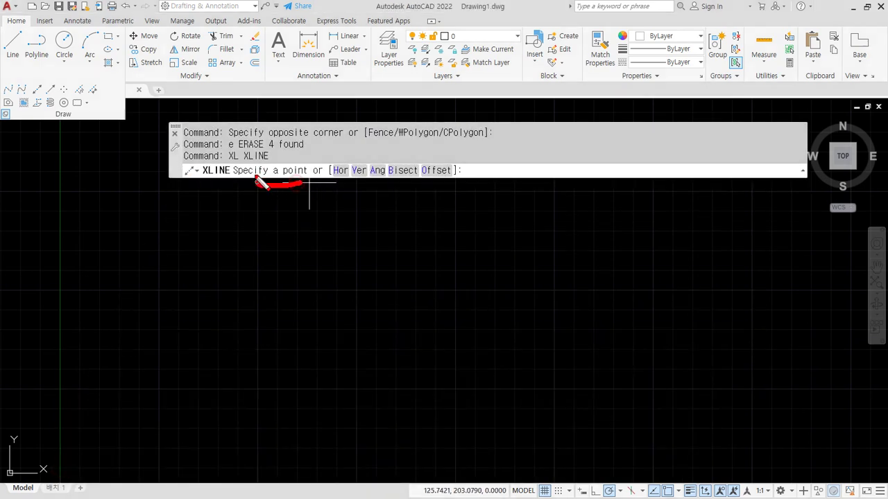
# Draw six construction lines through one common point, using polar tracking set to 30-degree increments
pyautogui.click(343, 315)
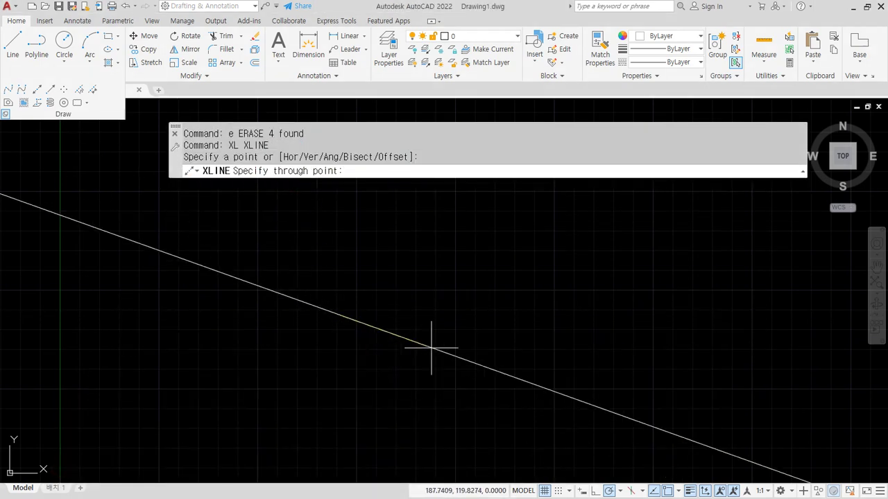
pyautogui.click(620, 491)
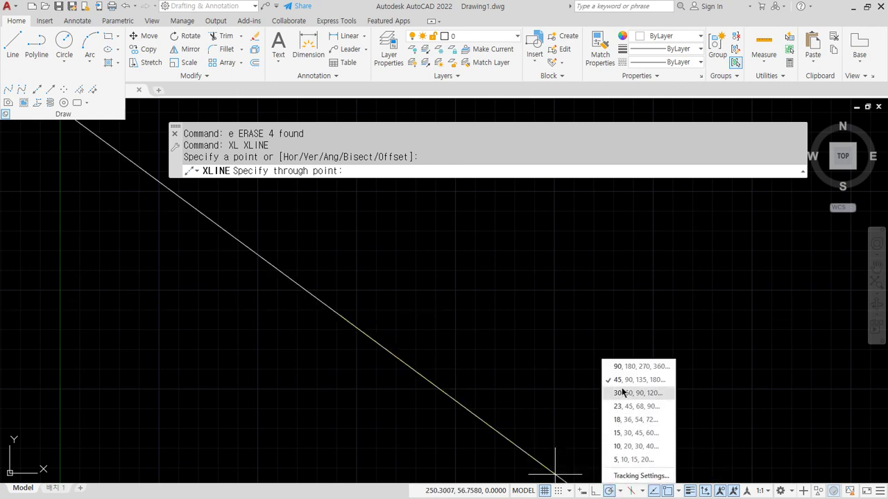
pyautogui.click(622, 394)
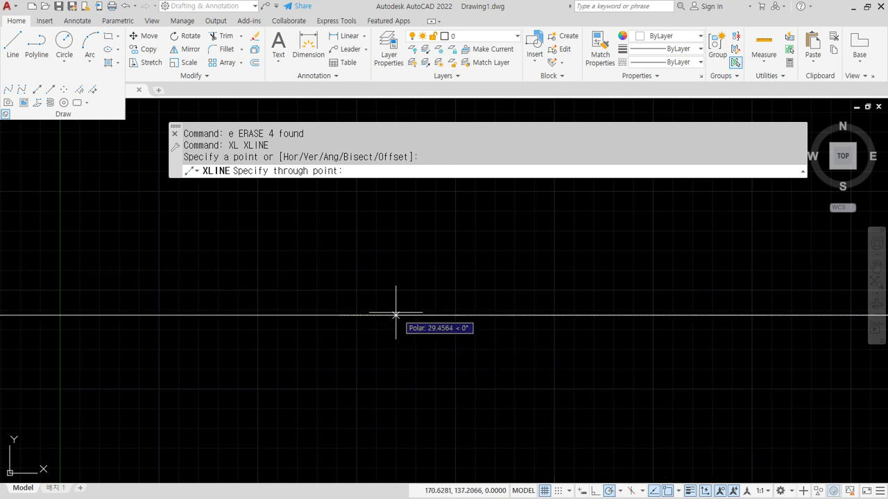
pyautogui.click(441, 316)
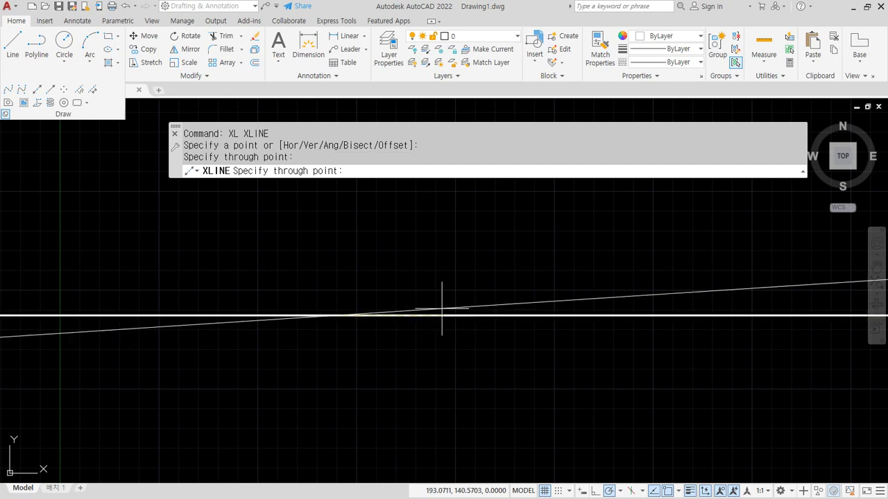
pyautogui.click(408, 277)
pyautogui.click(355, 256)
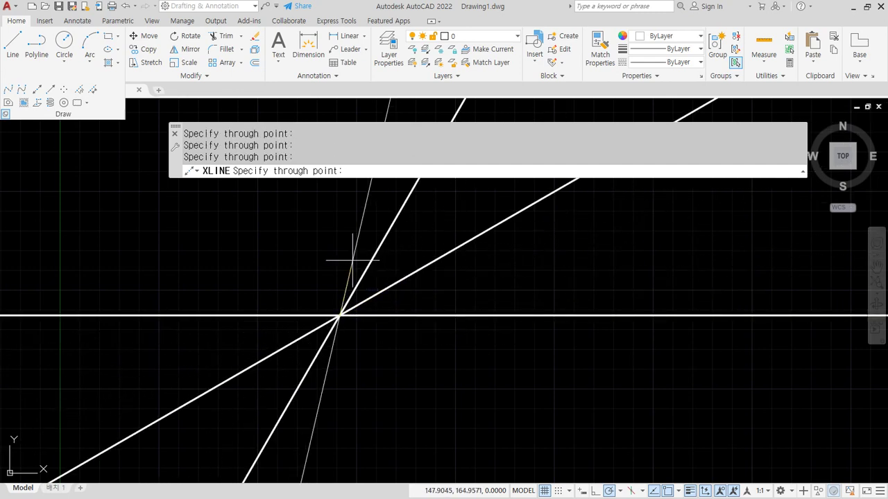
pyautogui.click(340, 258)
pyautogui.click(295, 265)
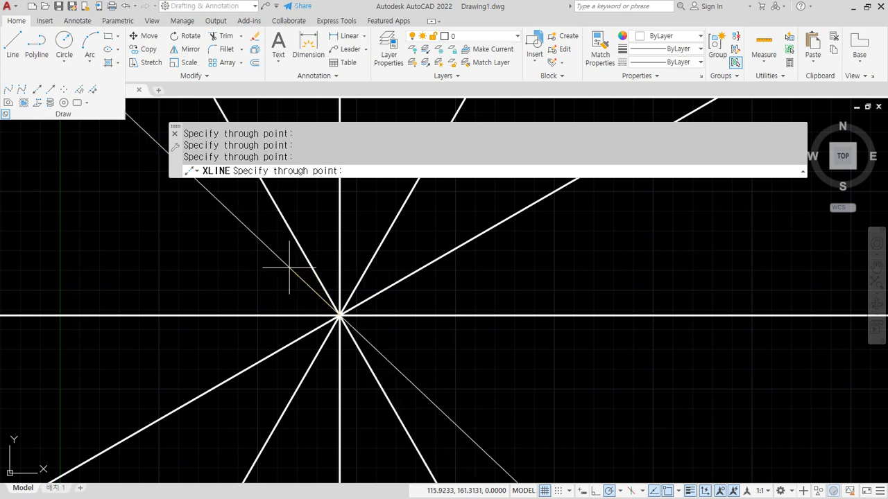
pyautogui.click(276, 284)
pyautogui.press('Escape')
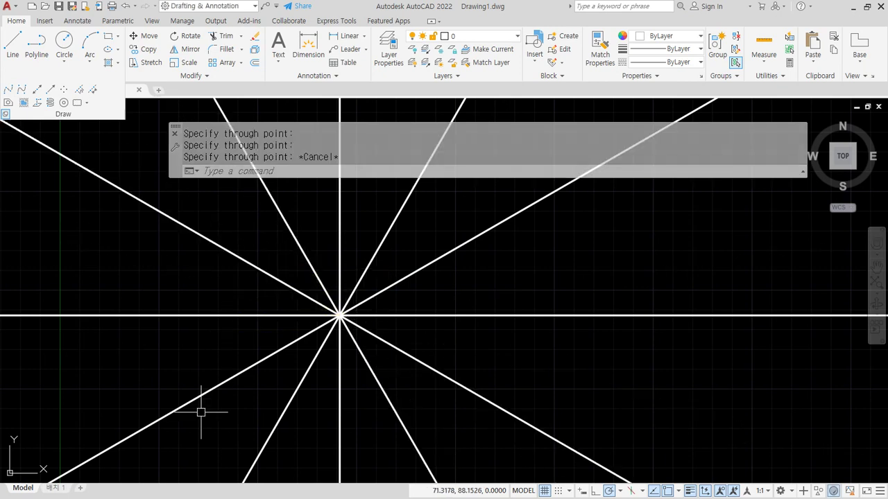
# Erase all the construction lines spaced 30 degrees apart
pyautogui.click(378, 352)
pyautogui.click(307, 277)
pyautogui.write('e')
pyautogui.press('Return')
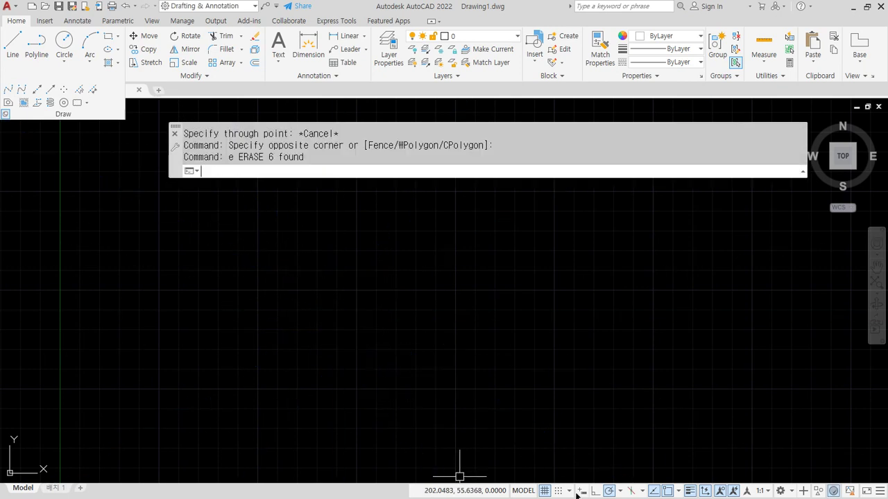
# Set polar tracking to 45-degree increments and draw four construction lines through one common point: horizontal, vertical and both diagonals
pyautogui.click(620, 491)
pyautogui.click(614, 379)
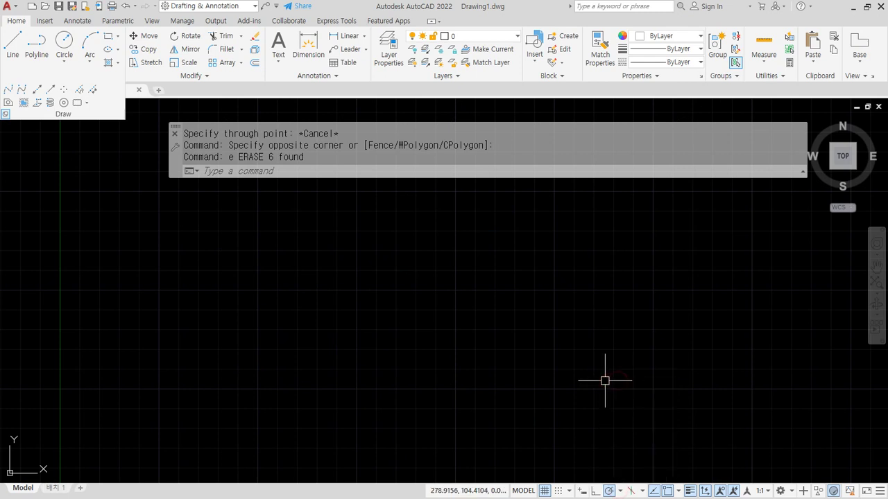
pyautogui.write('xl')
pyautogui.press('Return')
pyautogui.click(350, 297)
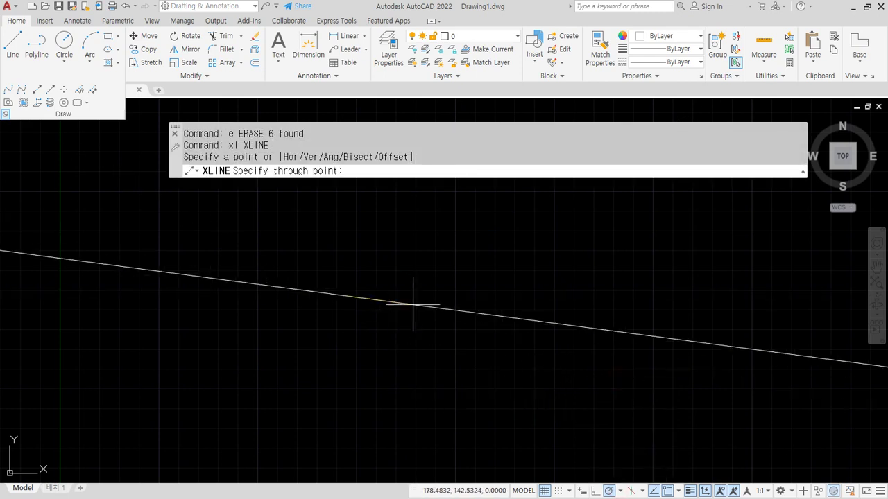
pyautogui.click(412, 297)
pyautogui.click(385, 256)
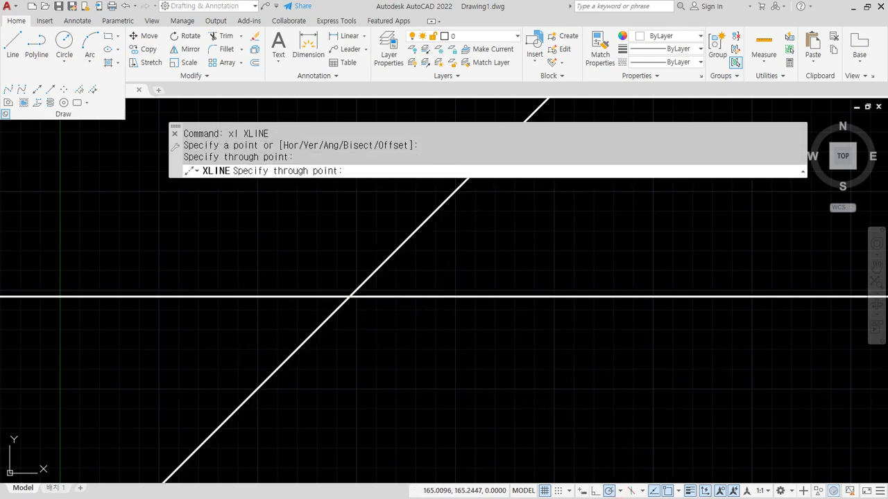
pyautogui.click(349, 249)
pyautogui.click(313, 263)
pyautogui.press('Return')
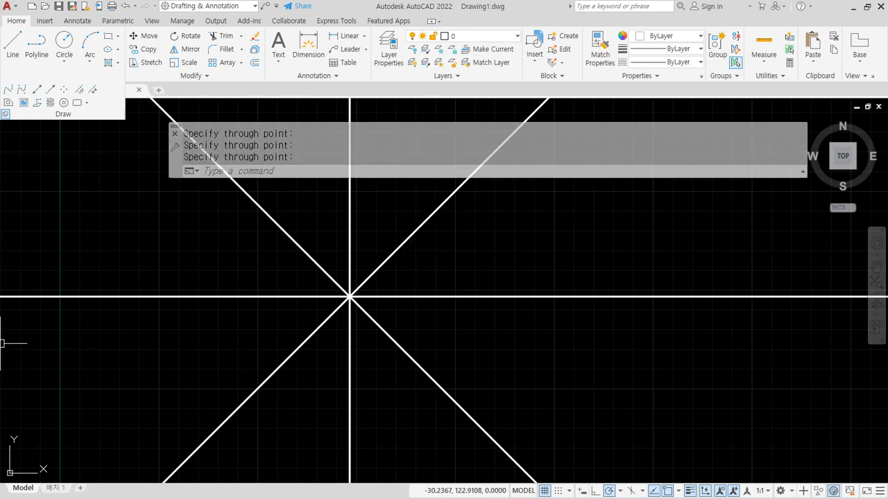
# Erase the four construction lines that cross at the common point
pyautogui.click(2, 342)
pyautogui.click(356, 273)
pyautogui.write('e')
pyautogui.press('Return')
# Draw four parallel horizontal construction lines one above another with the XLINE Hor option
pyautogui.write('xl')
pyautogui.press('Return')
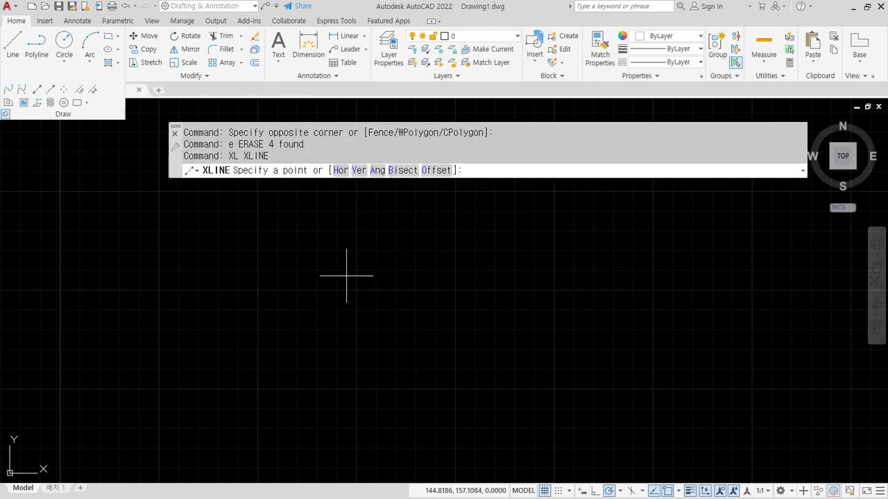
pyautogui.click(339, 171)
pyautogui.click(353, 355)
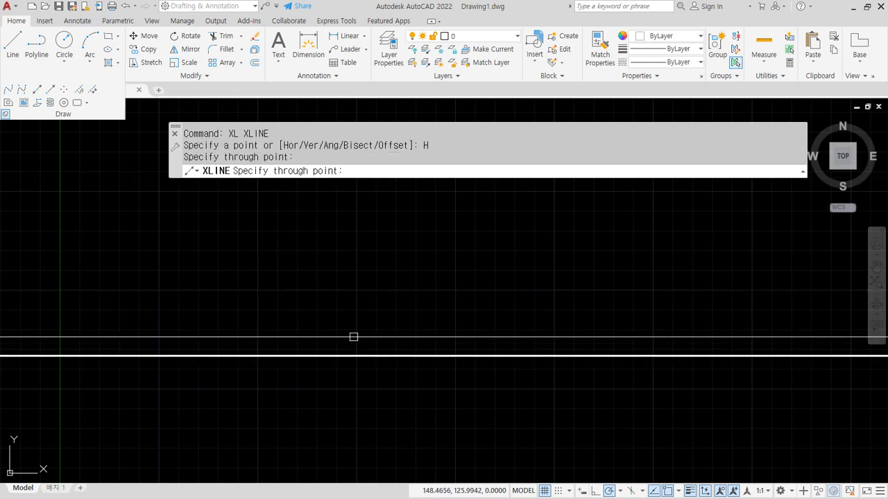
pyautogui.click(355, 306)
pyautogui.click(356, 253)
pyautogui.click(357, 217)
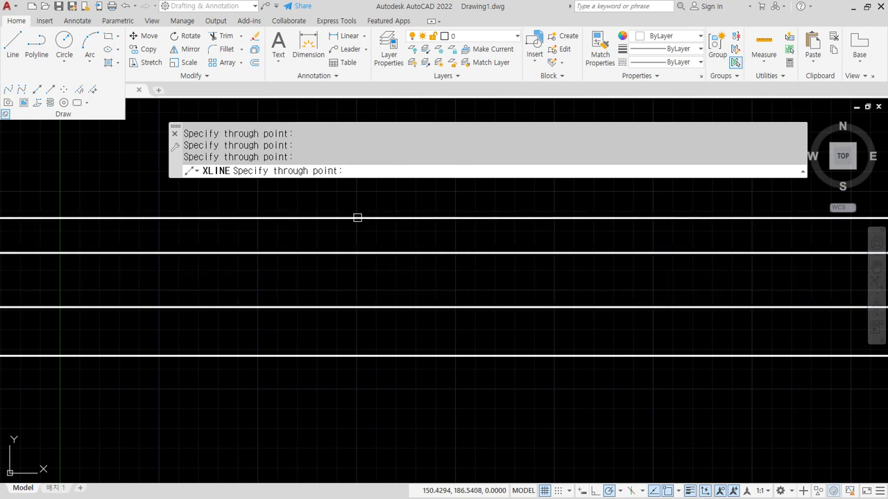
pyautogui.press('Return')
# Draw four vertical construction lines across the horizontal ones with the XLINE Ver option
pyautogui.press('Return')
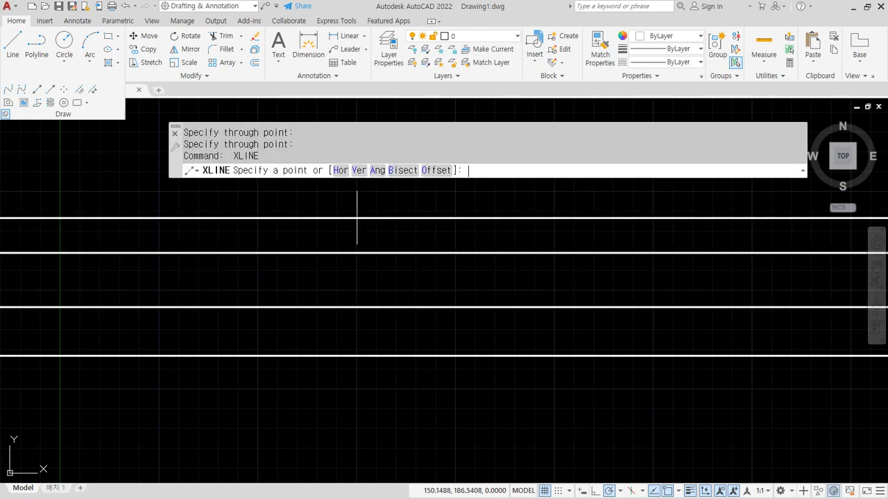
pyautogui.click(360, 171)
pyautogui.click(248, 290)
pyautogui.click(332, 285)
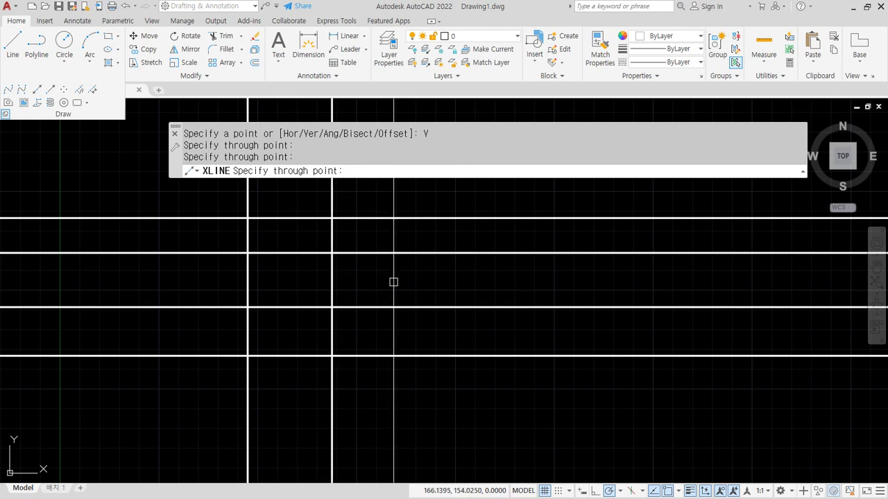
pyautogui.click(400, 280)
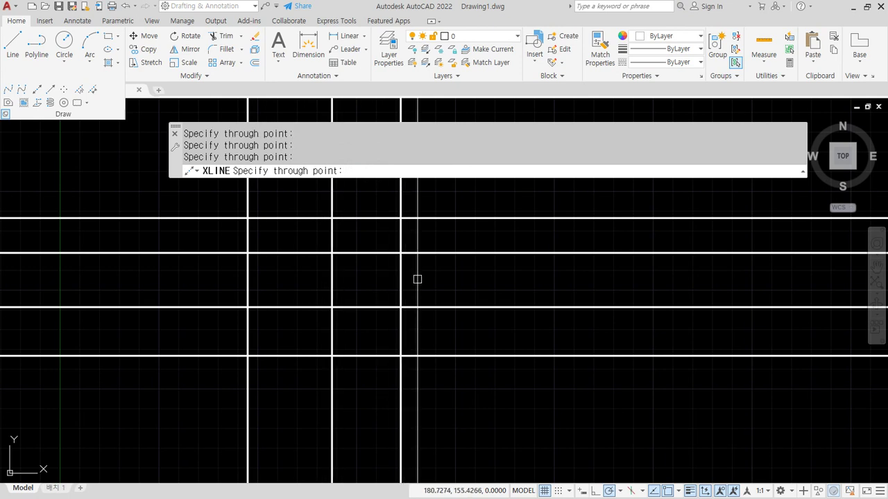
pyautogui.click(508, 279)
pyautogui.press('Return')
# Erase the whole grid of horizontal and vertical construction lines
pyautogui.click(527, 377)
pyautogui.click(212, 208)
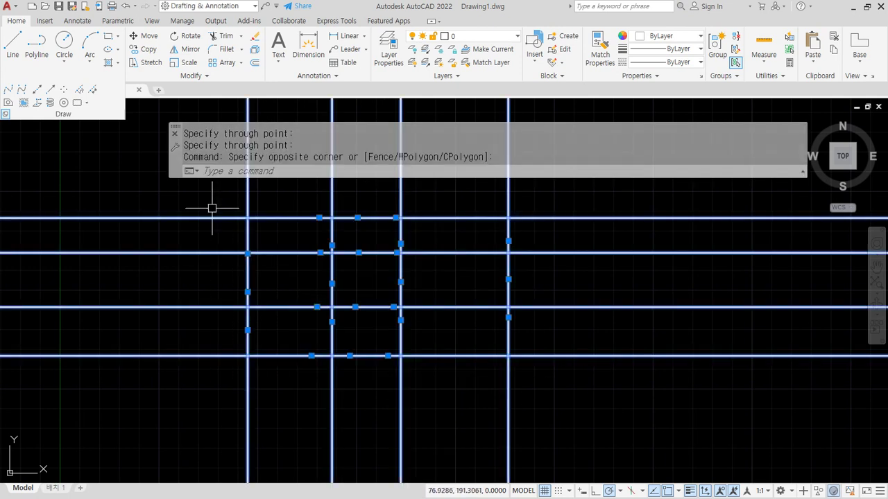
pyautogui.press('Return')
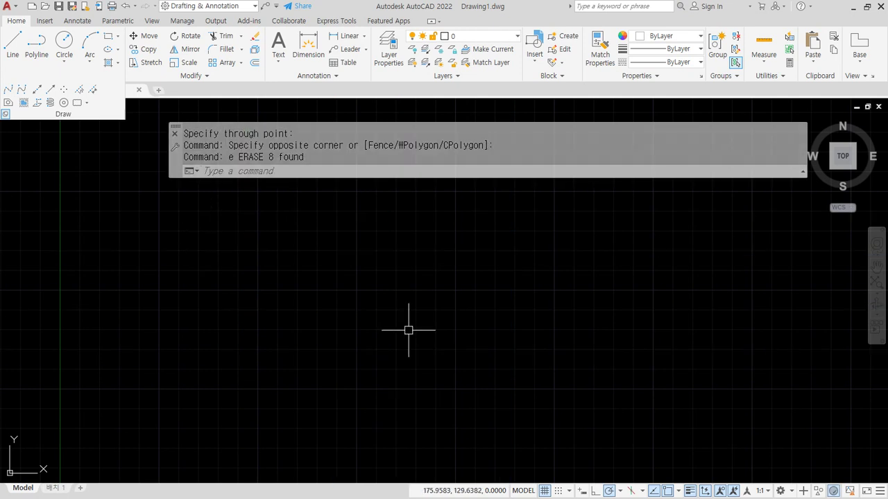
# Draw three parallel construction lines at a 45-degree angle with the XLINE Ang option
pyautogui.write('xl')
pyautogui.press('Return')
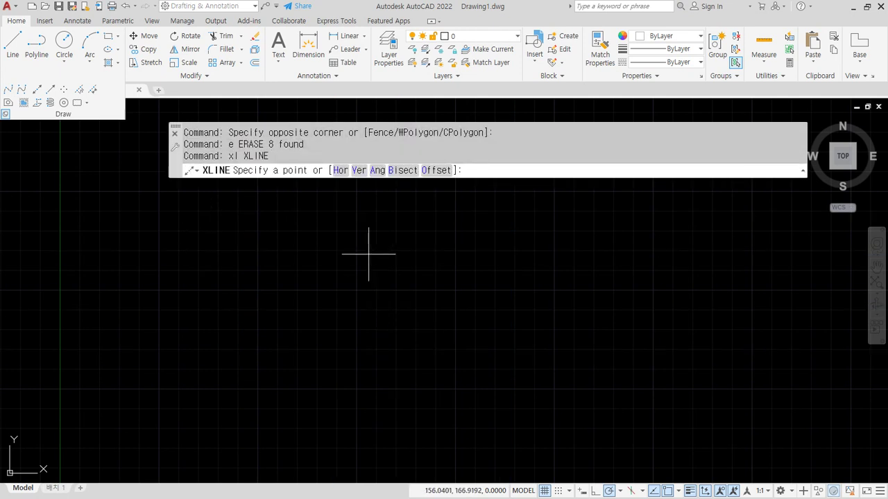
pyautogui.click(378, 171)
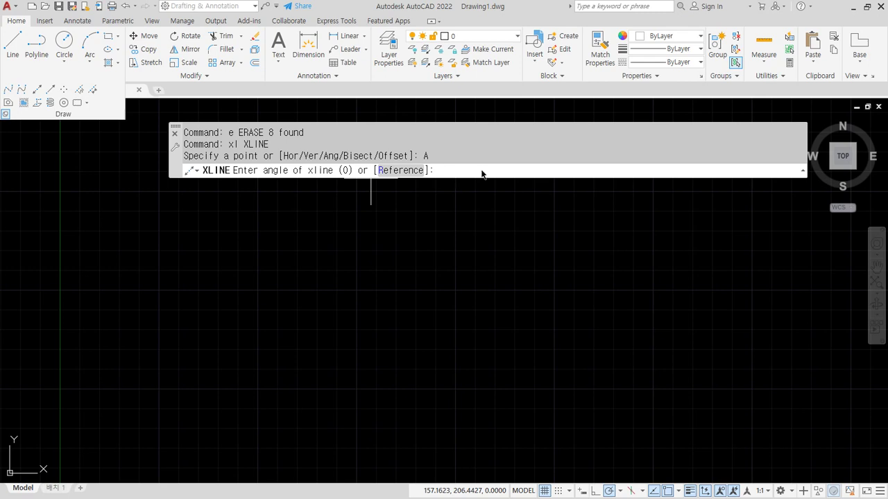
pyautogui.write('45')
pyautogui.press('Return')
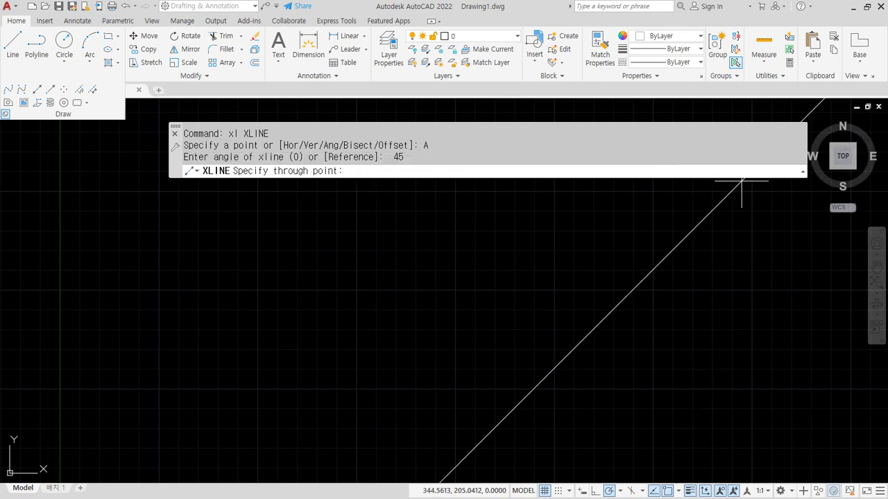
pyautogui.click(302, 268)
pyautogui.click(396, 286)
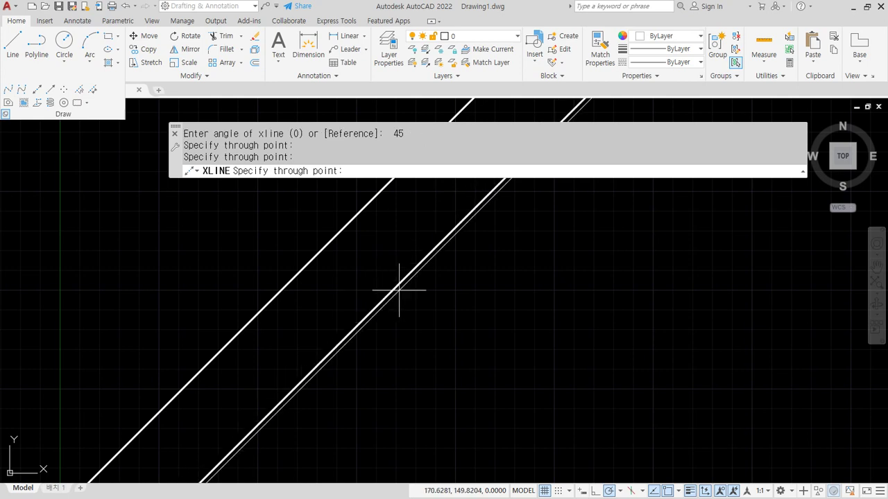
pyautogui.click(469, 301)
pyautogui.press('Return')
# Draw four parallel construction lines at a 75-degree angle across the 45-degree ones
pyautogui.press('Return')
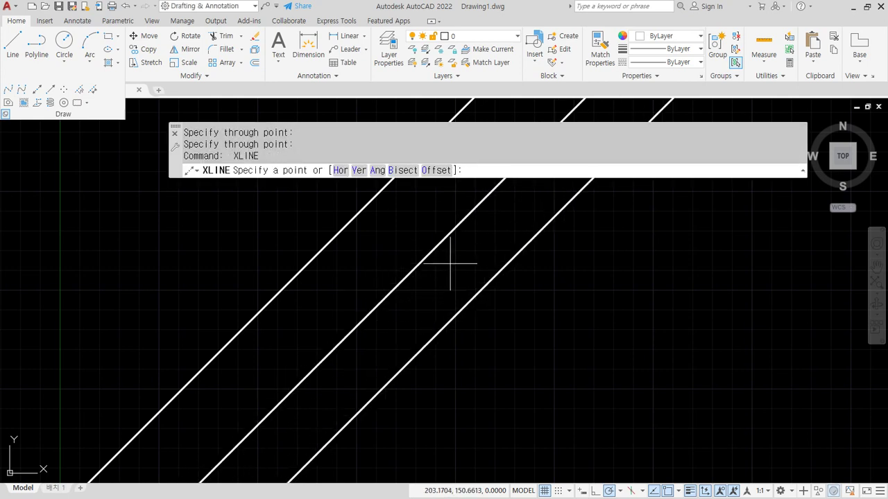
pyautogui.write('a')
pyautogui.press('Return')
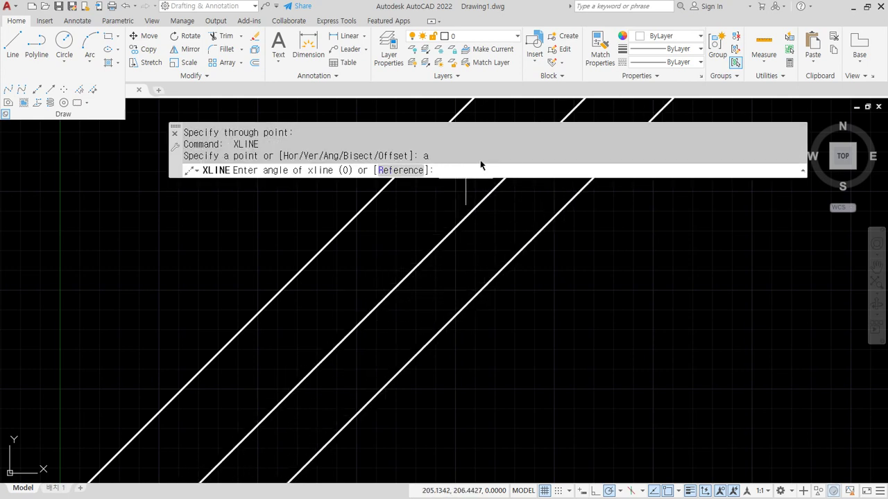
pyautogui.write('75')
pyautogui.press('Return')
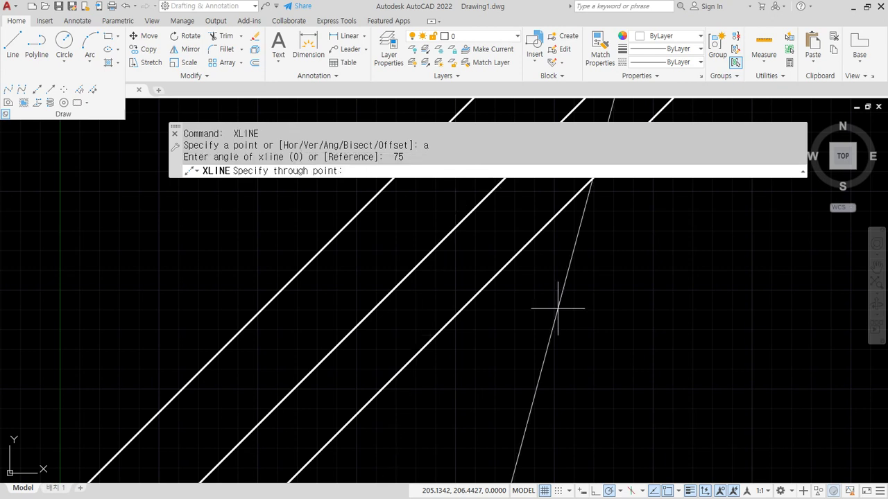
pyautogui.click(532, 325)
pyautogui.click(430, 309)
pyautogui.click(328, 308)
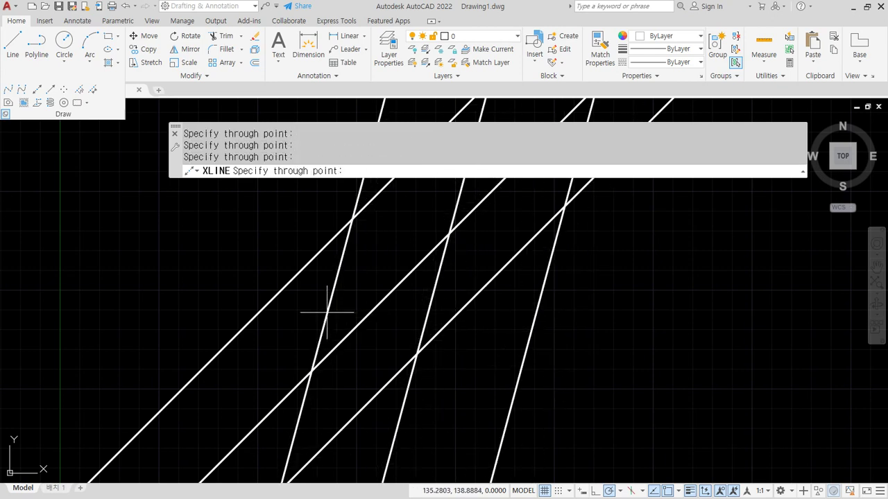
pyautogui.click(250, 291)
pyautogui.press('Return')
# Erase all the 45-degree and 75-degree construction lines
pyautogui.click(626, 355)
pyautogui.click(182, 237)
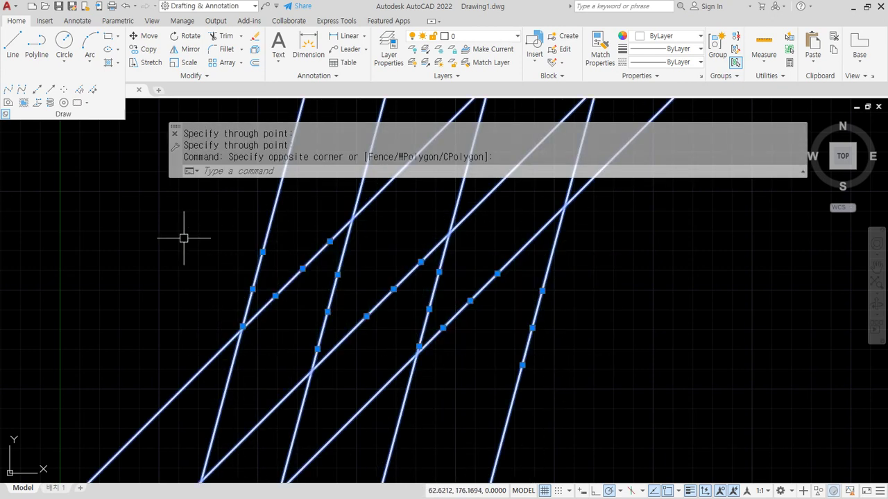
pyautogui.write('e')
pyautogui.press('Return')
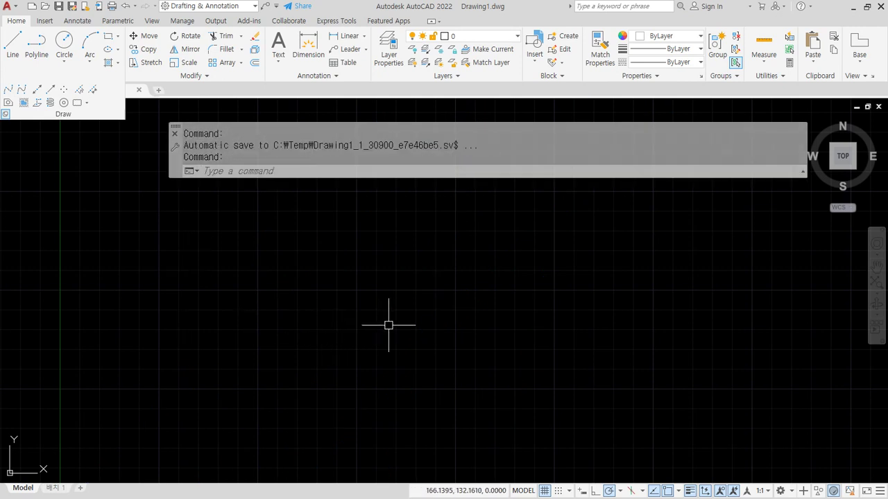
# Draw a construction line with the XLINE Bisect option, picking a vertex, an angle start point and an angle end point
pyautogui.write('xl')
pyautogui.press('Return')
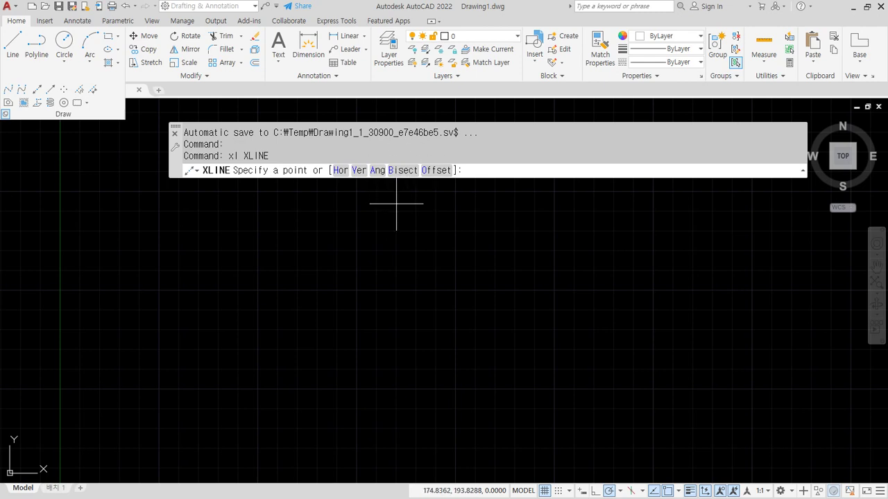
pyautogui.click(403, 170)
pyautogui.click(323, 364)
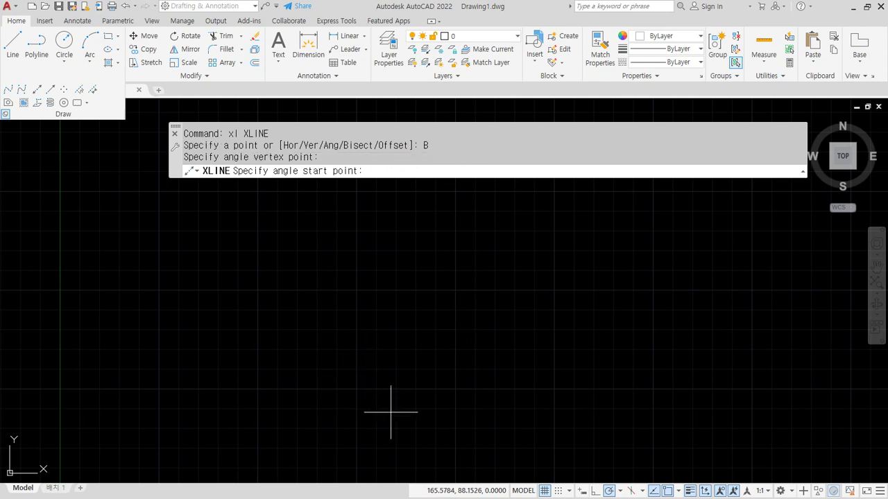
pyautogui.click(512, 355)
pyautogui.click(353, 253)
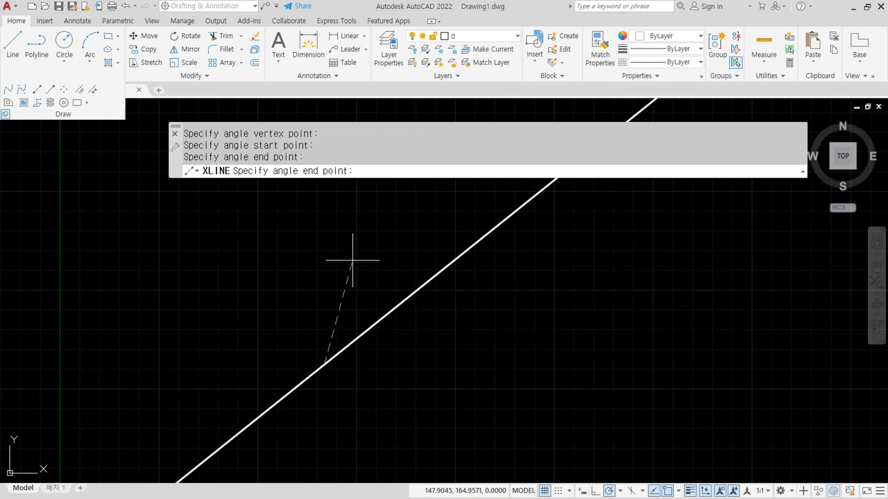
pyautogui.press('Escape')
# Erase the bisecting construction line
pyautogui.click(416, 357)
pyautogui.click(301, 299)
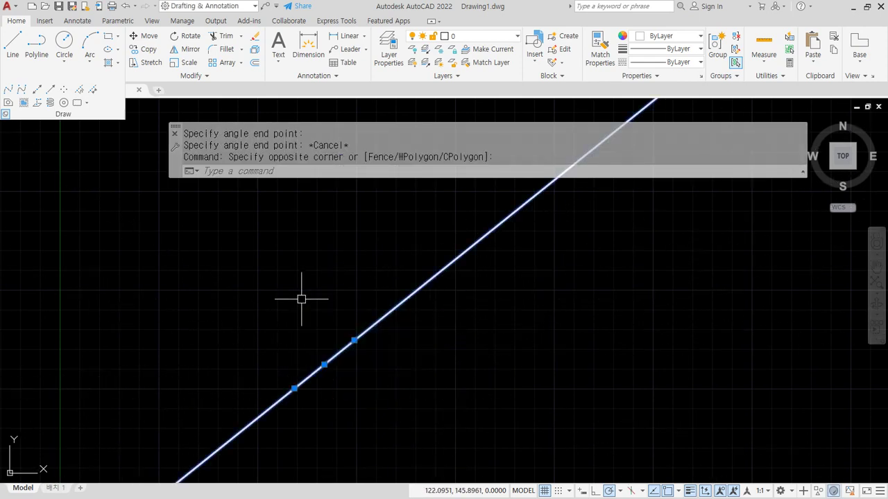
pyautogui.write('e')
pyautogui.press('Return')
# Draw two connected line segments that meet in an open acute angle
pyautogui.write('l')
pyautogui.press('Return')
pyautogui.click(560, 299)
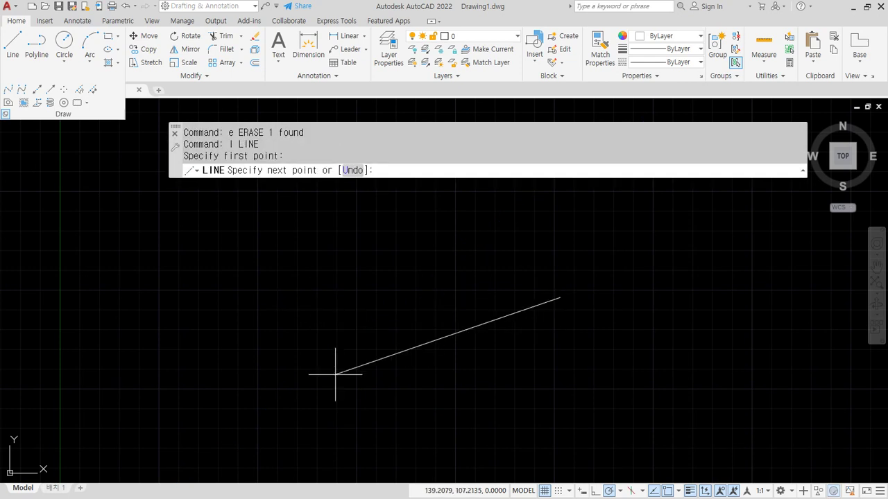
pyautogui.click(244, 405)
pyautogui.click(335, 195)
pyautogui.press('Return')
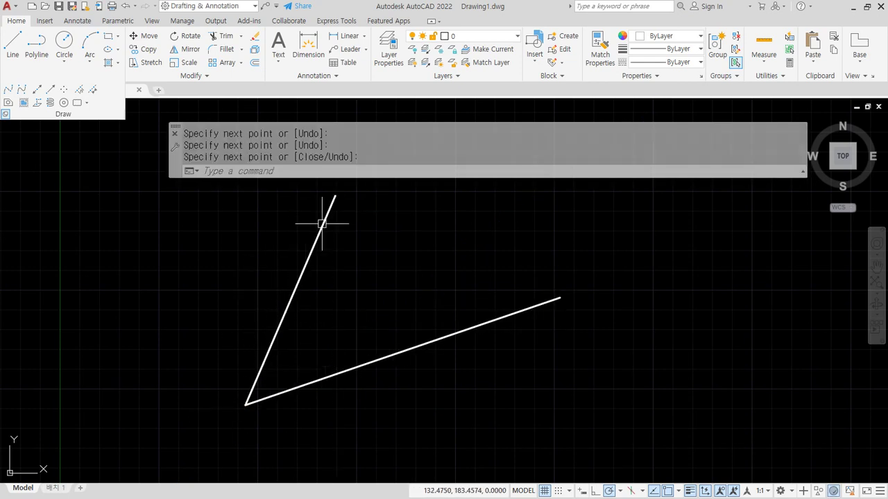
pyautogui.moveTo(321, 224); pyautogui.dragTo(326, 228, button='middle')
pyautogui.moveTo(338, 210); pyautogui.dragTo(477, 312)
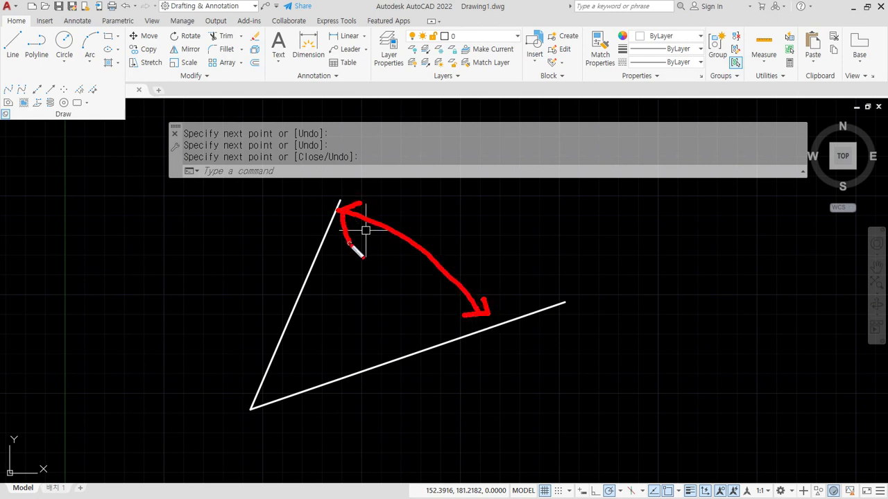
pyautogui.press('Escape')
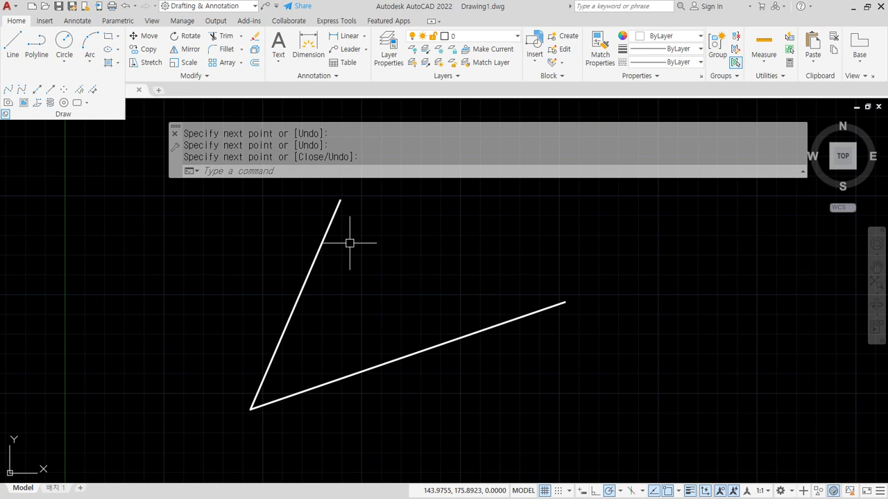
# Draw a circle with a radius of about 90 centred on the vertex of the angle so that it crosses both lines
pyautogui.write('c')
pyautogui.press('Return')
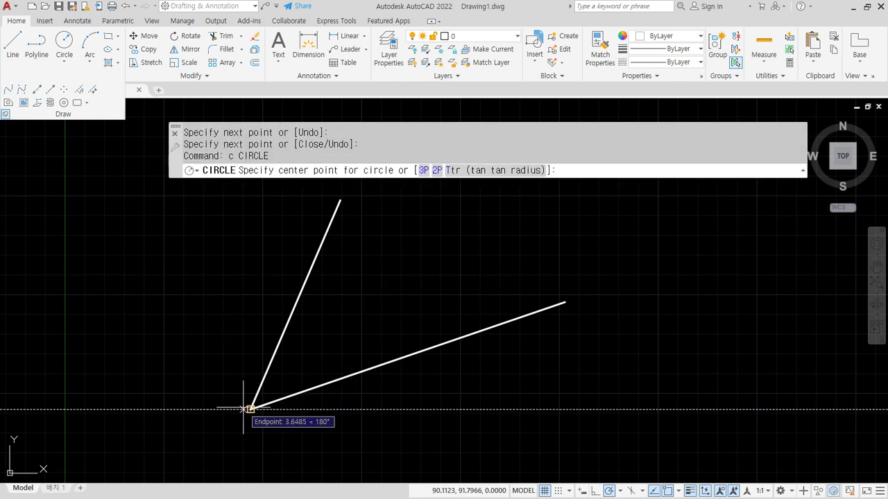
pyautogui.click(249, 409)
pyautogui.click(368, 277)
pyautogui.scroll(-2, 187, 312)
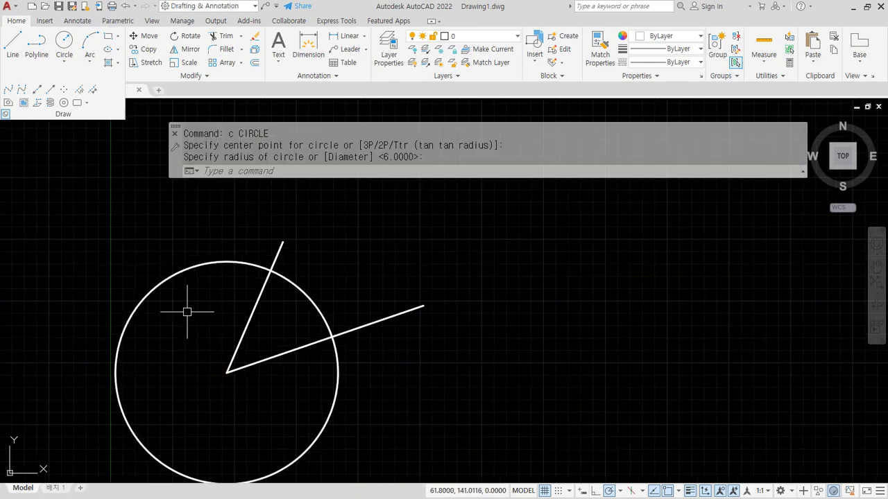
# Trim the circle outside the two lines, leaving only the arc inside the angle
pyautogui.write('tr')
pyautogui.press('Return')
pyautogui.moveTo(337, 407); pyautogui.dragTo(268, 393)
pyautogui.scroll(2, 242, 341)
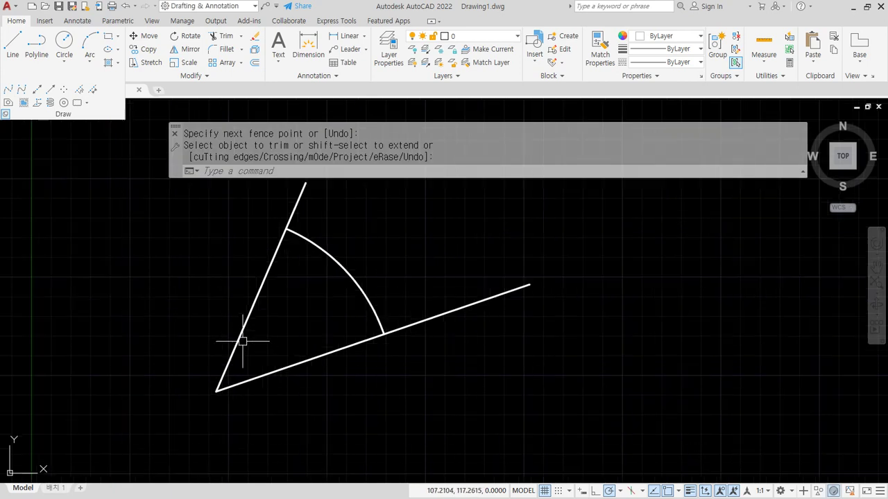
pyautogui.press('Return')
# Draw a line from the angle's vertex to the midpoint of the arc
pyautogui.write('l')
pyautogui.press('Return')
pyautogui.click(215, 391)
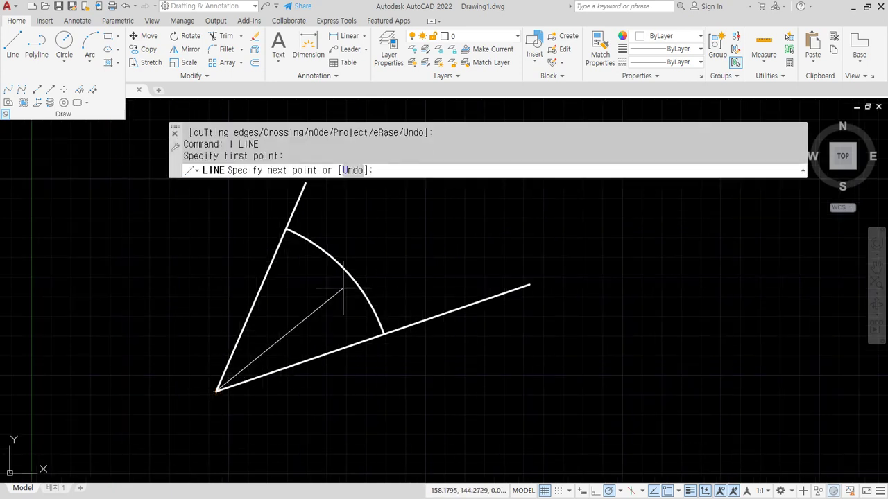
pyautogui.write('mid')
pyautogui.press('Return')
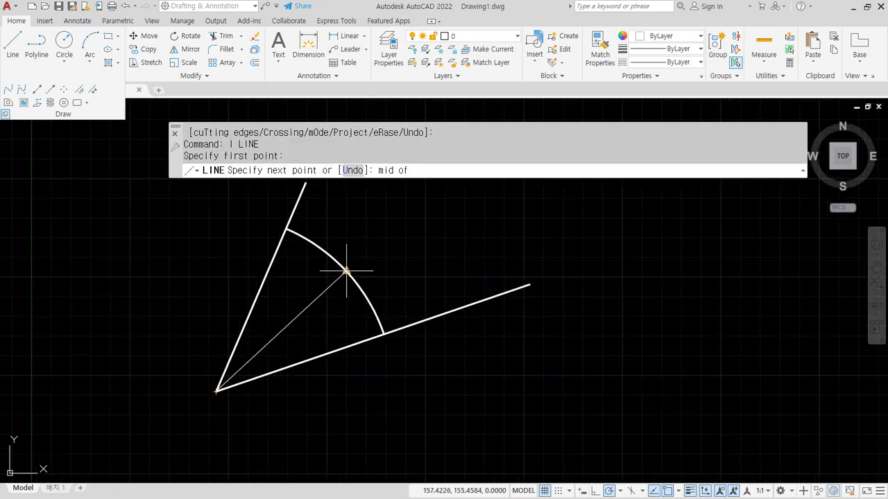
pyautogui.click(346, 272)
pyautogui.press('Return')
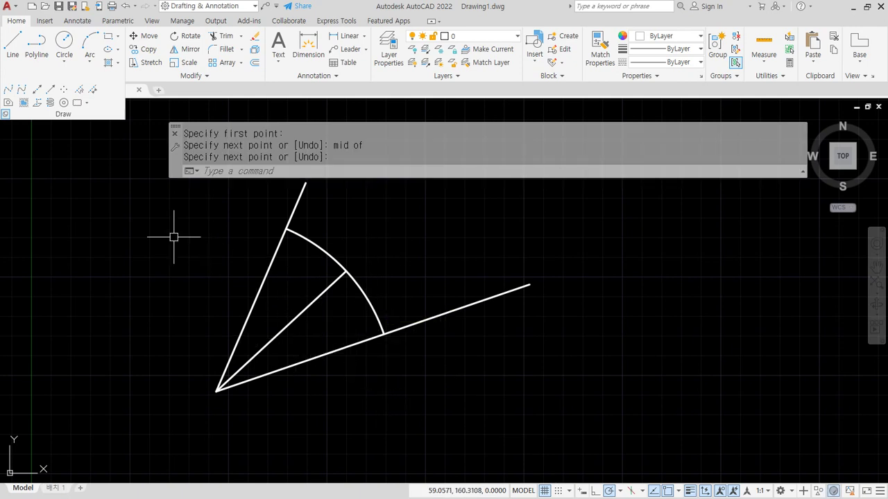
# Erase the arc and the line running from the vertex to its midpoint
pyautogui.click(376, 250)
pyautogui.click(313, 287)
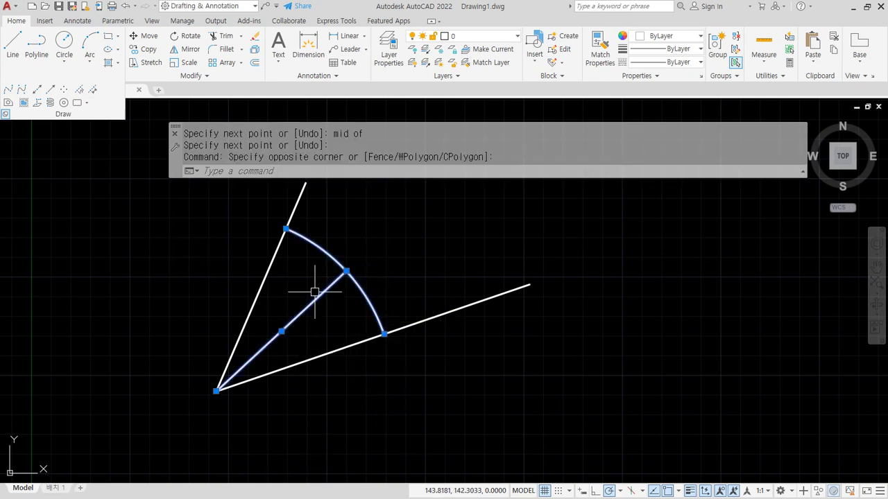
pyautogui.write('e')
pyautogui.press('Return')
# Bisect the angle with an XLINE Bisect construction line, using the vertex, the end of the lower line and a point on the upper line
pyautogui.write('xl')
pyautogui.press('Return')
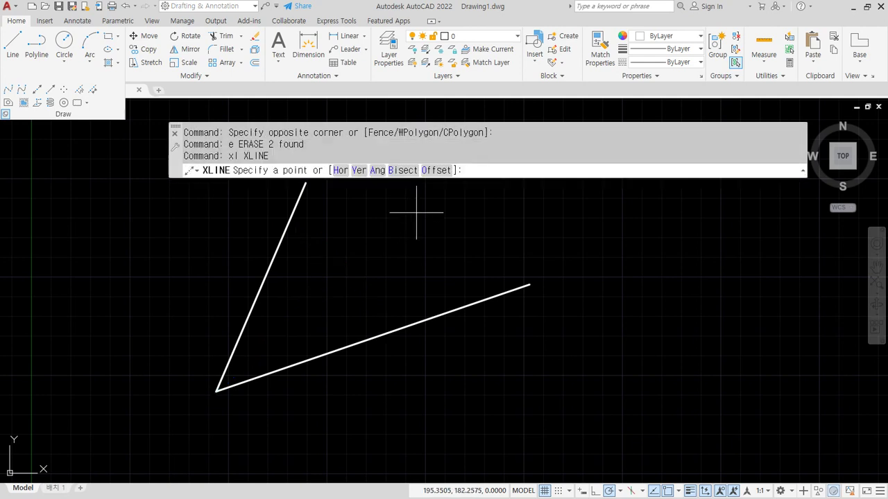
pyautogui.click(402, 171)
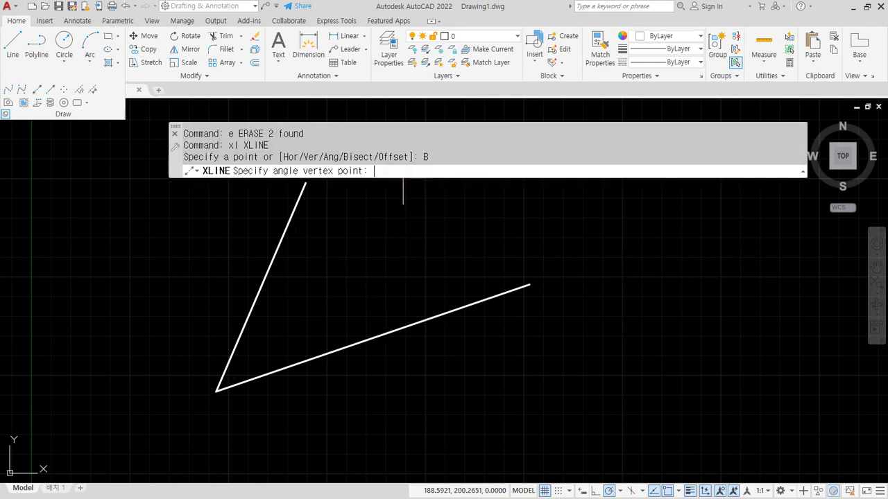
pyautogui.click(217, 391)
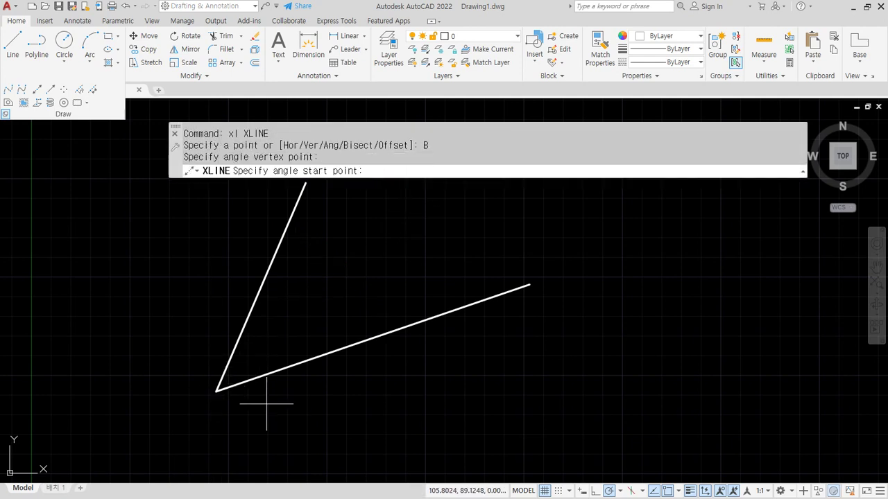
pyautogui.click(529, 284)
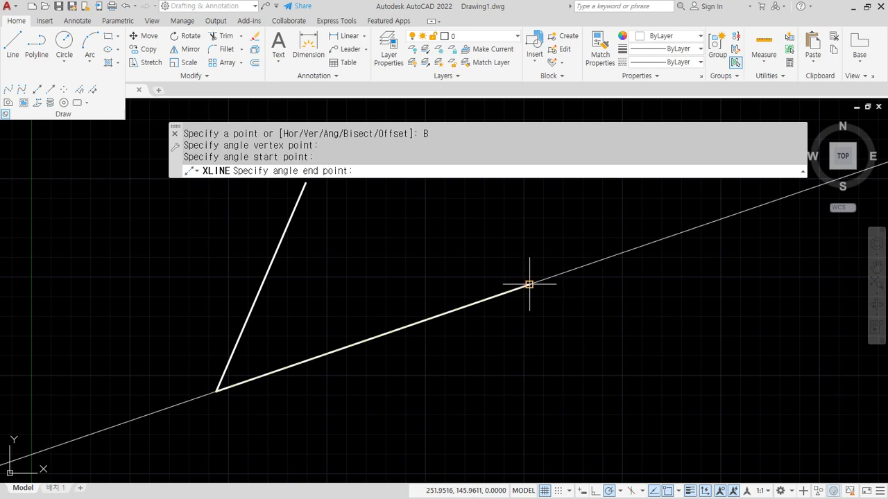
pyautogui.click(282, 241)
pyautogui.press('Return')
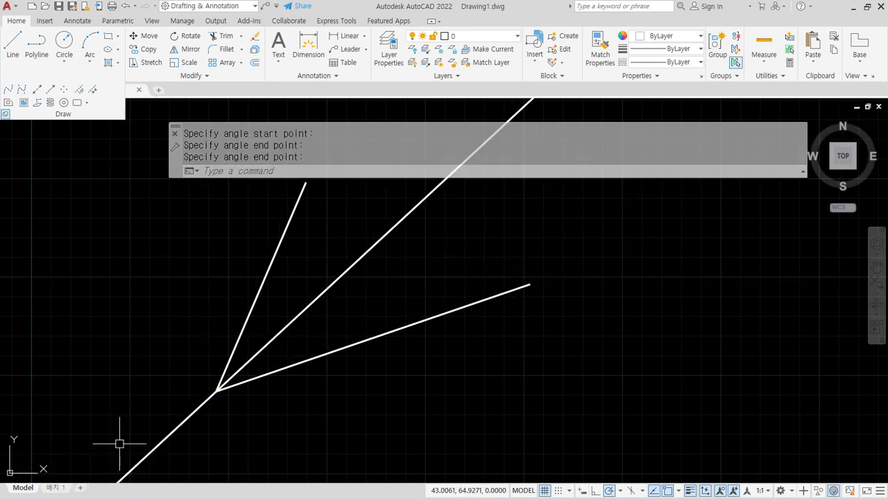
# Draw a circle centred on the angle's vertex, crossing both angle lines and the bisecting construction line
pyautogui.write('c')
pyautogui.press('Return')
pyautogui.click(216, 391)
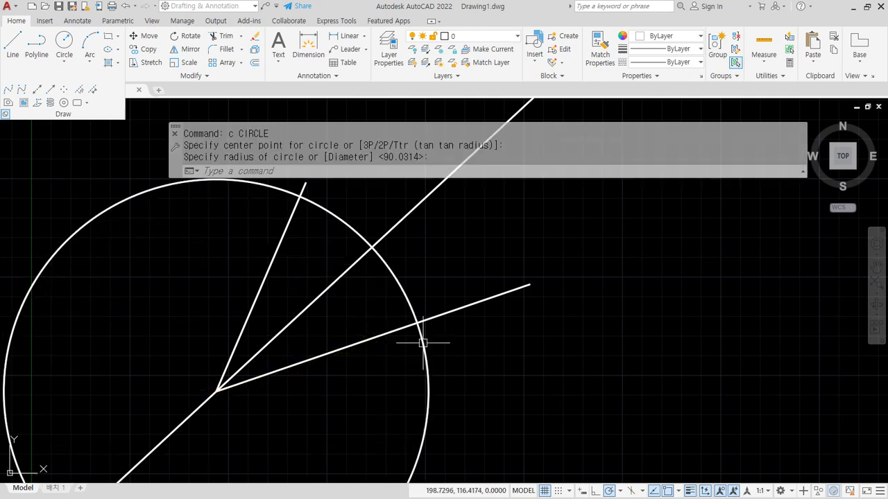
# Trim the circle to the arc between the two angle lines, across the bisecting construction line
pyautogui.write('tr')
pyautogui.press('Return')
pyautogui.moveTo(446, 381); pyautogui.dragTo(411, 389)
pyautogui.moveTo(74, 280); pyautogui.dragTo(32, 229)
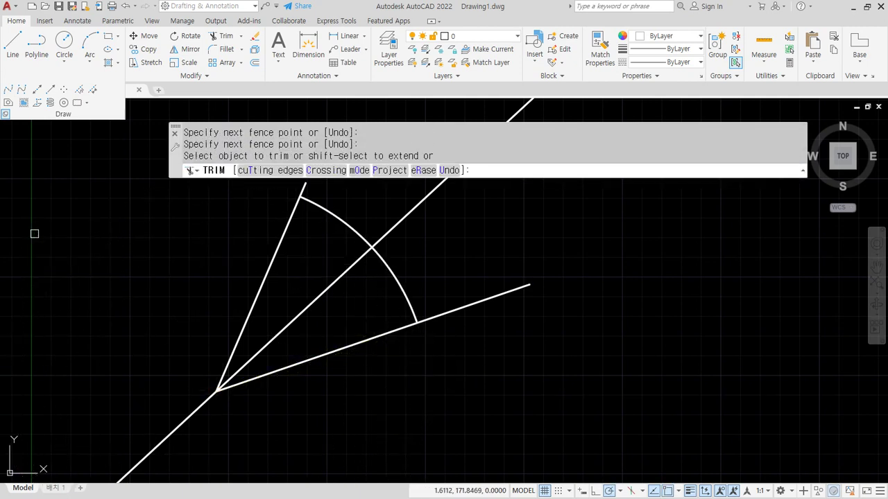
pyautogui.press('Return')
# Draw a check line from the vertex to the arc's midpoint, over the bisecting construction line
pyautogui.write('l')
pyautogui.press('Return')
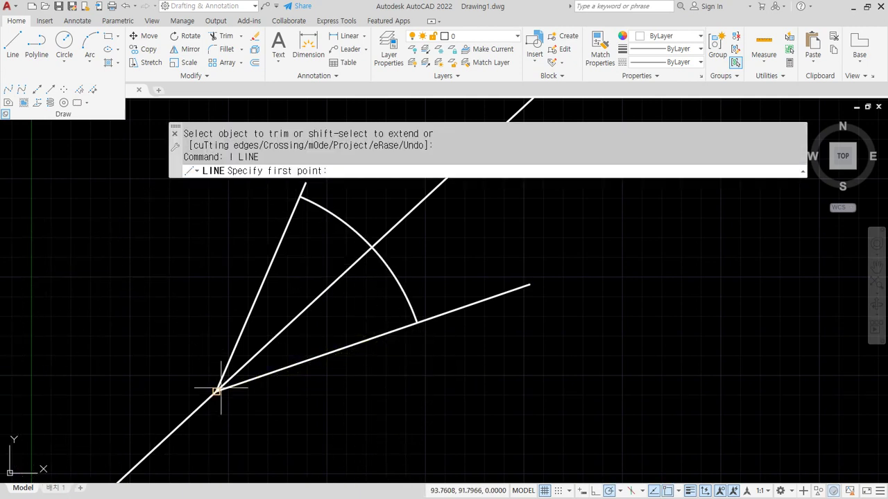
pyautogui.click(217, 391)
pyautogui.write('mid')
pyautogui.press('Return')
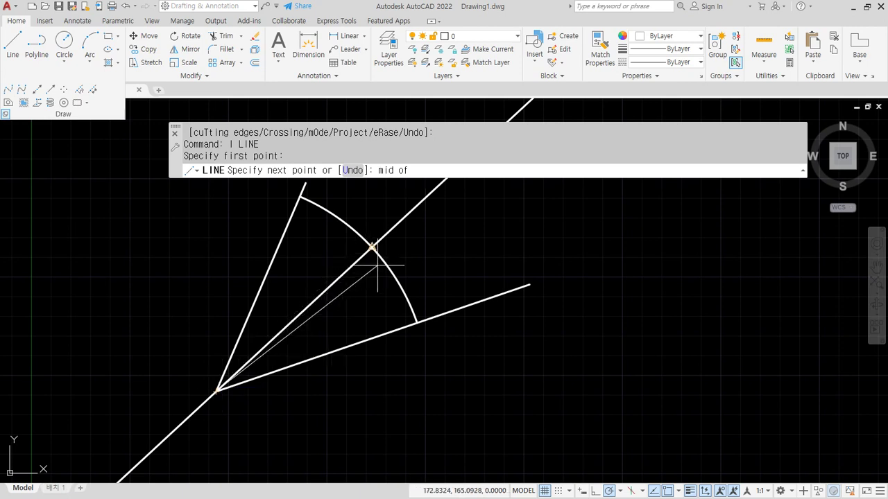
pyautogui.click(376, 255)
pyautogui.press('Return')
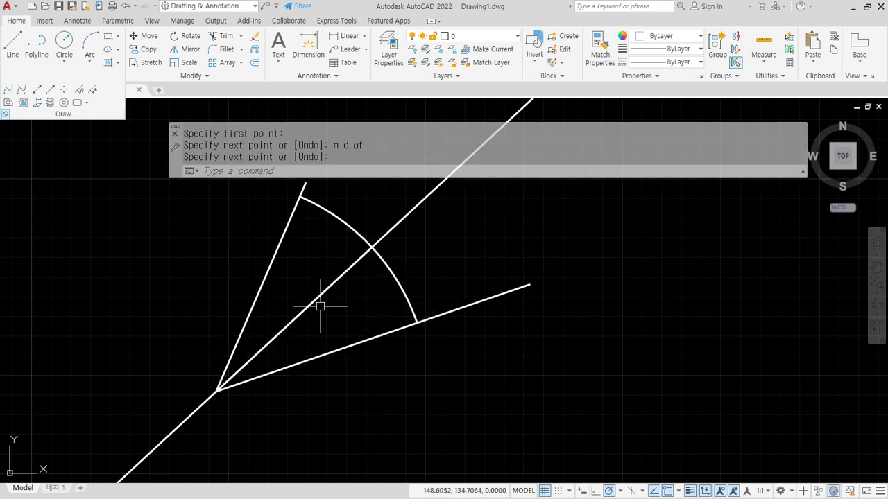
# Erase the angle lines, arc, check line and construction line, and show the full drawing area
pyautogui.click(422, 420)
pyautogui.click(118, 220)
pyautogui.write('e')
pyautogui.press('Return')
pyautogui.write('Z')
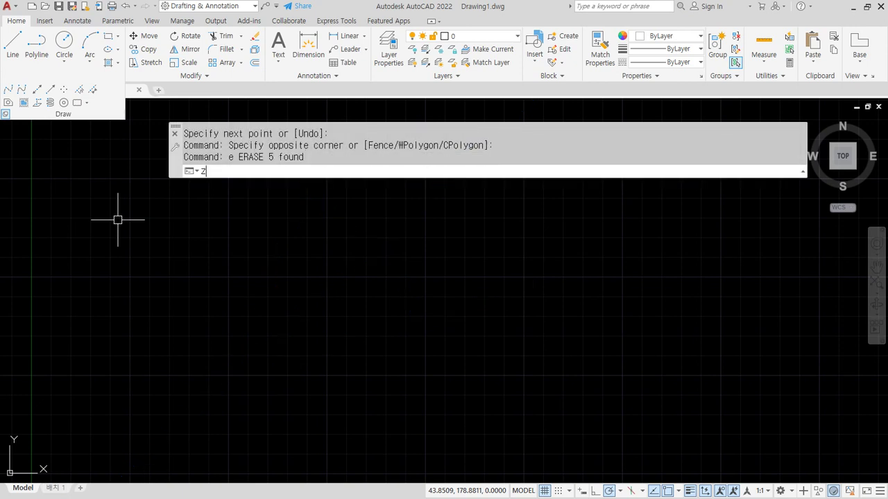
pyautogui.press('Return')
pyautogui.write('a')
pyautogui.press('Return')
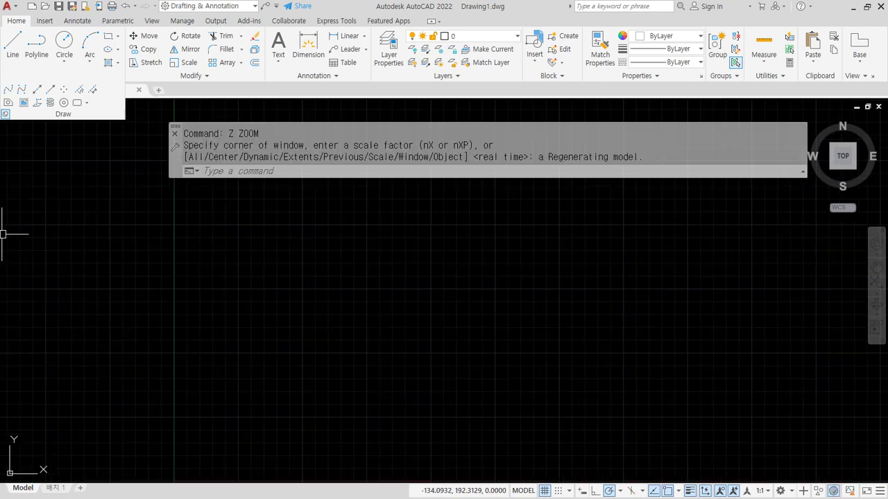
# Open the layer properties and delete the selected layers from cen through out, leaving layer 0 out of the selection
pyautogui.click(389, 47)
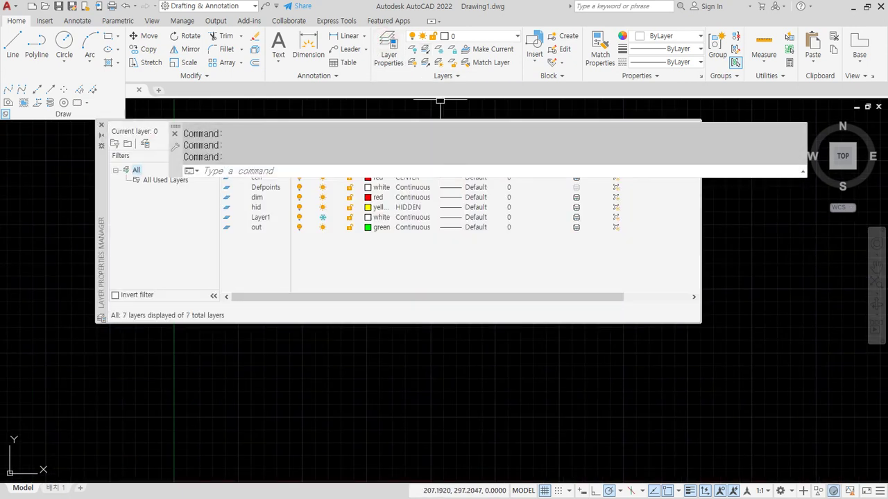
pyautogui.click(266, 248)
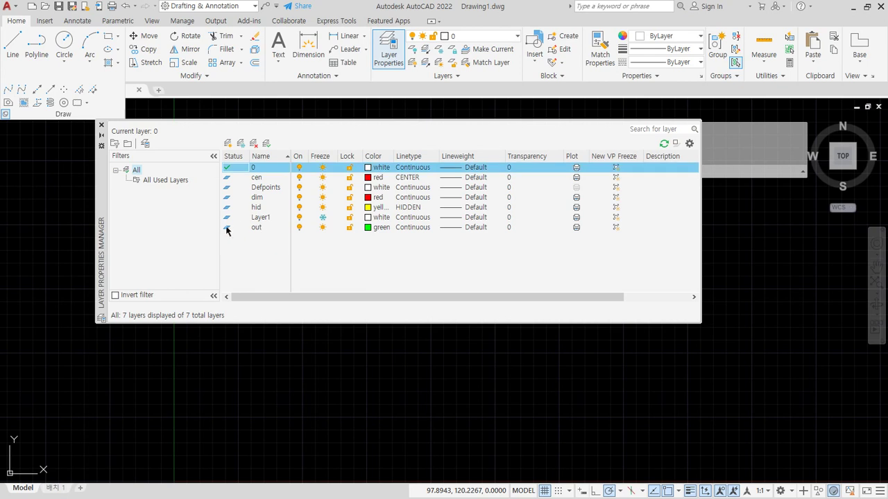
pyautogui.click(257, 227)
pyautogui.keyDown('shift'); pyautogui.click(260, 178); pyautogui.keyUp('shift')
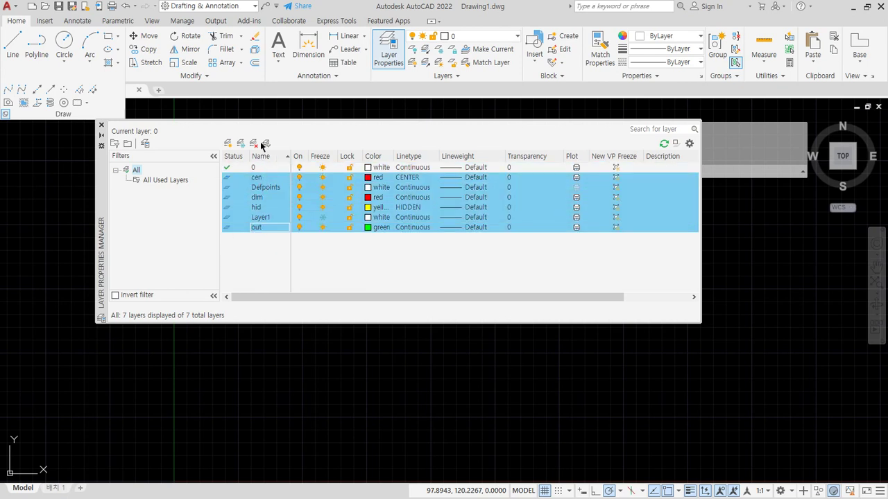
pyautogui.click(506, 281)
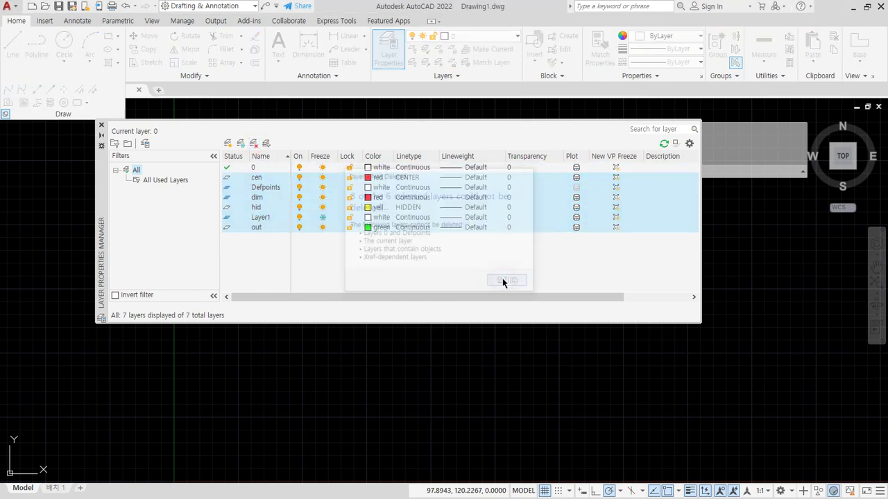
# Thaw Layer1 and try to delete the Defpoints, dim and Layer1 layers
pyautogui.click(247, 226)
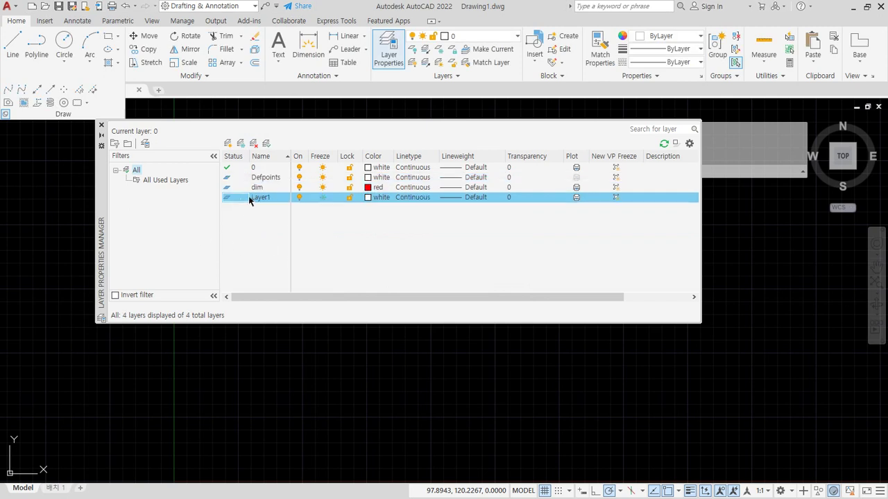
pyautogui.rightClick(271, 199)
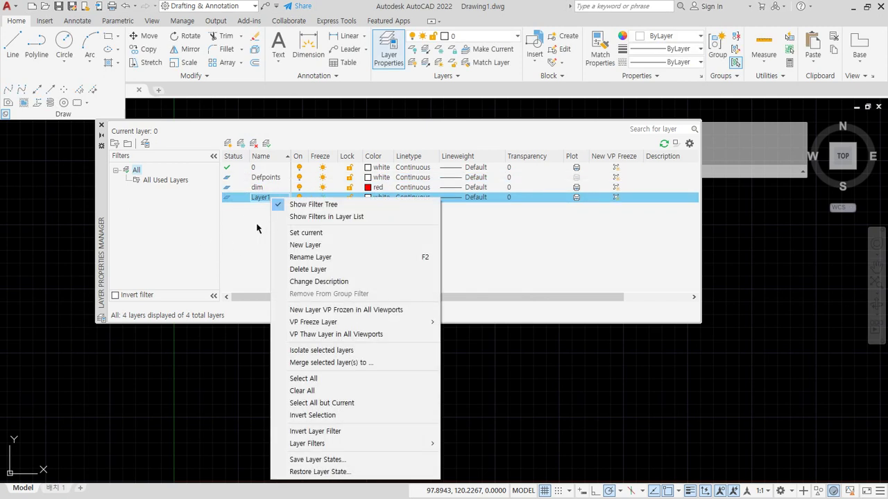
pyautogui.click(257, 229)
pyautogui.keyDown('shift'); pyautogui.click(267, 179); pyautogui.keyUp('shift')
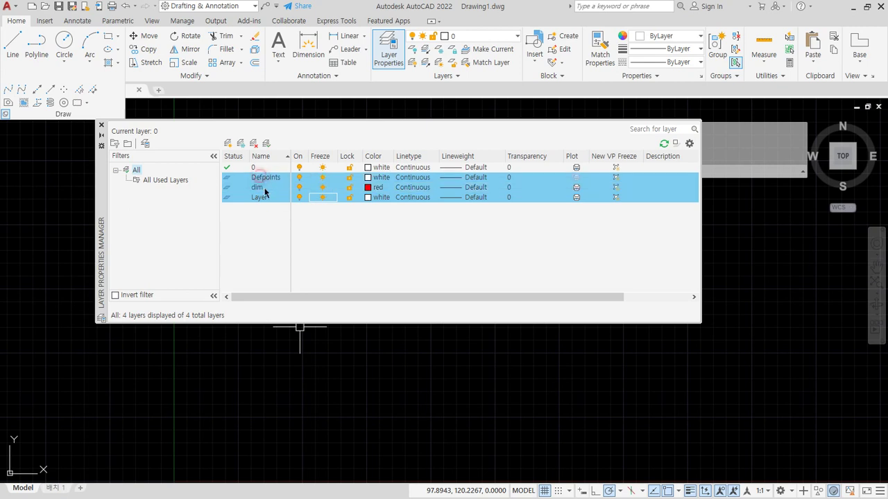
pyautogui.click(254, 143)
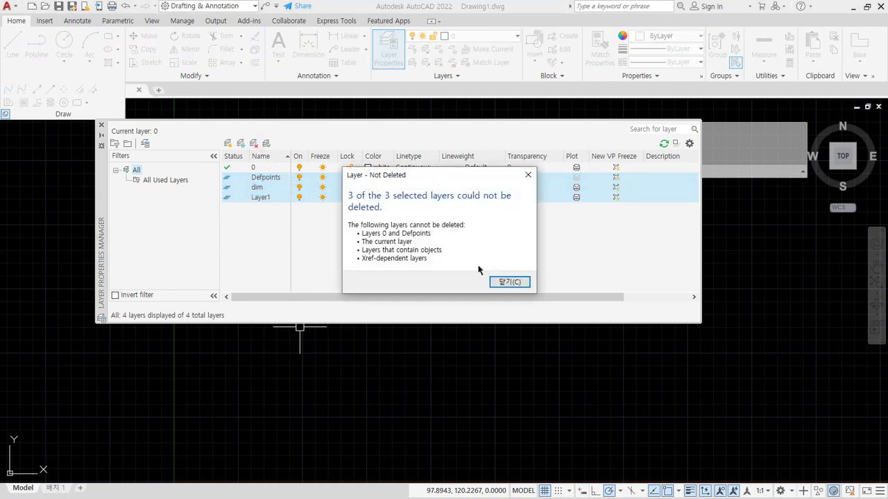
pyautogui.click(493, 278)
# Create a new layer named 중심선 and set its color to red
pyautogui.click(256, 226)
pyautogui.click(229, 143)
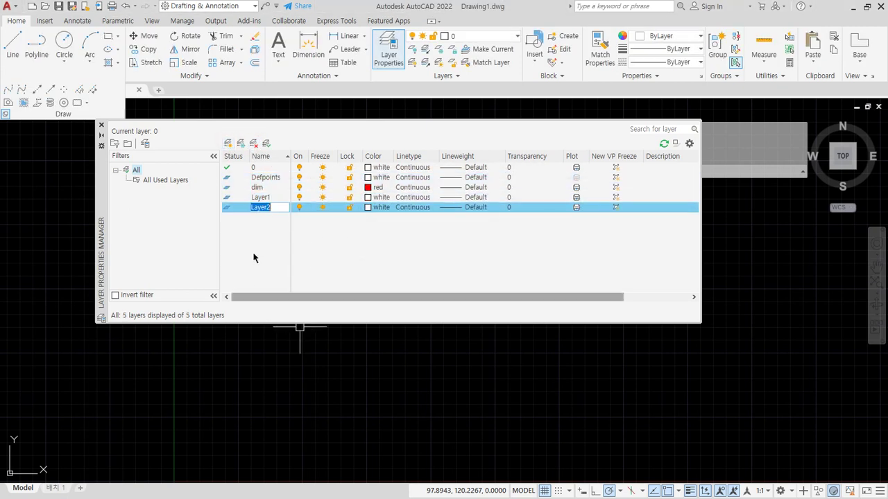
pyautogui.click(367, 207)
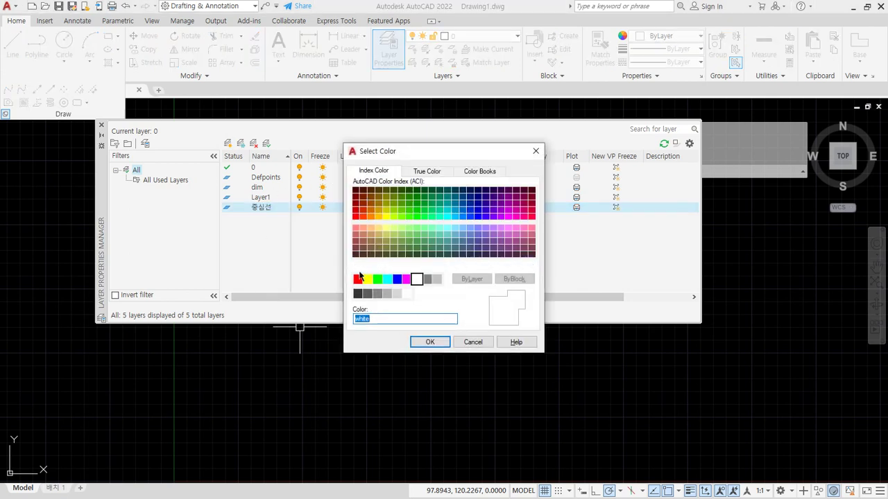
pyautogui.click(357, 279)
pyautogui.click(430, 342)
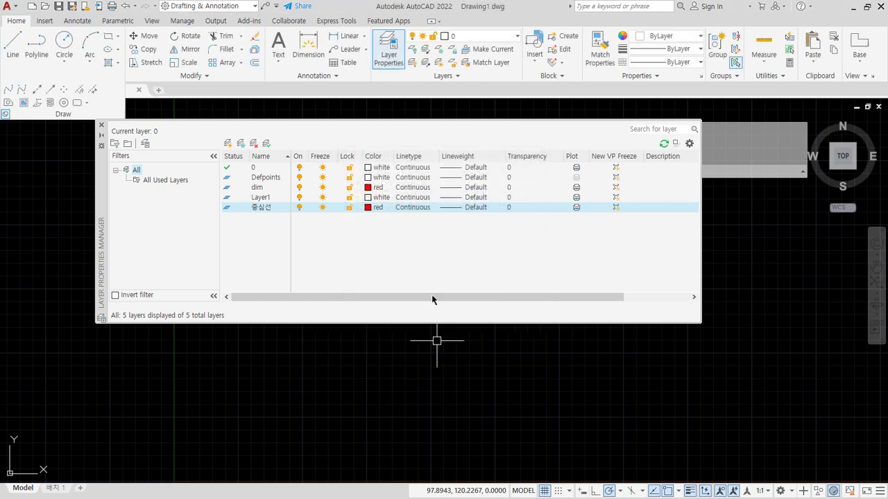
# Assign the CENTER linetype to the 중심선 layer
pyautogui.click(414, 208)
pyautogui.click(357, 225)
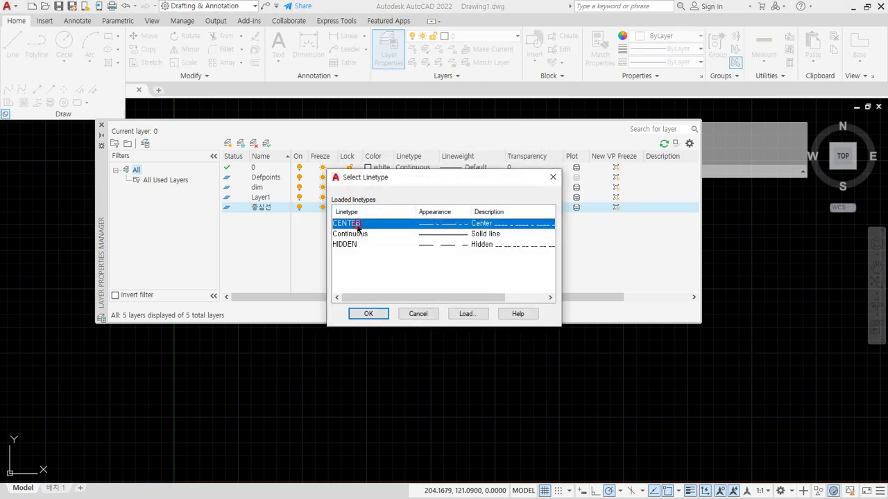
pyautogui.click(368, 314)
# Create a new layer named 외형선 with yellow color and the Continuous linetype
pyautogui.click(227, 144)
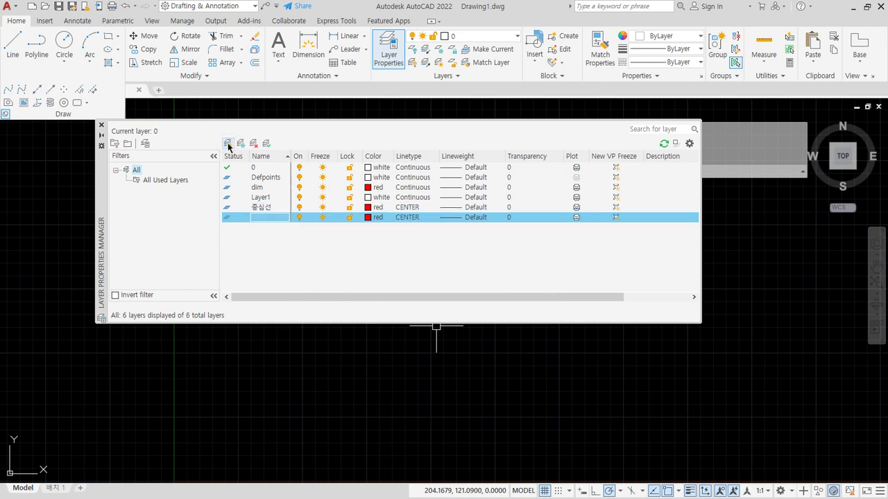
pyautogui.click(371, 218)
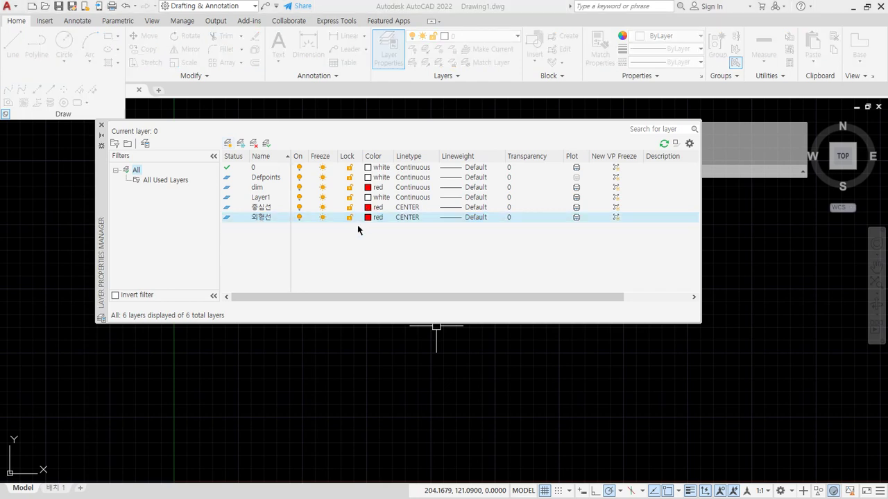
pyautogui.click(367, 280)
pyautogui.click(430, 342)
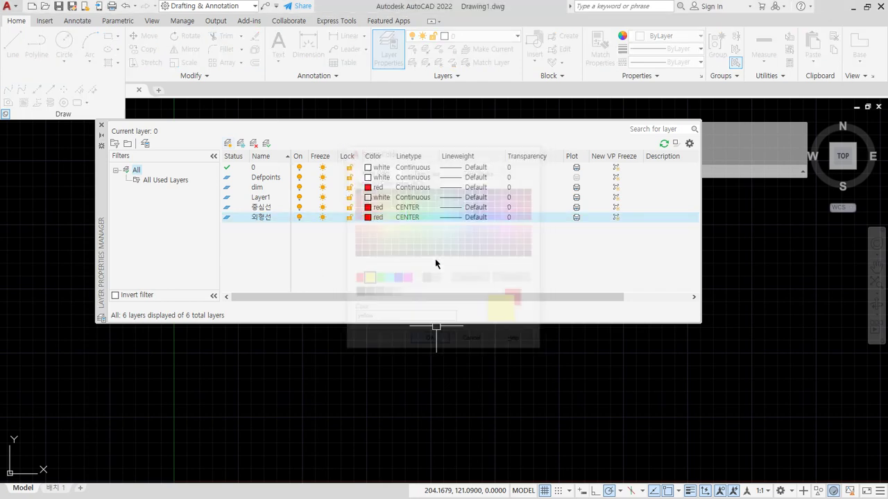
pyautogui.click(408, 218)
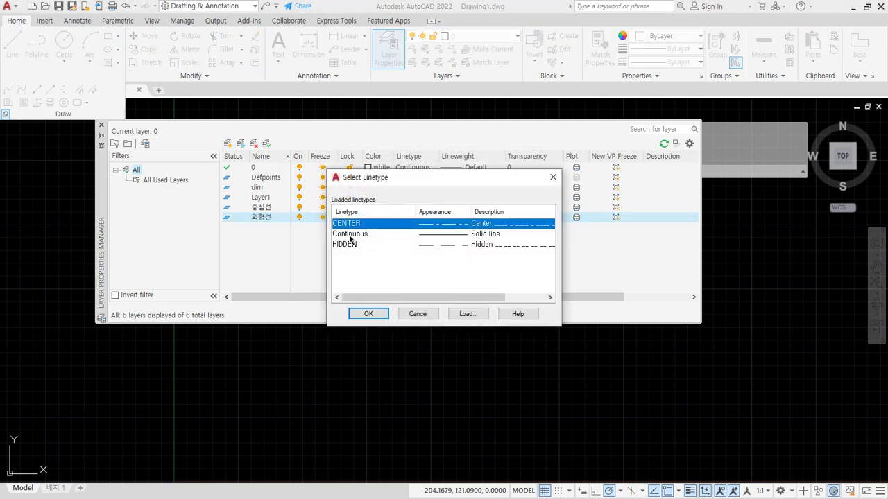
pyautogui.click(351, 235)
pyautogui.click(368, 313)
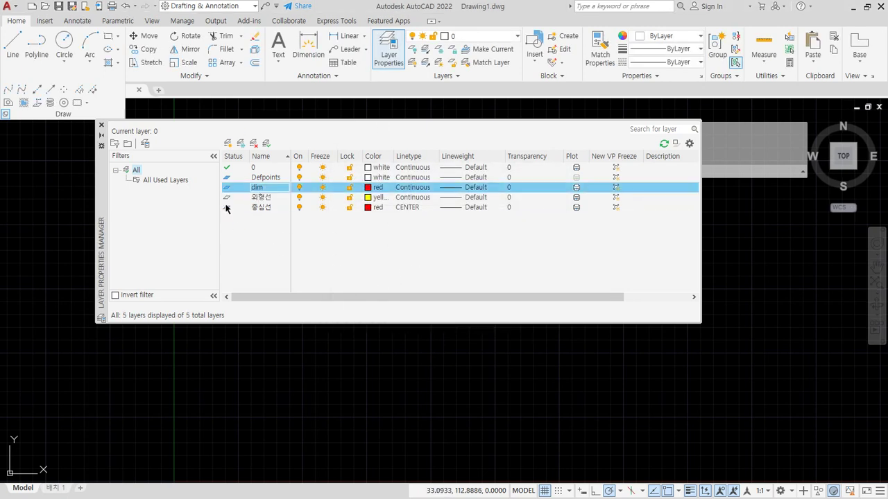
# Make the 중심선 layer current and draw a horizontal and a vertical construction line through a common point
pyautogui.doubleClick(225, 207)
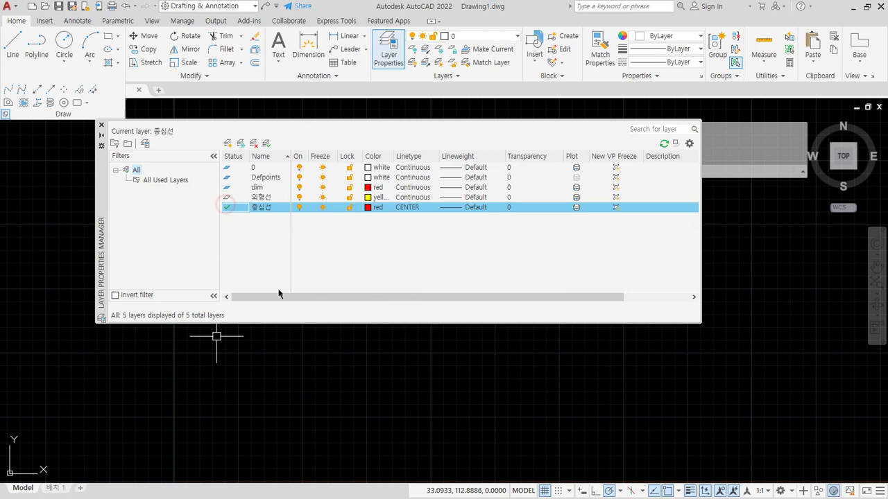
pyautogui.click(99, 127)
pyautogui.write('xl')
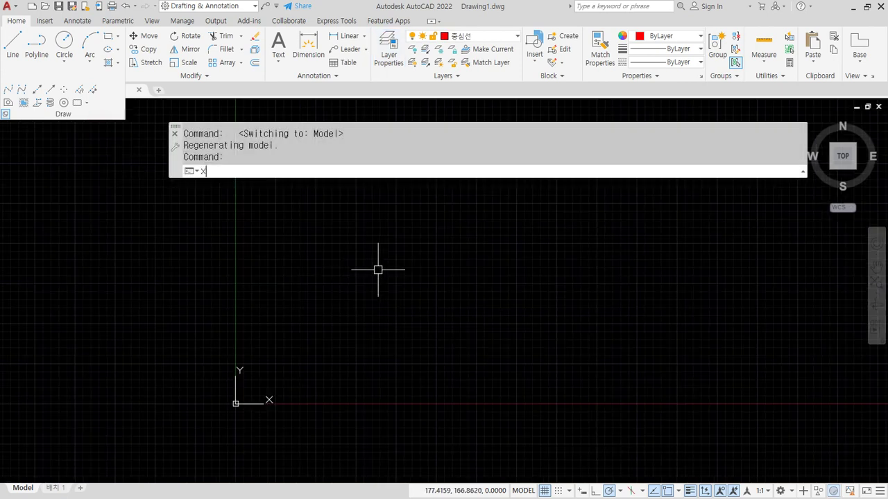
pyautogui.press('Return')
pyautogui.click(352, 274)
pyautogui.click(398, 273)
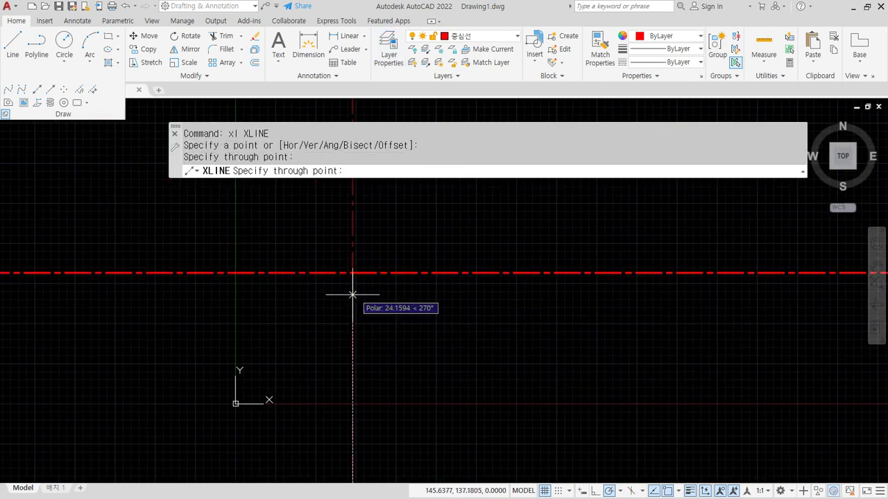
pyautogui.click(352, 299)
pyautogui.press('Return')
# Set the global linetype scale factor (LTSCALE) to 0.3
pyautogui.scroll(2, 359, 300)
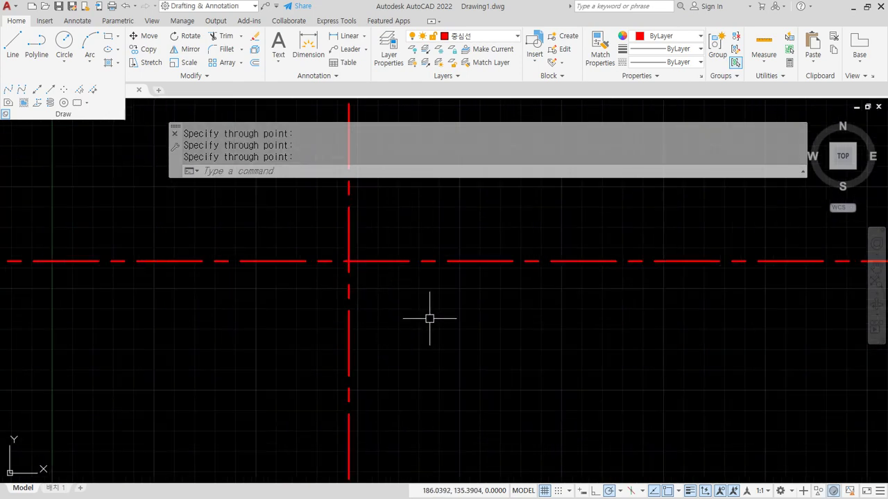
pyautogui.moveTo(430, 317); pyautogui.dragTo(378, 325, button='middle')
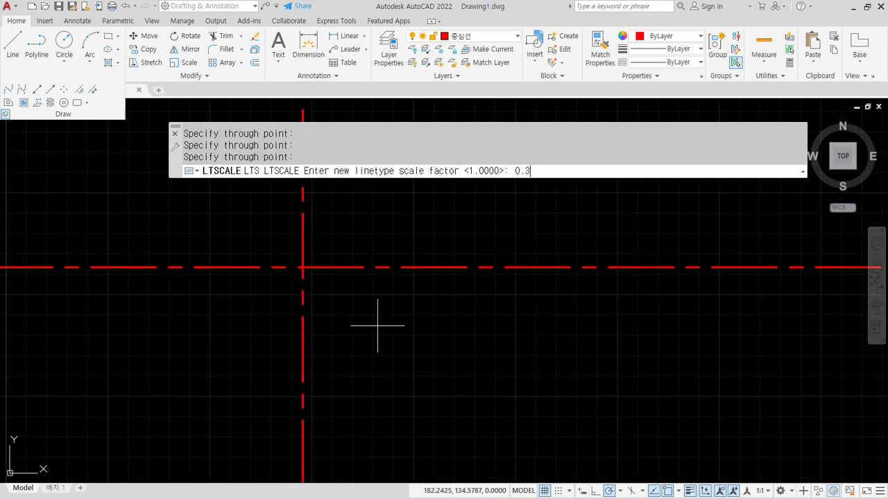
pyautogui.press('Return')
pyautogui.scroll(3, 307, 229)
pyautogui.press('Escape')
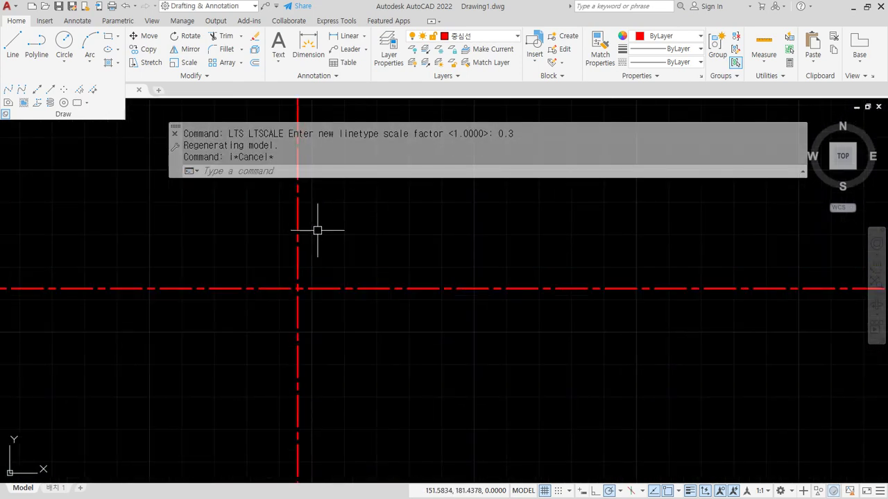
pyautogui.press('Escape')
# Offset the vertical centre line 20 to the left
pyautogui.write('o')
pyautogui.press('Return')
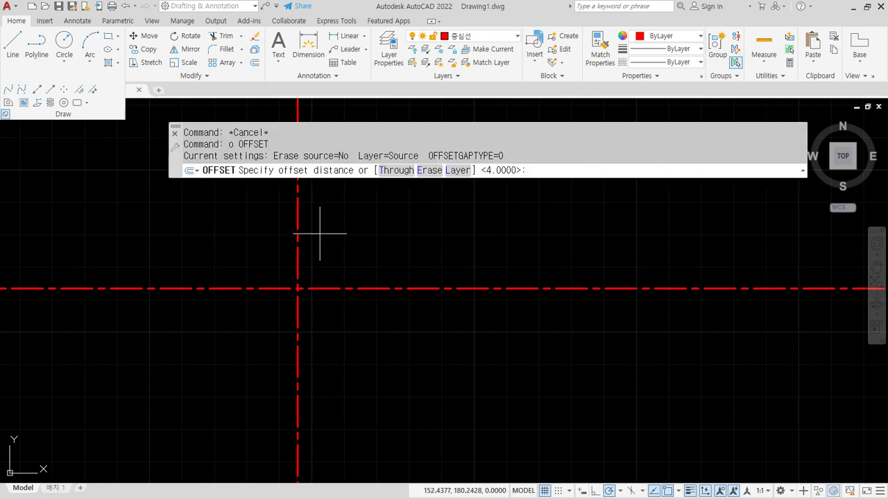
pyautogui.write('20')
pyautogui.press('Return')
pyautogui.click(295, 244)
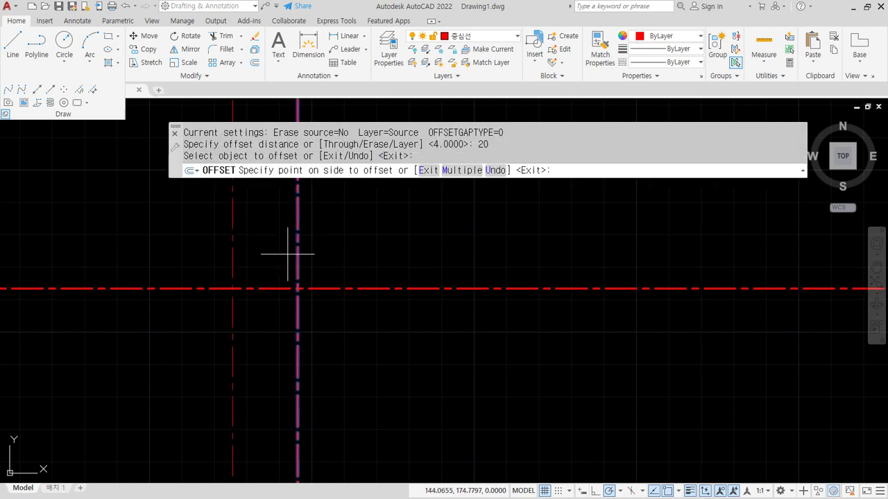
pyautogui.click(227, 261)
pyautogui.press('Return')
# Offset the new leftmost vertical line 150 to the right
pyautogui.press('Return')
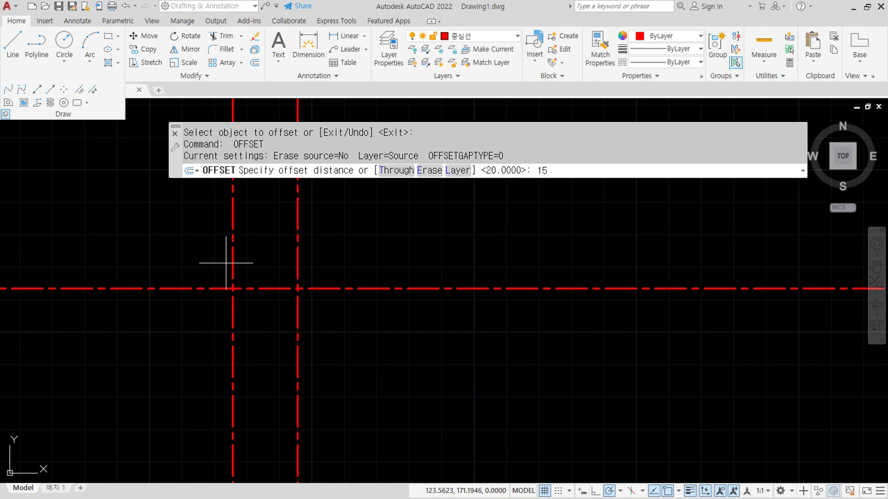
pyautogui.write('15')
pyautogui.press('Return')
pyautogui.click(231, 261)
pyautogui.click(474, 248)
pyautogui.press('Return')
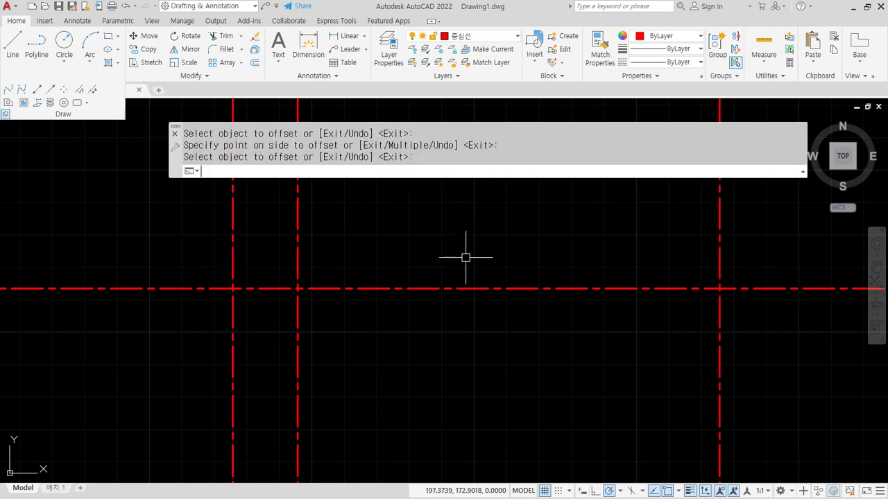
# Offset the horizontal centre line 50 upward and 50 downward
pyautogui.press('Return')
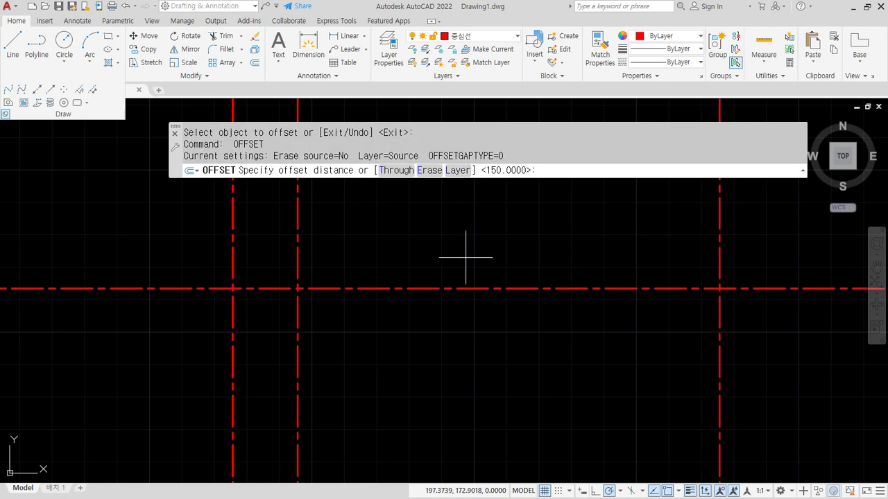
pyautogui.write('50')
pyautogui.press('Return')
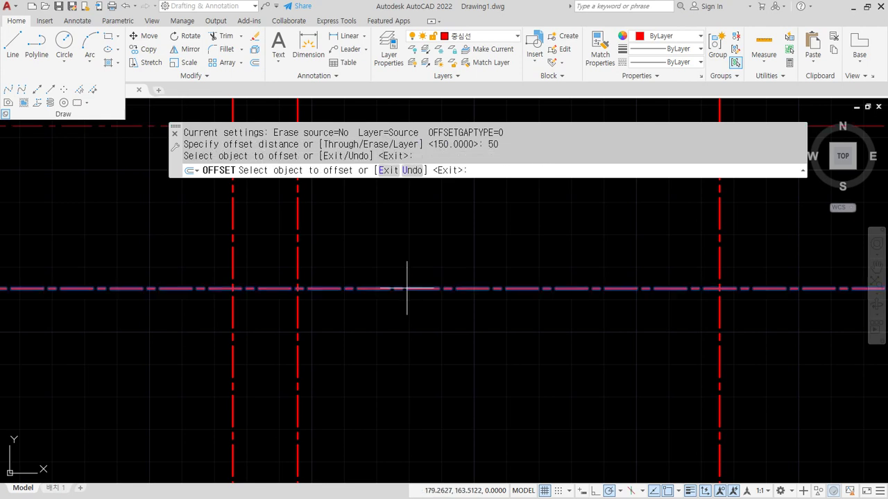
pyautogui.click(407, 288)
pyautogui.click(413, 269)
pyautogui.click(410, 288)
pyautogui.click(427, 337)
pyautogui.scroll(-2, 438, 358)
pyautogui.press('Return')
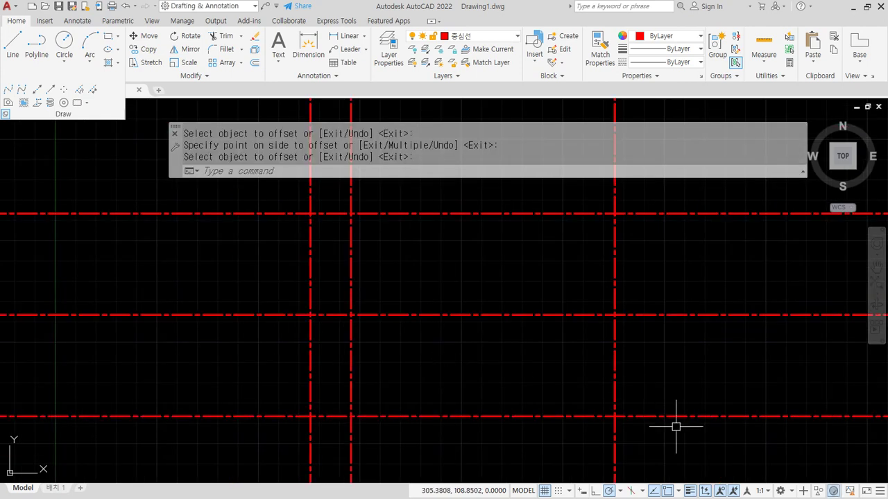
# Move the two outer vertical and two outer horizontal lines to the 외형선 layer
pyautogui.click(652, 447)
pyautogui.click(566, 394)
pyautogui.click(323, 226)
pyautogui.click(264, 192)
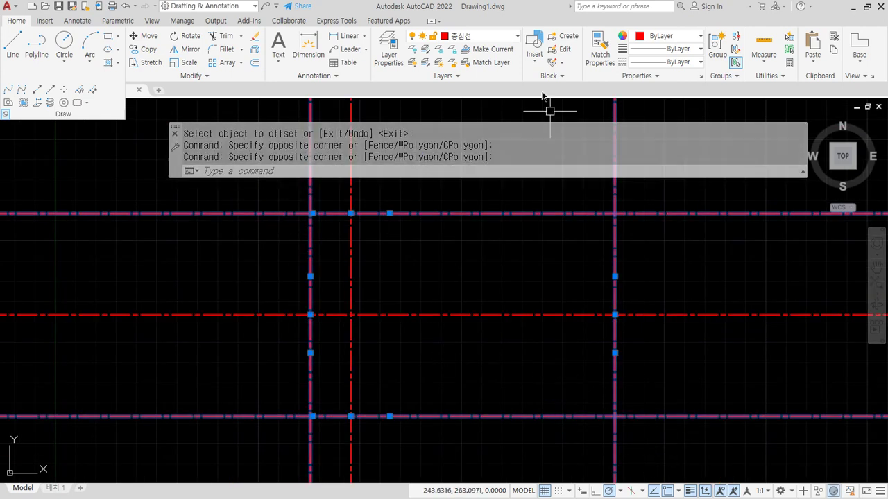
pyautogui.click(493, 41)
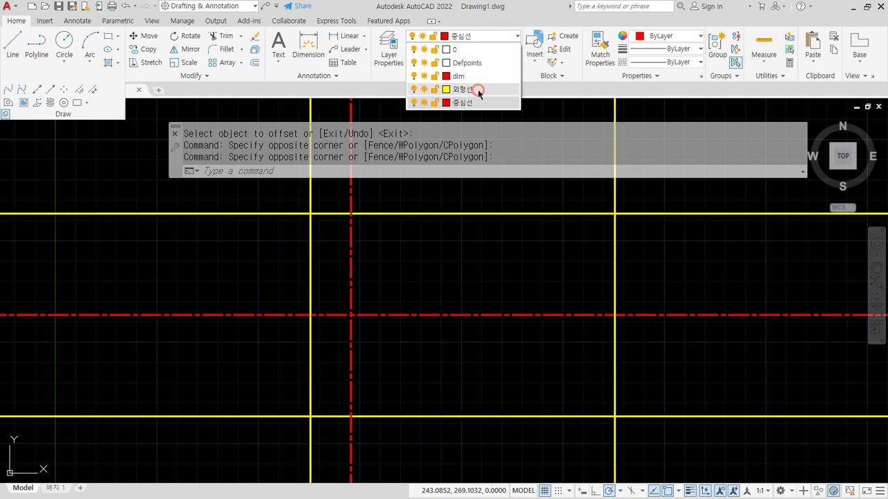
pyautogui.click(480, 91)
pyautogui.press('Escape')
# Trim the upper-left corner overhangs and the vertical lines extending above the upper outline with fence selections
pyautogui.write('tr')
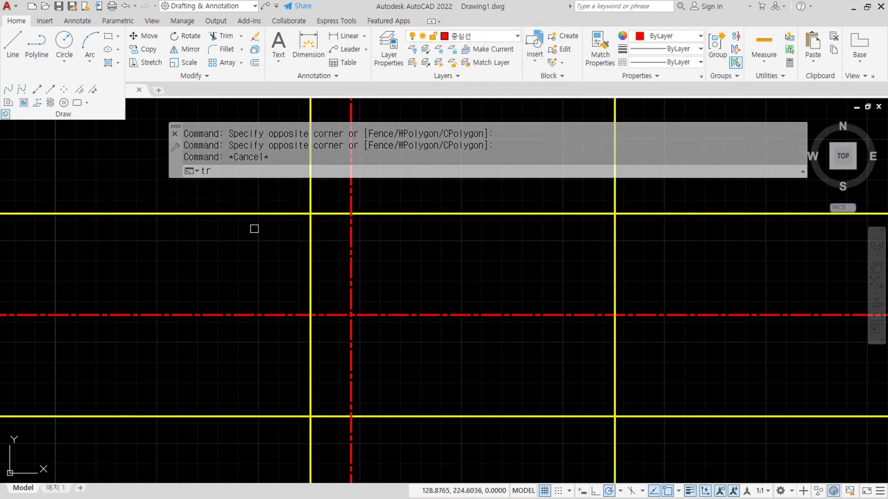
pyautogui.press('Return')
pyautogui.click(238, 228)
pyautogui.click(319, 187)
pyautogui.press('Return')
pyautogui.click(320, 187)
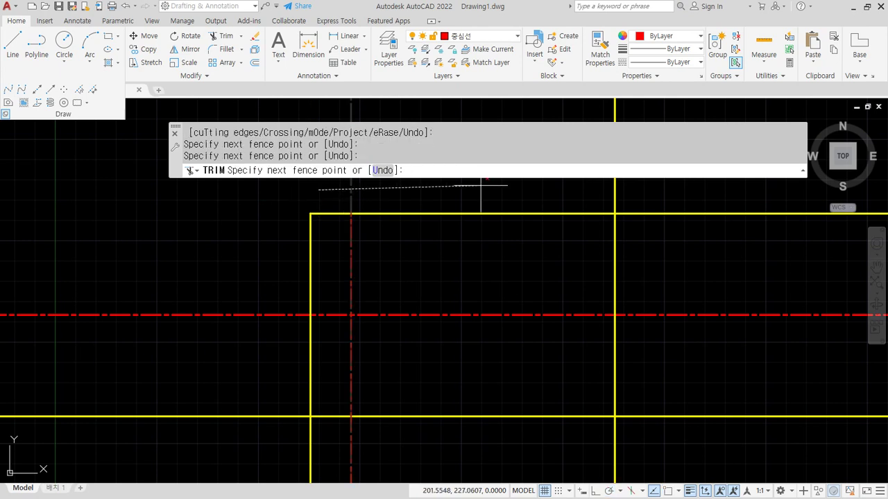
pyautogui.click(659, 187)
pyautogui.press('Return')
# Trim the remaining line ends that extend beyond the rectangle's right, lower and left edges
pyautogui.click(650, 196)
pyautogui.click(674, 440)
pyautogui.press('Return')
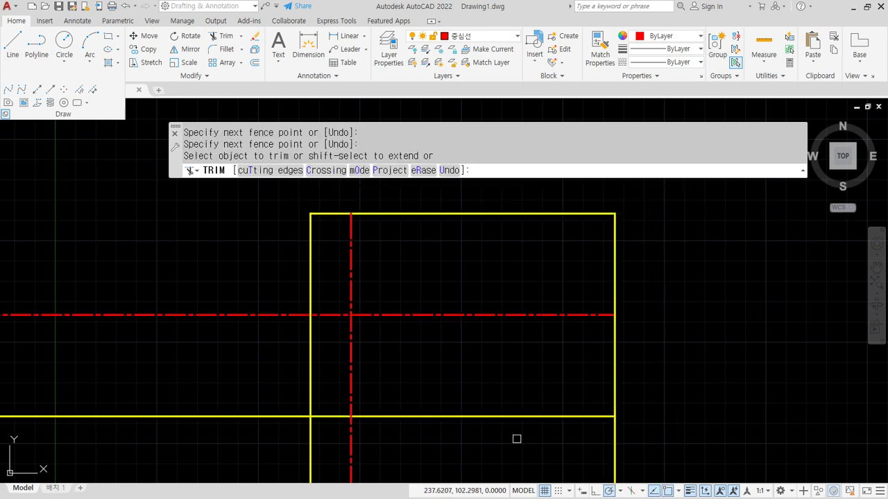
pyautogui.click(662, 436)
pyautogui.click(245, 446)
pyautogui.press('Return')
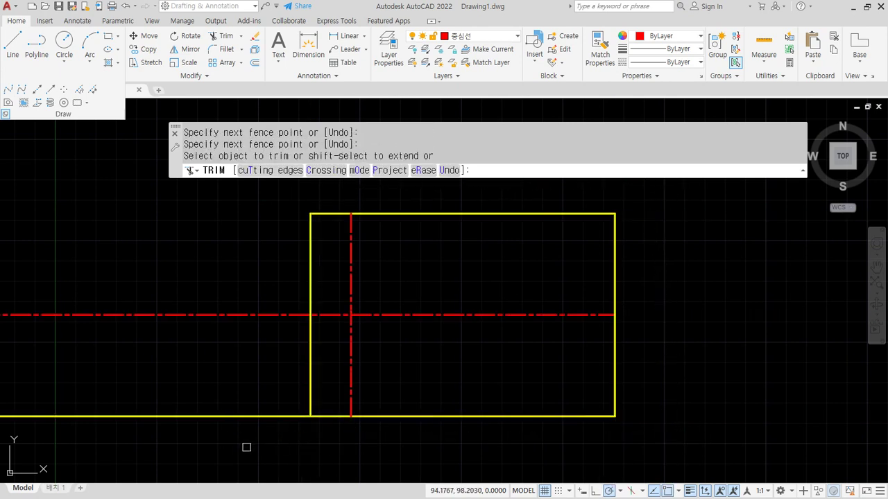
pyautogui.click(243, 440)
pyautogui.click(214, 268)
pyautogui.press('Return')
pyautogui.press('Return')
# Offset the vertical centre line 10 to the right
pyautogui.moveTo(230, 294); pyautogui.dragTo(172, 280, button='middle')
pyautogui.write('o')
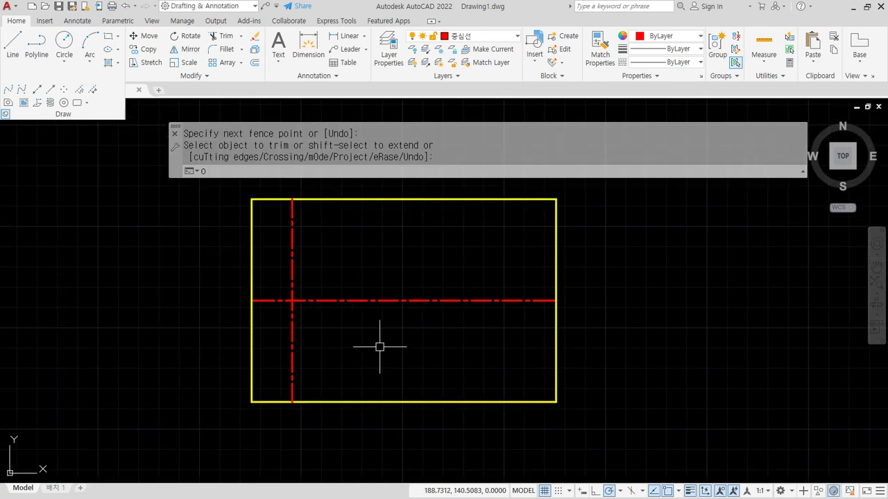
pyautogui.press('Return')
pyautogui.write('10')
pyautogui.press('Return')
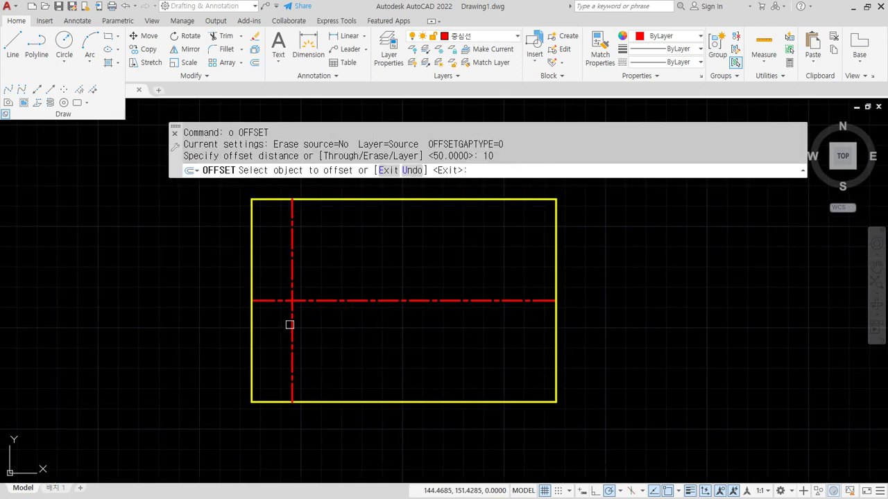
pyautogui.click(289, 325)
pyautogui.click(350, 325)
pyautogui.press('Return')
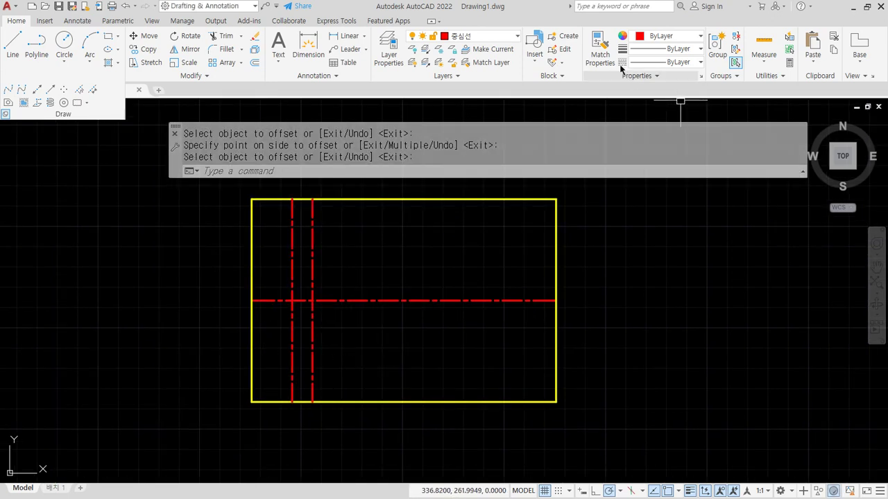
# Match the properties of the rectangle's upper edge onto the newly offset vertical line
pyautogui.click(600, 52)
pyautogui.click(337, 201)
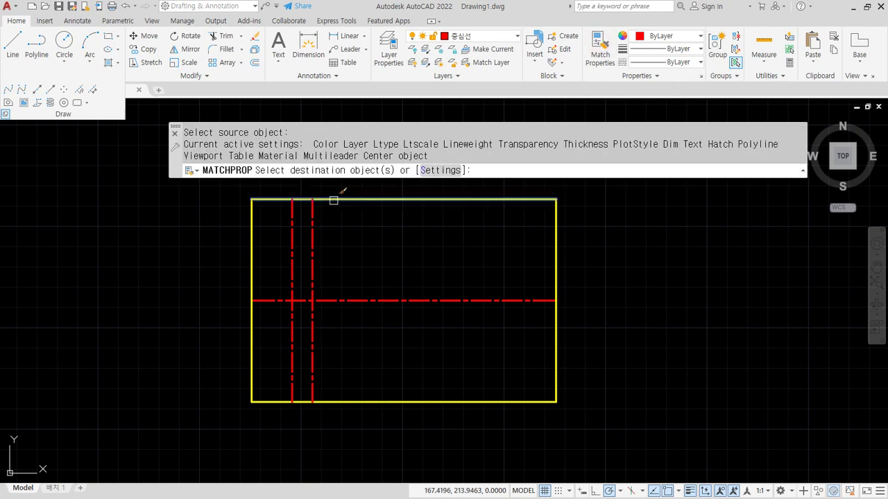
pyautogui.click(313, 226)
pyautogui.press('Return')
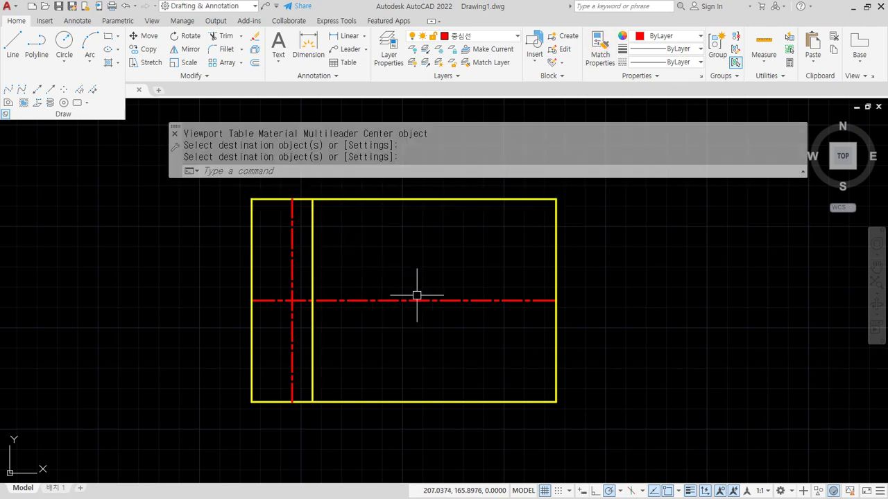
# Offset the rectangle's upper and lower edges 18 inward
pyautogui.write('o')
pyautogui.press('Return')
pyautogui.write('1')
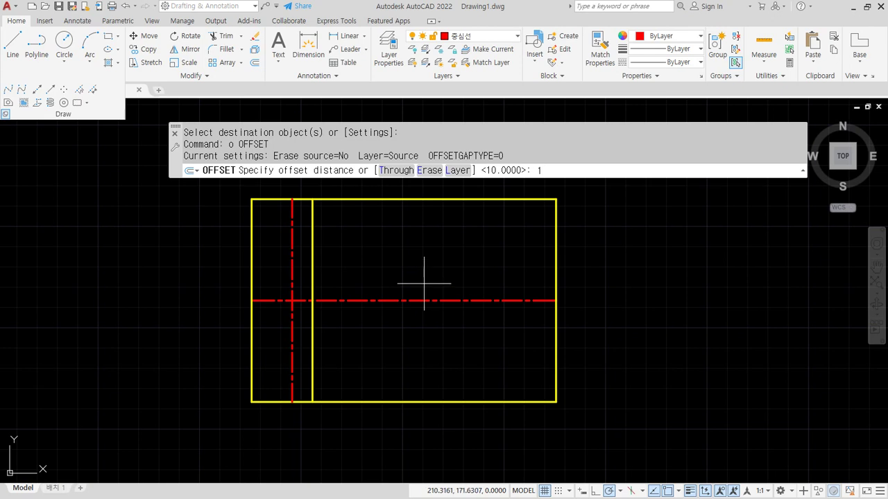
pyautogui.write('8')
pyautogui.press('Return')
pyautogui.click(473, 201)
pyautogui.click(477, 291)
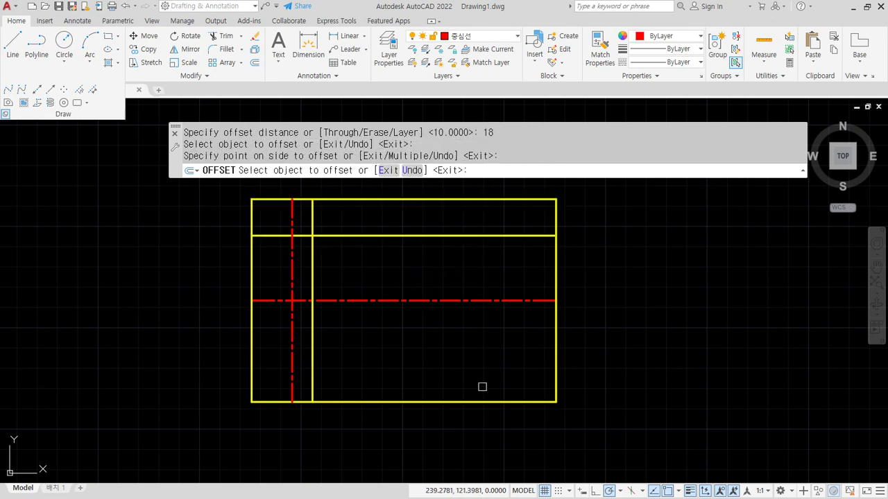
pyautogui.click(481, 401)
pyautogui.click(476, 347)
pyautogui.press('Return')
# Trim the right edge between the two inner horizontal offset lines and erase both offset lines
pyautogui.write('tr')
pyautogui.press('Return')
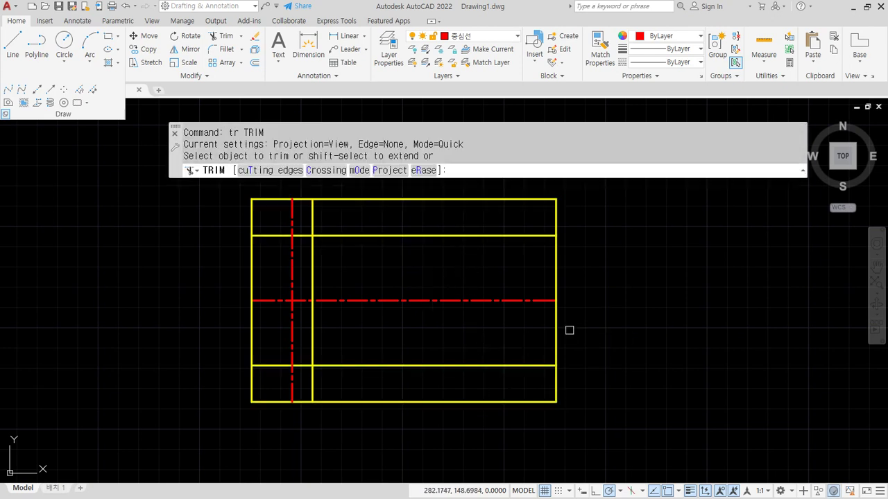
pyautogui.click(557, 331)
pyautogui.press('Return')
pyautogui.click(530, 235)
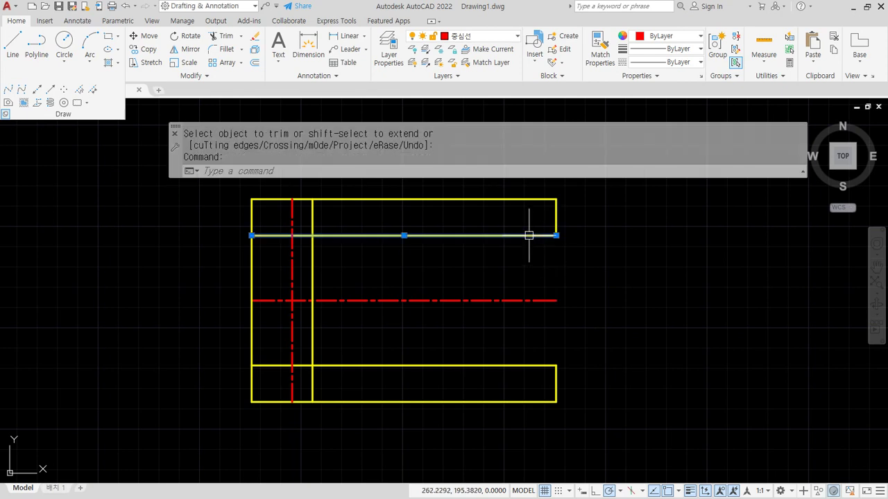
pyautogui.click(499, 365)
pyautogui.press('Delete')
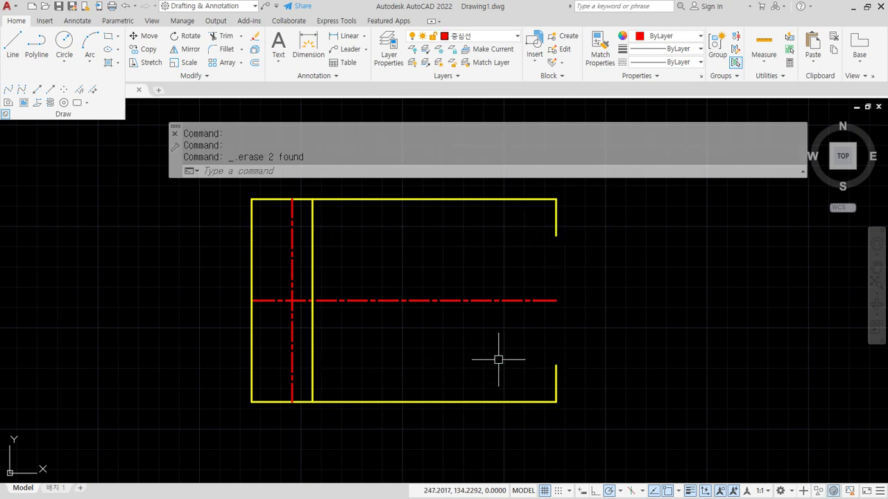
pyautogui.write('xl')
pyautogui.press('Return')
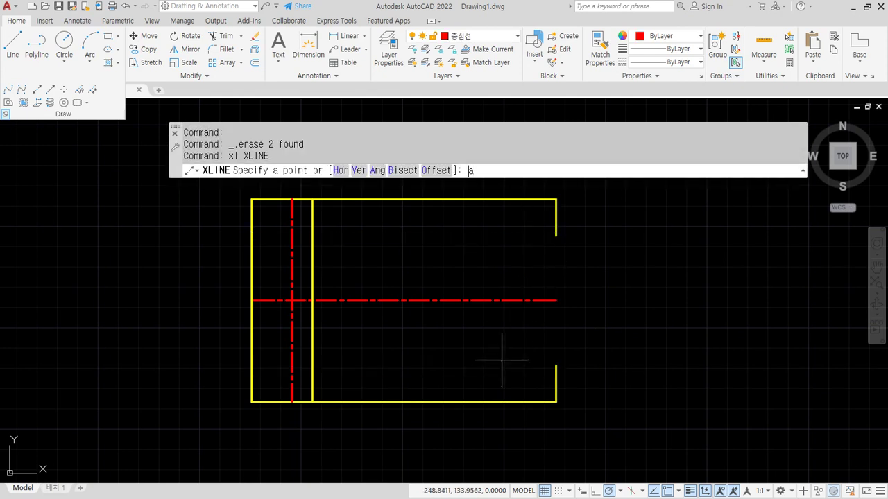
pyautogui.write('a')
pyautogui.press('Return')
pyautogui.write('190')
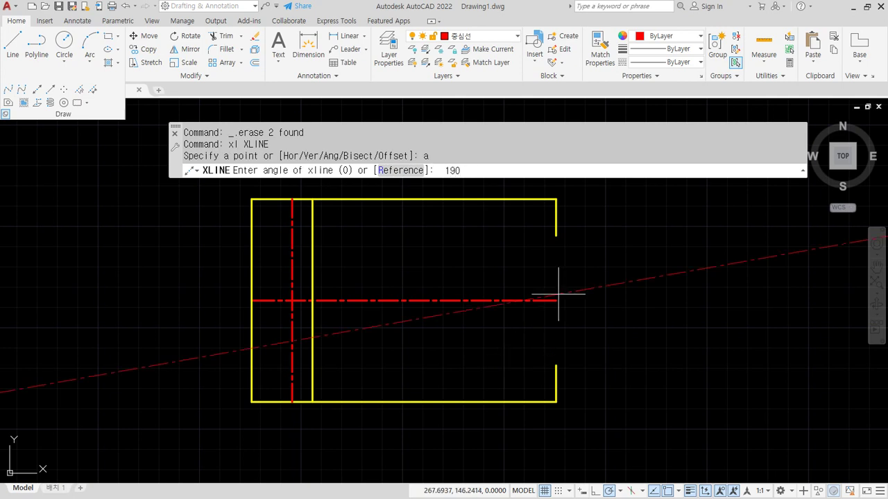
pyautogui.press('Return')
pyautogui.press('Escape')
pyautogui.press('Escape')
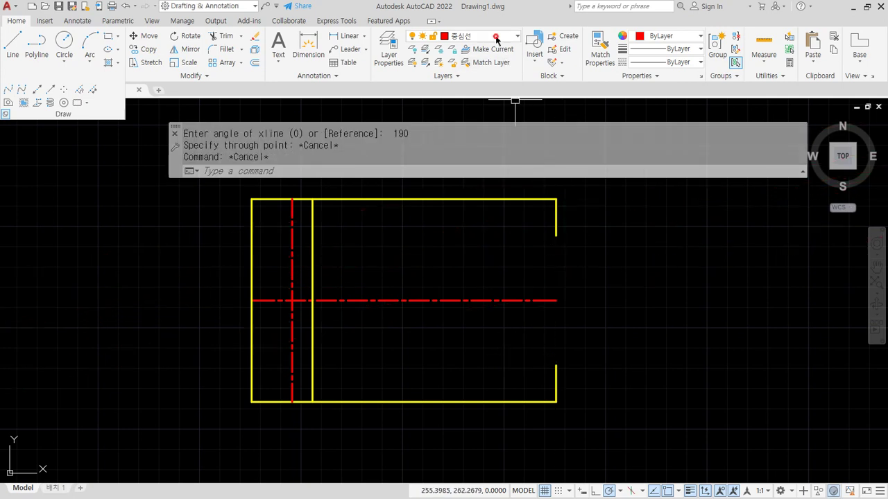
# Make the 외형선 layer current and draw a 190° construction line through the lower end of the upper right edge segment
pyautogui.click(486, 35)
pyautogui.click(475, 90)
pyautogui.write('x')
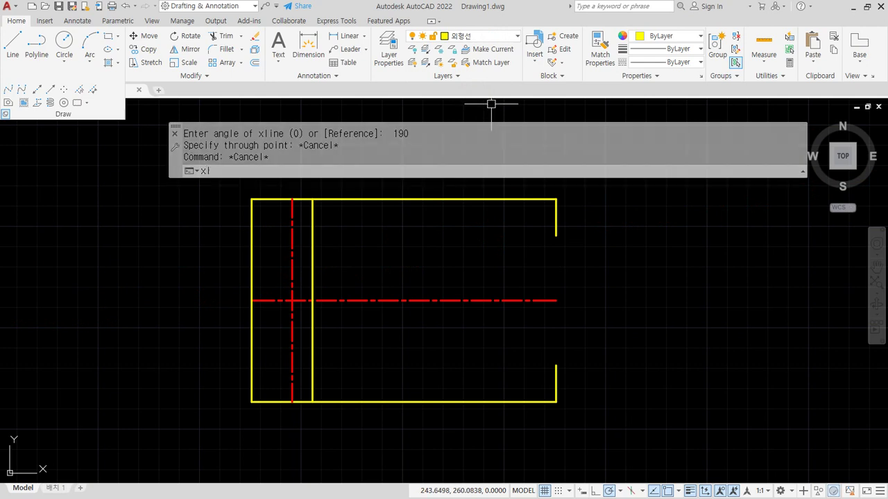
pyautogui.write('l')
pyautogui.press('Return')
pyautogui.write('a')
pyautogui.press('Return')
pyautogui.write('190')
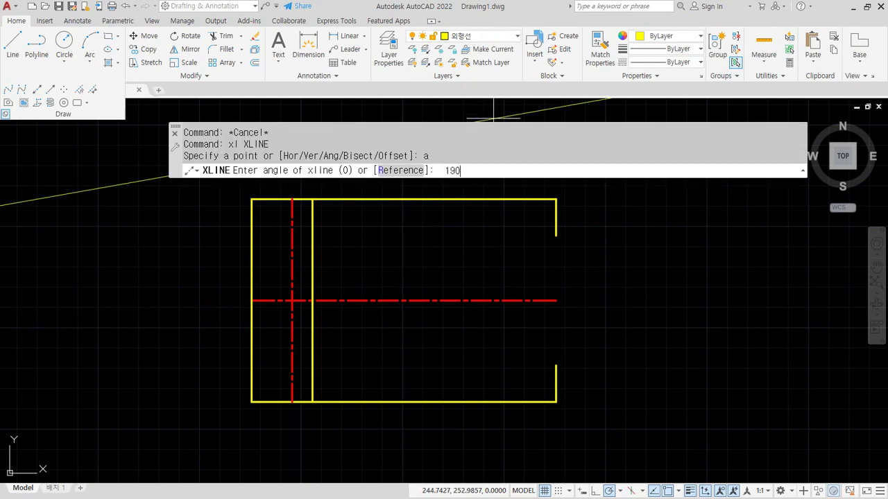
pyautogui.press('Return')
pyautogui.click(557, 233)
pyautogui.press('Return')
# Trim the 190° line to run between the right edge and the inner vertical line, and trim that vertical line above it
pyautogui.write('tr')
pyautogui.press('Return')
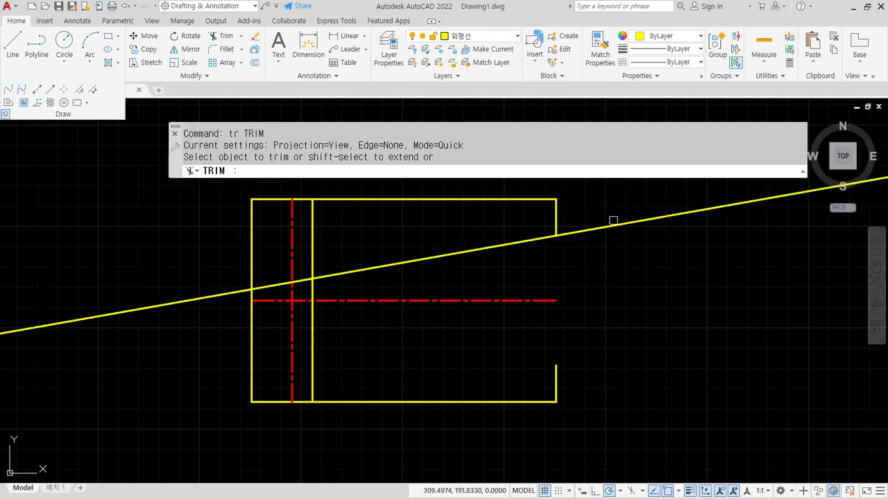
pyautogui.moveTo(612, 218); pyautogui.dragTo(617, 248)
pyautogui.click(313, 254)
pyautogui.click(283, 282)
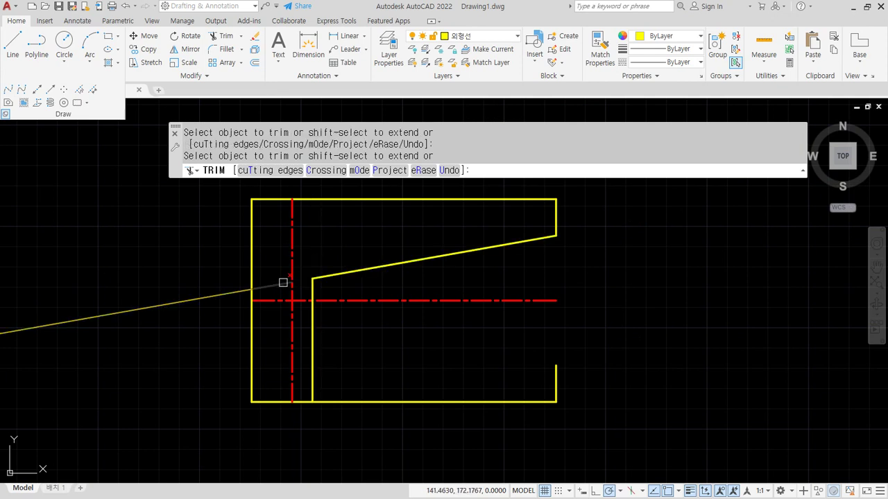
pyautogui.click(226, 292)
pyautogui.press('Return')
# Draw a 170° construction line through the upper end of the lower right edge segment
pyautogui.write('xl')
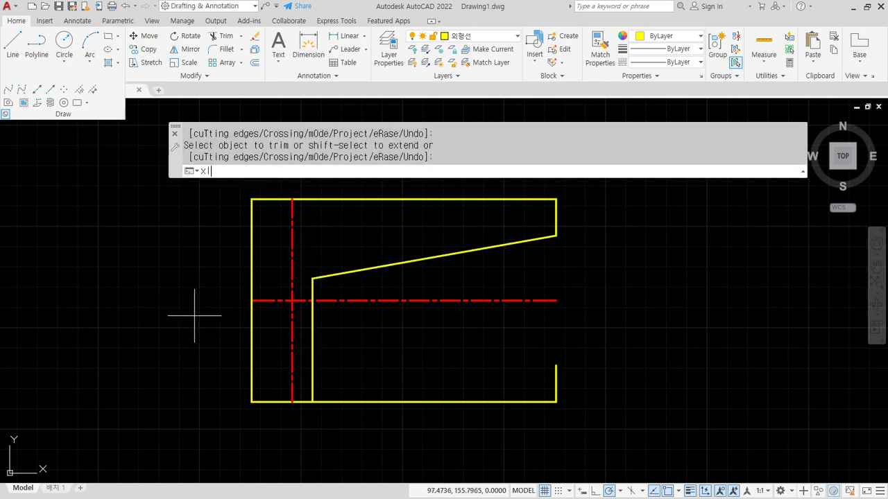
pyautogui.press('Return')
pyautogui.write('a')
pyautogui.press('Return')
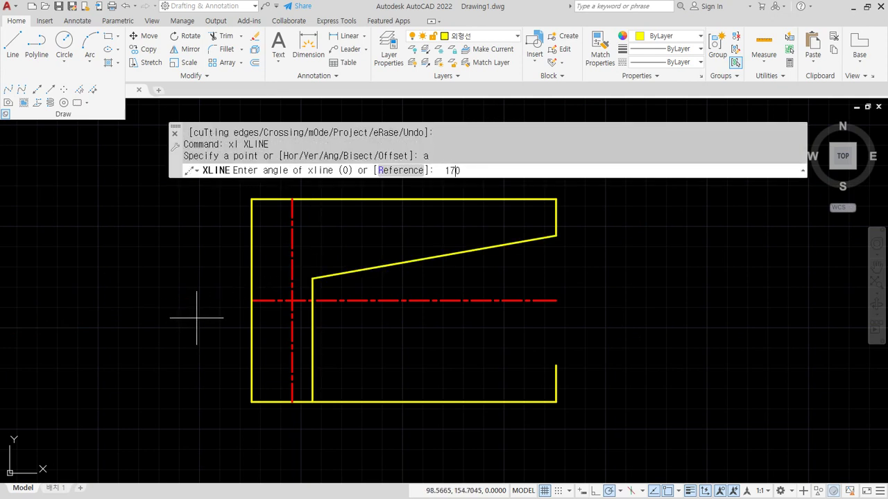
pyautogui.write('170')
pyautogui.press('Return')
pyautogui.click(555, 365)
pyautogui.press('Return')
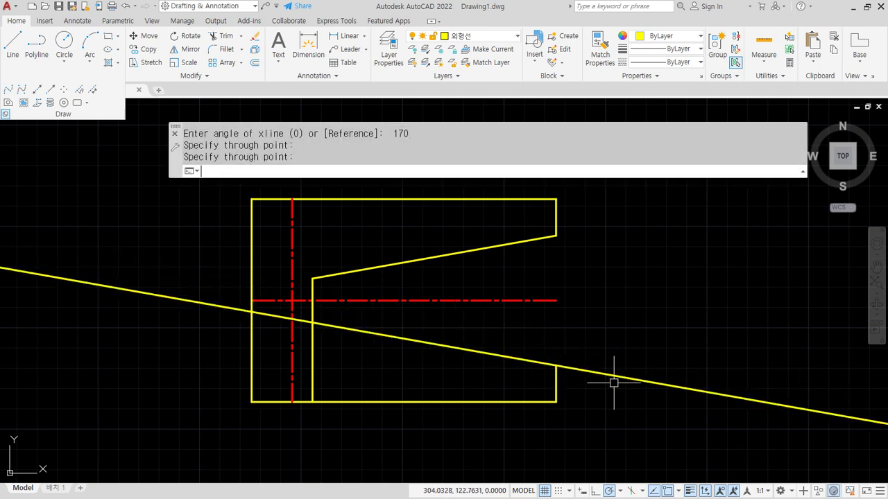
# Trim the 170° line to run between the right edge and the inner vertical line, and trim that vertical line below it
pyautogui.write('tr')
pyautogui.press('Return')
pyautogui.click(610, 375)
pyautogui.click(309, 362)
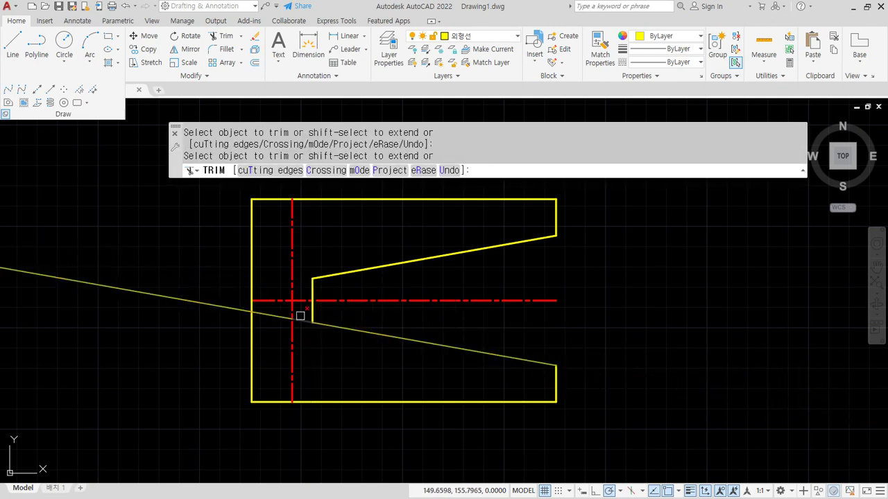
pyautogui.click(299, 319)
pyautogui.click(273, 315)
pyautogui.click(223, 306)
pyautogui.press('Return')
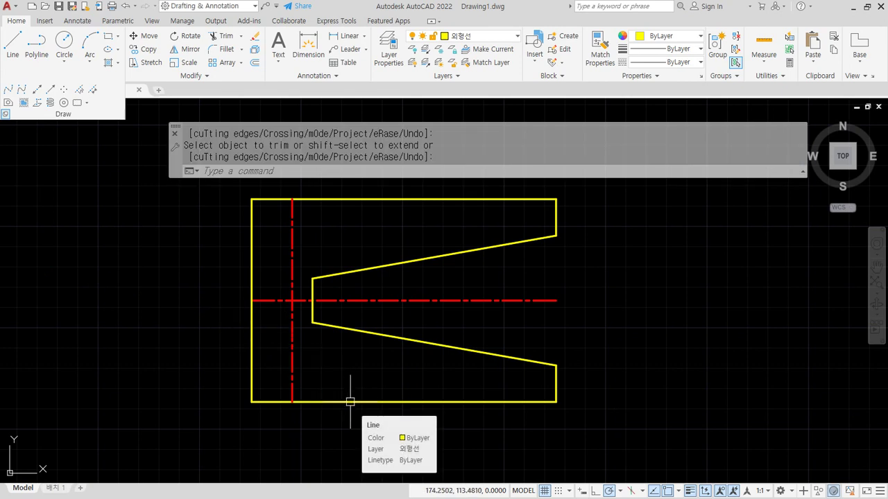
pyautogui.moveTo(478, 275); pyautogui.dragTo(452, 253)
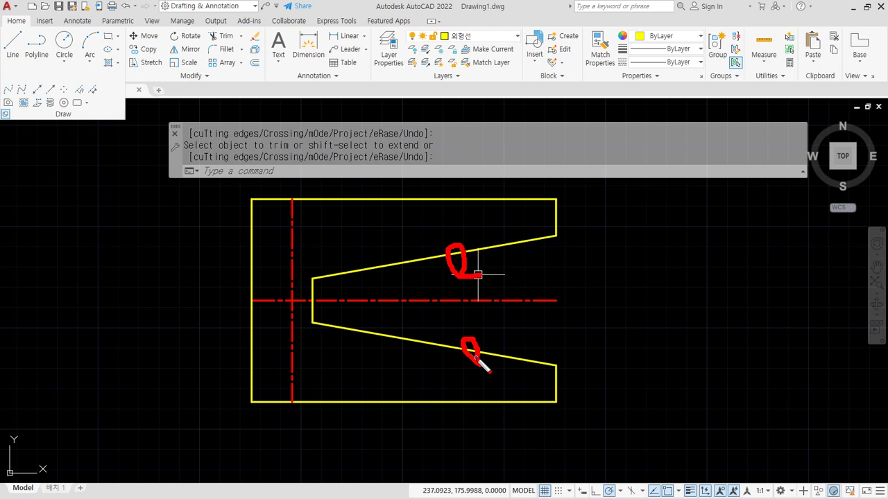
pyautogui.press('Escape')
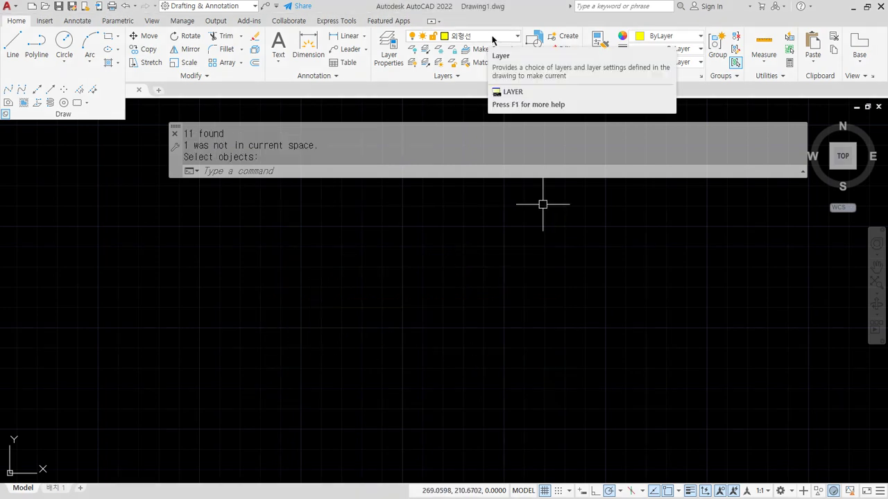
# Make the 중심선 layer current and draw a horizontal and a vertical construction line crossing at one point in the empty drawing
pyautogui.click(492, 37)
pyautogui.click(480, 104)
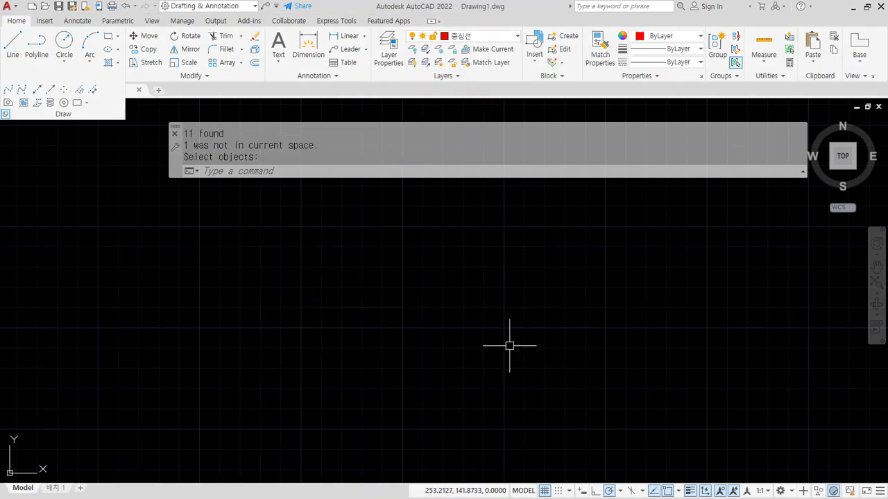
pyautogui.write('xl')
pyautogui.press('Return')
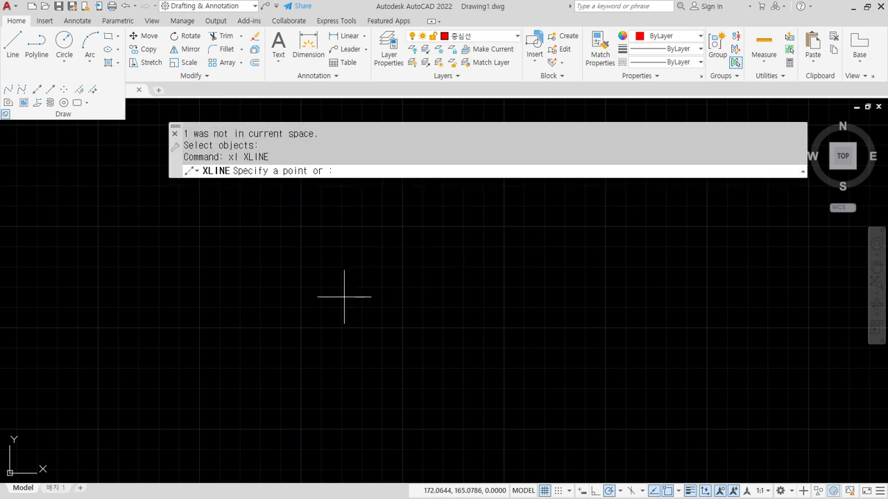
pyautogui.click(371, 271)
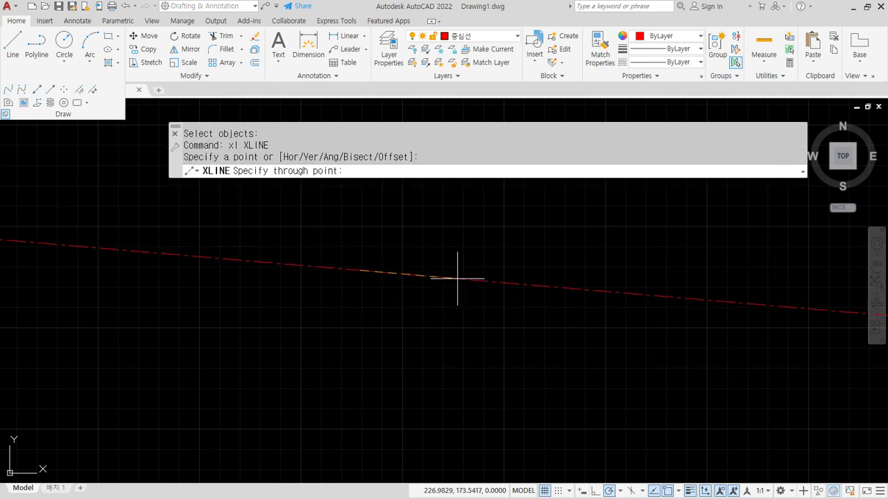
pyautogui.click(462, 269)
pyautogui.click(361, 240)
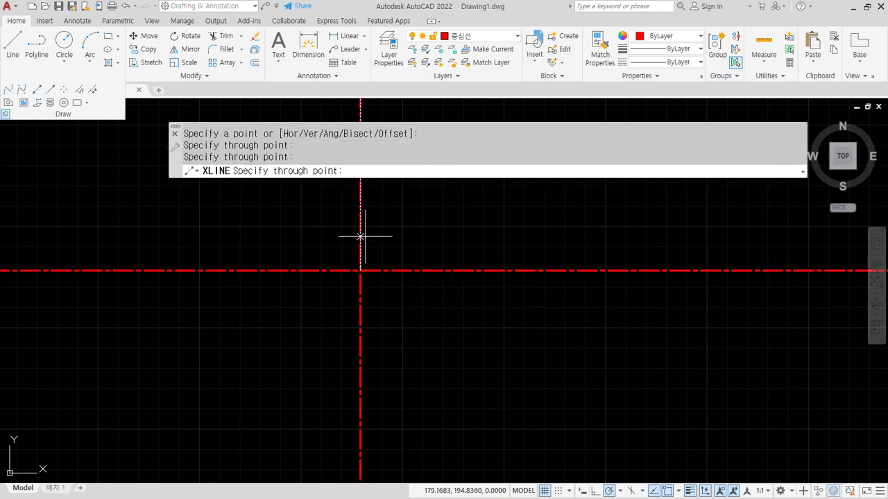
pyautogui.press('Return')
pyautogui.moveTo(459, 207); pyautogui.dragTo(313, 301)
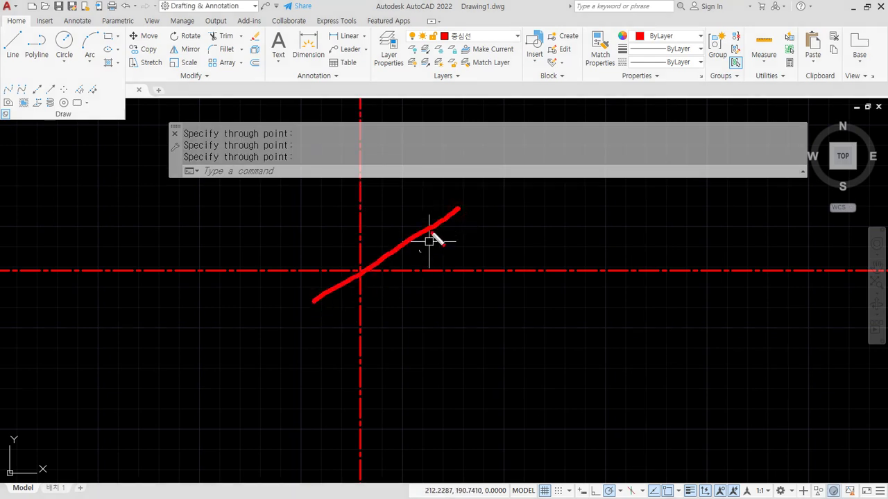
pyautogui.press('Escape')
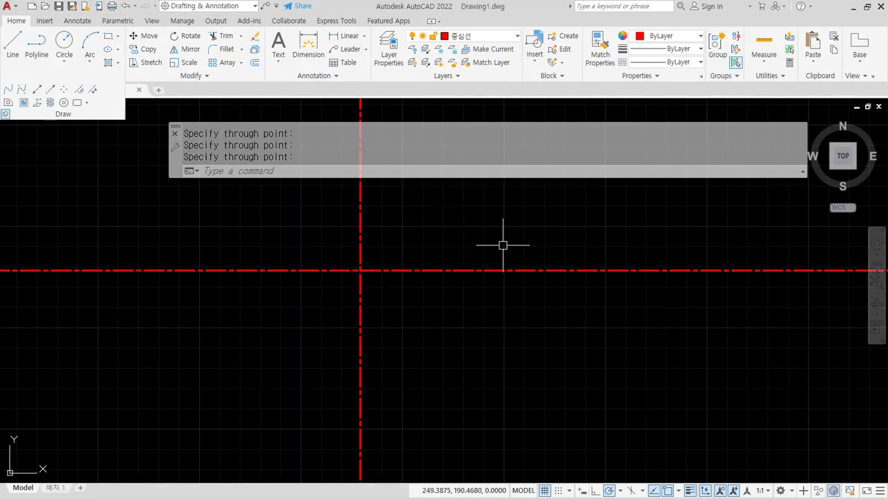
# Draw a construction line at 51° through the intersection of the horizontal and vertical centre lines
pyautogui.write('XL')
pyautogui.press('Return')
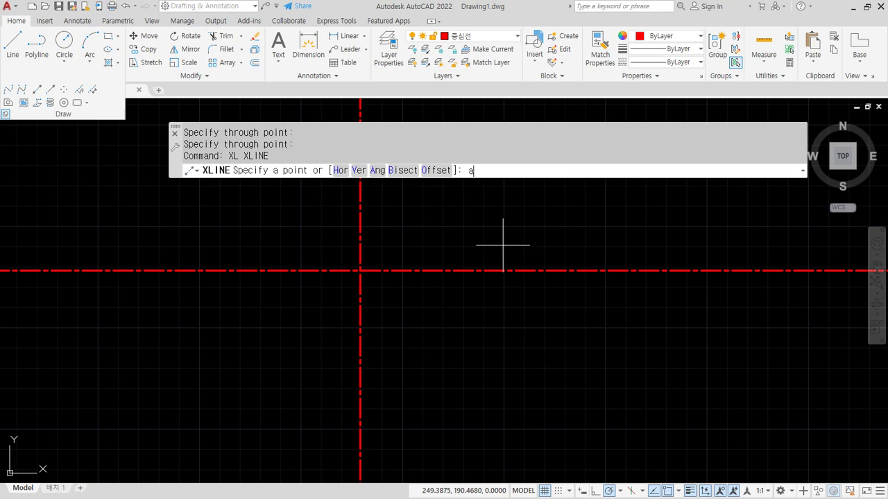
pyautogui.write('a')
pyautogui.press('Return')
pyautogui.write('51')
pyautogui.press('Return')
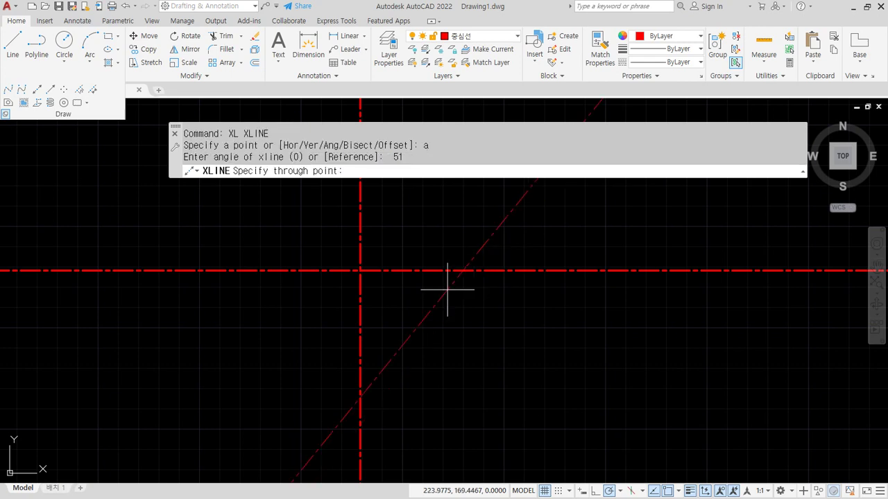
pyautogui.click(359, 270)
pyautogui.press('Return')
# Trim the part of the 51° line that lies below the horizontal centre line
pyautogui.write('tr')
pyautogui.press('Return')
pyautogui.click(299, 345)
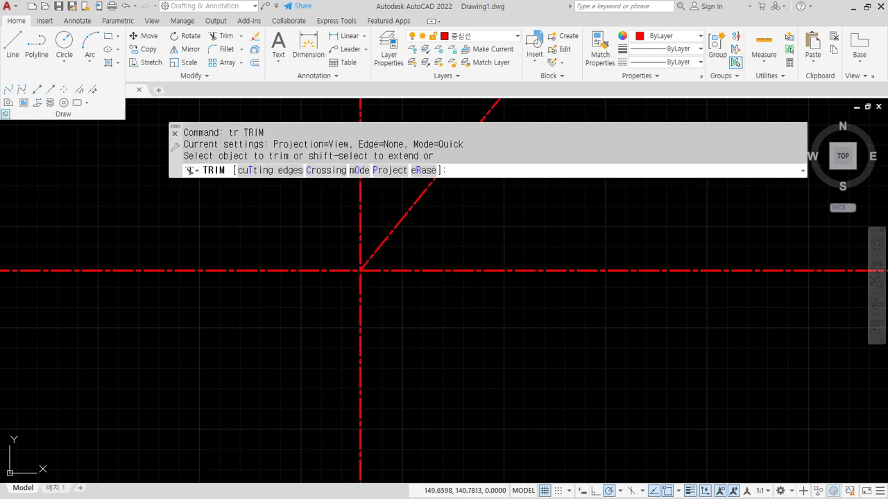
pyautogui.moveTo(401, 223)
pyautogui.mouseDown()
pyautogui.moveTo(405, 231)
pyautogui.moveTo(334, 198)
pyautogui.mouseUp()
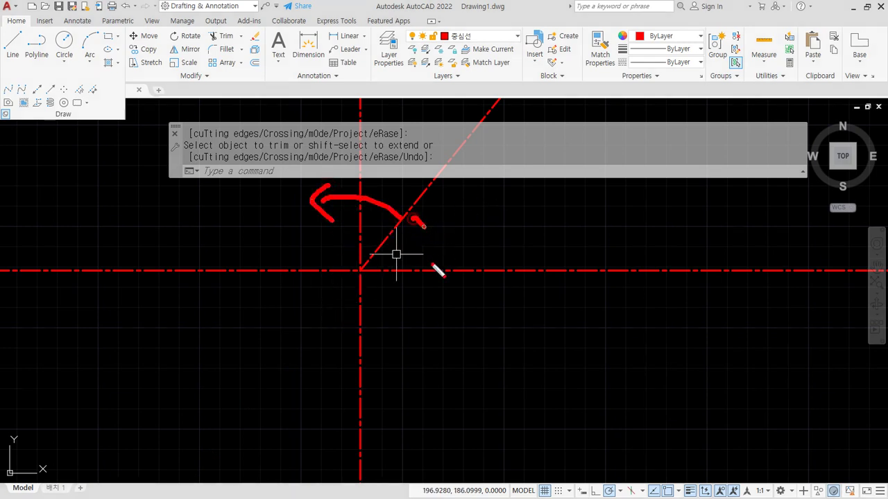
pyautogui.moveTo(423, 226); pyautogui.dragTo(431, 269)
pyautogui.moveTo(456, 224); pyautogui.dragTo(459, 234)
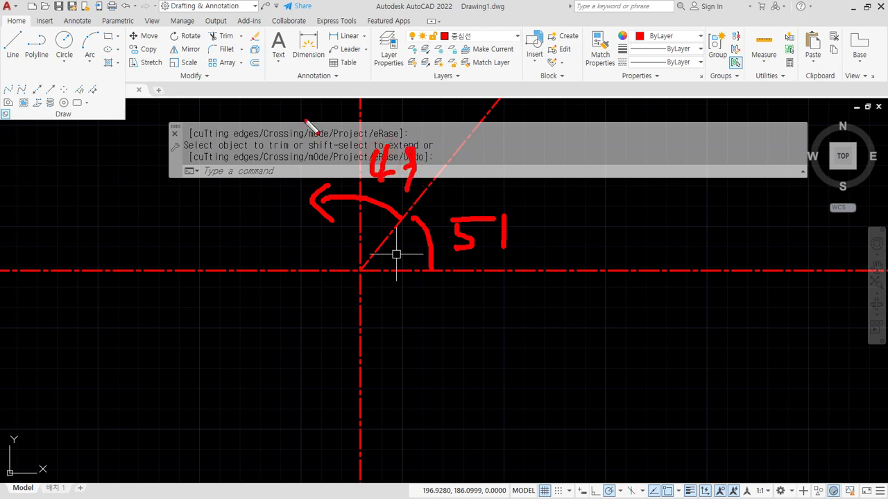
pyautogui.moveTo(300, 93); pyautogui.dragTo(371, 320)
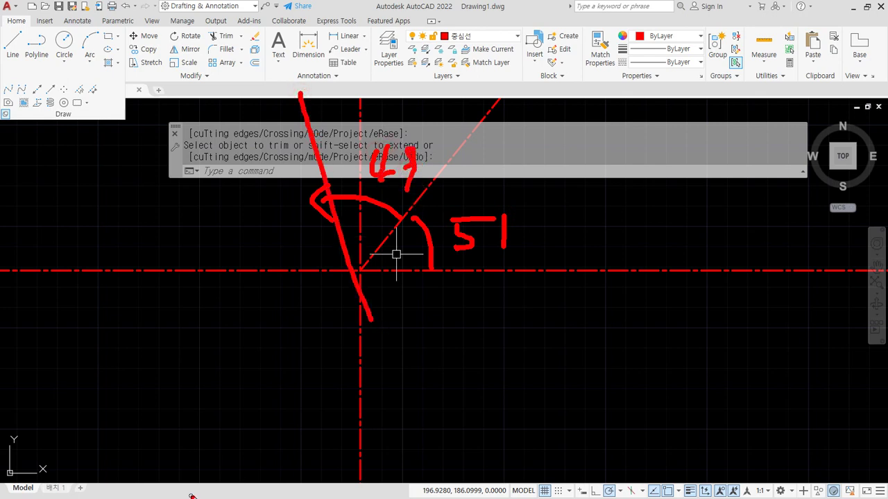
pyautogui.press('Escape')
# Draw a construction line at 100° through the intersection of the centre lines
pyautogui.write('xl')
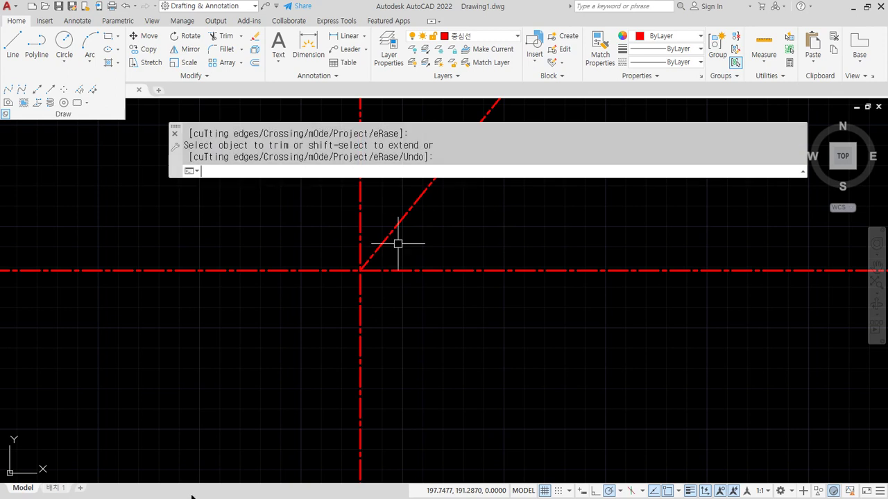
pyautogui.press('Return')
pyautogui.write('a')
pyautogui.press('Return')
pyautogui.write('100')
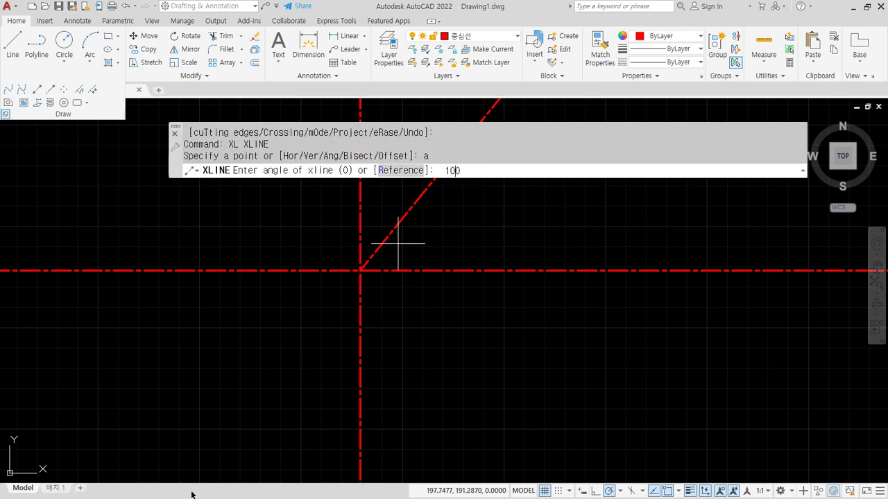
pyautogui.press('Return')
pyautogui.click(359, 269)
pyautogui.press('Return')
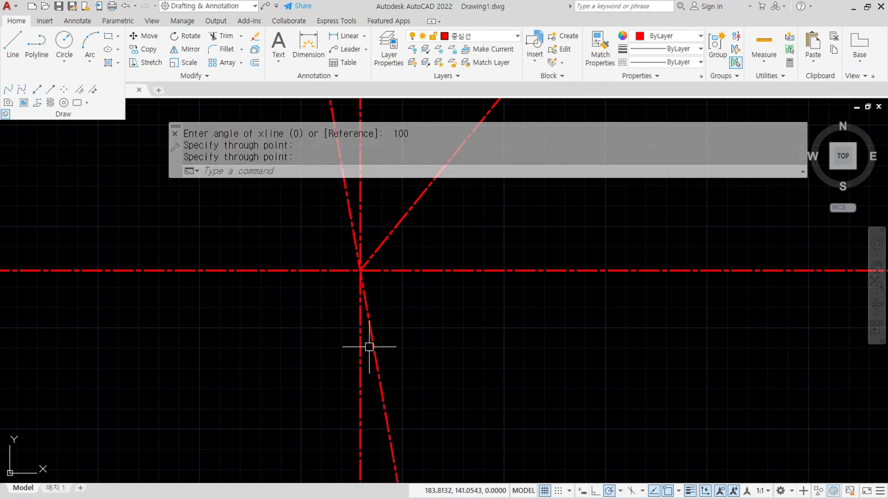
# Trim the part of the 100° line that lies below the horizontal centre line
pyautogui.write('tr')
pyautogui.press('Return')
pyautogui.click(374, 350)
pyautogui.press('Return')
# Offset the vertical centre line 64 to the right
pyautogui.scroll(-2, 374, 351)
pyautogui.moveTo(468, 358); pyautogui.dragTo(379, 362, button='middle')
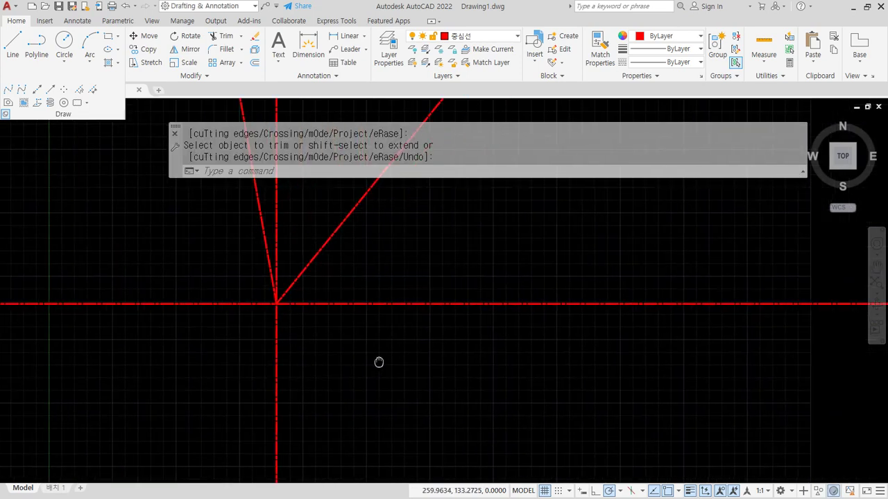
pyautogui.write('o')
pyautogui.press('Return')
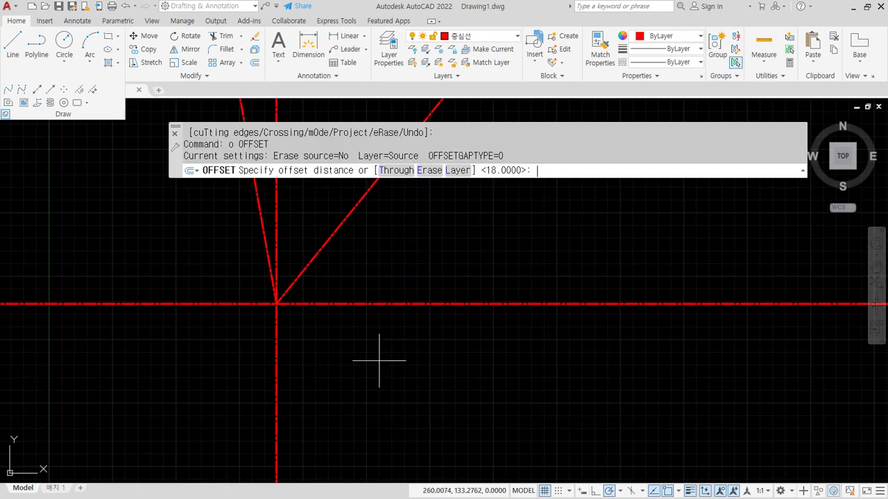
pyautogui.write('64')
pyautogui.press('Return')
pyautogui.click(274, 356)
pyautogui.click(458, 358)
pyautogui.press('Return')
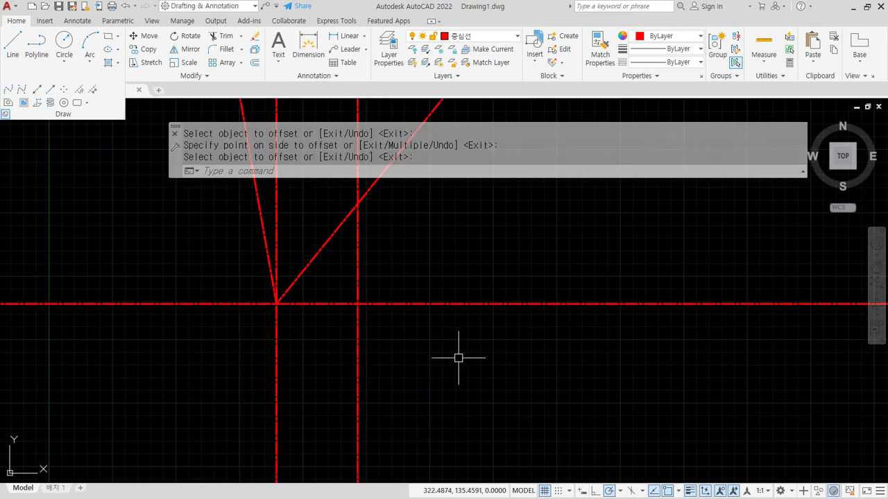
# Offset the new vertical line a further 72 to the right
pyautogui.press('Return')
pyautogui.write('7')
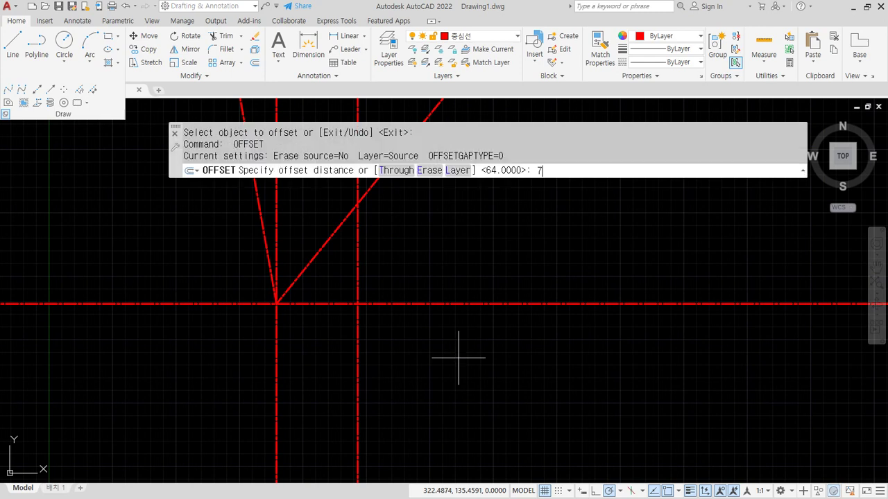
pyautogui.write('2')
pyautogui.press('Return')
pyautogui.click(356, 358)
pyautogui.click(507, 359)
pyautogui.press('Return')
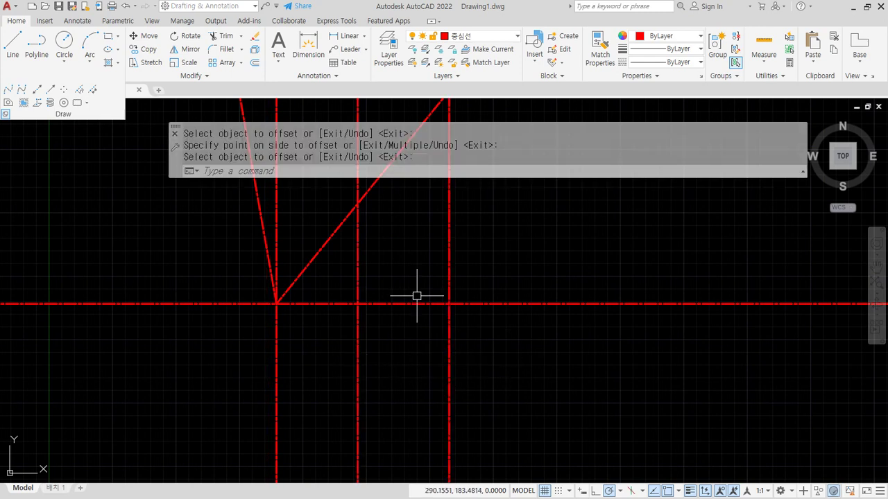
# Make 외형선 the current layer and draw a circle of radius 32 at the main centre-line intersection
pyautogui.scroll(2, 417, 297)
pyautogui.click(494, 36)
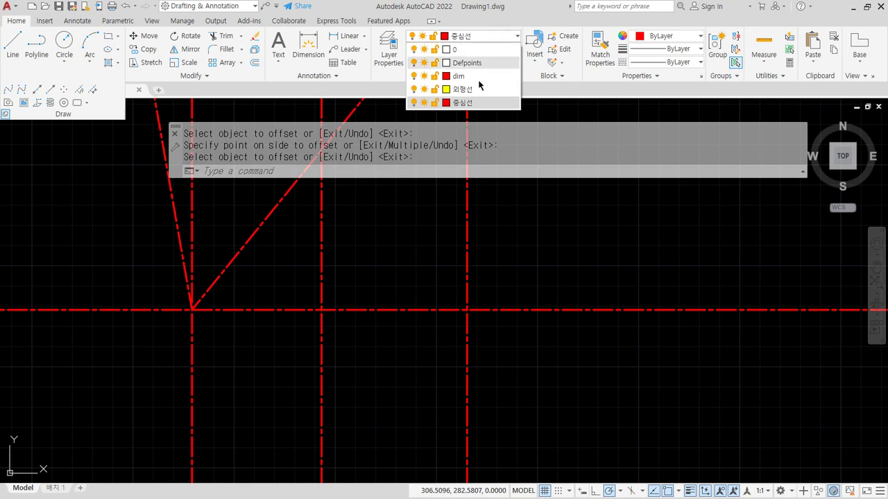
pyautogui.click(468, 90)
pyautogui.write('c')
pyautogui.press('Return')
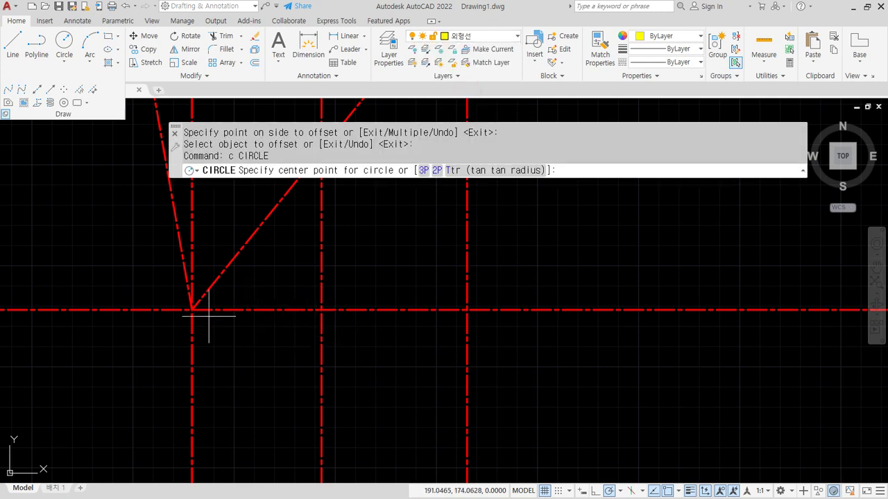
pyautogui.click(192, 310)
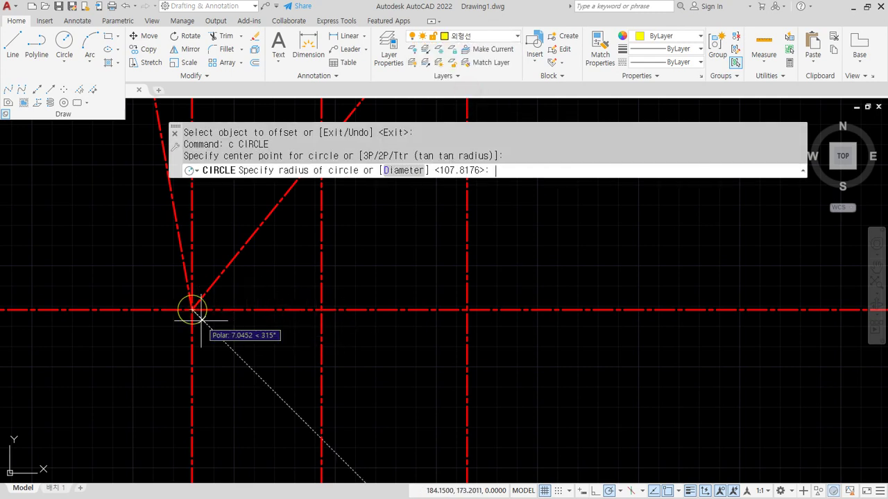
pyautogui.write('32')
pyautogui.press('Return')
# Draw a concentric circle of radius 46.4 around the radius 32 circle
pyautogui.write('c')
pyautogui.press('Return')
pyautogui.click(192, 309)
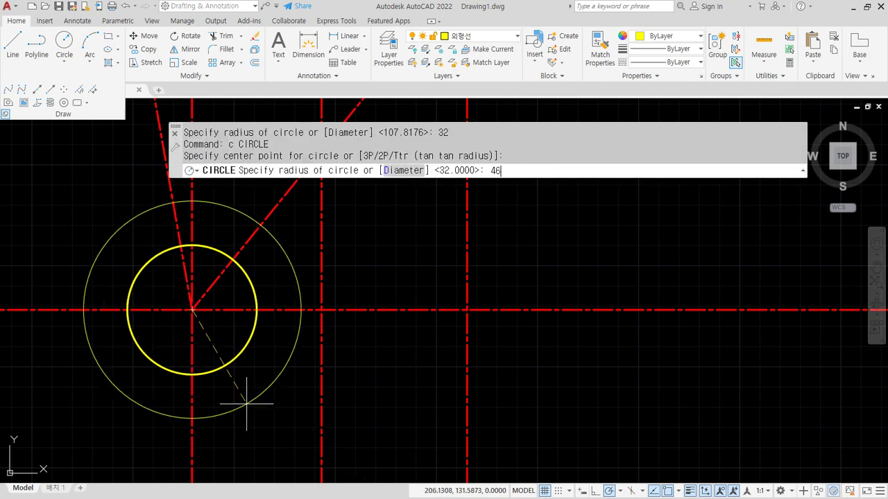
pyautogui.write('46.4')
pyautogui.press('Return')
# Draw a circle of radius 10.4 where the first offset vertical line crosses the horizontal centre line
pyautogui.write('c')
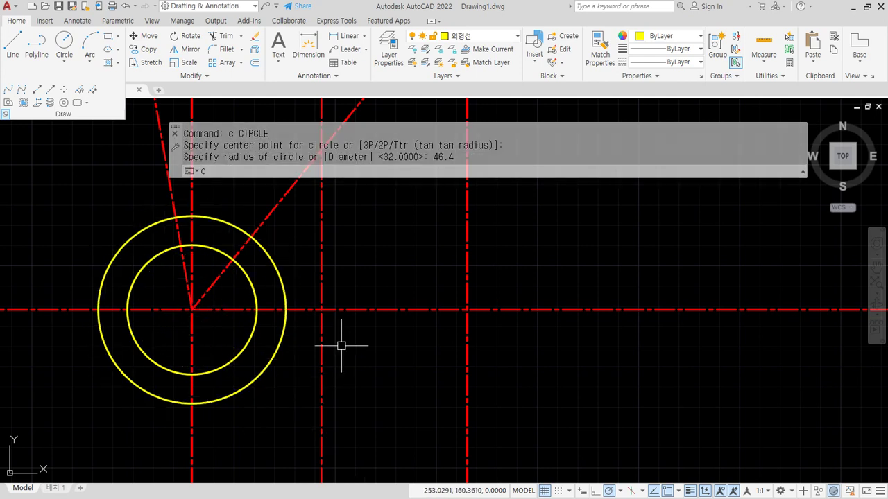
pyautogui.press('Return')
pyautogui.click(321, 309)
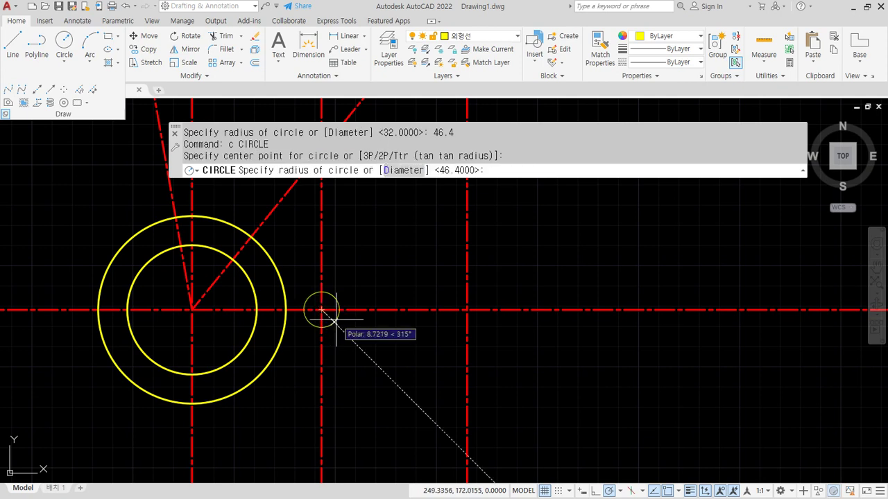
pyautogui.write('10.4')
pyautogui.press('Return')
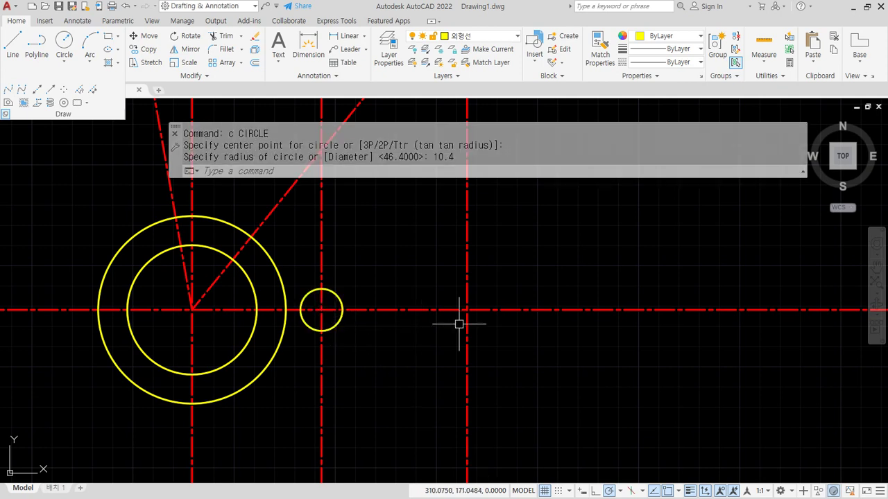
# Draw concentric circles of radius 10.4 and 20 where the second offset vertical line crosses the horizontal centre line
pyautogui.press('Return')
pyautogui.click(468, 310)
pyautogui.press('Return')
pyautogui.press('Return')
pyautogui.click(471, 315)
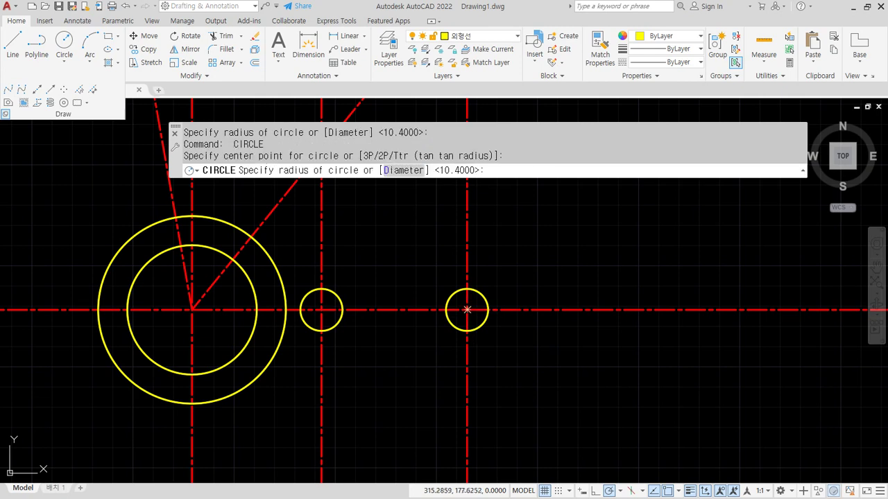
pyautogui.write('20')
pyautogui.press('Return')
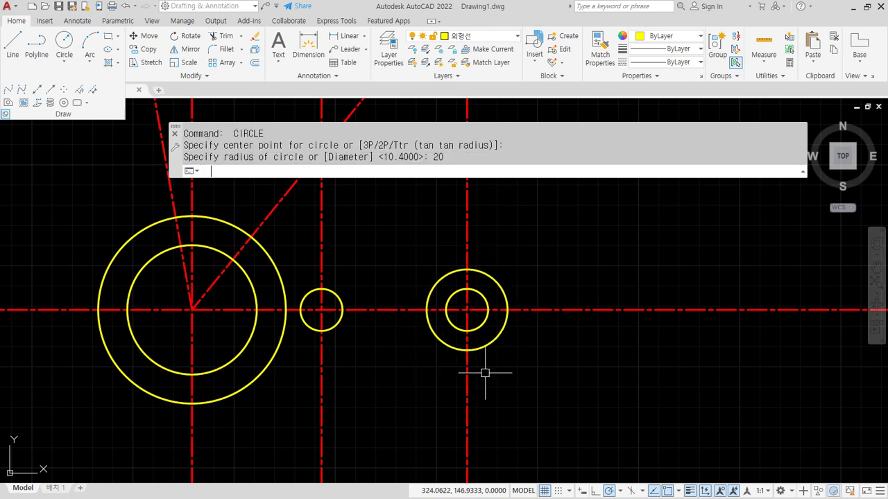
pyautogui.scroll(2, 424, 292)
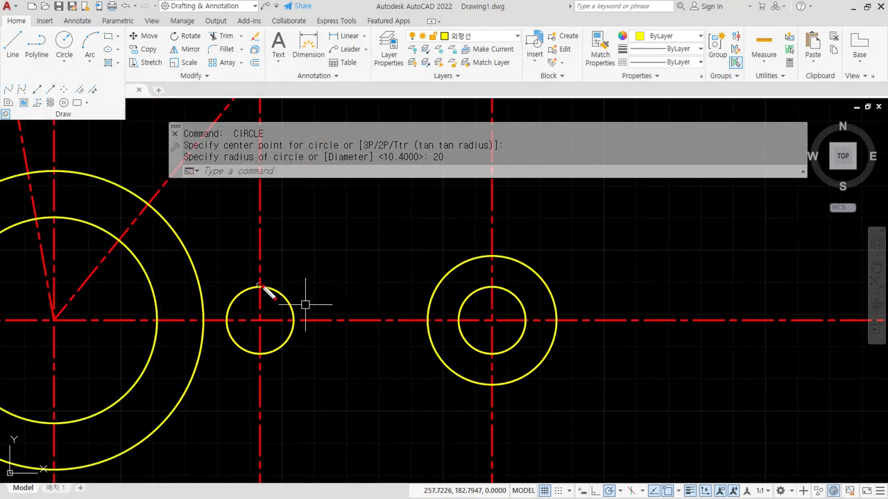
pyautogui.moveTo(262, 288); pyautogui.dragTo(487, 287)
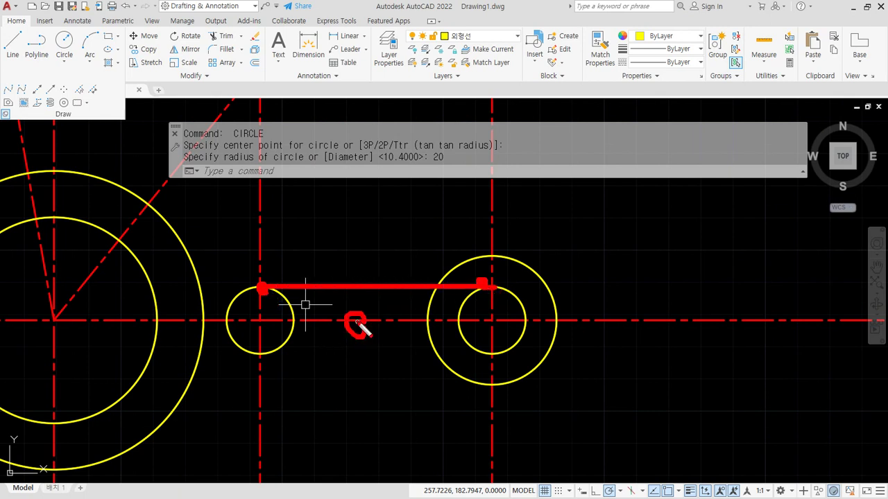
pyautogui.press('Escape')
# Offset the horizontal centre line 10.4 upward and 10.4 downward
pyautogui.write('o')
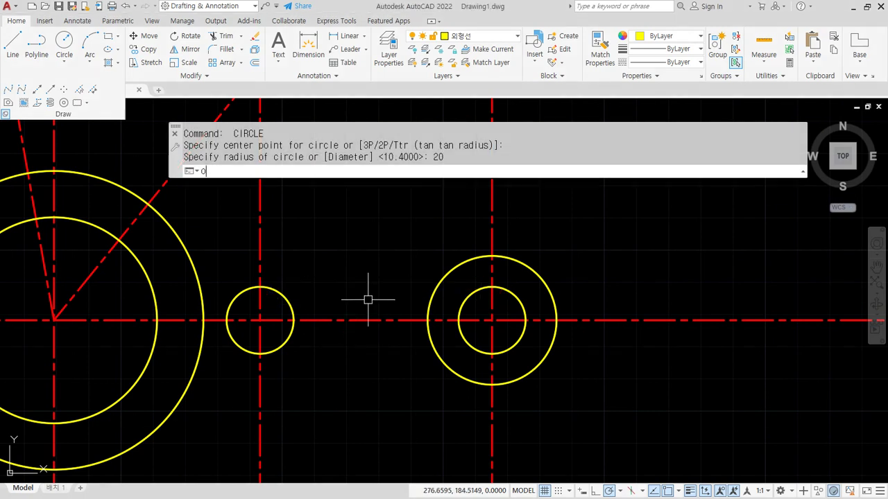
pyautogui.press('Return')
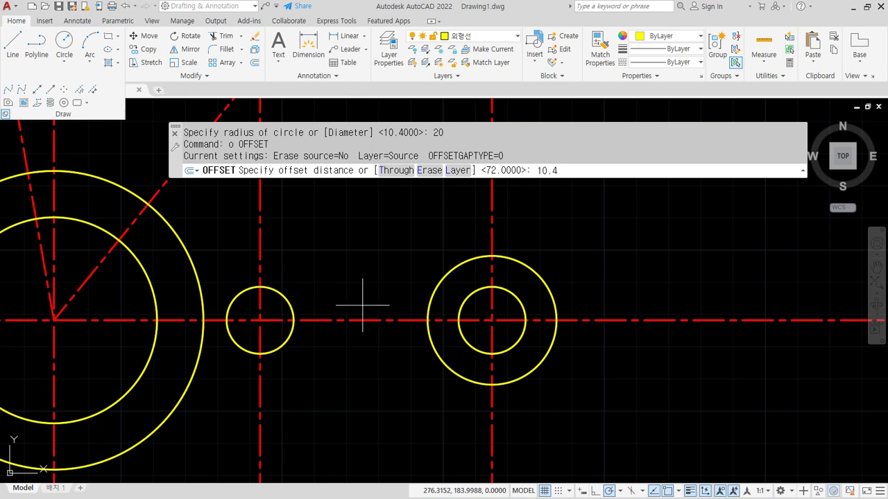
pyautogui.write('10.4')
pyautogui.press('Return')
pyautogui.click(359, 319)
pyautogui.click(360, 286)
pyautogui.click(358, 320)
pyautogui.click(357, 377)
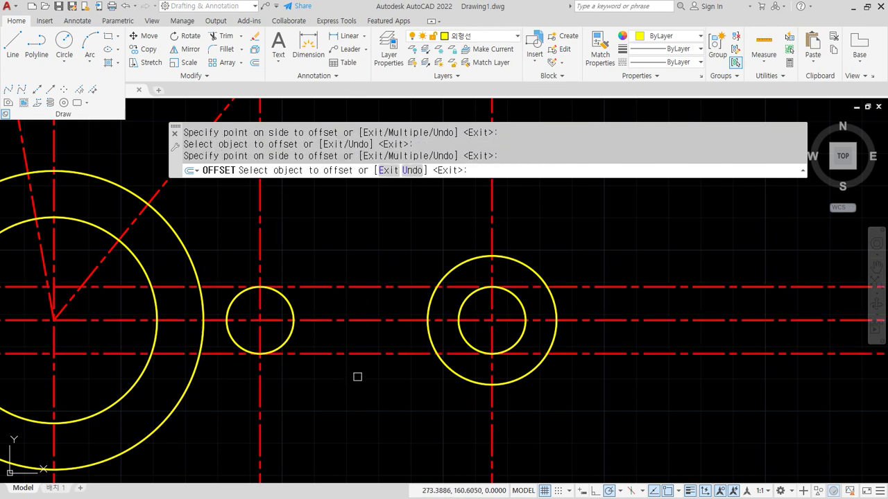
pyautogui.press('Return')
# Trim both offset lines between the radius 46.4 circle and the slot's left end, and right of the far vertical centre line
pyautogui.write('tr')
pyautogui.press('Return')
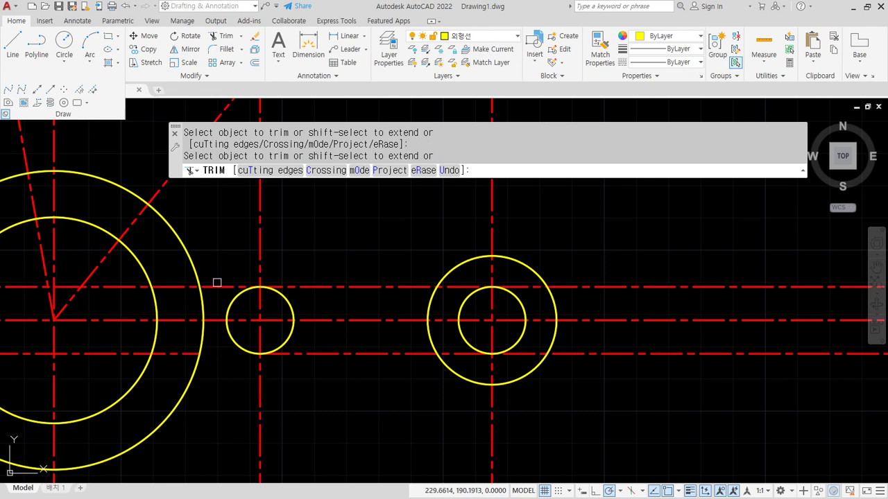
pyautogui.click(217, 282)
pyautogui.click(224, 290)
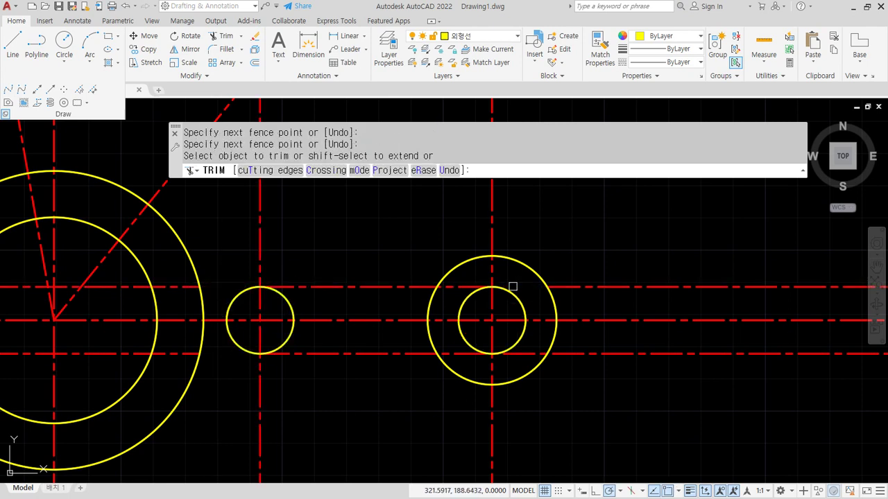
pyautogui.click(523, 355)
pyautogui.press('Return')
# Erase the four leftover pieces of the 10.4 offset lines on either side of the slot
pyautogui.click(613, 353)
pyautogui.click(610, 285)
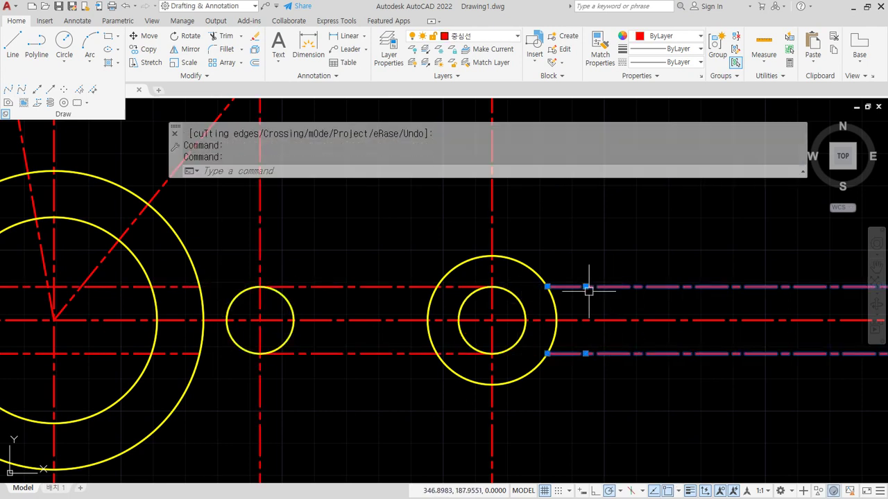
pyautogui.click(178, 286)
pyautogui.click(178, 354)
pyautogui.write('e')
pyautogui.press('Return')
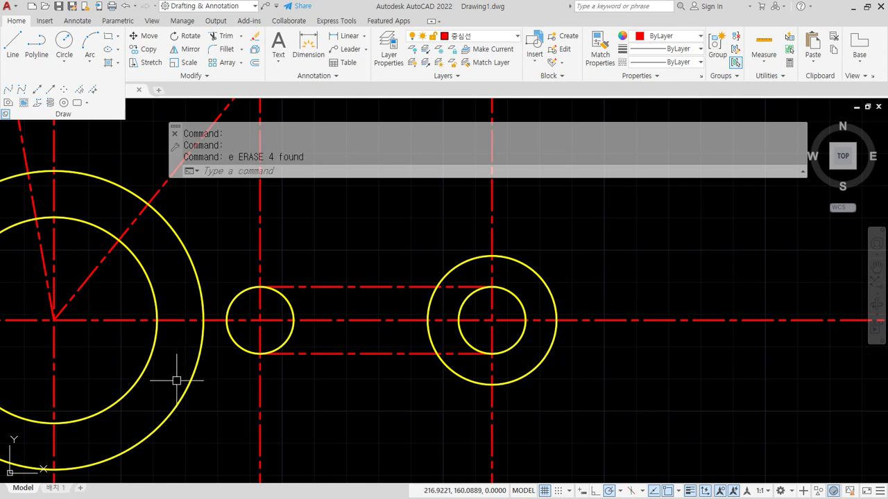
# Trim the slot's left vertical centre line above and below the radius 10.4 circle
pyautogui.write('tr')
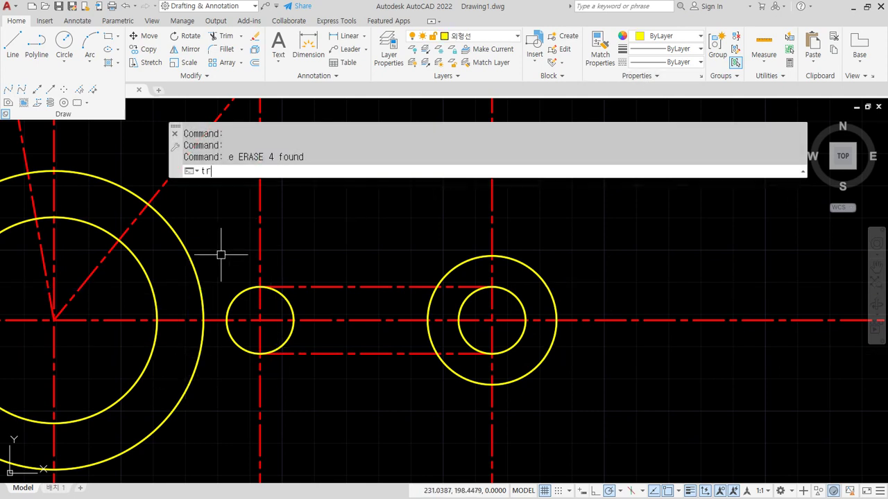
pyautogui.press('Return')
pyautogui.click(260, 252)
pyautogui.click(260, 375)
pyautogui.press('Return')
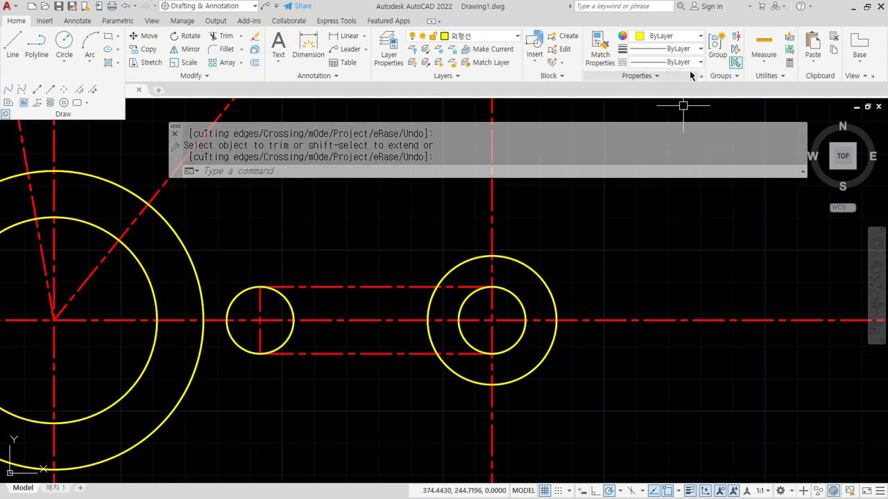
# Match the properties of the slot's left end circle onto the two straight slot sides
pyautogui.click(599, 50)
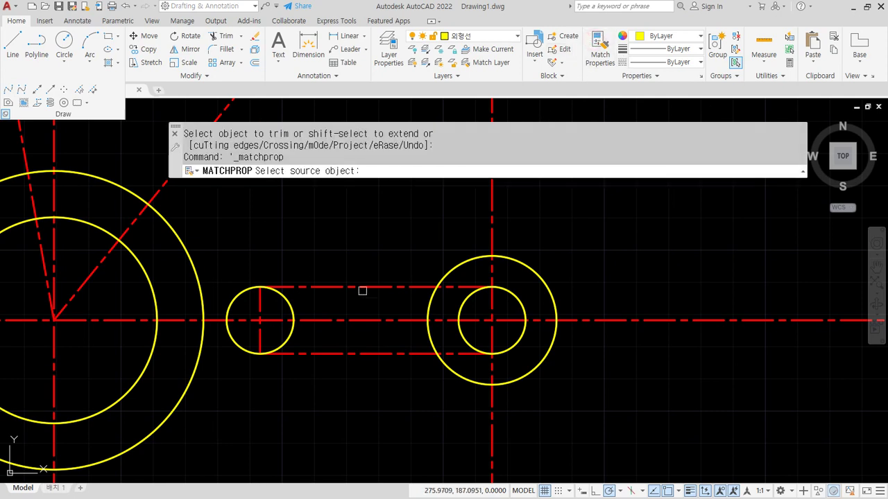
pyautogui.click(286, 300)
pyautogui.click(307, 288)
pyautogui.click(316, 353)
pyautogui.press('Return')
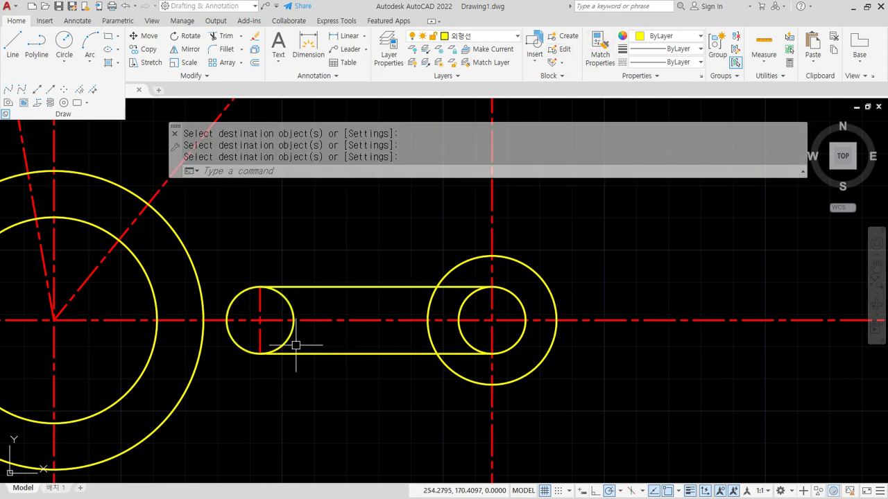
# Trim the inner halves of both radius 10.4 circles to complete the slot outline
pyautogui.write('tr')
pyautogui.press('Return')
pyautogui.click(289, 301)
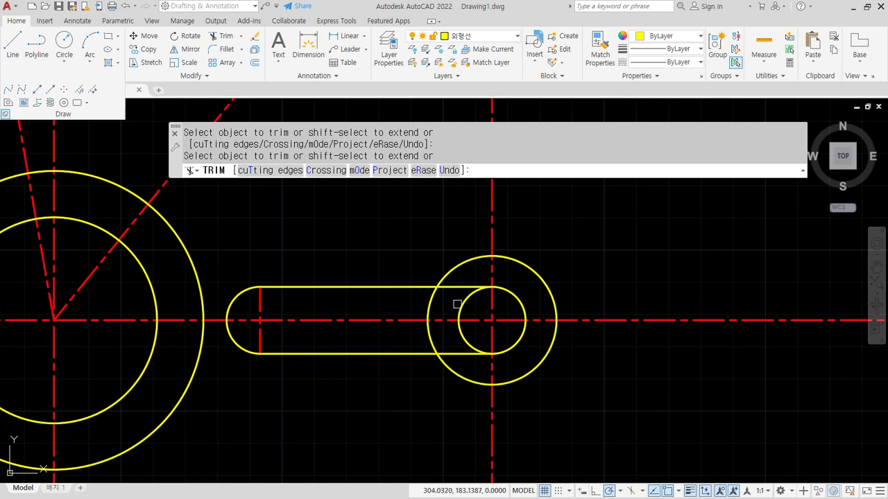
pyautogui.click(456, 333)
pyautogui.press('Return')
# Offset the horizontal centre line 20 upward and 20 downward
pyautogui.write('o')
pyautogui.press('Return')
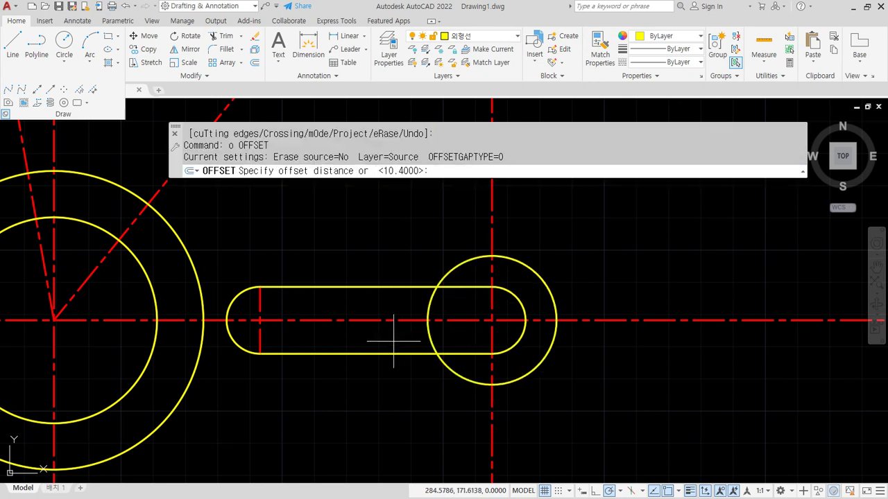
pyautogui.write('20')
pyautogui.press('Return')
pyautogui.click(333, 319)
pyautogui.click(341, 314)
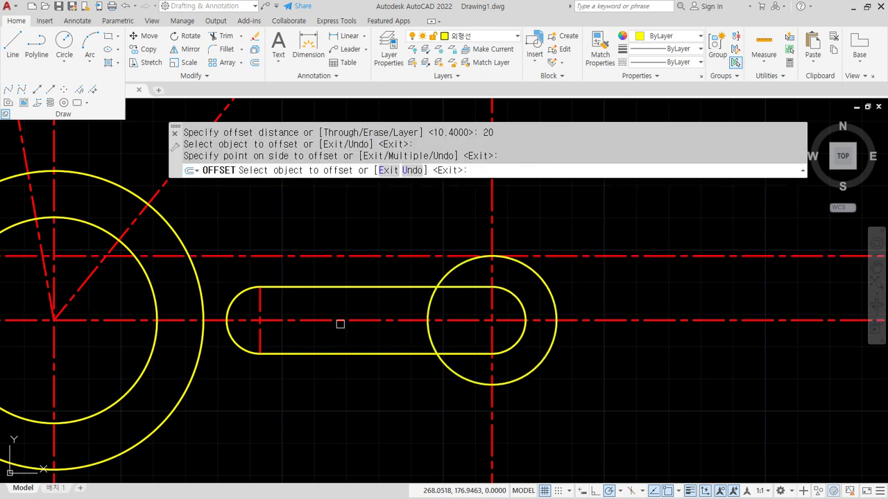
pyautogui.click(342, 319)
pyautogui.click(340, 405)
pyautogui.press('Return')
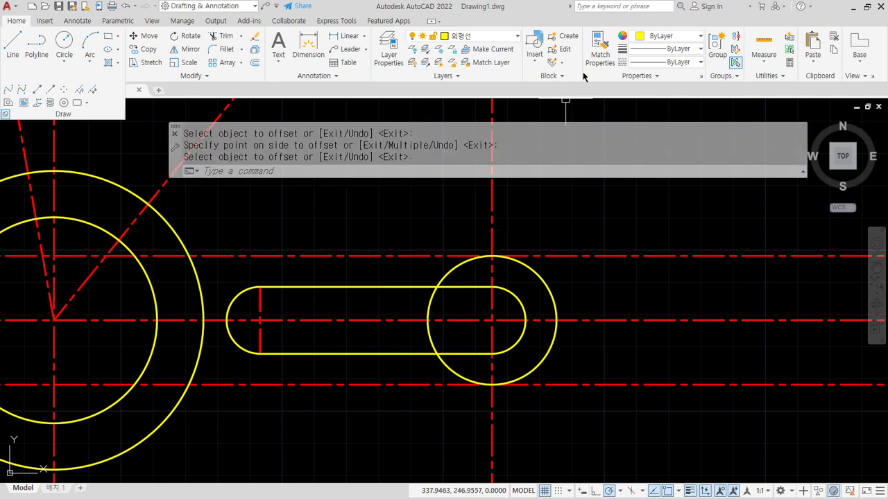
# Match the properties of the radius 20 circle onto the two lines offset by 20
pyautogui.click(598, 44)
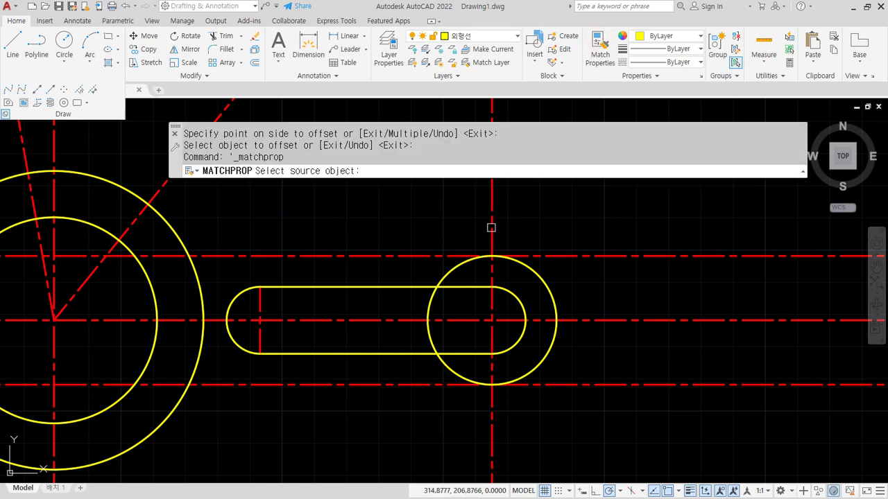
pyautogui.click(454, 267)
pyautogui.click(432, 256)
pyautogui.click(392, 384)
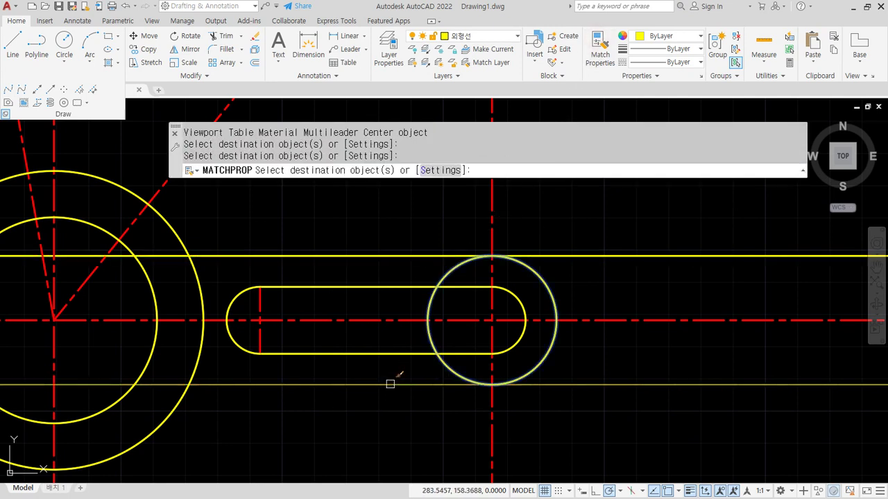
pyautogui.press('Return')
# Trim the inner half of the radius 20 circle and the two outer lines beyond it to round the arm's end
pyautogui.write('tr')
pyautogui.press('Return')
pyautogui.click(437, 348)
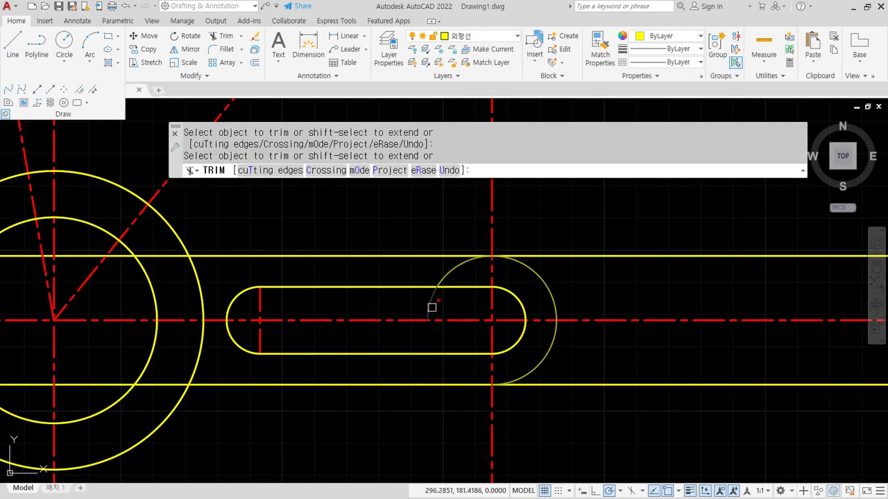
pyautogui.click(448, 272)
pyautogui.click(562, 255)
pyautogui.click(569, 386)
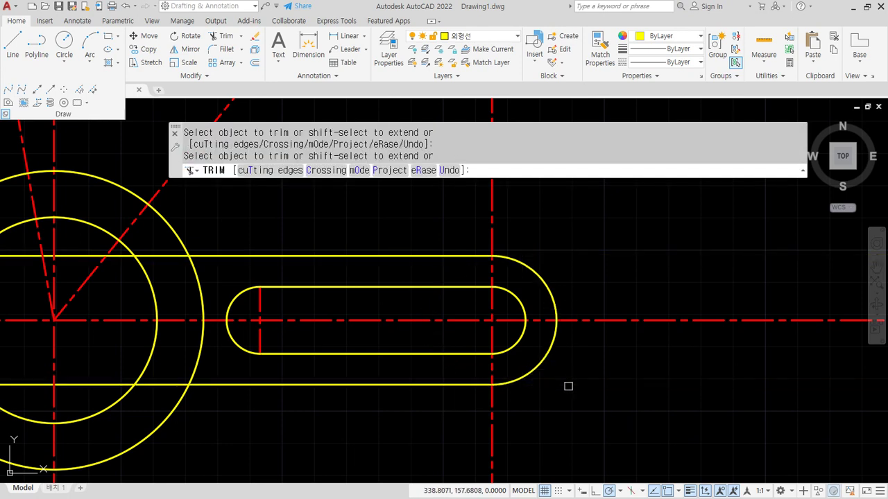
# Trim the centre lines outside the arm's rounded end and the arm's side lines between the two large circles
pyautogui.click(490, 423)
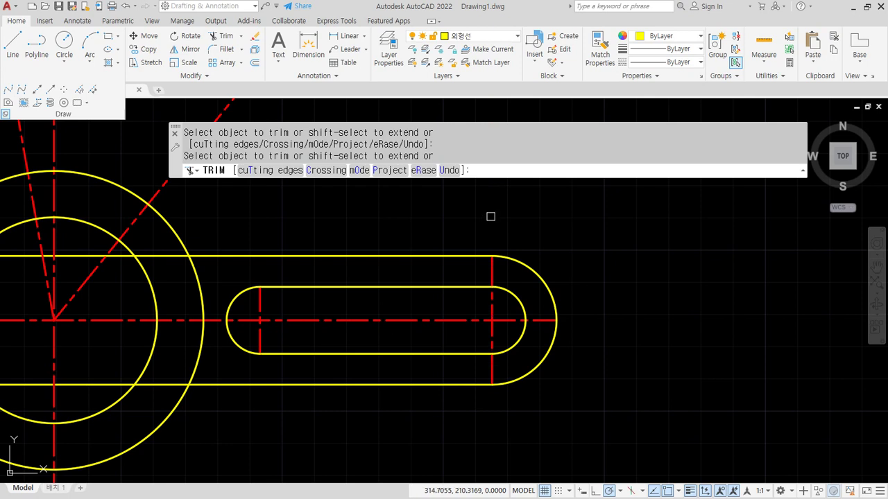
pyautogui.click(153, 256)
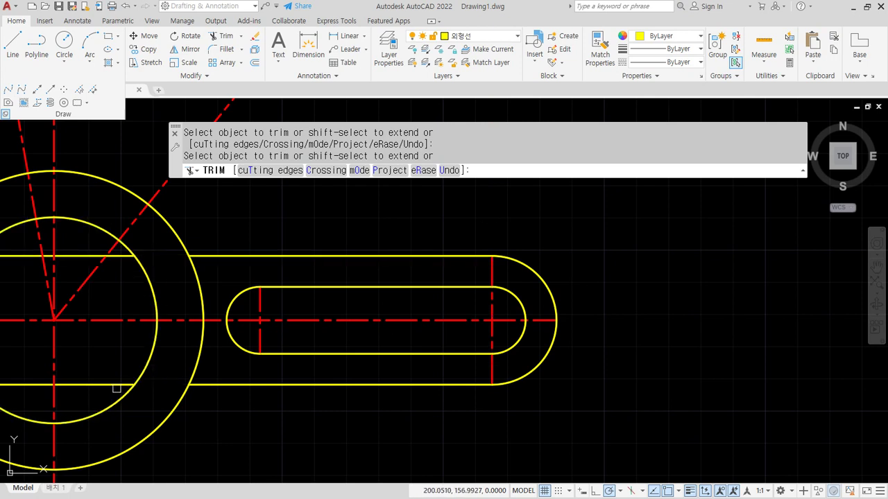
pyautogui.press('Return')
# Erase the two leftover arm side lines inside the radius 32 circle
pyautogui.click(114, 385)
pyautogui.click(86, 256)
pyautogui.write('e')
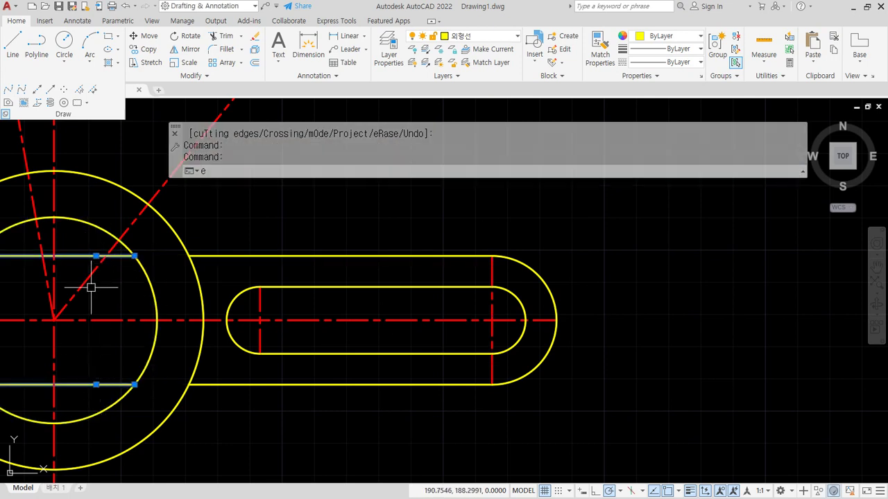
pyautogui.press('Return')
# Erase the two leftover vertical centre line pieces above the slanted centre line
pyautogui.scroll(-4, 388, 319)
pyautogui.scroll(2, 391, 249)
pyautogui.moveTo(385, 254); pyautogui.dragTo(337, 410, button='middle')
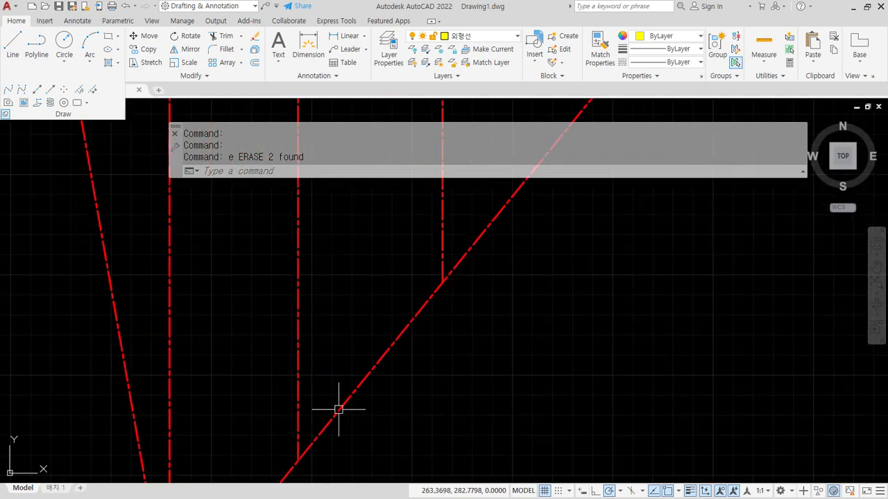
pyautogui.click(442, 196)
pyautogui.click(306, 278)
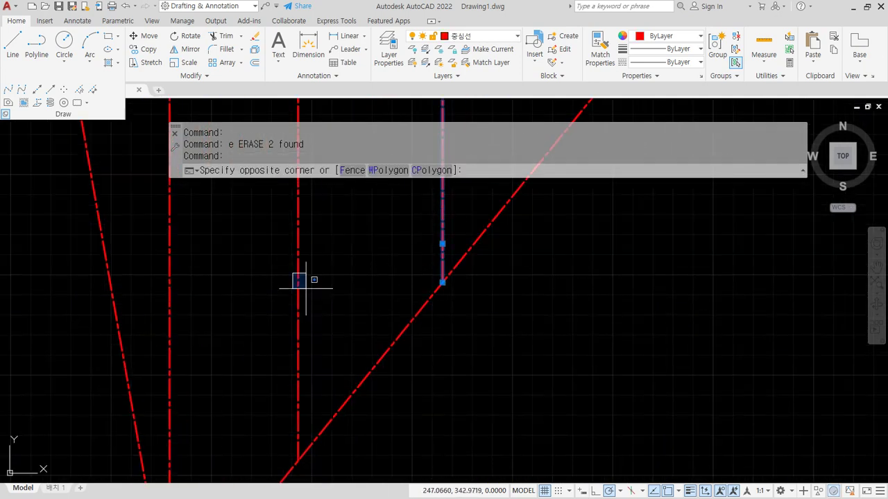
pyautogui.click(291, 327)
pyautogui.write('e')
pyautogui.press('Return')
# Draw a radius 32 circle tangent to the large outer circle and the arm's upper side line
pyautogui.moveTo(273, 390); pyautogui.dragTo(227, 323, button='middle')
pyautogui.scroll(4, 227, 324)
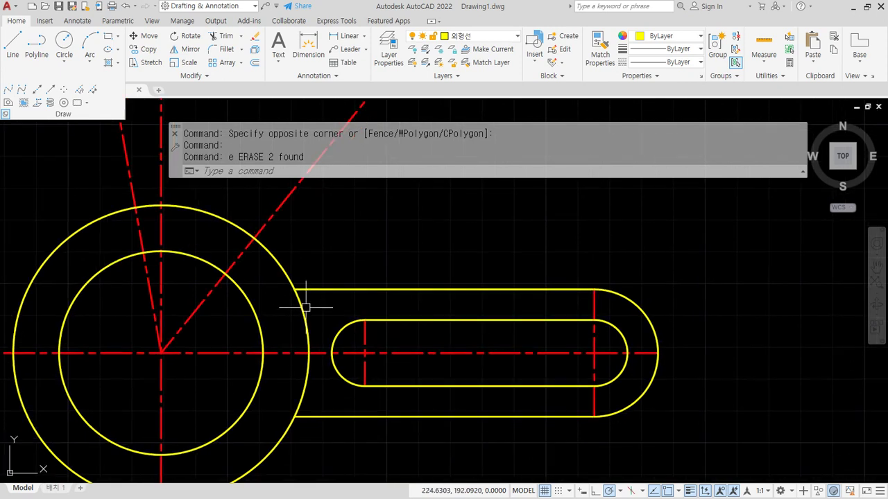
pyautogui.write('c')
pyautogui.press('Return')
pyautogui.write('t')
pyautogui.press('Return')
pyautogui.click(272, 253)
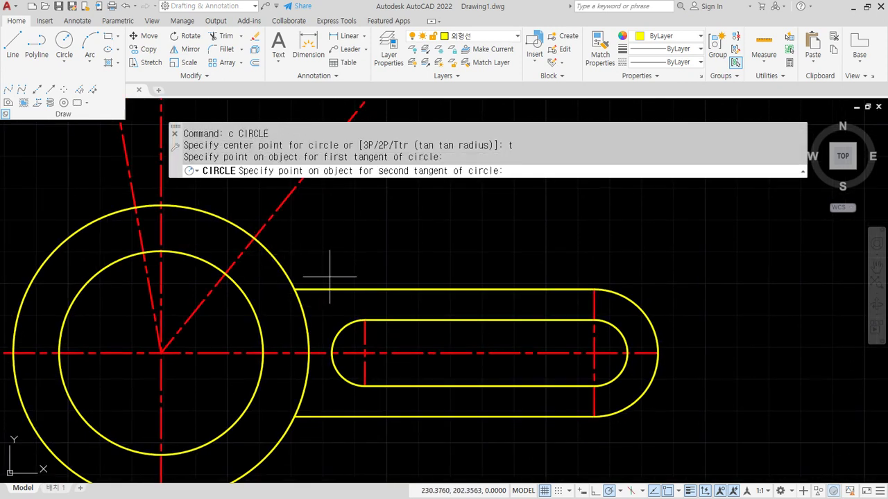
pyautogui.click(344, 285)
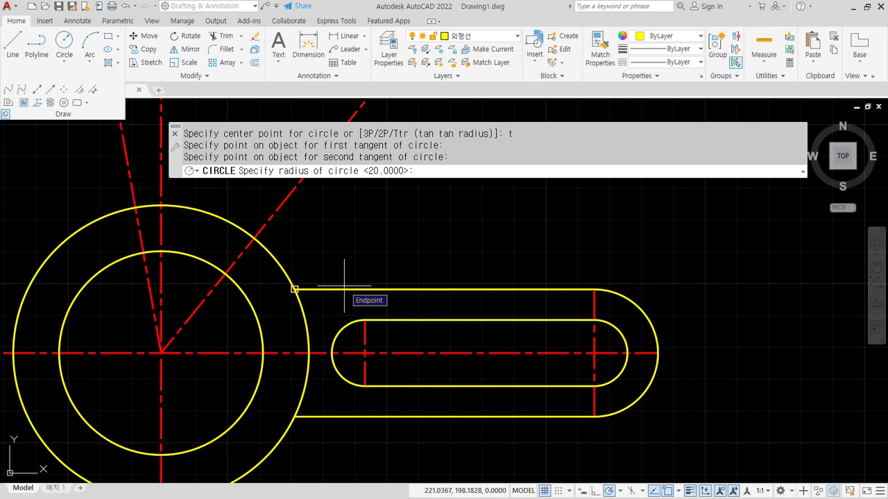
pyautogui.write('32')
pyautogui.press('Return')
# Trim the upper tangent circle to a fillet arc and cut the arm's upper side line between that arc and the large outer circle
pyautogui.moveTo(363, 258); pyautogui.dragTo(357, 303, button='middle')
pyautogui.write('tr')
pyautogui.press('Return')
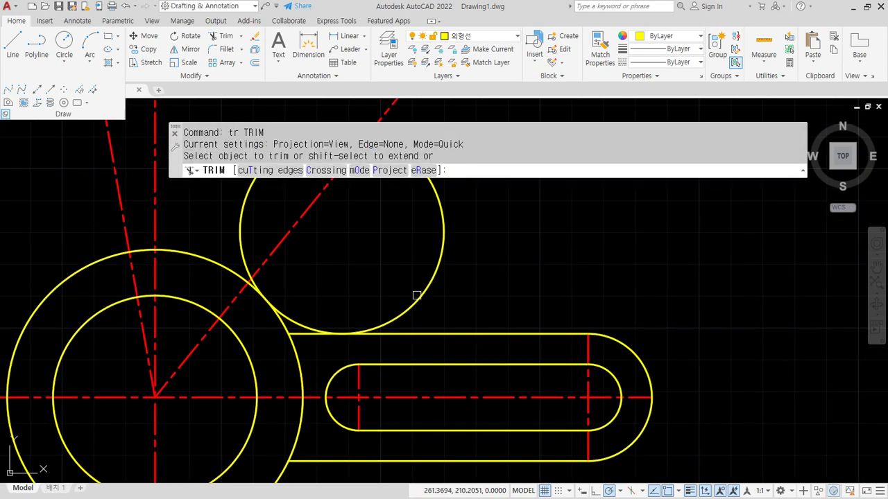
pyautogui.click(416, 292)
pyautogui.click(248, 230)
pyautogui.click(229, 226)
pyautogui.scroll(4, 261, 281)
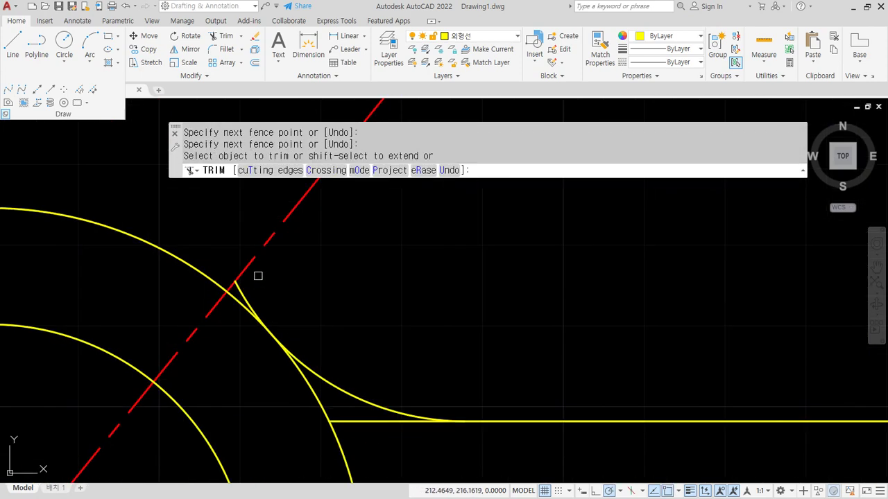
pyautogui.click(241, 290)
pyautogui.click(349, 421)
pyautogui.scroll(-6, 349, 422)
pyautogui.moveTo(349, 422); pyautogui.dragTo(263, 212, button='middle')
pyautogui.scroll(4, 271, 294)
pyautogui.press('Return')
# Draw a radius 32 circle tangent to the arm's lower side line and the large outer circle
pyautogui.write('c')
pyautogui.press('Return')
pyautogui.write('t')
pyautogui.press('Return')
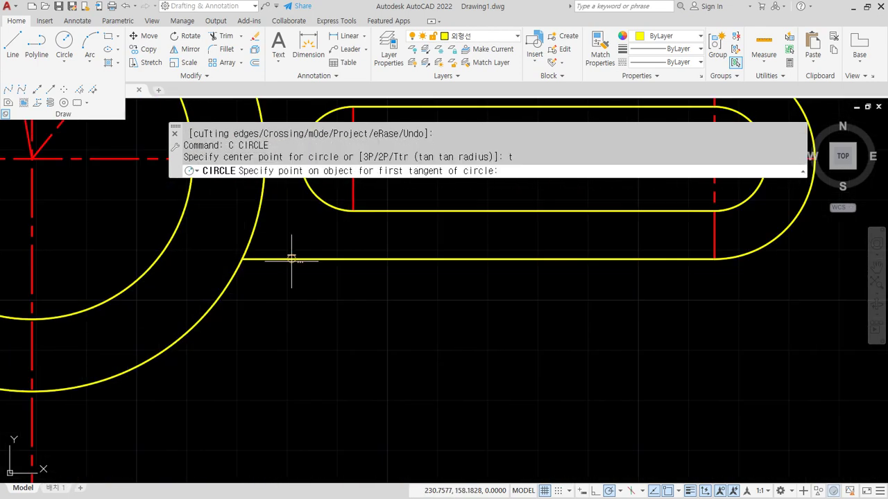
pyautogui.click(290, 258)
pyautogui.click(227, 291)
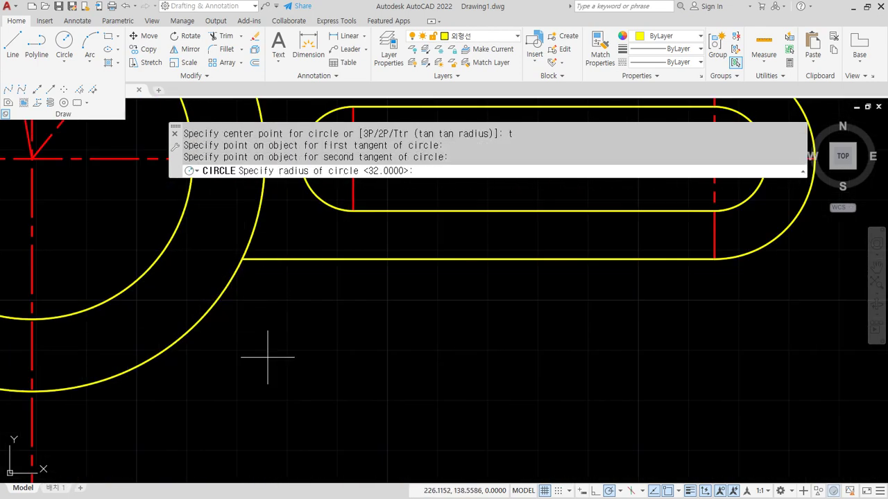
pyautogui.write('32')
pyautogui.press('Return')
# Trim the lower tangent circle to a fillet arc and remove the excess of the arm's lower side line
pyautogui.write('tr')
pyautogui.press('Return')
pyautogui.moveTo(529, 332); pyautogui.dragTo(432, 353)
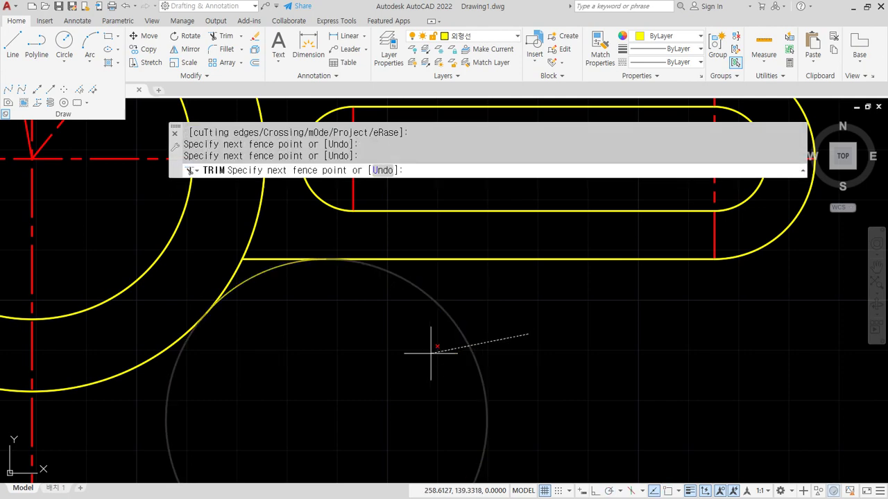
pyautogui.click(258, 261)
pyautogui.press('Return')
# Draw a radius 80 circle centred on the intersection of the main centre lines
pyautogui.scroll(-4, 305, 313)
pyautogui.moveTo(290, 259); pyautogui.dragTo(293, 353, button='middle')
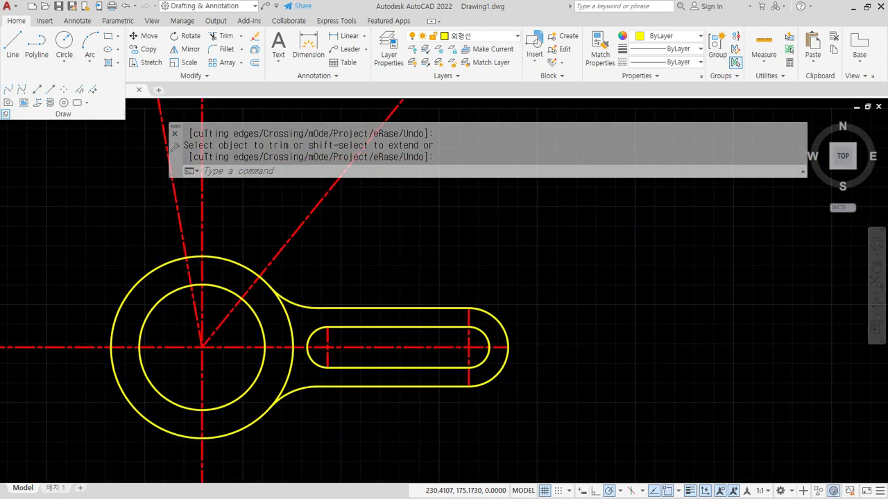
pyautogui.scroll(2, 186, 295)
pyautogui.write('c')
pyautogui.press('Return')
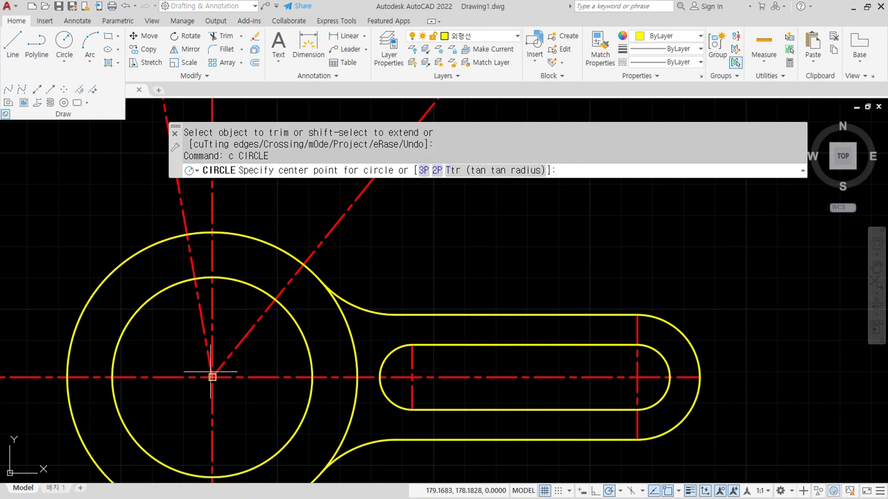
pyautogui.click(212, 377)
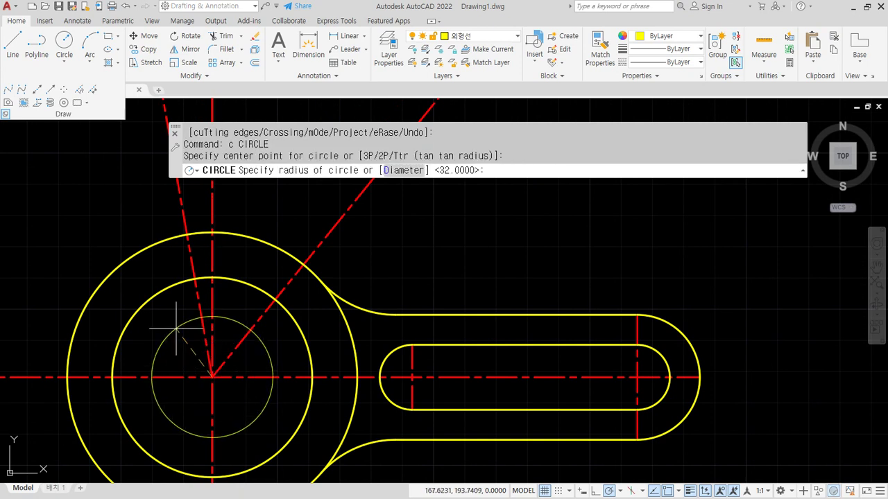
pyautogui.write('80')
pyautogui.press('Return')
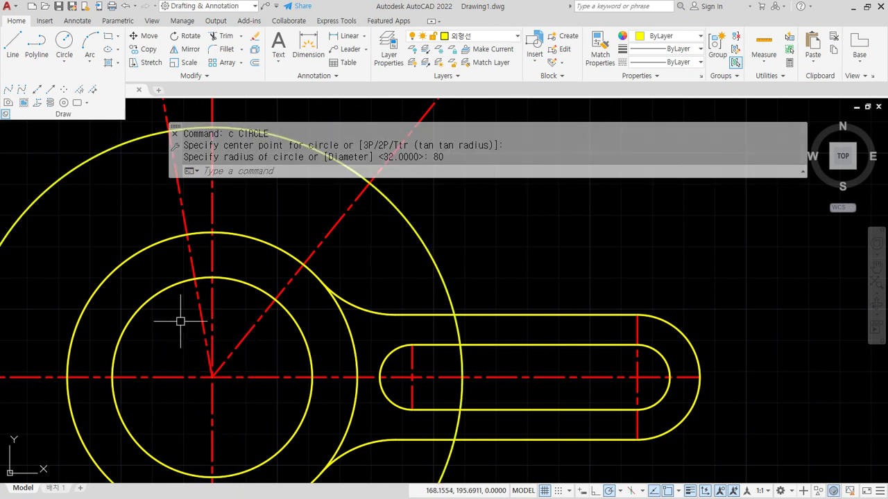
# Draw radius 7.2 circles where the radius 80 circle crosses the two slanted centre lines
pyautogui.scroll(-1, 178, 305)
pyautogui.scroll(5, 178, 218)
pyautogui.moveTo(178, 218); pyautogui.dragTo(176, 267, button='middle')
pyautogui.write('c')
pyautogui.press('Return')
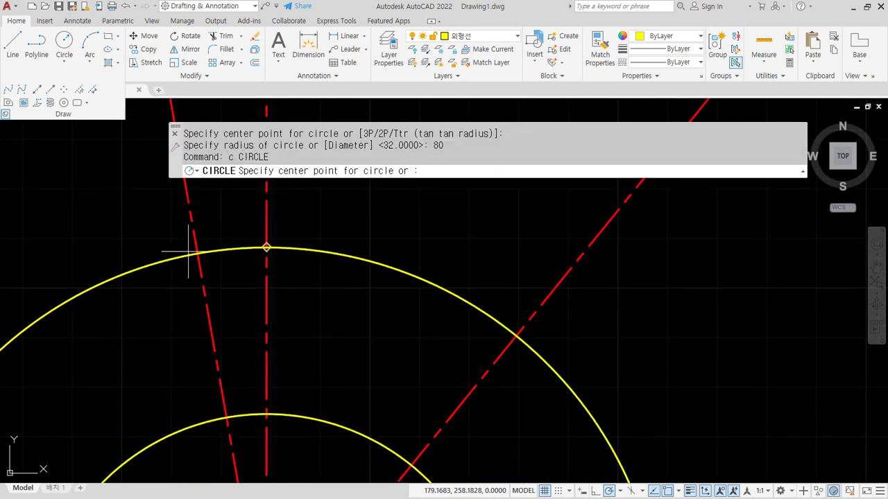
pyautogui.click(198, 253)
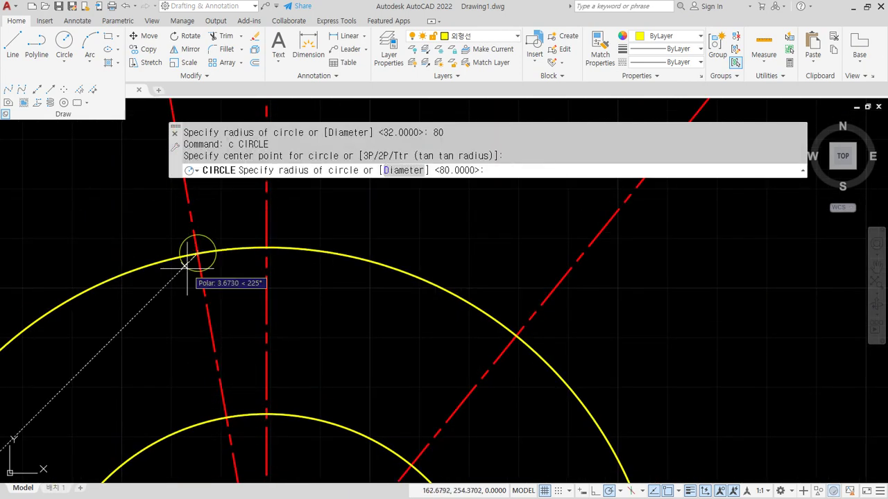
pyautogui.write('7.2')
pyautogui.press('Return')
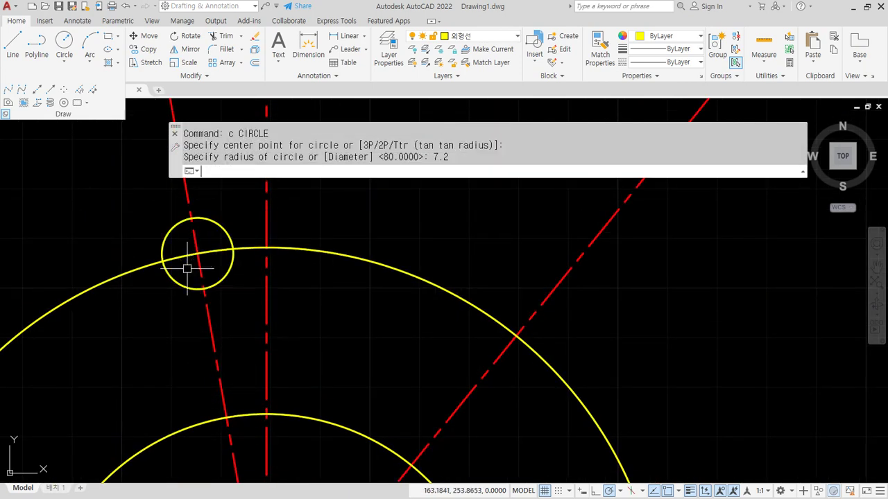
pyautogui.press('Return')
pyautogui.click(517, 336)
pyautogui.press('Return')
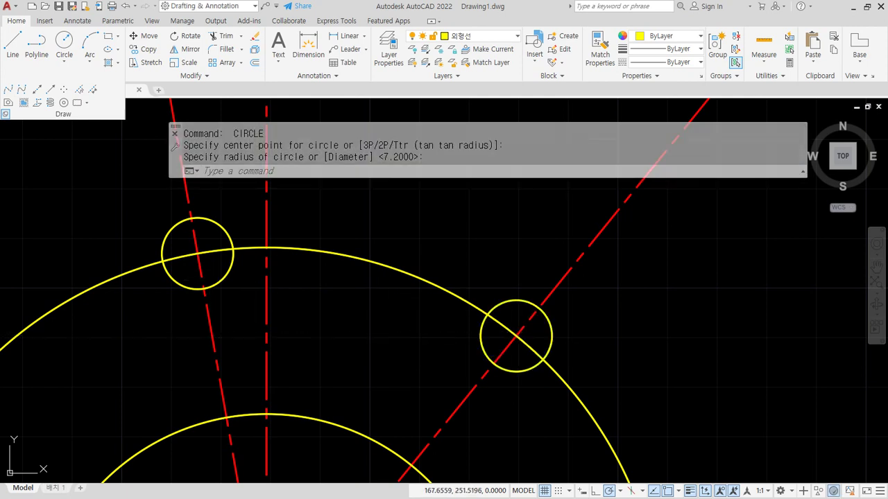
# Draw radius 16 circles concentric with the two radius 7.2 circles
pyautogui.press('Return')
pyautogui.click(198, 253)
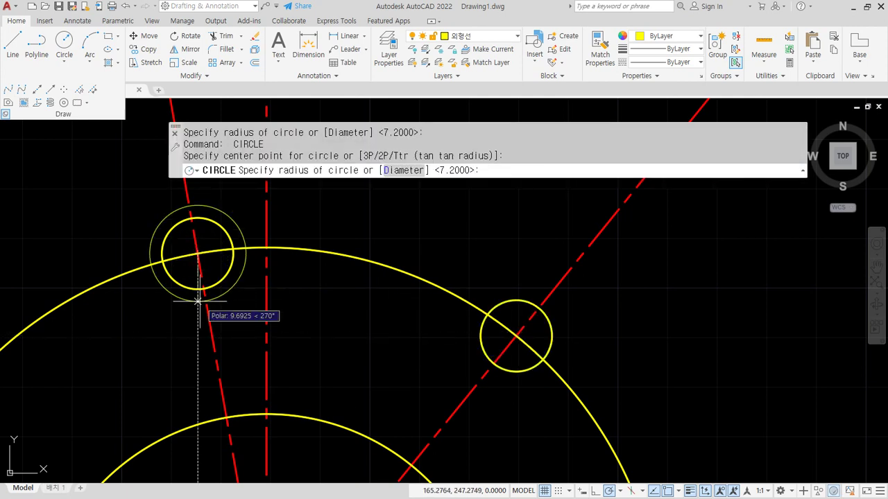
pyautogui.write('16')
pyautogui.press('Return')
pyautogui.press('Return')
pyautogui.click(517, 336)
pyautogui.press('Return')
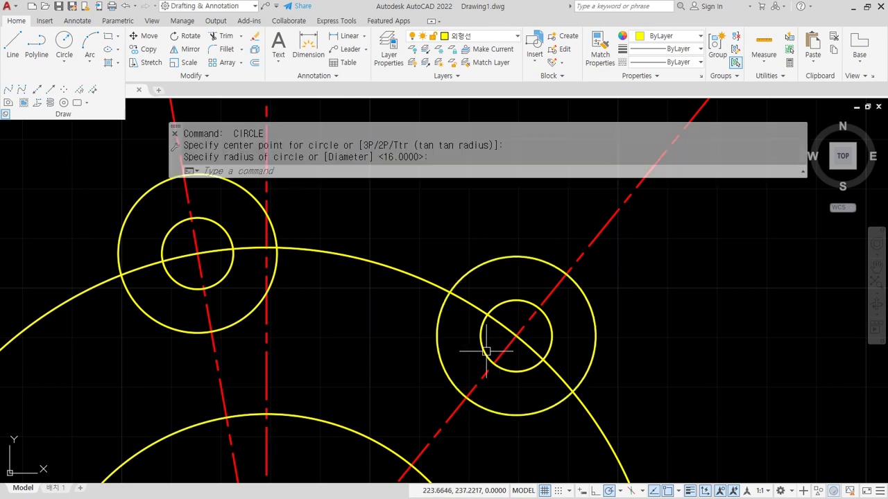
# Trim the slanted centre lines beyond the radius 16 circles and the vertical centre line above the upper-left one
pyautogui.write('tr')
pyautogui.press('Return')
pyautogui.click(600, 233)
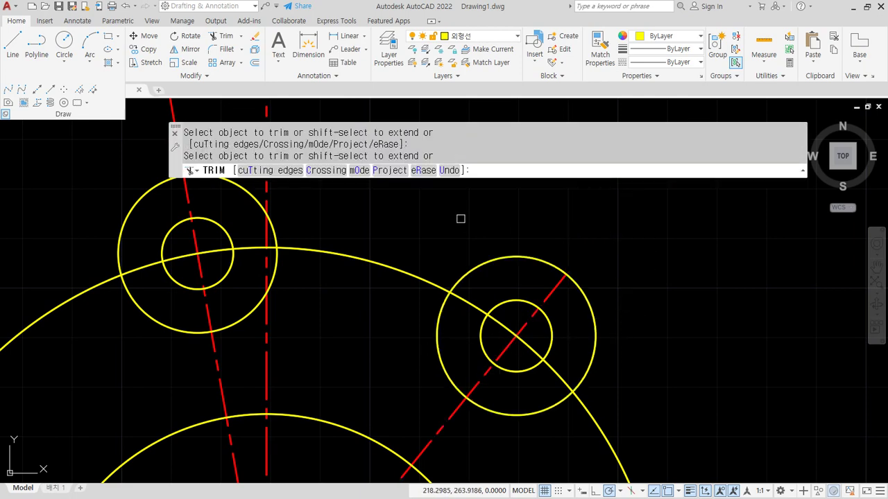
pyautogui.moveTo(444, 215); pyautogui.dragTo(465, 326, button='middle')
pyautogui.click(307, 220)
pyautogui.click(184, 225)
pyautogui.scroll(2, 321, 348)
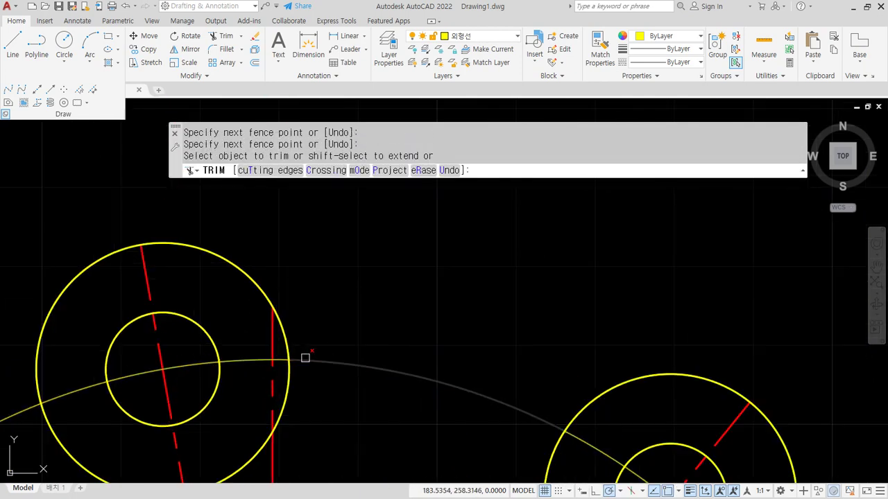
pyautogui.press('Return')
# Trim the vertical centre line above and below the large outer circle
pyautogui.scroll(-4, 376, 378)
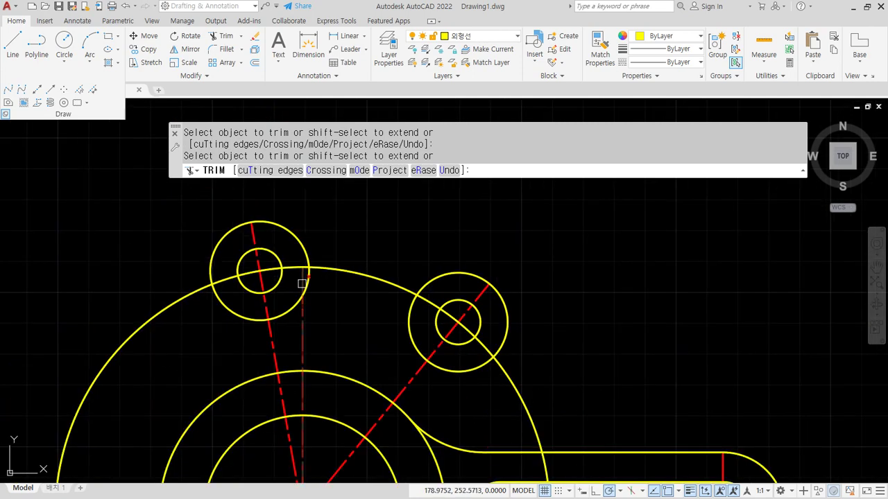
pyautogui.click(301, 284)
pyautogui.click(303, 350)
pyautogui.scroll(-2, 313, 346)
pyautogui.moveTo(325, 336); pyautogui.dragTo(303, 230, button='middle')
pyautogui.moveTo(299, 429); pyautogui.dragTo(307, 397, button='middle')
pyautogui.click(276, 425)
pyautogui.click(271, 373)
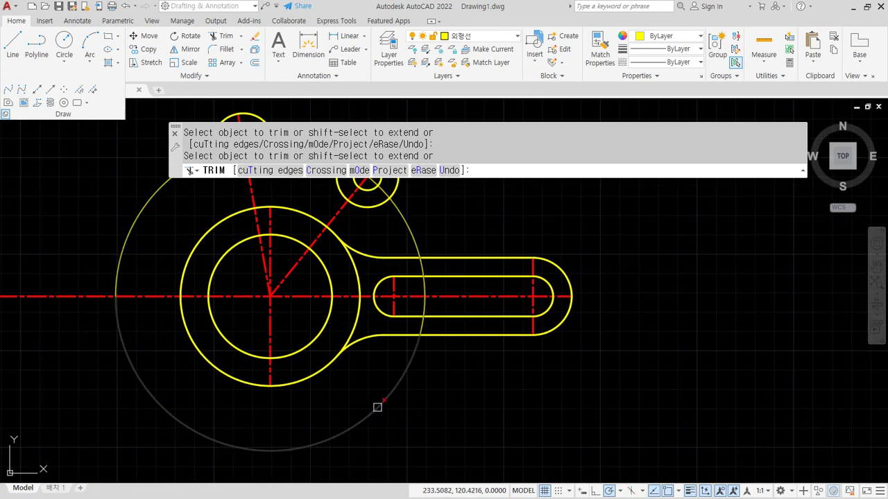
# Trim the radius 80 circle outside the two radius 16 circles and erase its leftover arc, keeping only the span joining them
pyautogui.moveTo(384, 246); pyautogui.dragTo(382, 336, button='middle')
pyautogui.click(404, 316)
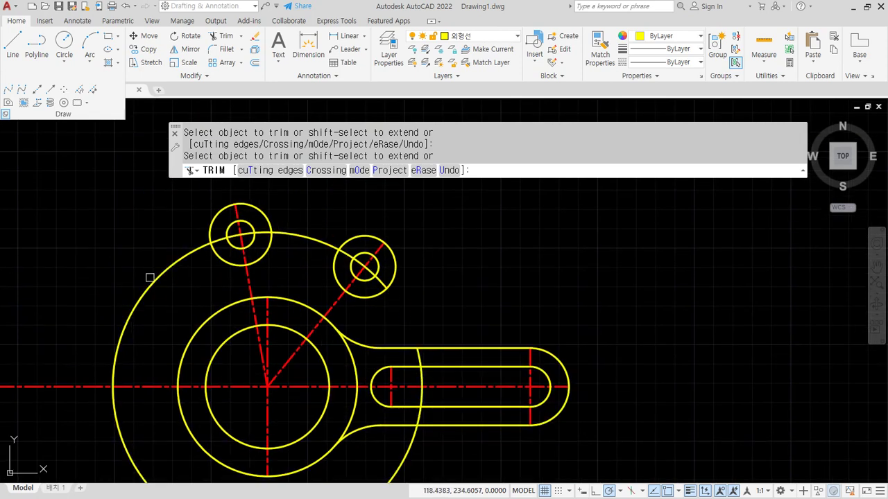
pyautogui.click(162, 271)
pyautogui.press('space')
pyautogui.click(119, 420)
pyautogui.write('e')
pyautogui.press('Return')
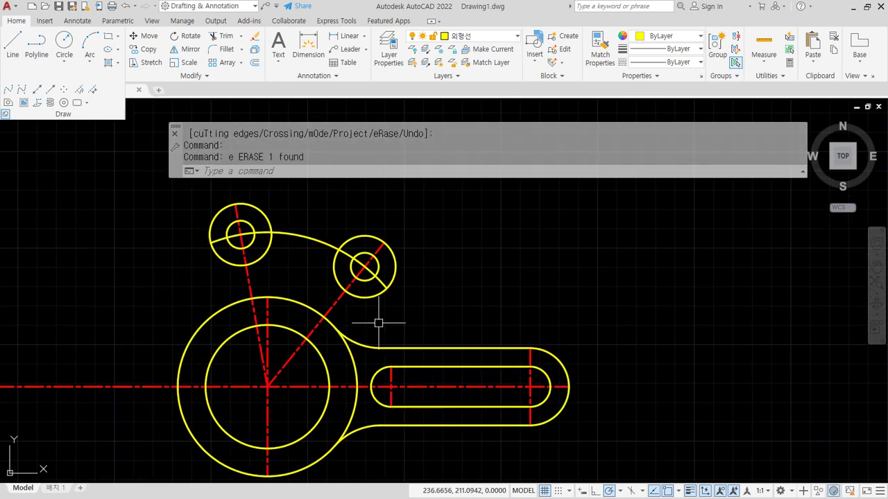
# Trim the horizontal centre line beyond the side of the large outer circle opposite the arm
pyautogui.write('tr')
pyautogui.press('Return')
pyautogui.click(142, 386)
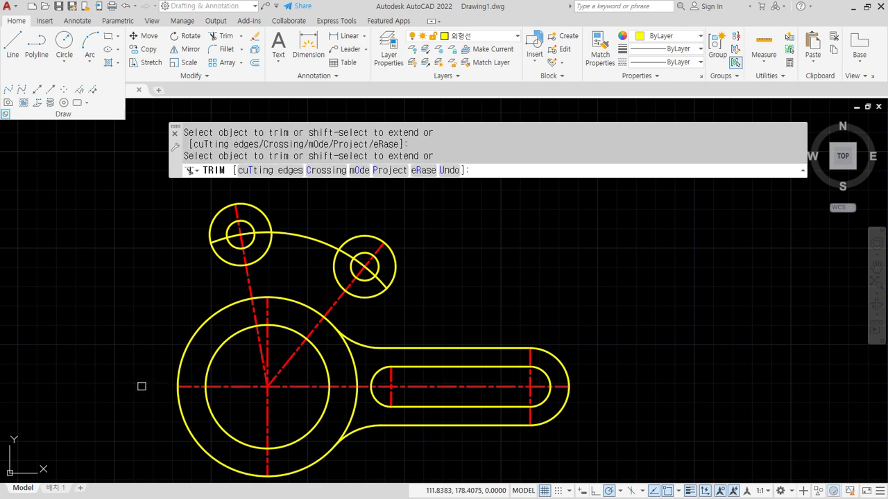
# Match the properties of the upper-left slanted centre line onto the radius 80 arc
pyautogui.write('ma')
pyautogui.press('Return')
pyautogui.click(248, 277)
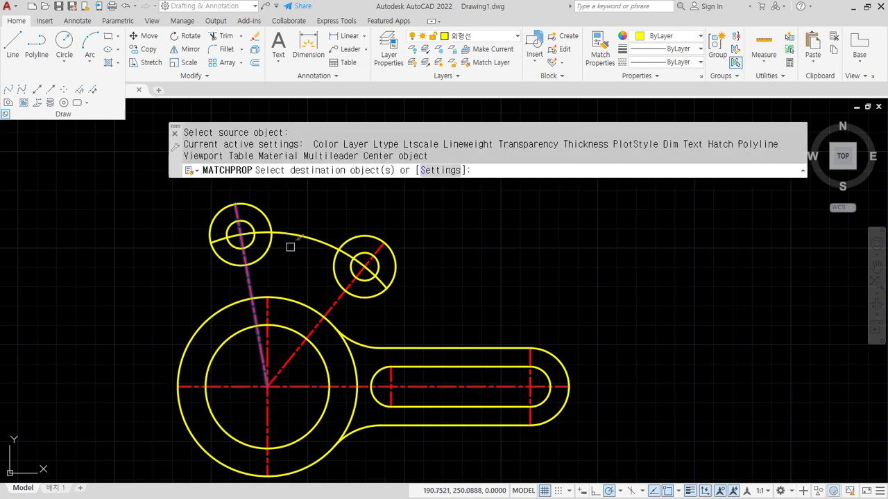
pyautogui.click(298, 234)
pyautogui.press('Return')
# Offset the radius 80 centre line arc by 7.2 to both sides
pyautogui.scroll(4, 298, 280)
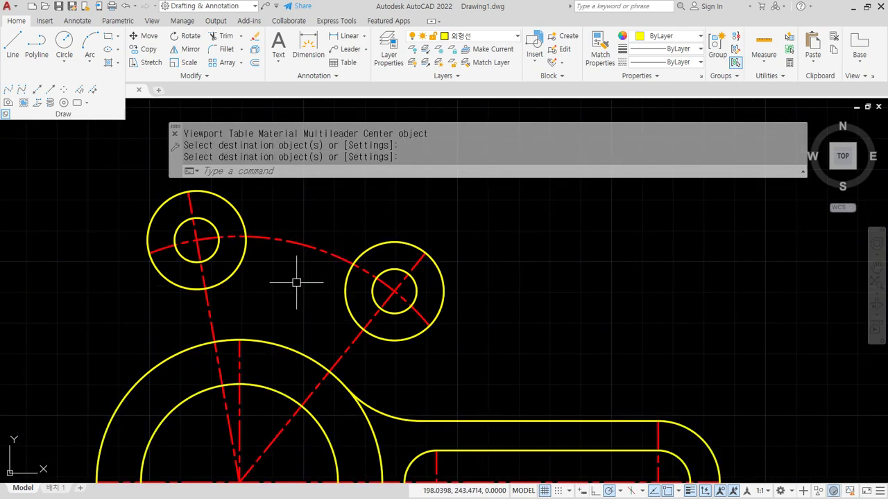
pyautogui.moveTo(262, 255); pyautogui.dragTo(290, 272, button='middle')
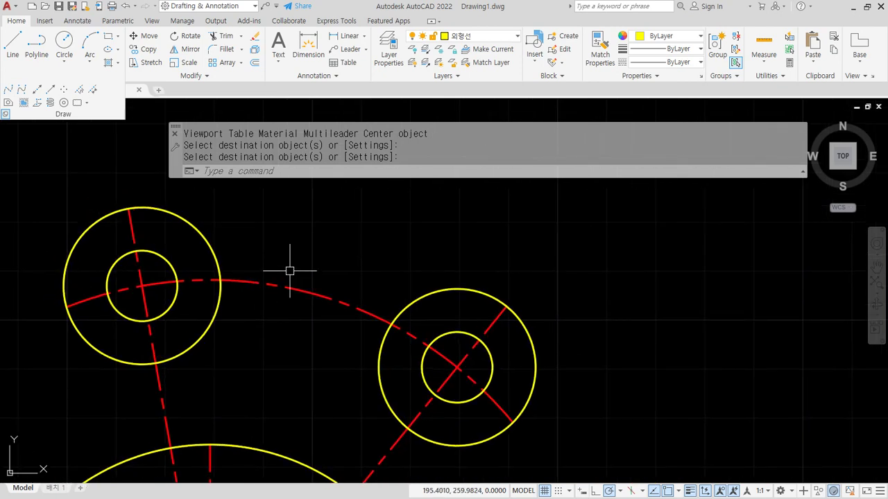
pyautogui.write('o')
pyautogui.press('Return')
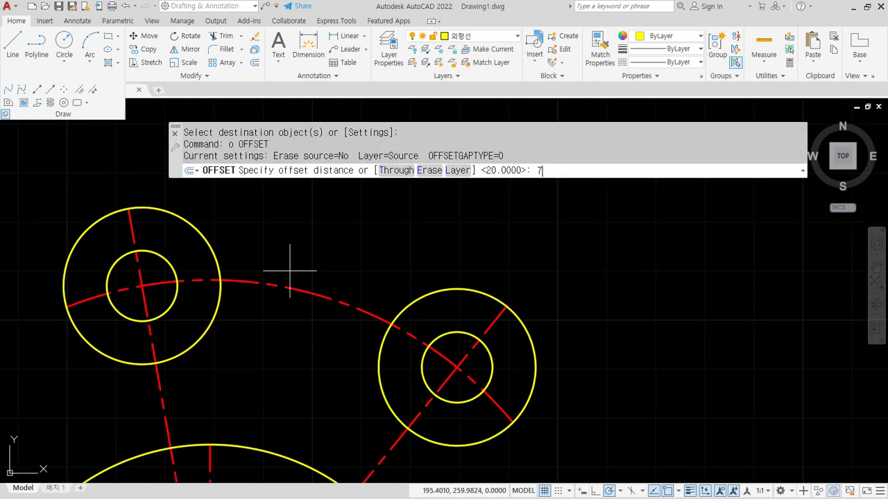
pyautogui.write('7.2')
pyautogui.press('Return')
pyautogui.click(291, 285)
pyautogui.click(296, 265)
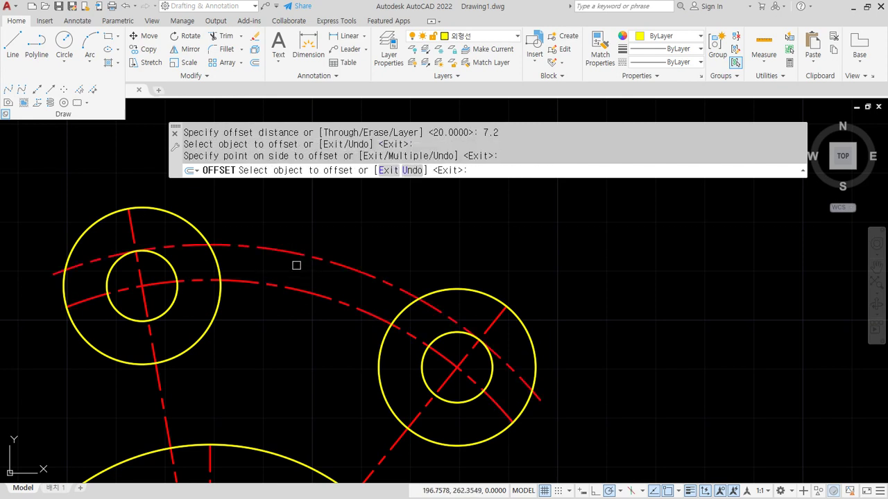
pyautogui.click(292, 285)
pyautogui.click(283, 340)
pyautogui.press('Return')
# Trim the small circles' inner halves and the 7.2 offset arcs beyond the slanted centre lines to shape the curved slot
pyautogui.write('tr')
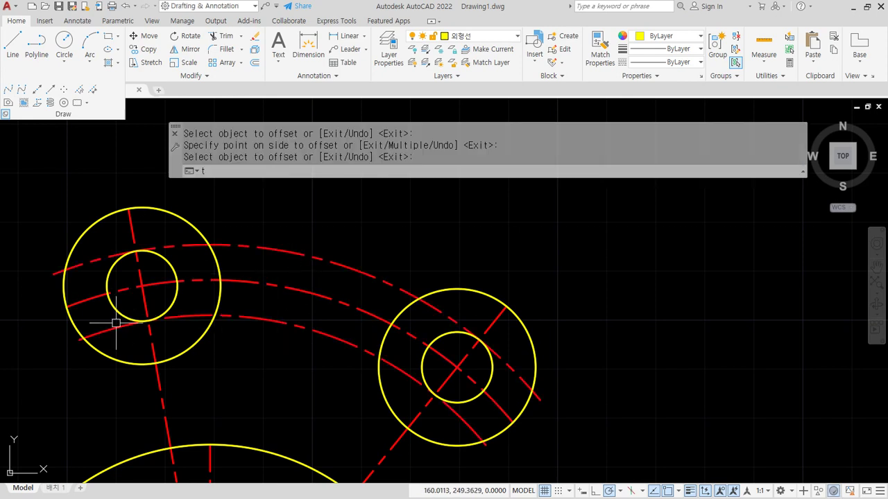
pyautogui.press('Return')
pyautogui.click(103, 257)
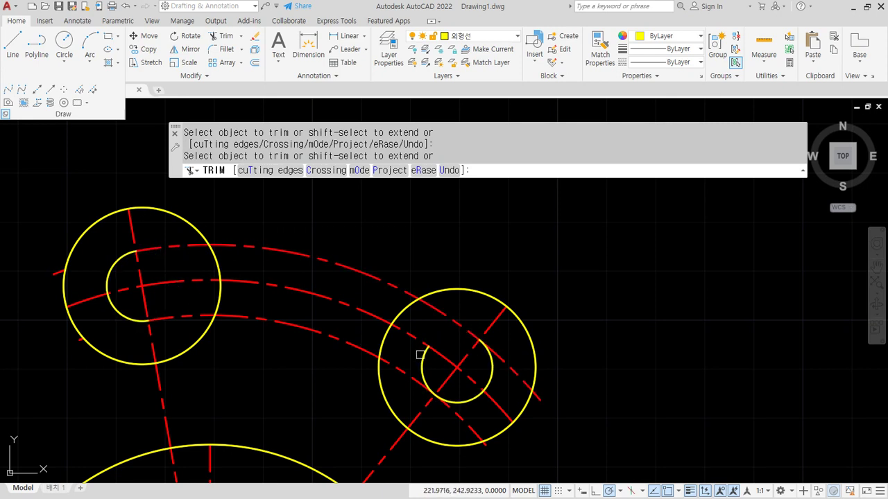
pyautogui.click(471, 420)
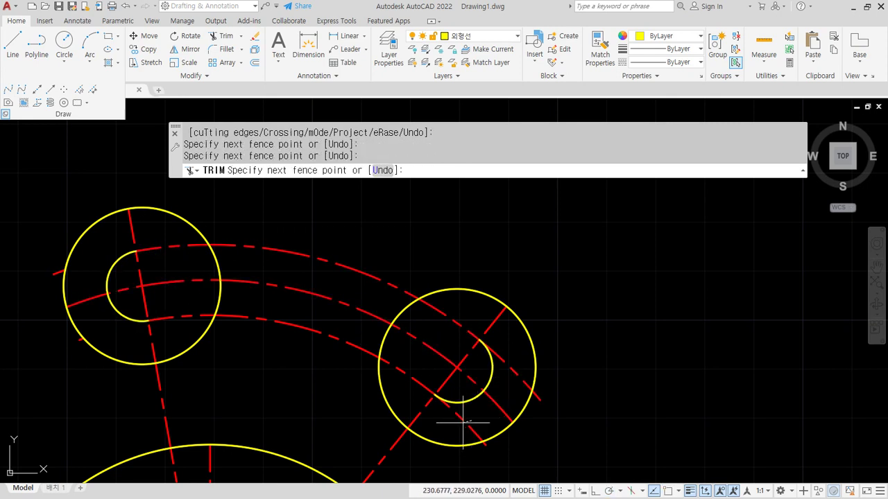
pyautogui.click(463, 422)
pyautogui.click(510, 372)
pyautogui.press('space')
# Erase the four leftover offset arc pieces outside the two radius 16 circles
pyautogui.click(513, 361)
pyautogui.click(569, 415)
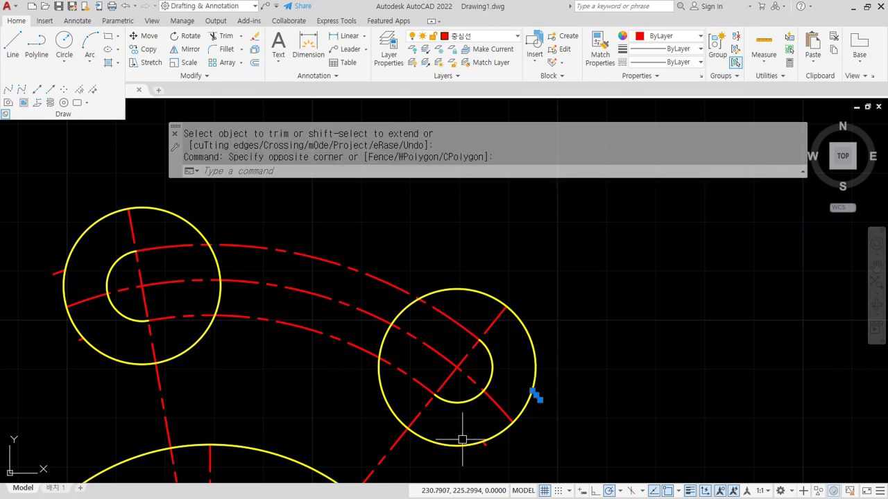
pyautogui.click(460, 431)
pyautogui.click(510, 462)
pyautogui.click(11, 259)
pyautogui.click(75, 299)
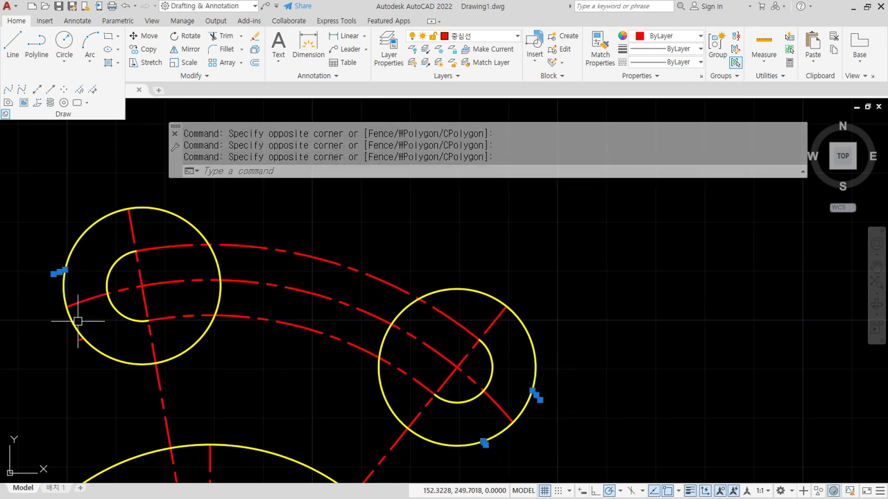
pyautogui.click(51, 326)
pyautogui.click(106, 365)
pyautogui.write('e')
pyautogui.press('Return')
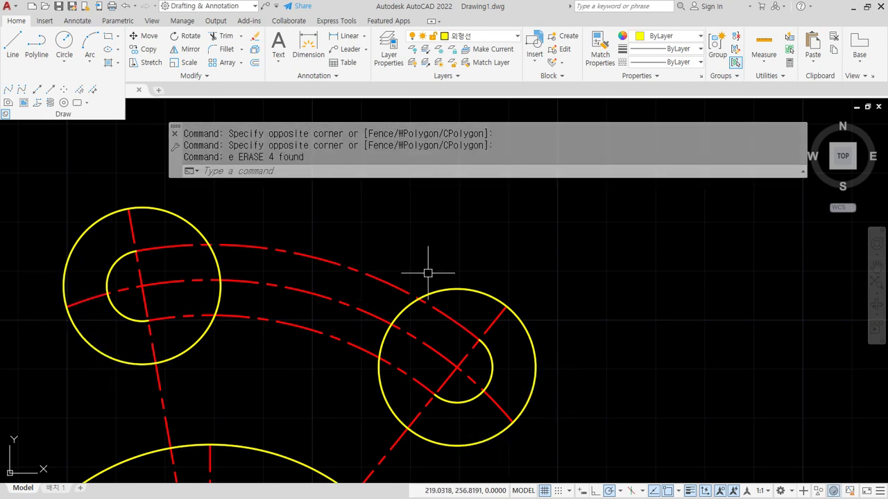
# Match the outline properties of the upper-left radius 16 circle onto the two long slot arcs
pyautogui.click(600, 54)
pyautogui.click(193, 224)
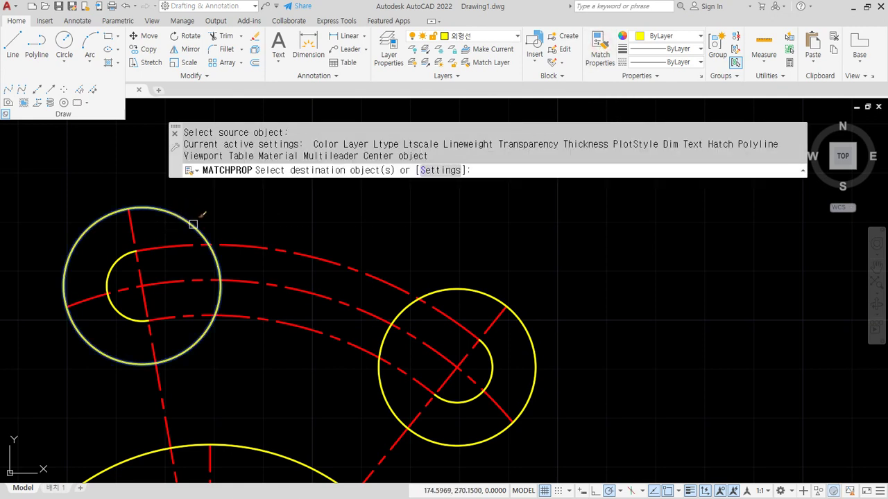
pyautogui.click(264, 251)
pyautogui.click(255, 323)
pyautogui.press('Return')
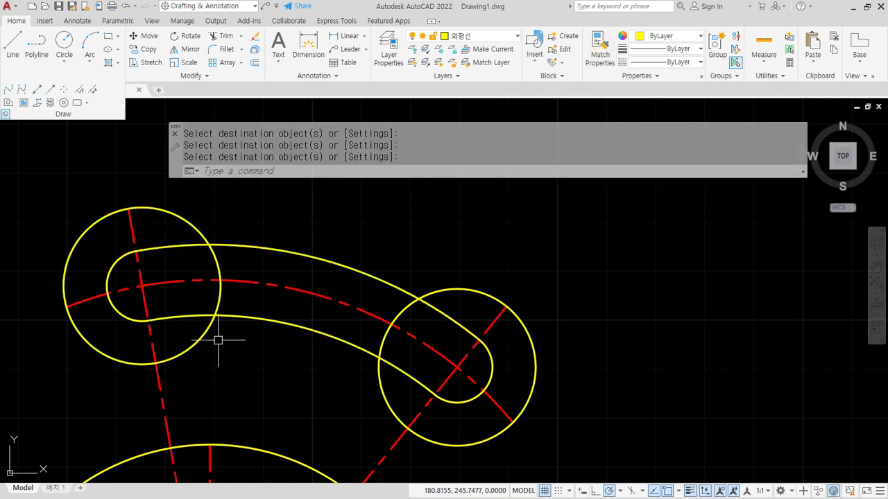
# Offset the radius 80 centre line arc by 16 to both sides
pyautogui.write('o')
pyautogui.press('Return')
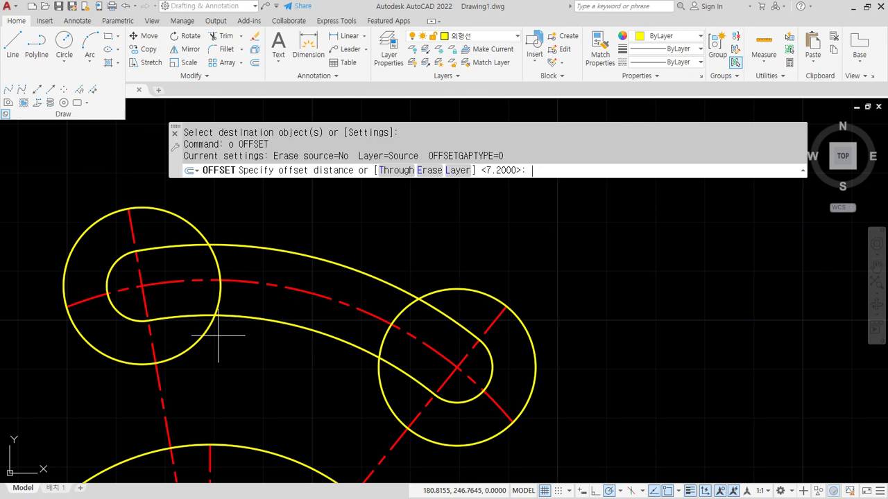
pyautogui.write('16')
pyautogui.press('Return')
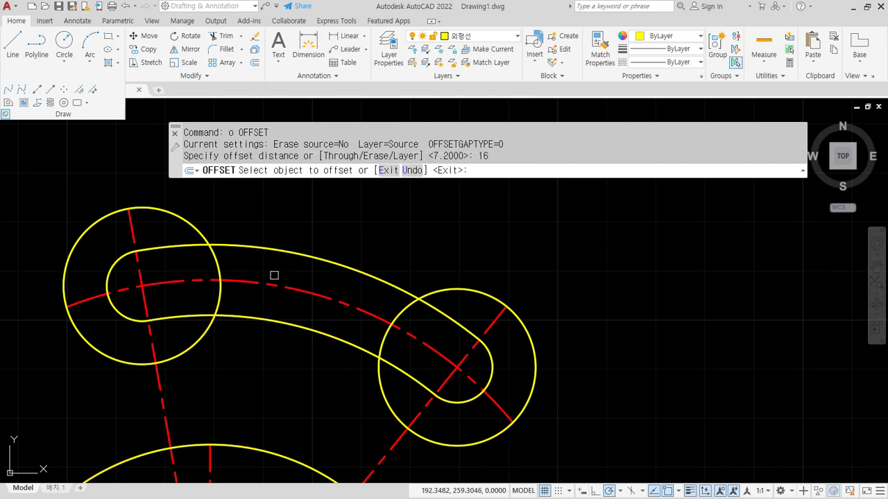
pyautogui.click(275, 280)
pyautogui.click(298, 238)
pyautogui.click(277, 282)
pyautogui.click(245, 371)
pyautogui.press('Return')
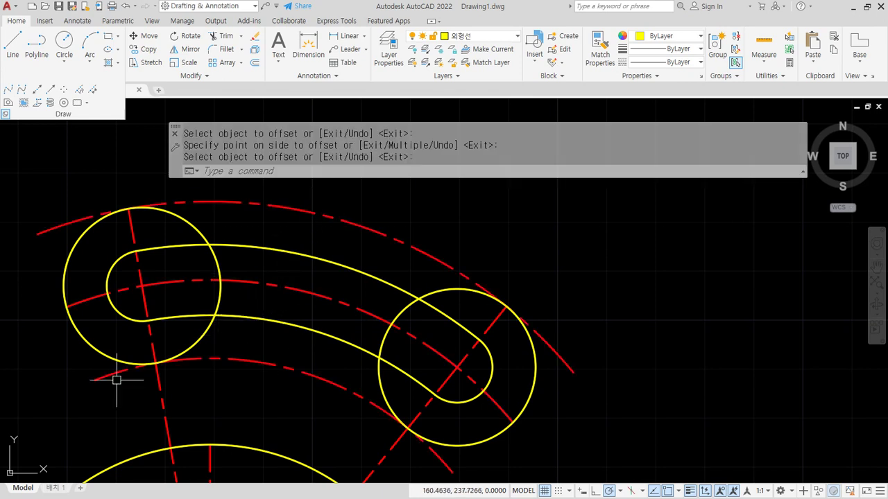
# Trim the radius 16 circles' inner halves and the 16 offset arcs beyond the slanted centre lines to form the outer contour
pyautogui.write('tr')
pyautogui.press('Return')
pyautogui.click(67, 229)
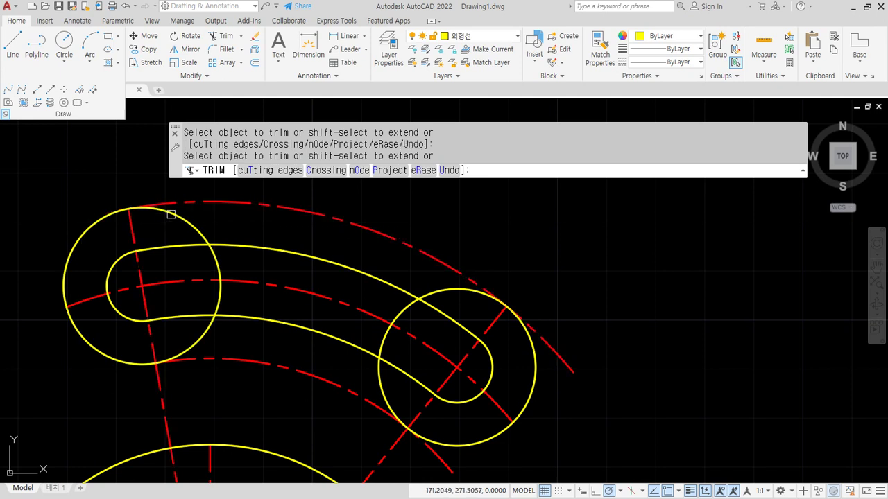
pyautogui.click(201, 335)
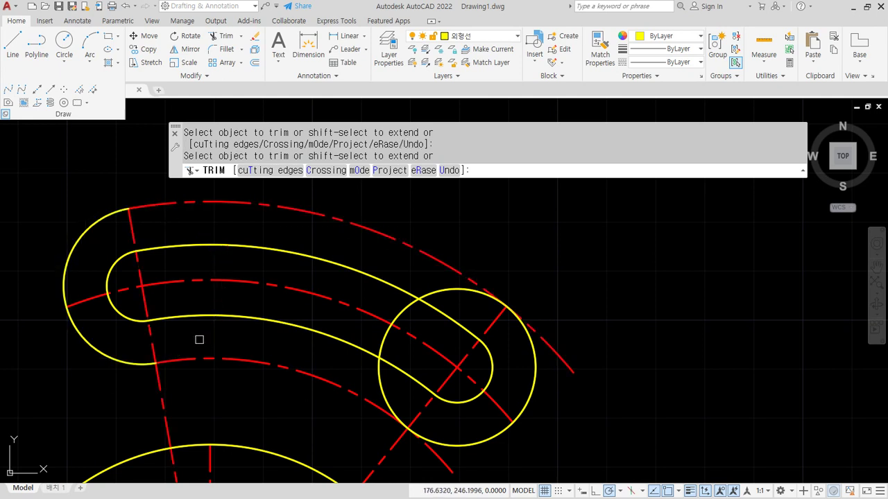
pyautogui.click(386, 340)
pyautogui.click(452, 292)
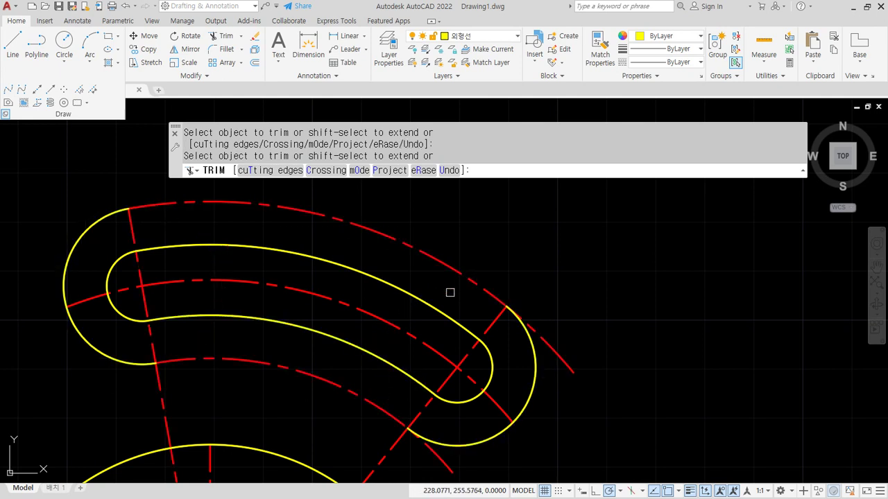
pyautogui.click(566, 361)
pyautogui.press('Return')
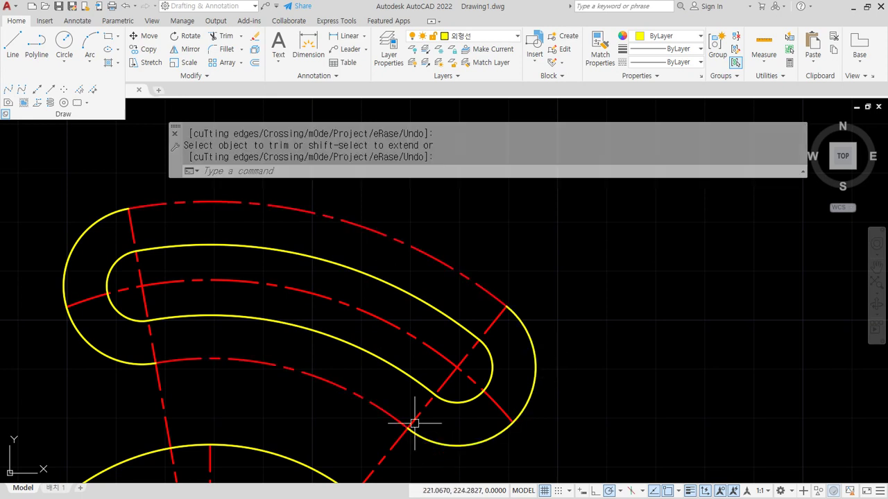
# Match the outline properties of the right end arc onto the two outer contour arcs around the curved slot
pyautogui.click(596, 47)
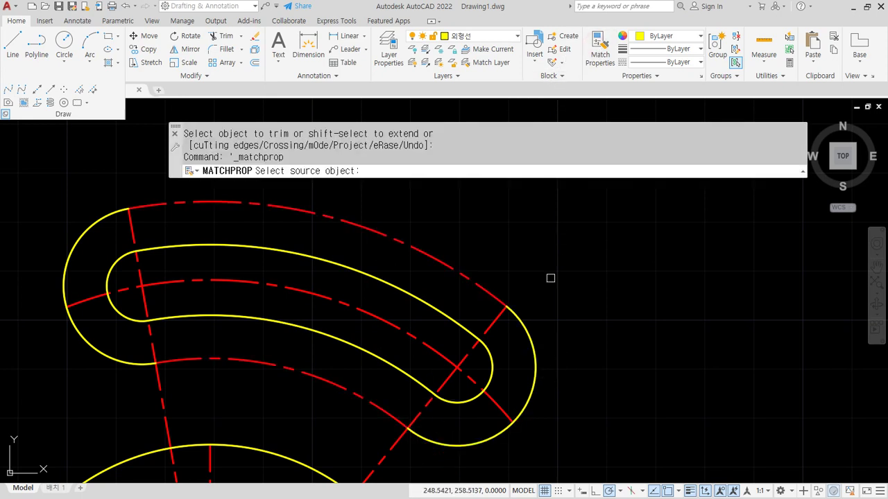
pyautogui.click(524, 322)
pyautogui.click(472, 290)
pyautogui.click(333, 384)
pyautogui.press('Return')
# Draw a line tangent to the curved slot's outer contour and to the rounded end of the horizontal arm
pyautogui.scroll(-1, 316, 366)
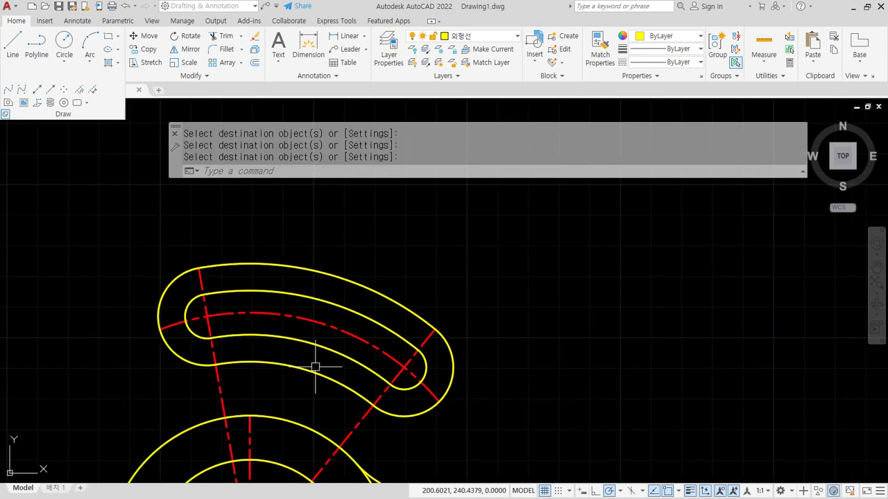
pyautogui.scroll(-2, 316, 367)
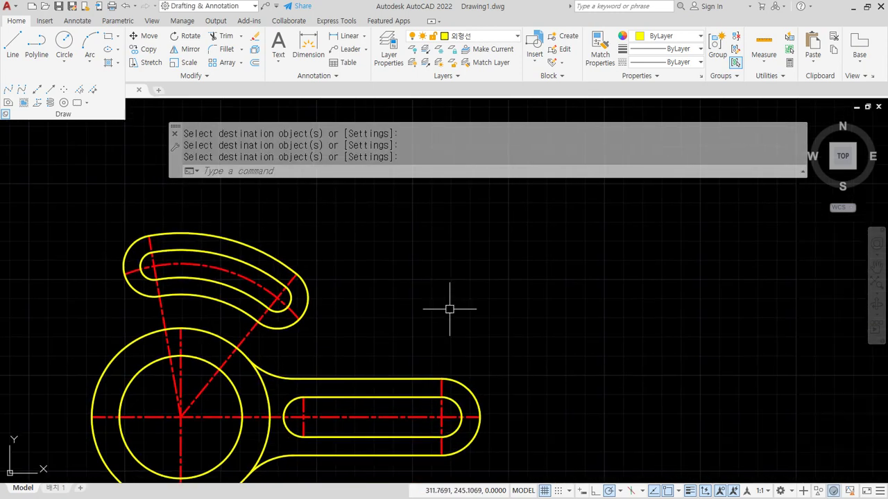
pyautogui.write('l')
pyautogui.press('Return')
pyautogui.keyDown('shift'); pyautogui.rightClick(468, 232); pyautogui.keyUp('shift')
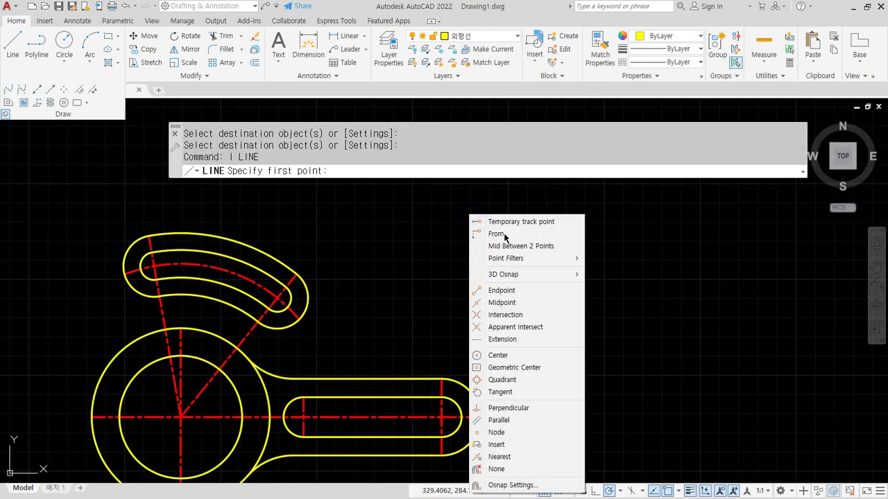
pyautogui.click(514, 394)
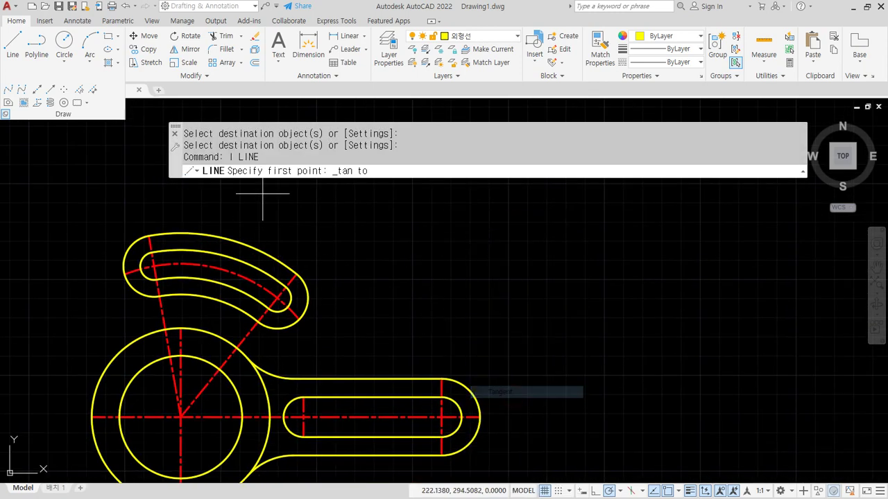
pyautogui.click(231, 241)
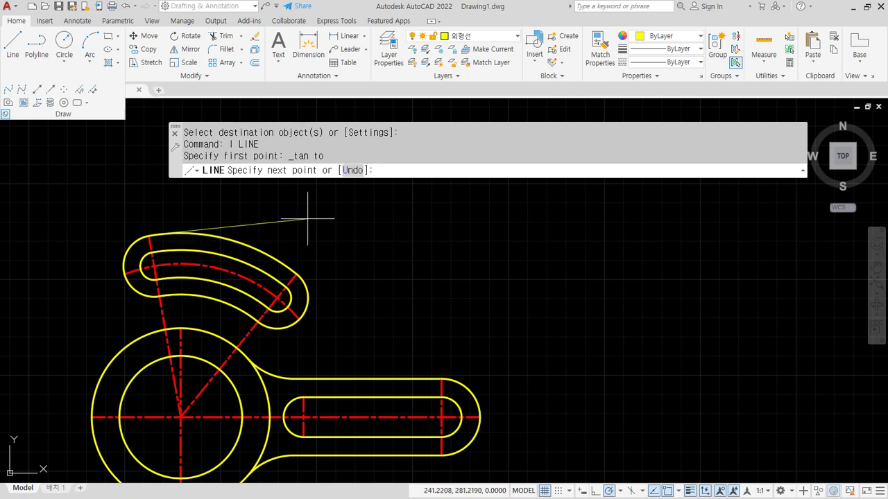
pyautogui.keyDown('shift'); pyautogui.rightClick(421, 223); pyautogui.keyUp('shift')
pyautogui.click(464, 398)
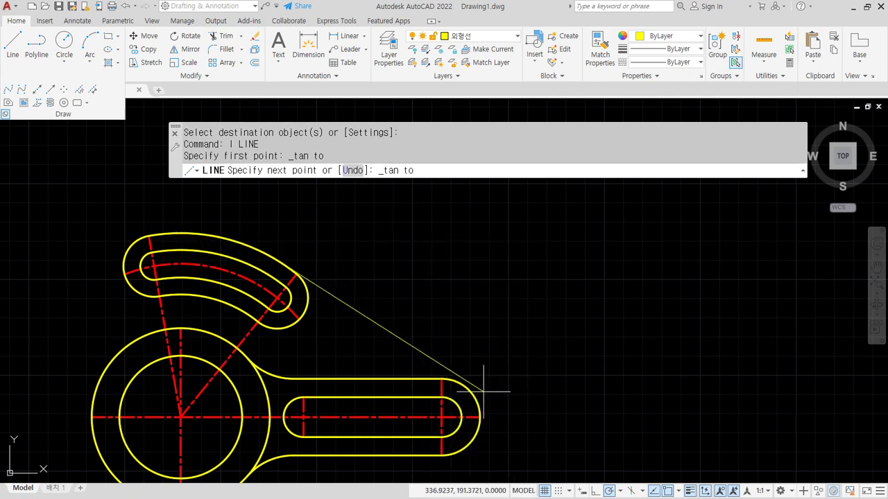
pyautogui.click(478, 393)
pyautogui.press('Return')
# Draw a radius 16 circle tangent to the curved contour's left end arc and the large outer circle
pyautogui.write('c')
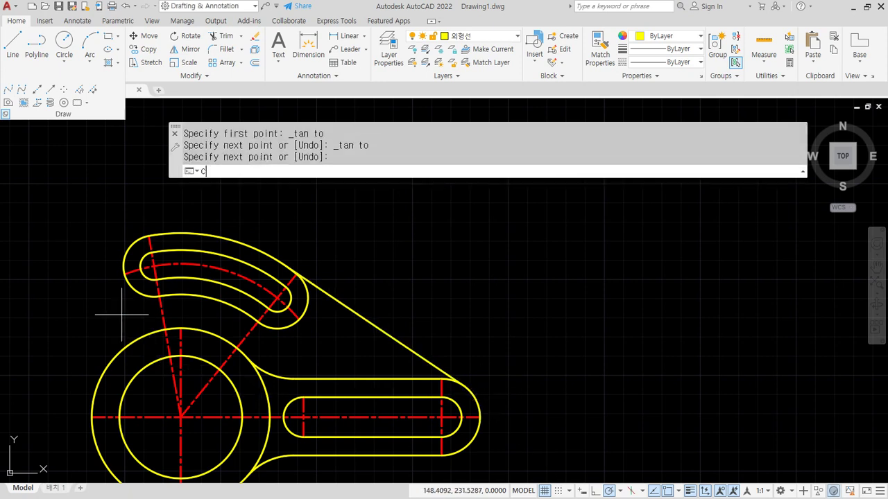
pyautogui.press('Return')
pyautogui.write('t')
pyautogui.press('Return')
pyautogui.click(127, 286)
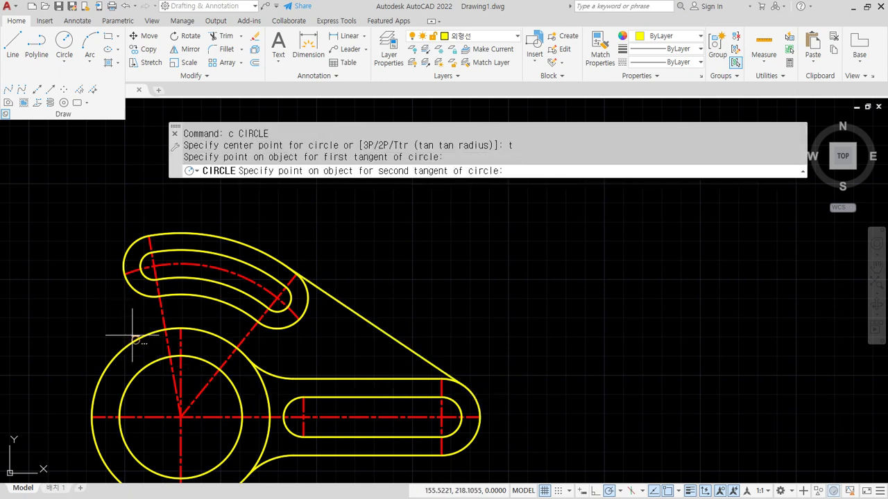
pyautogui.click(132, 337)
pyautogui.write('16')
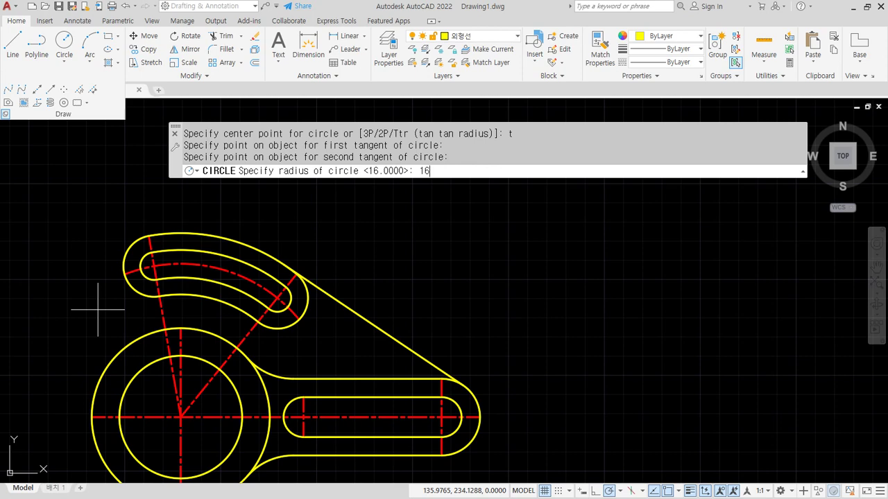
pyautogui.press('Return')
# Trim the tangent radius 16 circle to the concave arc joining the curved contour and the large outer circle
pyautogui.write('tr')
pyautogui.press('Return')
pyautogui.moveTo(109, 312); pyautogui.dragTo(62, 342)
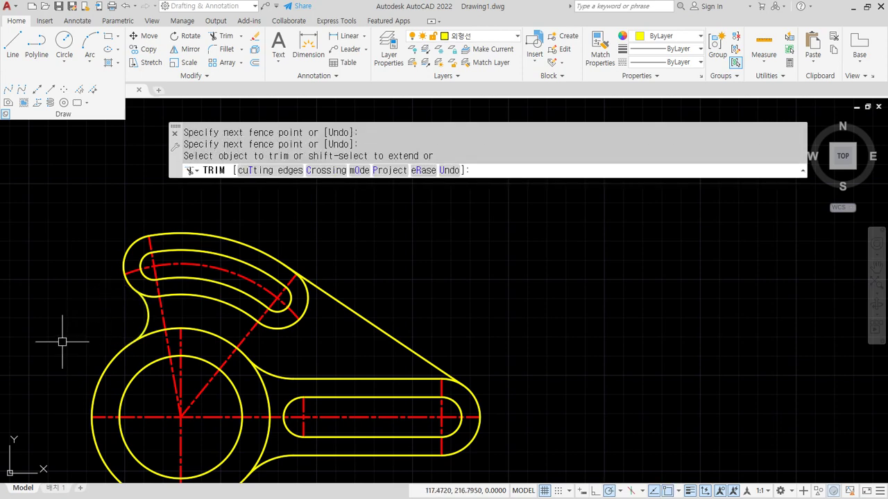
pyautogui.press('Return')
# Draw a line tangent to the underside of the horizontal arm's rounded end and to the bottom of the large outer circle
pyautogui.moveTo(163, 333)
pyautogui.mouseDown(button='middle')
pyautogui.moveTo(221, 268)
pyautogui.moveTo(249, 276)
pyautogui.mouseUp(button='middle')
pyautogui.scroll(-2, 314, 326)
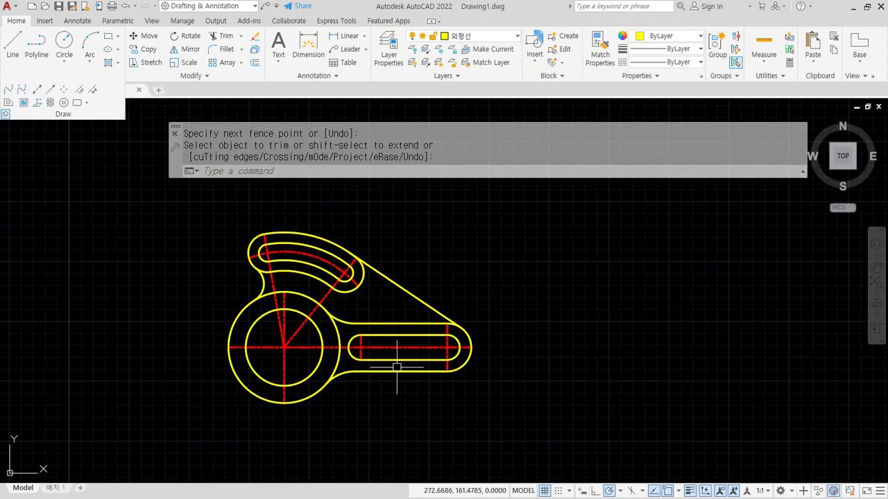
pyautogui.write('l')
pyautogui.press('Return')
pyautogui.keyDown('shift'); pyautogui.rightClick(484, 266); pyautogui.keyUp('shift')
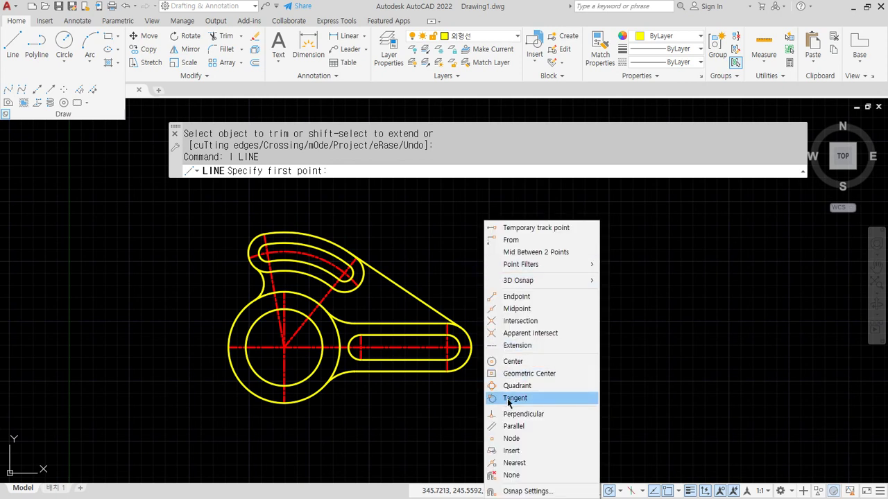
pyautogui.click(510, 397)
pyautogui.click(489, 376)
pyautogui.keyDown('shift'); pyautogui.rightClick(546, 341); pyautogui.keyUp('shift')
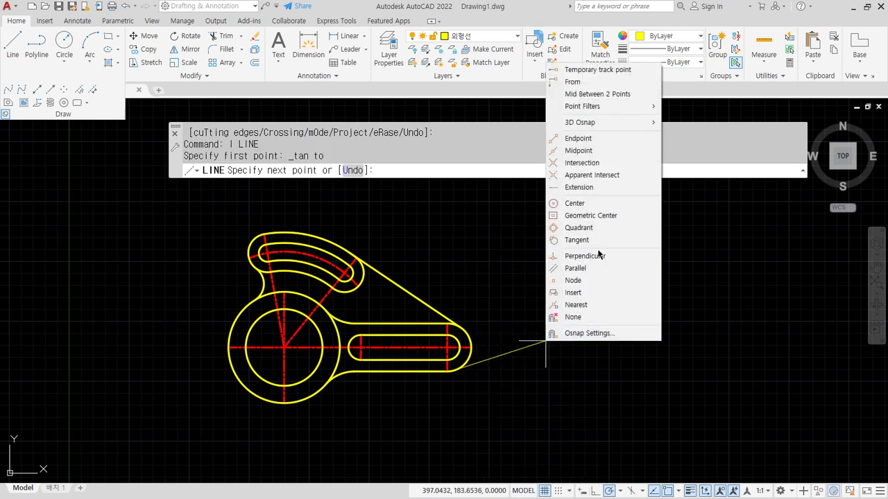
pyautogui.click(593, 240)
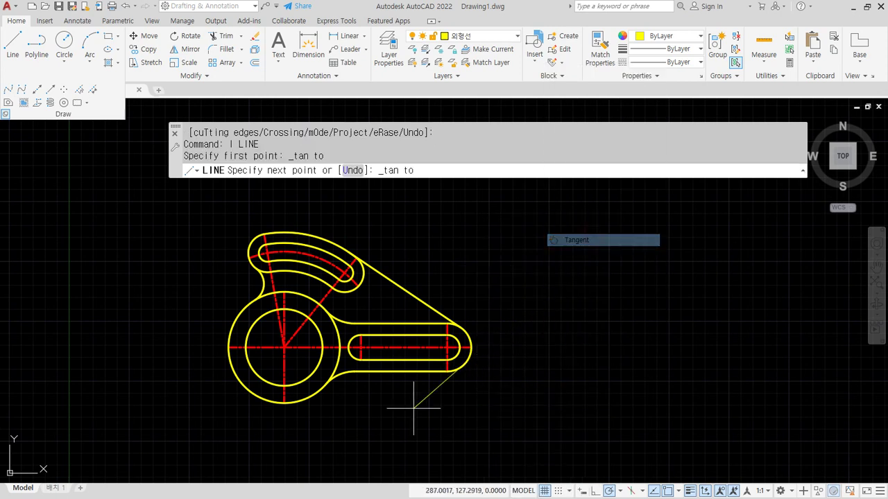
pyautogui.click(298, 406)
pyautogui.press('Return')
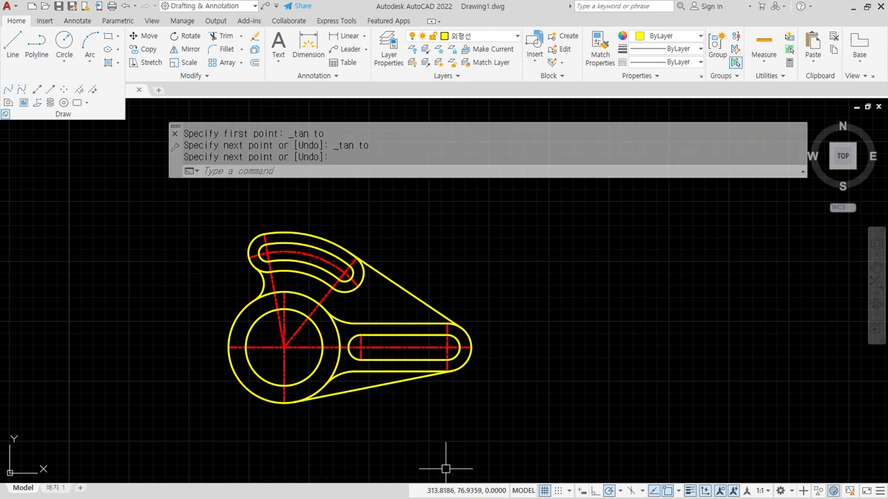
# Switch to the reference drawings in the browser and examine the angular spacing of the six outer holes on the R55 disc
pyautogui.hotkey('alt', 'Tab')
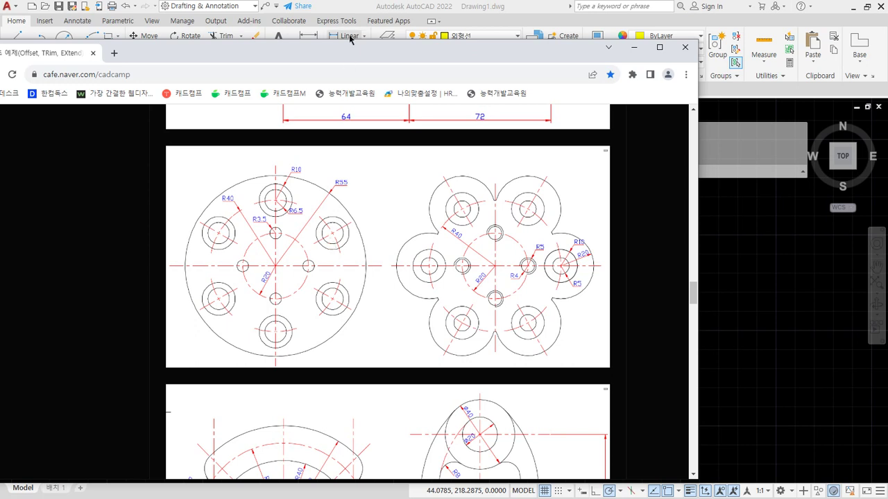
pyautogui.moveTo(234, 171)
pyautogui.mouseDown()
pyautogui.moveTo(379, 295)
pyautogui.moveTo(210, 346)
pyautogui.moveTo(229, 172)
pyautogui.moveTo(257, 168)
pyautogui.mouseUp()
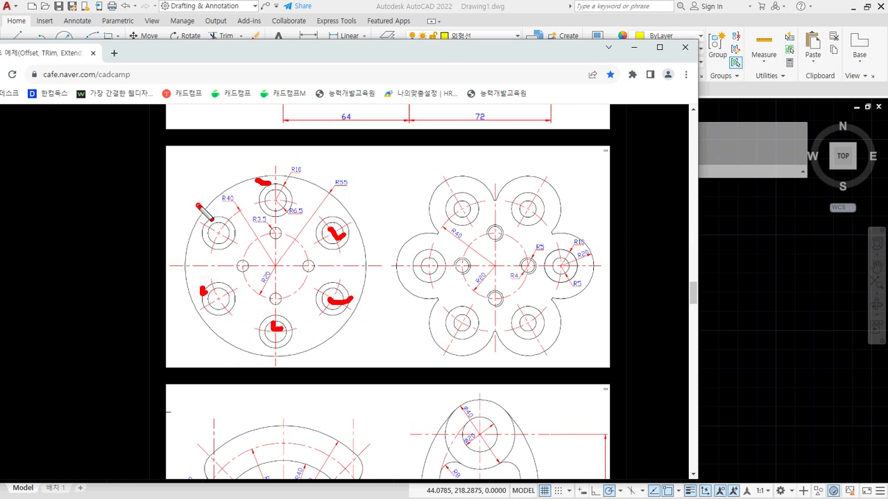
pyautogui.moveTo(364, 188); pyautogui.dragTo(390, 225)
pyautogui.moveTo(435, 170)
pyautogui.mouseDown()
pyautogui.moveTo(430, 212)
pyautogui.moveTo(452, 201)
pyautogui.mouseUp()
pyautogui.moveTo(343, 166)
pyautogui.mouseDown()
pyautogui.moveTo(356, 265)
pyautogui.moveTo(512, 166)
pyautogui.mouseUp()
pyautogui.moveTo(294, 172)
pyautogui.mouseDown()
pyautogui.moveTo(306, 240)
pyautogui.moveTo(283, 216)
pyautogui.mouseUp()
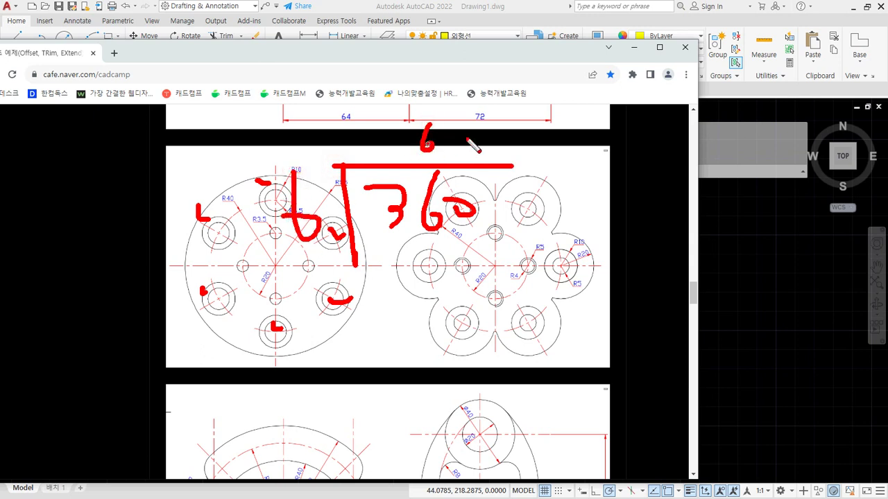
pyautogui.press('Delete')
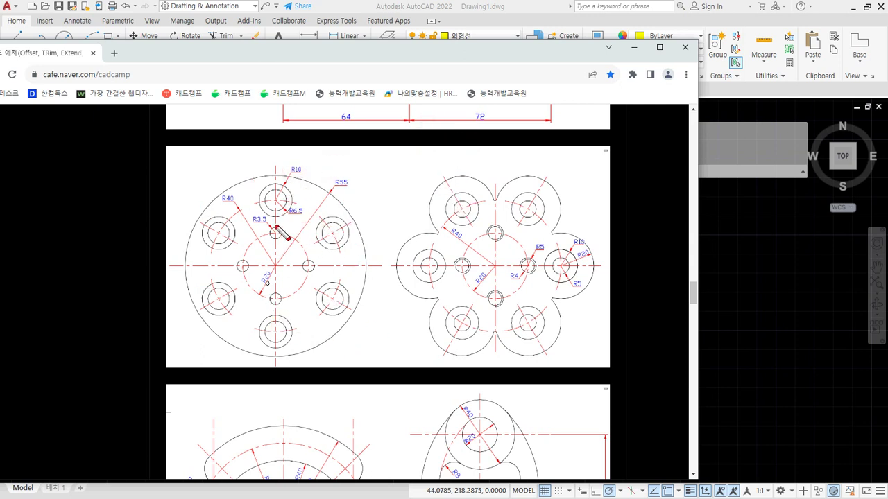
# Trace the three axes joining the opposite outer holes of the R55 disc in the reference drawing
pyautogui.moveTo(275, 186); pyautogui.dragTo(280, 284)
pyautogui.moveTo(329, 239); pyautogui.dragTo(278, 264)
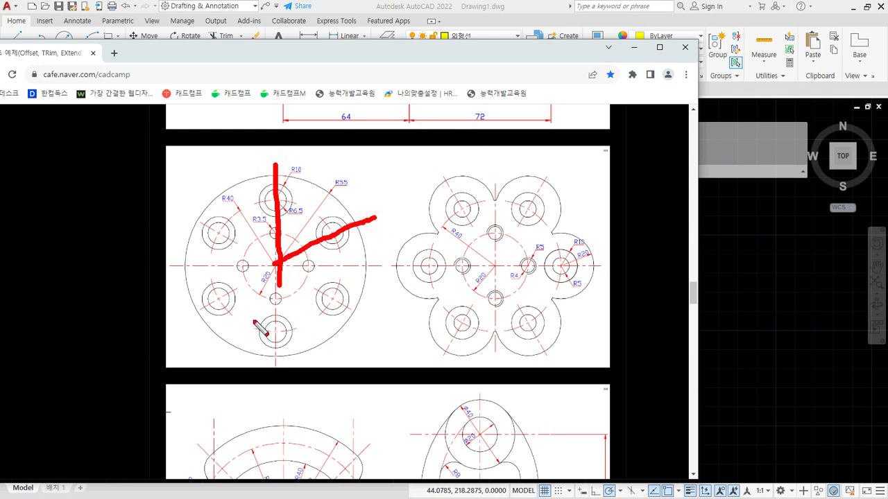
pyautogui.press('Delete')
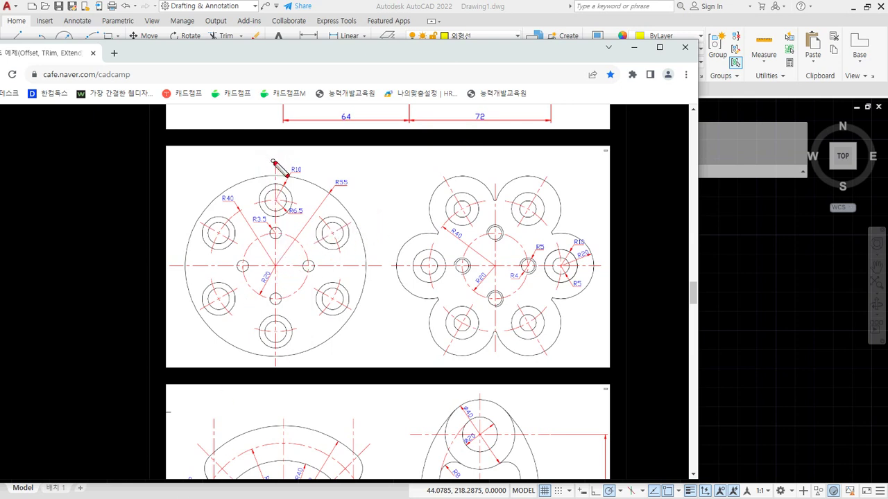
pyautogui.moveTo(275, 154); pyautogui.dragTo(285, 386)
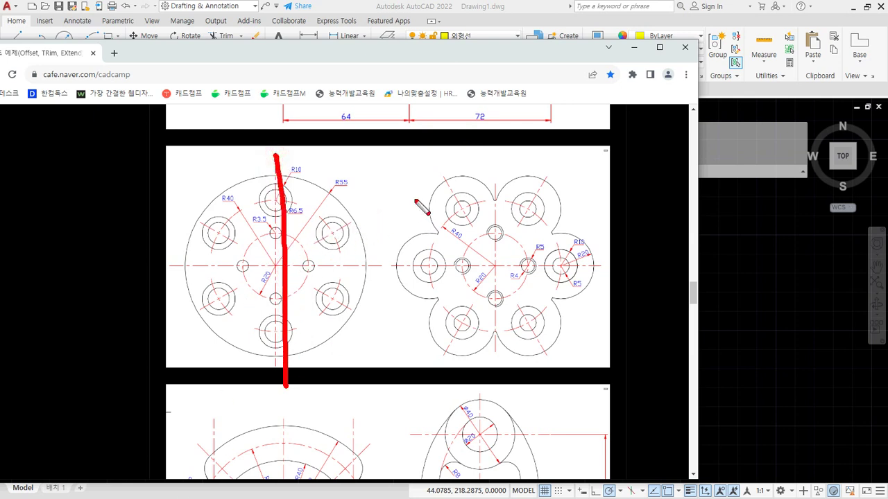
pyautogui.moveTo(425, 201)
pyautogui.mouseDown()
pyautogui.moveTo(256, 269)
pyautogui.moveTo(168, 323)
pyautogui.mouseUp()
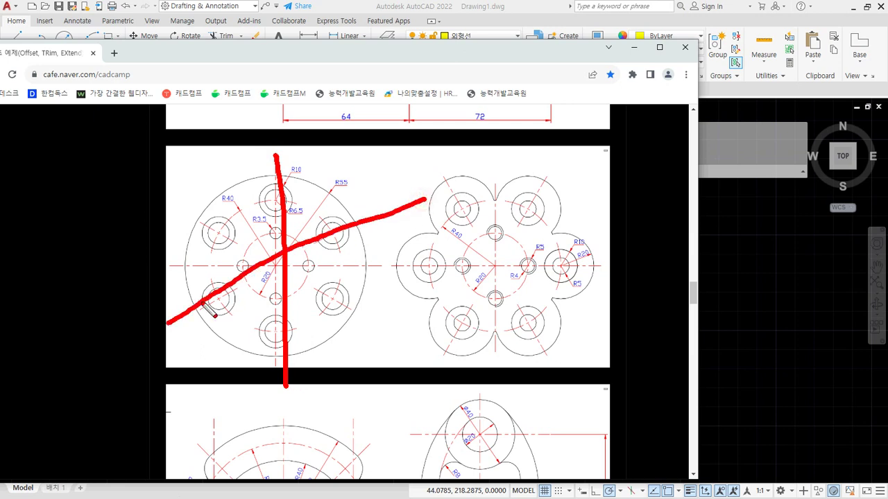
pyautogui.moveTo(162, 205); pyautogui.dragTo(341, 305)
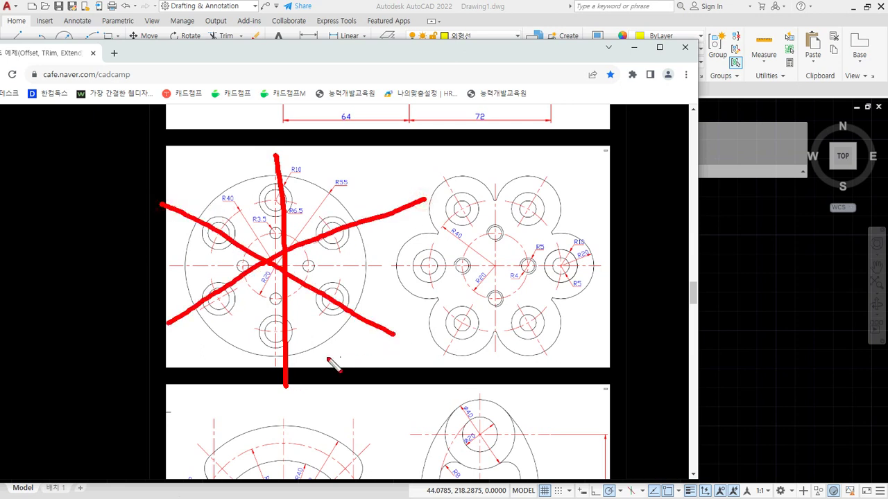
pyautogui.press('Escape')
# Switch back to AutoCAD and set the polar tracking increment to 30 degrees
pyautogui.moveTo(454, 55)
pyautogui.mouseDown()
pyautogui.moveTo(0, 93)
pyautogui.moveTo(0, 77)
pyautogui.moveTo(0, 87)
pyautogui.mouseUp()
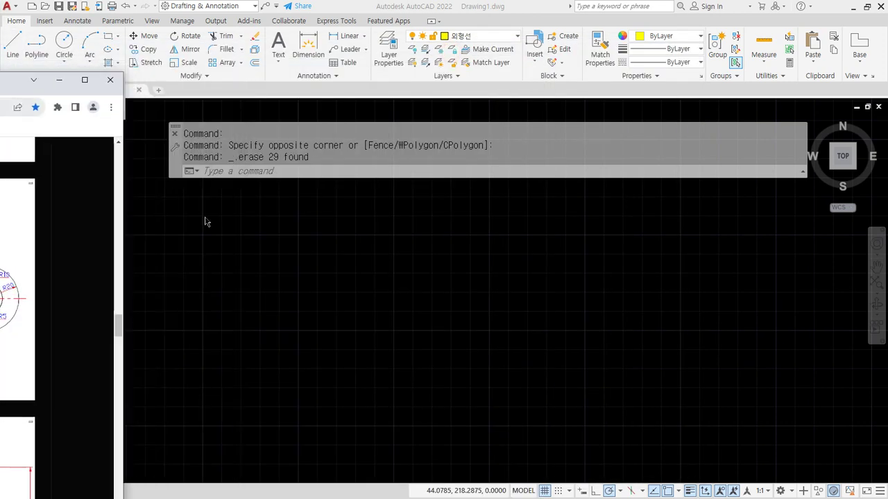
pyautogui.click(622, 492)
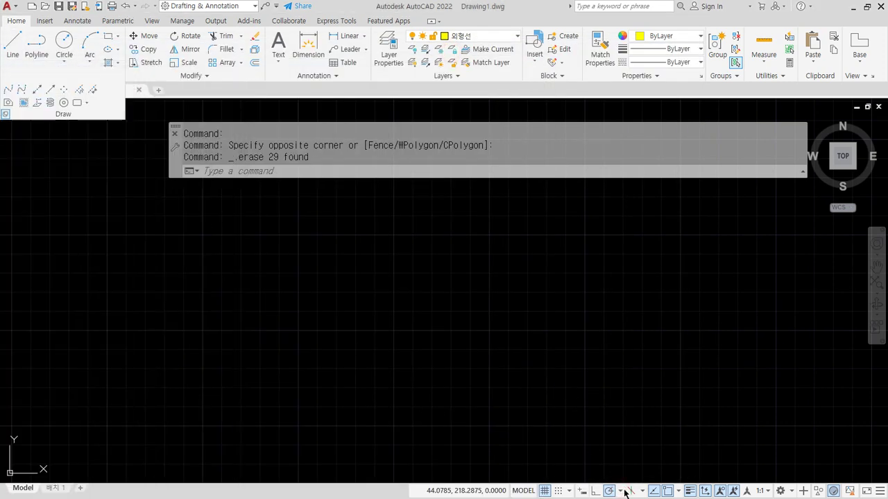
pyautogui.click(619, 491)
pyautogui.click(630, 395)
pyautogui.click(399, 346)
pyautogui.click(305, 327)
# Draw four construction lines on layer 중심선 through one centre point: horizontal, vertical, and inclined 30 degrees to each side
pyautogui.click(485, 36)
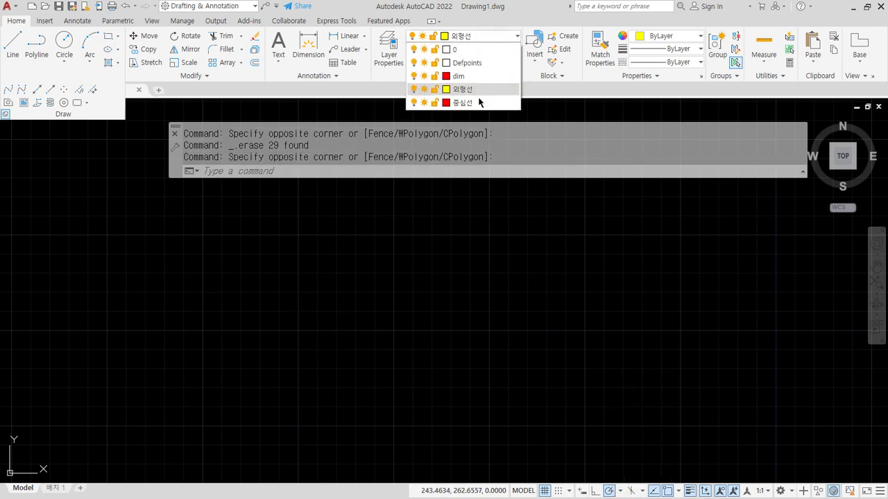
pyautogui.click(477, 102)
pyautogui.write('xl')
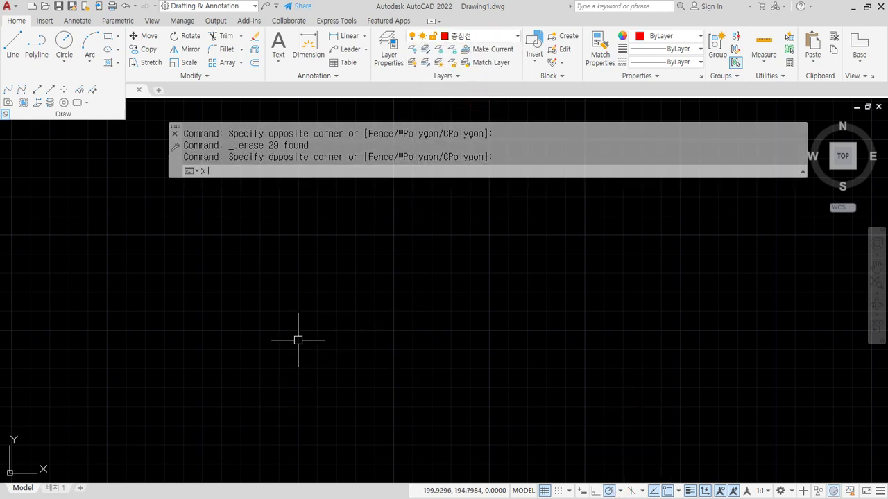
pyautogui.press('Return')
pyautogui.click(313, 332)
pyautogui.click(363, 326)
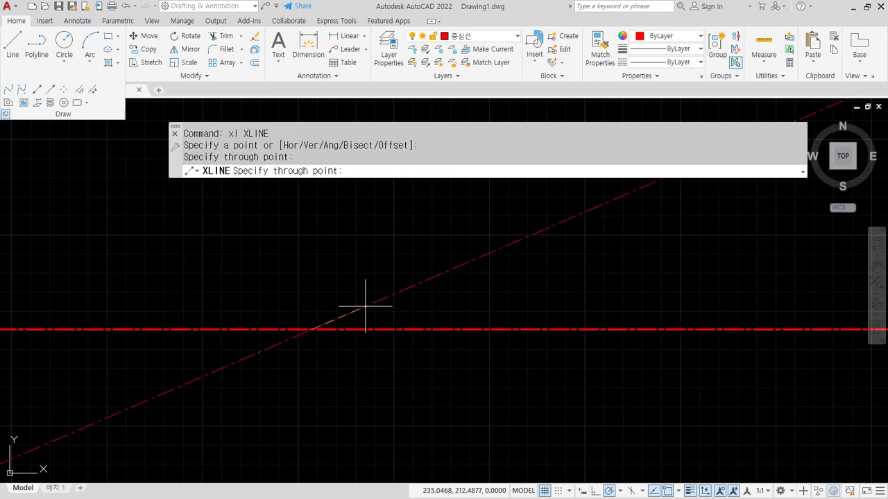
pyautogui.click(365, 299)
pyautogui.click(312, 282)
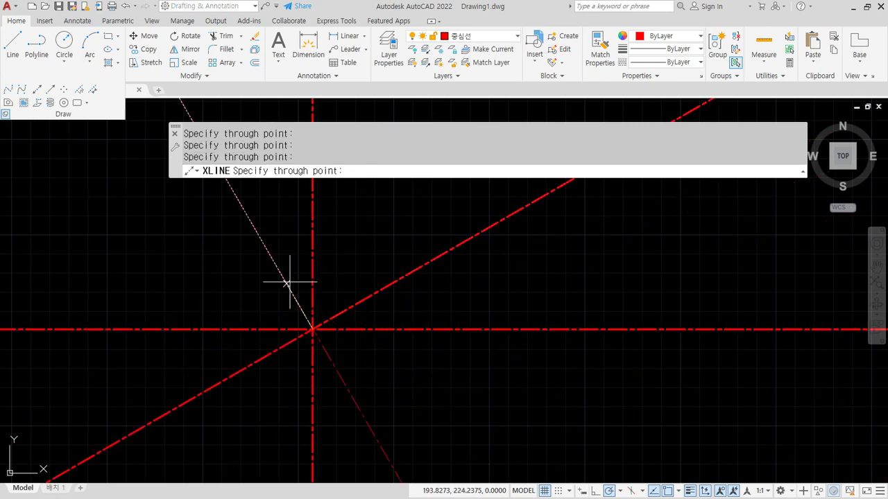
pyautogui.click(263, 300)
pyautogui.press('Return')
# Draw two concentric centre line circles of radius 20 and 40 at the intersection of the construction lines
pyautogui.write('c')
pyautogui.press('Return')
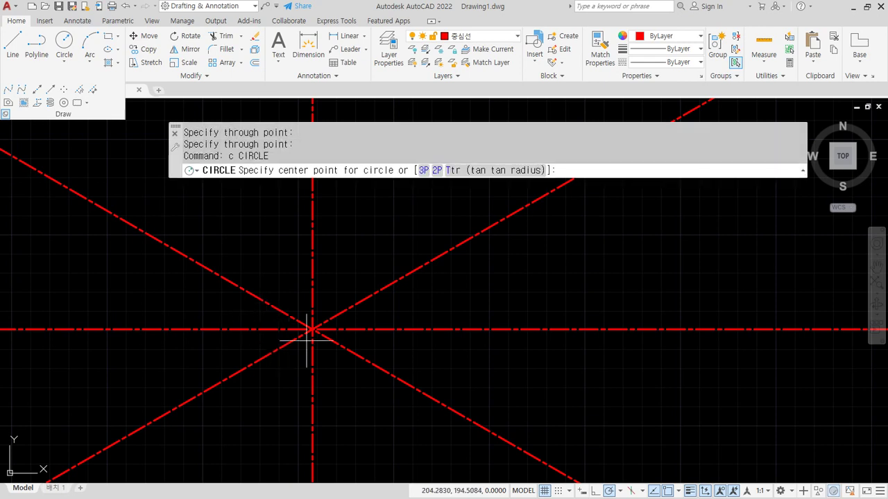
pyautogui.click(313, 329)
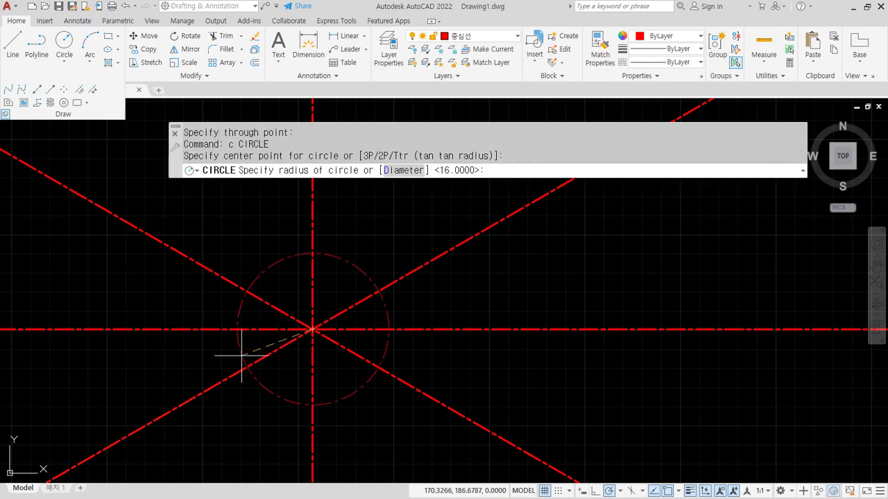
pyautogui.write('20')
pyautogui.press('Return')
pyautogui.write('c')
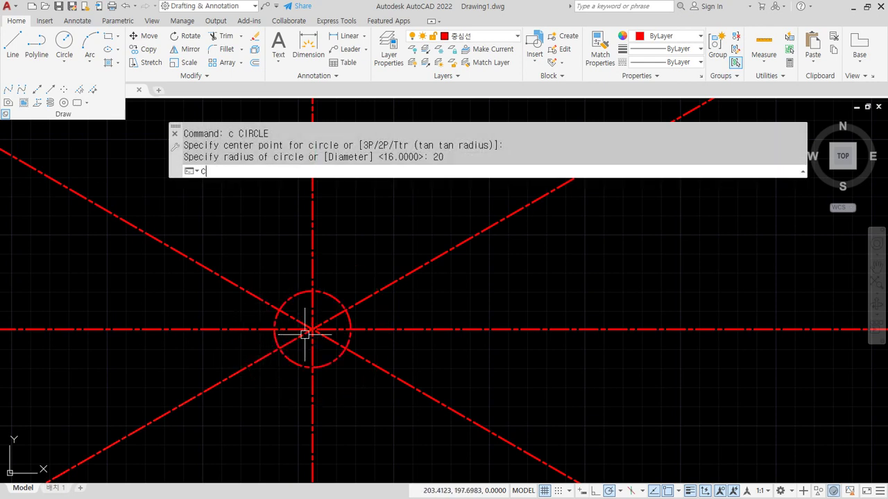
pyautogui.press('Return')
pyautogui.click(312, 330)
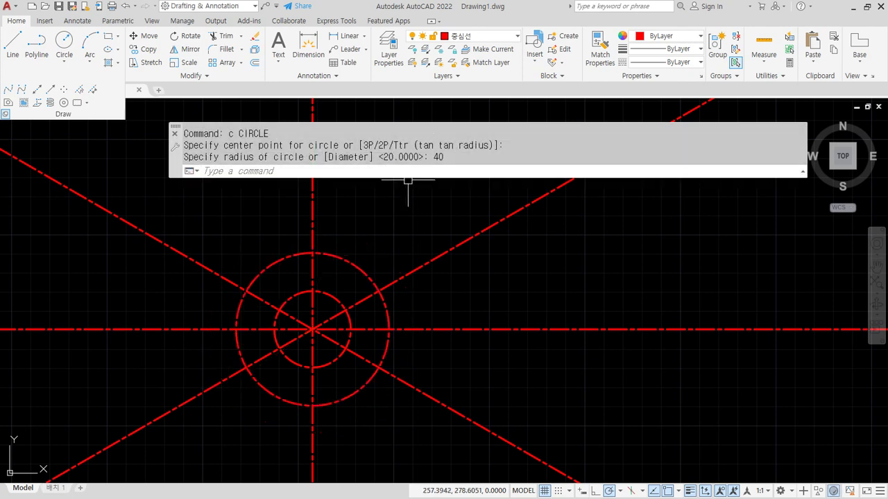
# Make 외형선 the current layer and draw a radius 55 circle at the construction lines' intersection
pyautogui.click(479, 37)
pyautogui.click(469, 89)
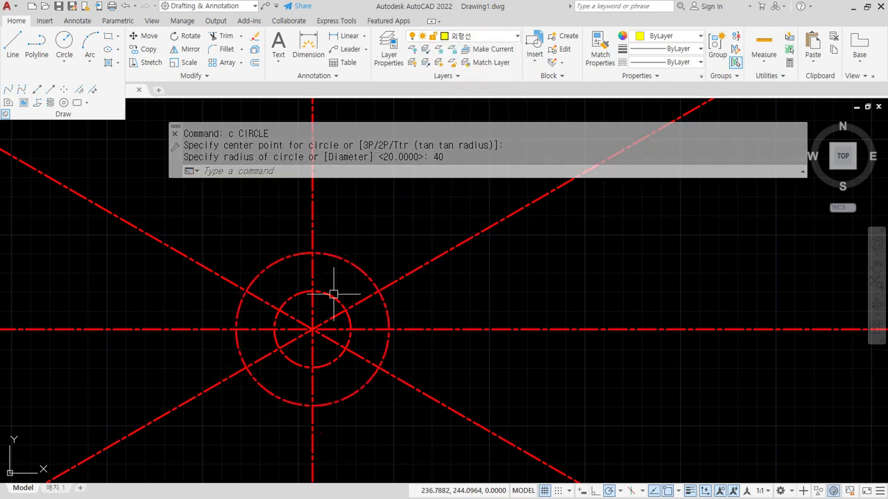
pyautogui.write('c')
pyautogui.press('Return')
pyautogui.click(312, 328)
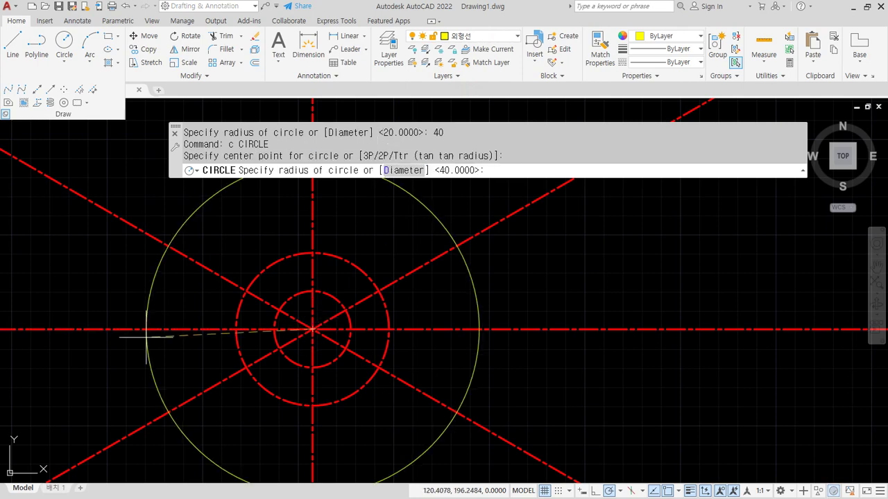
pyautogui.write('55')
pyautogui.press('Return')
# Trim all the construction lines back to the radius 55 outline circle
pyautogui.scroll(-2, 229, 305)
pyautogui.write('tr')
pyautogui.press('Return')
pyautogui.moveTo(368, 402)
pyautogui.mouseDown()
pyautogui.moveTo(396, 218)
pyautogui.moveTo(208, 215)
pyautogui.moveTo(327, 211)
pyautogui.moveTo(152, 287)
pyautogui.moveTo(177, 428)
pyautogui.mouseUp()
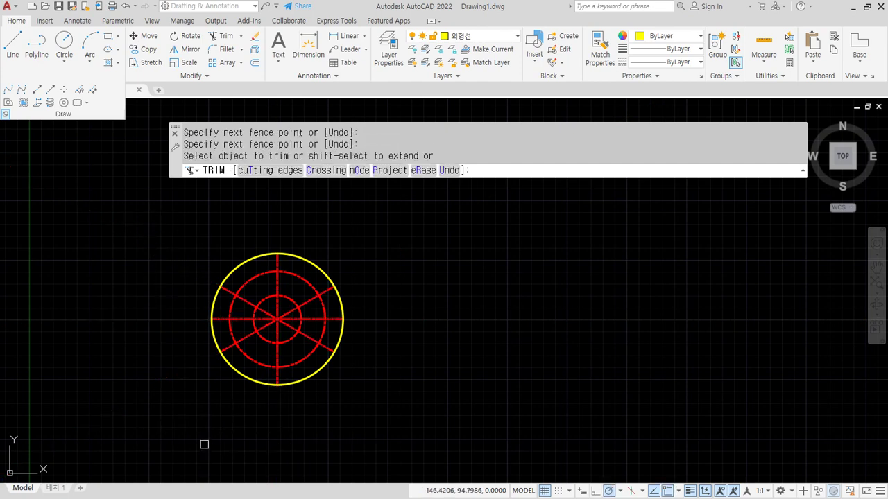
pyautogui.press('Return')
# Draw a radius 3.5 circle where the radius 20 circle crosses the vertical centre line above the centre
pyautogui.scroll(5, 291, 317)
pyautogui.write('c')
pyautogui.press('Return')
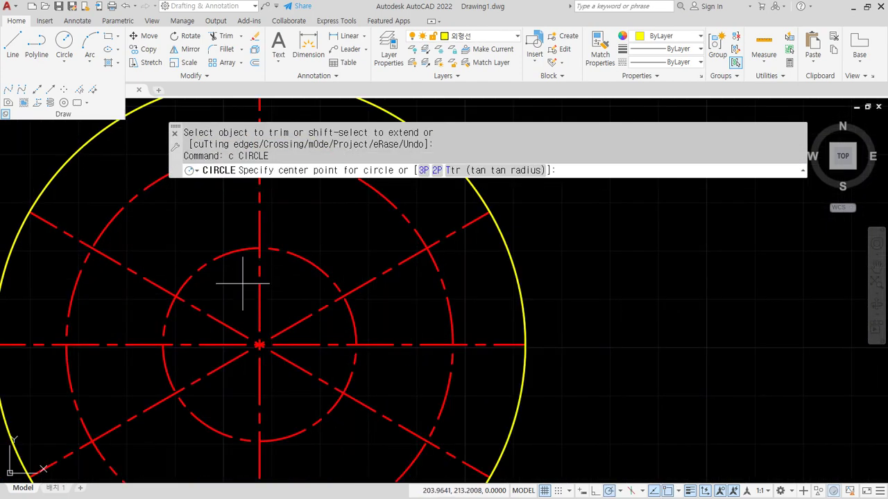
pyautogui.click(260, 247)
pyautogui.write('3.')
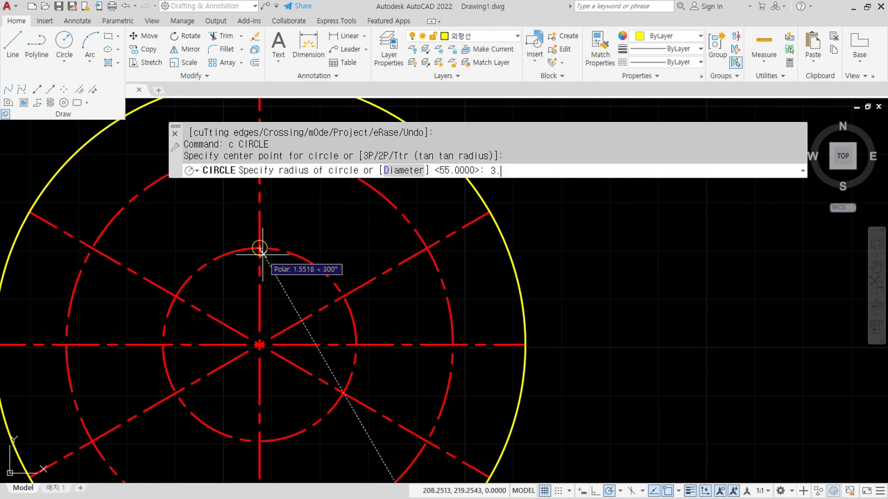
pyautogui.write('5')
pyautogui.press('Return')
# Draw radius 3.5 circles at the left, bottom and right quadrants of the radius 20 centre line circle
pyautogui.press('Return')
pyautogui.click(164, 345)
pyautogui.press('Return')
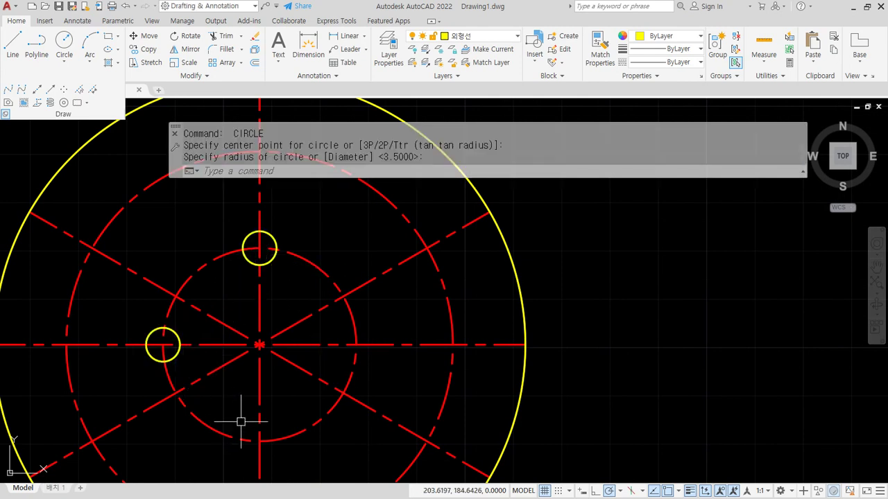
pyautogui.press('Return')
pyautogui.click(260, 441)
pyautogui.press('Return')
pyautogui.press('Return')
pyautogui.click(357, 344)
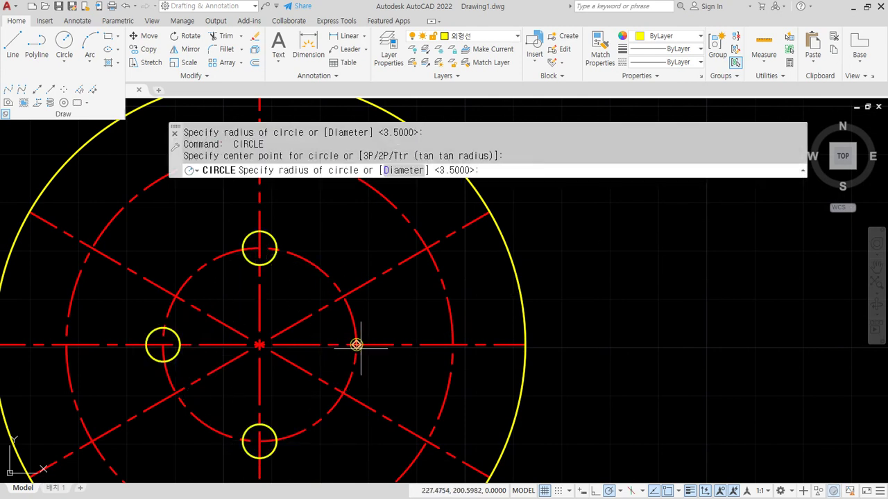
pyautogui.press('Return')
# Draw radius 6.5 circles at the upper right, top and upper left axis intersections on the radius 40 circle
pyautogui.moveTo(429, 279); pyautogui.dragTo(406, 326, button='middle')
pyautogui.press('Return')
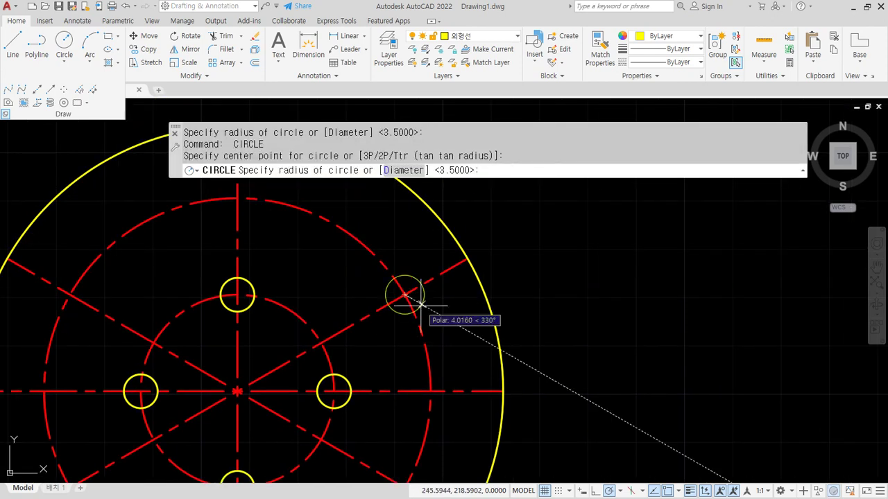
pyautogui.write('6.5')
pyautogui.press('Return')
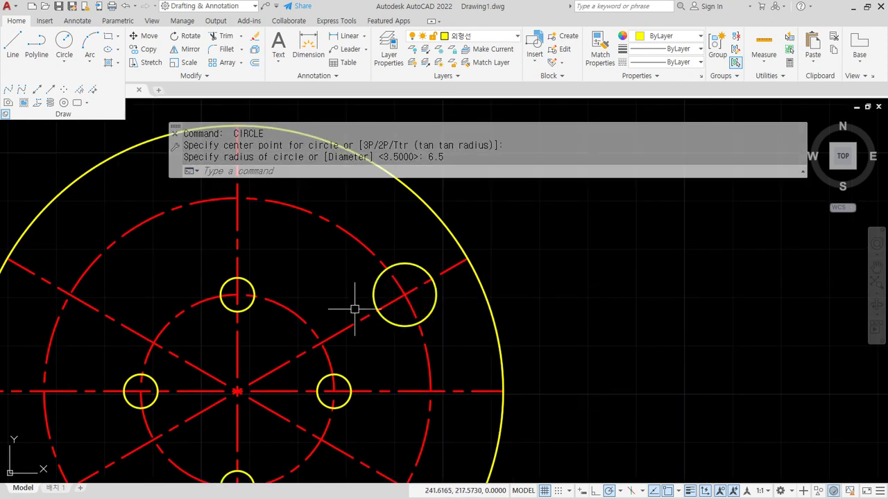
pyautogui.press('Return')
pyautogui.press('Return')
pyautogui.press('Return')
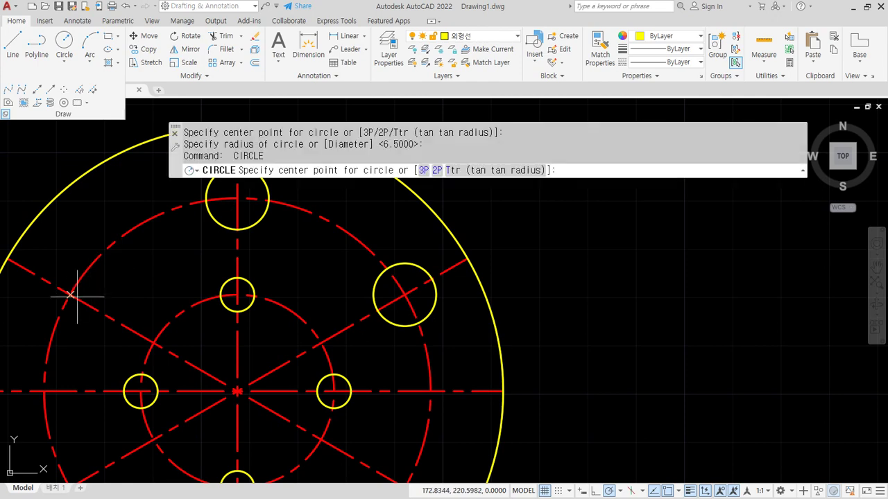
pyautogui.click(71, 294)
pyautogui.press('Return')
# Draw radius 6.5 circles at the lower left, bottom and lower right axis intersections on the radius 40 circle
pyautogui.moveTo(98, 356); pyautogui.dragTo(115, 201, button='middle')
pyautogui.press('Return')
pyautogui.click(87, 332)
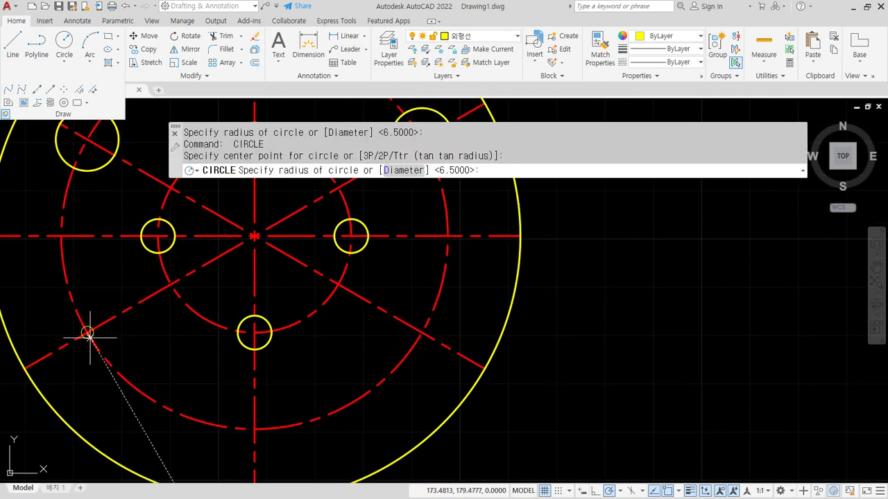
pyautogui.press('Return')
pyautogui.press('Return')
pyautogui.click(255, 430)
pyautogui.press('Return')
pyautogui.press('Return')
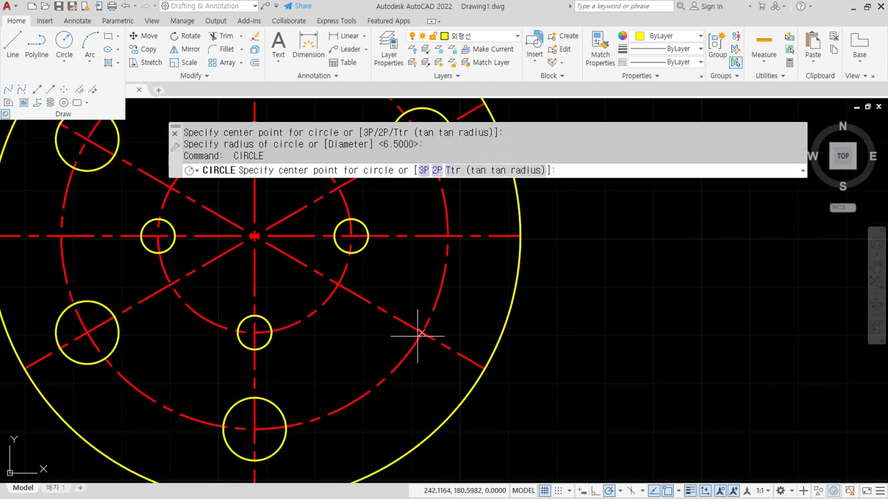
pyautogui.click(421, 331)
pyautogui.press('Return')
# Draw concentric radius 10 circles around the upper right, top and upper left radius 6.5 holes
pyautogui.moveTo(431, 183); pyautogui.dragTo(363, 300, button='middle')
pyautogui.press('Return')
pyautogui.click(355, 256)
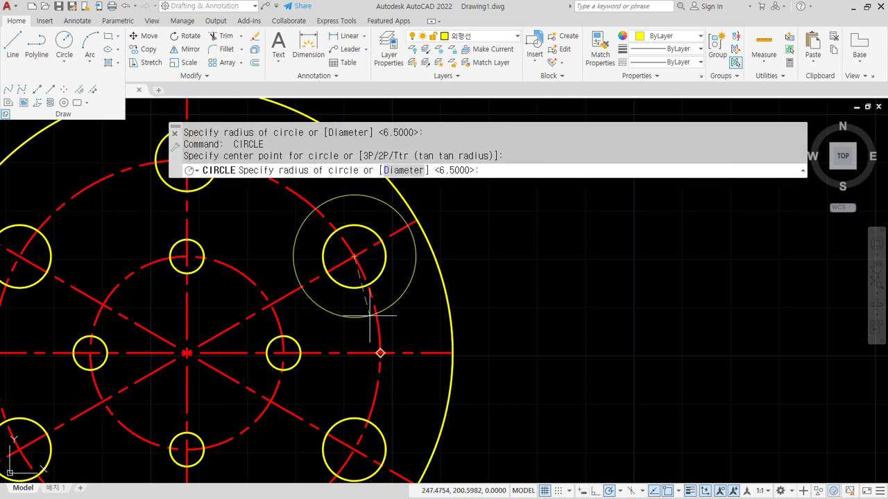
pyautogui.write('10')
pyautogui.press('Return')
pyautogui.moveTo(370, 311); pyautogui.dragTo(399, 405, button='middle')
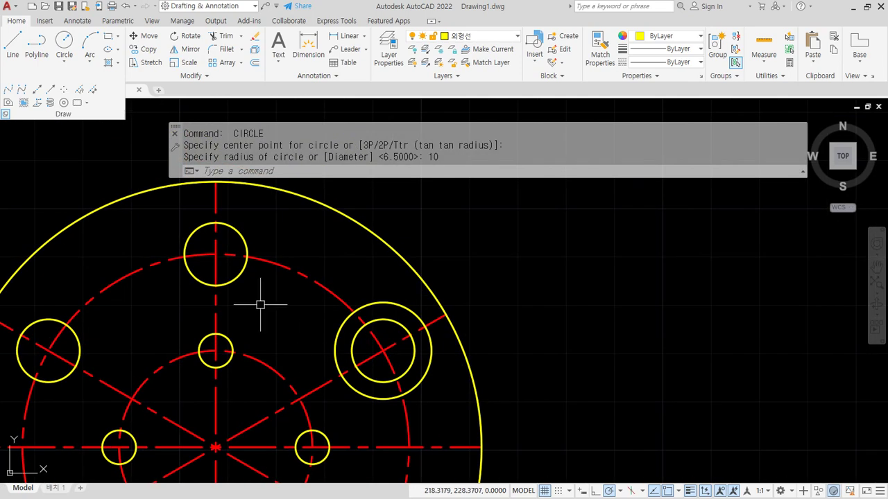
pyautogui.press('Return')
pyautogui.click(216, 254)
pyautogui.press('Return')
pyautogui.press('Return')
pyautogui.click(48, 350)
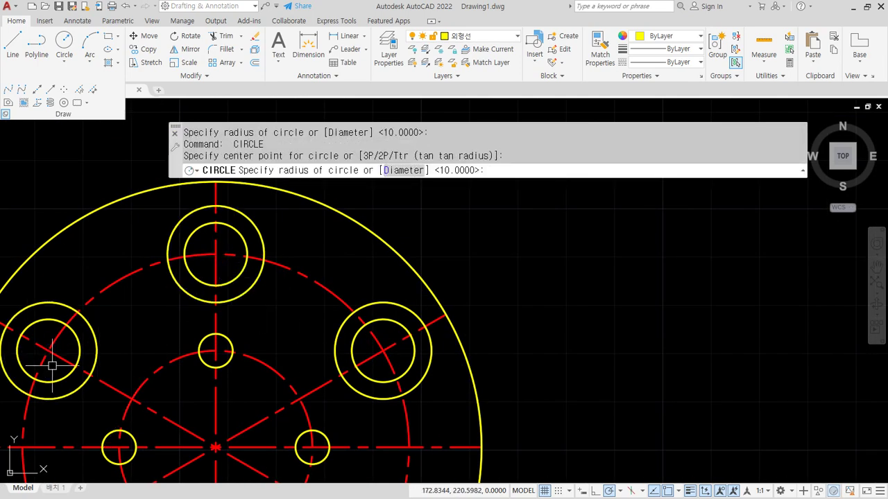
pyautogui.press('Return')
# Draw concentric radius 10 circles around the lower left, bottom and lower right radius 6.5 holes
pyautogui.moveTo(56, 479); pyautogui.dragTo(117, 309, button='middle')
pyautogui.press('Return')
pyautogui.click(118, 379)
pyautogui.press('Return')
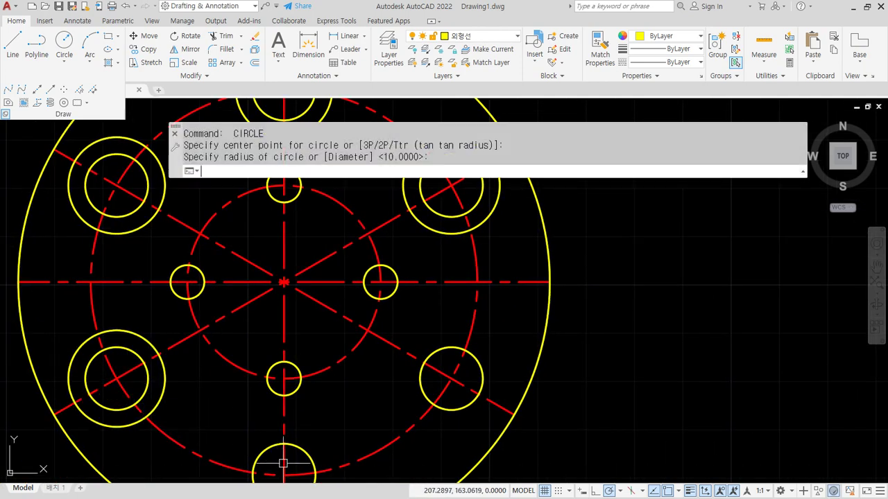
pyautogui.press('Return')
pyautogui.click(284, 474)
pyautogui.press('Return')
pyautogui.press('Return')
pyautogui.click(446, 381)
pyautogui.press('Return')
pyautogui.scroll(-5, 402, 382)
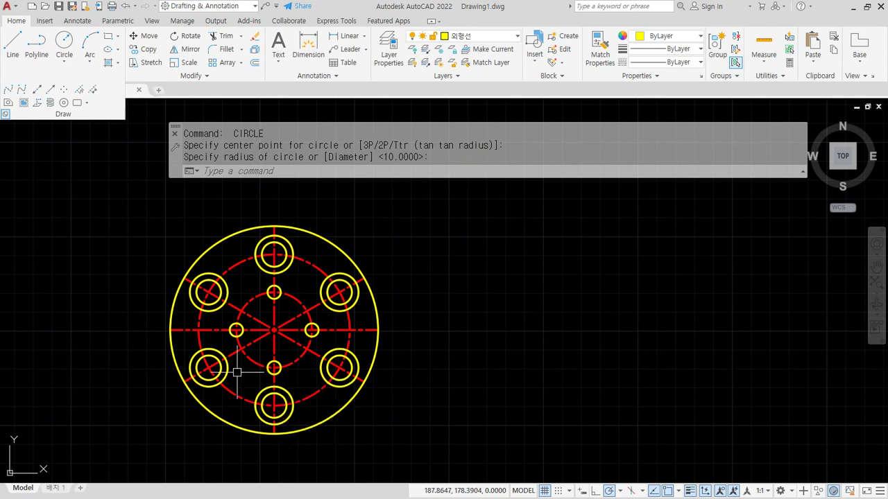
# Draw four practice rays from one common start point, one horizontal to the right and three fanning out above it
pyautogui.write('z')
pyautogui.press('Return')
pyautogui.write('a')
pyautogui.press('Return')
pyautogui.write('ray')
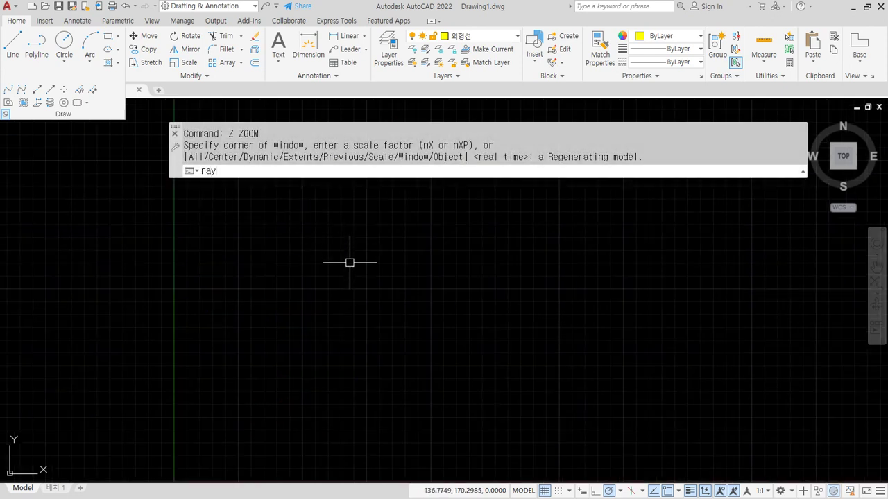
pyautogui.press('Return')
pyautogui.click(386, 288)
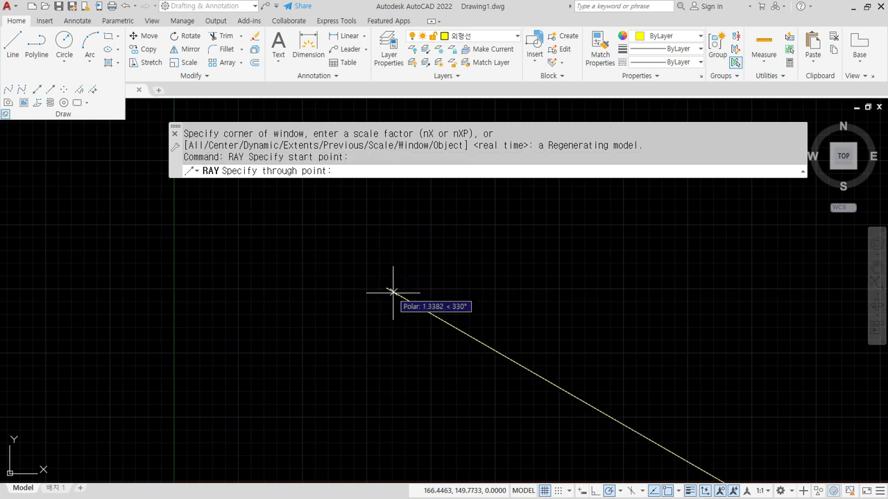
pyautogui.click(478, 288)
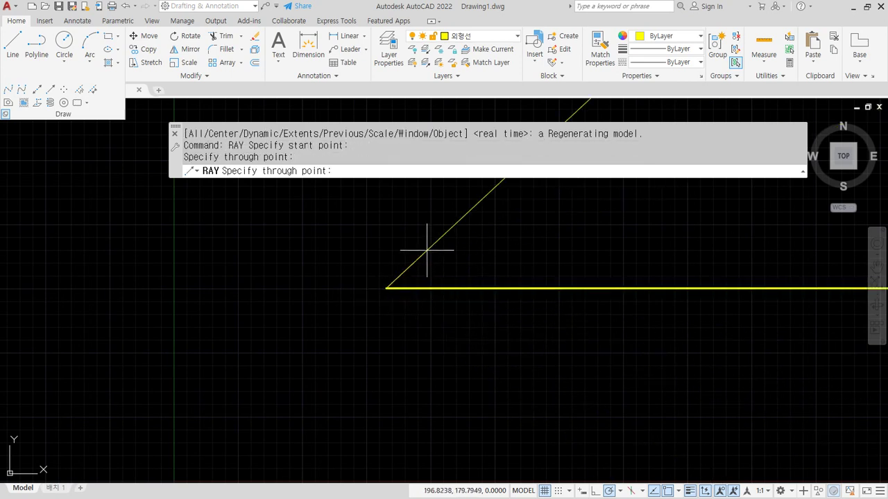
pyautogui.click(404, 241)
pyautogui.click(360, 250)
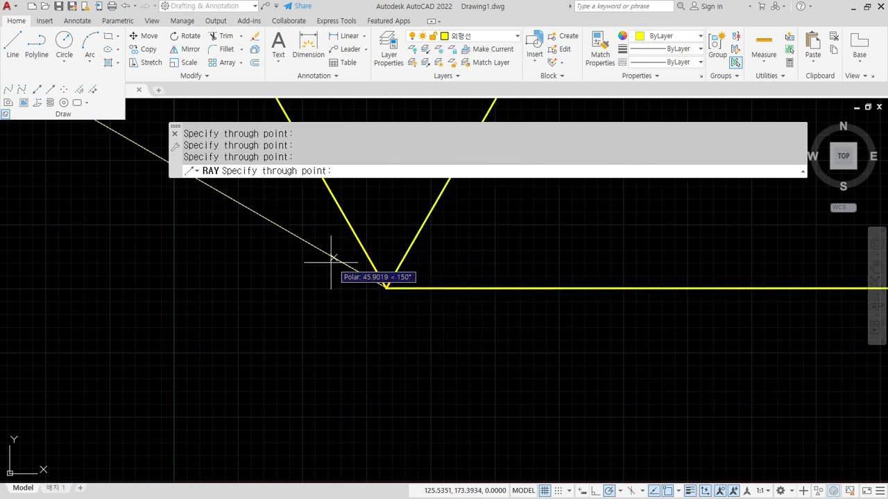
pyautogui.click(320, 260)
pyautogui.press('Return')
# Switch to the browser to view the reference drawing of the three-arm part, and move its window aside
pyautogui.scroll(3, 373, 312)
pyautogui.scroll(-2, 380, 375)
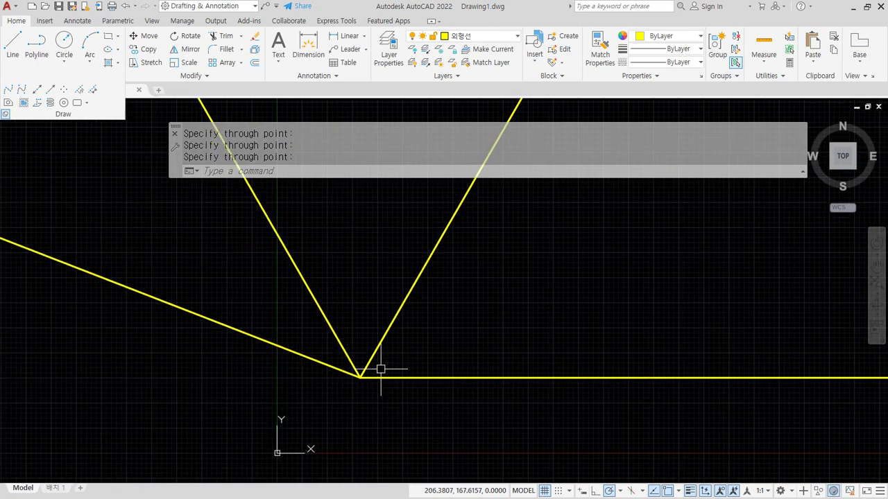
pyautogui.hotkey('alt', 'Tab')
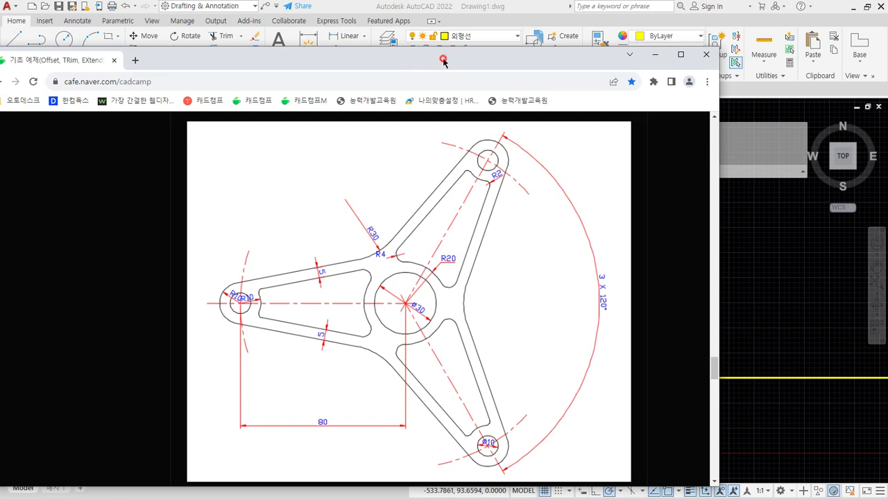
pyautogui.moveTo(443, 61); pyautogui.dragTo(1, 91)
# Erase all four practice rays
pyautogui.click(420, 410)
pyautogui.click(347, 264)
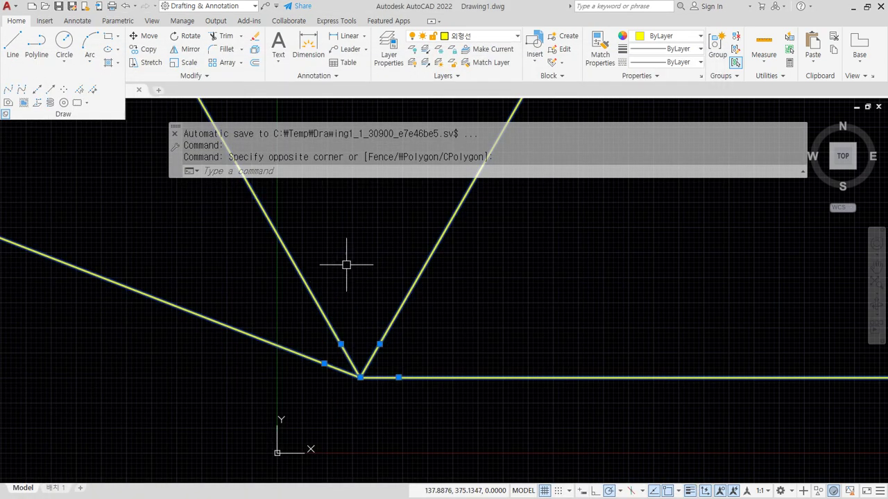
pyautogui.write('e')
pyautogui.press('Return')
# On the 중심선 layer, draw three rays from one point: horizontal to the left, at 60°, and freehand toward the lower right
pyautogui.click(472, 36)
pyautogui.click(465, 103)
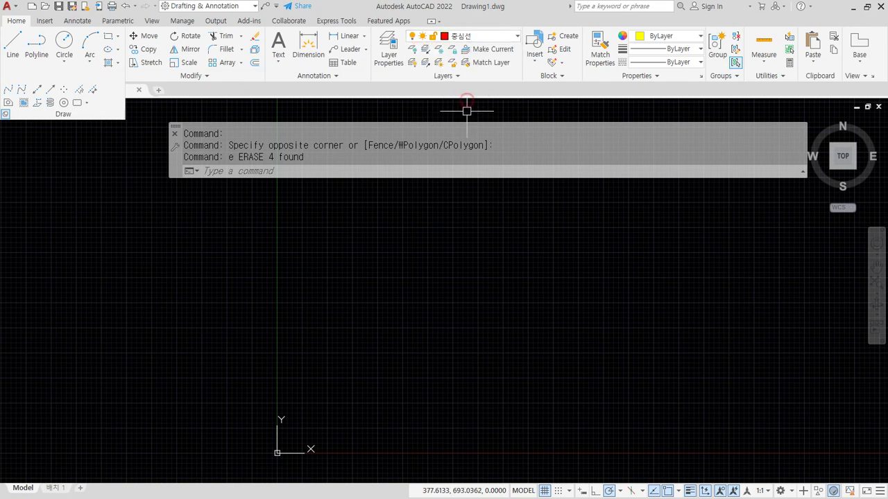
pyautogui.write('ray')
pyautogui.press('Return')
pyautogui.click(445, 300)
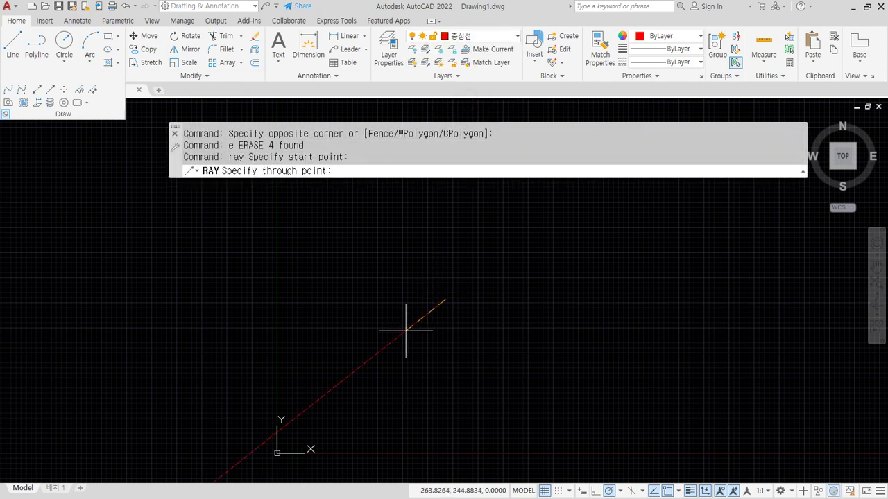
pyautogui.click(389, 299)
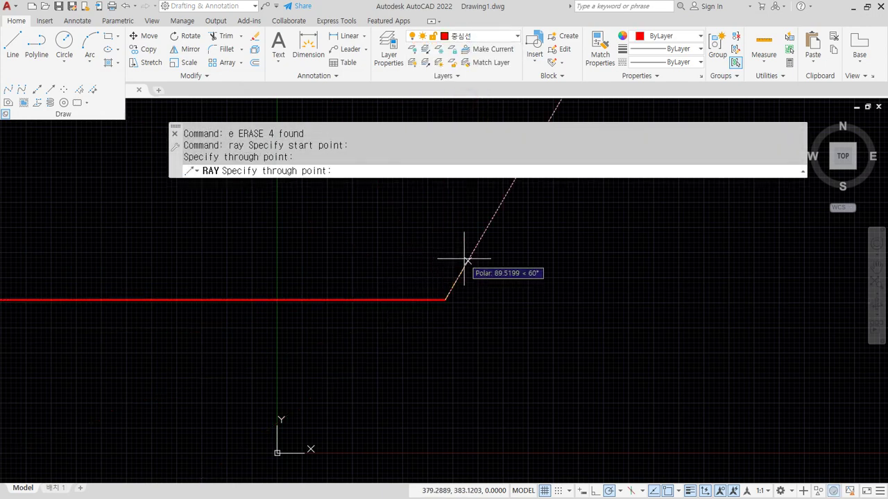
pyautogui.click(466, 260)
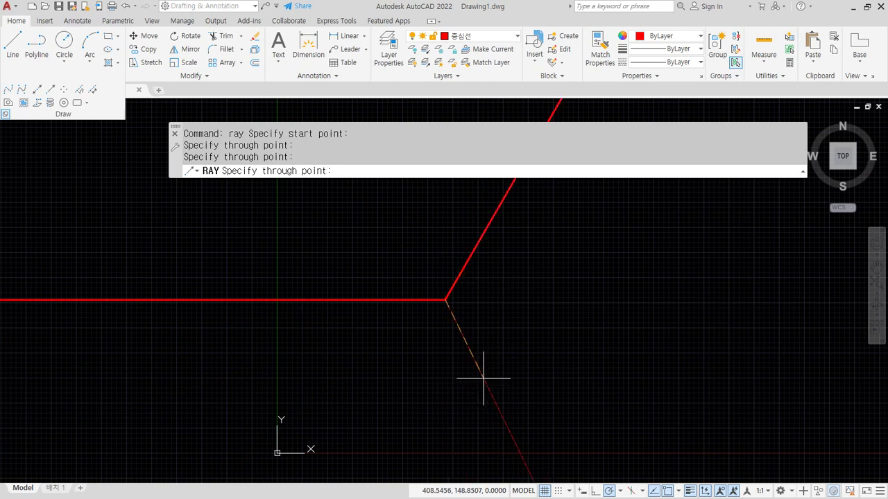
pyautogui.click(481, 375)
pyautogui.press('Return')
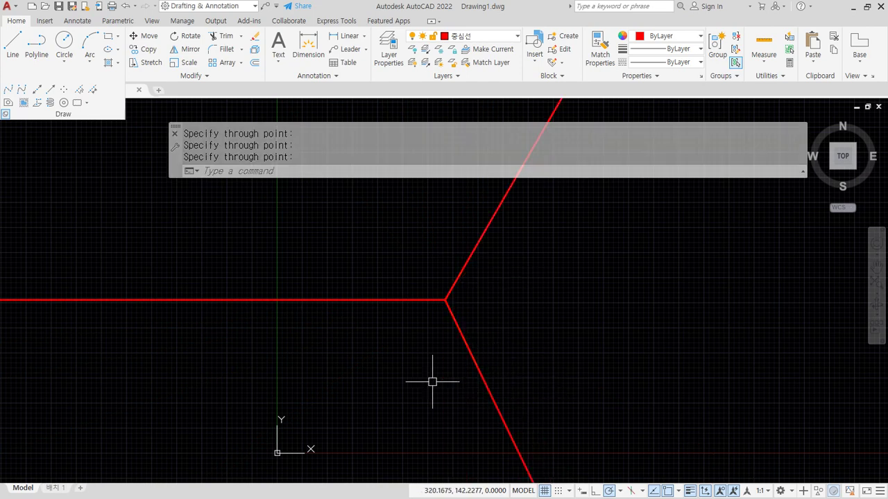
pyautogui.scroll(3, 518, 285)
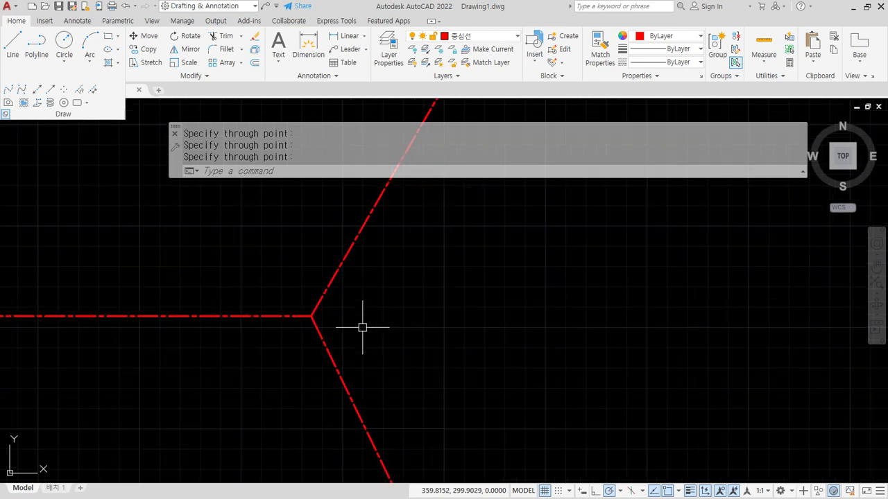
pyautogui.moveTo(381, 343); pyautogui.dragTo(394, 306, button='middle')
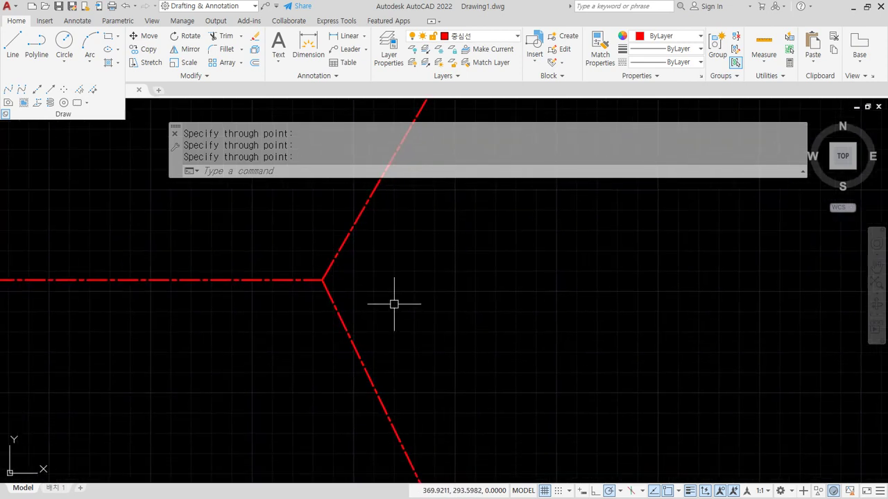
# Make the 외형선 layer current and draw a diameter 30 circle centred on the rays' common start point
pyautogui.click(486, 39)
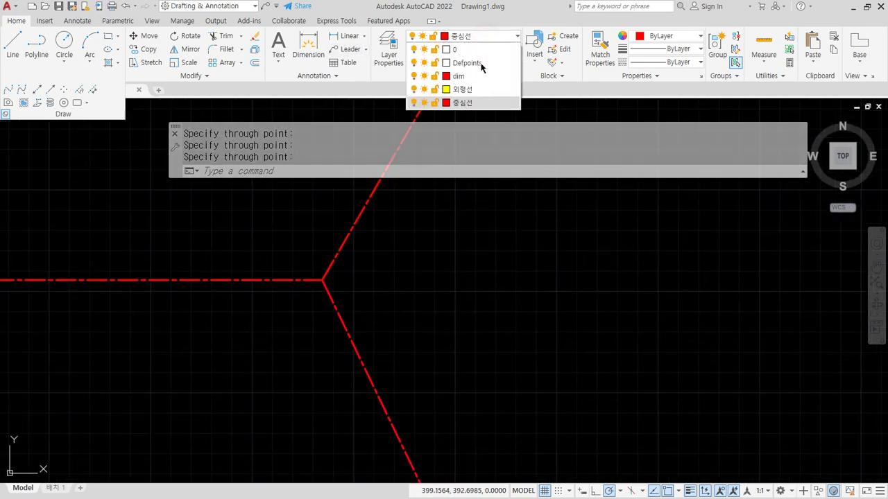
pyautogui.click(472, 91)
pyautogui.write('c')
pyautogui.press('Return')
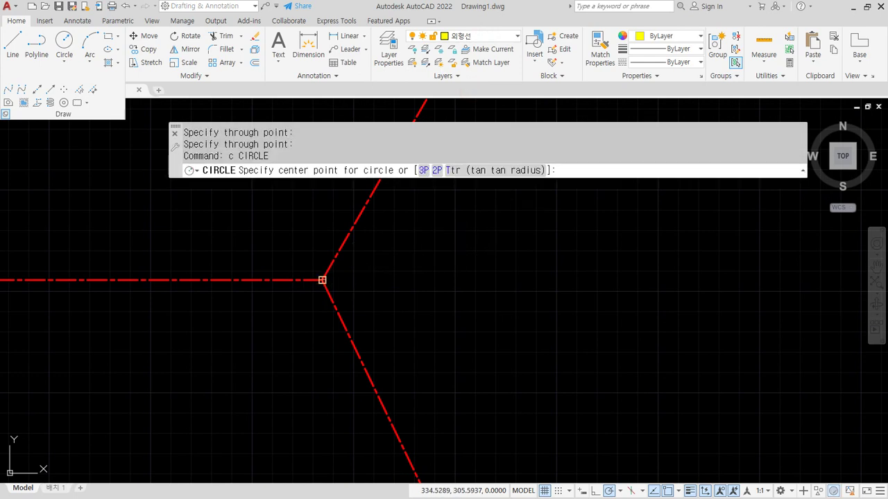
pyautogui.click(322, 280)
pyautogui.write('d')
pyautogui.press('Return')
pyautogui.write('30')
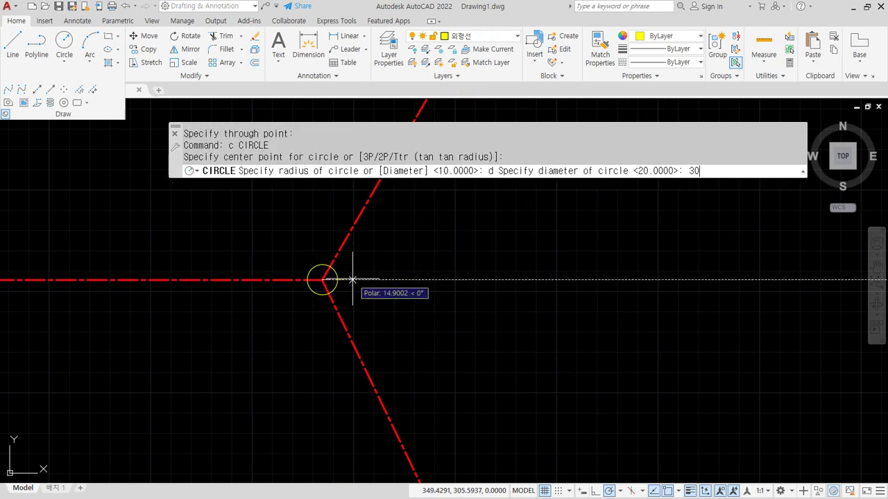
pyautogui.press('Return')
# Draw a concentric radius 20 circle around the diameter 30 circle
pyautogui.write('c')
pyautogui.press('Return')
pyautogui.click(322, 280)
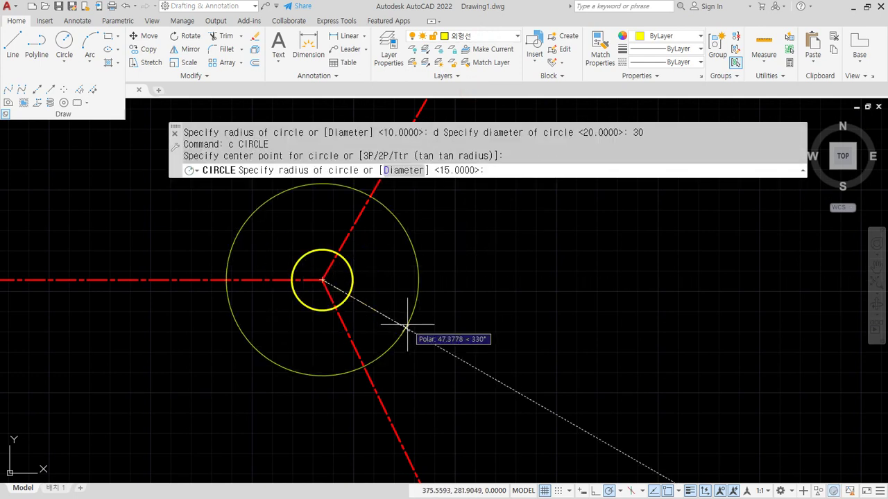
pyautogui.write('20')
pyautogui.press('Return')
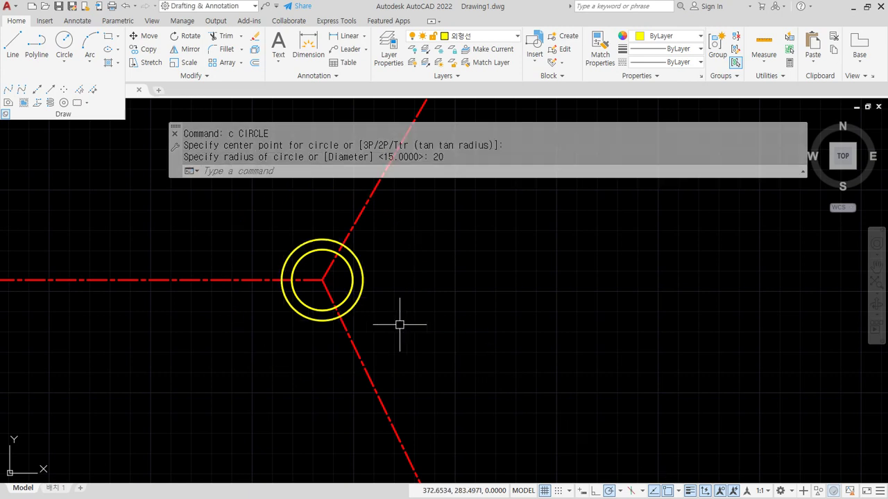
# Draw a concentric radius 80 circle and match its properties to the horizontal centre line
pyautogui.write('c')
pyautogui.press('Return')
pyautogui.click(322, 280)
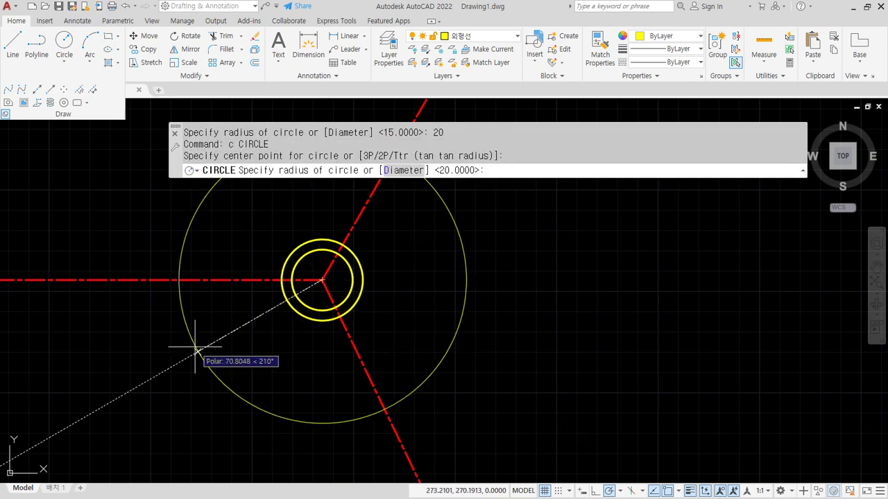
pyautogui.write('80')
pyautogui.press('Return')
pyautogui.write('ma')
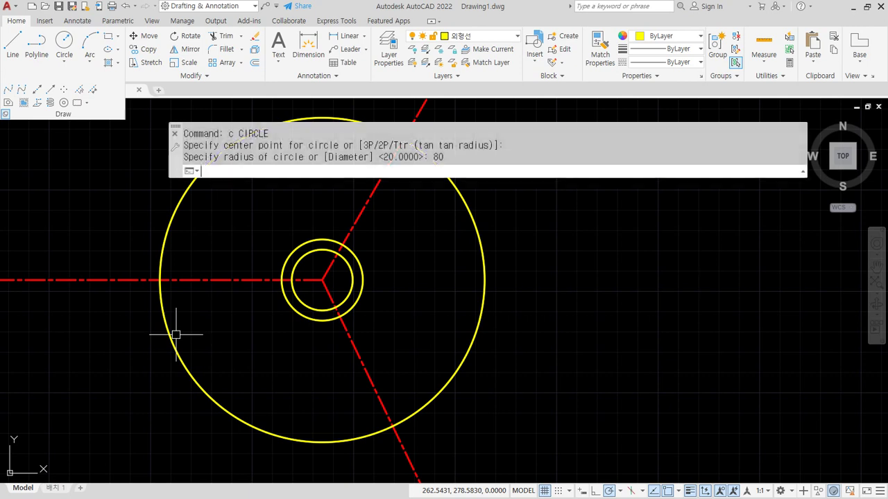
pyautogui.press('Return')
pyautogui.click(189, 280)
pyautogui.click(164, 312)
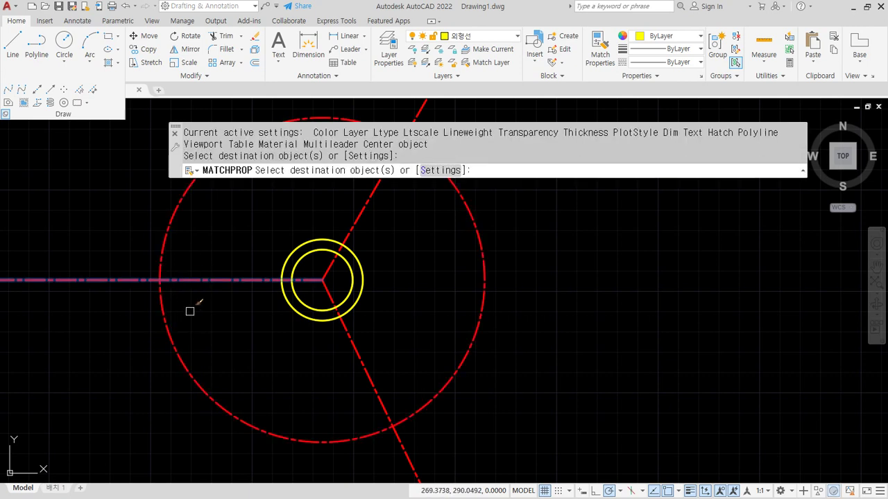
pyautogui.press('Return')
# Draw a diameter 10 circle where the horizontal ray crosses the radius 80 circle
pyautogui.write('c')
pyautogui.press('Return')
pyautogui.click(160, 280)
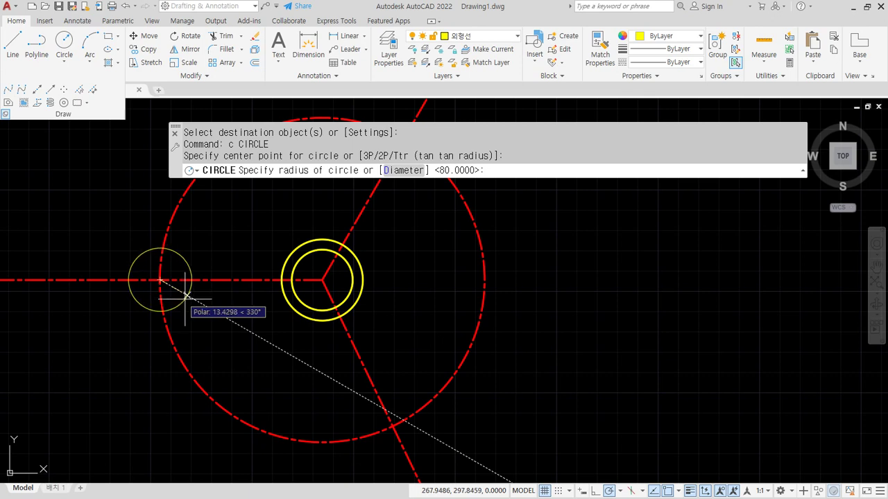
pyautogui.write('d')
pyautogui.press('Return')
pyautogui.write('10')
pyautogui.press('Return')
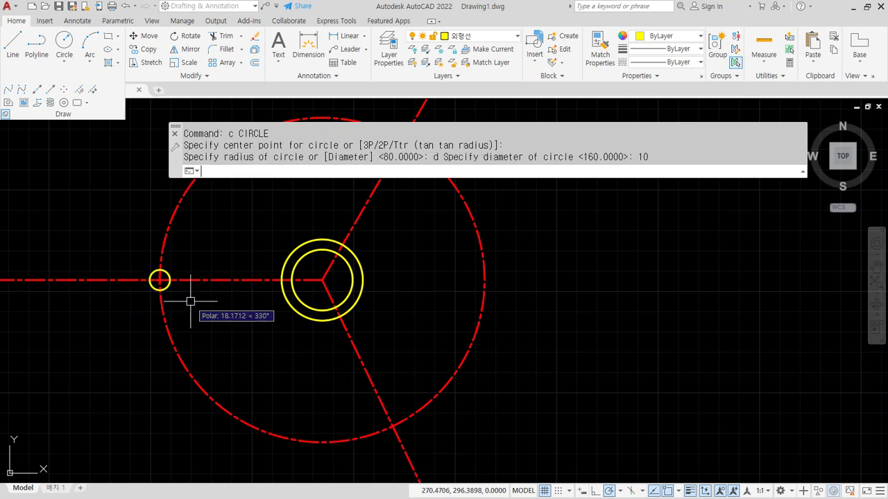
# Draw diameter 10 circles where the lower right and upper right rays cross the radius 80 circle
pyautogui.press('Return')
pyautogui.click(393, 426)
pyautogui.press('Return')
pyautogui.moveTo(419, 243); pyautogui.dragTo(396, 301, button='middle')
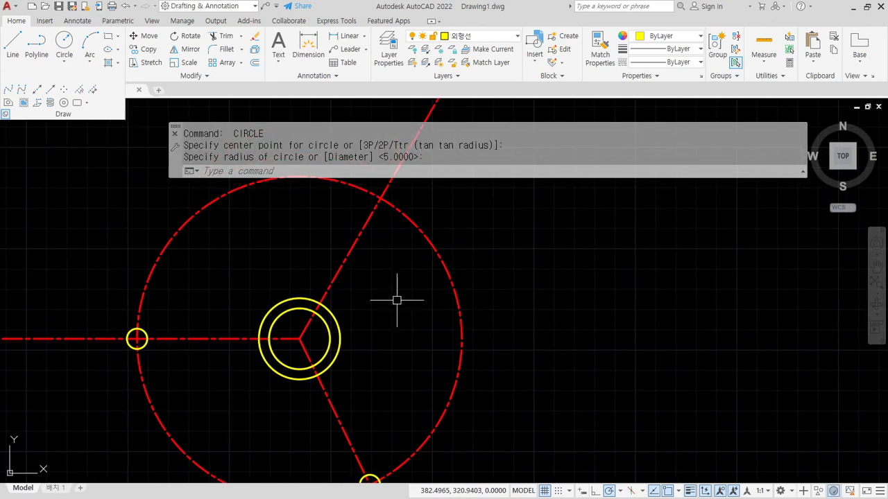
pyautogui.press('Return')
pyautogui.click(380, 198)
pyautogui.press('Return')
# Draw a concentric radius 10 circle around the left diameter 10 hole
pyautogui.write('c')
pyautogui.press('Return')
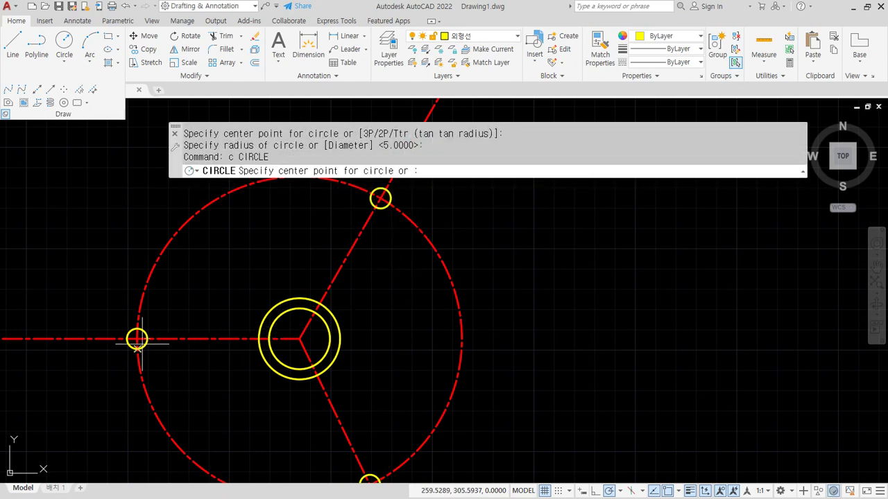
pyautogui.click(136, 339)
pyautogui.write('10')
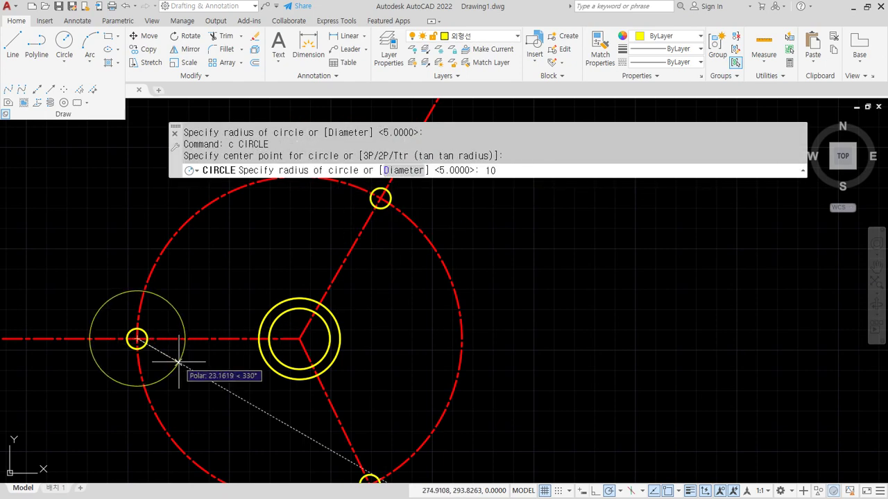
pyautogui.press('Return')
# Draw concentric radius 10 circles around the lower right and upper right diameter 10 holes
pyautogui.moveTo(298, 397); pyautogui.dragTo(252, 323, button='middle')
pyautogui.press('Return')
pyautogui.click(324, 411)
pyautogui.press('Return')
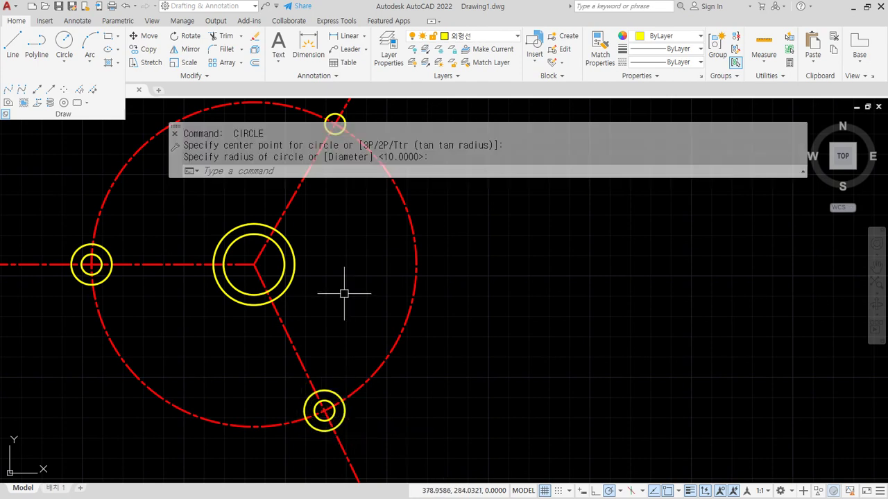
pyautogui.moveTo(342, 182); pyautogui.dragTo(328, 311, button='middle')
pyautogui.press('Return')
pyautogui.click(322, 253)
pyautogui.press('Return')
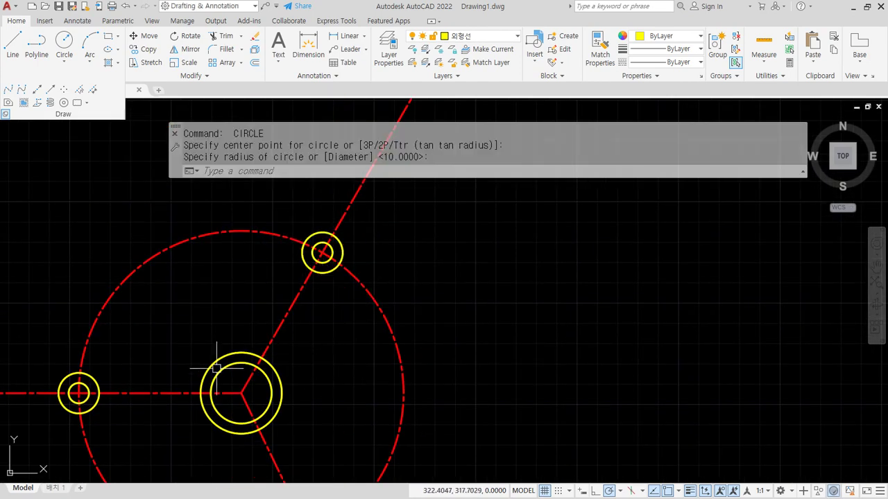
# Draw a line above the horizontal axis, tangent to the left diameter 10 circle and the radius 20 hub circle
pyautogui.scroll(-2, 229, 337)
pyautogui.scroll(2, 195, 346)
pyautogui.moveTo(138, 376)
pyautogui.mouseDown(button='middle')
pyautogui.moveTo(182, 302)
pyautogui.moveTo(226, 293)
pyautogui.mouseUp(button='middle')
pyautogui.scroll(4, 182, 302)
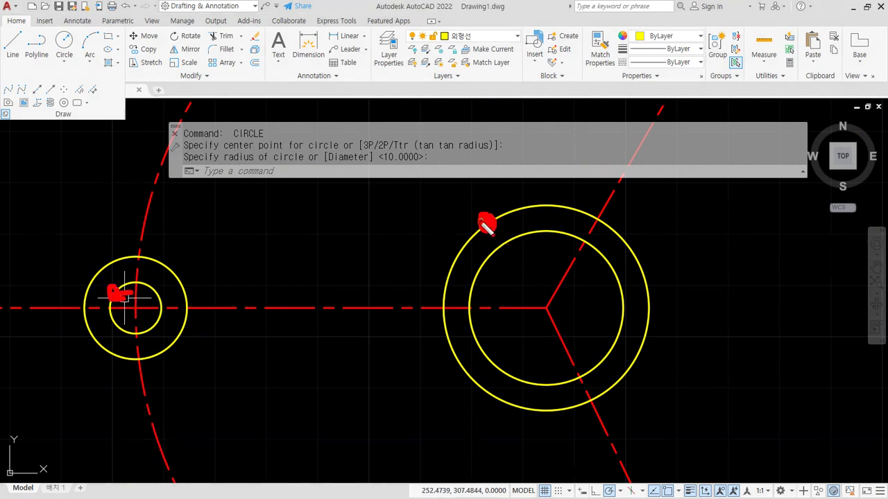
pyautogui.write('l')
pyautogui.press('Return')
pyautogui.keyDown('shift'); pyautogui.rightClick(294, 216); pyautogui.keyUp('shift')
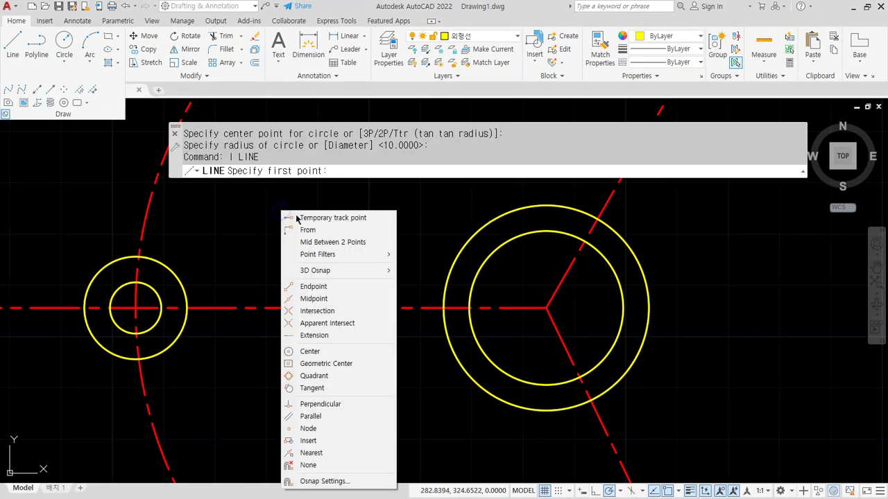
pyautogui.click(312, 388)
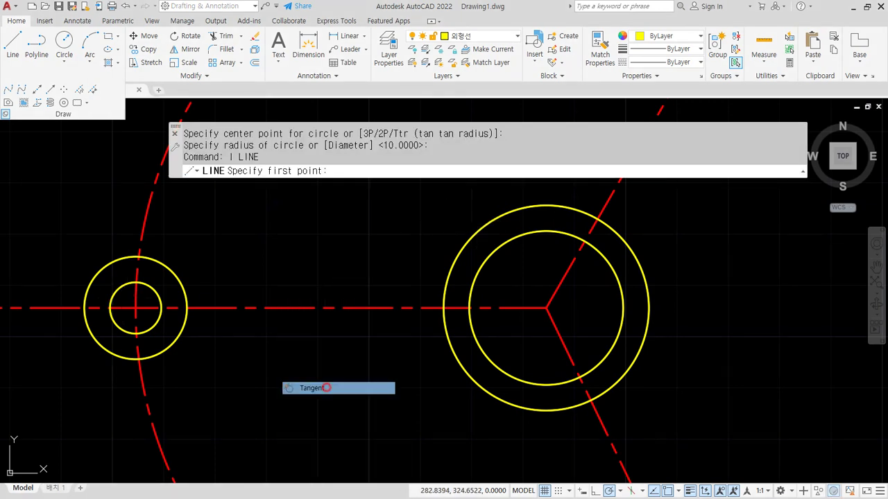
pyautogui.click(124, 286)
pyautogui.keyDown('shift'); pyautogui.rightClick(309, 222); pyautogui.keyUp('shift')
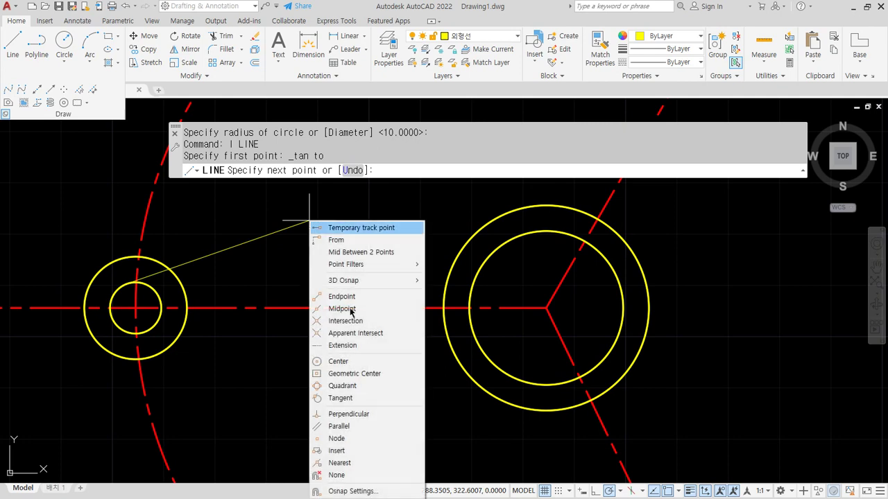
pyautogui.click(332, 398)
pyautogui.click(470, 231)
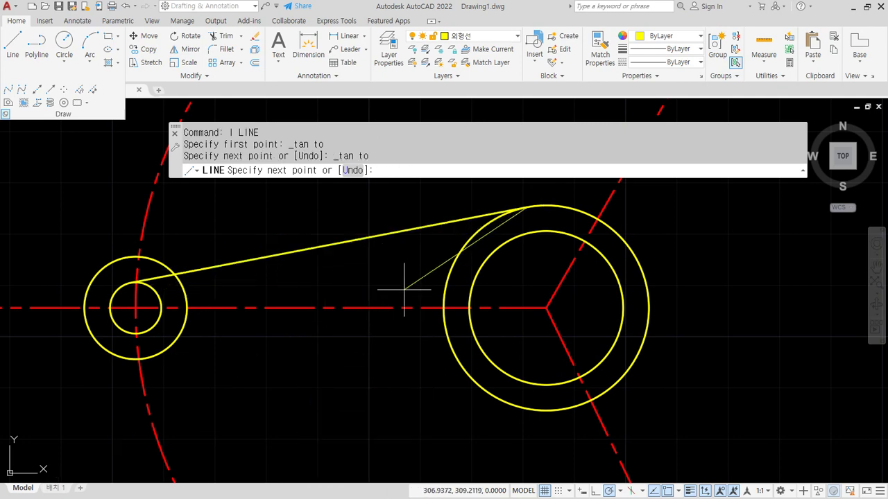
pyautogui.press('Return')
# Draw a line below the horizontal axis, tangent to the left diameter 10 circle and the radius 20 hub circle
pyautogui.press('Return')
pyautogui.keyDown('shift'); pyautogui.rightClick(312, 208); pyautogui.keyUp('shift')
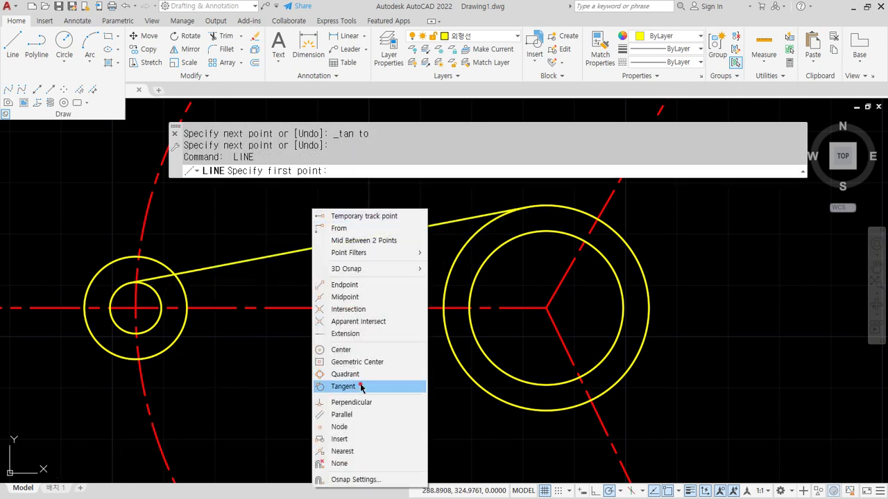
pyautogui.click(360, 386)
pyautogui.click(116, 326)
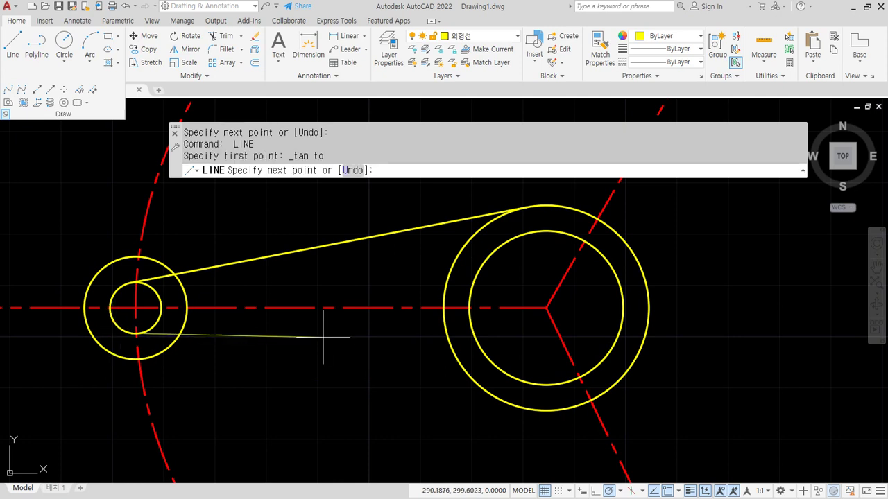
pyautogui.keyDown('shift'); pyautogui.rightClick(323, 337); pyautogui.keyUp('shift')
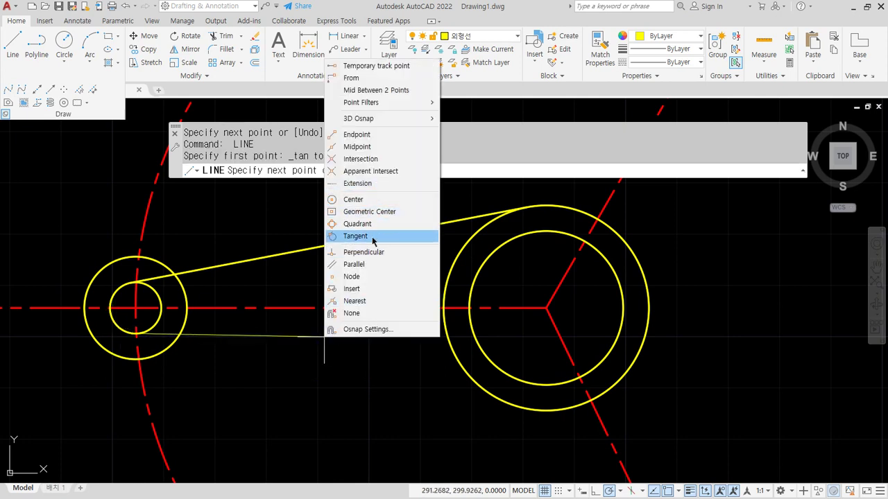
pyautogui.click(367, 236)
pyautogui.click(472, 378)
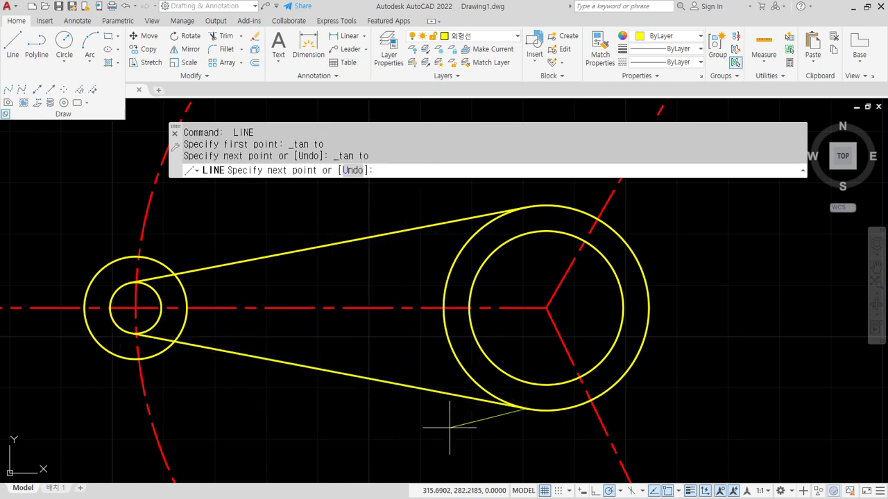
pyautogui.scroll(-5, 453, 425)
pyautogui.press('Return')
# Draw the upper right arm's left edge as a line tangent to its diameter 10 circle and the radius 20 hub circle
pyautogui.scroll(2, 486, 309)
pyautogui.moveTo(518, 291); pyautogui.dragTo(476, 311, button='middle')
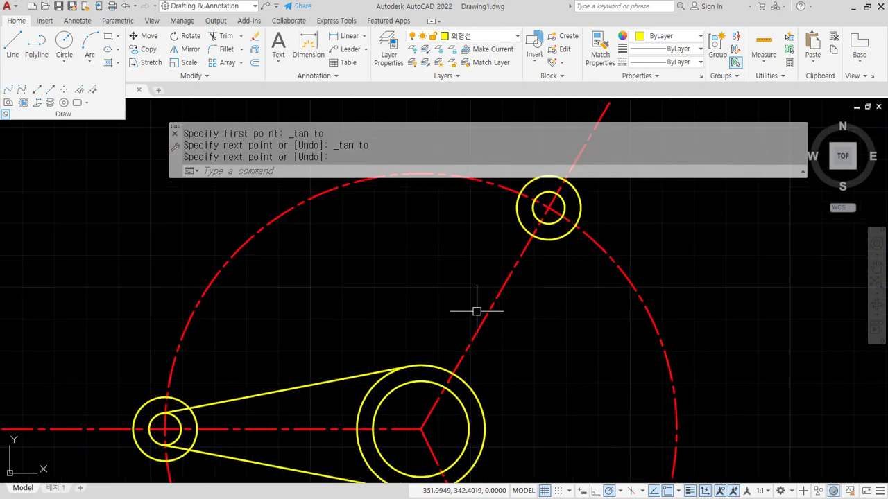
pyautogui.write('l')
pyautogui.press('Return')
pyautogui.scroll(2, 529, 233)
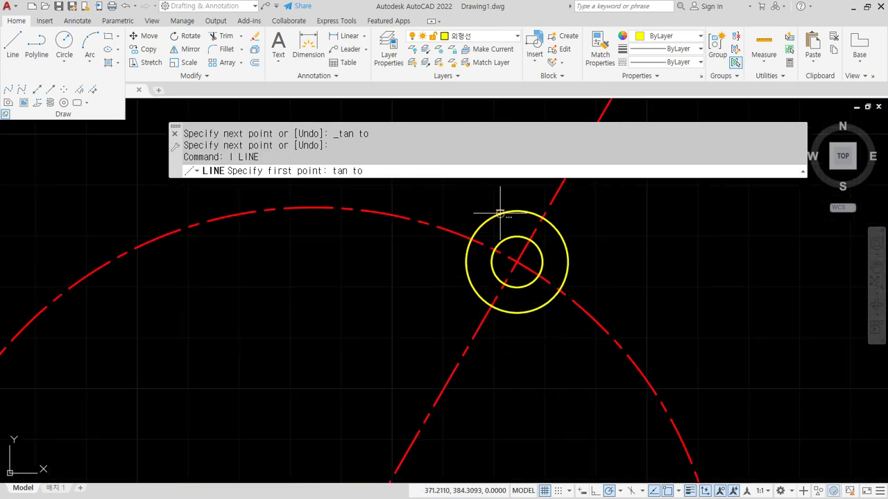
pyautogui.click(508, 236)
pyautogui.write('ta')
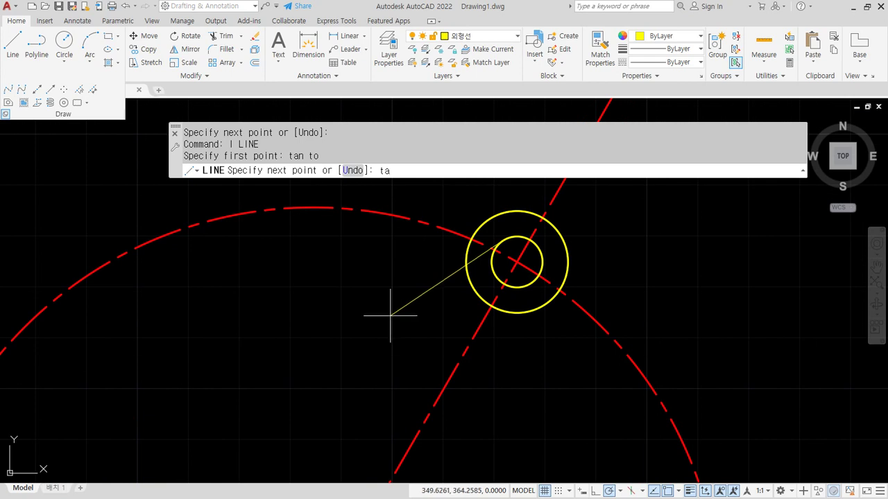
pyautogui.write('n')
pyautogui.press('Return')
pyautogui.moveTo(301, 398); pyautogui.dragTo(301, 223, button='middle')
pyautogui.click(224, 393)
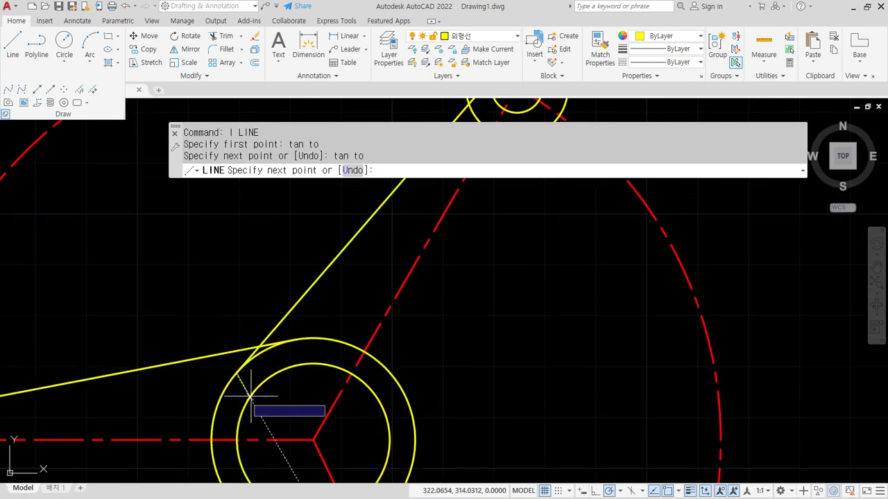
pyautogui.press('Return')
# Draw the upper right arm's right edge as a line tangent to its diameter 10 circle and the radius 20 hub circle
pyautogui.moveTo(249, 396); pyautogui.dragTo(172, 470, button='middle')
pyautogui.press('Return')
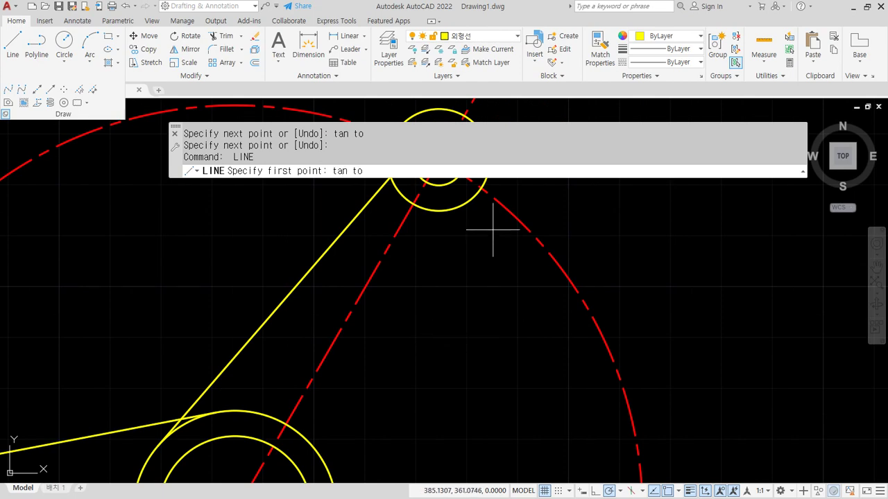
pyautogui.moveTo(491, 158); pyautogui.dragTo(470, 229, button='middle')
pyautogui.click(469, 232)
pyautogui.moveTo(376, 415); pyautogui.dragTo(367, 257, button='middle')
pyautogui.moveTo(360, 341); pyautogui.dragTo(411, 278, button='middle')
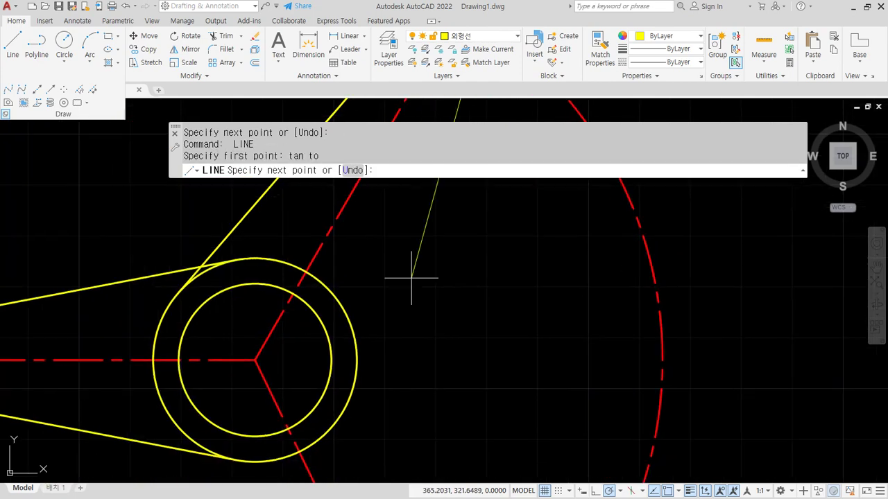
pyautogui.write('tan')
pyautogui.press('Return')
pyautogui.click(353, 388)
pyautogui.press('Return')
# Draw the lower right arm's right edge as a line tangent to the radius 20 hub circle and its diameter 10 circle
pyautogui.press('Return')
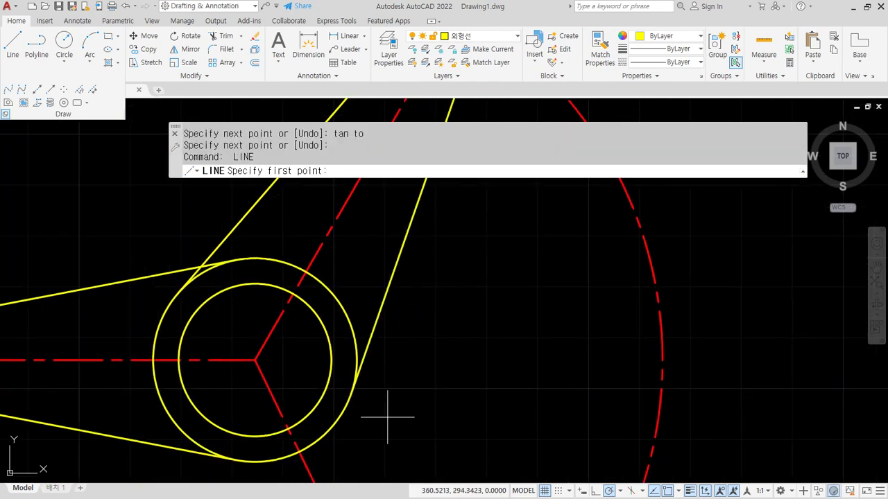
pyautogui.click(354, 312)
pyautogui.moveTo(409, 430); pyautogui.dragTo(411, 305, button='middle')
pyautogui.moveTo(434, 422); pyautogui.dragTo(434, 385, button='middle')
pyautogui.write('tan')
pyautogui.press('Return')
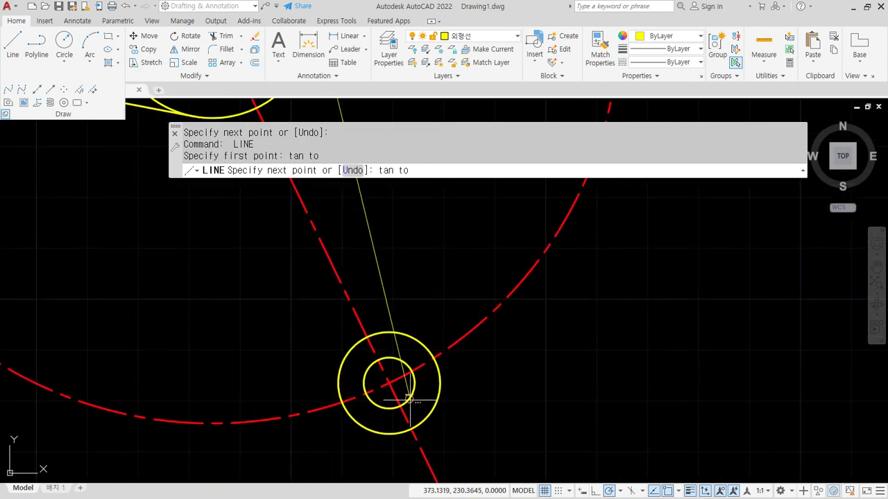
pyautogui.click(414, 380)
pyautogui.press('Return')
# Draw the lower right arm's left edge as a line tangent to its diameter 10 circle and the radius 20 hub circle
pyautogui.press('Return')
pyautogui.write('t')
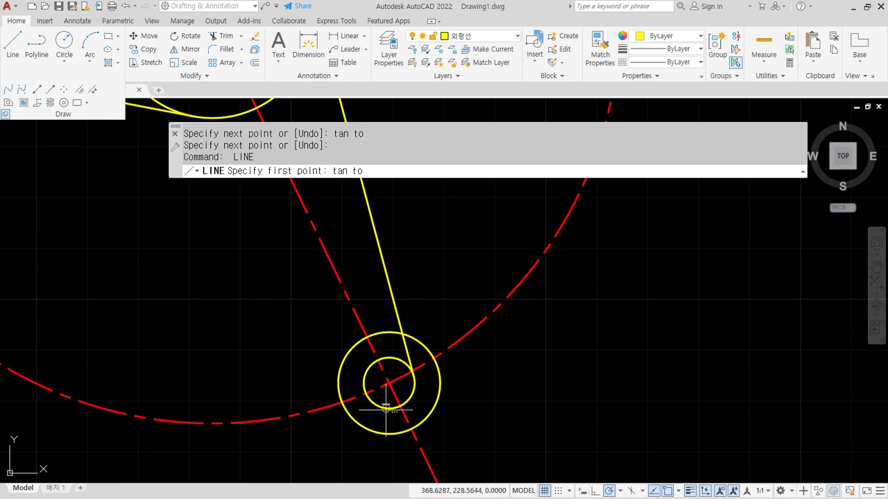
pyautogui.click(386, 408)
pyautogui.moveTo(153, 216); pyautogui.dragTo(245, 393, button='middle')
pyautogui.write('tan')
pyautogui.press('Return')
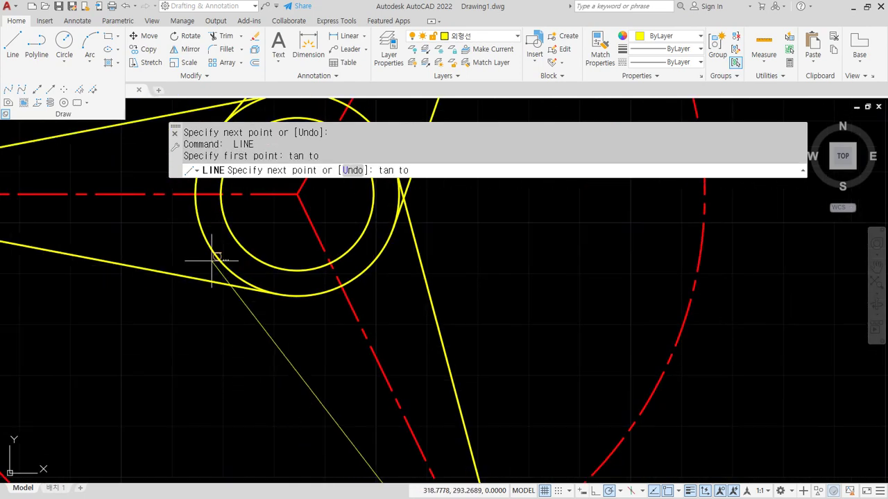
# Finish the lower arm's left edge line with its endpoint tangent to the hub's outer circle
pyautogui.click(192, 252)
pyautogui.press('Return')
pyautogui.scroll(-4, 178, 358)
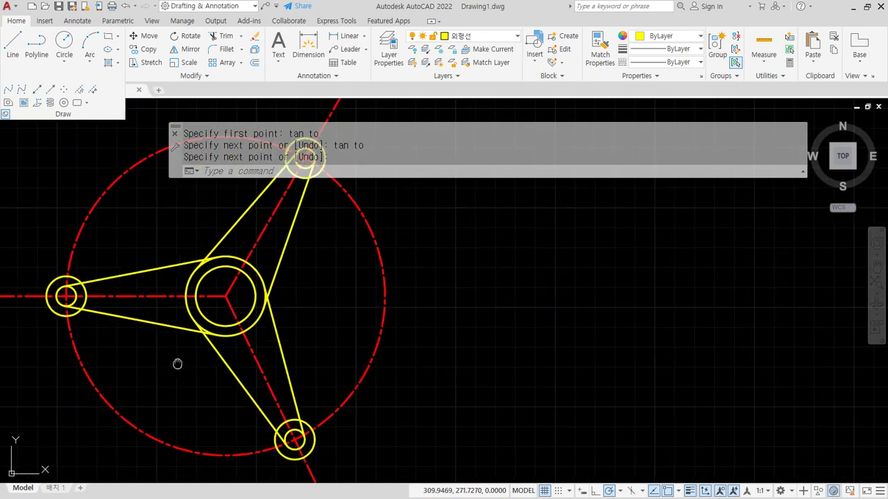
pyautogui.moveTo(178, 363); pyautogui.dragTo(247, 390, button='middle')
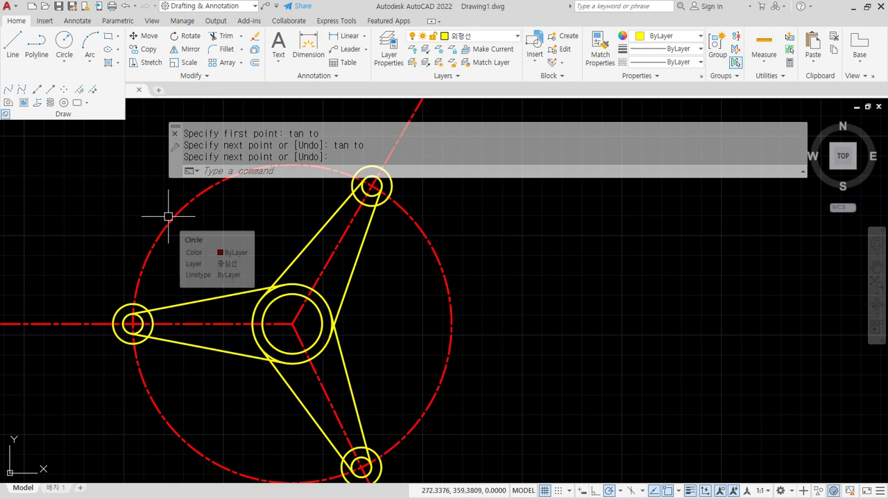
# Offset both tangent edge lines of the left arm outward by 5
pyautogui.write('o')
pyautogui.press('Return')
pyautogui.write('5')
pyautogui.press('Return')
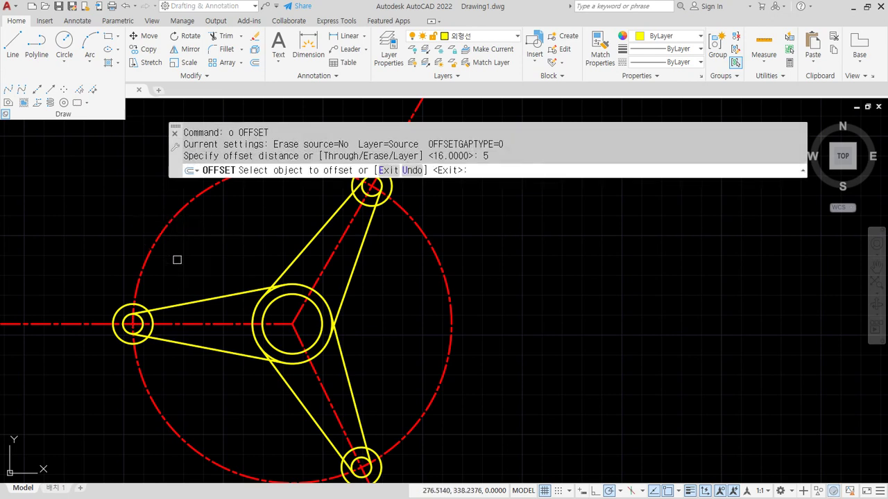
pyautogui.click(187, 299)
pyautogui.click(190, 273)
pyautogui.click(186, 346)
pyautogui.click(175, 379)
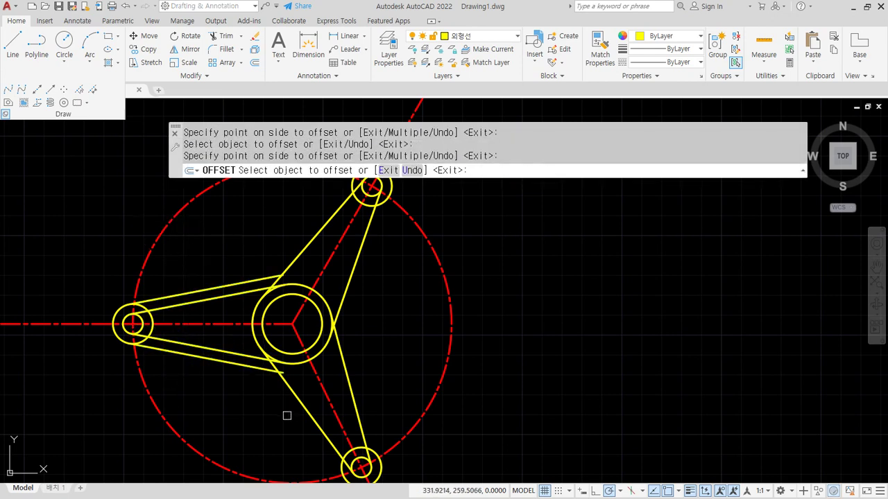
# Offset the edge lines of the lower and upper arms outward by the same distance of 5
pyautogui.click(298, 405)
pyautogui.click(244, 415)
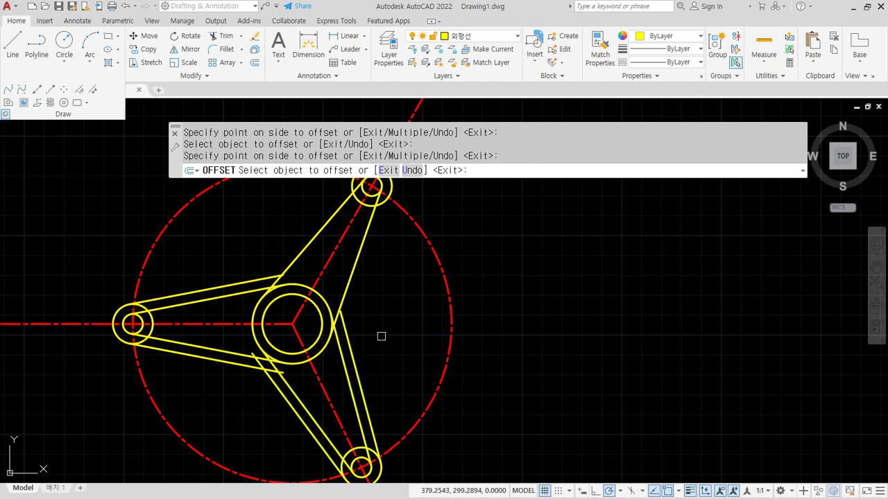
pyautogui.click(352, 280)
pyautogui.click(354, 275)
pyautogui.click(325, 232)
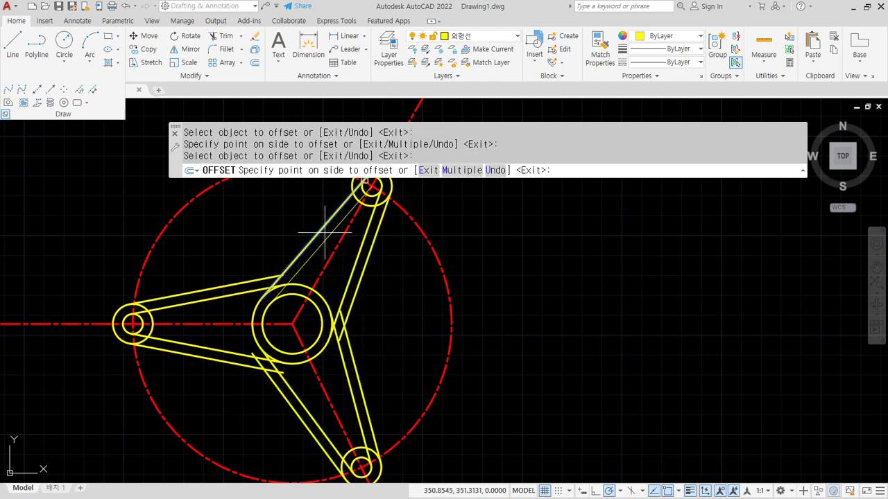
pyautogui.click(271, 203)
pyautogui.press('Escape')
# Draw a tan-tan-radius circle of radius 30 touching the facing outer offset lines of the left and upper arms
pyautogui.scroll(5, 251, 290)
pyautogui.moveTo(251, 289); pyautogui.dragTo(326, 289, button='middle')
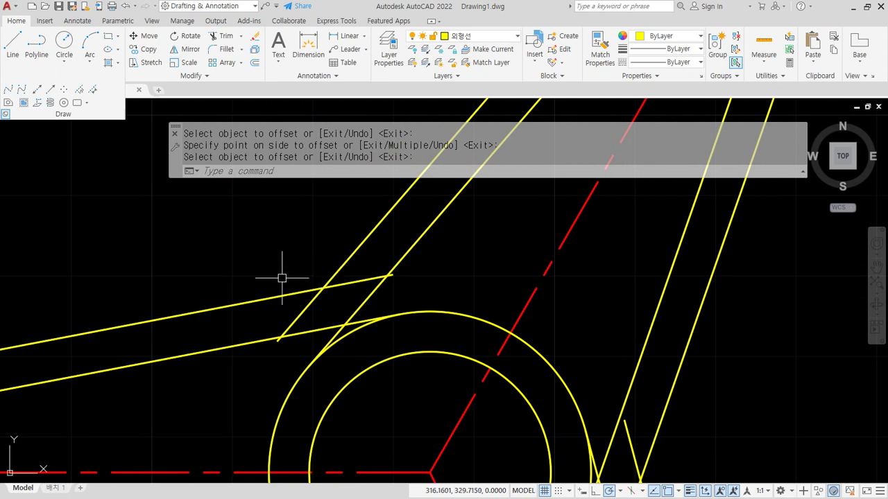
pyautogui.write('c')
pyautogui.press('Return')
pyautogui.write('t')
pyautogui.press('Return')
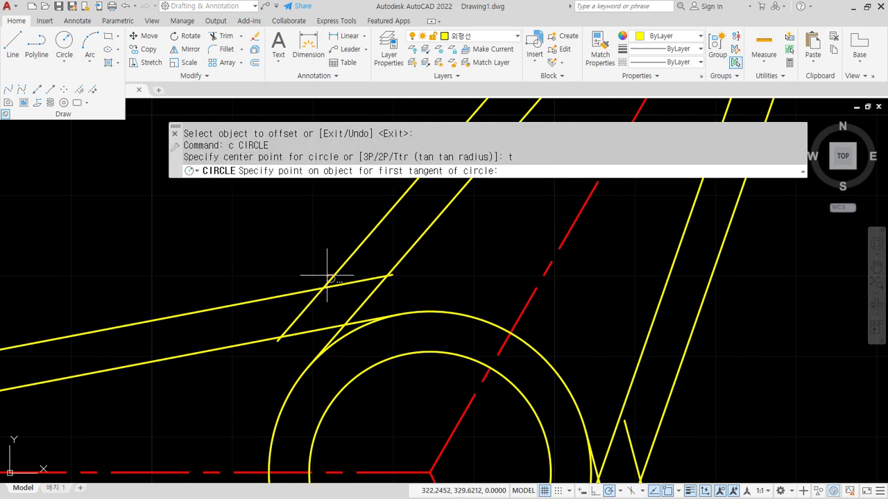
pyautogui.click(326, 287)
pyautogui.click(263, 299)
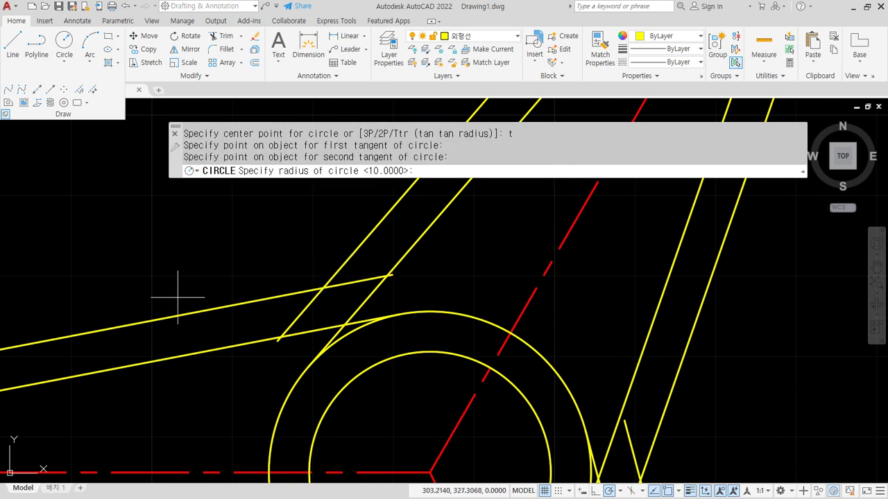
pyautogui.write('30')
pyautogui.press('Return')
# Trim the circle to the corner arc between the left and upper arms, and cut the offset lines back to it
pyautogui.write('tr')
pyautogui.press('Return')
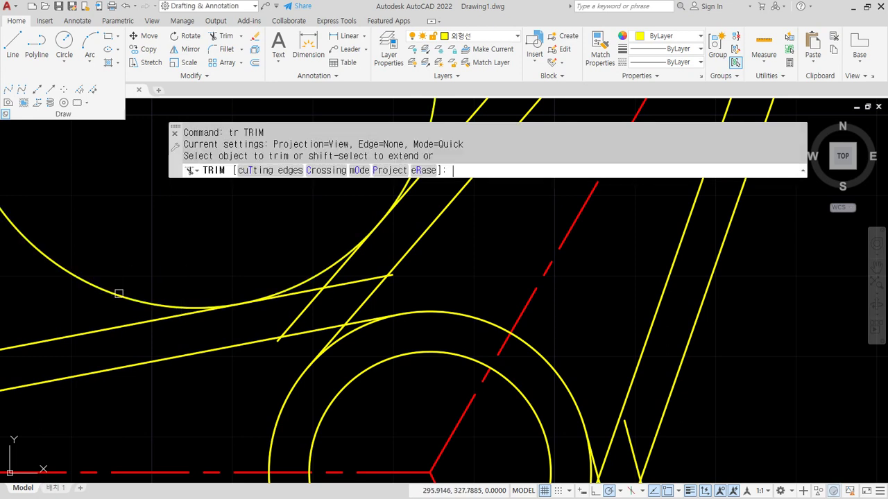
pyautogui.click(365, 297)
pyautogui.click(374, 284)
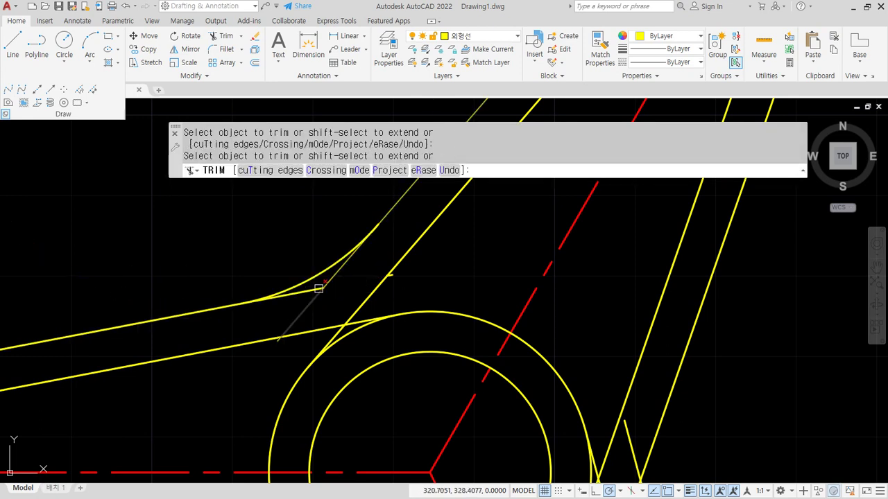
pyautogui.moveTo(273, 337)
pyautogui.mouseDown()
pyautogui.moveTo(283, 337)
pyautogui.moveTo(295, 312)
pyautogui.mouseUp()
# Erase the two leftover line stubs between the upper-left corner arc and the hub
pyautogui.click(374, 264)
pyautogui.click(431, 289)
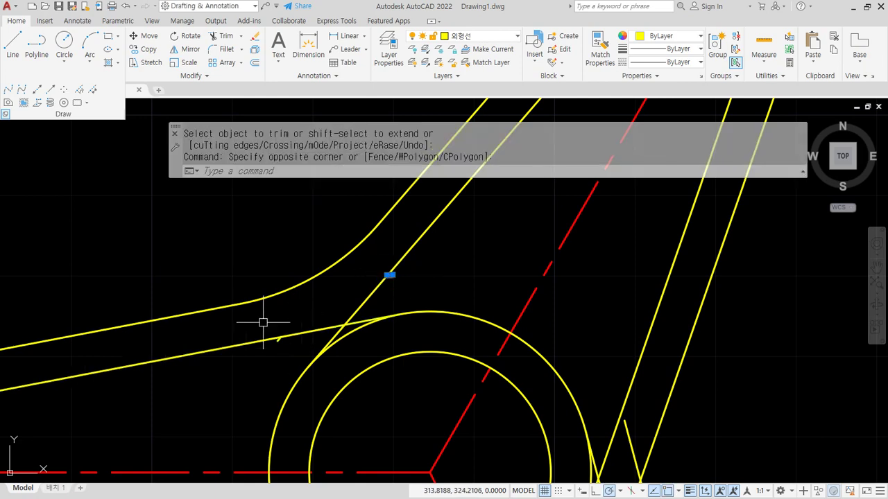
pyautogui.click(261, 321)
pyautogui.click(287, 361)
pyautogui.write('e')
pyautogui.press('Return')
# Draw a radius 30 circle tangent to the facing outer offset lines of the left and lower arms
pyautogui.scroll(-2, 286, 378)
pyautogui.moveTo(317, 406); pyautogui.dragTo(234, 150, button='middle')
pyautogui.write('c')
pyautogui.press('Return')
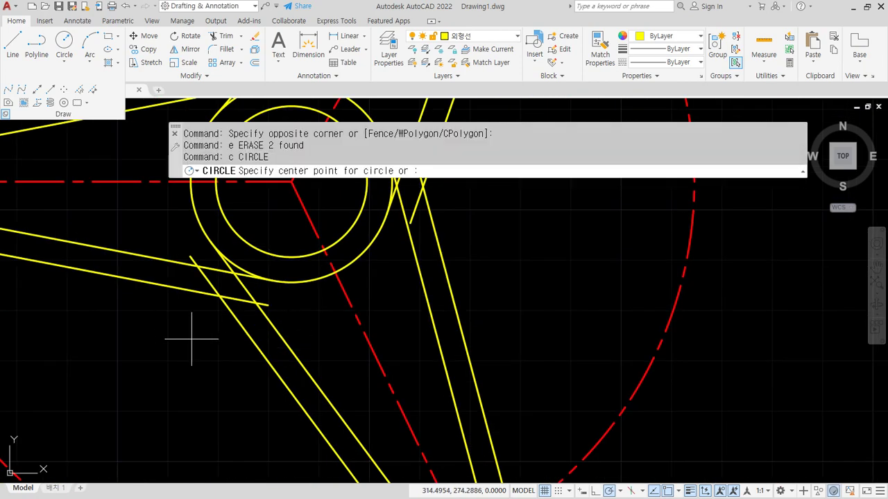
pyautogui.write('t')
pyautogui.press('Return')
pyautogui.click(249, 338)
pyautogui.click(163, 288)
pyautogui.press('Return')
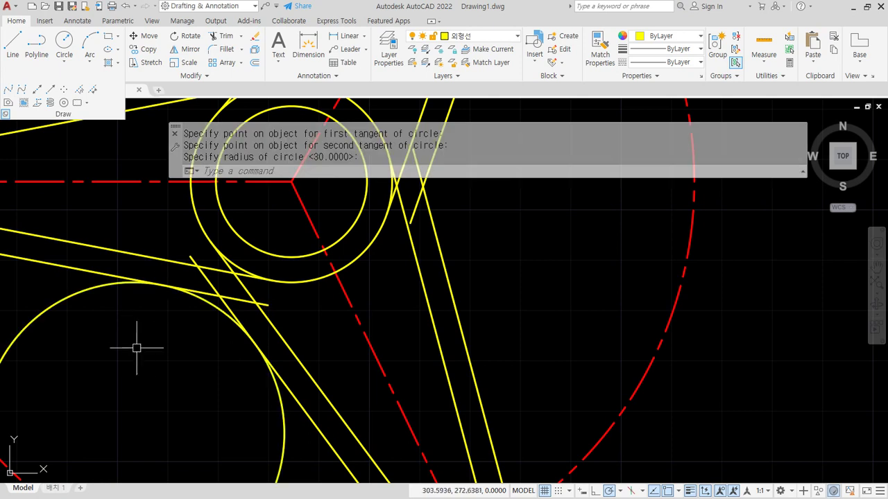
# Trim the lower-left circle to a corner arc and remove the offset line ends that run past it
pyautogui.write('tr')
pyautogui.press('Return')
pyautogui.click(141, 289)
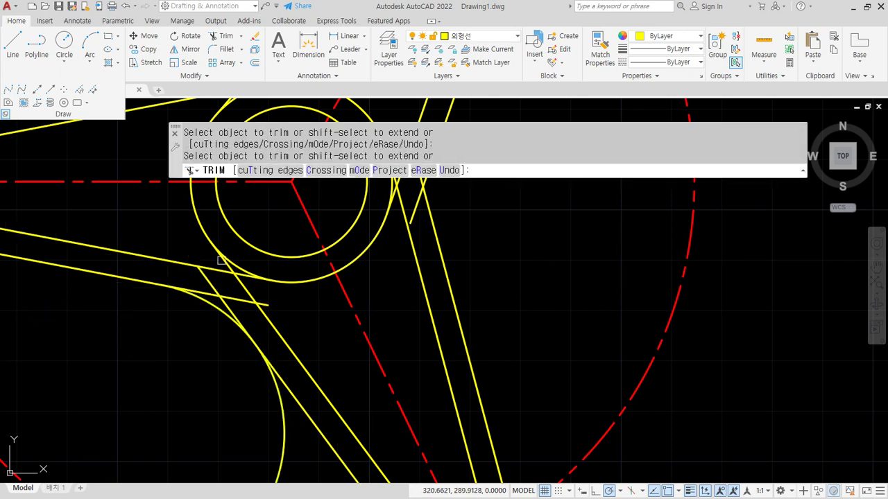
pyautogui.click(218, 290)
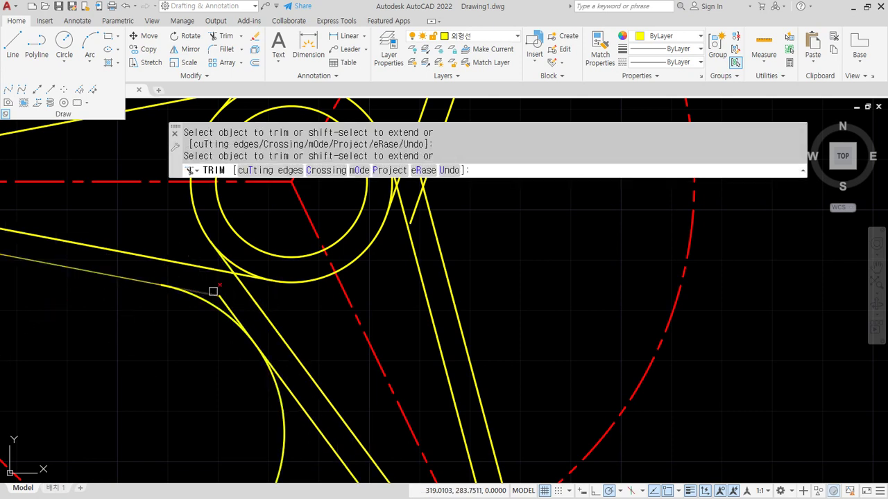
pyautogui.moveTo(465, 253); pyautogui.dragTo(347, 366, button='middle')
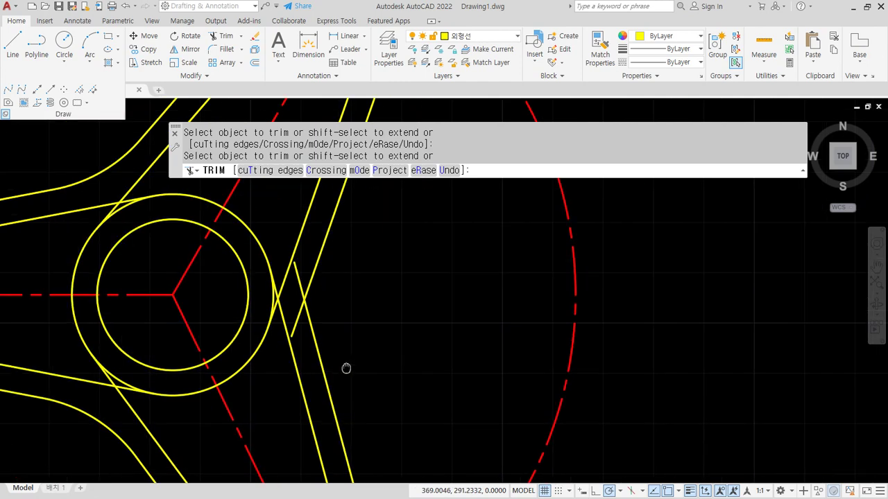
pyautogui.press('Return')
# Draw a radius 30 circle tangent to the outer offset lines of the upper and lower arms, right of the hub
pyautogui.write('c')
pyautogui.press('Return')
pyautogui.write('t')
pyautogui.press('Return')
pyautogui.click(321, 250)
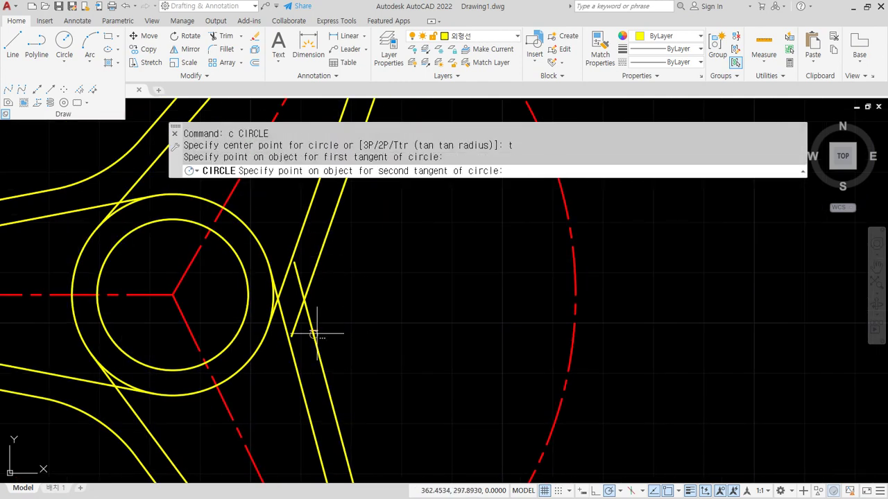
pyautogui.click(316, 339)
pyautogui.press('Return')
pyautogui.write('c')
pyautogui.press('Return')
pyautogui.write('t')
pyautogui.press('Return')
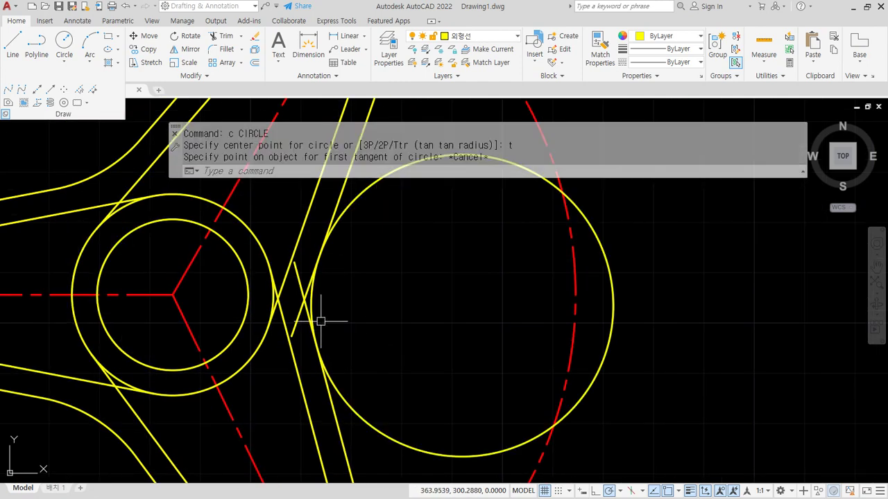
pyautogui.press('Escape')
pyautogui.press('Escape')
# Trim the offset line ends crossing right of the hub and cut the large circle down to its corner arc
pyautogui.write('tr')
pyautogui.press('Return')
pyautogui.click(298, 275)
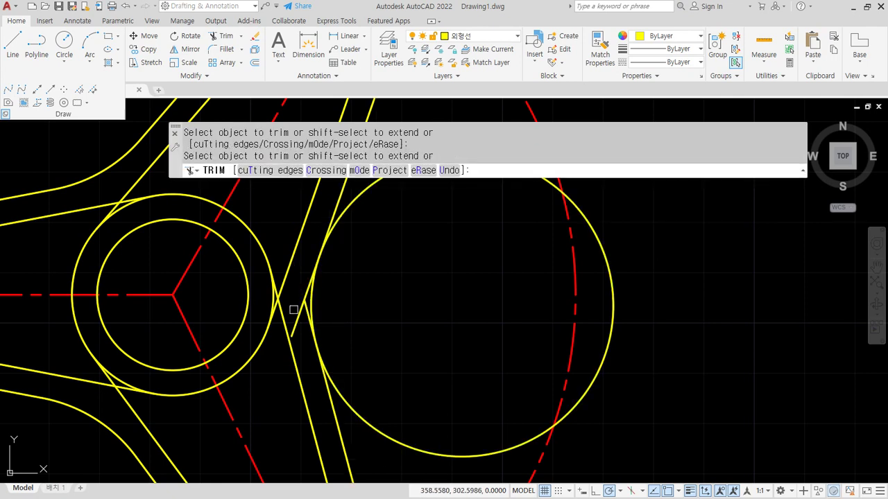
pyautogui.moveTo(287, 305); pyautogui.dragTo(299, 326)
pyautogui.click(397, 417)
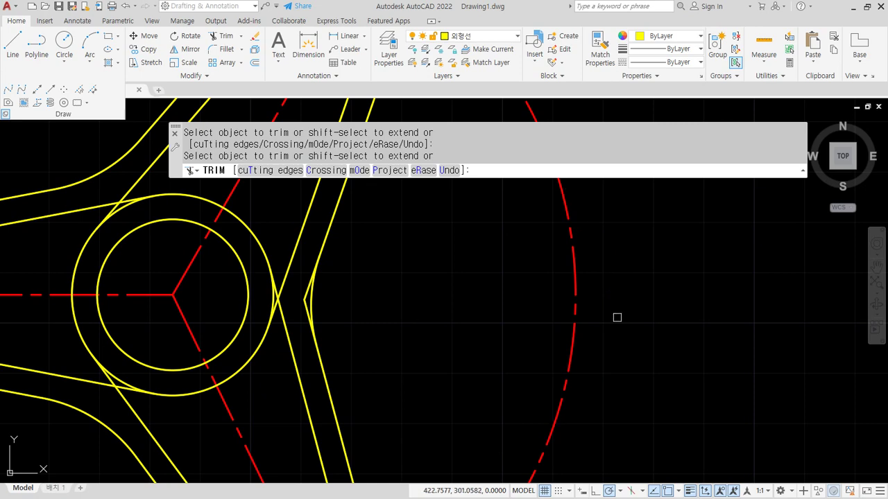
pyautogui.press('Return')
# Trim the centre line overhangs beyond the end circles and the red pitch circle's arcs between the three arms
pyautogui.scroll(-4, 493, 328)
pyautogui.press('Return')
pyautogui.click(296, 468)
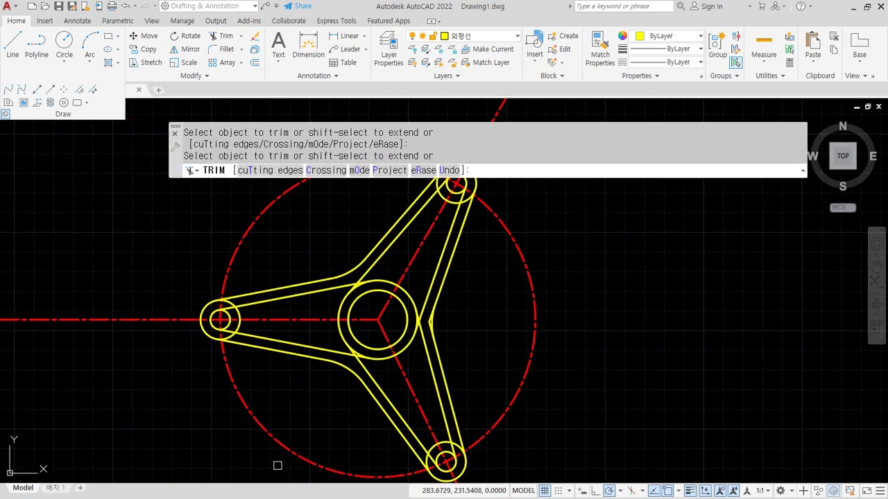
pyautogui.press('Return')
pyautogui.scroll(-2, 158, 388)
pyautogui.write('tr')
pyautogui.press('Return')
pyautogui.click(366, 218)
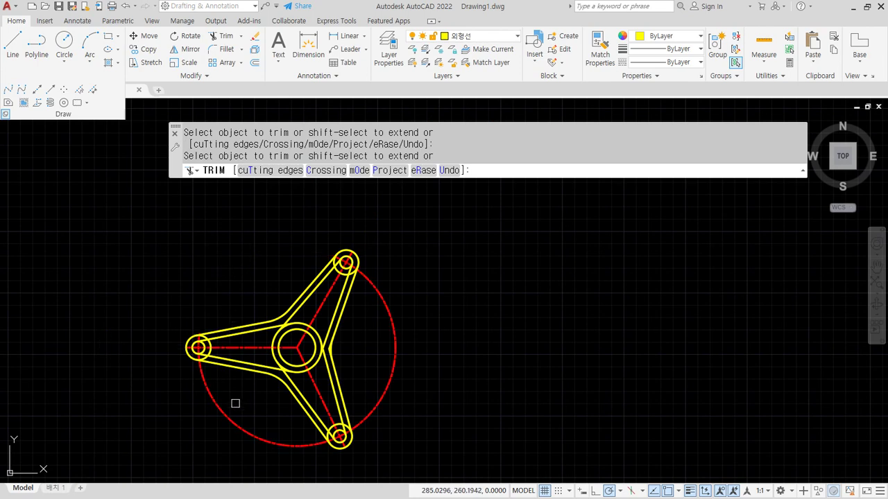
pyautogui.press('Return')
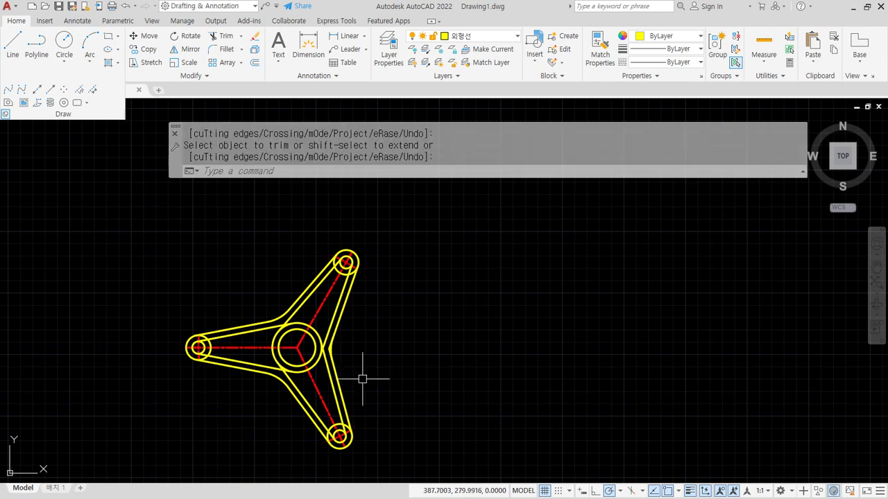
# Draw a radius 2 circle tangent to the left arm's upper inner line and the left end's outer circle
pyautogui.scroll(4, 328, 360)
pyautogui.scroll(2, 201, 295)
pyautogui.moveTo(212, 280); pyautogui.dragTo(337, 287, button='middle')
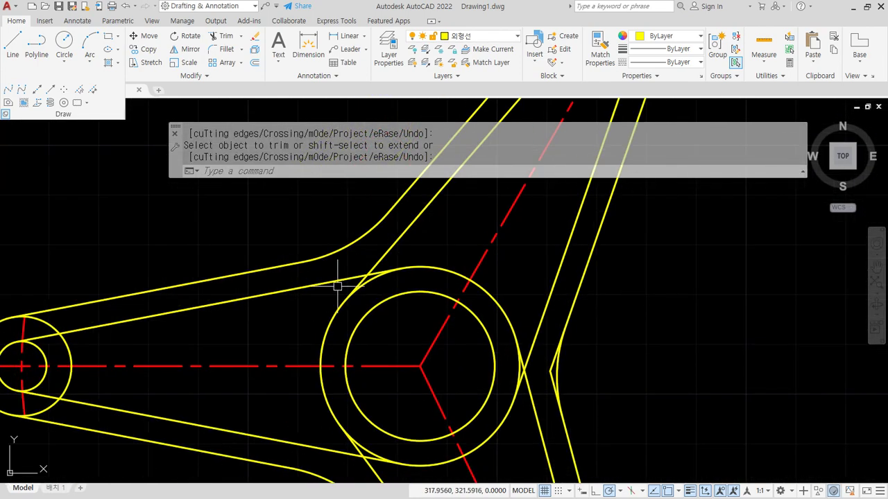
pyautogui.moveTo(142, 347); pyautogui.dragTo(230, 312, button='middle')
pyautogui.scroll(2, 165, 310)
pyautogui.write('c')
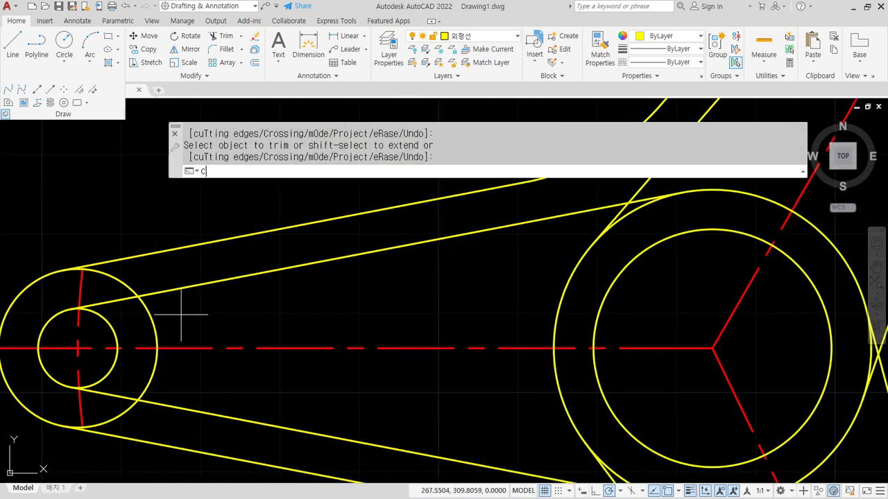
pyautogui.press('Return')
pyautogui.write('t')
pyautogui.press('Return')
pyautogui.click(181, 290)
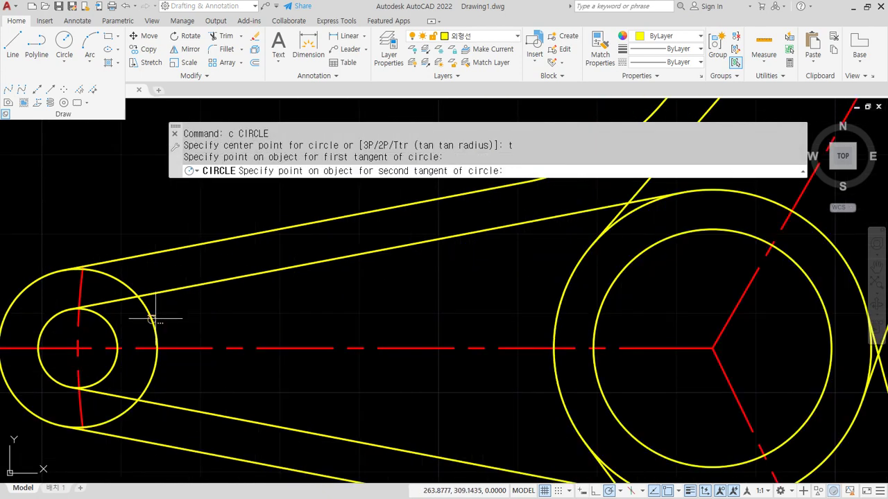
pyautogui.click(156, 319)
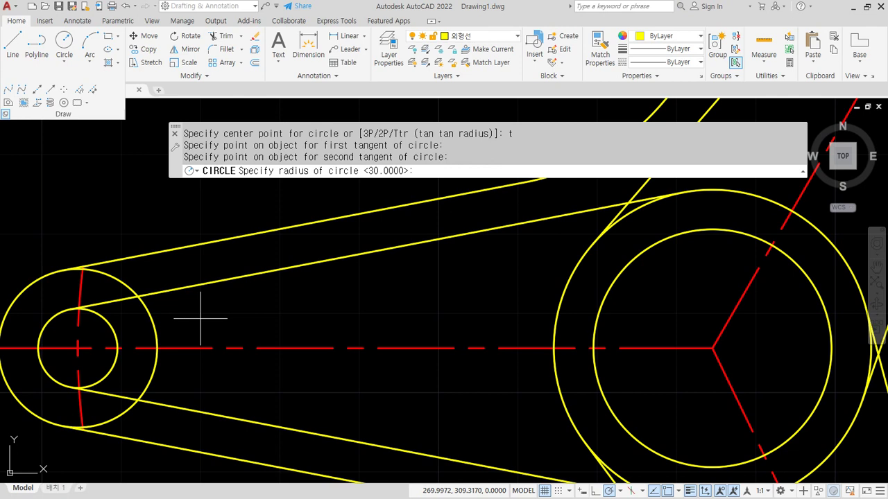
pyautogui.write('2')
pyautogui.press('Return')
# Trim the small circle to a fillet arc and cut the left arm's upper inner line back to it
pyautogui.write('tr')
pyautogui.press('Return')
pyautogui.click(174, 297)
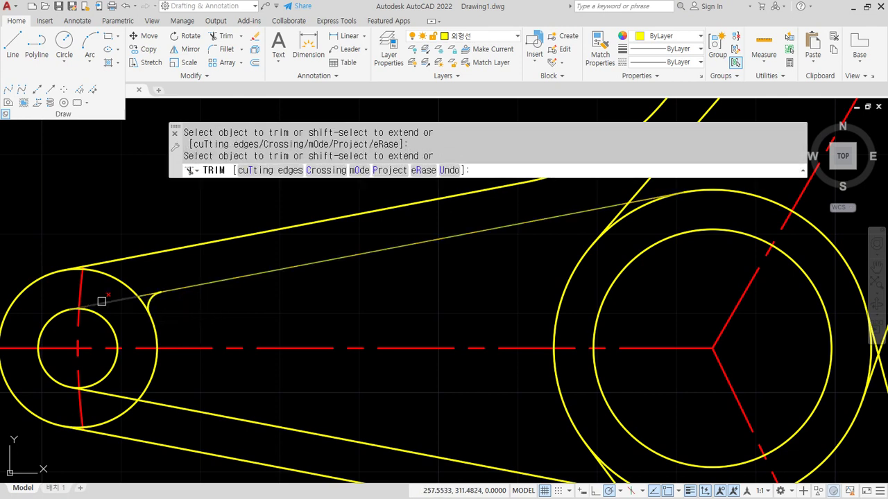
pyautogui.scroll(5, 80, 302)
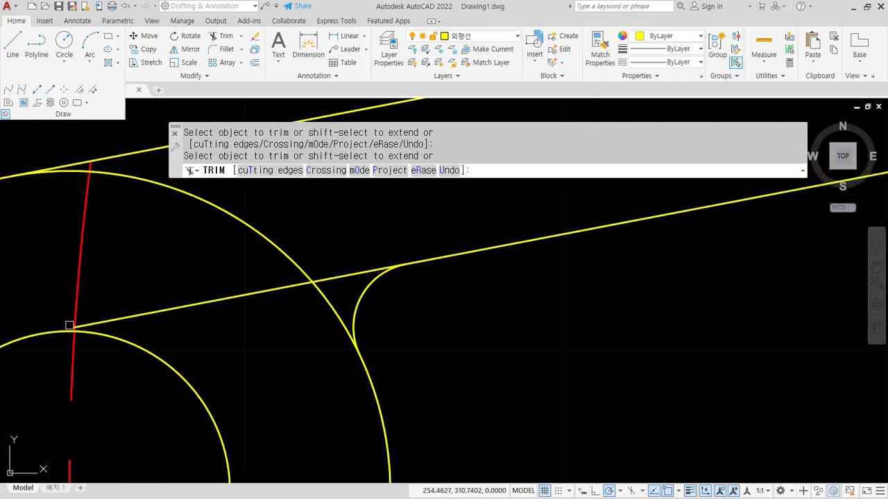
pyautogui.click(149, 312)
pyautogui.click(340, 275)
pyautogui.scroll(-4, 346, 292)
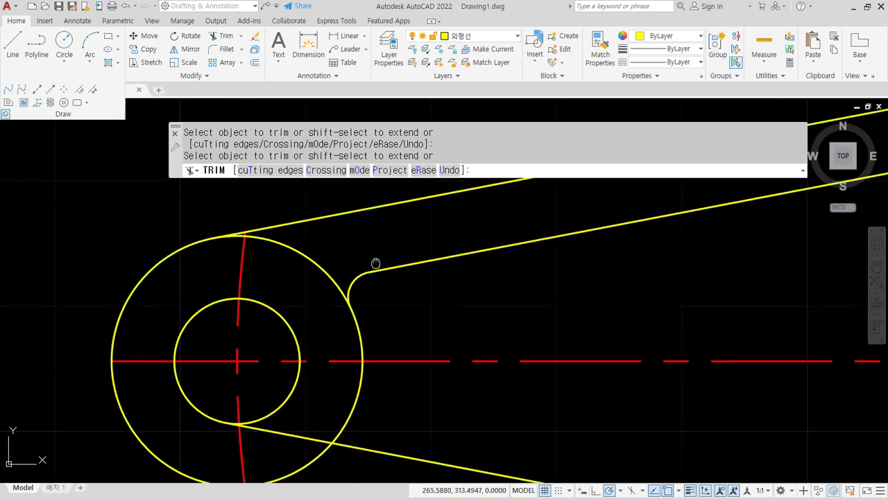
pyautogui.scroll(3, 271, 242)
pyautogui.scroll(3, 208, 232)
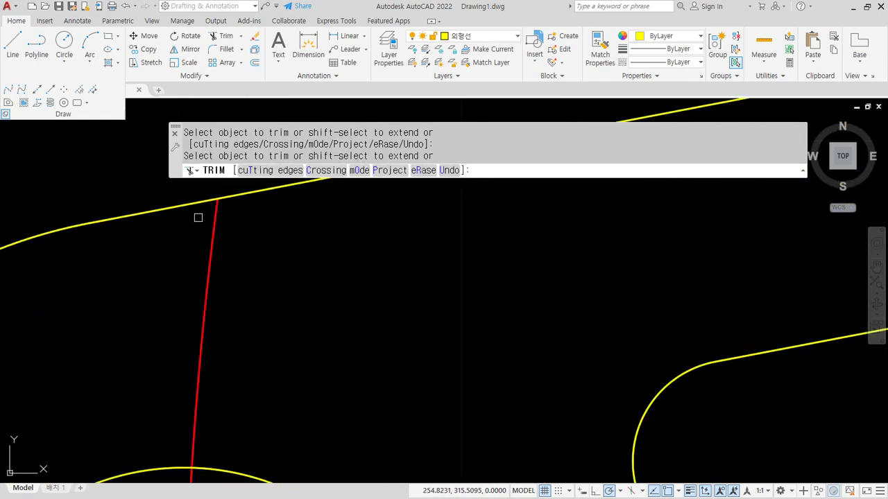
pyautogui.scroll(-4, 358, 368)
pyautogui.scroll(2, 331, 396)
pyautogui.press('Escape')
pyautogui.write('tr')
pyautogui.press('Return')
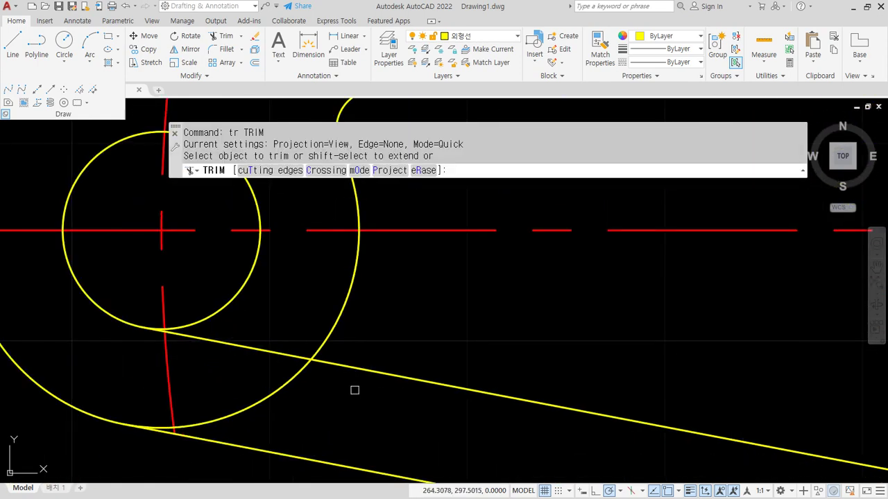
pyautogui.press('Escape')
pyautogui.press('Escape')
# Draw a radius 2 circle tangent to the left arm's lower inner line and the left end's outer circle
pyautogui.write('c')
pyautogui.press('Return')
pyautogui.write('t')
pyautogui.press('Return')
pyautogui.click(356, 366)
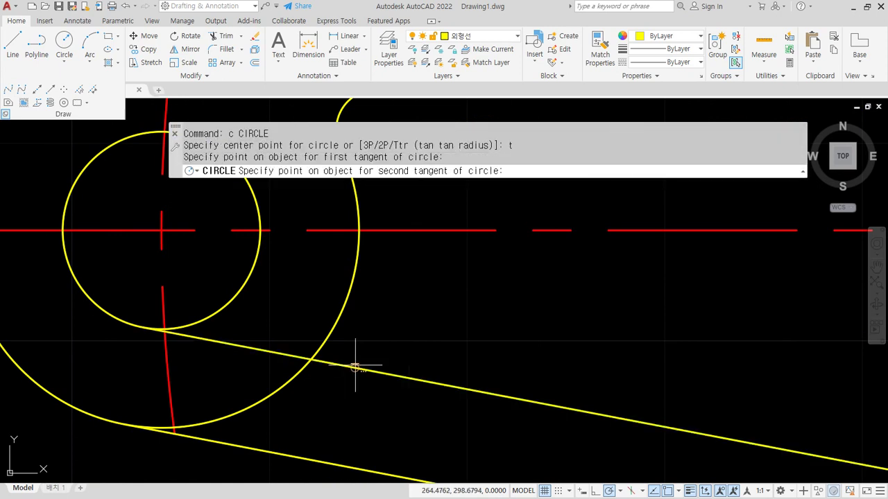
pyautogui.click(317, 327)
pyautogui.press('Return')
# Trim the left arm's lower small circle to a fillet arc and cut away the surplus inner line and outer end circle pieces
pyautogui.write('tr')
pyautogui.press('Return')
pyautogui.click(407, 342)
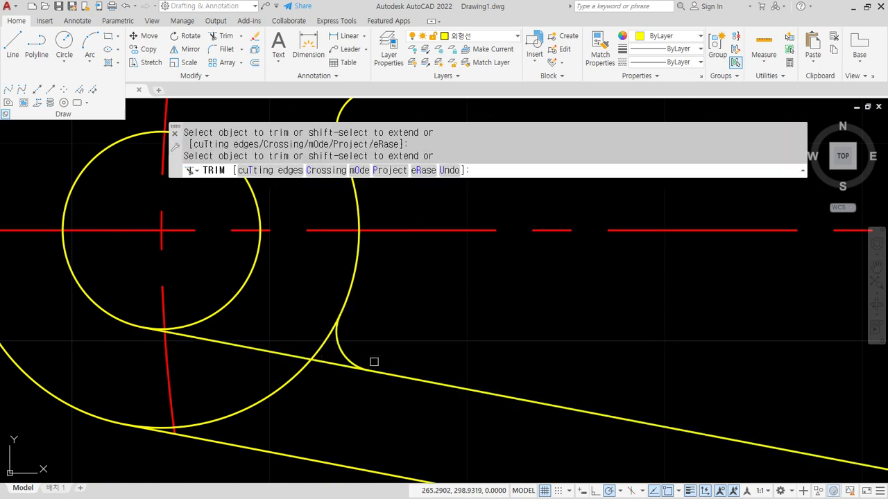
pyautogui.scroll(3, 158, 346)
pyautogui.scroll(-4, 384, 326)
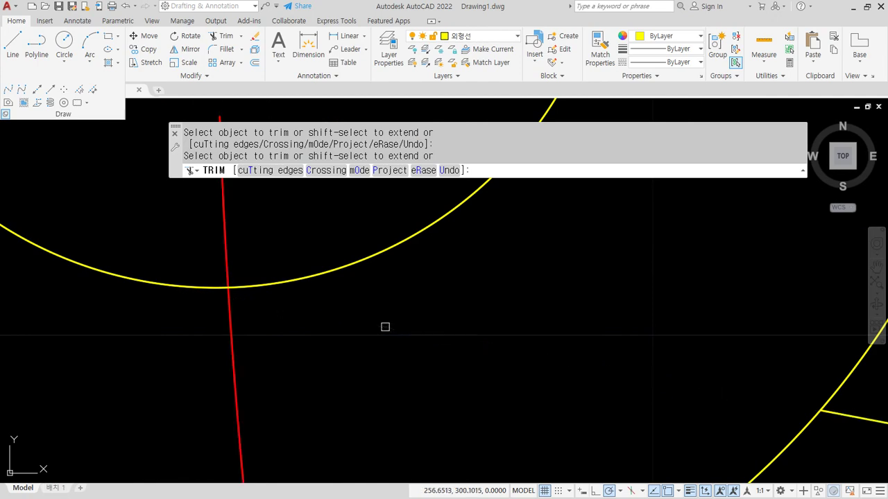
pyautogui.click(520, 344)
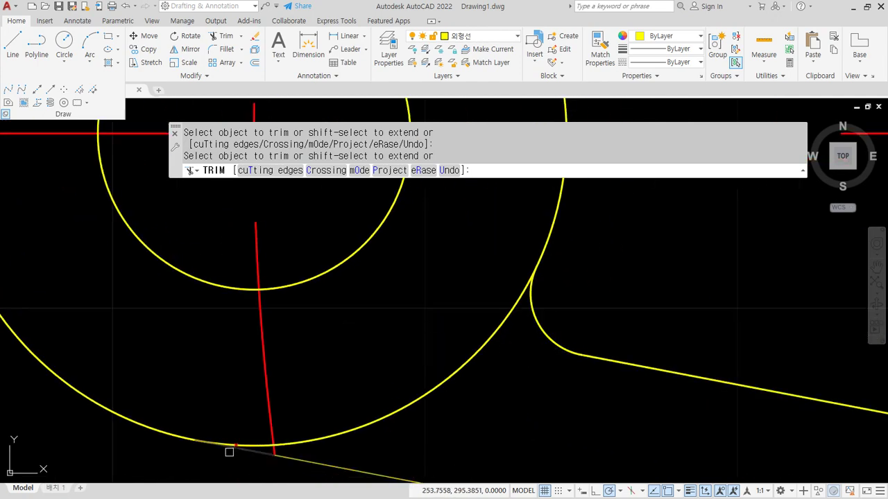
pyautogui.click(379, 418)
pyautogui.scroll(-3, 382, 420)
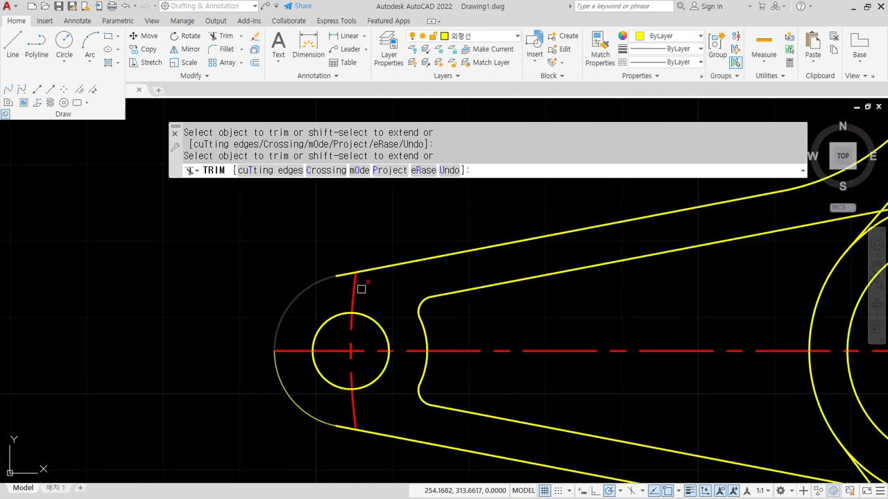
pyautogui.press('Return')
# Draw a radius 2 circle tangent to the lower arm's left inner line and its end's outer circle
pyautogui.scroll(-5, 400, 351)
pyautogui.scroll(6, 298, 319)
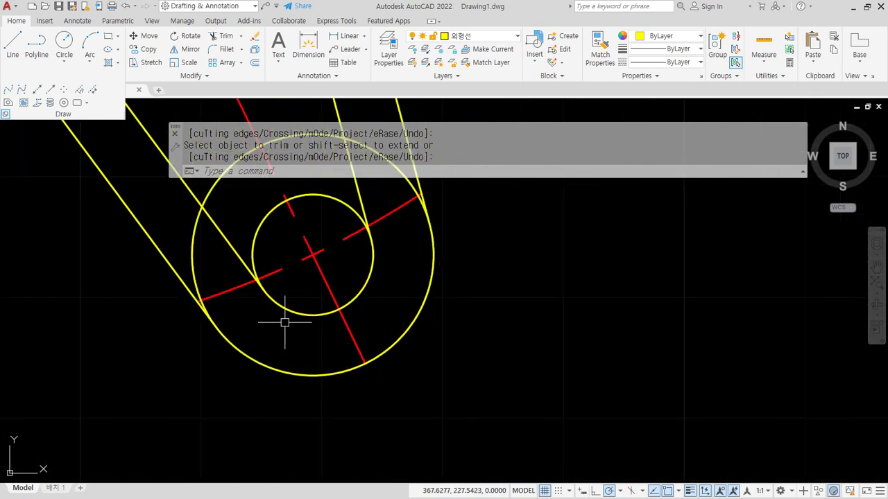
pyautogui.moveTo(285, 322); pyautogui.dragTo(318, 383, button='middle')
pyautogui.write('c')
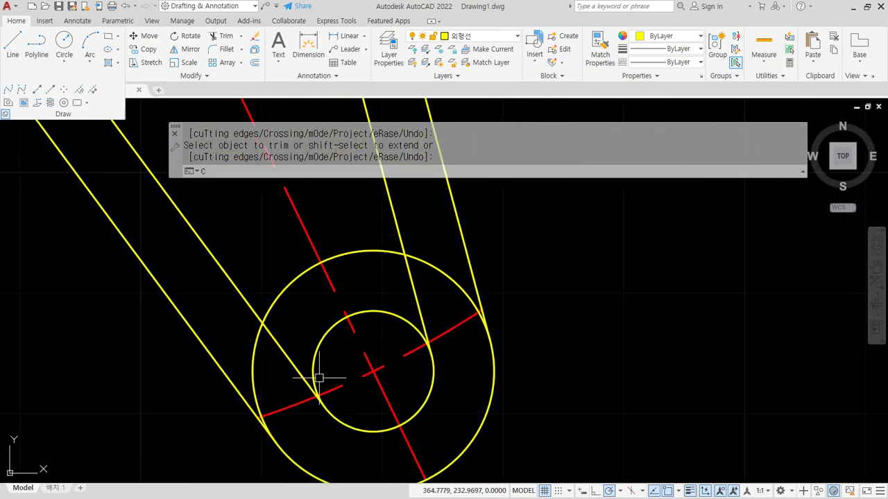
pyautogui.press('Return')
pyautogui.write('t')
pyautogui.press('Return')
pyautogui.click(253, 290)
pyautogui.click(291, 290)
pyautogui.press('Return')
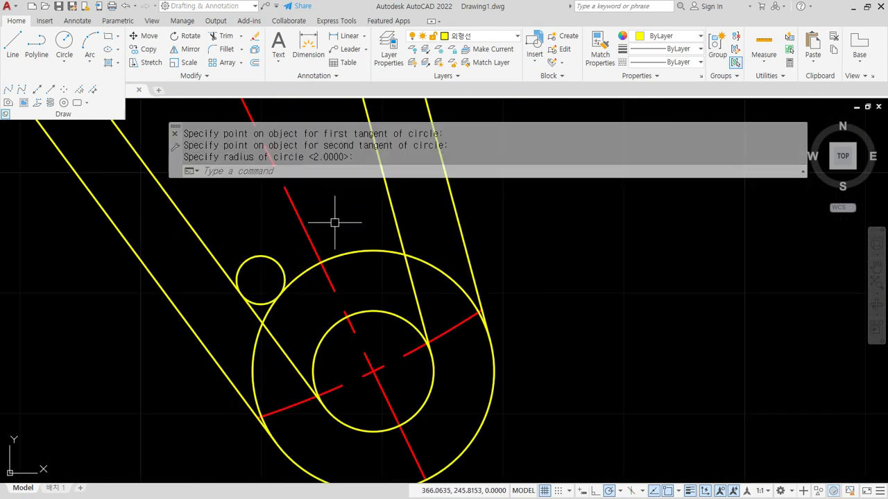
# Draw a radius 2 circle tangent to the lower arm's right inner line and its end's outer circle
pyautogui.moveTo(358, 235); pyautogui.dragTo(376, 301, button='middle')
pyautogui.write('c')
pyautogui.press('Return')
pyautogui.write('t')
pyautogui.press('Return')
pyautogui.click(413, 281)
pyautogui.click(414, 288)
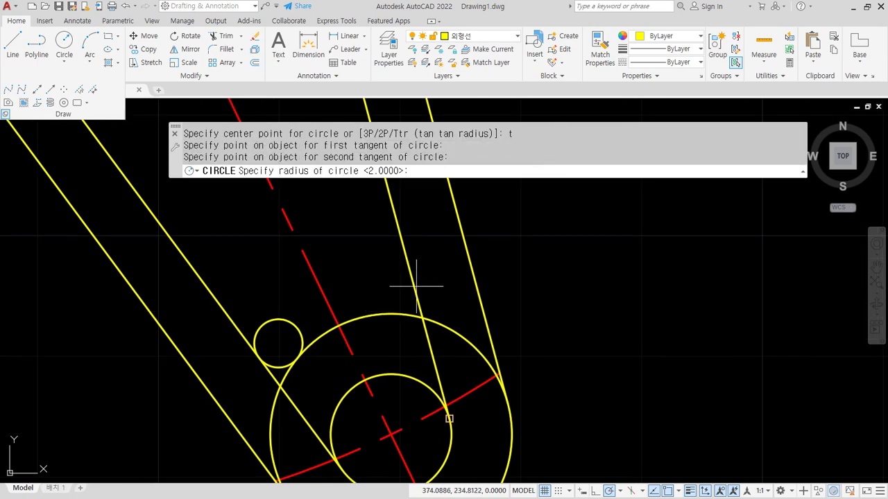
pyautogui.press('Return')
# Trim the lower arm's right inner line and the end's outer circle back to the small circle on that side
pyautogui.moveTo(414, 374); pyautogui.dragTo(409, 307, button='middle')
pyautogui.write('tr')
pyautogui.press('Return')
pyautogui.scroll(5, 428, 342)
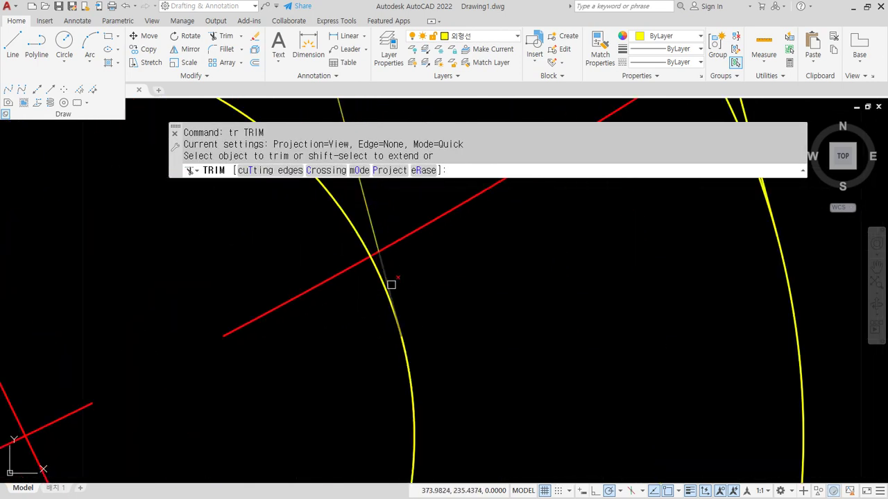
pyautogui.click(391, 285)
pyautogui.scroll(-4, 484, 258)
pyautogui.moveTo(517, 243); pyautogui.dragTo(498, 386, button='middle')
pyautogui.scroll(2, 504, 356)
pyautogui.click(578, 322)
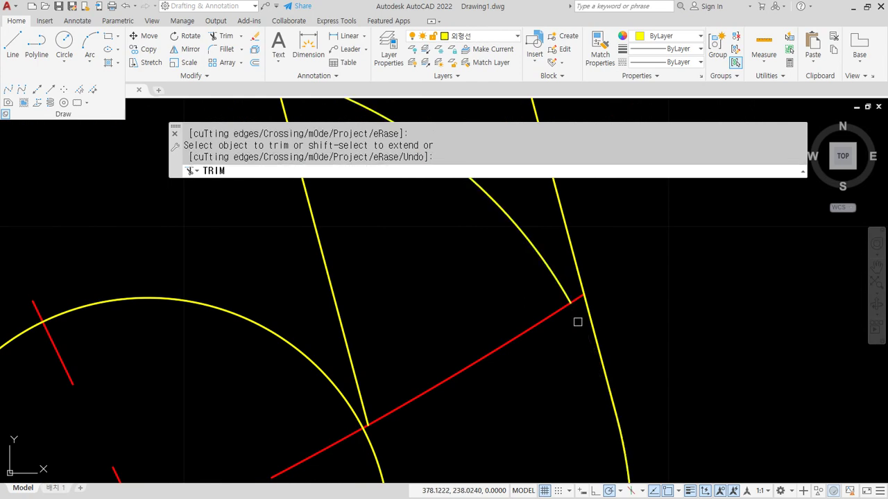
pyautogui.scroll(-5, 472, 278)
pyautogui.moveTo(472, 277); pyautogui.dragTo(485, 309, button='middle')
pyautogui.click(476, 264)
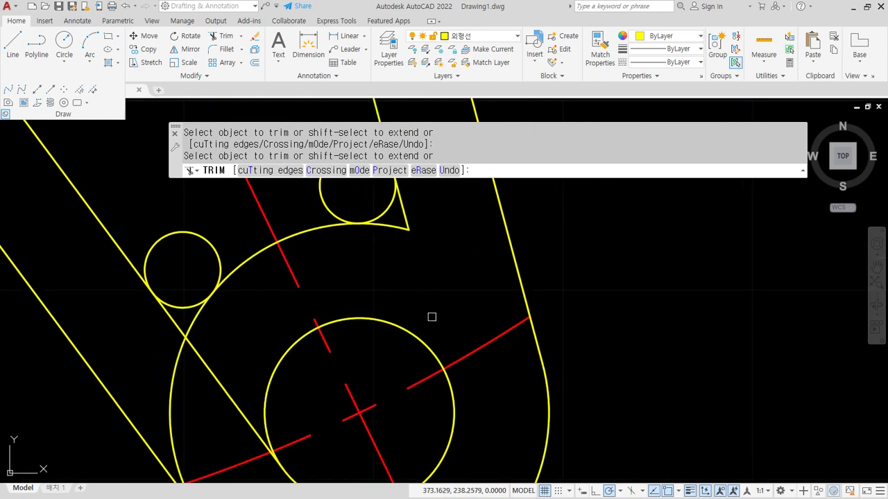
pyautogui.click(402, 228)
pyautogui.click(404, 224)
# Cut the lower arm's left inner line and outer end circle back to their small circle, and trim the small circles to fillet arcs
pyautogui.moveTo(231, 358); pyautogui.dragTo(276, 258, button='middle')
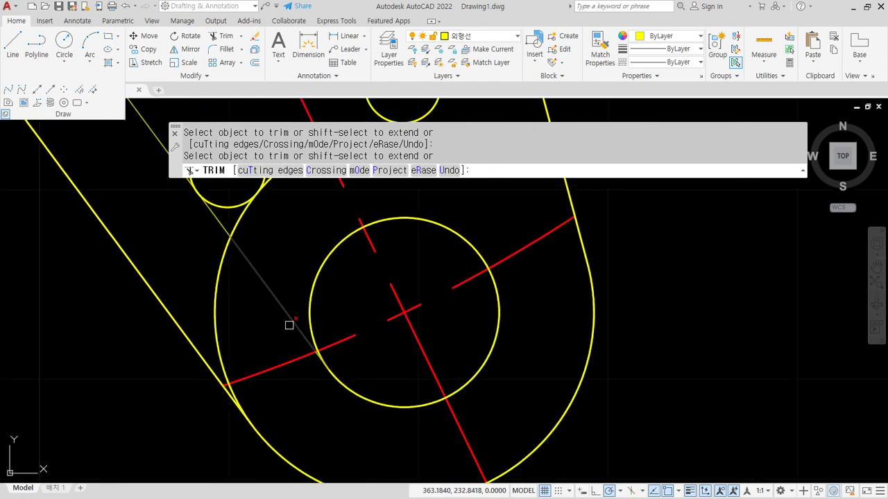
pyautogui.scroll(4, 290, 325)
pyautogui.scroll(-5, 258, 258)
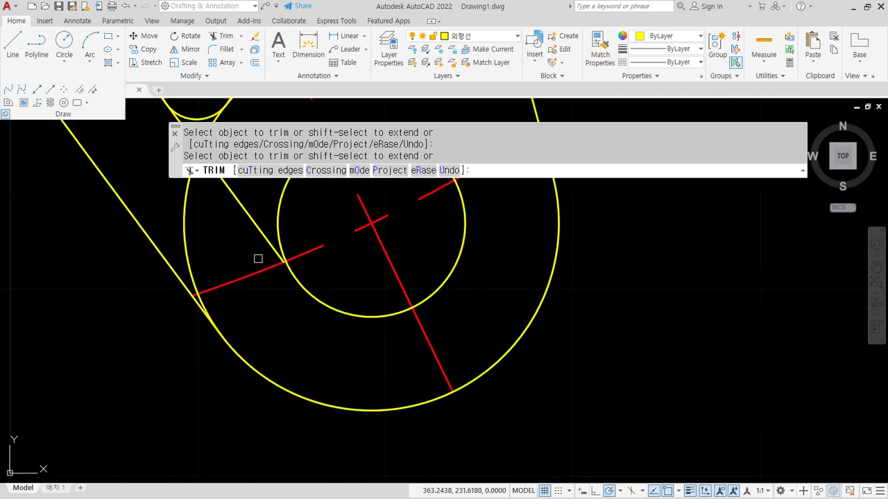
pyautogui.scroll(4, 165, 272)
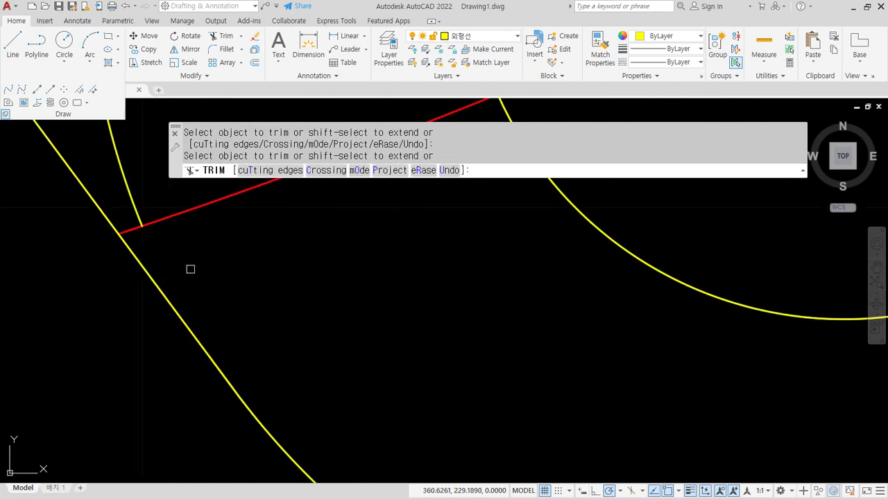
pyautogui.scroll(-4, 190, 268)
pyautogui.moveTo(222, 258); pyautogui.dragTo(226, 358, button='middle')
pyautogui.moveTo(239, 317); pyautogui.dragTo(208, 291)
pyautogui.moveTo(209, 328); pyautogui.dragTo(216, 354)
pyautogui.click(245, 215)
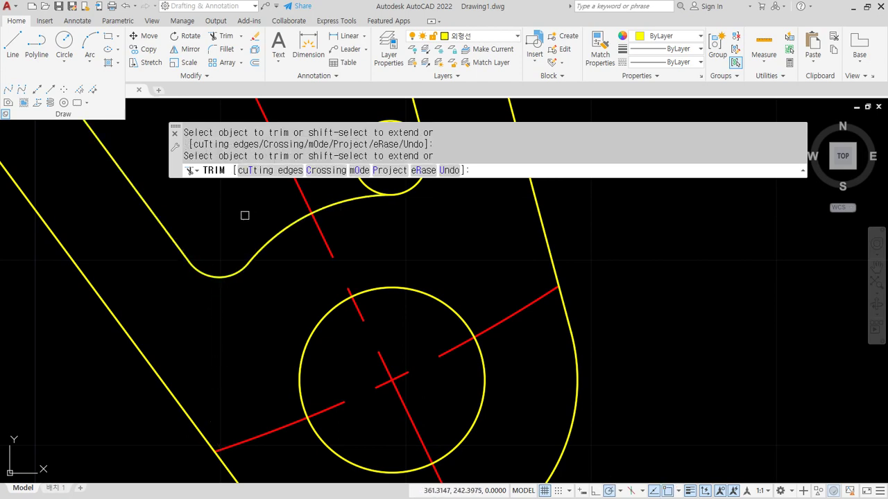
pyautogui.moveTo(245, 214); pyautogui.dragTo(247, 380, button='middle')
pyautogui.press('space')
# Draw a radius 2 circle tangent to the upper arm's left inner line and its end's outer circle
pyautogui.scroll(-7, 347, 283)
pyautogui.moveTo(353, 250); pyautogui.dragTo(353, 444, button='middle')
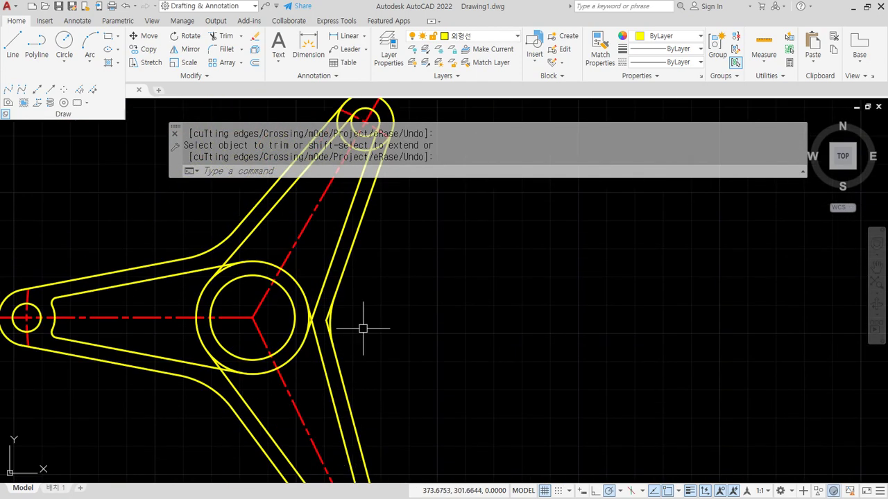
pyautogui.moveTo(355, 298); pyautogui.dragTo(330, 425, button='middle')
pyautogui.scroll(5, 303, 260)
pyautogui.moveTo(329, 262); pyautogui.dragTo(296, 286, button='middle')
pyautogui.write('c')
pyautogui.press('space')
pyautogui.write('t')
pyautogui.press('space')
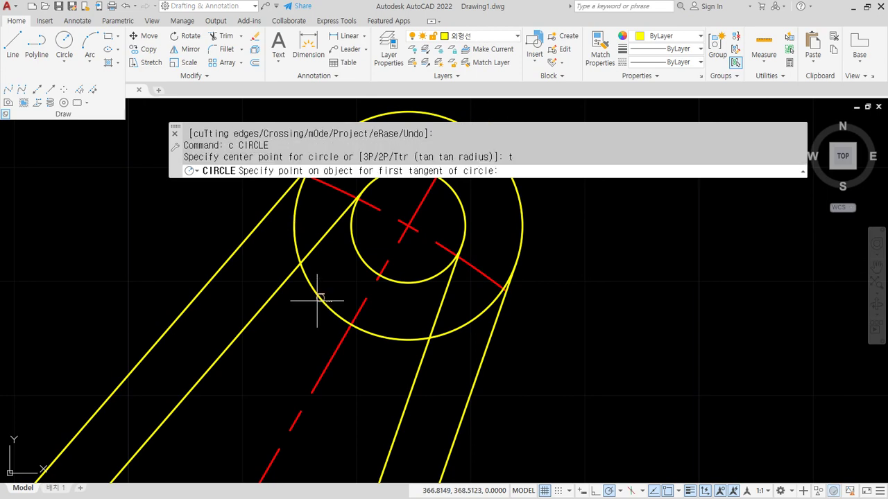
pyautogui.click(317, 297)
pyautogui.click(274, 291)
pyautogui.press('Return')
# Draw a radius 2 circle tangent to the upper arm's right inner line and its end's outer circle
pyautogui.write('c')
pyautogui.press('space')
pyautogui.write('t')
pyautogui.press('space')
pyautogui.click(406, 340)
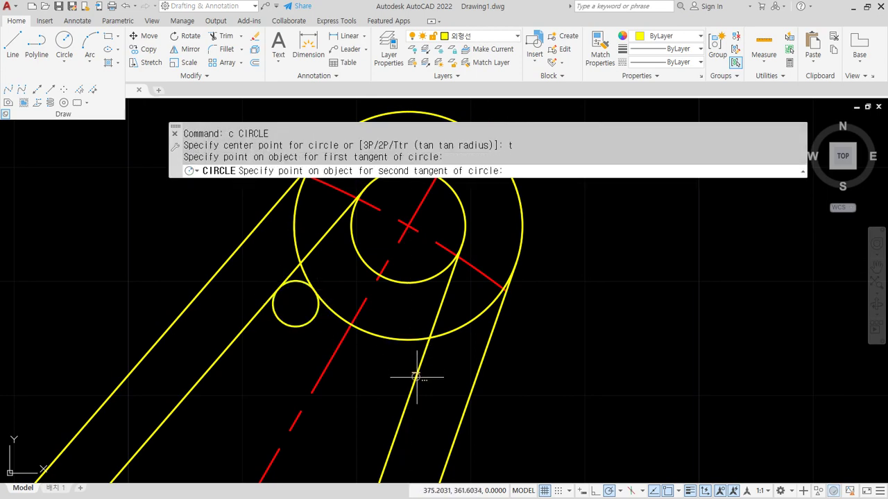
pyautogui.click(414, 367)
pyautogui.press('Return')
# Trim the tip of the upper arm's right inner line and the outer end circle's surplus arc beside the right edge
pyautogui.moveTo(451, 304); pyautogui.dragTo(419, 313, button='middle')
pyautogui.write('tr')
pyautogui.press('space')
pyautogui.scroll(6, 424, 269)
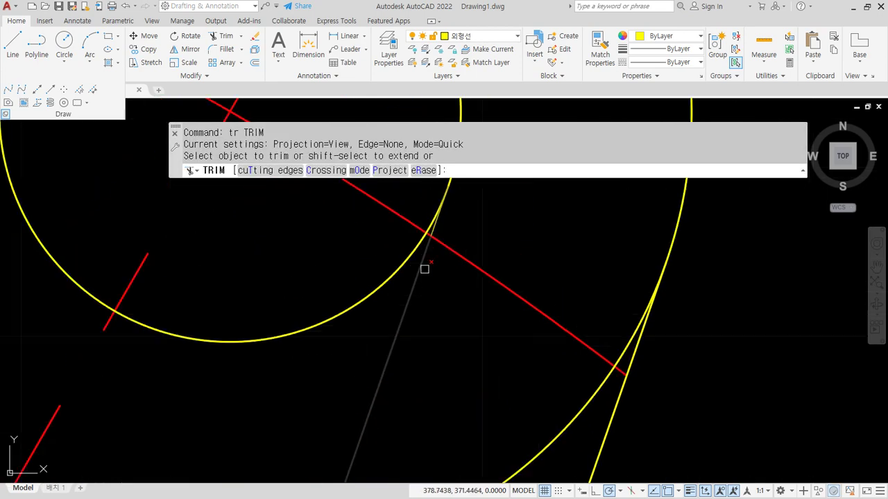
pyautogui.click(437, 225)
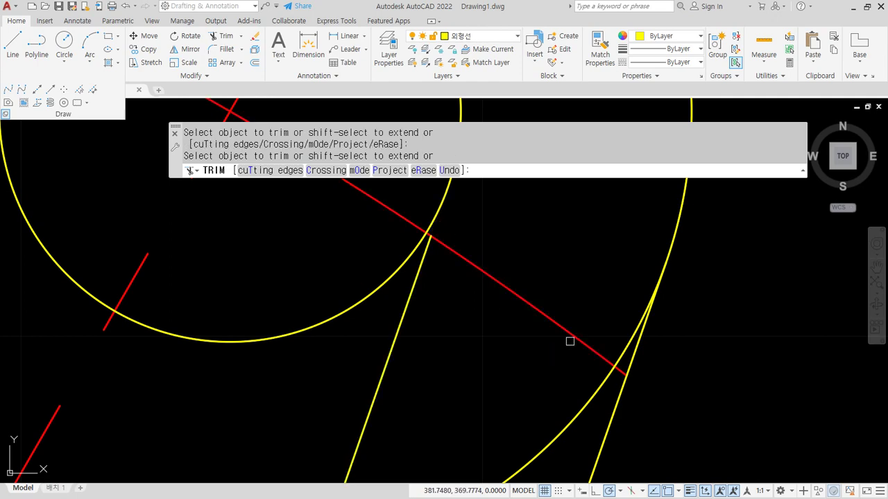
pyautogui.click(626, 347)
# Trim the upper arm's left inner line and the end's outer circle back to the small circle on that side
pyautogui.moveTo(161, 216); pyautogui.dragTo(274, 470, button='middle')
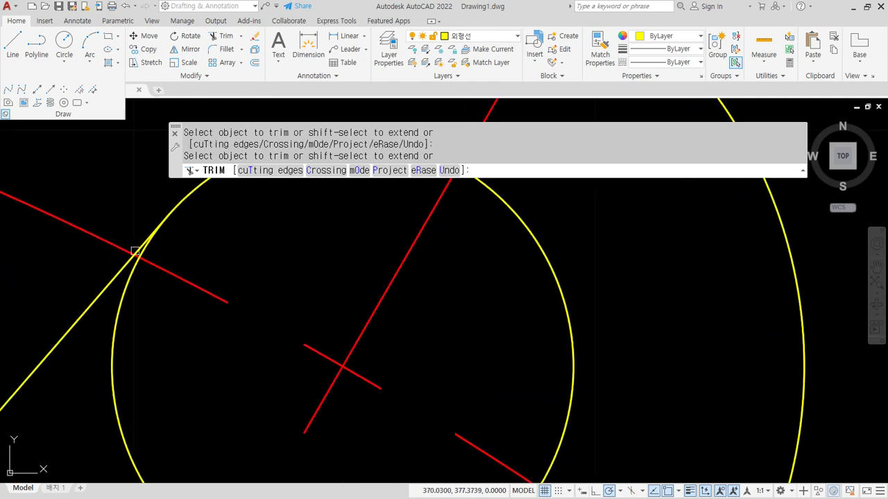
pyautogui.moveTo(131, 241); pyautogui.dragTo(270, 379, button='middle')
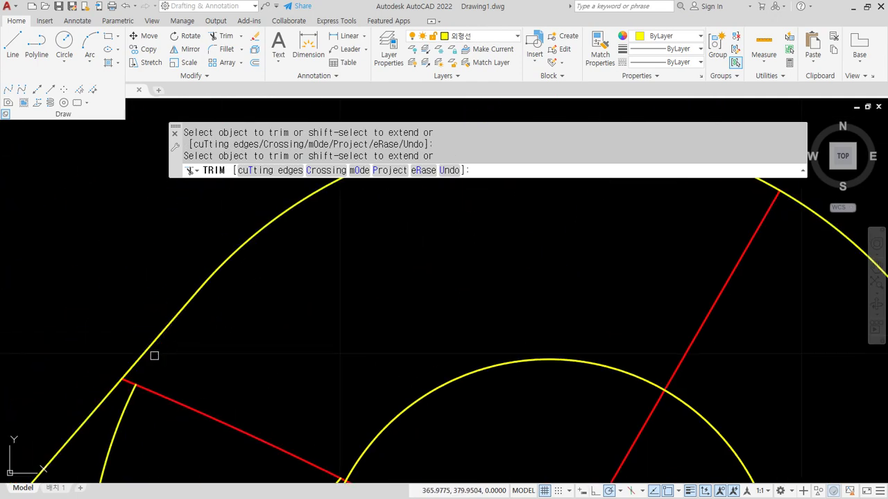
pyautogui.scroll(-4, 167, 366)
pyautogui.moveTo(185, 390); pyautogui.dragTo(195, 251, button='middle')
pyautogui.click(149, 318)
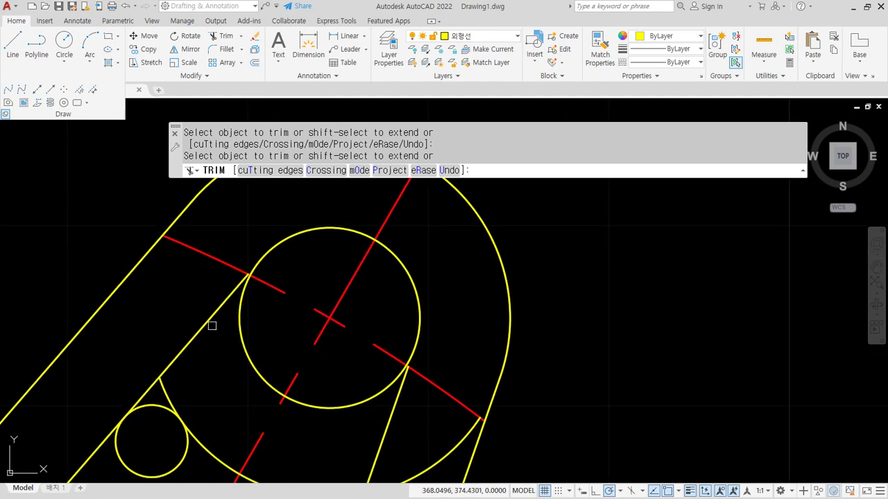
pyautogui.moveTo(174, 389); pyautogui.dragTo(135, 391)
# Cut the upper arm's right inner line and outer end circle back to their small circle, and trim both small circles to fillet arcs
pyautogui.moveTo(292, 439); pyautogui.dragTo(134, 323, button='middle')
pyautogui.click(236, 296)
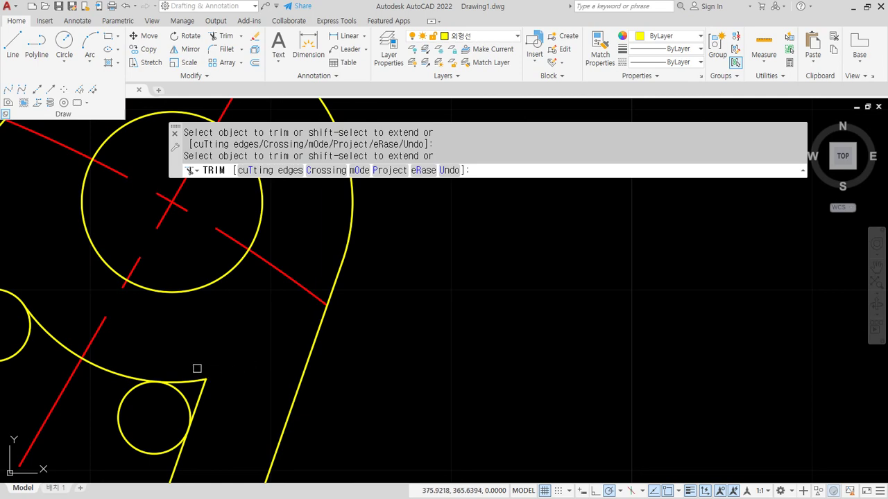
pyautogui.moveTo(197, 368); pyautogui.dragTo(214, 404)
pyautogui.moveTo(214, 405); pyautogui.dragTo(307, 400, button='middle')
pyautogui.click(212, 420)
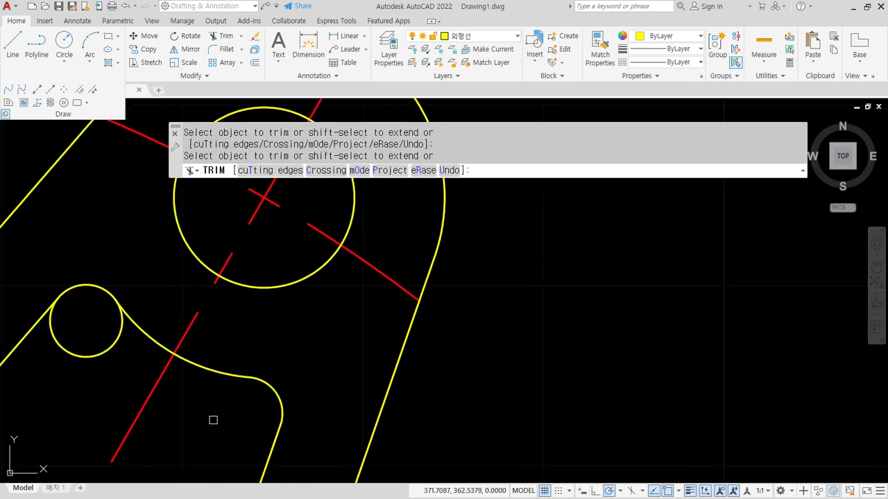
pyautogui.click(101, 355)
pyautogui.press('space')
# Draw a radius 4 circle tangent to the left arm's upper inner line and the hub's outer circle
pyautogui.scroll(-6, 97, 355)
pyautogui.moveTo(87, 355); pyautogui.dragTo(257, 224, button='middle')
pyautogui.moveTo(153, 375); pyautogui.dragTo(268, 236, button='middle')
pyautogui.scroll(4, 166, 304)
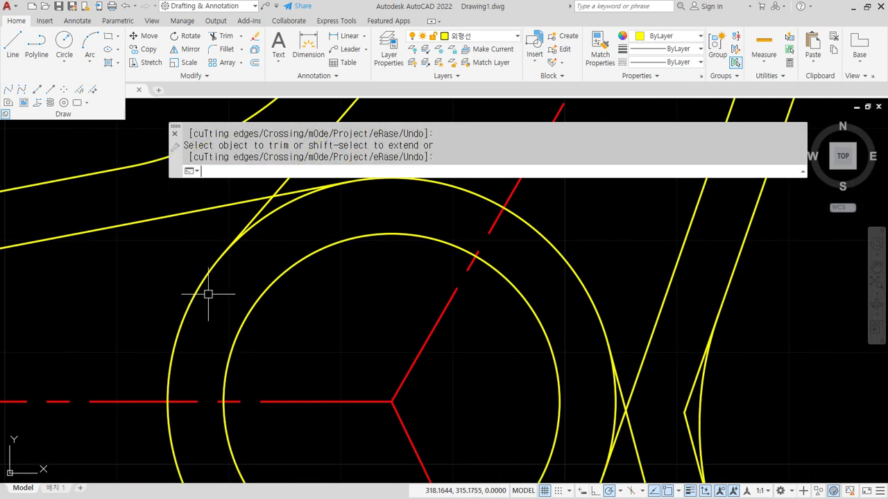
pyautogui.write('c')
pyautogui.press('space')
pyautogui.write('t')
pyautogui.press('space')
pyautogui.click(173, 214)
pyautogui.click(197, 295)
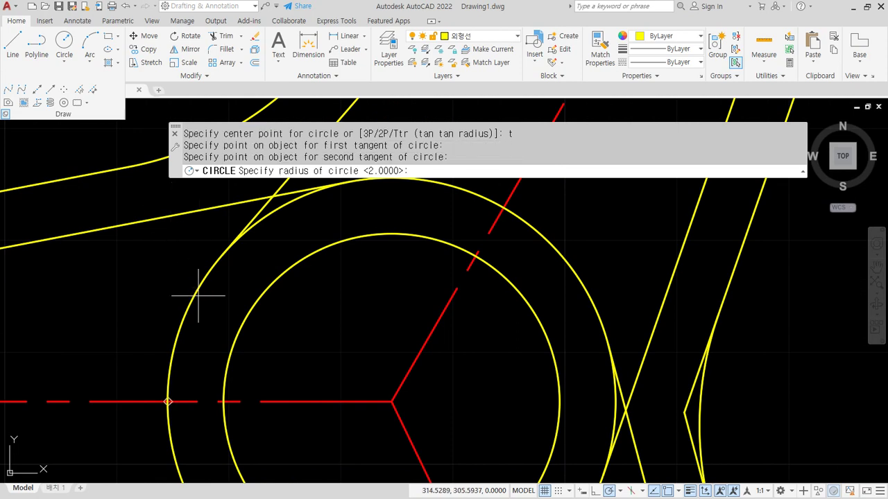
pyautogui.write('4')
pyautogui.press('space')
# Draw a radius 4 circle tangent to the left arm's lower inner line and the hub's outer circle
pyautogui.moveTo(147, 409); pyautogui.dragTo(128, 294, button='middle')
pyautogui.write('c')
pyautogui.press('space')
pyautogui.write('t')
pyautogui.press('space')
pyautogui.click(117, 461)
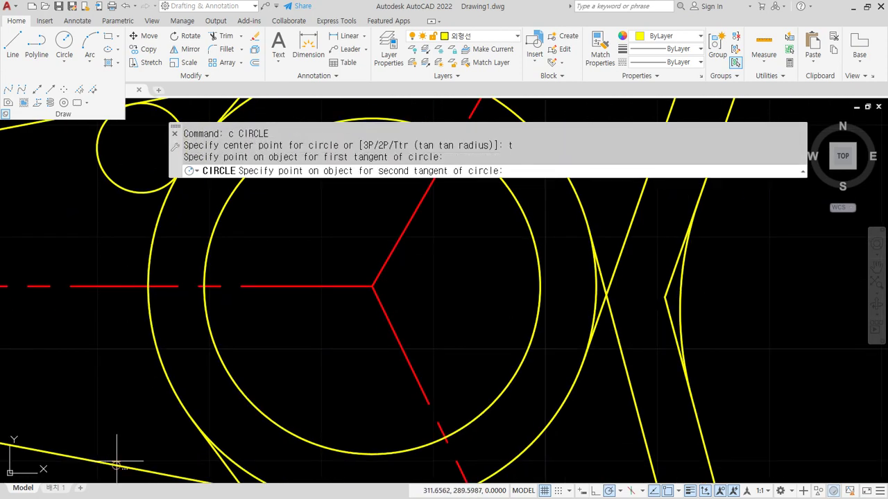
pyautogui.click(169, 383)
pyautogui.press('space')
# Draw a radius 4 circle tangent to the lower arm's left inner line and the hub's outer circle
pyautogui.moveTo(312, 427); pyautogui.dragTo(159, 242, button='middle')
pyautogui.write('c')
pyautogui.press('space')
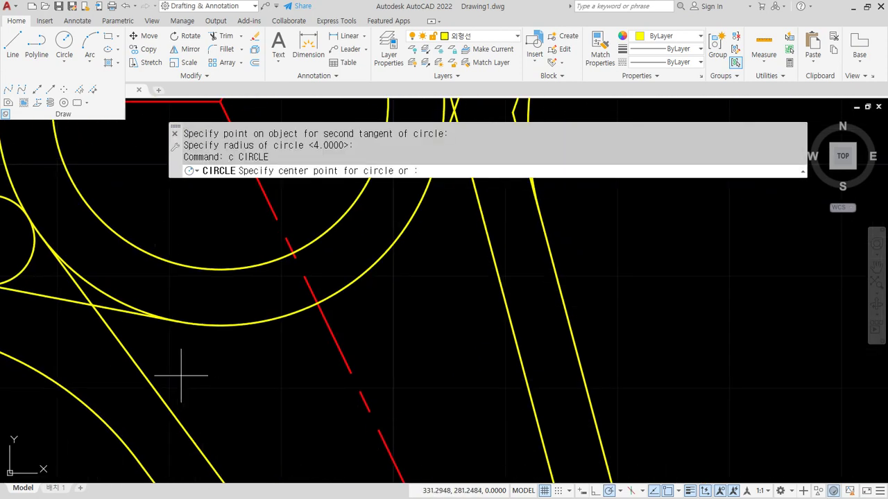
pyautogui.write('t')
pyautogui.press('space')
pyautogui.click(164, 395)
pyautogui.click(229, 320)
pyautogui.press('space')
# Draw a radius 4 circle tangent to the lower arm's right inner line and the hub's outer circle
pyautogui.write('c')
pyautogui.press('space')
pyautogui.write('t')
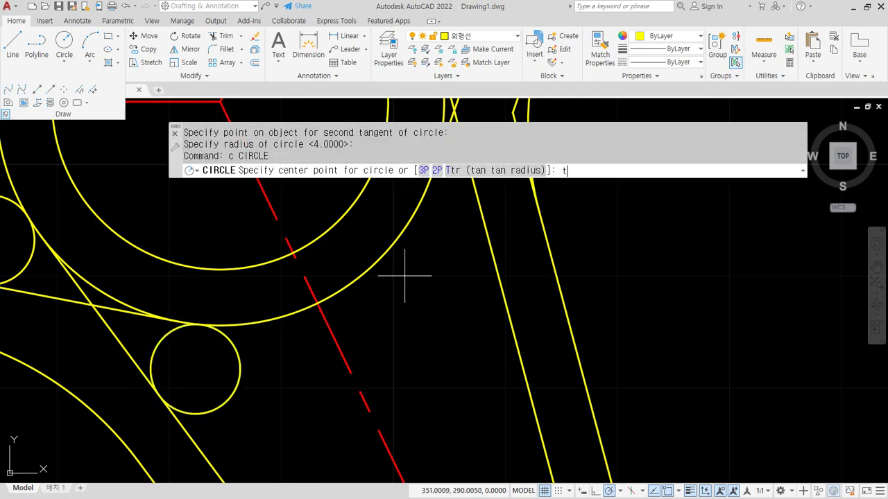
pyautogui.press('space')
pyautogui.moveTo(406, 277); pyautogui.dragTo(323, 388, button='middle')
pyautogui.click(322, 389)
pyautogui.click(396, 377)
pyautogui.press('space')
# Draw a radius 4 circle tangent to the upper arm's right inner line and the hub's outer circle
pyautogui.moveTo(341, 290); pyautogui.dragTo(293, 407, button='middle')
pyautogui.write('c')
pyautogui.press('space')
pyautogui.write('t')
pyautogui.press('space')
pyautogui.click(351, 296)
pyautogui.click(283, 289)
pyautogui.press('space')
# Draw a radius 4 circle tangent to the upper arm's left inner line and the hub's outer circle
pyautogui.moveTo(139, 239); pyautogui.dragTo(193, 366, button='middle')
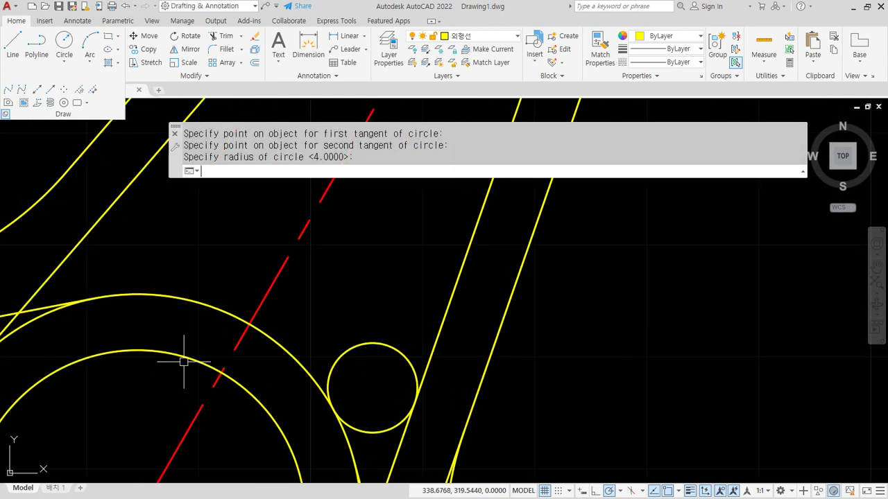
pyautogui.press('space')
pyautogui.write('t')
pyautogui.click(142, 294)
pyautogui.click(95, 238)
pyautogui.press('space')
# Trim the radius 4 circles around the hub to fillet arcs between the inner lines and the hub's outer circle
pyautogui.scroll(-4, 96, 362)
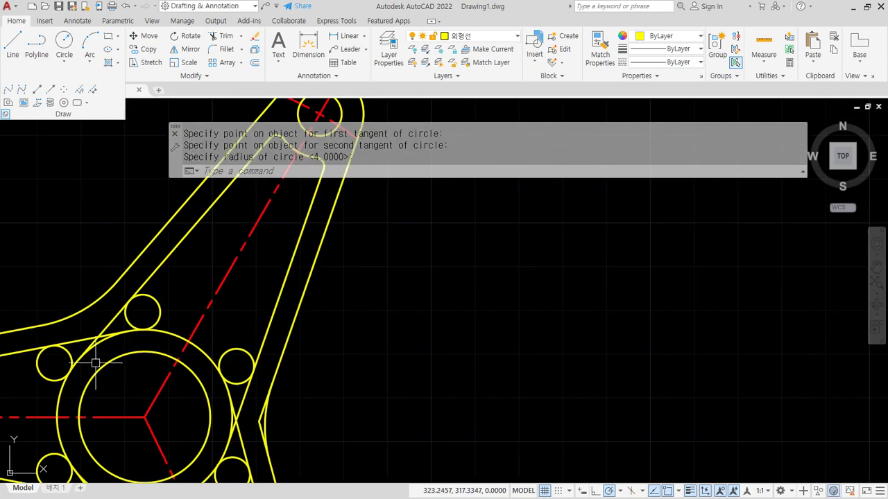
pyautogui.moveTo(95, 363); pyautogui.dragTo(210, 293, button='middle')
pyautogui.write('tr')
pyautogui.press('space')
pyautogui.click(214, 290)
pyautogui.moveTo(285, 462); pyautogui.dragTo(283, 421, button='middle')
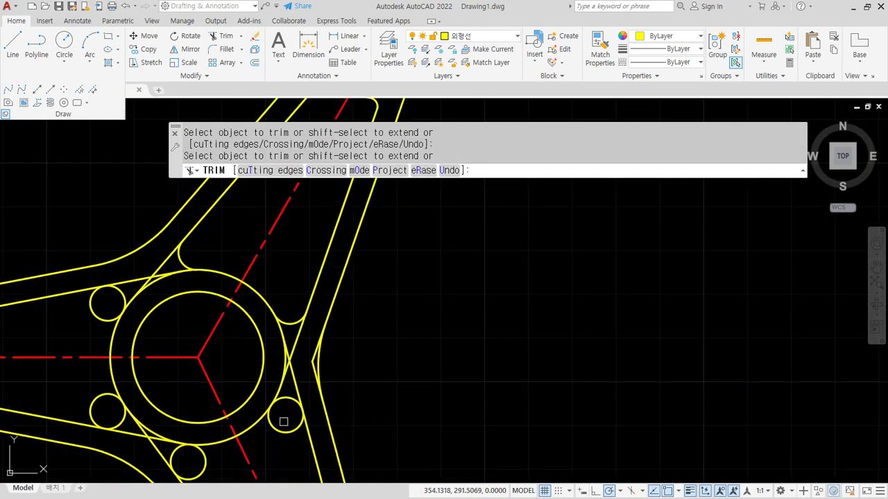
pyautogui.moveTo(154, 451); pyautogui.dragTo(81, 358)
pyautogui.click(90, 310)
# Trim the surplus inner line ends and the hub's outer circle arc between the left and upper arms
pyautogui.scroll(4, 131, 275)
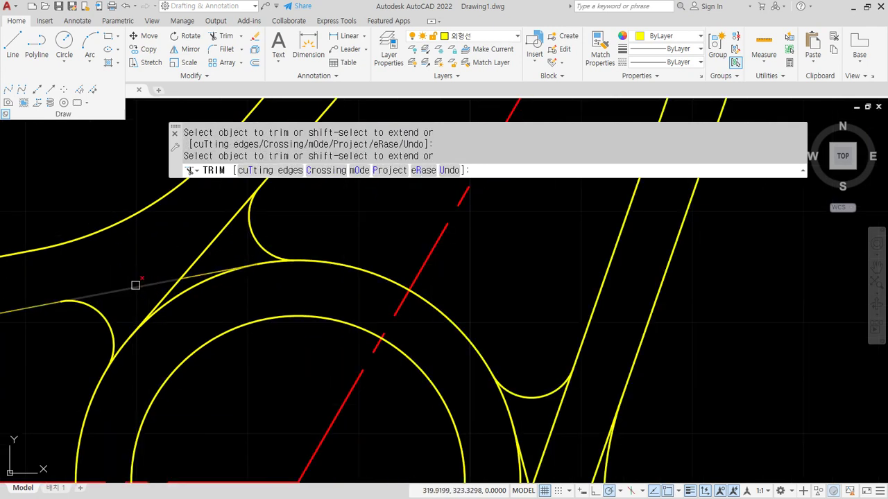
pyautogui.moveTo(185, 278)
pyautogui.mouseDown()
pyautogui.moveTo(188, 254)
pyautogui.moveTo(199, 273)
pyautogui.moveTo(180, 288)
pyautogui.moveTo(190, 306)
pyautogui.mouseUp()
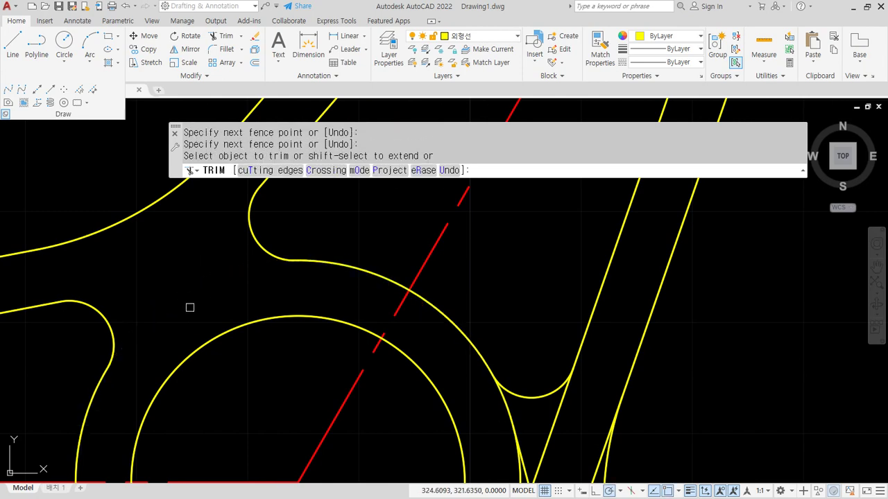
# Trim the surplus inner line ends and the hub's outer circle remnant between the upper and lower arms
pyautogui.scroll(-2, 243, 389)
pyautogui.moveTo(250, 388); pyautogui.dragTo(229, 256, button='middle')
pyautogui.moveTo(425, 277); pyautogui.dragTo(383, 295)
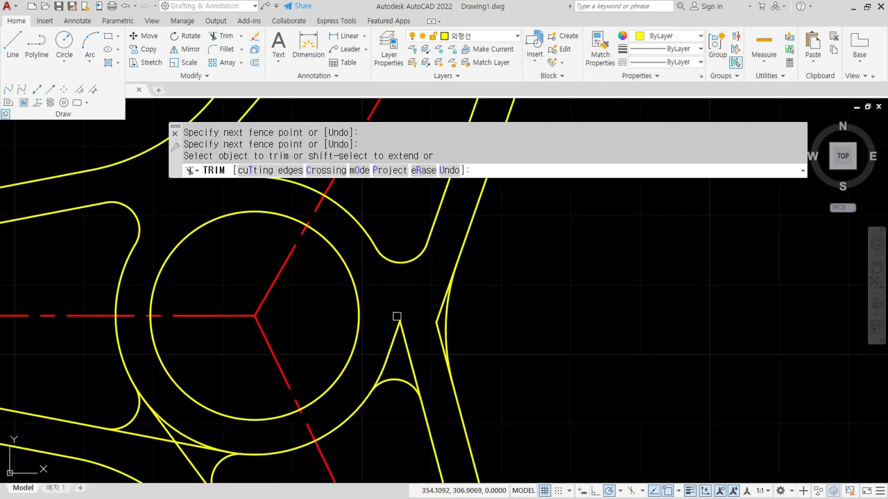
pyautogui.moveTo(415, 337); pyautogui.dragTo(378, 353)
pyautogui.moveTo(244, 433); pyautogui.dragTo(245, 380, button='middle')
pyautogui.click(377, 323)
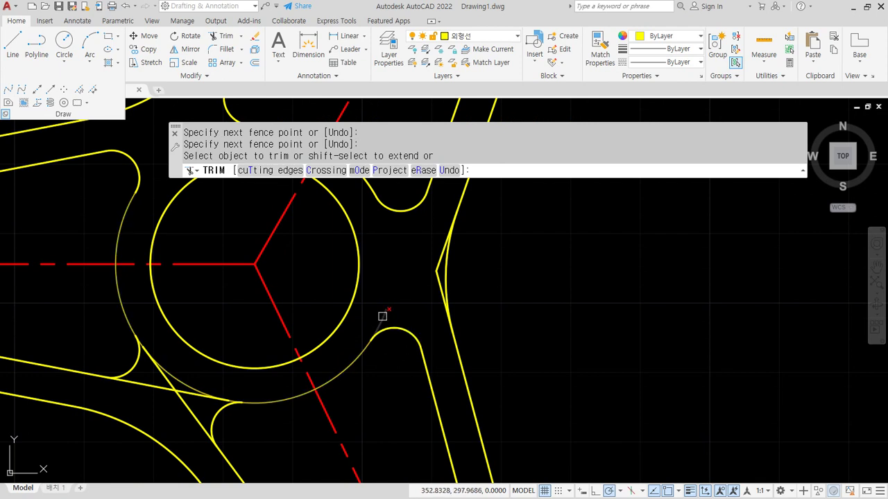
# Trim the surplus inner line ends and the hub's outer circle arc between the left and lower arms, and finish trimming
pyautogui.moveTo(191, 405); pyautogui.dragTo(220, 326, button='middle')
pyautogui.moveTo(252, 309)
pyautogui.mouseDown()
pyautogui.moveTo(219, 349)
pyautogui.moveTo(206, 293)
pyautogui.moveTo(182, 303)
pyautogui.moveTo(188, 287)
pyautogui.moveTo(191, 294)
pyautogui.mouseUp()
pyautogui.scroll(4, 246, 306)
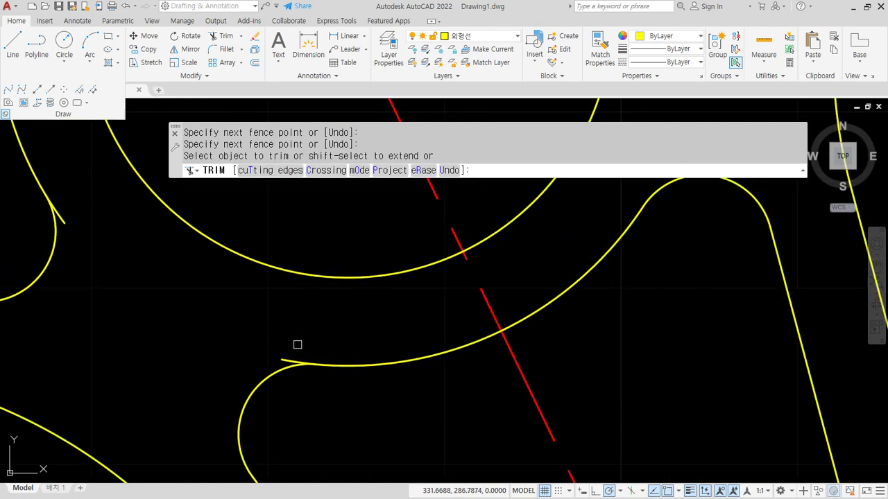
pyautogui.scroll(-6, 118, 273)
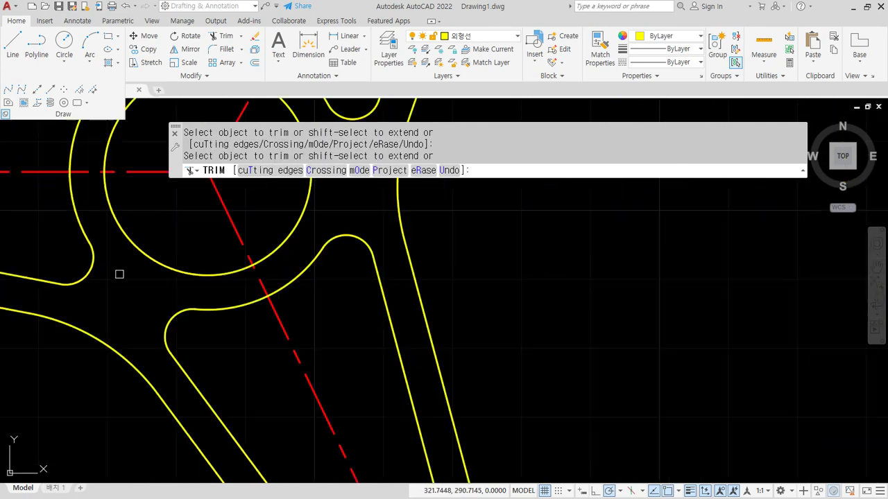
pyautogui.moveTo(327, 412)
pyautogui.mouseDown(button='middle')
pyautogui.moveTo(327, 336)
pyautogui.moveTo(318, 351)
pyautogui.mouseUp(button='middle')
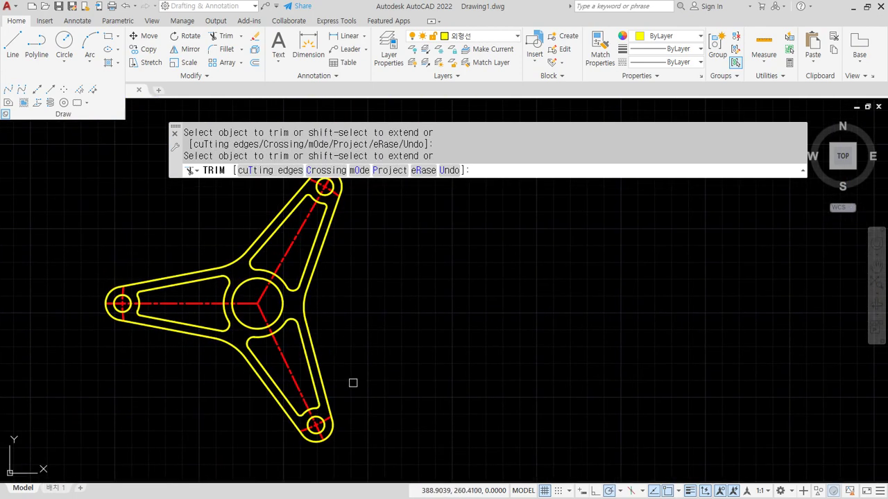
pyautogui.press('Return')
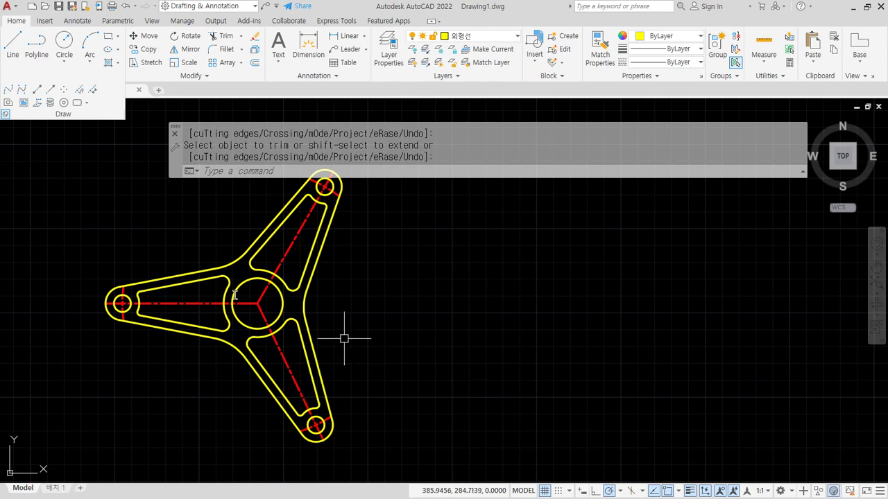
# Switch to the Notepad command notes and review the RECtang (REC) and POLygon (POL) entries
pyautogui.hotkey('alt', 'Tab')
pyautogui.moveTo(58, 274); pyautogui.dragTo(276, 273)
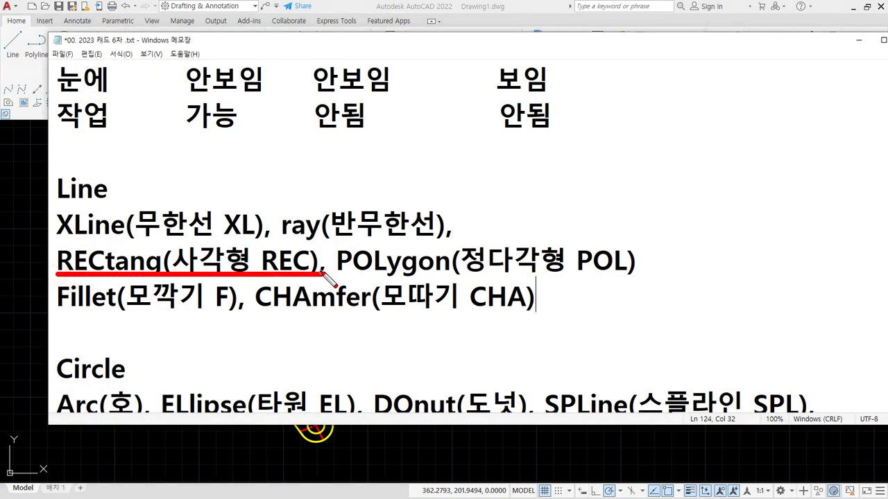
pyautogui.moveTo(338, 272); pyautogui.dragTo(514, 274)
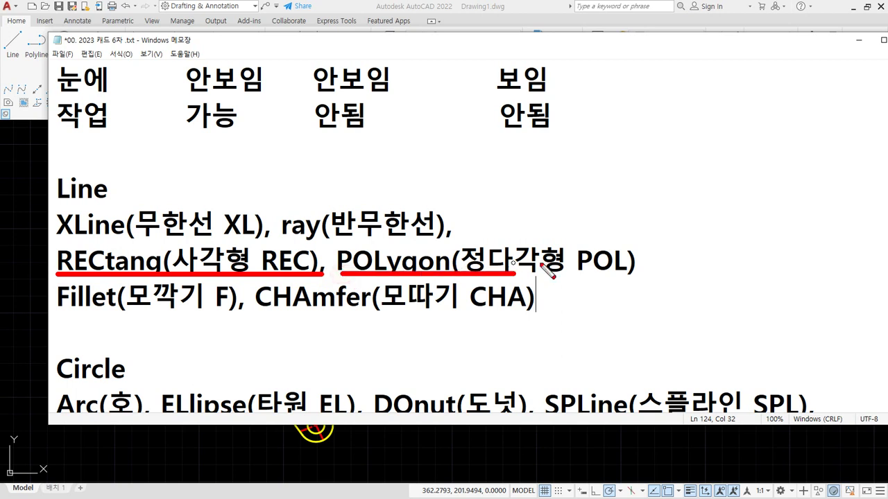
pyautogui.press('e')
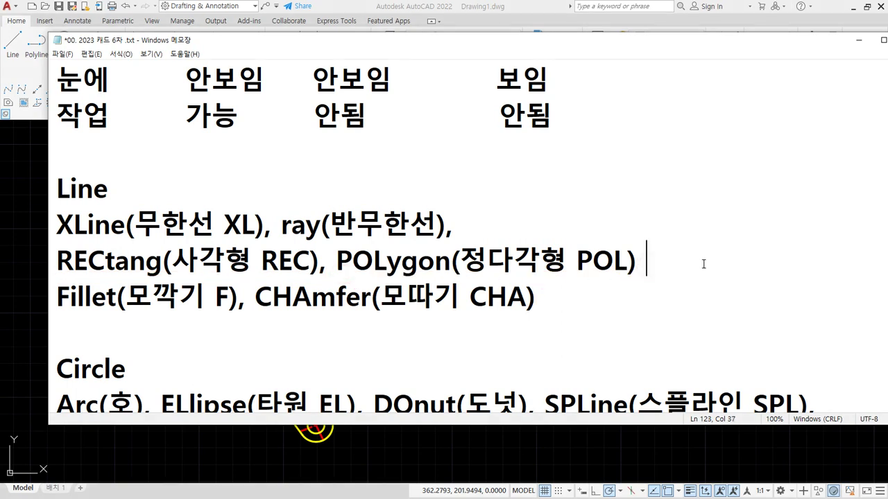
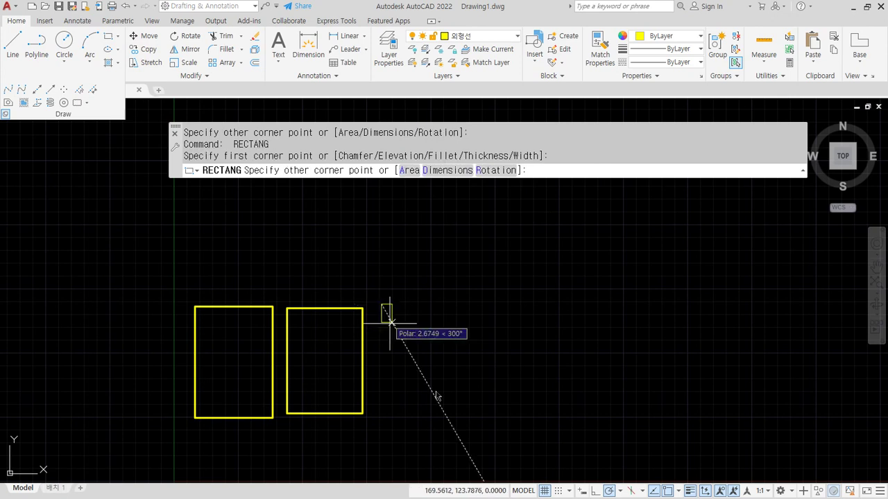
# Complete the third rectangle at its lower-right corner and draw a fourth beside it from lower-right to upper-left corner
pyautogui.click(459, 416)
pyautogui.press('Return')
pyautogui.click(534, 412)
pyautogui.click(473, 305)
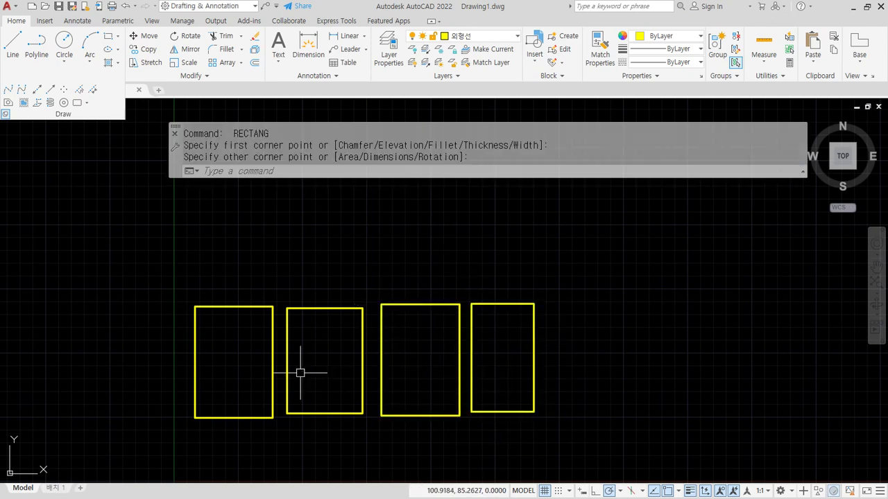
pyautogui.moveTo(201, 414)
pyautogui.mouseDown()
pyautogui.moveTo(254, 328)
pyautogui.moveTo(265, 340)
pyautogui.mouseUp()
pyautogui.moveTo(359, 319)
pyautogui.mouseDown()
pyautogui.moveTo(305, 392)
pyautogui.moveTo(319, 400)
pyautogui.moveTo(405, 351)
pyautogui.mouseUp()
pyautogui.moveTo(431, 388)
pyautogui.mouseDown()
pyautogui.moveTo(456, 404)
pyautogui.moveTo(452, 387)
pyautogui.mouseUp()
pyautogui.click(504, 398)
pyautogui.moveTo(525, 400)
pyautogui.mouseDown()
pyautogui.moveTo(480, 322)
pyautogui.moveTo(497, 313)
pyautogui.mouseUp()
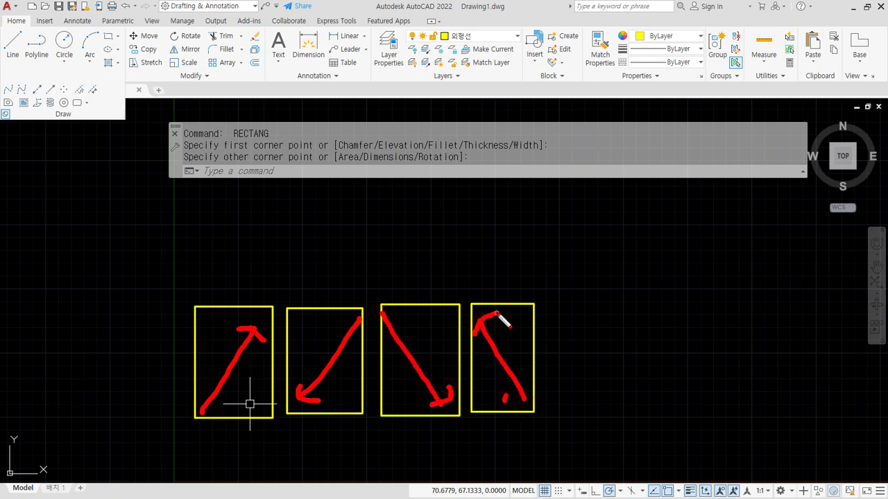
pyautogui.press('Escape')
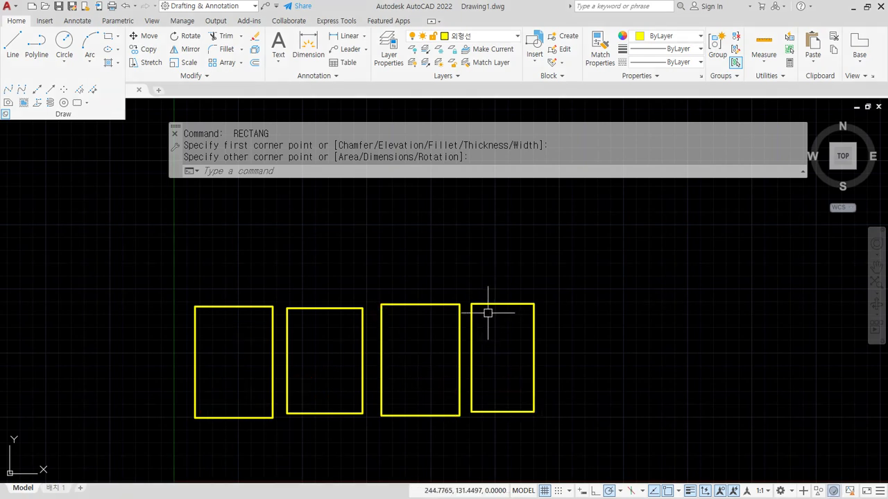
pyautogui.hotkey('ctrl', '2')
pyautogui.moveTo(195, 418)
pyautogui.mouseDown()
pyautogui.moveTo(280, 419)
pyautogui.moveTo(280, 317)
pyautogui.moveTo(297, 321)
pyautogui.mouseUp()
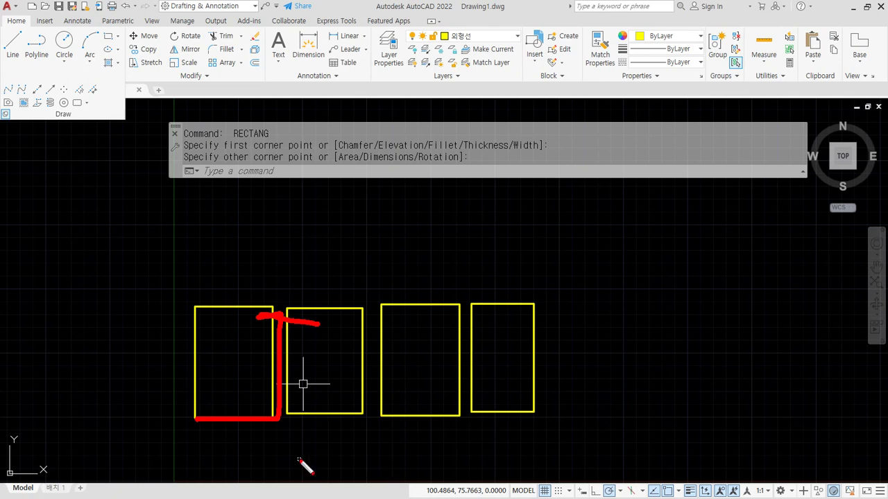
pyautogui.press('e')
pyautogui.moveTo(208, 428)
pyautogui.mouseDown()
pyautogui.moveTo(206, 402)
pyautogui.moveTo(209, 428)
pyautogui.mouseUp()
pyautogui.moveTo(222, 392); pyautogui.dragTo(251, 330)
pyautogui.moveTo(212, 415)
pyautogui.mouseDown()
pyautogui.moveTo(292, 406)
pyautogui.moveTo(251, 314)
pyautogui.mouseUp()
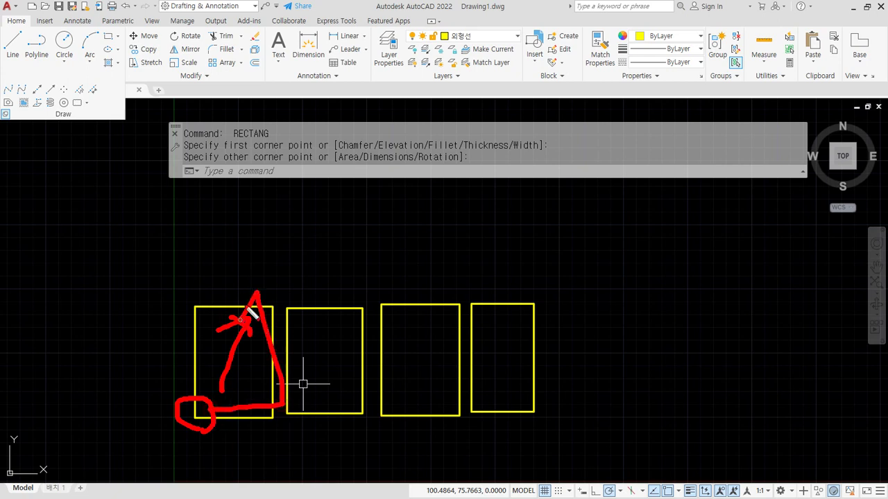
pyautogui.press('e')
pyautogui.moveTo(359, 320)
pyautogui.mouseDown()
pyautogui.moveTo(344, 326)
pyautogui.moveTo(308, 382)
pyautogui.mouseUp()
pyautogui.moveTo(298, 359)
pyautogui.mouseDown()
pyautogui.moveTo(298, 373)
pyautogui.moveTo(316, 380)
pyautogui.mouseUp()
pyautogui.moveTo(351, 305)
pyautogui.mouseDown()
pyautogui.moveTo(273, 284)
pyautogui.moveTo(278, 403)
pyautogui.mouseUp()
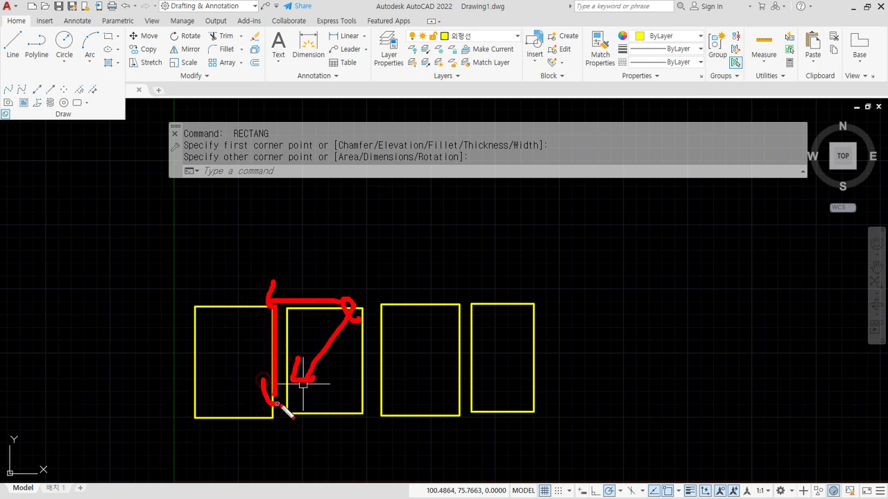
pyautogui.press('e')
pyautogui.moveTo(471, 425)
pyautogui.mouseDown()
pyautogui.moveTo(452, 420)
pyautogui.moveTo(378, 319)
pyautogui.moveTo(410, 313)
pyautogui.mouseUp()
pyautogui.moveTo(444, 418)
pyautogui.mouseDown()
pyautogui.moveTo(402, 415)
pyautogui.moveTo(401, 399)
pyautogui.mouseUp()
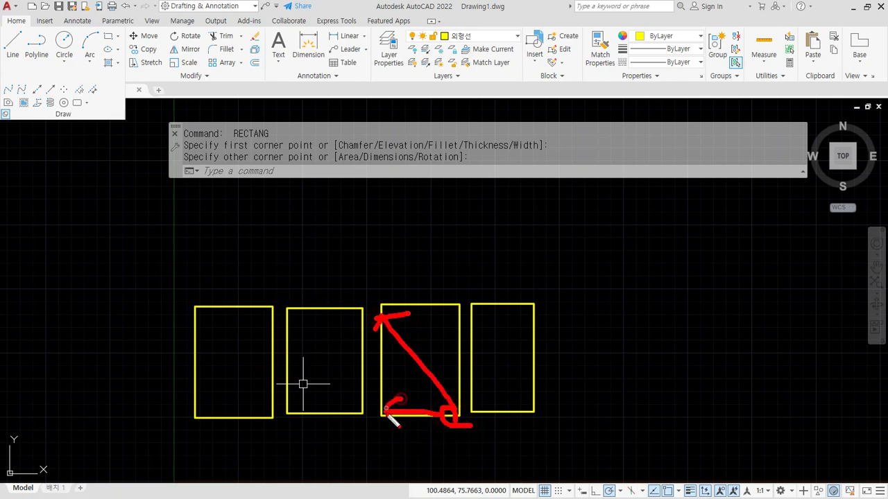
pyautogui.moveTo(365, 374)
pyautogui.mouseDown()
pyautogui.moveTo(361, 317)
pyautogui.moveTo(378, 323)
pyautogui.mouseUp()
pyautogui.moveTo(480, 312); pyautogui.dragTo(545, 394)
pyautogui.moveTo(538, 369)
pyautogui.mouseDown()
pyautogui.moveTo(523, 393)
pyautogui.moveTo(516, 383)
pyautogui.mouseUp()
pyautogui.moveTo(467, 296); pyautogui.dragTo(550, 297)
pyautogui.moveTo(535, 285)
pyautogui.mouseDown()
pyautogui.moveTo(551, 298)
pyautogui.moveTo(561, 398)
pyautogui.mouseUp()
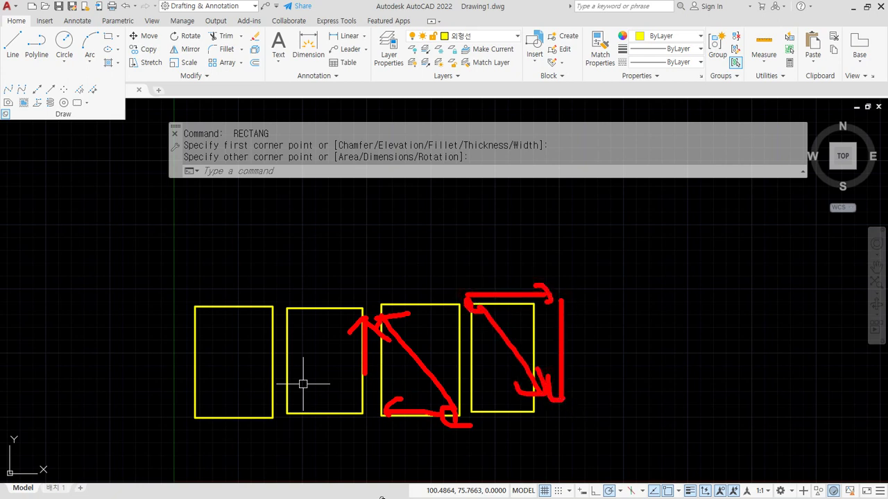
pyautogui.press('Escape')
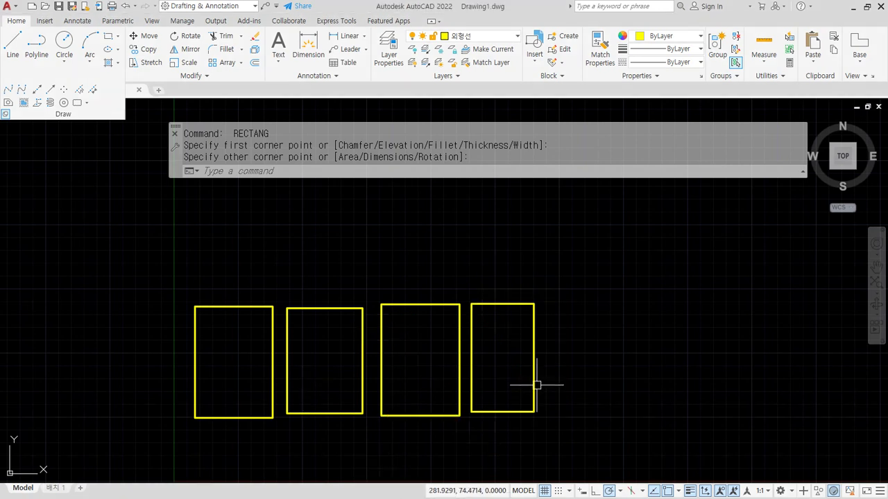
# Erase all four freehand rectangles together
pyautogui.click(559, 409)
pyautogui.click(159, 272)
pyautogui.write('e')
pyautogui.press('Return')
pyautogui.write('rec')
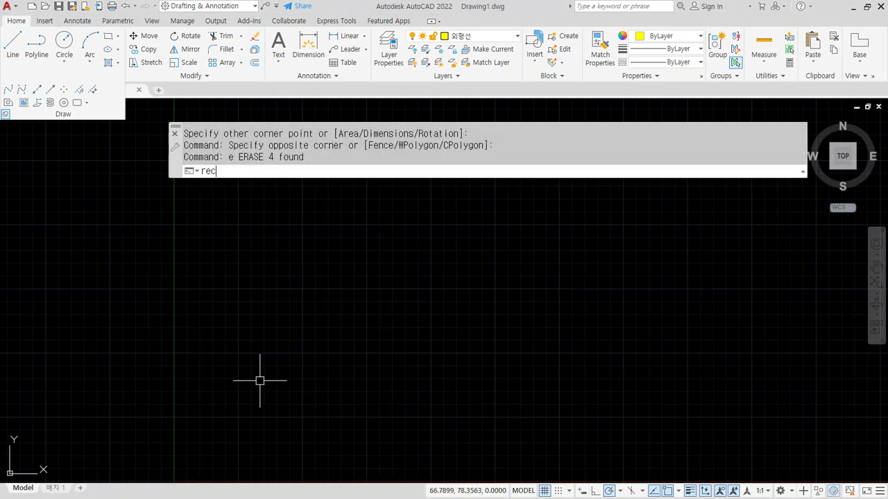
pyautogui.press('Return')
pyautogui.click(217, 402)
pyautogui.write('@')
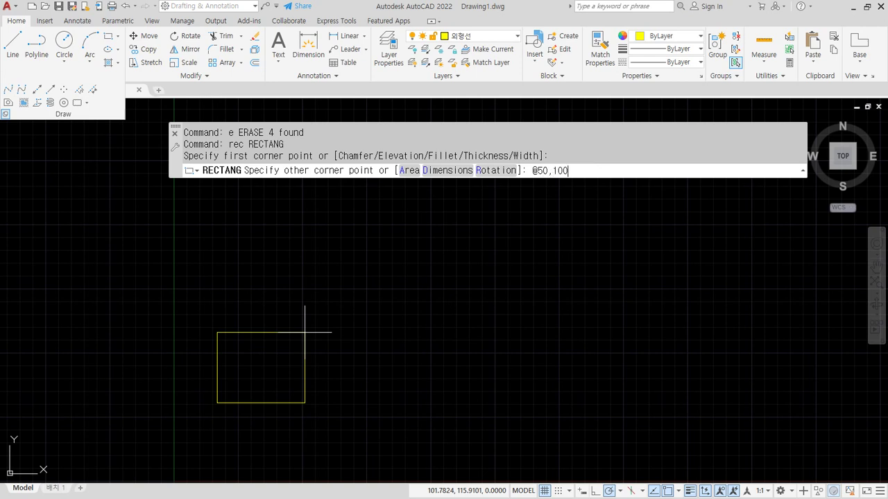
pyautogui.write('50,100')
pyautogui.press('Return')
pyautogui.moveTo(224, 392)
pyautogui.mouseDown()
pyautogui.moveTo(263, 314)
pyautogui.moveTo(284, 330)
pyautogui.mouseUp()
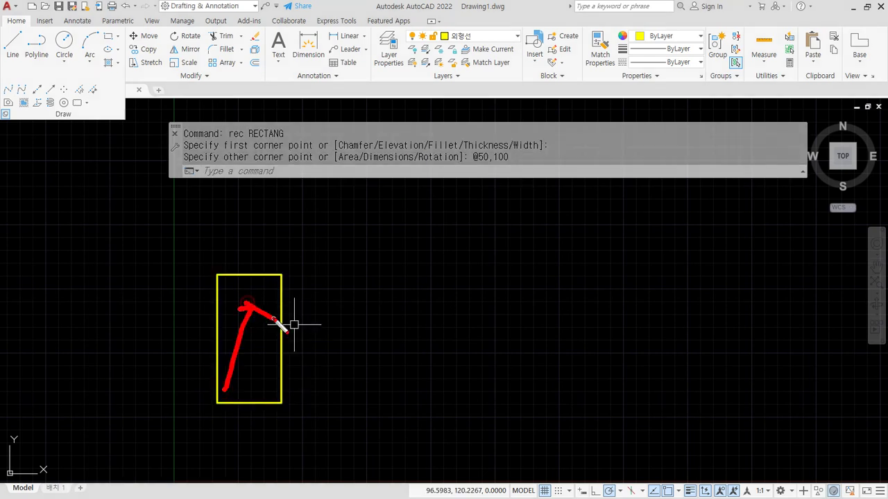
pyautogui.press('Escape')
# Draw a second rectangle beside the first, from its upper-right corner to the relative opposite corner @-50,-100
pyautogui.write('rec')
pyautogui.press('Return')
pyautogui.click(380, 278)
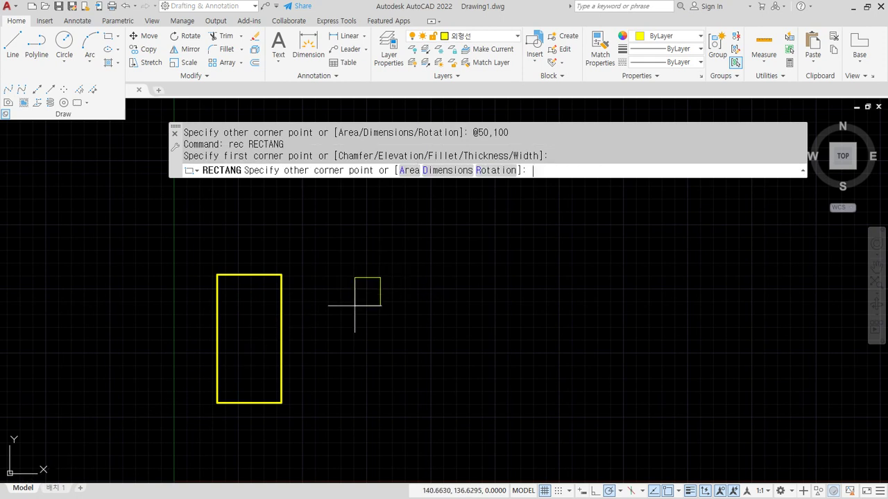
pyautogui.write('@-50,-100')
pyautogui.press('Return')
pyautogui.moveTo(372, 290); pyautogui.dragTo(314, 397)
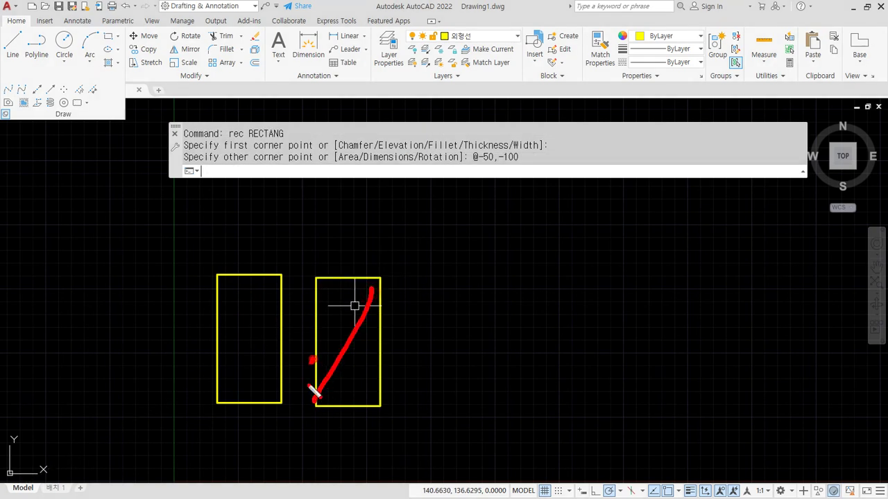
pyautogui.press('Escape')
pyautogui.write('rec')
pyautogui.press('Return')
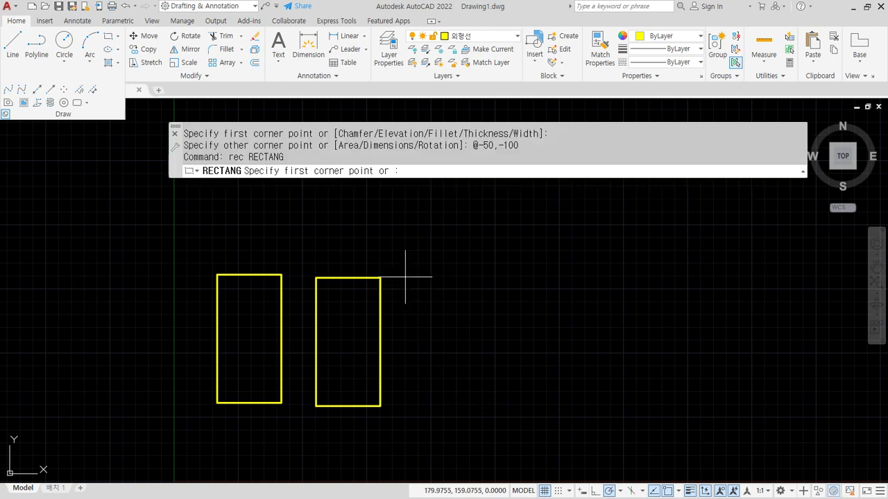
pyautogui.click(406, 277)
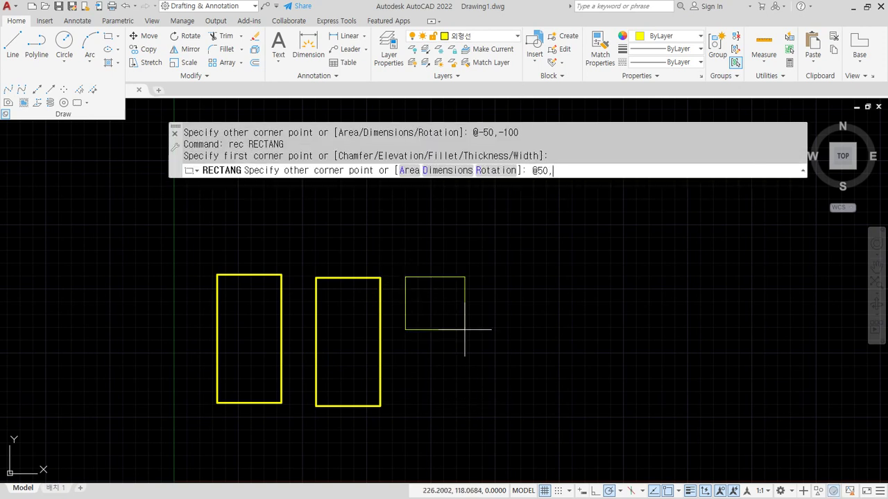
pyautogui.write('@50,-100')
pyautogui.press('Return')
pyautogui.moveTo(407, 280)
pyautogui.mouseDown()
pyautogui.moveTo(447, 368)
pyautogui.moveTo(462, 373)
pyautogui.mouseUp()
pyautogui.press('Escape')
# Draw a fourth rectangle in the row, from its lower-right corner to the relative opposite corner @-50,100
pyautogui.write('rec')
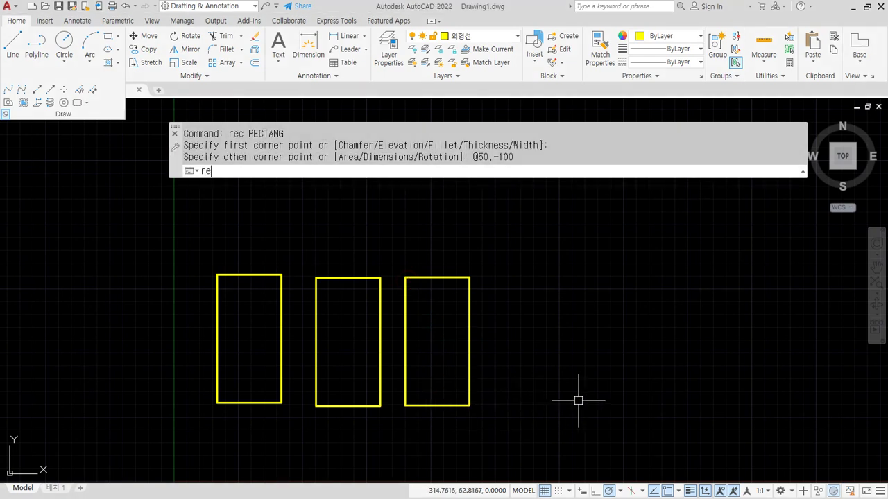
pyautogui.press('Return')
pyautogui.click(527, 378)
pyautogui.write('@-5')
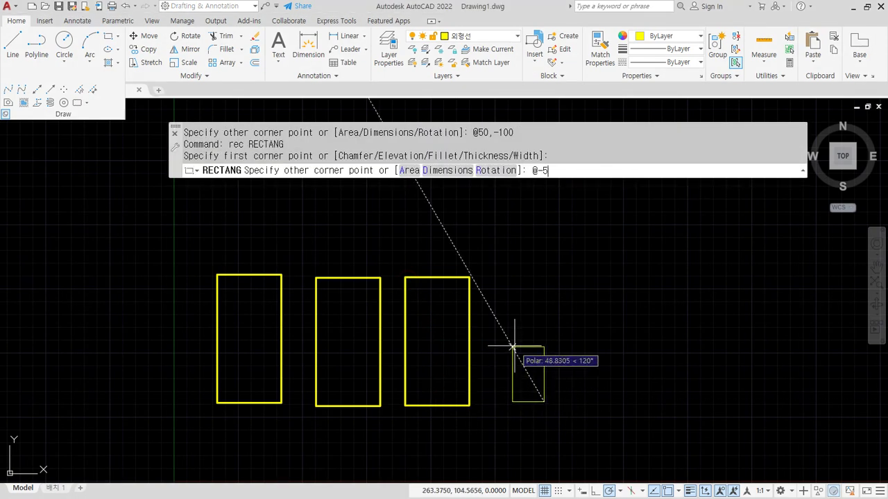
pyautogui.write('0,100')
pyautogui.press('Return')
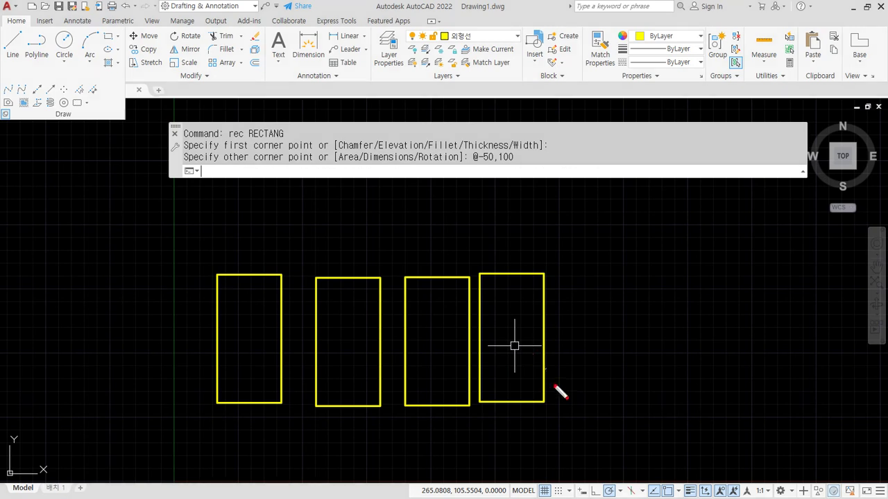
pyautogui.moveTo(538, 394)
pyautogui.mouseDown()
pyautogui.moveTo(469, 314)
pyautogui.moveTo(505, 291)
pyautogui.mouseUp()
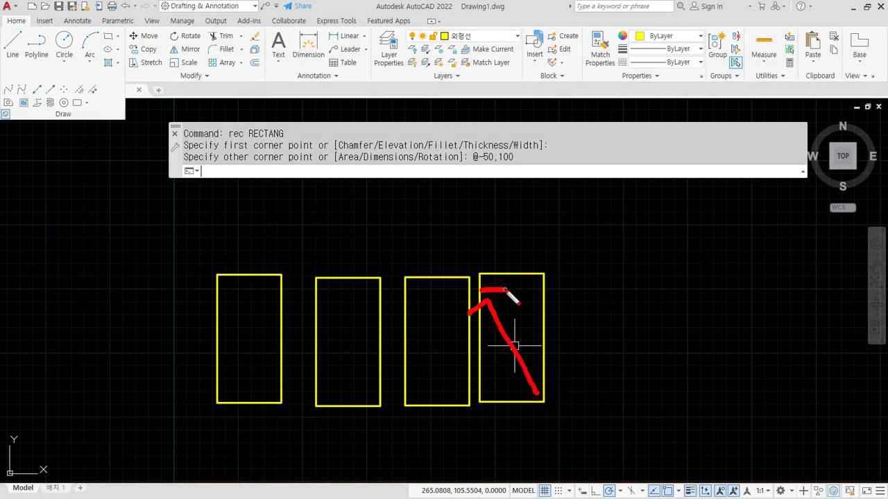
pyautogui.press('Escape')
# Delete the four 50 by 100 rectangles together
pyautogui.click(505, 290)
pyautogui.click(183, 233)
pyautogui.press('Delete')
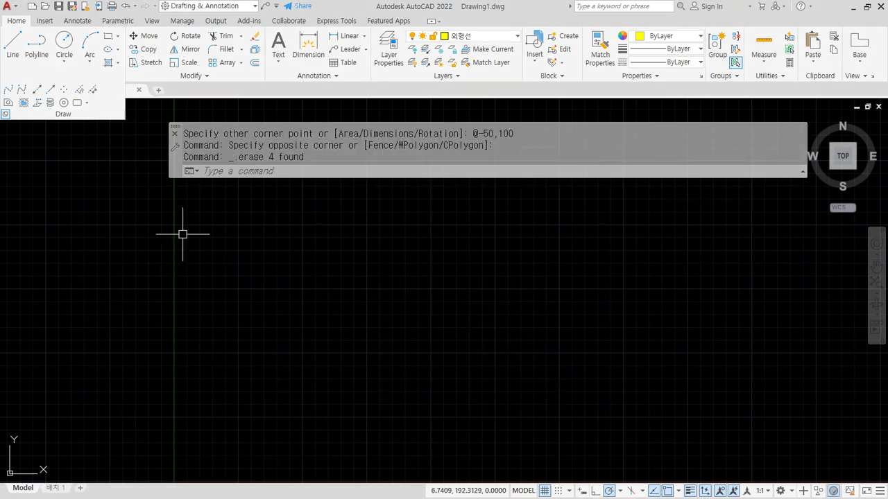
# Draw a rectangle with the RECTANG line width set to 10, picking two opposite corners freehand
pyautogui.write('rec')
pyautogui.press('Return')
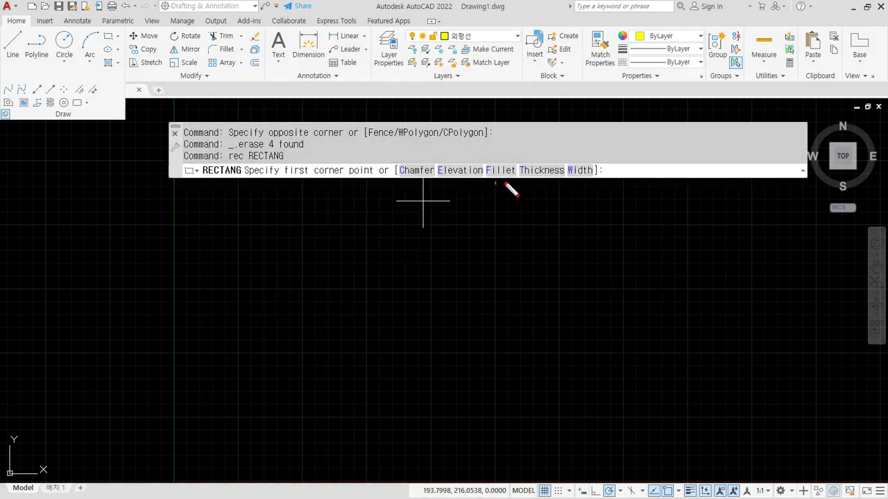
pyautogui.moveTo(587, 182)
pyautogui.mouseDown()
pyautogui.moveTo(570, 175)
pyautogui.moveTo(607, 162)
pyautogui.moveTo(589, 180)
pyautogui.mouseUp()
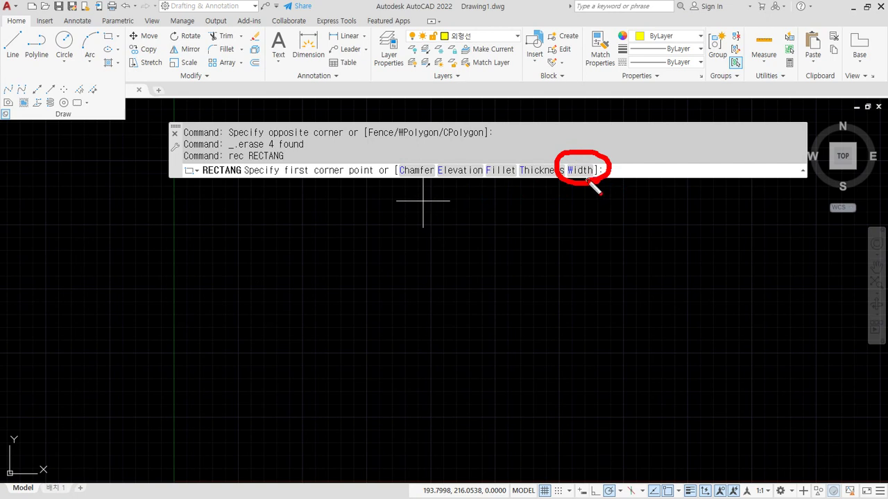
pyautogui.press('Escape')
pyautogui.click(577, 171)
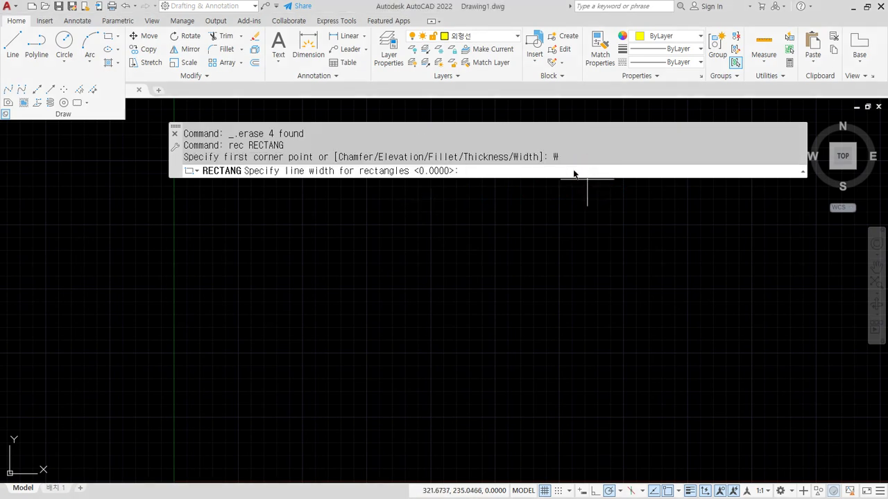
pyautogui.write('10')
pyautogui.press('Return')
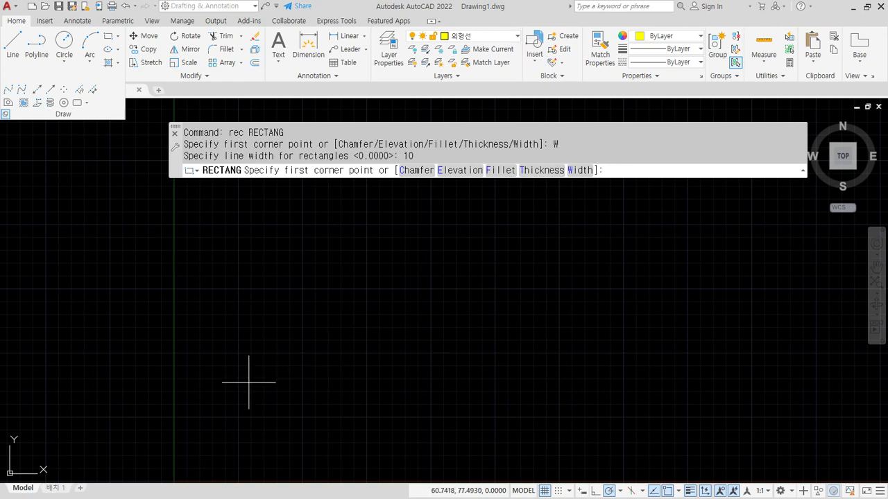
pyautogui.click(205, 411)
pyautogui.click(341, 247)
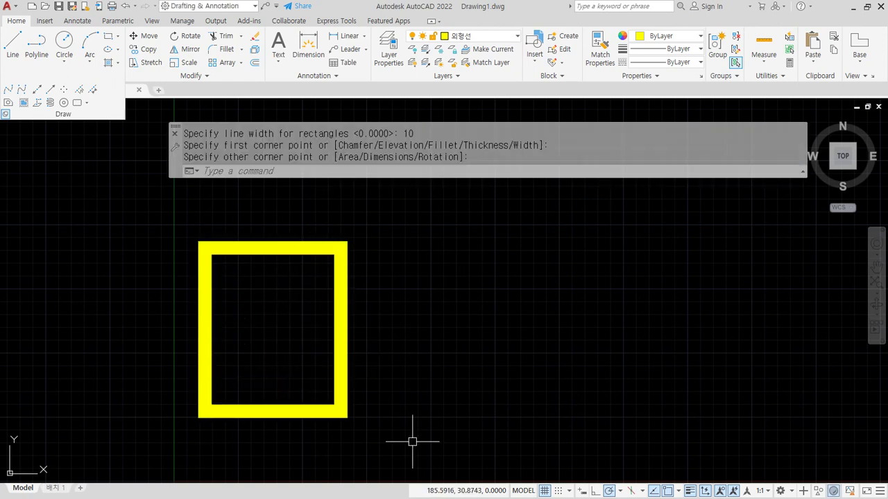
# Draw a second rectangle of similar size beside the thick-lined one, with the RECTANG line width set to 0
pyautogui.write('REC')
pyautogui.press('Return')
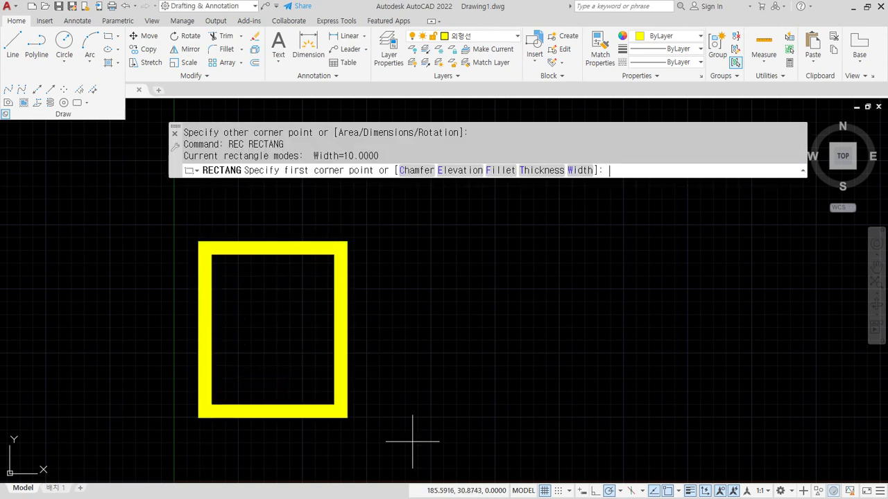
pyautogui.write('w')
pyautogui.press('Return')
pyautogui.write('0')
pyautogui.press('Return')
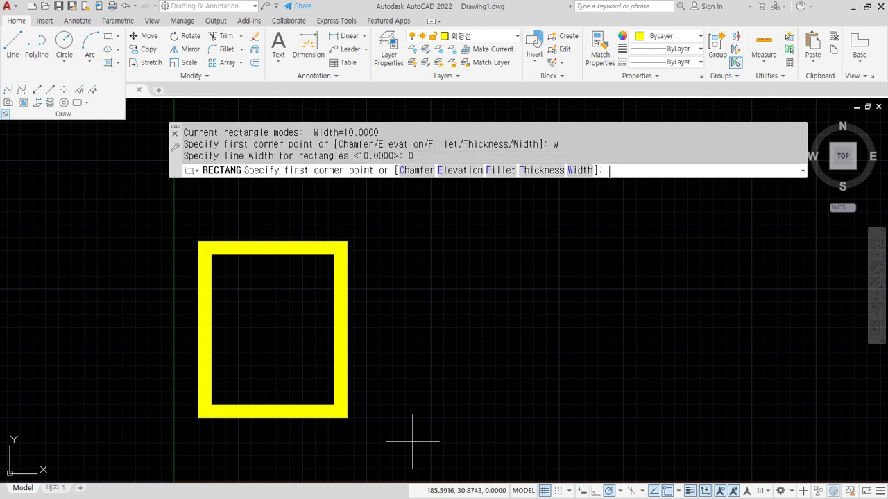
pyautogui.click(386, 412)
pyautogui.click(524, 245)
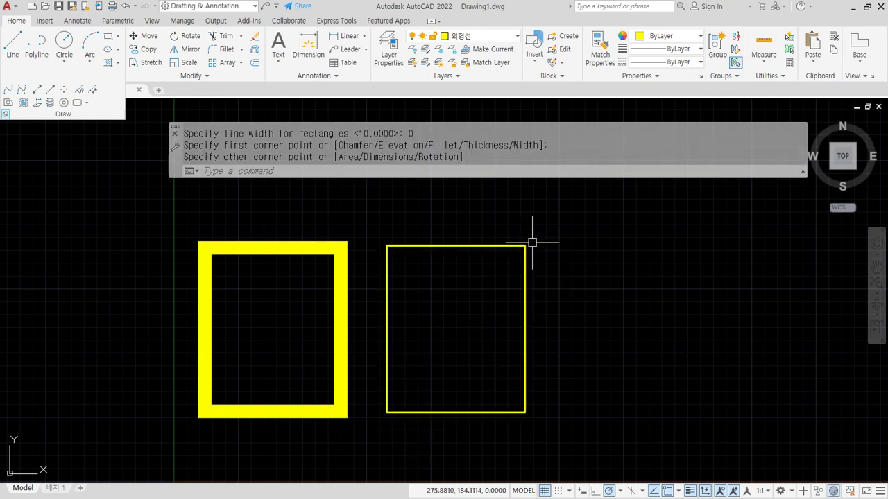
# Select the thin-lined and thick-lined rectangles and delete both
pyautogui.click(449, 257)
pyautogui.click(449, 256)
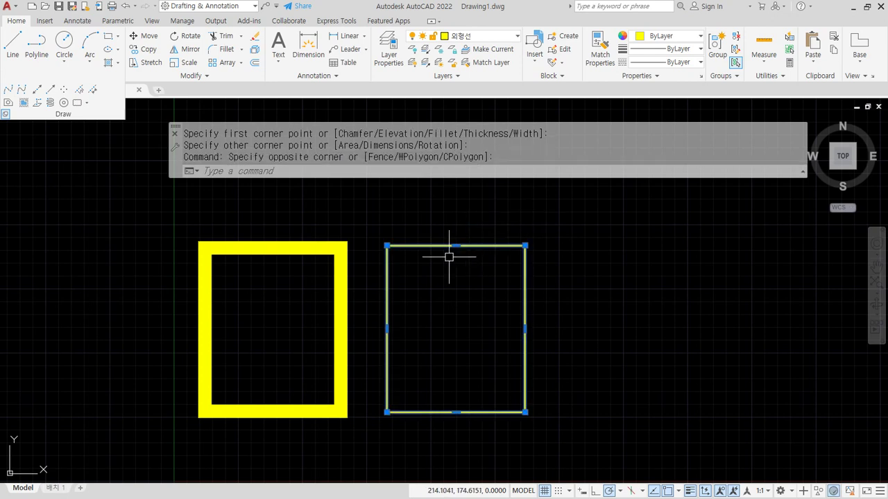
pyautogui.click(311, 248)
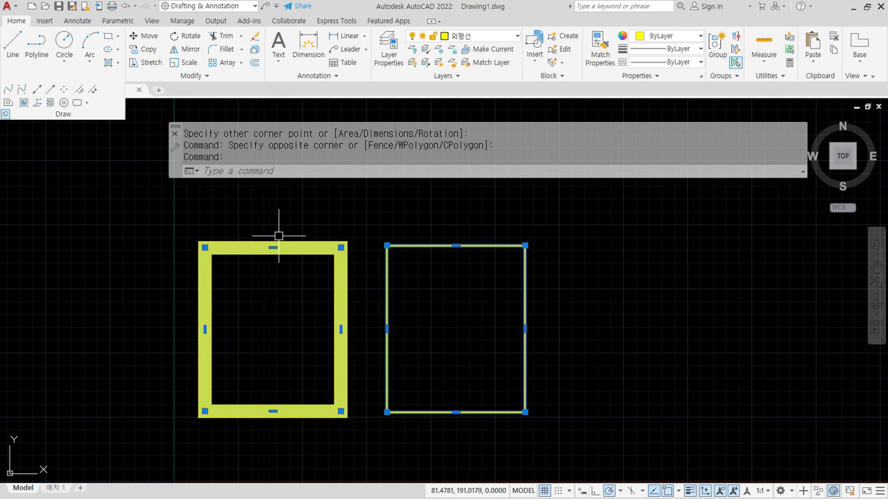
pyautogui.press('Escape')
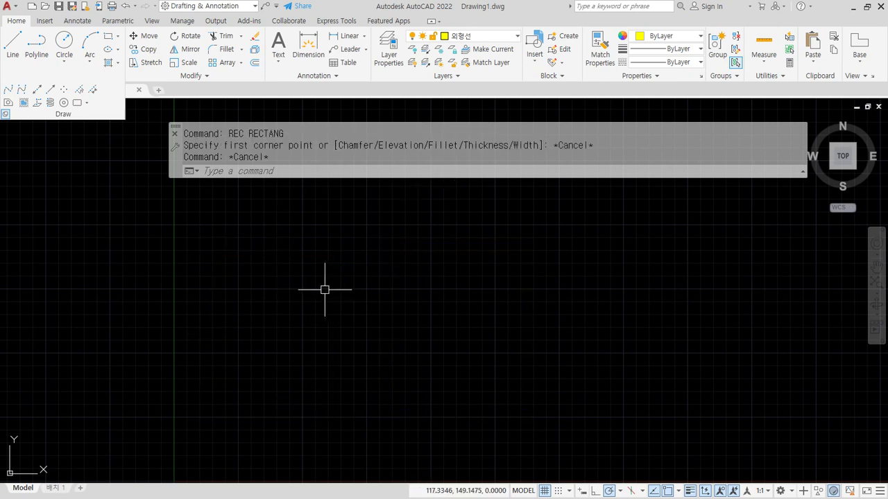
pyautogui.scroll(-3, 321, 283)
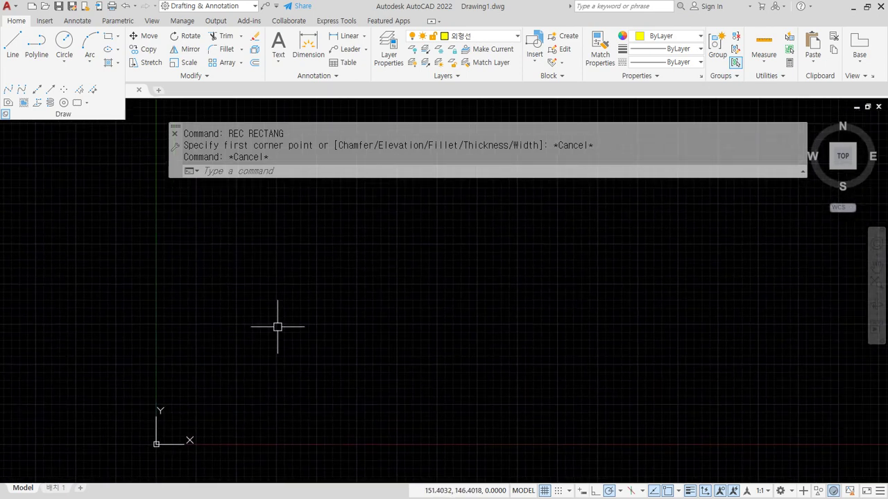
pyautogui.write('rec')
pyautogui.press('Return')
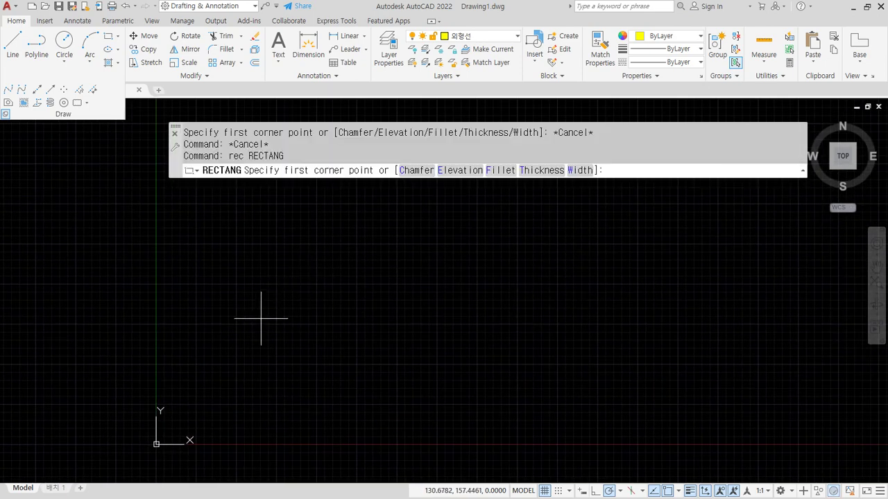
pyautogui.click(249, 367)
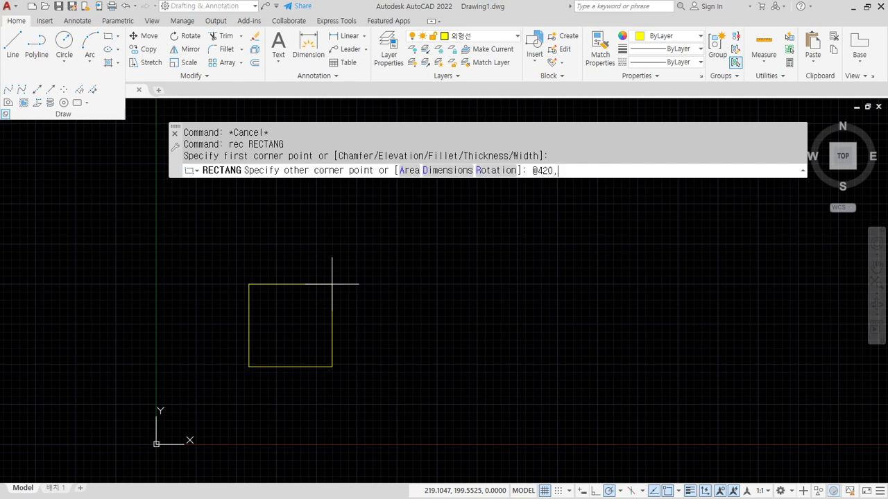
pyautogui.press('Return')
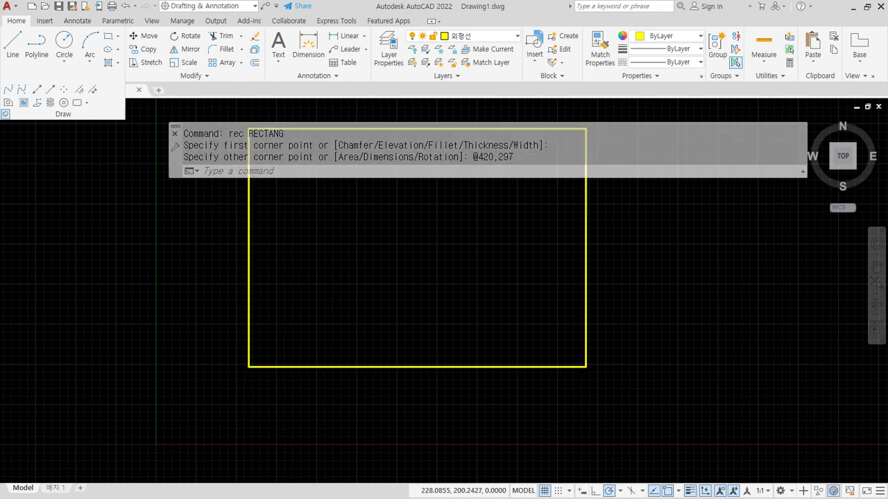
# Offset the 420 by 297 rectangle 10 units inward as an inner border
pyautogui.scroll(-2, 333, 283)
pyautogui.moveTo(342, 241); pyautogui.dragTo(309, 303, button='middle')
pyautogui.write('o')
pyautogui.press('Return')
pyautogui.write('1')
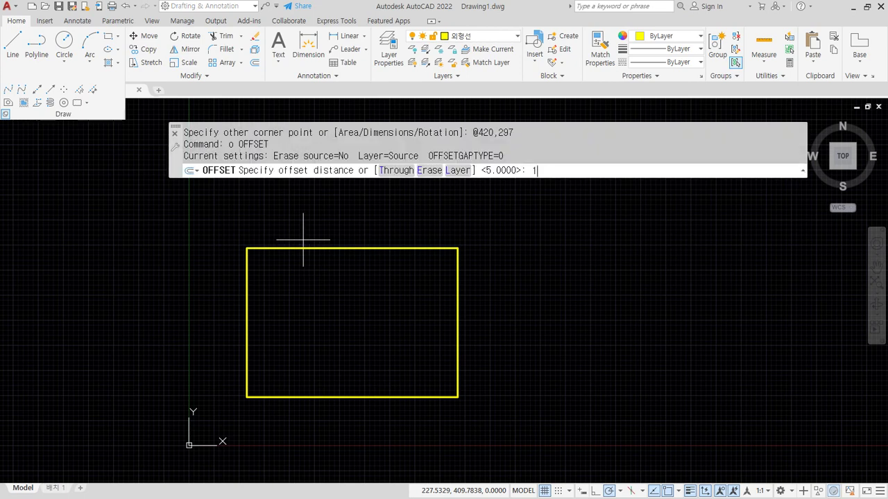
pyautogui.write('0')
pyautogui.press('Return')
pyautogui.click(323, 248)
pyautogui.click(341, 298)
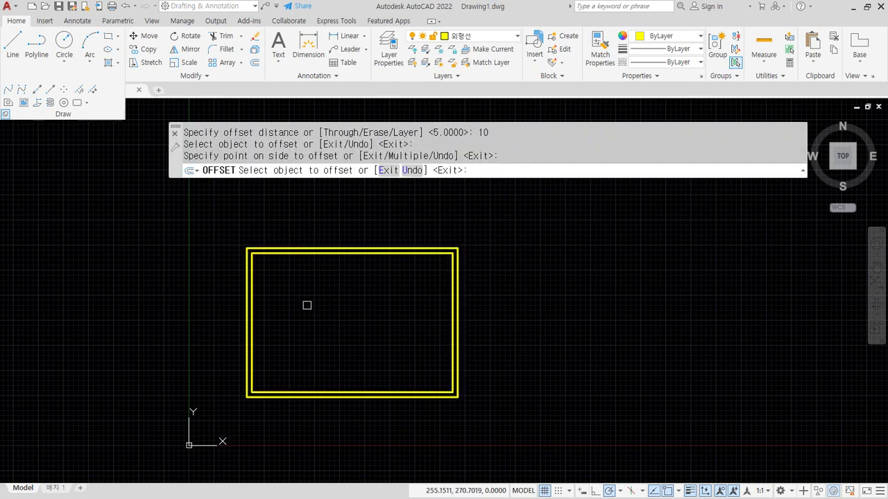
pyautogui.press('Return')
pyautogui.scroll(5, 229, 248)
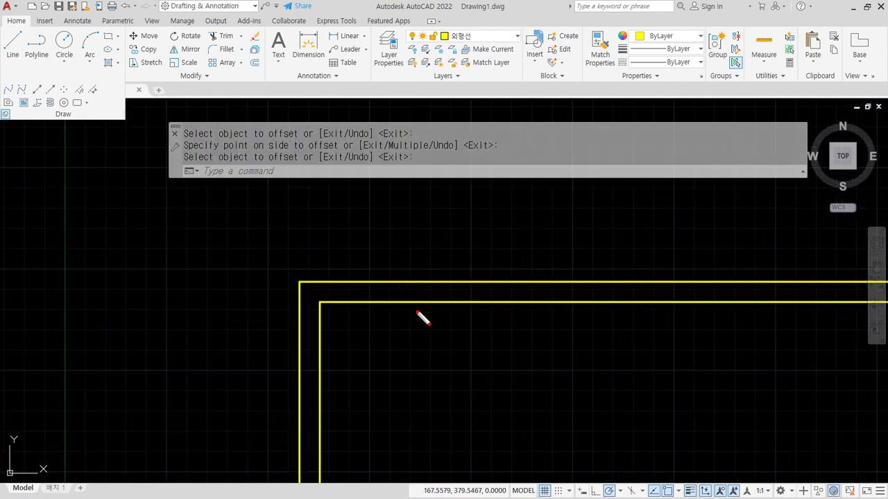
pyautogui.moveTo(419, 310)
pyautogui.mouseDown()
pyautogui.moveTo(387, 283)
pyautogui.moveTo(402, 311)
pyautogui.moveTo(428, 291)
pyautogui.moveTo(429, 309)
pyautogui.mouseUp()
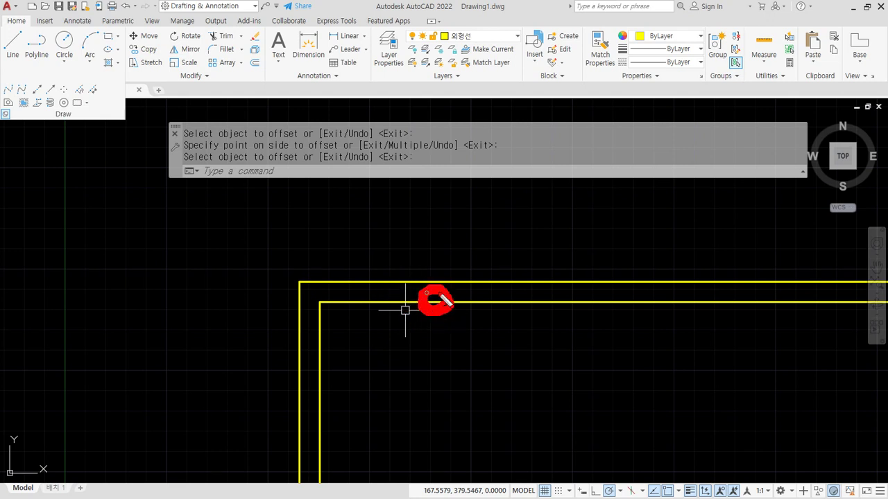
pyautogui.moveTo(432, 358); pyautogui.dragTo(319, 284, button='middle')
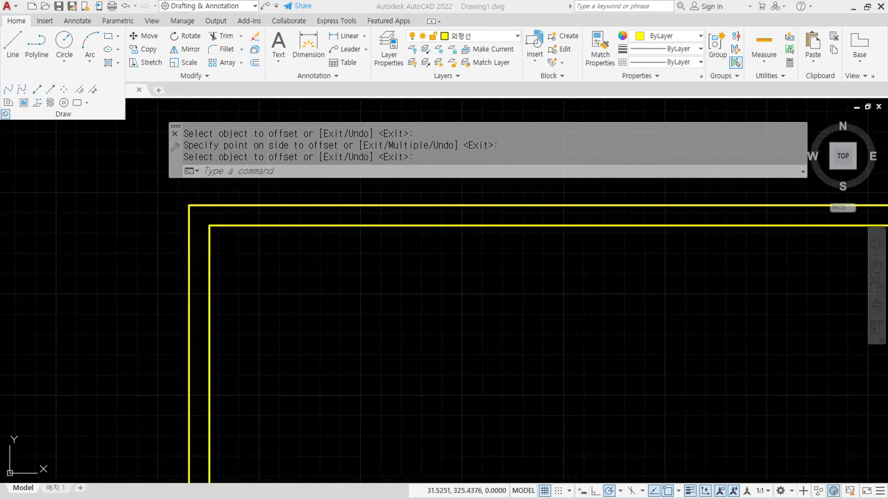
# Switch to the Notepad notes and add the heading 테두리선, separated by a blank line, below the Arc and ELlipse line
pyautogui.hotkey('alt', 'Tab')
pyautogui.scroll(-10, 351, 343)
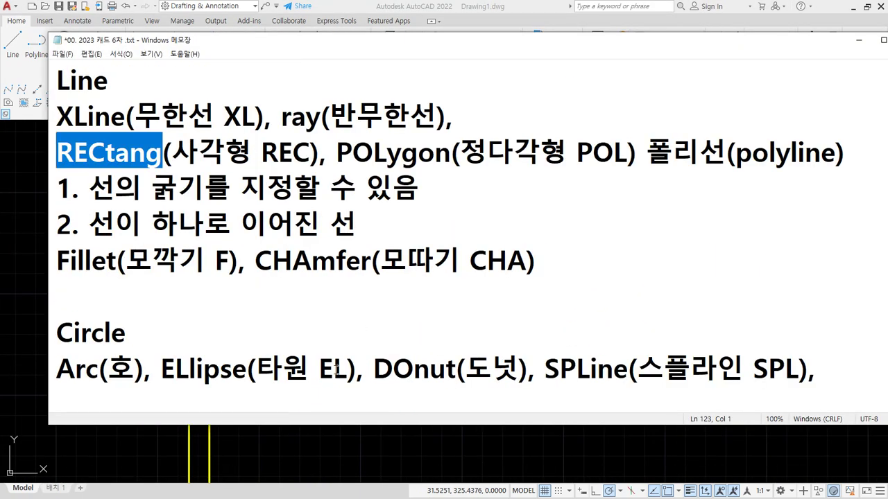
pyautogui.click(248, 318)
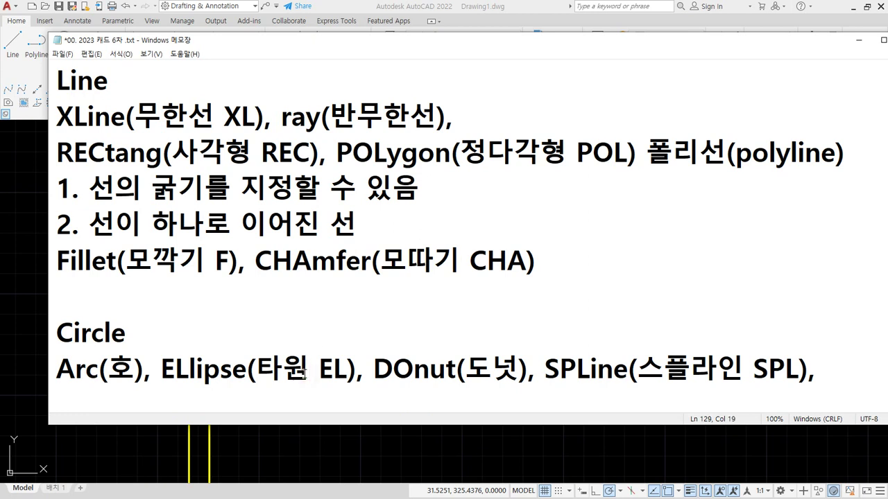
pyautogui.press('End')
pyautogui.press('Return')
pyautogui.press('Return')
pyautogui.write('테두리선')
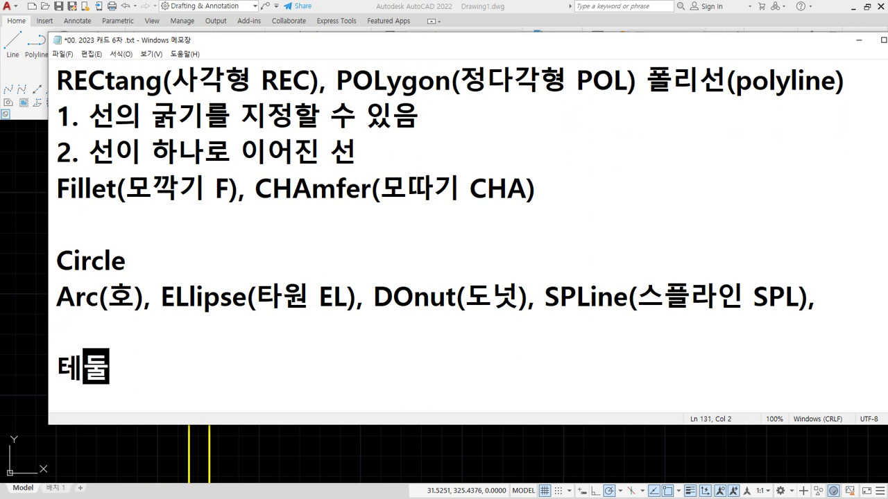
pyautogui.press('Return')
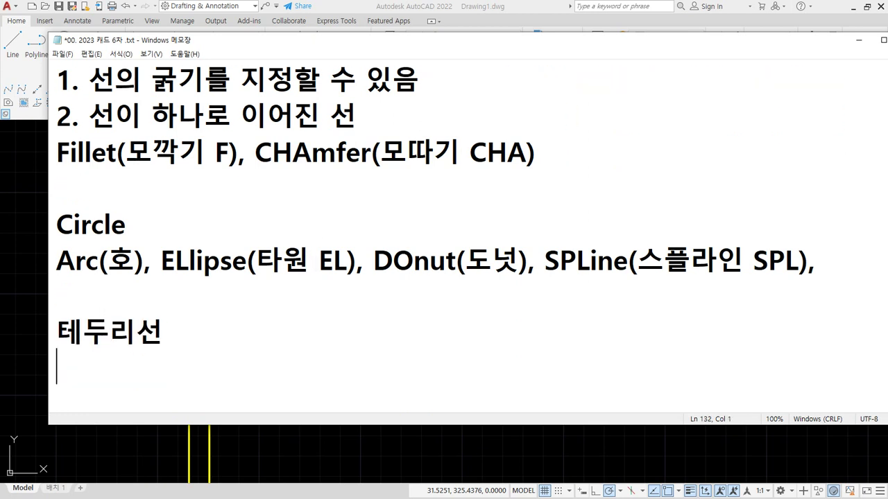
# Add the border margin lines "A0, A1 20mm" and "A2이하 10mm" under the 테두리선 heading
pyautogui.write('A0')
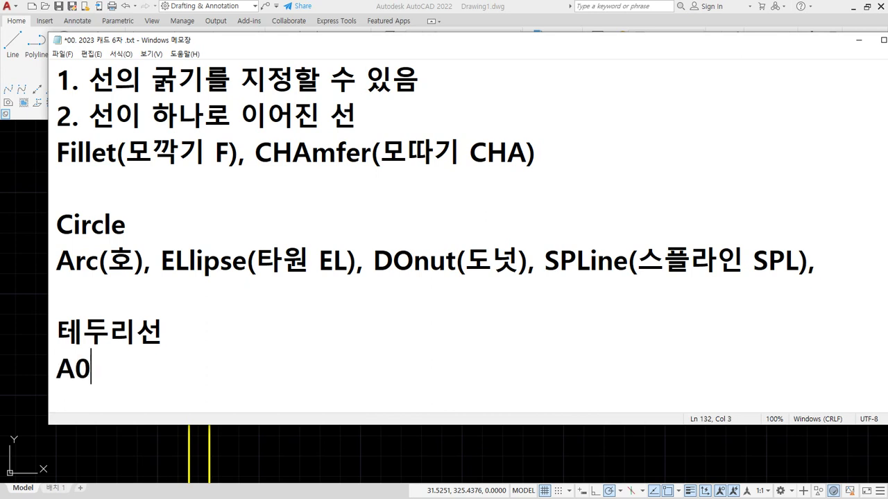
pyautogui.write(', A1')
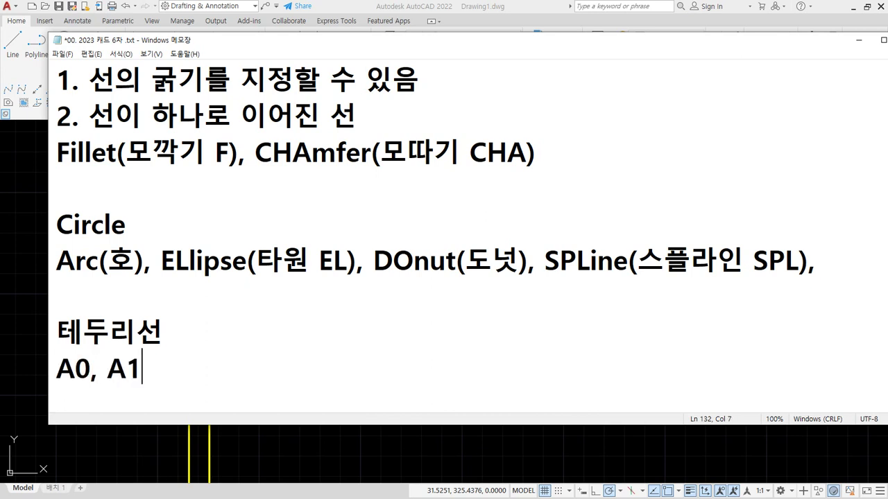
pyautogui.write(' 200')
pyautogui.press('BackSpace')
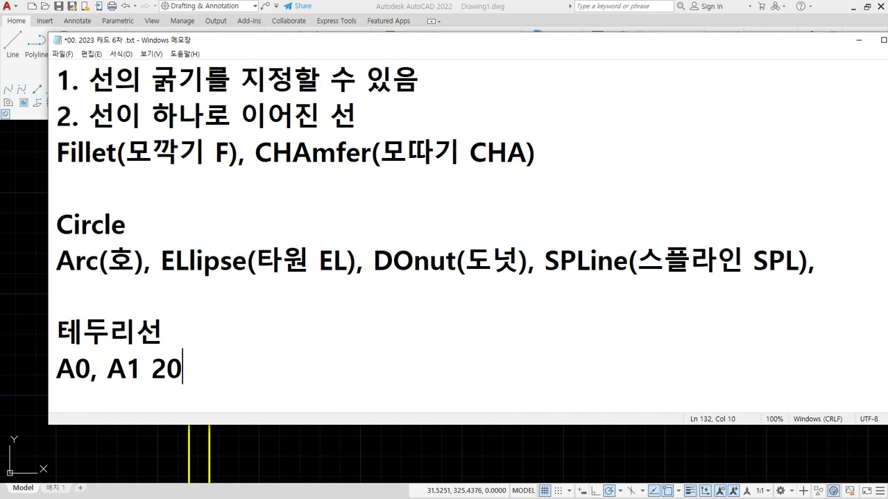
pyautogui.write('mm')
pyautogui.press('Return')
pyautogui.write('A2')
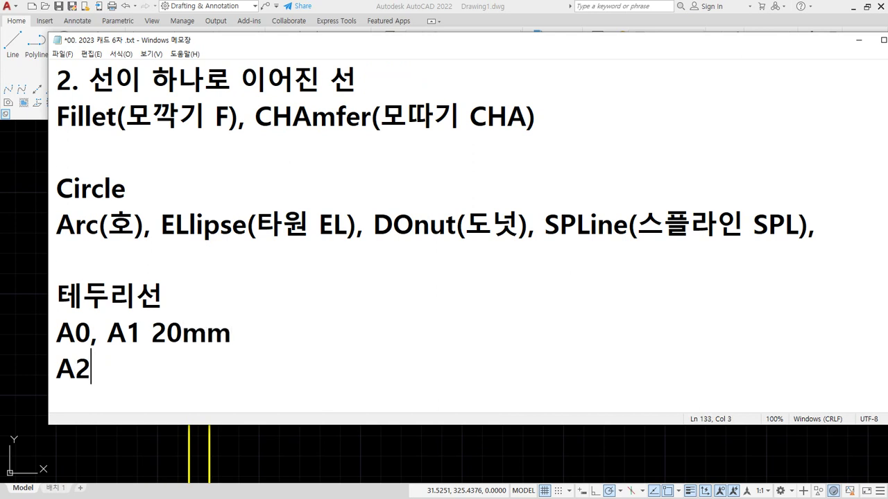
pyautogui.write('이하 10mm')
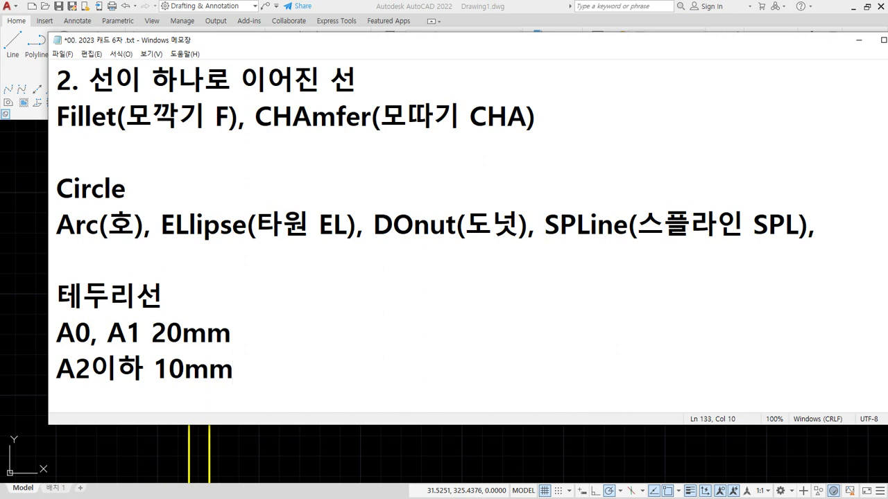
pyautogui.press('Return')
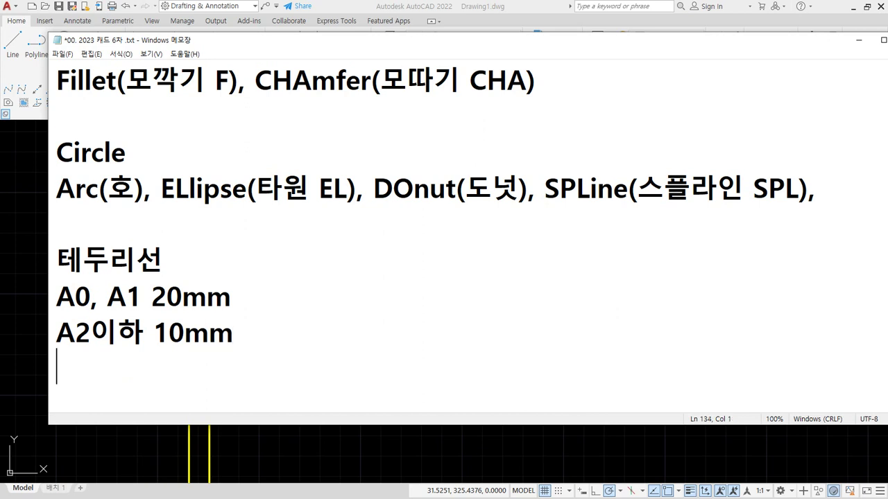
# Add the line "A4는 5mm가능 10mm" below the A2 margin note and start a new line
pyautogui.write('A4s')
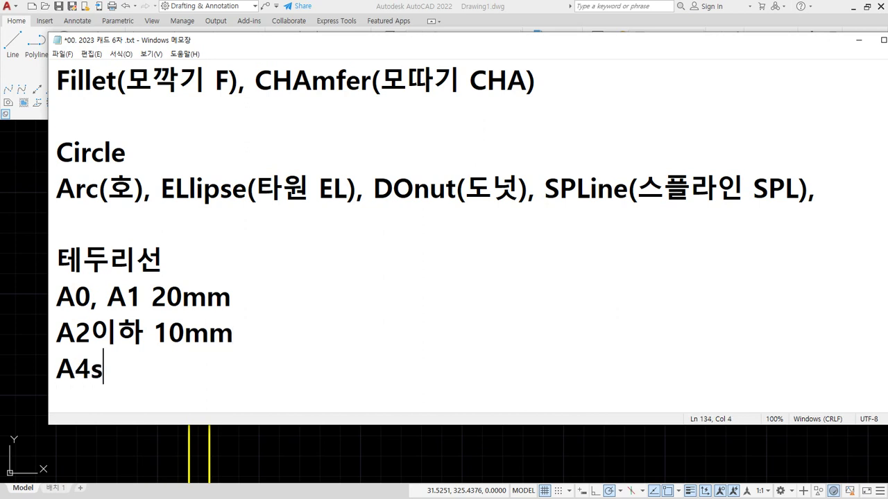
pyautogui.press('BackSpace')
pyautogui.write('는 5mm가능')
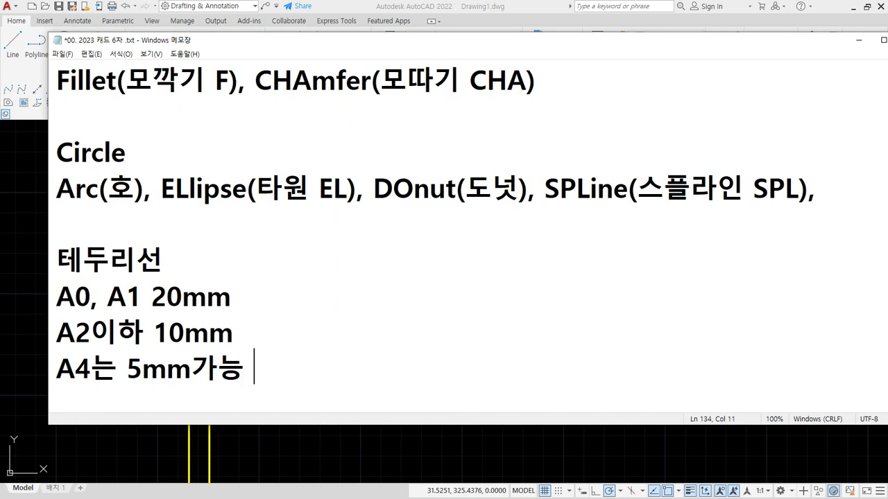
pyautogui.write(' 10ㅡㅡ')
pyautogui.press('BackSpace')
pyautogui.press('BackSpace')
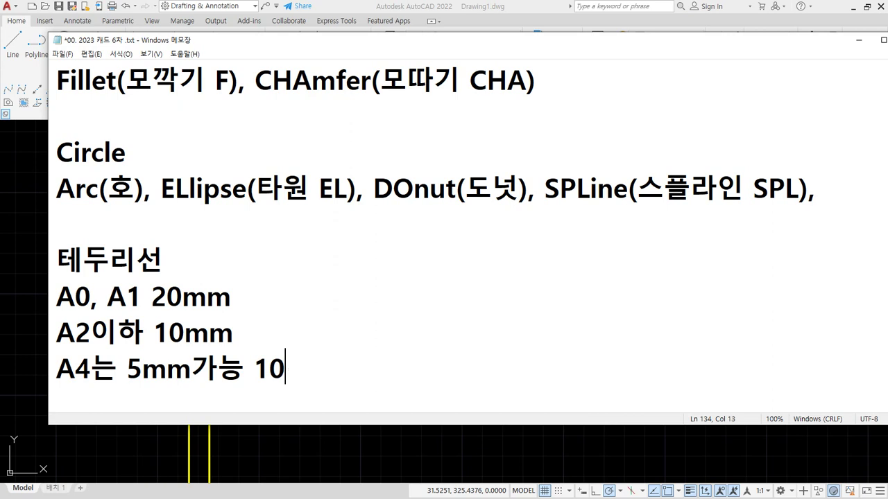
pyautogui.write('mm')
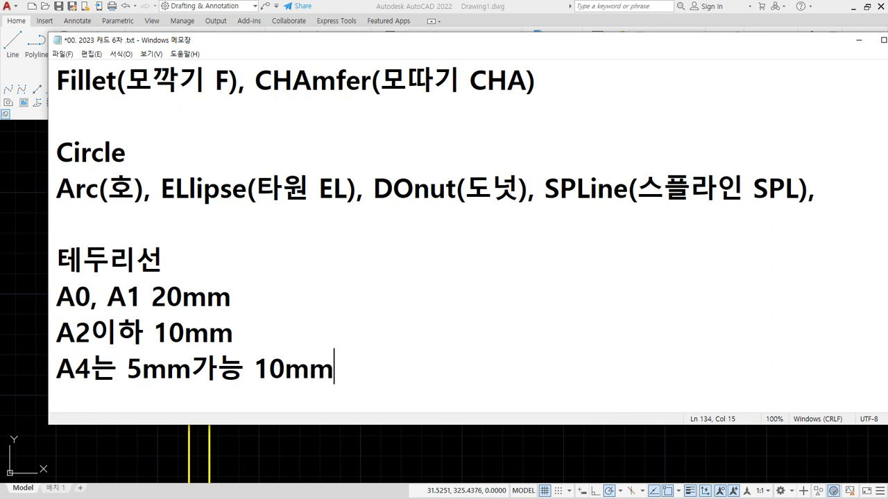
pyautogui.press('Return')
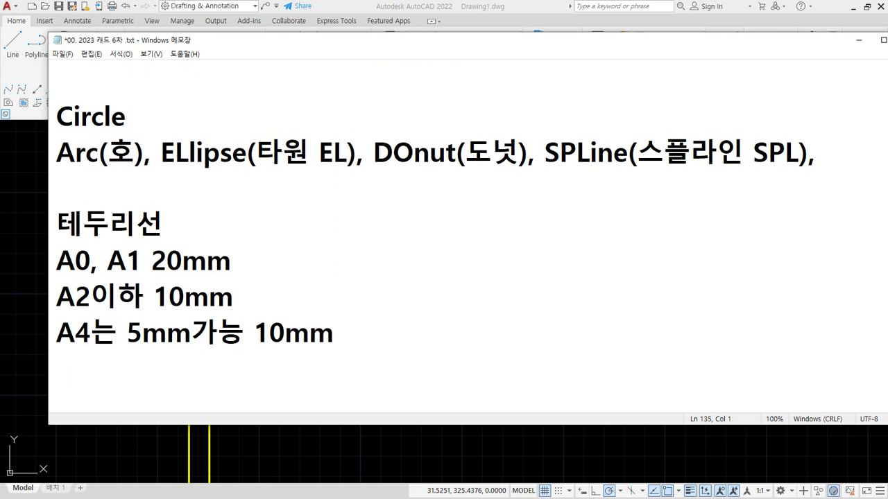
# Add the lines "도면을 제본할 경우" and "왼쪽 여백을 25mm" below the A4 margin note
pyautogui.write('도면을 제본')
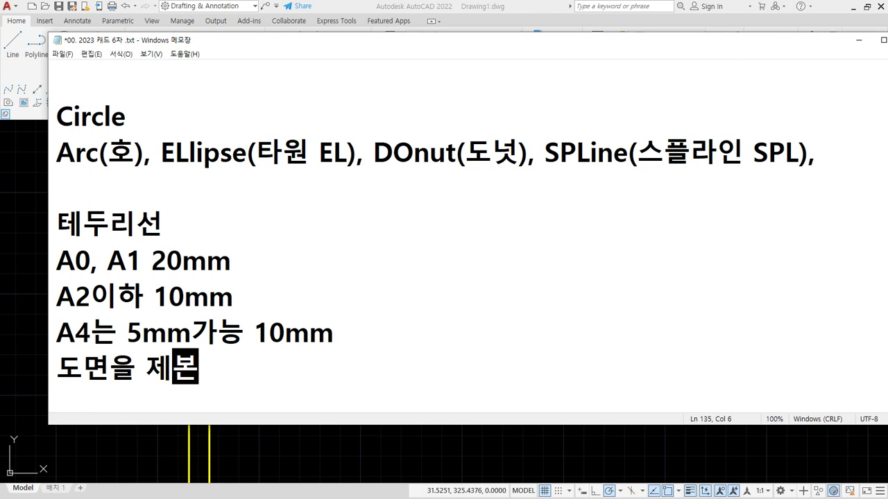
pyautogui.write('할 경우')
pyautogui.press('Return')
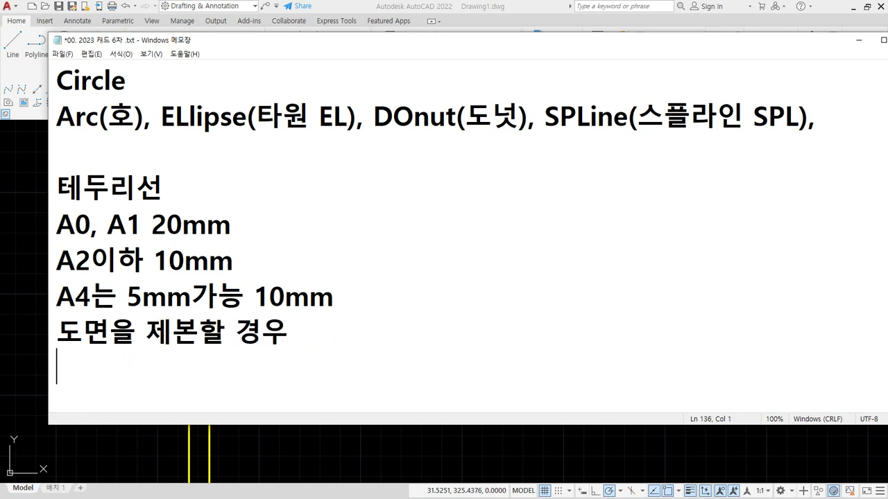
pyautogui.write('왼쪽 ')
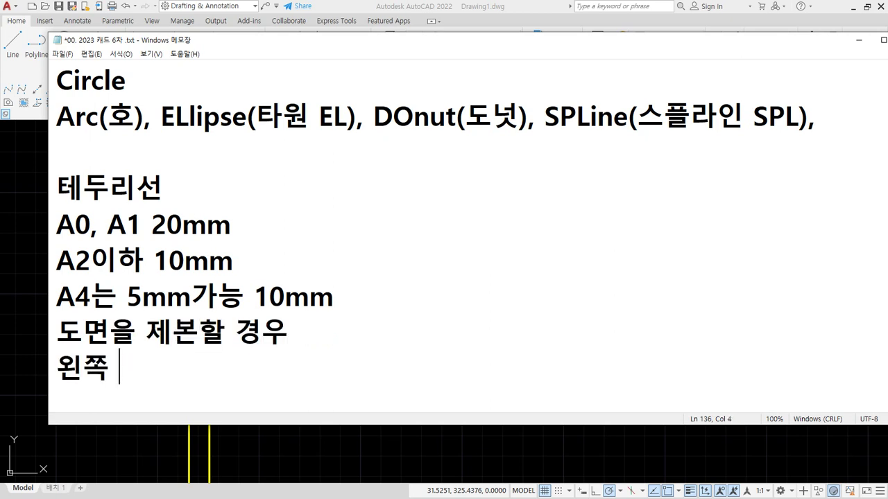
pyautogui.write('여백을 2')
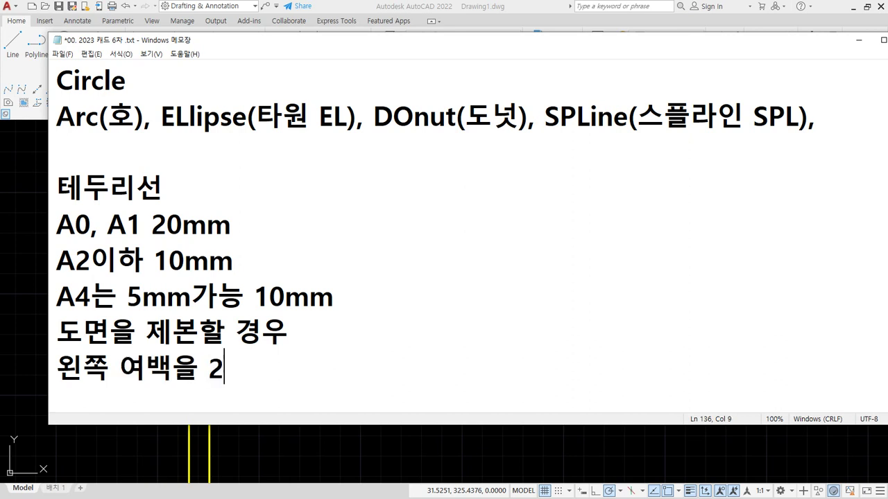
pyautogui.write('5mm')
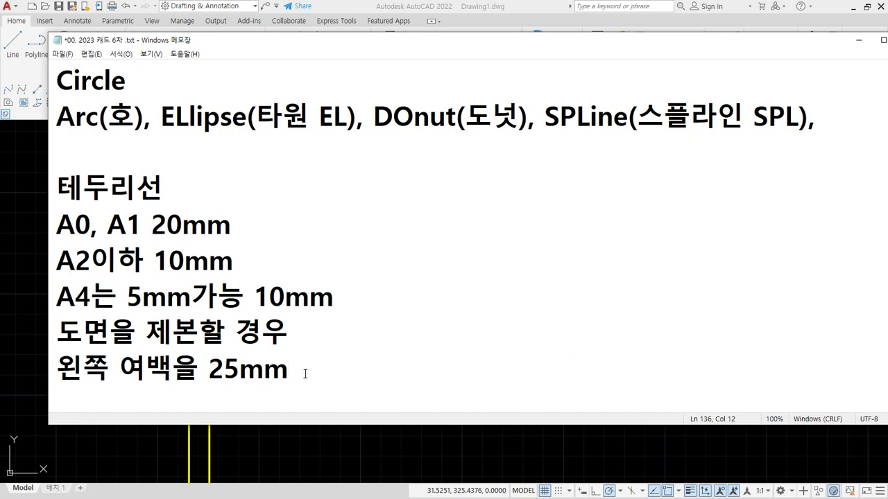
pyautogui.moveTo(236, 274); pyautogui.dragTo(63, 277)
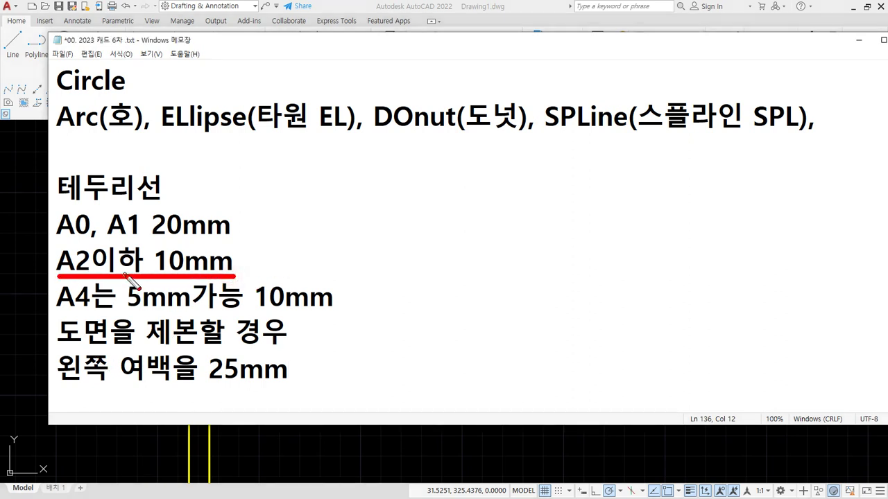
pyautogui.moveTo(156, 275)
pyautogui.mouseDown()
pyautogui.moveTo(236, 277)
pyautogui.moveTo(152, 281)
pyautogui.mouseUp()
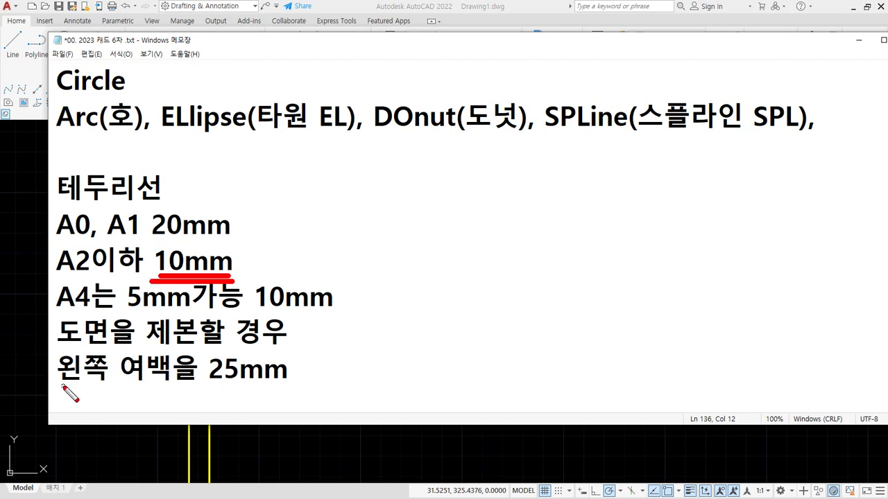
pyautogui.moveTo(61, 386); pyautogui.dragTo(344, 387)
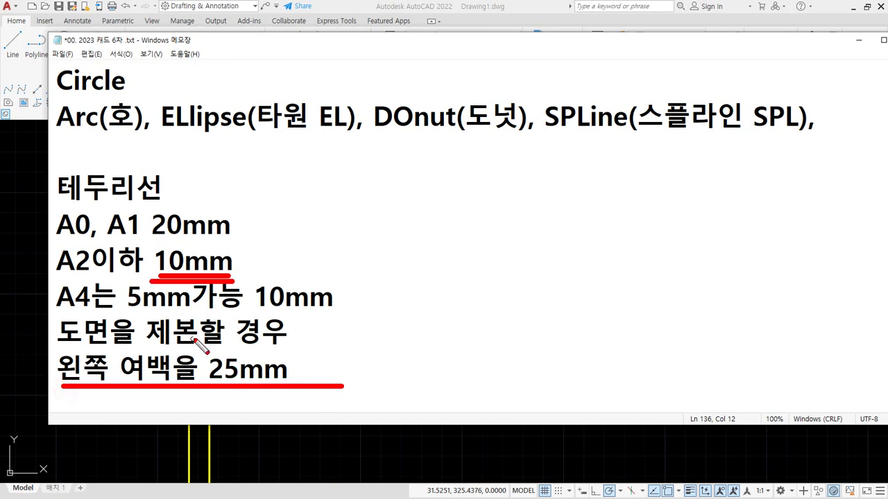
pyautogui.moveTo(144, 342); pyautogui.dragTo(193, 347)
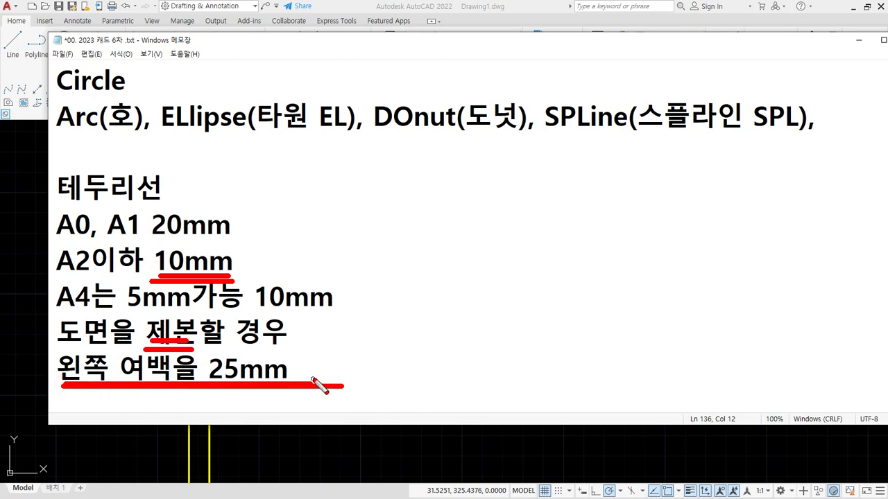
pyautogui.press('e')
pyautogui.moveTo(73, 399)
pyautogui.mouseDown()
pyautogui.moveTo(259, 174)
pyautogui.moveTo(228, 406)
pyautogui.moveTo(63, 366)
pyautogui.mouseUp()
pyautogui.press('Escape')
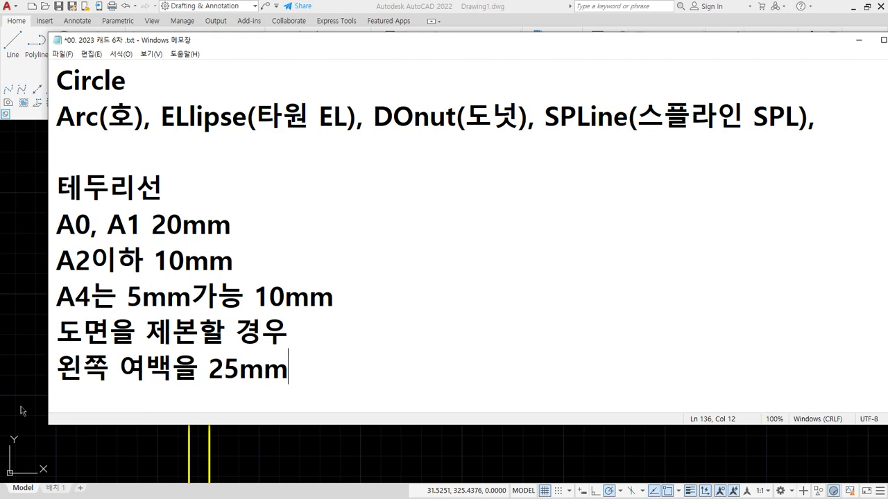
# Switch back to AutoCAD and display the properties of the inner border rectangle
pyautogui.click(258, 456)
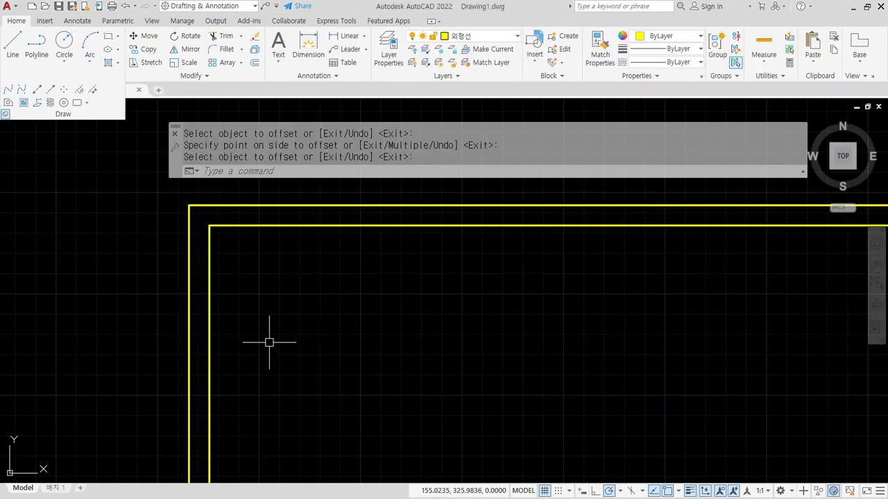
pyautogui.scroll(-4, 269, 342)
pyautogui.scroll(5, 257, 293)
pyautogui.moveTo(206, 287); pyautogui.dragTo(332, 331, button='middle')
pyautogui.scroll(-3, 315, 289)
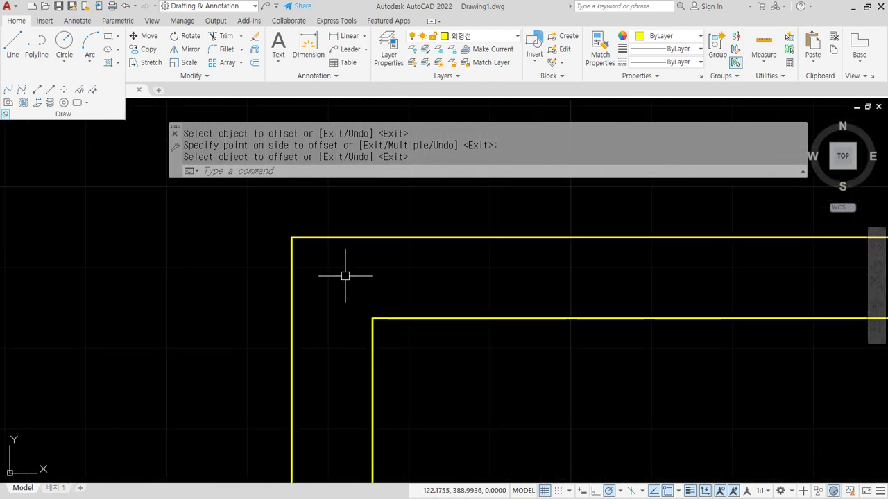
pyautogui.hotkey('ctrl', '1')
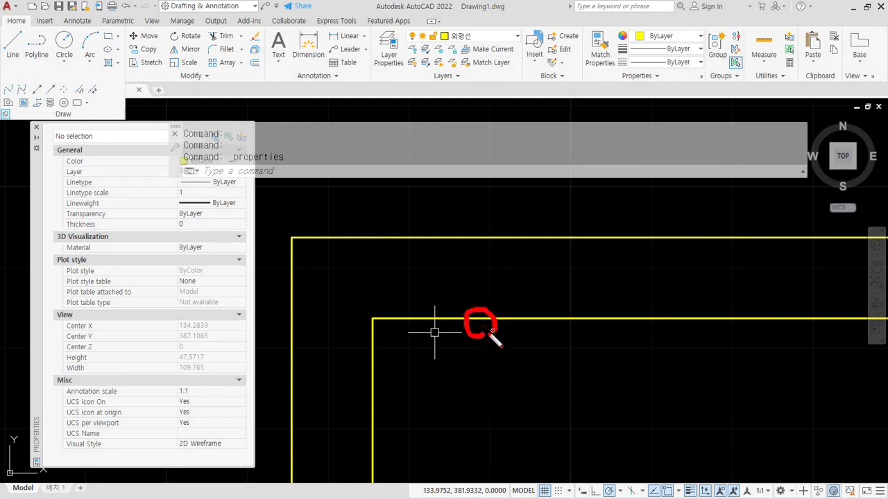
pyautogui.click(463, 317)
pyautogui.click(427, 338)
pyautogui.click(344, 317)
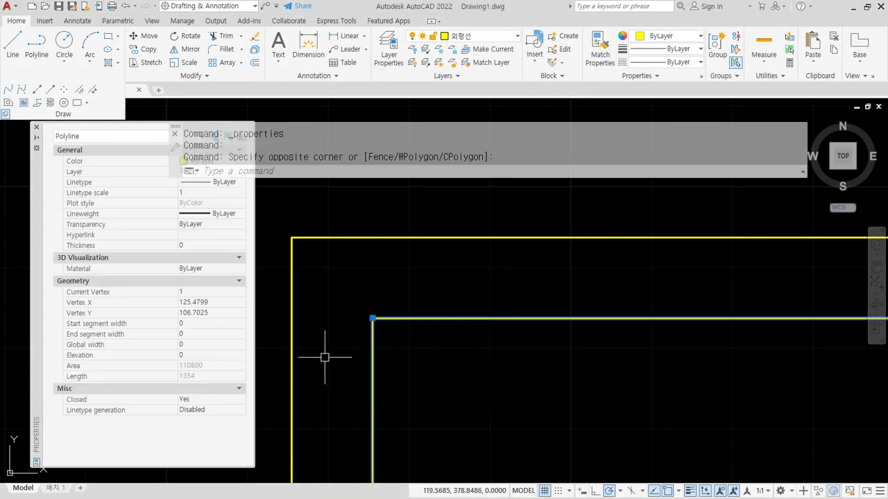
pyautogui.moveTo(216, 405)
pyautogui.mouseDown()
pyautogui.moveTo(101, 212)
pyautogui.moveTo(227, 330)
pyautogui.mouseUp()
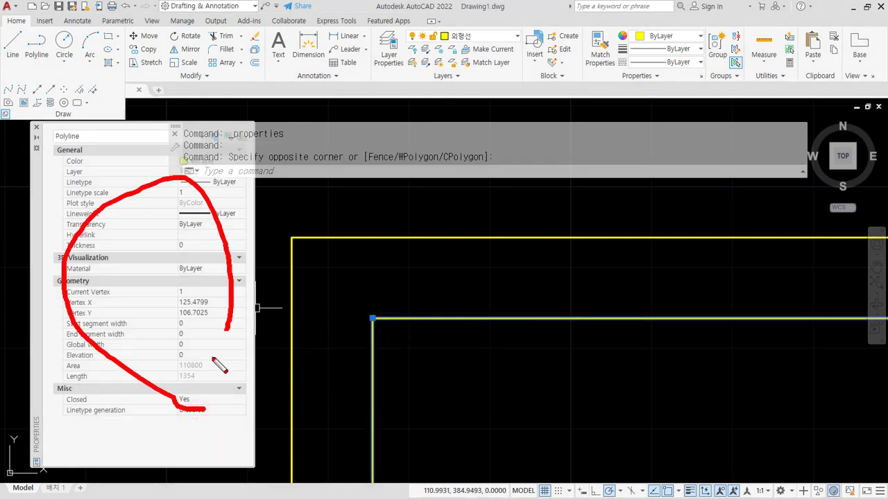
pyautogui.hotkey('ctrl', 'z')
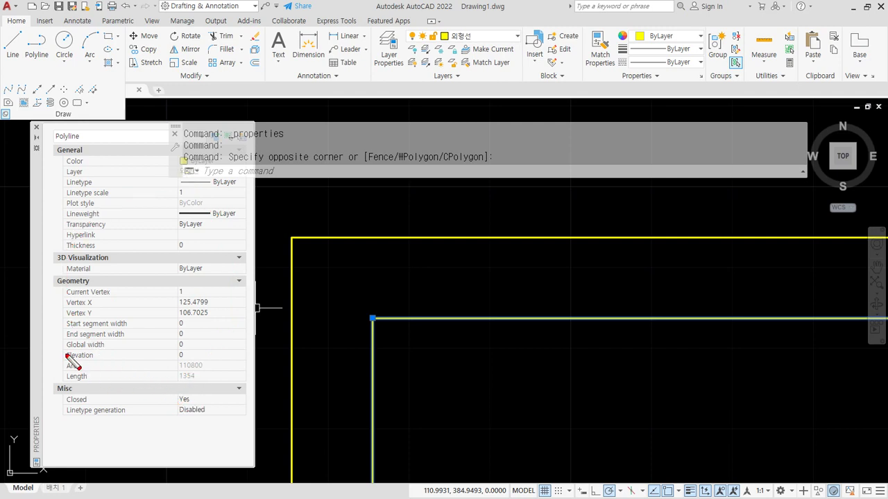
pyautogui.moveTo(57, 353); pyautogui.dragTo(278, 351)
pyautogui.press('Escape')
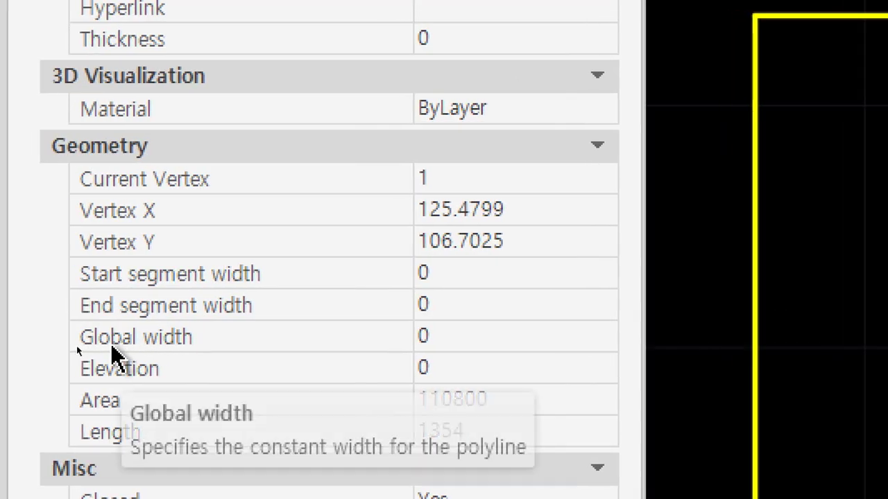
# Set the inner border polyline's global width to 1 and clear the selection
pyautogui.click(471, 337)
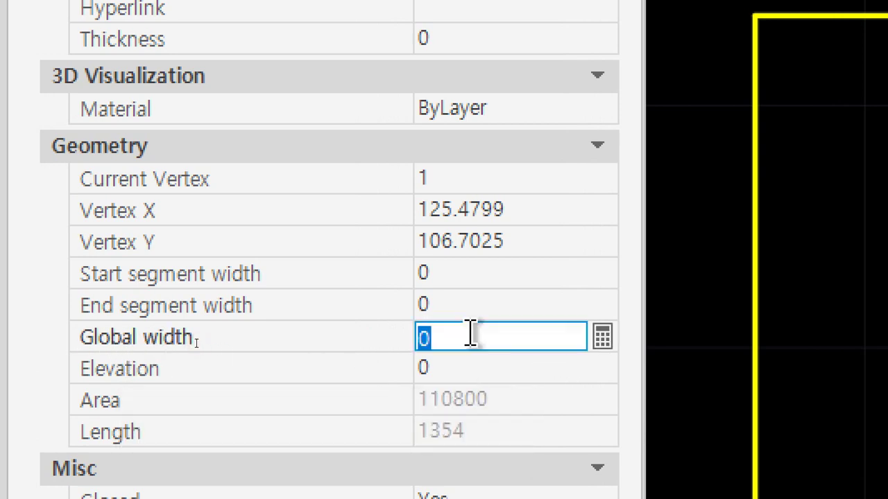
pyautogui.write('1')
pyautogui.press('Tab')
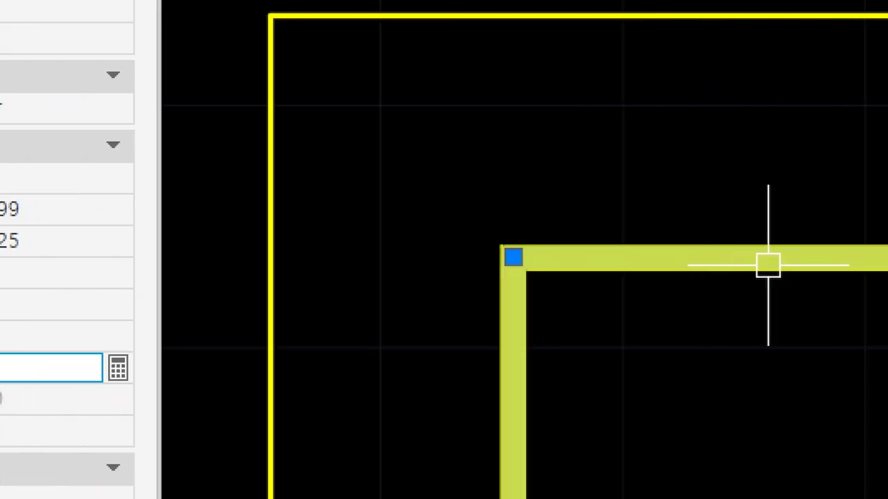
pyautogui.moveTo(572, 78); pyautogui.dragTo(509, 135, button='middle')
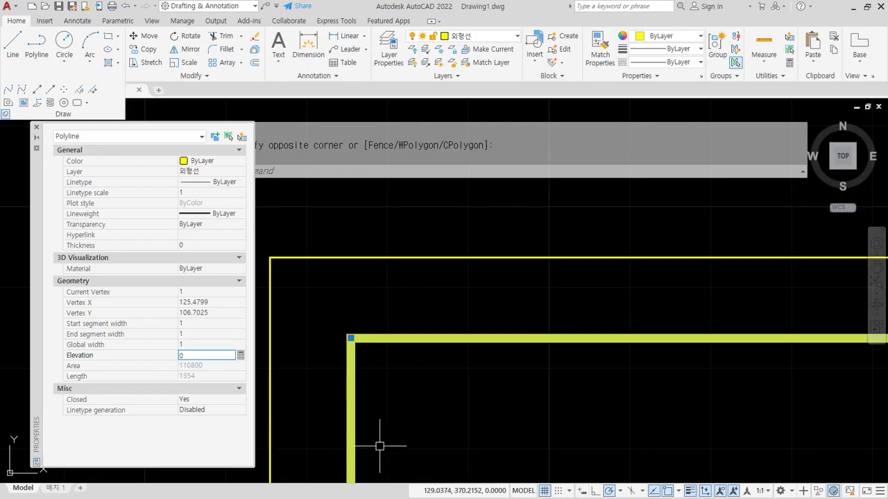
pyautogui.press('Escape')
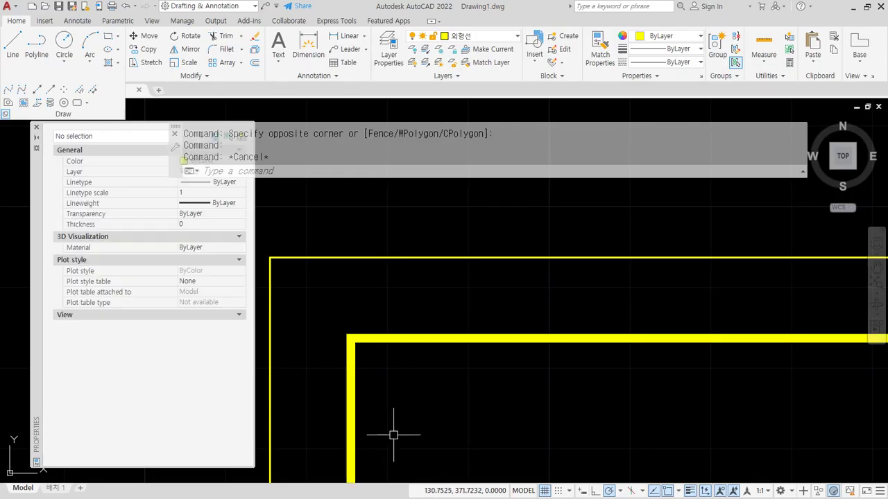
# Stretch the inner border's left edge 15 units to the right using its midpoint grip, then deselect it
pyautogui.scroll(2, 345, 330)
pyautogui.scroll(2, 439, 356)
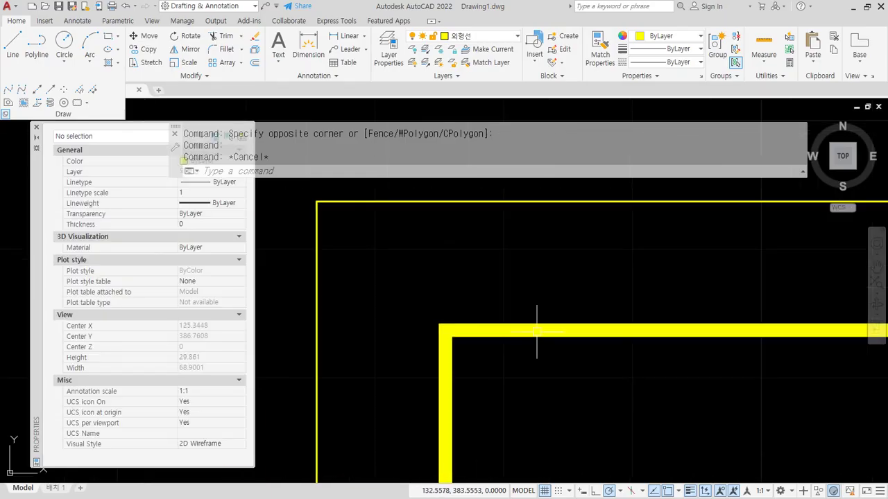
pyautogui.scroll(-10, 349, 363)
pyautogui.scroll(2, 307, 343)
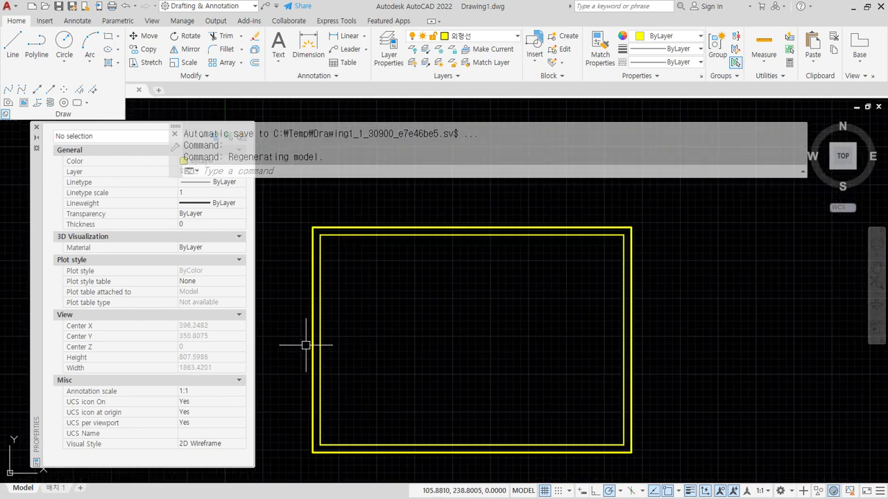
pyautogui.click(320, 344)
pyautogui.click(320, 339)
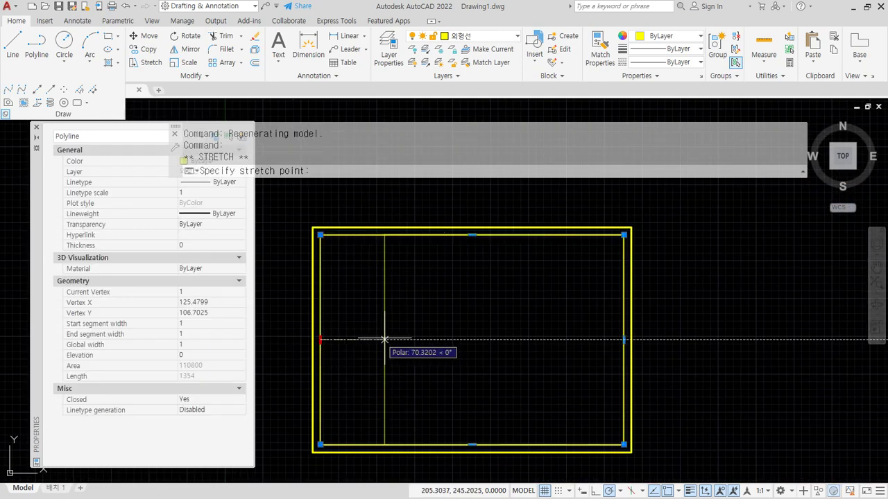
pyautogui.write('15')
pyautogui.press('Return')
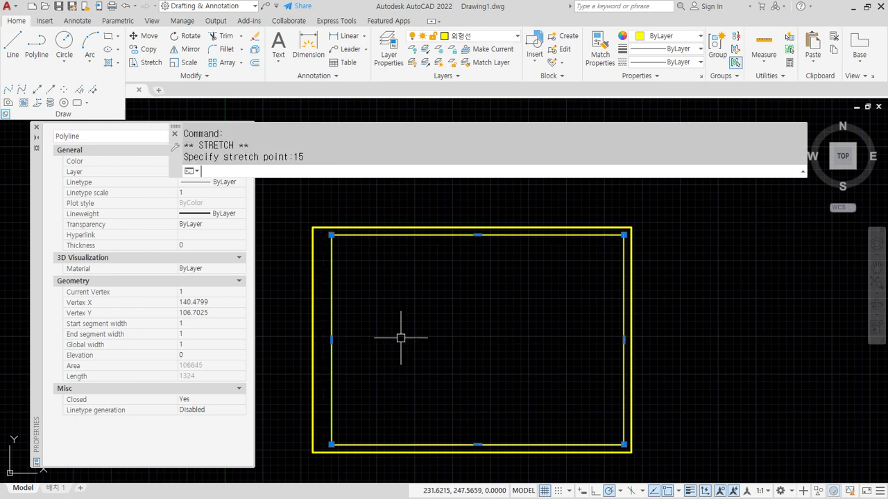
pyautogui.press('Escape')
pyautogui.moveTo(280, 455)
pyautogui.mouseDown()
pyautogui.moveTo(303, 190)
pyautogui.moveTo(382, 412)
pyautogui.moveTo(251, 463)
pyautogui.mouseUp()
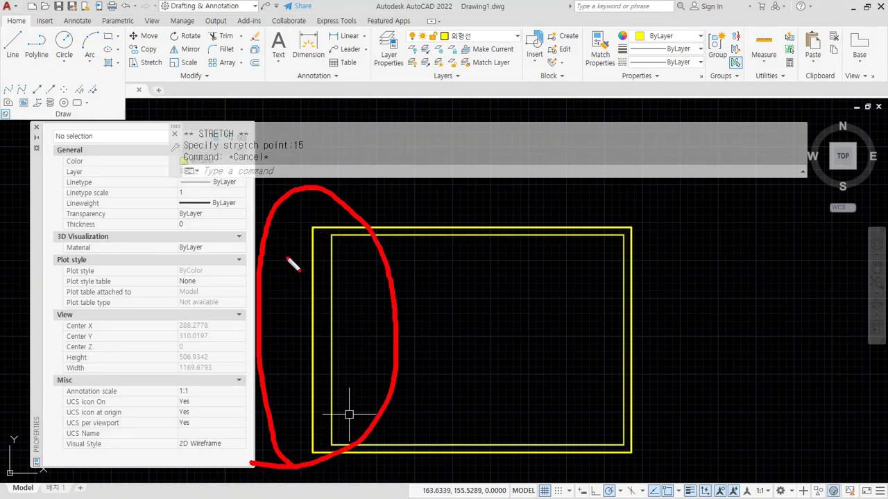
pyautogui.press('Escape')
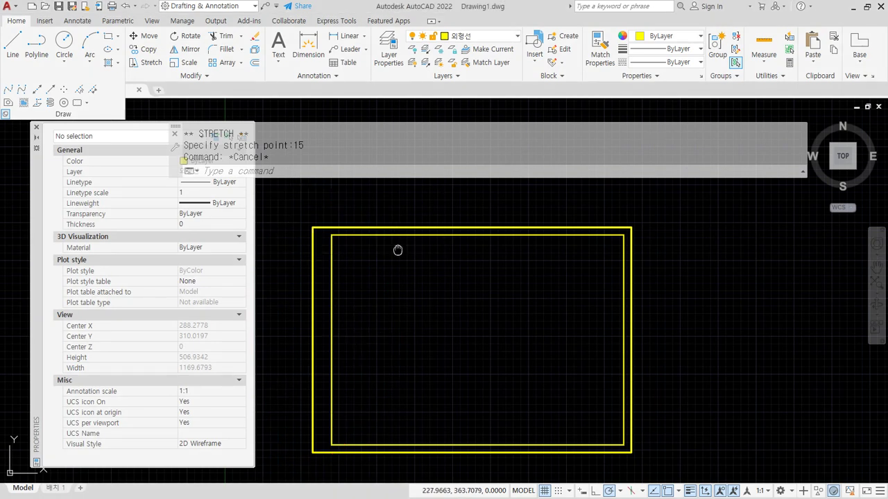
# Erase both the sheet rectangle and its inner border, and close the Properties palette
pyautogui.moveTo(398, 250); pyautogui.dragTo(388, 237, button='middle')
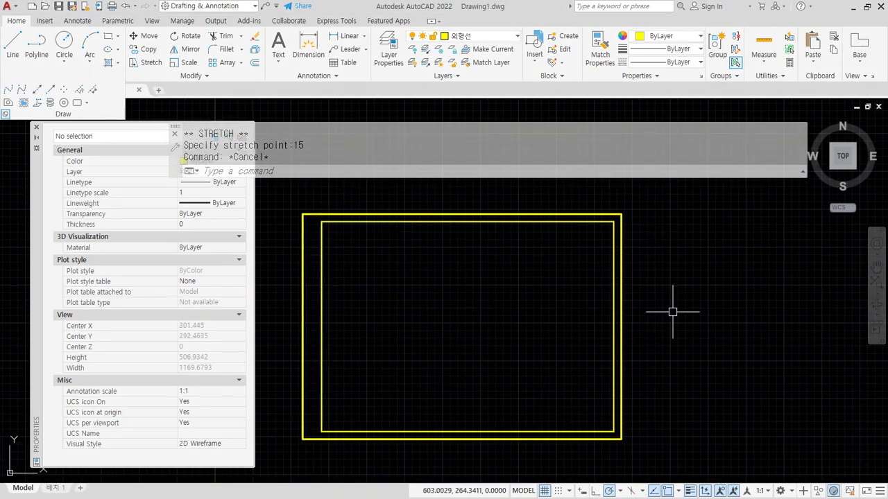
pyautogui.click(654, 247)
pyautogui.click(503, 352)
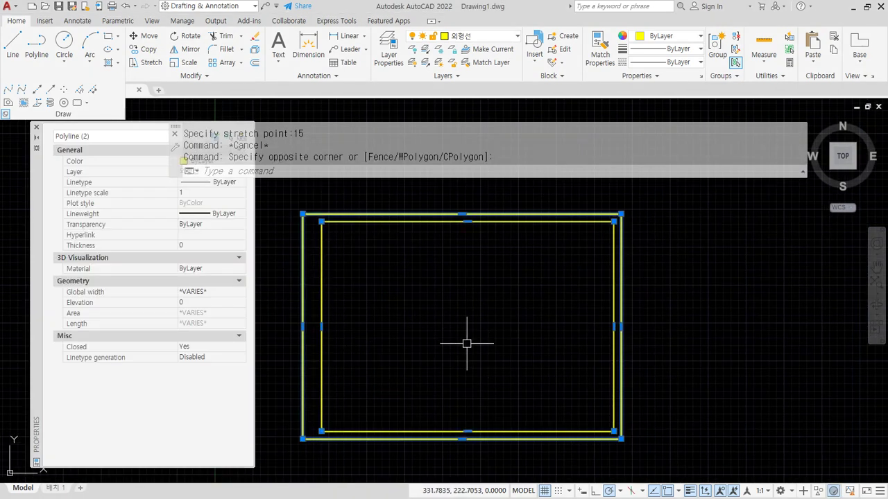
pyautogui.write('e')
pyautogui.press('Return')
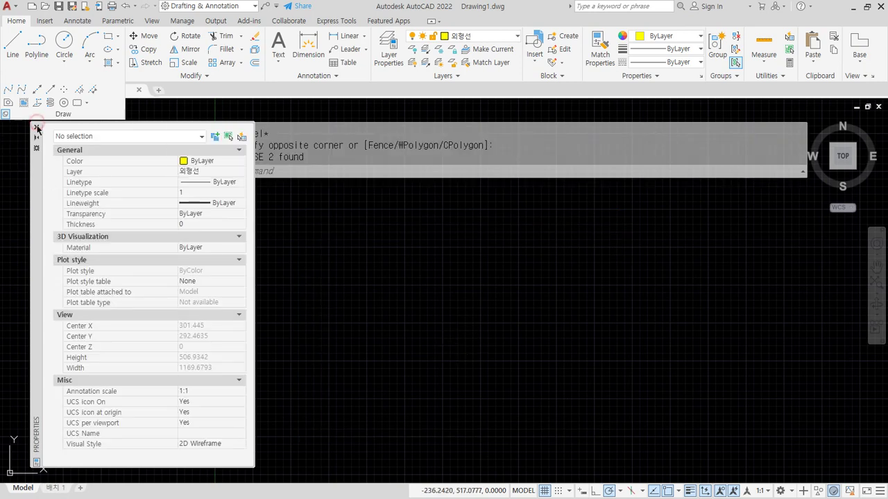
pyautogui.click(36, 127)
# Draw a horizontal line and a separate vertical line crossing it in the empty drawing area
pyautogui.write('l')
pyautogui.press('Return')
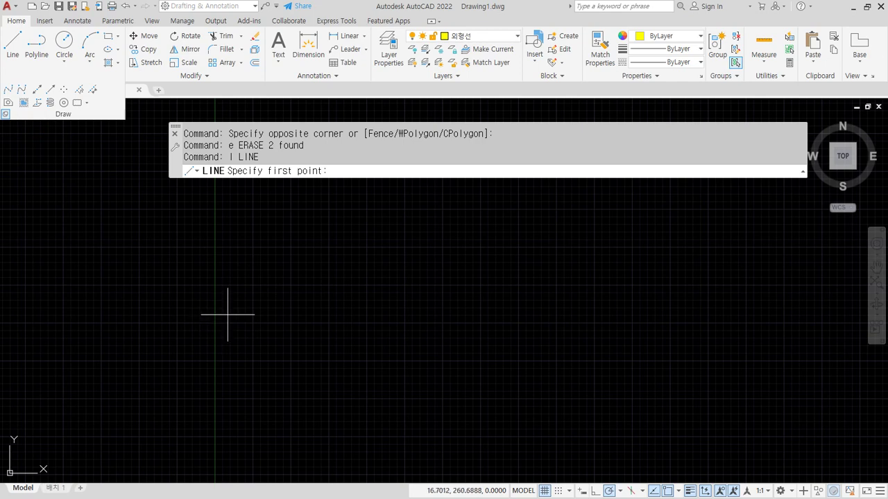
pyautogui.click(220, 289)
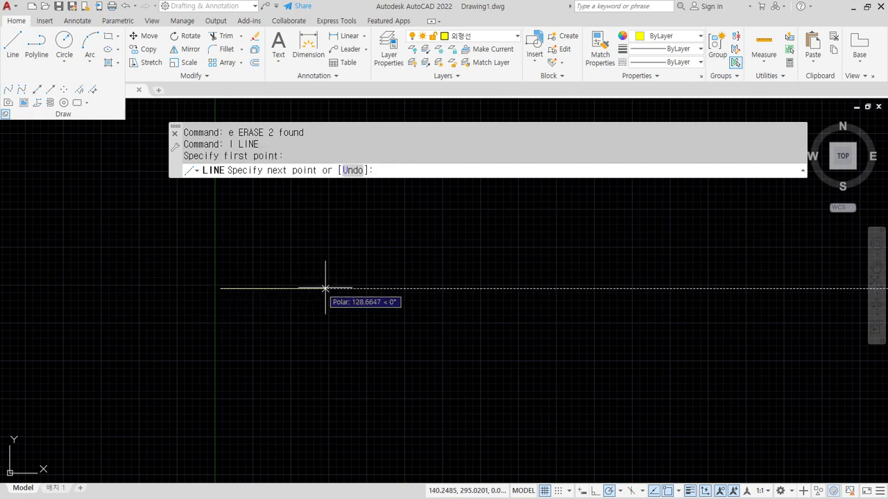
pyautogui.click(387, 289)
pyautogui.press('Return')
pyautogui.press('Return')
pyautogui.click(333, 238)
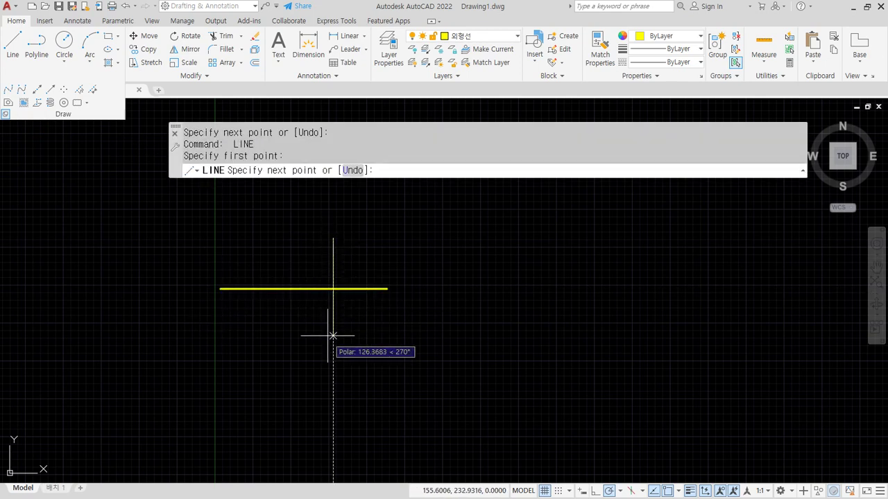
pyautogui.click(333, 389)
pyautogui.press('Return')
# Draw a horizontal line with a connected vertical line running down from its far end, forming a sharp corner beside the crossing lines
pyautogui.moveTo(509, 325); pyautogui.dragTo(418, 325, button='middle')
pyautogui.press('Return')
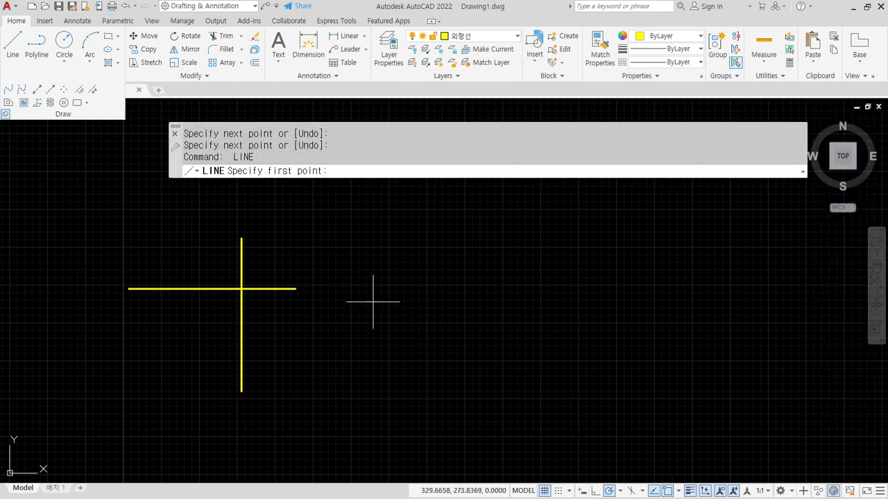
pyautogui.click(345, 288)
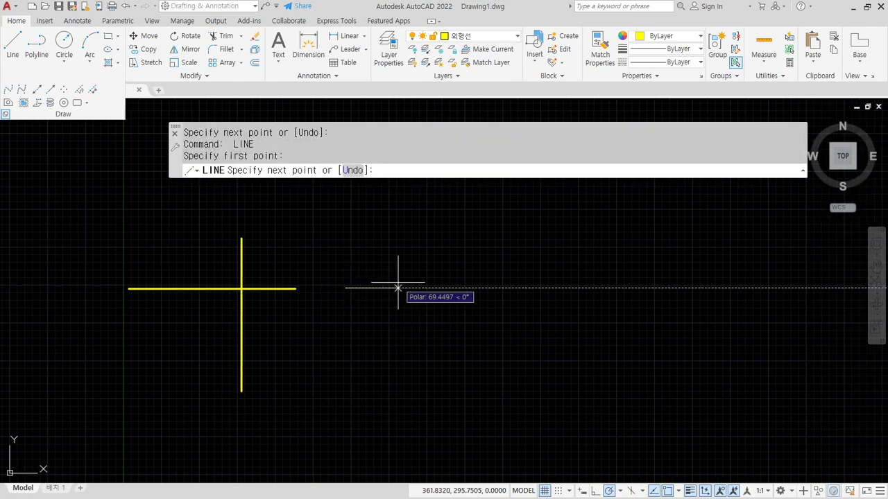
pyautogui.click(475, 282)
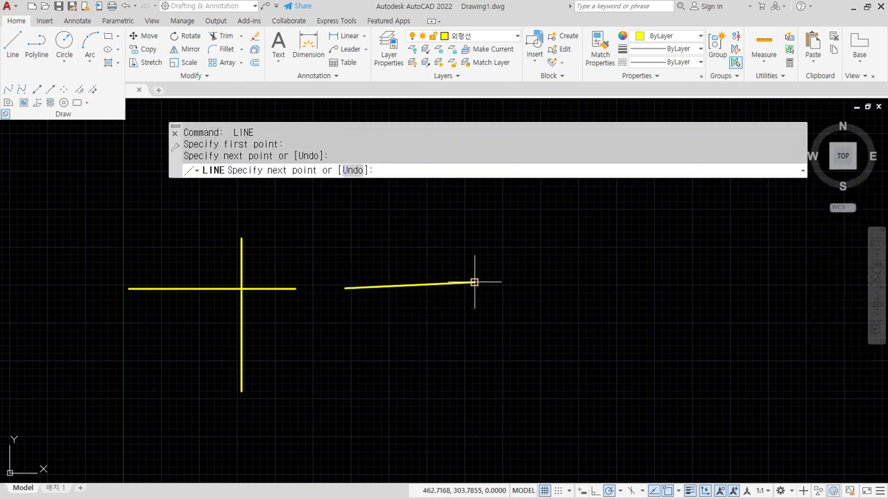
pyautogui.hotkey('ctrl', 'z')
pyautogui.click(475, 288)
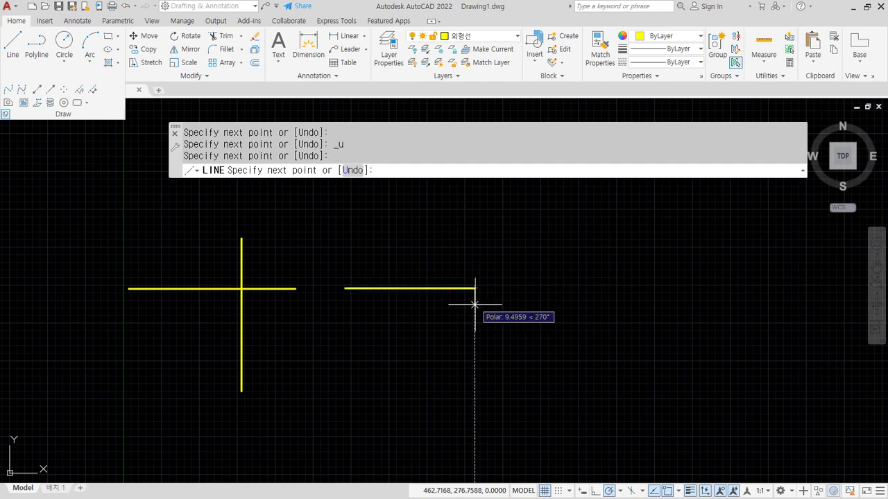
pyautogui.click(475, 377)
pyautogui.press('Return')
# Draw a short horizontal line about 39 units long and a separate vertical line about 23 units long, offset diagonally from it
pyautogui.press('Return')
pyautogui.click(525, 286)
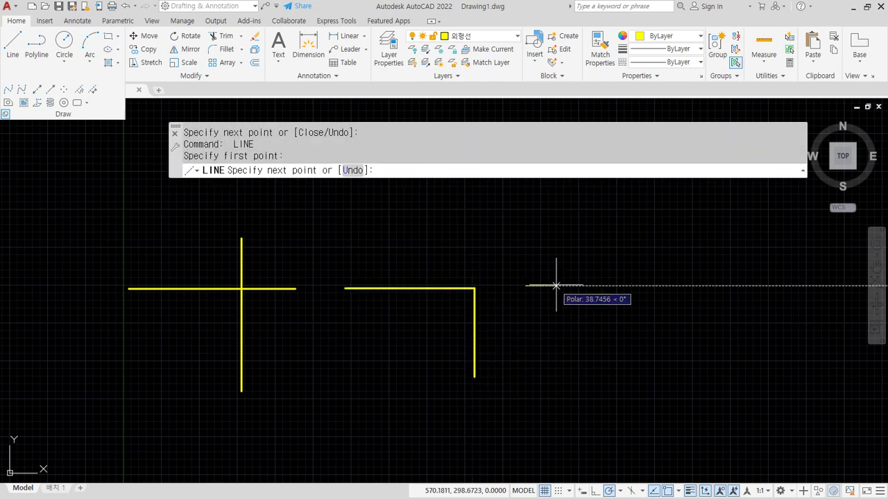
pyautogui.press('Return')
pyautogui.press('Return')
pyautogui.click(715, 348)
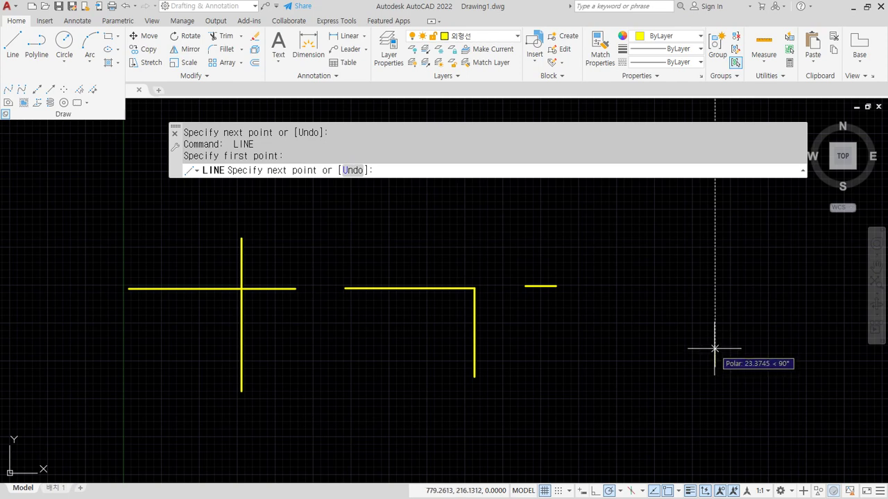
pyautogui.press('Return')
pyautogui.moveTo(634, 361); pyautogui.dragTo(592, 360, button='middle')
pyautogui.hotkey('ctrl', '2')
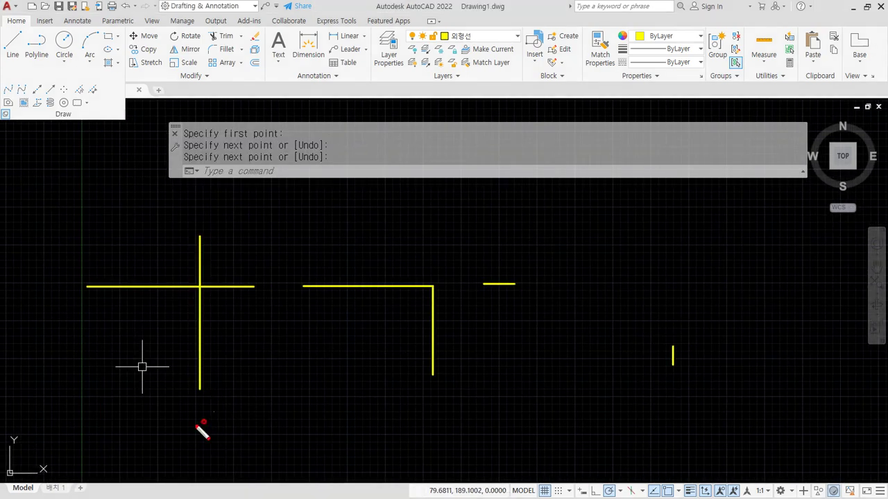
pyautogui.moveTo(204, 421)
pyautogui.mouseDown()
pyautogui.moveTo(210, 231)
pyautogui.moveTo(191, 402)
pyautogui.mouseUp()
pyautogui.moveTo(450, 395)
pyautogui.mouseDown()
pyautogui.moveTo(303, 290)
pyautogui.moveTo(466, 346)
pyautogui.moveTo(417, 397)
pyautogui.mouseUp()
pyautogui.moveTo(531, 371)
pyautogui.mouseDown()
pyautogui.moveTo(674, 284)
pyautogui.moveTo(585, 373)
pyautogui.mouseUp()
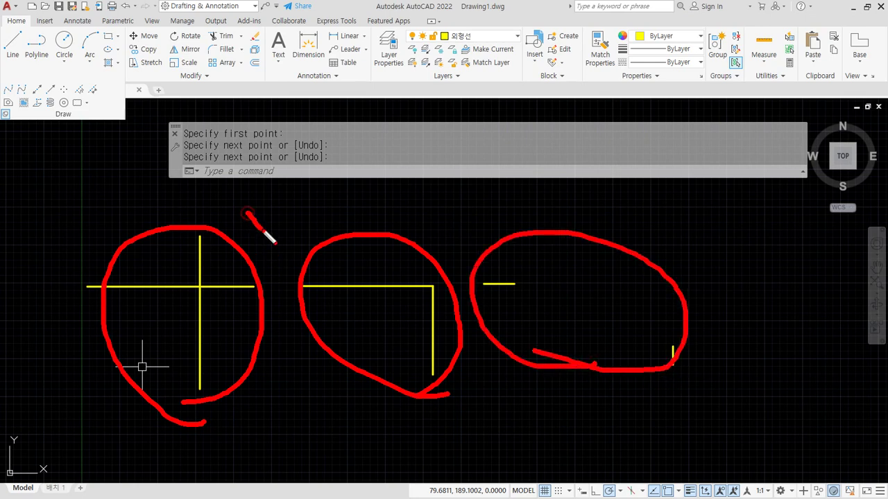
pyautogui.press('e')
pyautogui.moveTo(280, 237)
pyautogui.keyDown('shift'); pyautogui.mouseDown()
pyautogui.moveTo(291, 323)
pyautogui.moveTo(280, 436)
pyautogui.mouseUp(); pyautogui.keyUp('shift')
pyautogui.keyDown('shift'); pyautogui.moveTo(469, 286); pyautogui.dragTo(468, 395); pyautogui.keyUp('shift')
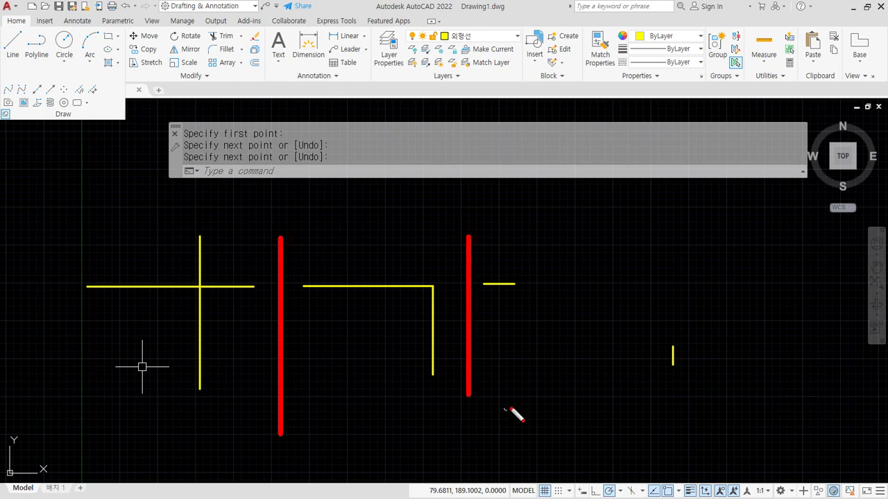
pyautogui.press('Escape')
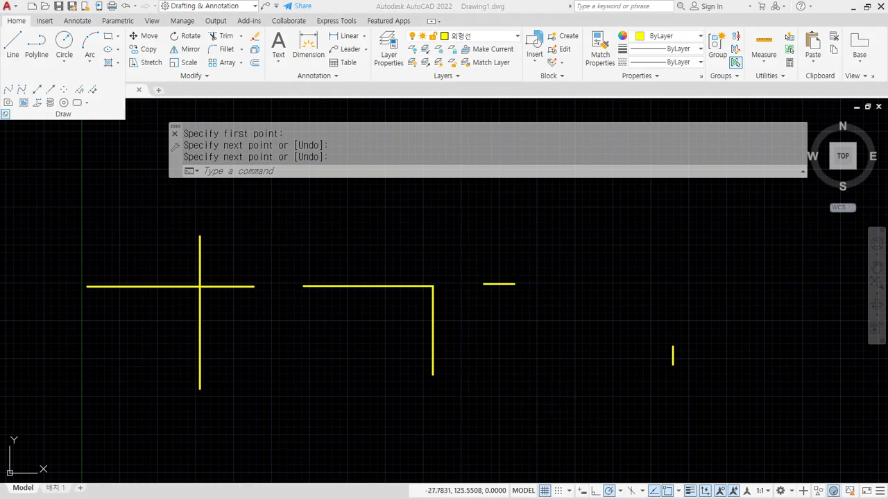
# Switch to the Notepad command notes and review the Fillet and CHAmfer entries
pyautogui.hotkey('alt', 'Tab')
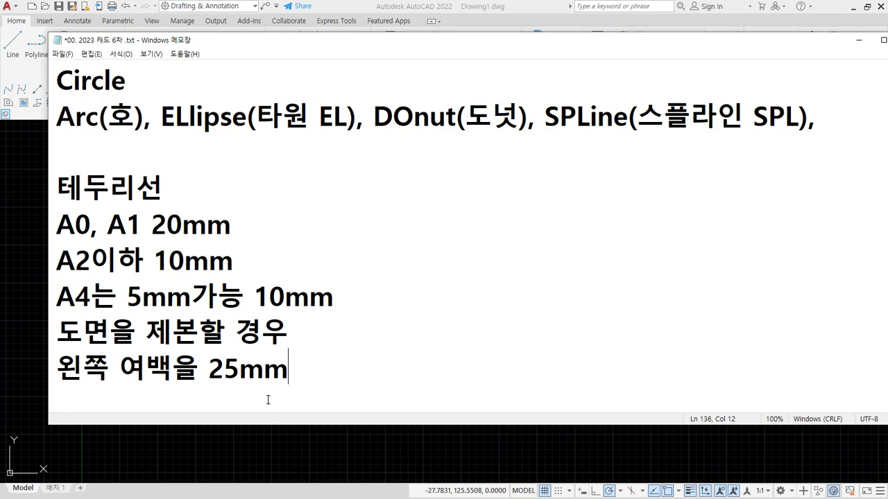
pyautogui.scroll(1, 281, 243)
pyautogui.scroll(1, 183, 131)
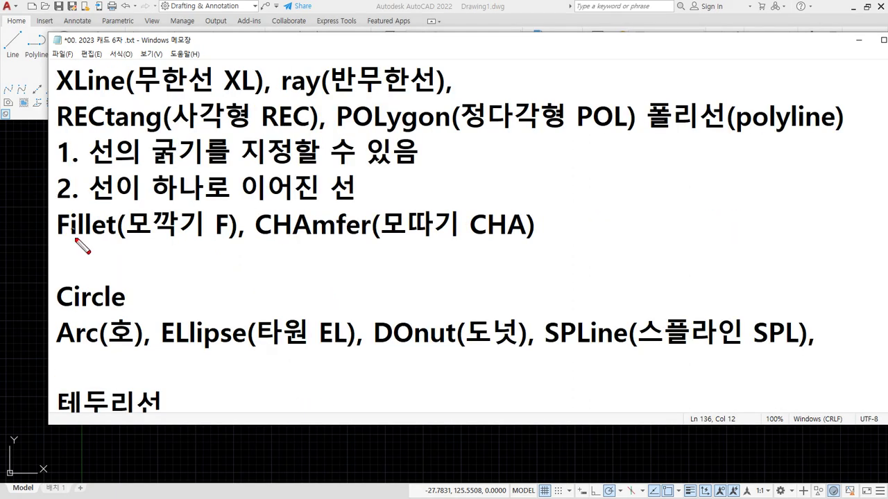
pyautogui.moveTo(54, 238); pyautogui.dragTo(555, 251)
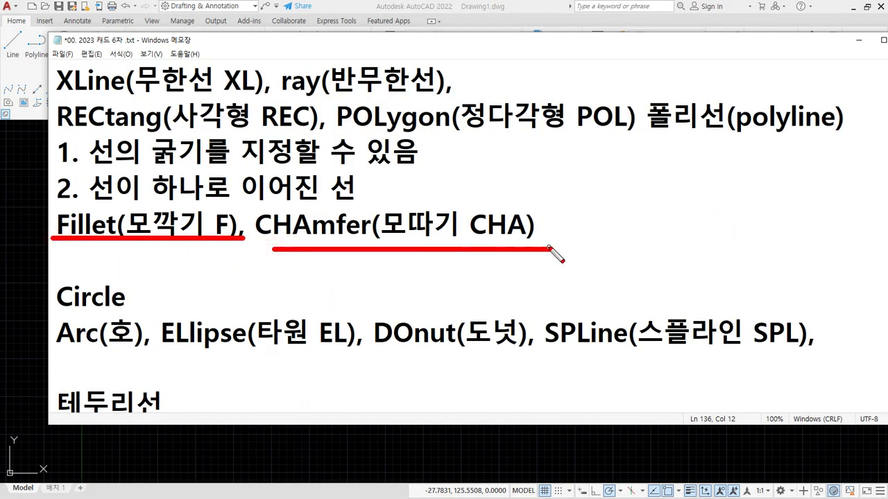
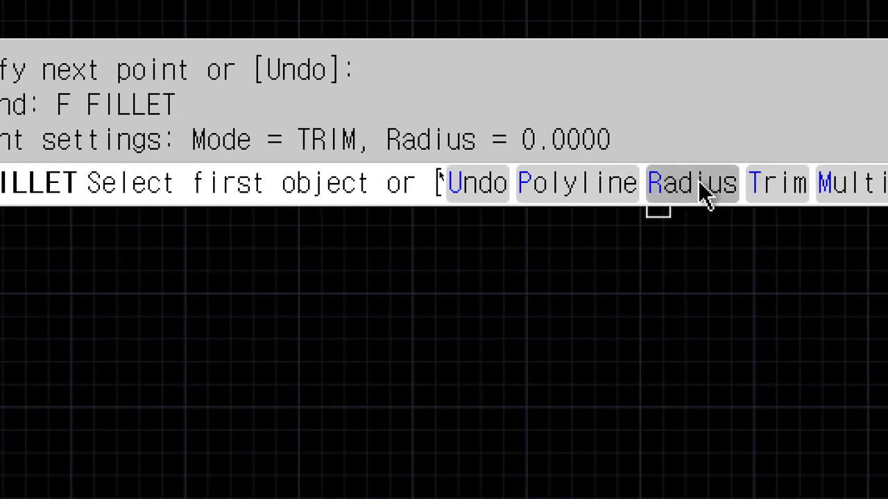
# Fillet the two crossing lines with radius 10, keeping the horizontal line's near part and the vertical line's lower part
pyautogui.click(686, 192)
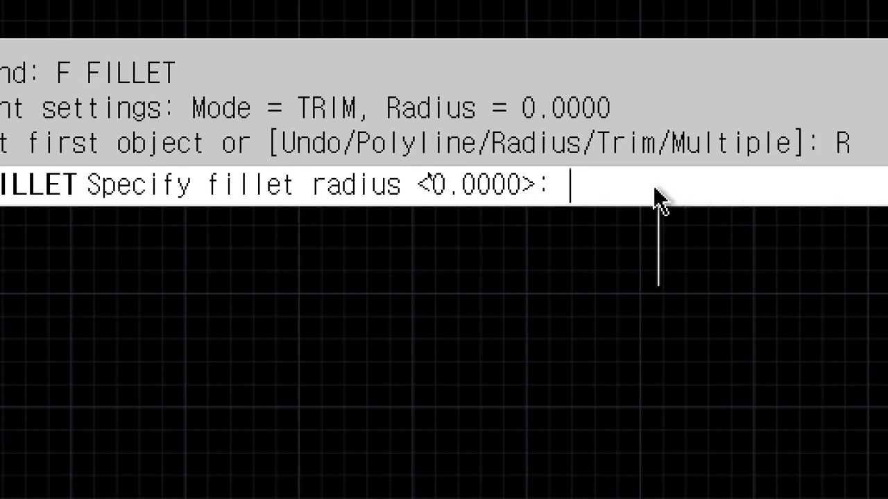
pyautogui.press('Return')
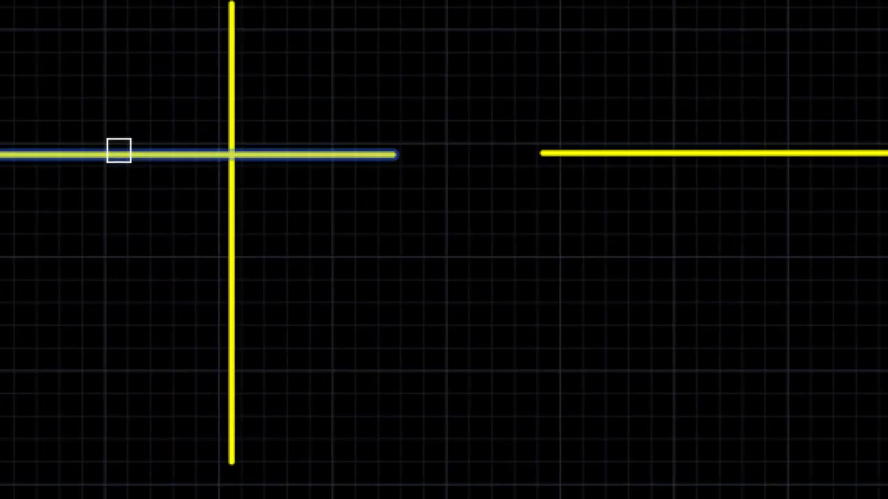
pyautogui.click(119, 152)
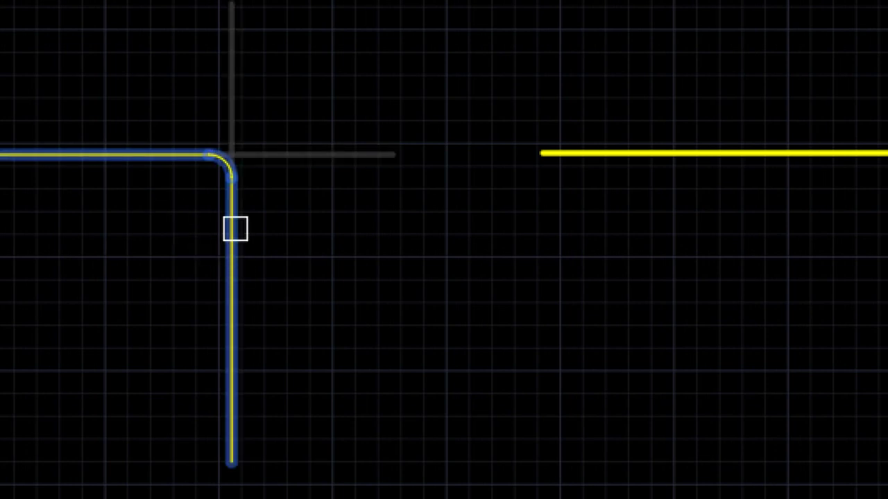
pyautogui.scroll(3, 235, 202)
pyautogui.moveTo(228, 147); pyautogui.dragTo(434, 330, button='middle')
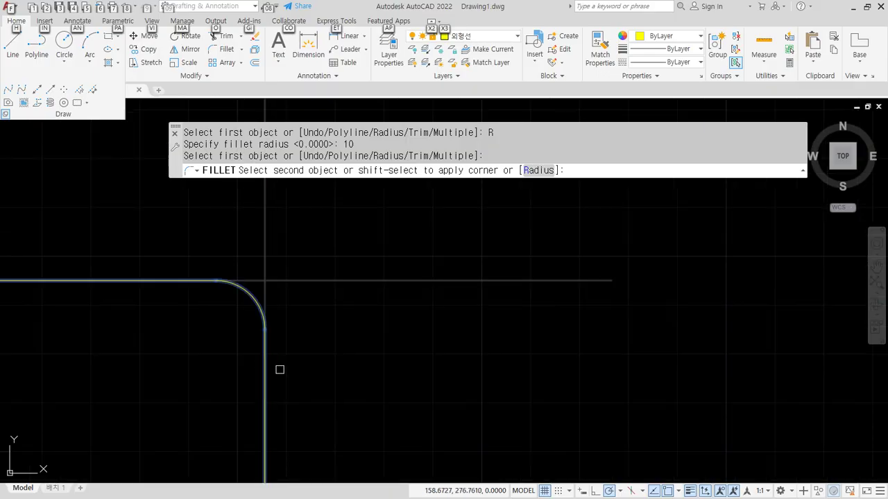
pyautogui.moveTo(284, 221); pyautogui.dragTo(240, 207)
pyautogui.moveTo(349, 285); pyautogui.dragTo(367, 285)
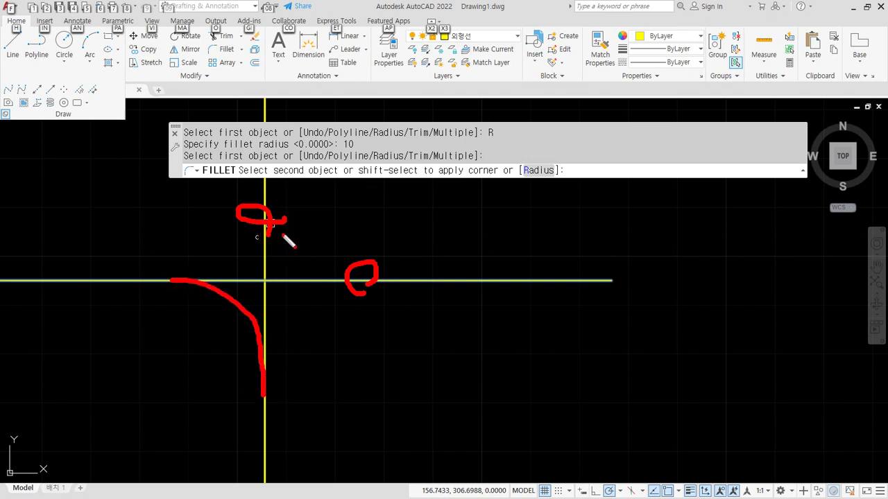
pyautogui.press('Escape')
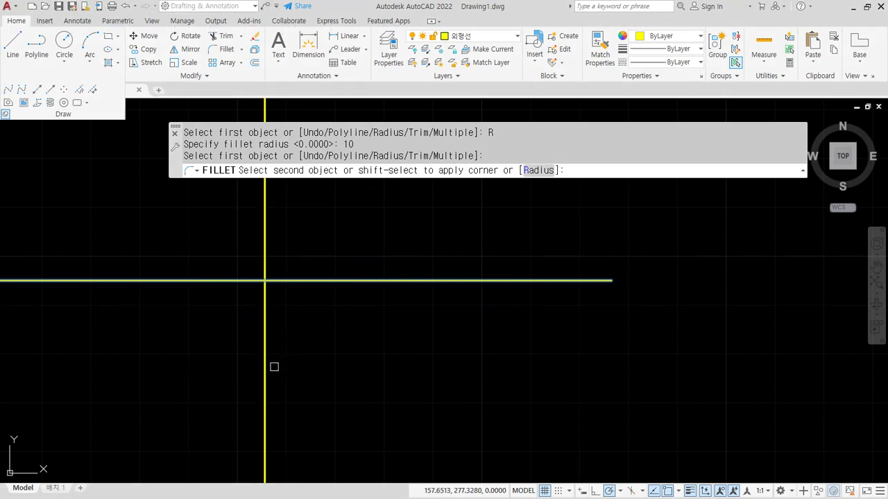
pyautogui.click(265, 368)
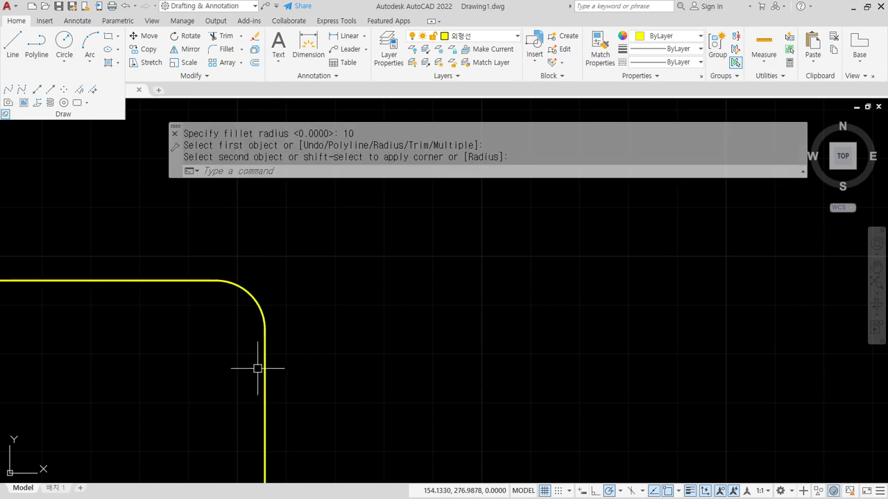
# Fillet the sharp corner of the middle pair of connected lines with the current radius of 10
pyautogui.scroll(-2, 335, 356)
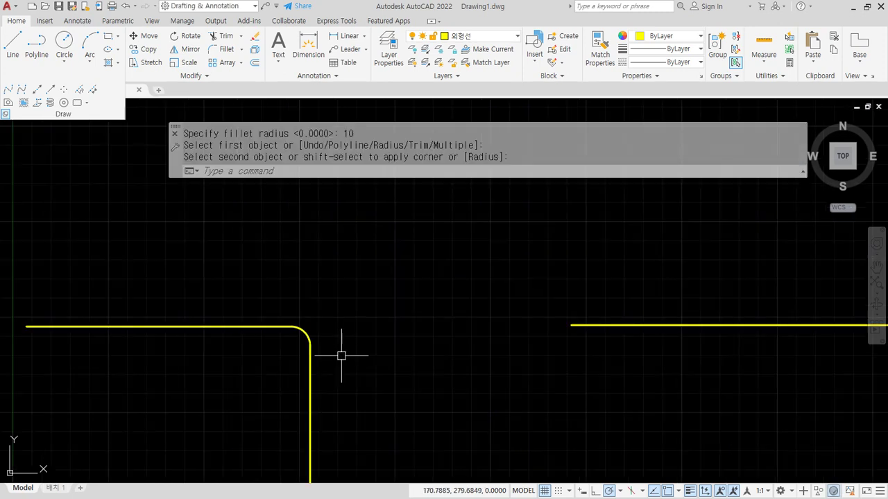
pyautogui.moveTo(675, 356); pyautogui.dragTo(173, 360, button='middle')
pyautogui.write('f')
pyautogui.press('space')
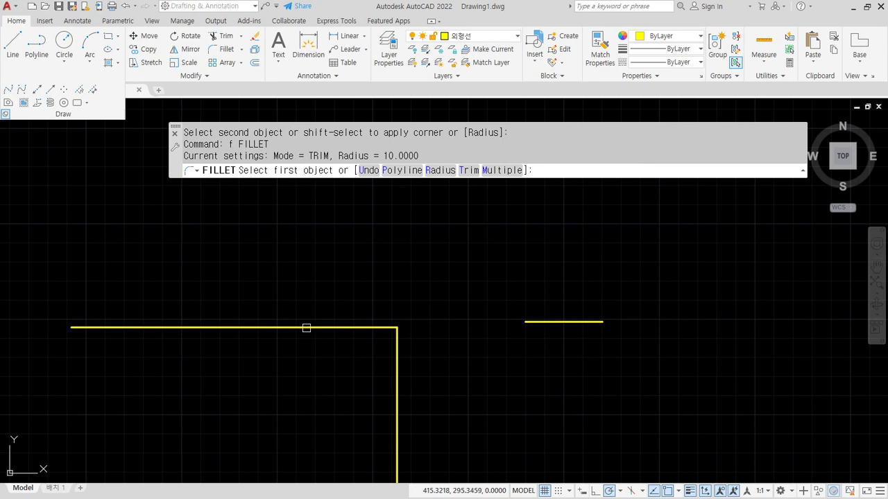
pyautogui.moveTo(424, 160)
pyautogui.mouseDown()
pyautogui.moveTo(355, 167)
pyautogui.moveTo(416, 143)
pyautogui.mouseUp()
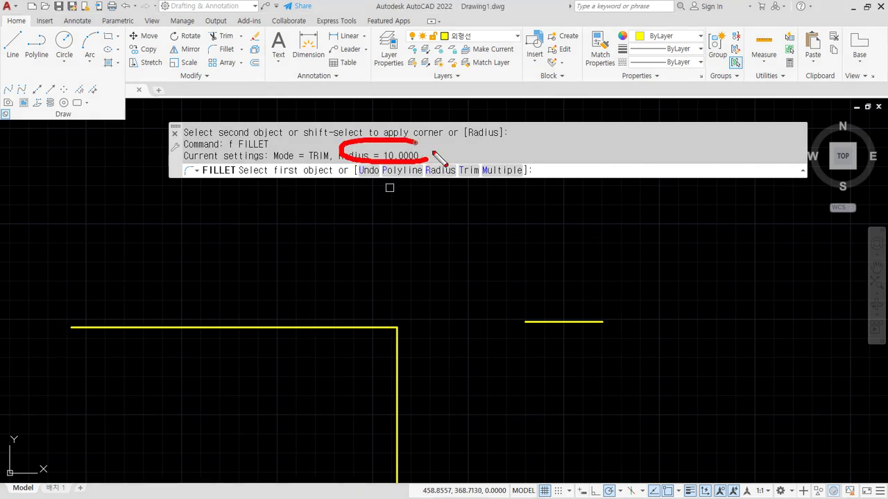
pyautogui.click(319, 326)
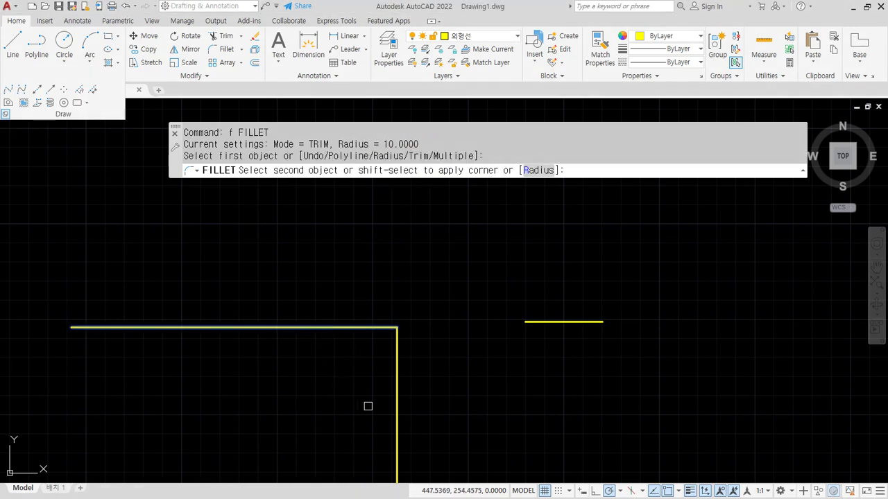
pyautogui.click(395, 416)
pyautogui.scroll(3, 400, 337)
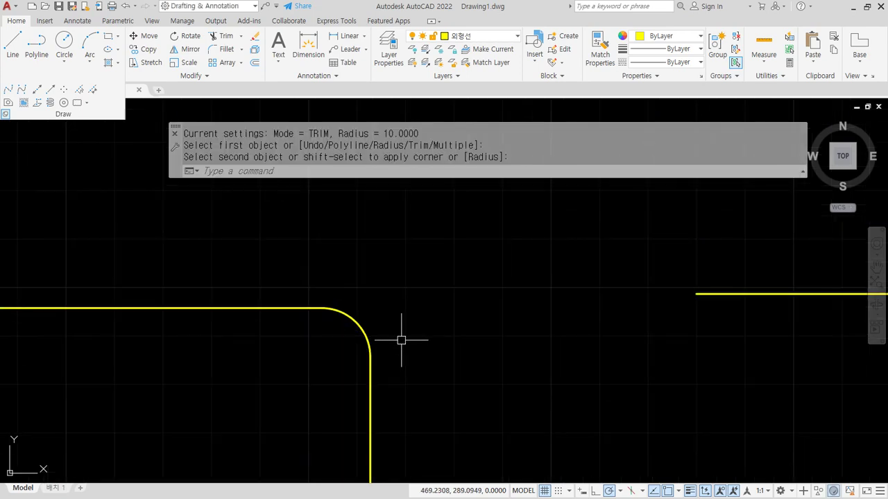
pyautogui.moveTo(408, 341); pyautogui.dragTo(382, 270)
# Fillet the separated short horizontal and vertical lines with radius 10 so they extend to a rounded corner
pyautogui.scroll(-5, 403, 340)
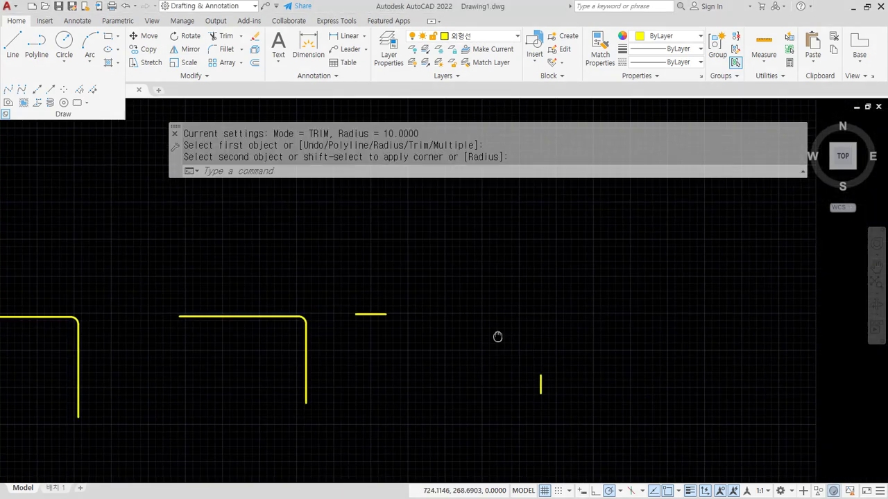
pyautogui.moveTo(501, 362)
pyautogui.mouseDown()
pyautogui.moveTo(426, 229)
pyautogui.moveTo(500, 361)
pyautogui.mouseUp()
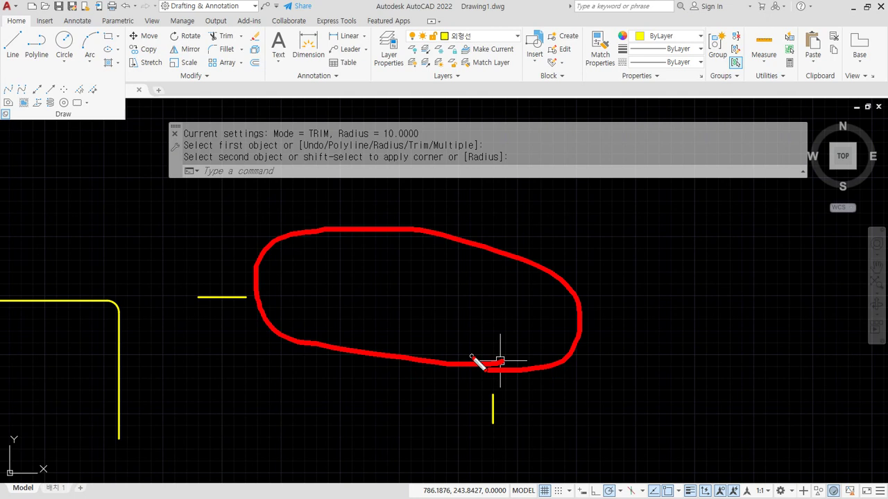
pyautogui.write('f')
pyautogui.press('Return')
pyautogui.click(235, 298)
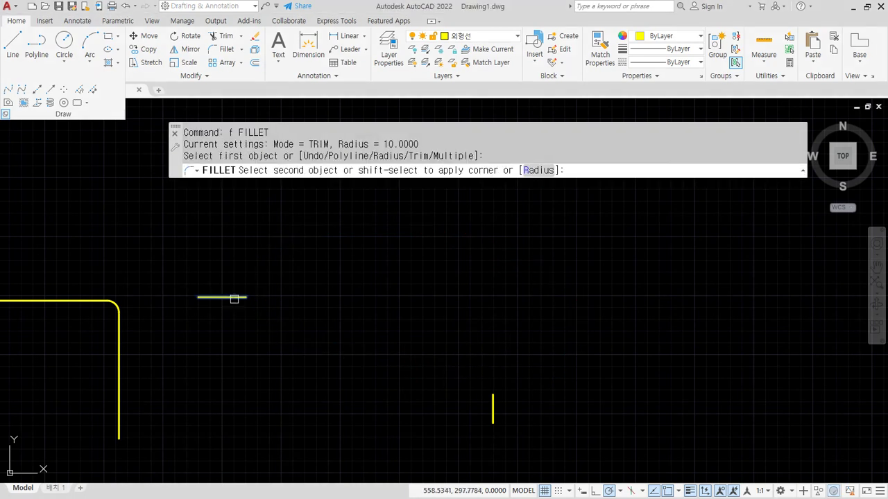
pyautogui.click(490, 408)
pyautogui.moveTo(355, 298); pyautogui.dragTo(470, 285)
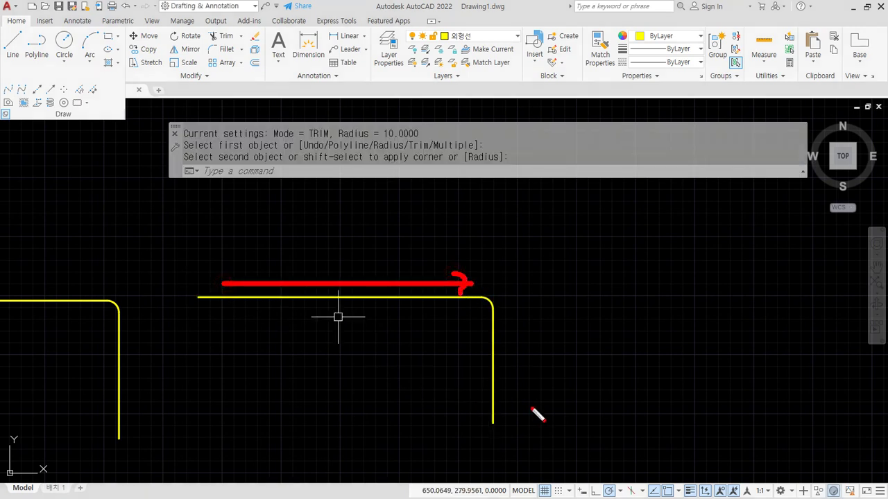
pyautogui.moveTo(510, 408); pyautogui.dragTo(516, 345)
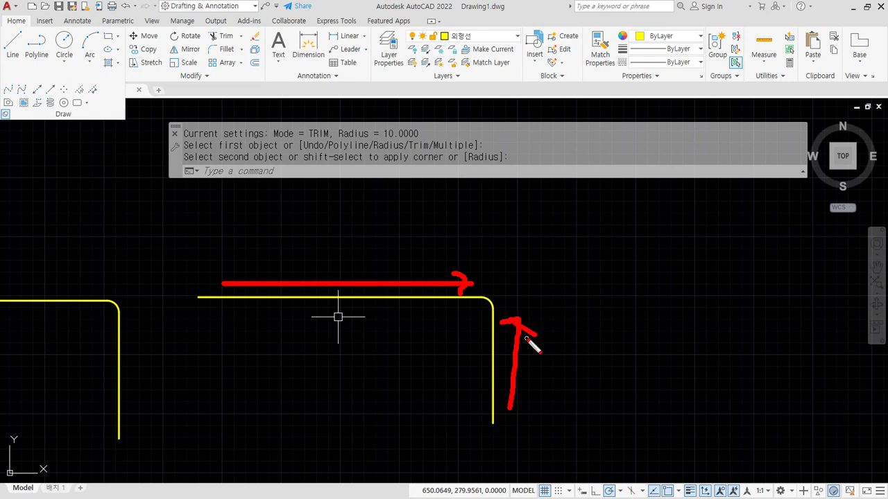
pyautogui.press('Escape')
pyautogui.scroll(-4, 677, 299)
pyautogui.scroll(2, 416, 314)
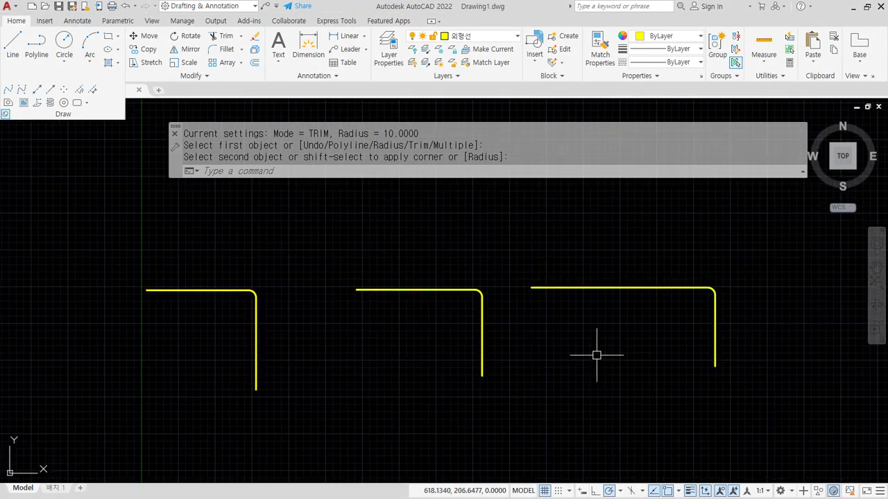
pyautogui.scroll(2, 559, 315)
# Undo the three fillets to restore the crossing lines, the sharp corner and the separated lines
pyautogui.hotkey('ctrl', 'z')
pyautogui.hotkey('ctrl', 'z')
pyautogui.hotkey('ctrl', 'z')
pyautogui.hotkey('ctrl', 'z')
pyautogui.hotkey('ctrl', 'z')
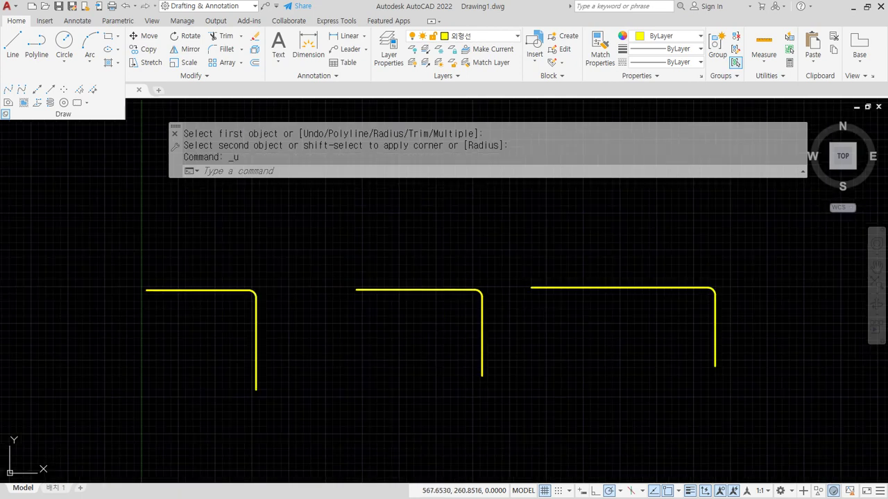
pyautogui.hotkey('ctrl', 'z')
pyautogui.hotkey('ctrl', 'z')
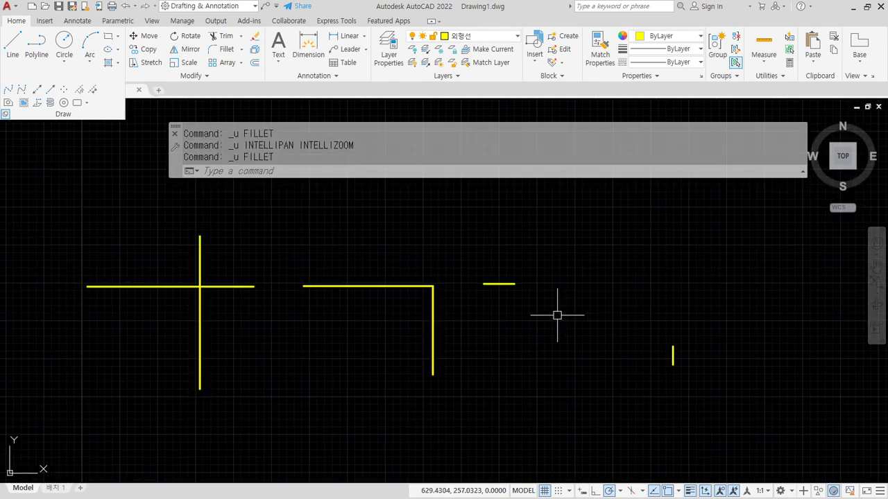
pyautogui.write('tr')
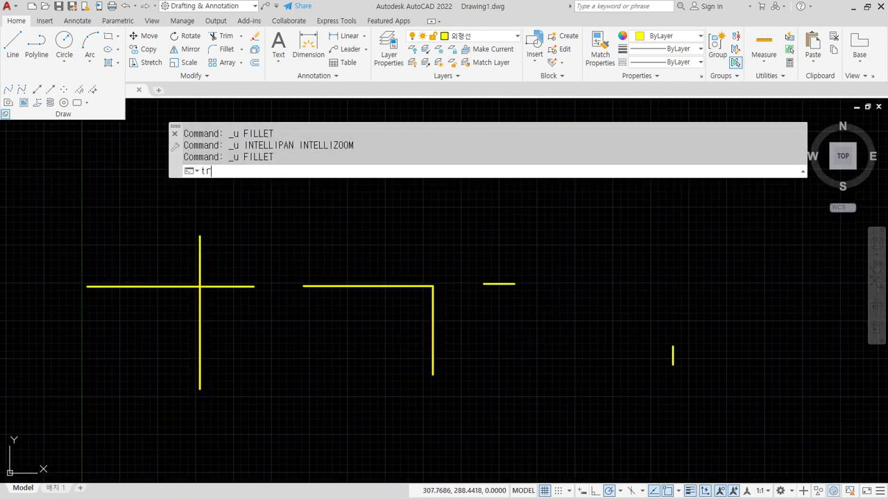
pyautogui.press('Return')
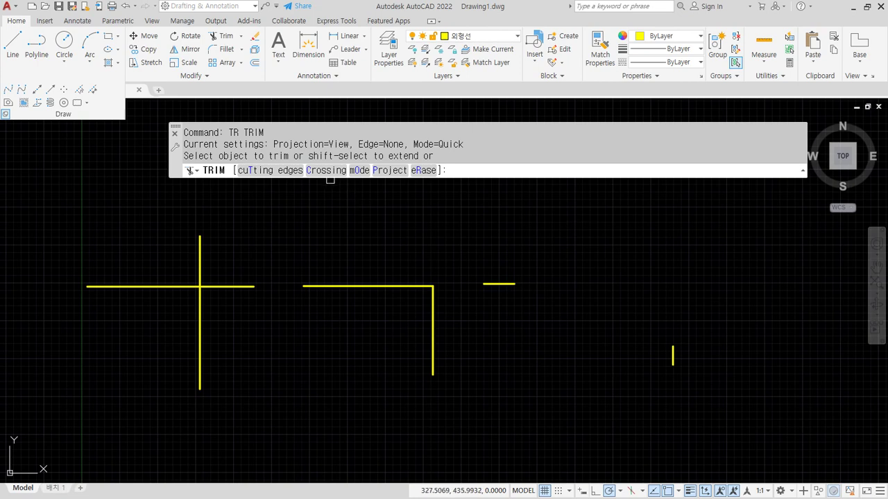
pyautogui.press('Escape')
pyautogui.press('Escape')
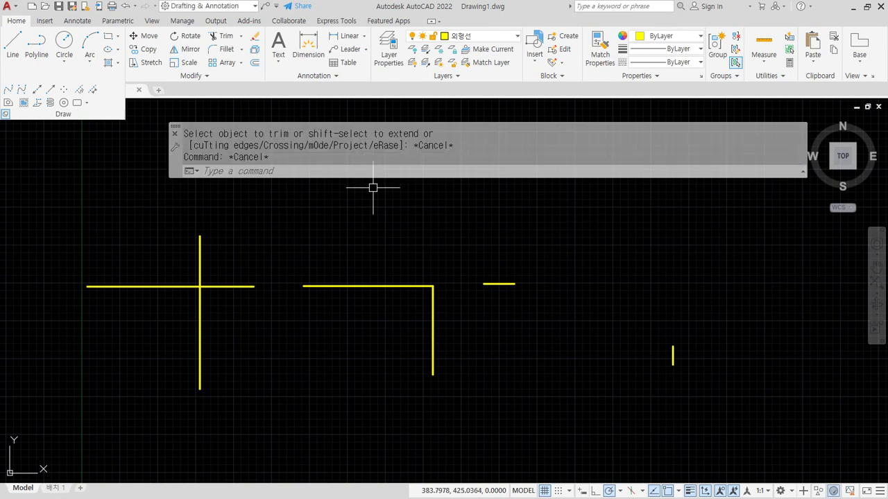
pyautogui.press('Escape')
# Fillet the horizontal line's left part and the vertical line's lower part of the crossing pair, using No trim mode and radius 10
pyautogui.write('f')
pyautogui.press('Return')
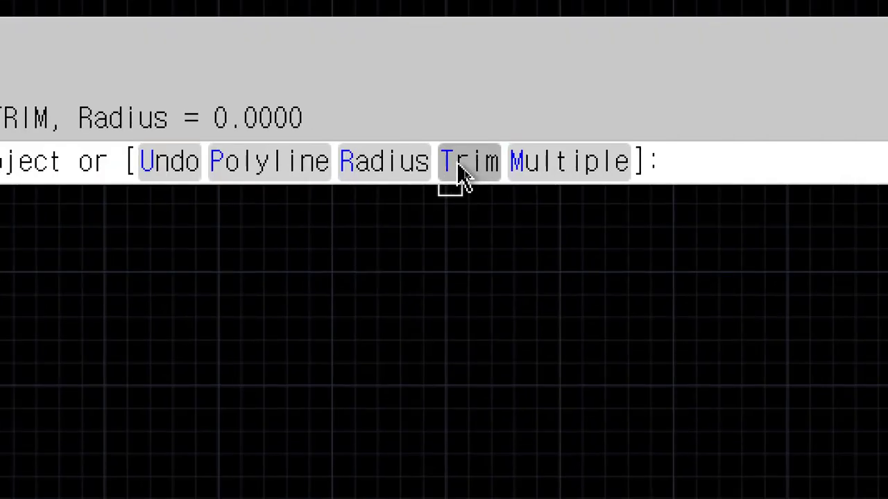
pyautogui.click(462, 173)
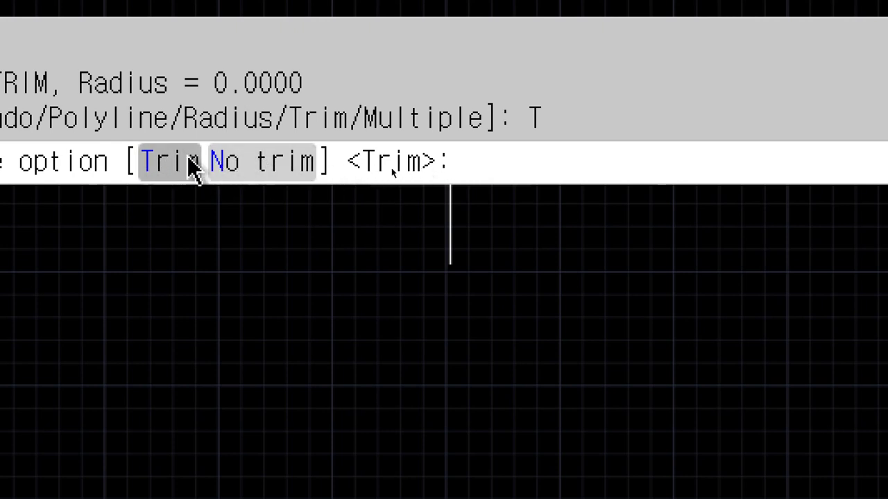
pyautogui.click(267, 173)
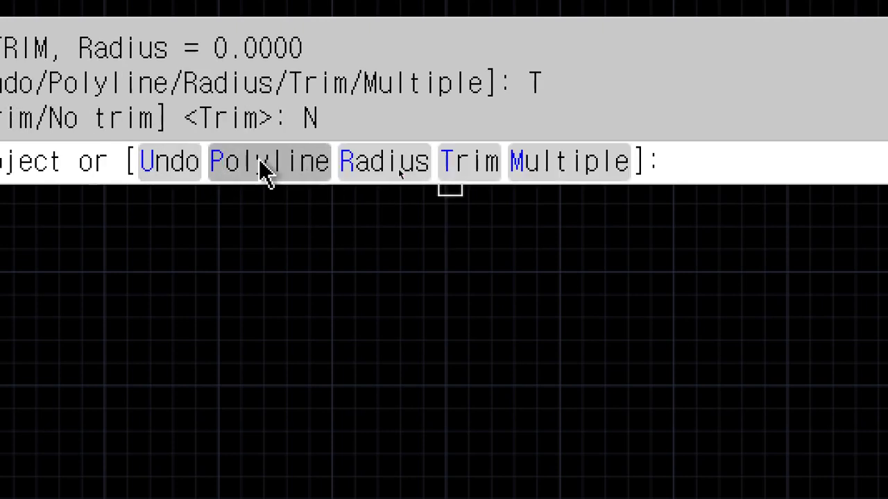
pyautogui.click(362, 175)
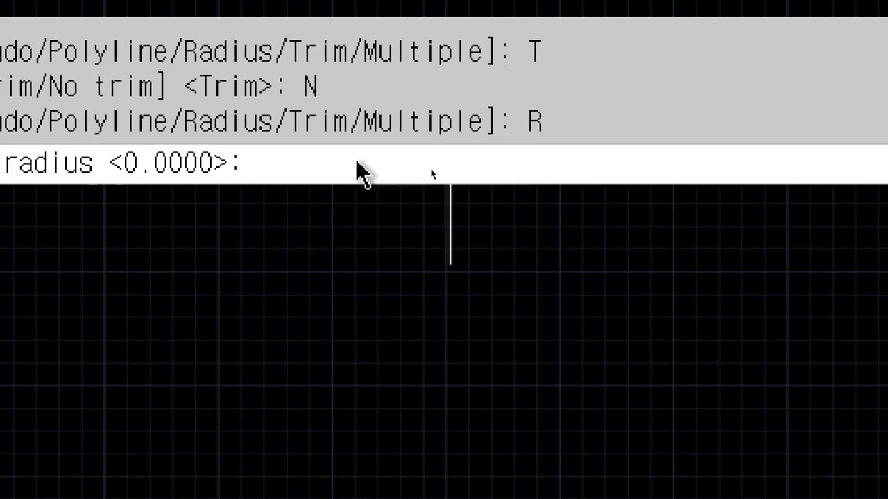
pyautogui.write('10')
pyautogui.press('Return')
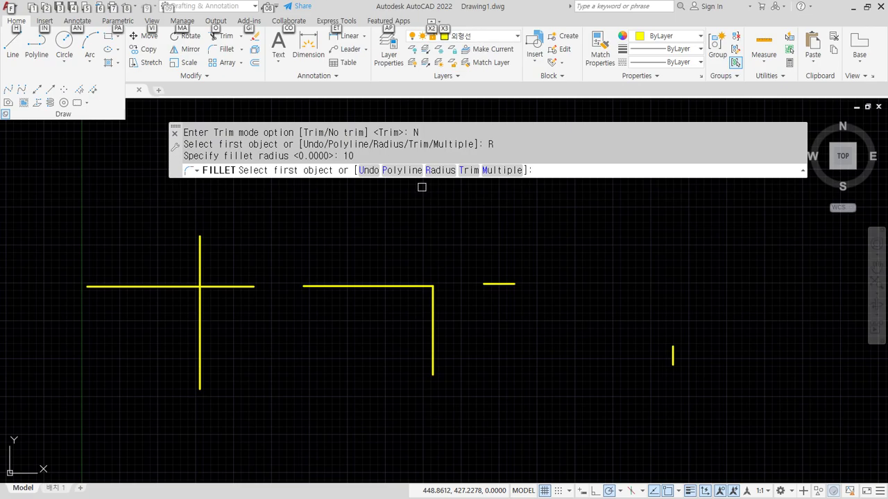
pyautogui.scroll(5, 212, 339)
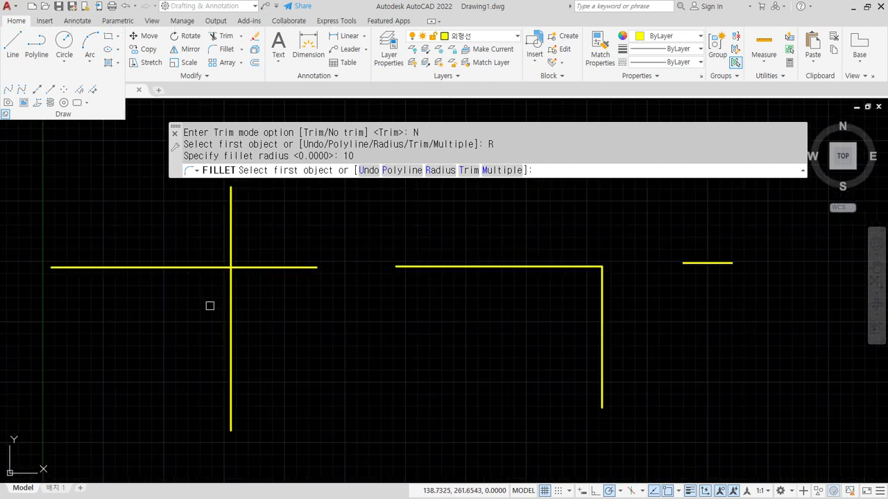
pyautogui.click(192, 237)
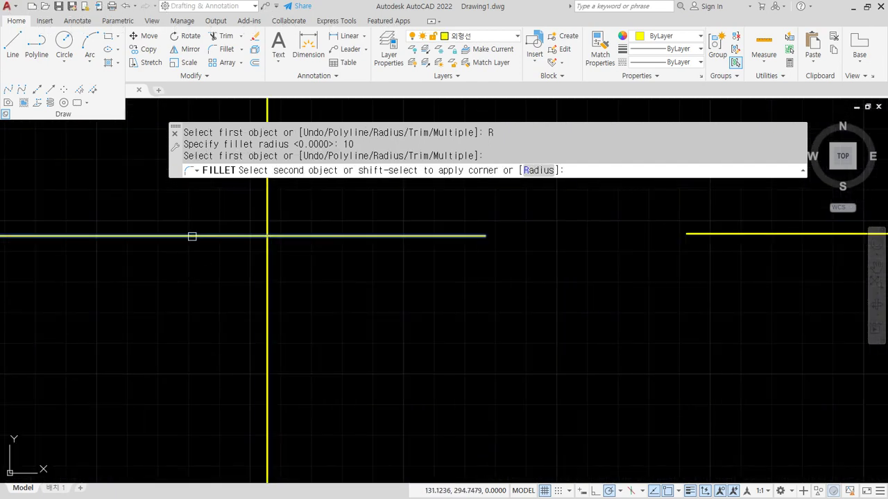
pyautogui.click(266, 297)
pyautogui.scroll(3, 292, 257)
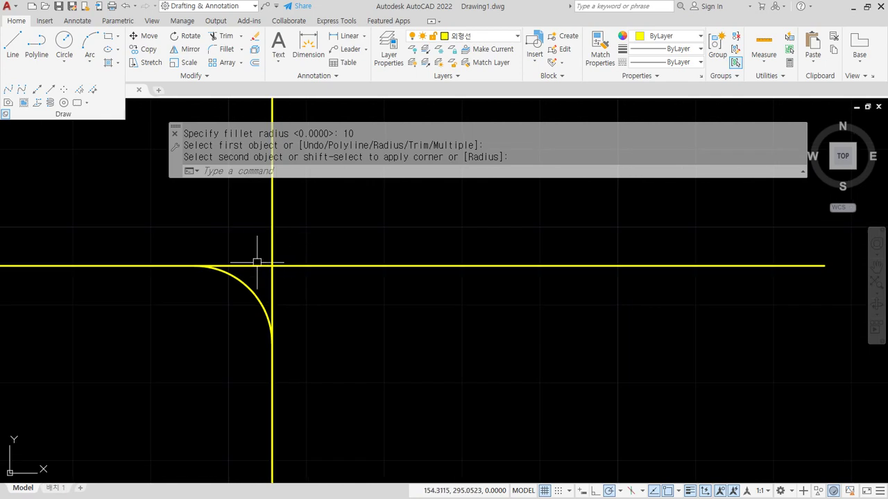
# Fillet the sharp corner of the middle pair of connected lines in No trim mode with the same radius of 10
pyautogui.scroll(-6, 269, 254)
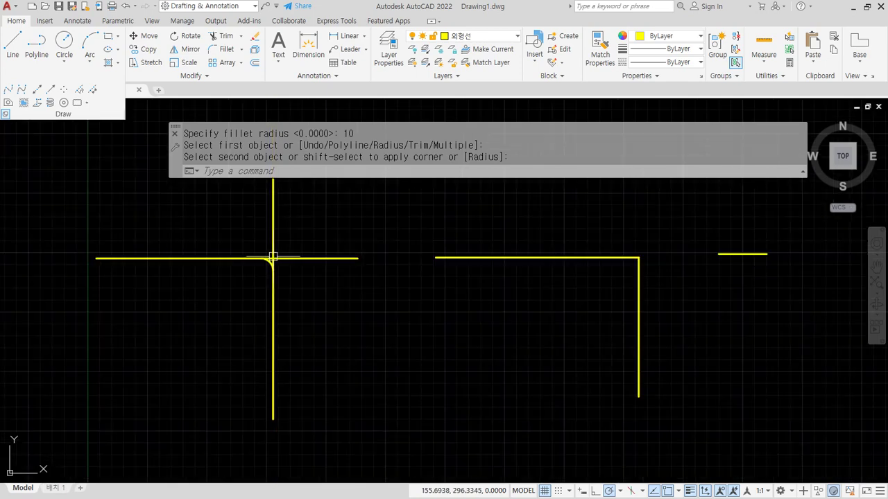
pyautogui.moveTo(565, 259); pyautogui.dragTo(392, 258, button='middle')
pyautogui.scroll(2, 392, 258)
pyautogui.press('Return')
pyautogui.click(419, 263)
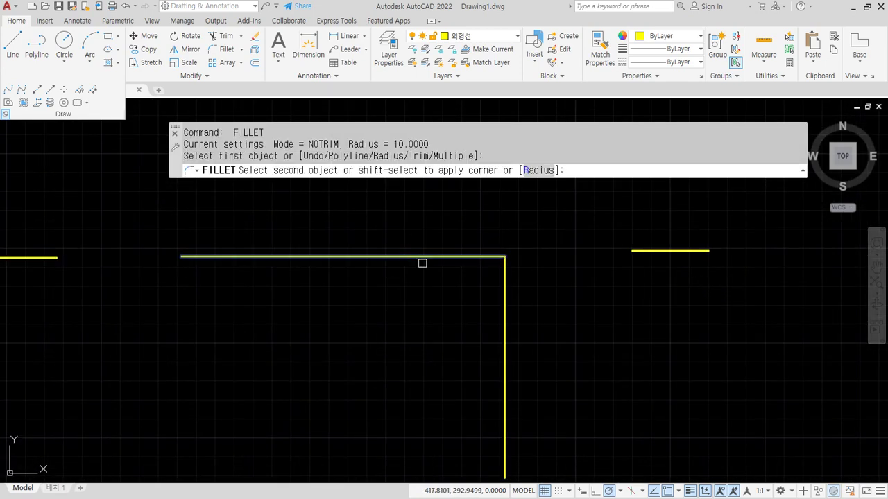
pyautogui.click(502, 309)
pyautogui.click(504, 313)
pyautogui.scroll(2, 511, 250)
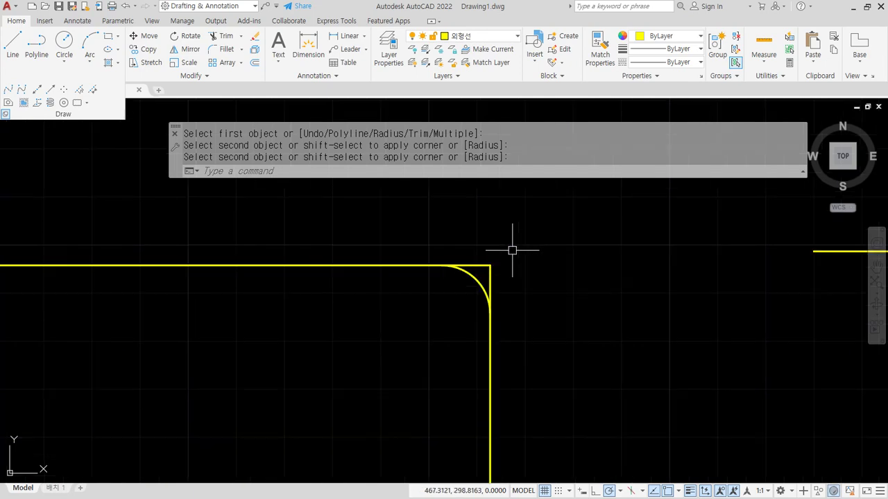
# Fillet the separated short horizontal and vertical lines in No trim mode with radius 10
pyautogui.scroll(-4, 512, 250)
pyautogui.moveTo(512, 250); pyautogui.dragTo(208, 215, button='middle')
pyautogui.press('Return')
pyautogui.click(218, 193)
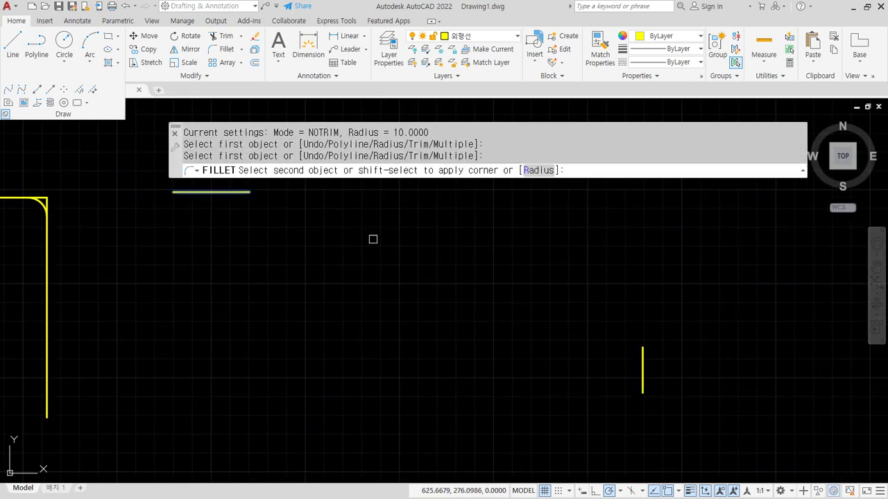
pyautogui.click(642, 359)
pyautogui.moveTo(566, 286); pyautogui.dragTo(518, 310, button='middle')
pyautogui.hotkey('ctrl', '2')
pyautogui.moveTo(408, 244)
pyautogui.mouseDown()
pyautogui.moveTo(377, 248)
pyautogui.moveTo(396, 248)
pyautogui.mouseUp()
pyautogui.moveTo(692, 343)
pyautogui.mouseDown()
pyautogui.moveTo(607, 306)
pyautogui.moveTo(640, 348)
pyautogui.mouseUp()
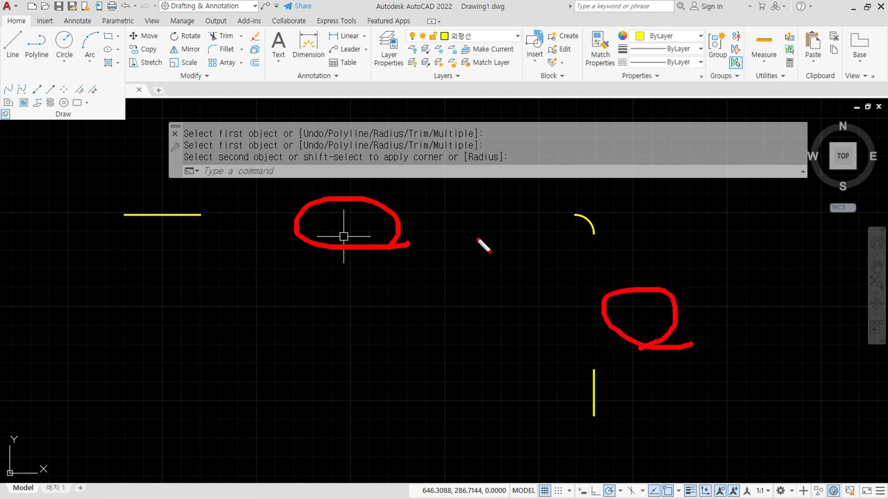
pyautogui.press('Escape')
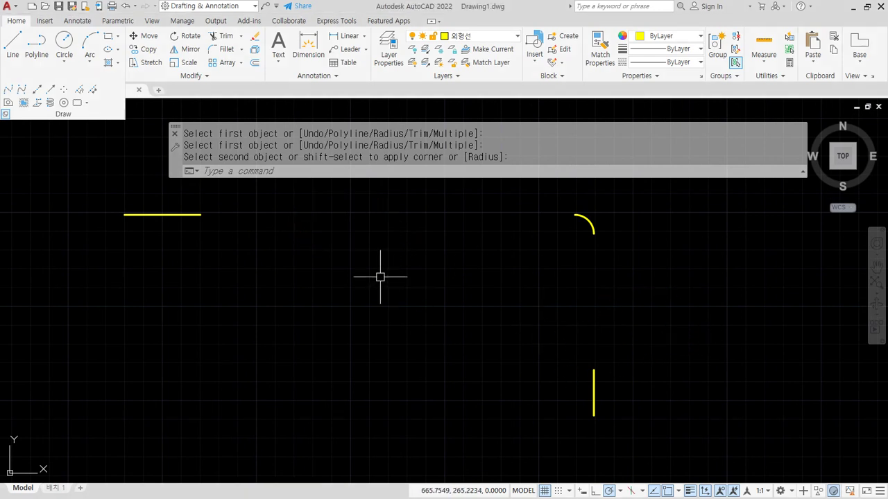
# Set the Fillet command's trim mode back to Trim
pyautogui.write('f')
pyautogui.press('Return')
pyautogui.click(467, 171)
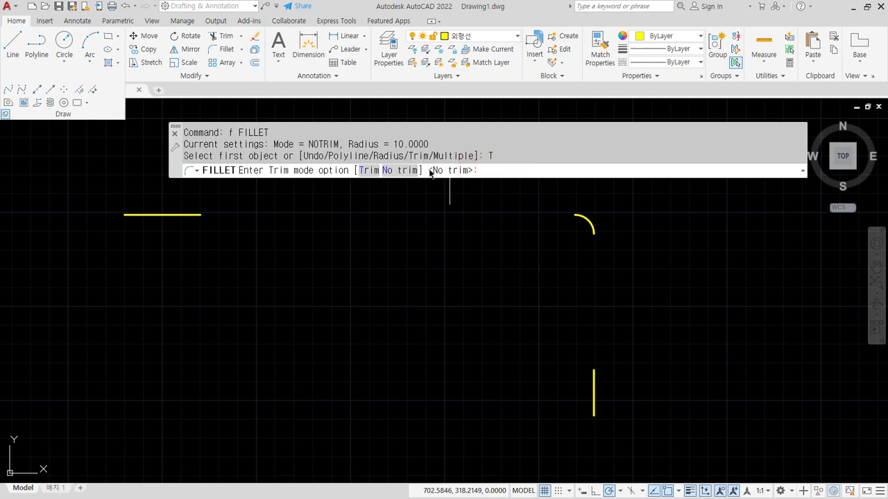
pyautogui.click(368, 170)
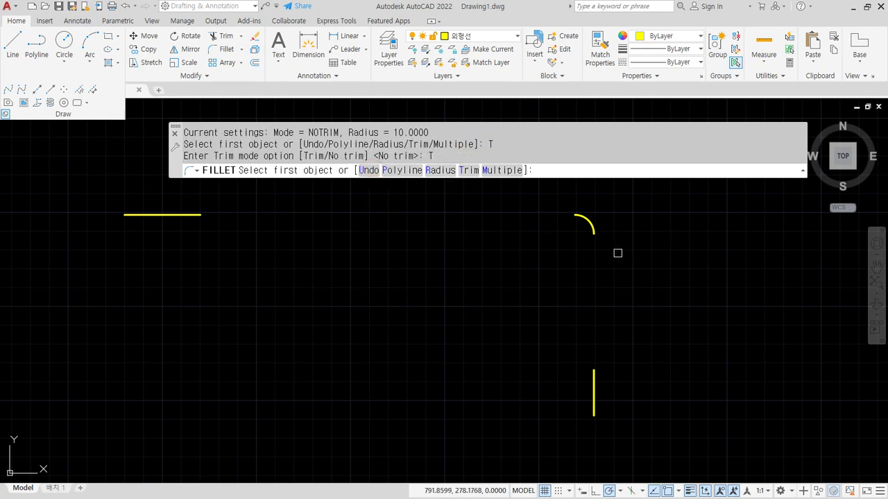
pyautogui.press('Return')
# Erase the three fillet arcs at the separated lines, the middle corner and the crossing lines, keeping the original lines
pyautogui.click(555, 207)
pyautogui.click(616, 256)
pyautogui.write('e')
pyautogui.press('Return')
pyautogui.scroll(-4, 267, 262)
pyautogui.moveTo(130, 267); pyautogui.dragTo(253, 276, button='middle')
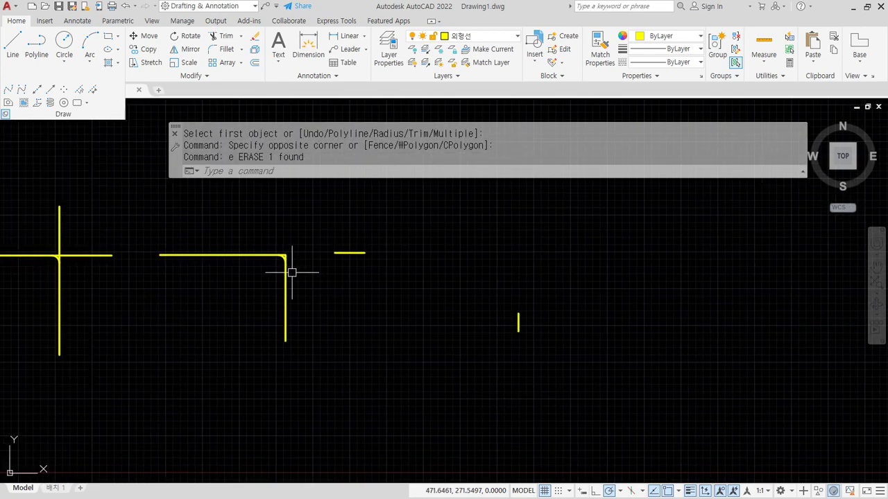
pyautogui.click(253, 222)
pyautogui.click(312, 291)
pyautogui.write('e')
pyautogui.press('Return')
pyautogui.click(43, 234)
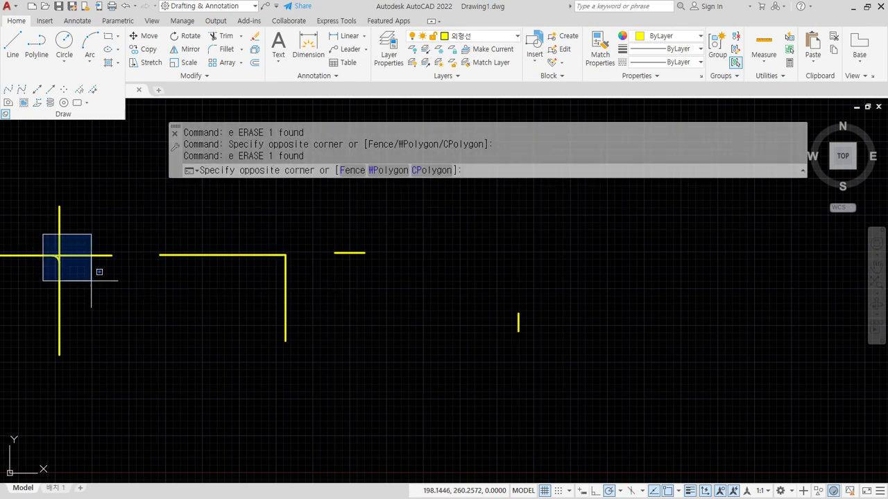
pyautogui.click(91, 281)
pyautogui.write('e')
pyautogui.press('Return')
# Fillet the crossing lines in Trim mode with radius 10, keeping the horizontal line's left part and the vertical line's lower part
pyautogui.scroll(5, 80, 280)
pyautogui.moveTo(127, 284); pyautogui.dragTo(366, 351, button='middle')
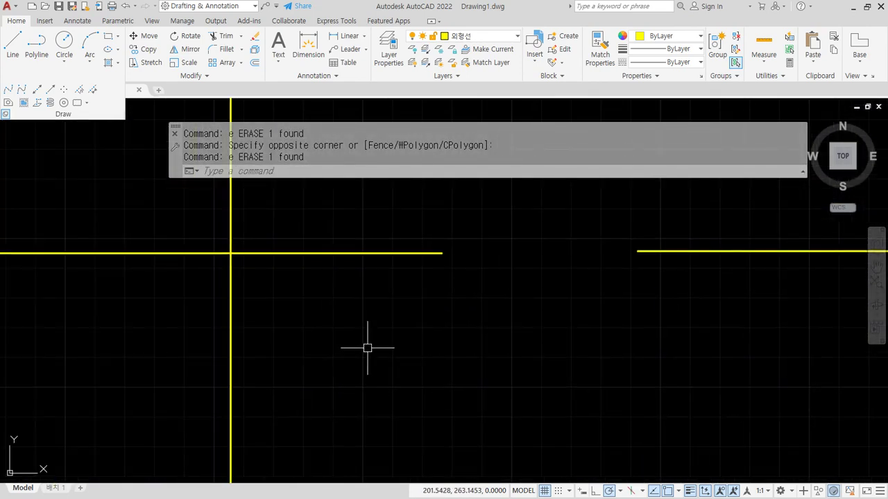
pyautogui.write('f')
pyautogui.press('Return')
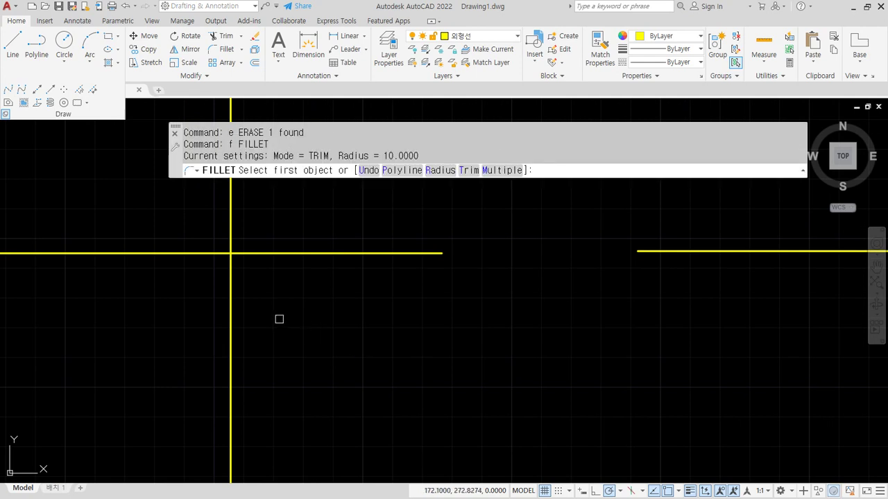
pyautogui.click(208, 255)
pyautogui.click(230, 277)
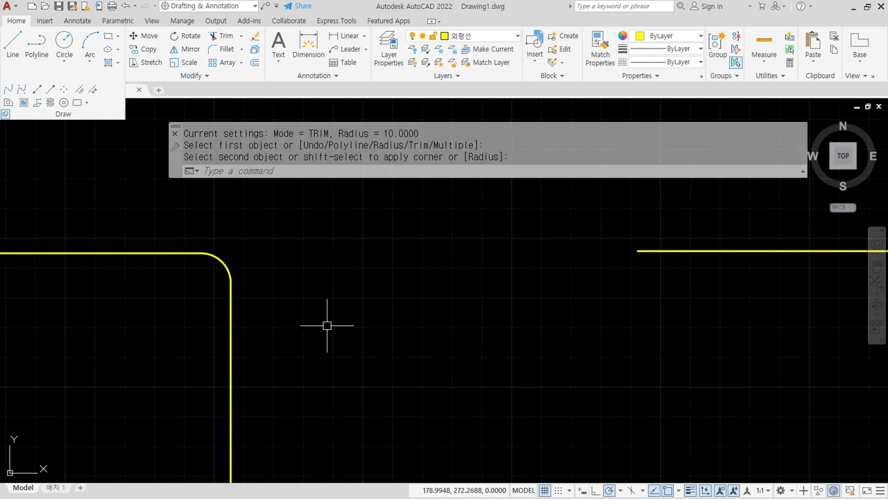
# Erase all the practice lines and the remaining fillet from the drawing
pyautogui.scroll(-5, 348, 278)
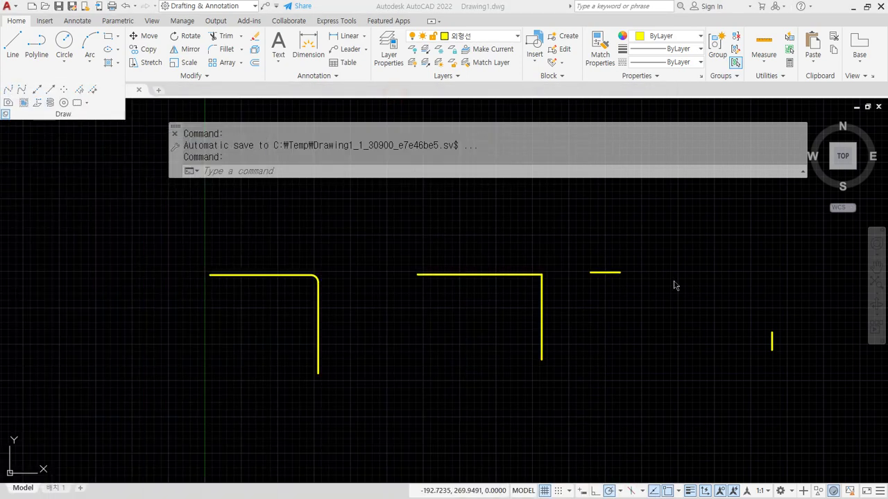
pyautogui.click(771, 394)
pyautogui.click(258, 189)
pyautogui.write('e')
pyautogui.press('Return')
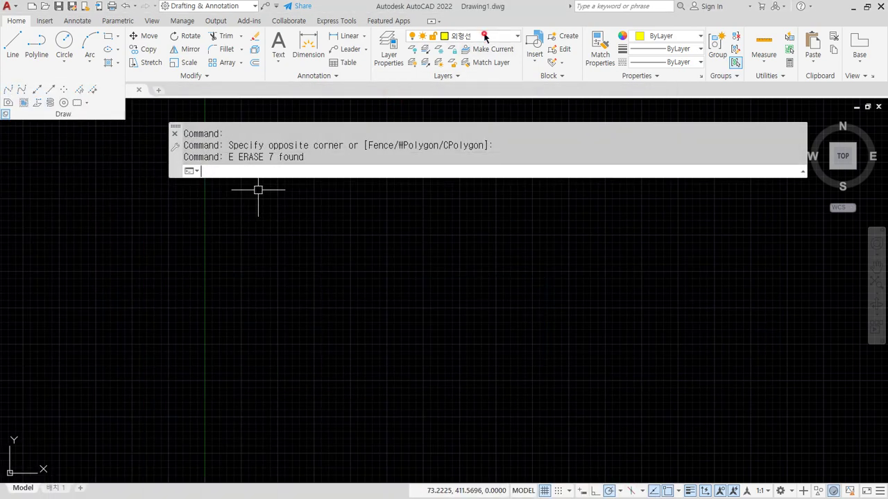
# Make the 중심선 layer current and draw three rays from one common point at about 180°, 60° and 300°
pyautogui.click(490, 36)
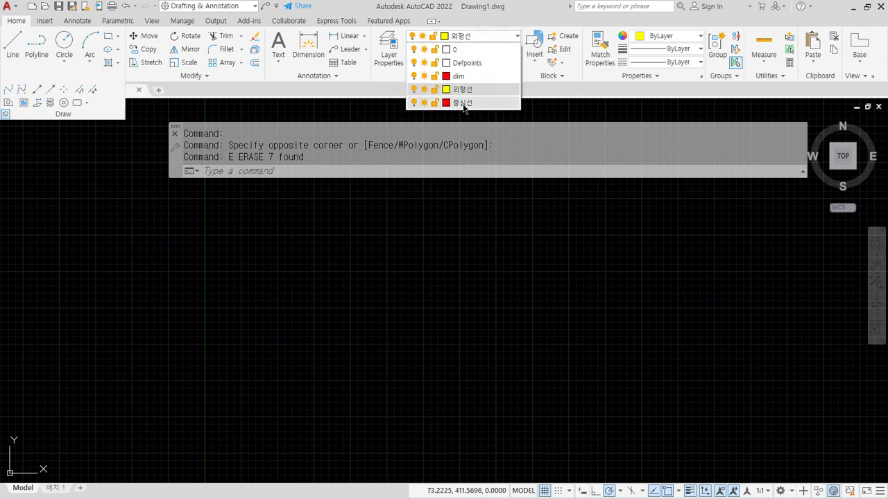
pyautogui.click(457, 105)
pyautogui.write('ray')
pyautogui.press('Return')
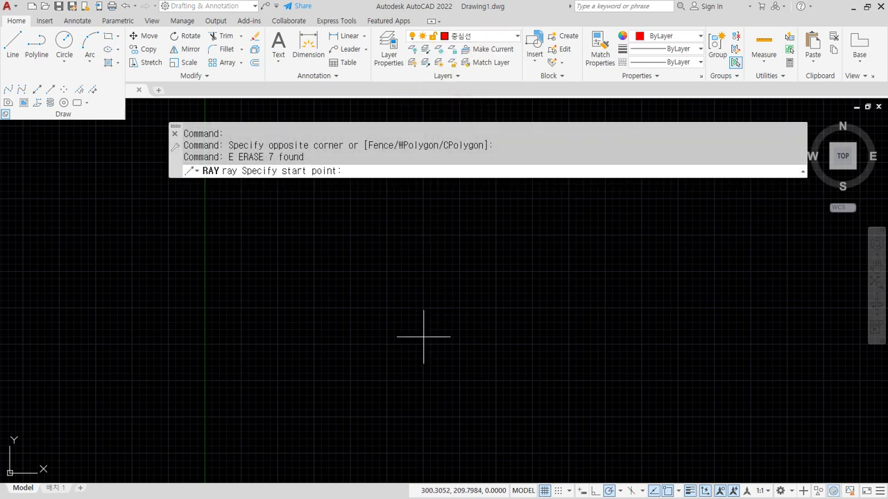
pyautogui.click(424, 338)
pyautogui.click(356, 338)
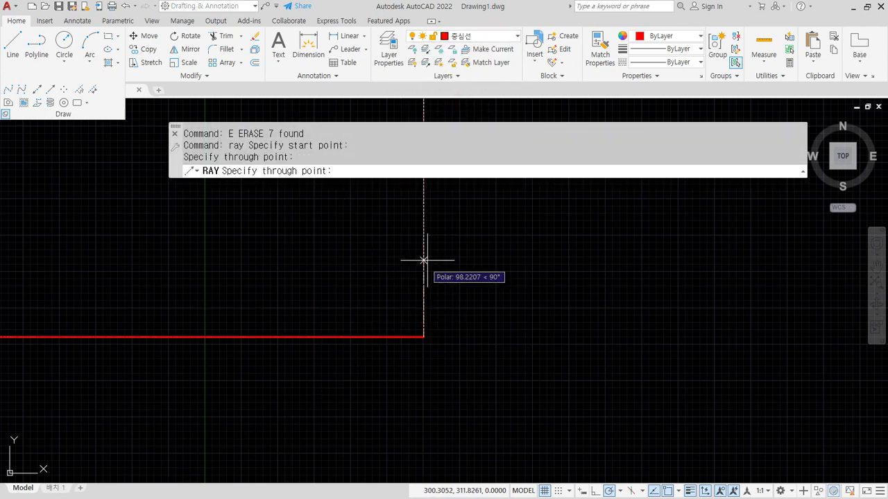
pyautogui.click(460, 273)
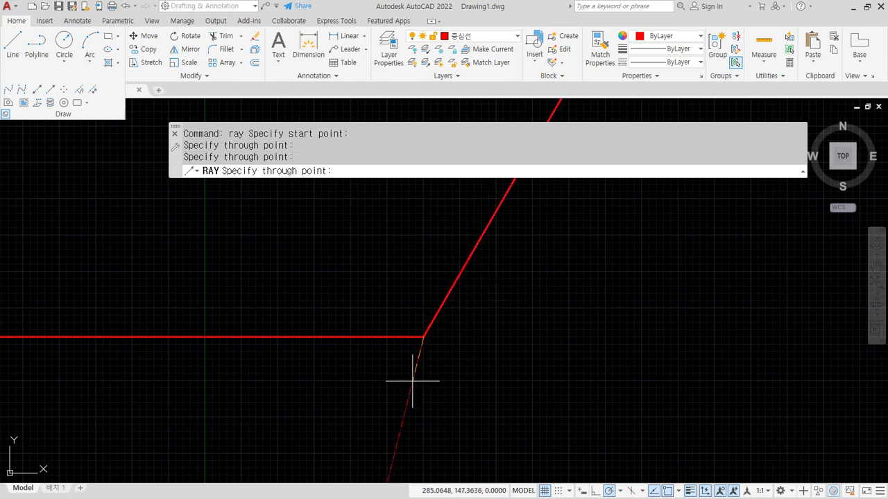
pyautogui.click(445, 371)
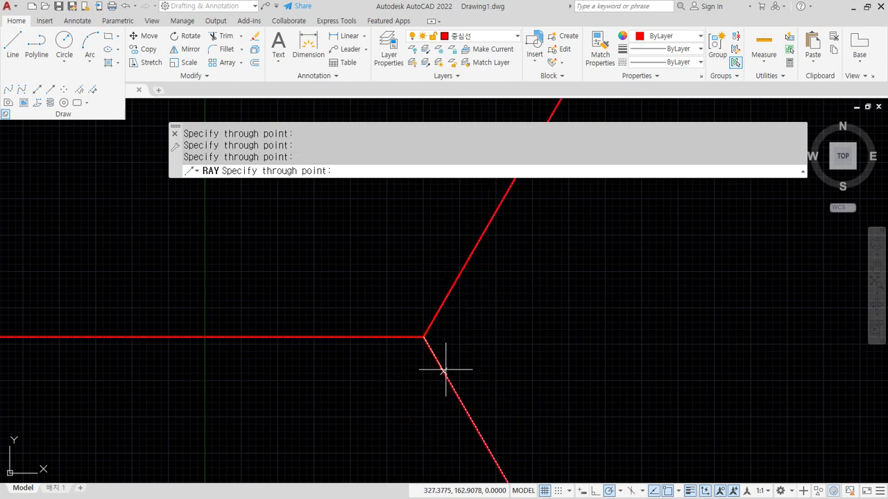
pyautogui.press('Return')
# Make the dim layer current and draw a circle of diameter 30 centred on the rays' common start point
pyautogui.scroll(2, 433, 341)
pyautogui.scroll(5, 434, 340)
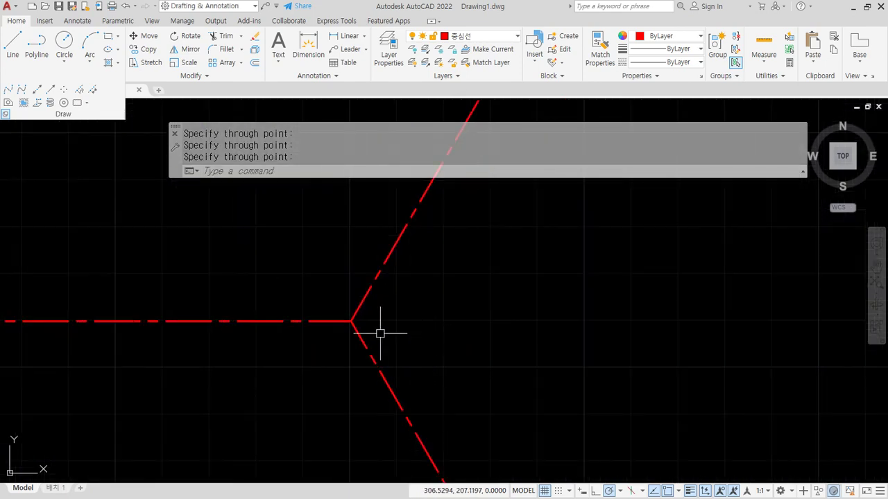
pyautogui.click(475, 36)
pyautogui.click(464, 76)
pyautogui.write('c')
pyautogui.press('Return')
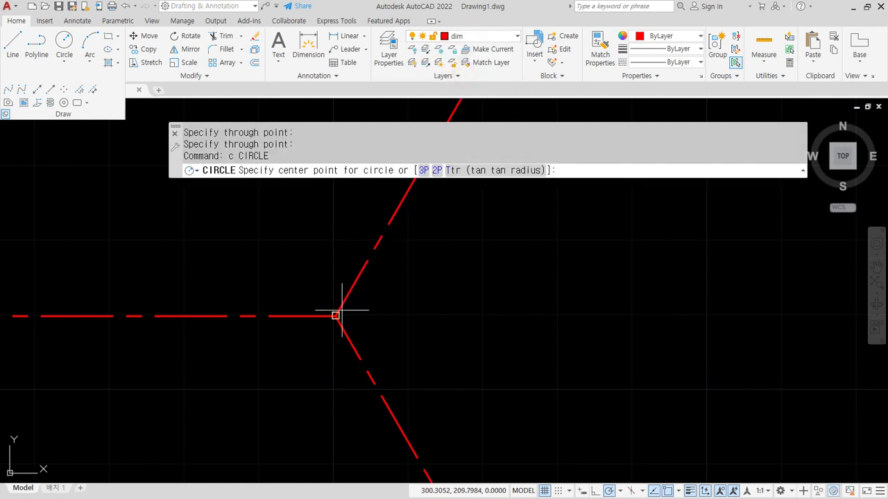
pyautogui.click(336, 315)
pyautogui.write('d')
pyautogui.press('Return')
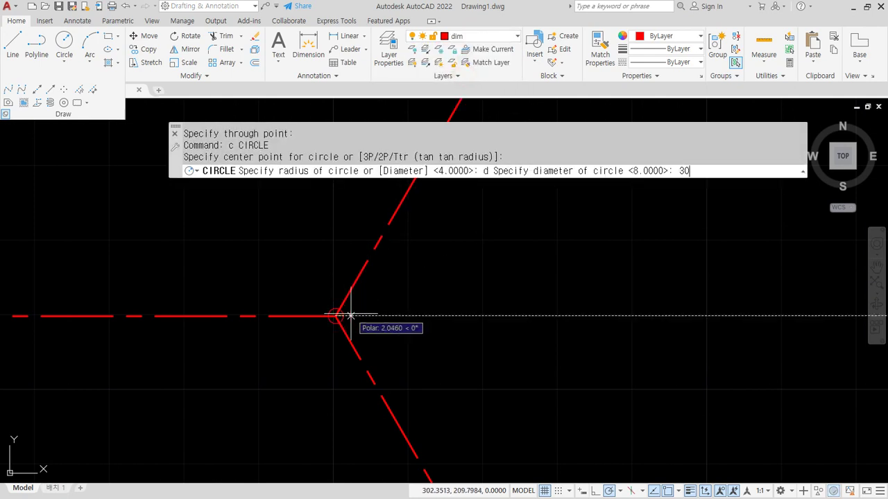
pyautogui.press('Return')
pyautogui.click(468, 258)
pyautogui.click(367, 292)
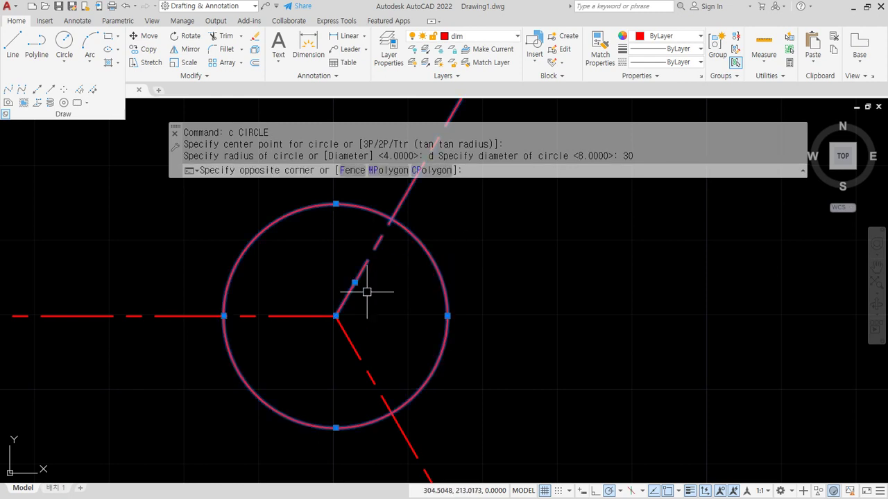
pyautogui.click(473, 35)
pyautogui.click(459, 75)
pyautogui.press('Escape')
pyautogui.press('Escape')
# Move the diameter 30 circle to the 외형선 layer and make that layer current
pyautogui.click(451, 228)
pyautogui.click(423, 291)
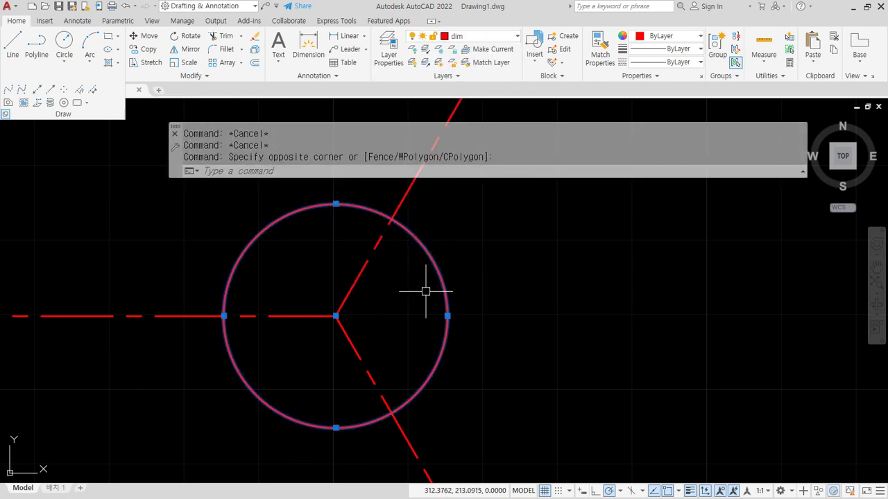
pyautogui.click(463, 38)
pyautogui.click(470, 90)
pyautogui.press('Escape')
pyautogui.press('Escape')
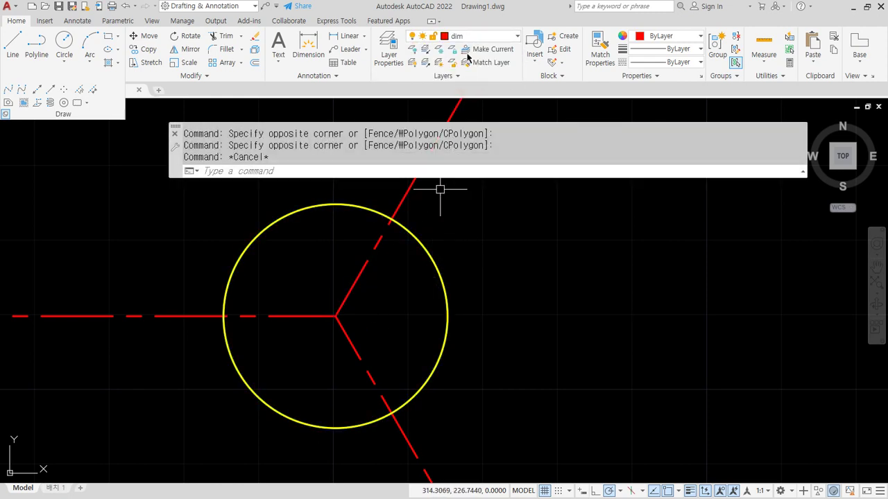
pyautogui.click(476, 39)
pyautogui.click(469, 90)
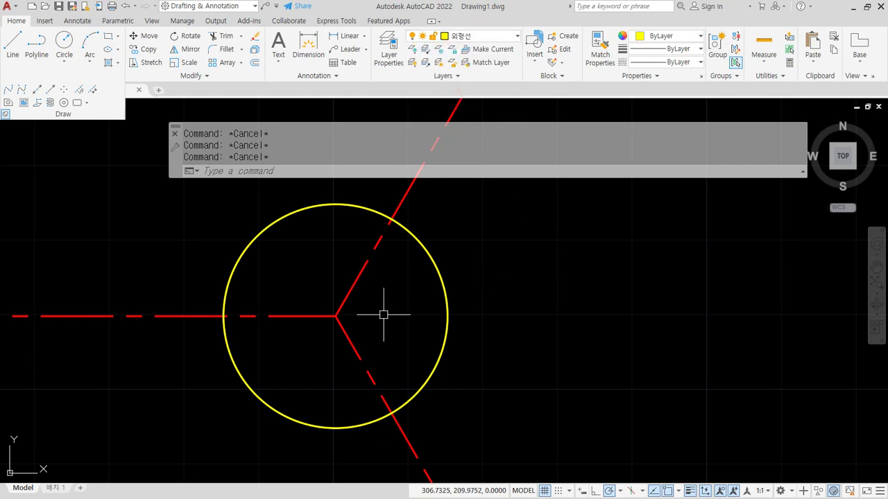
# Draw a circle of radius 20 centred on the rays' common start point
pyautogui.write('c')
pyautogui.press('Return')
pyautogui.click(336, 316)
pyautogui.write('2')
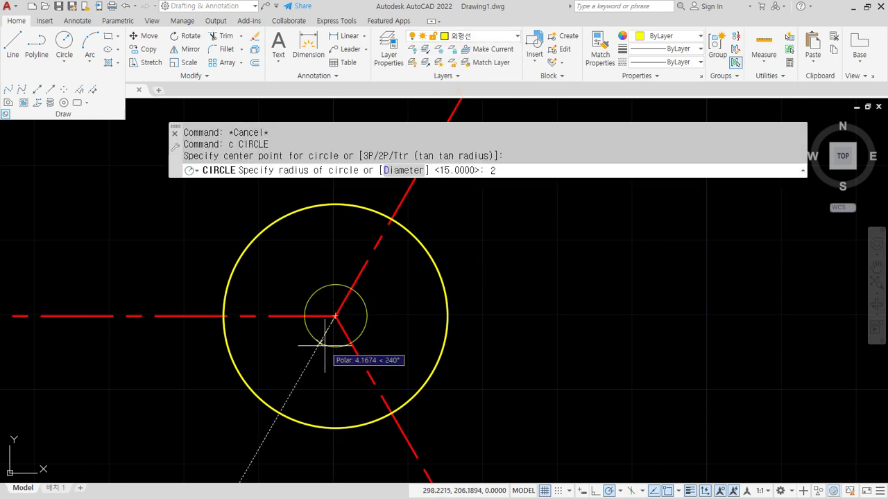
pyautogui.press('Return')
# Draw a circle of radius 80 concentric with the two central circles
pyautogui.scroll(-4, 324, 345)
pyautogui.write('c')
pyautogui.press('Return')
pyautogui.click(330, 330)
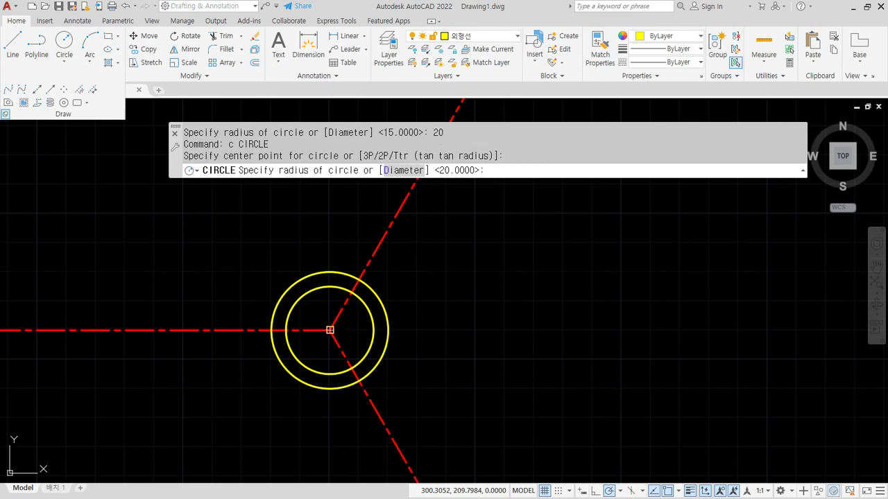
pyautogui.write('80')
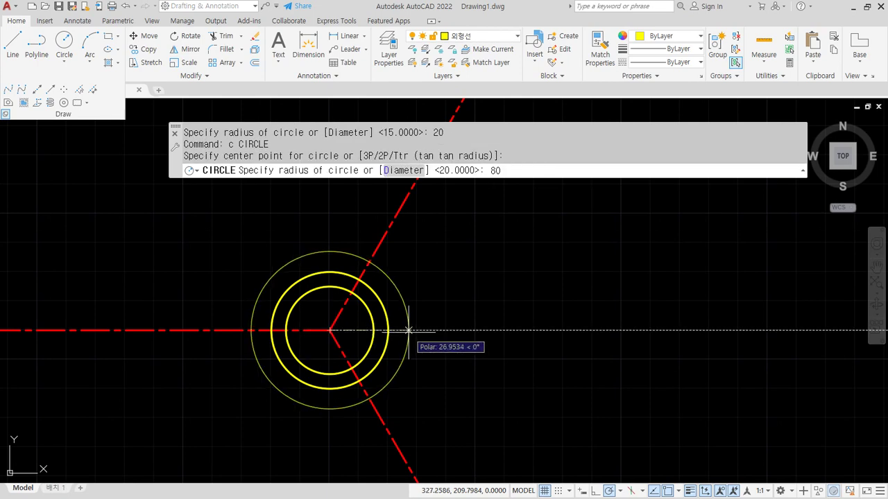
pyautogui.press('Return')
pyautogui.scroll(-2, 417, 326)
pyautogui.moveTo(417, 326); pyautogui.dragTo(431, 309, button='middle')
pyautogui.write('a')
pyautogui.press('Return')
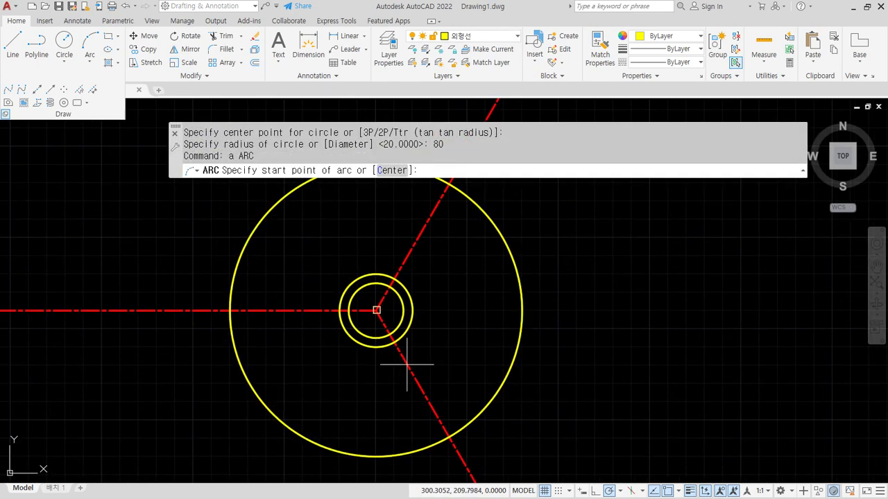
pyautogui.click(407, 363)
pyautogui.press('Escape')
pyautogui.press('Escape')
# Match the radius 80 circle's properties to those of the 300° centre-line ray
pyautogui.write('ma')
pyautogui.press('Return')
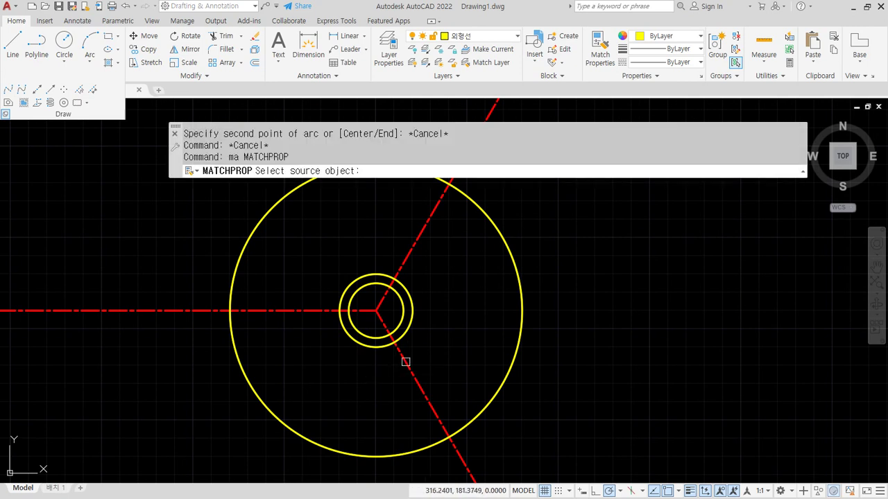
pyautogui.click(404, 361)
pyautogui.click(505, 389)
pyautogui.press('Return')
# Draw a circle of diameter 10 where the 180° ray crosses the radius 80 centre-line circle
pyautogui.write('c')
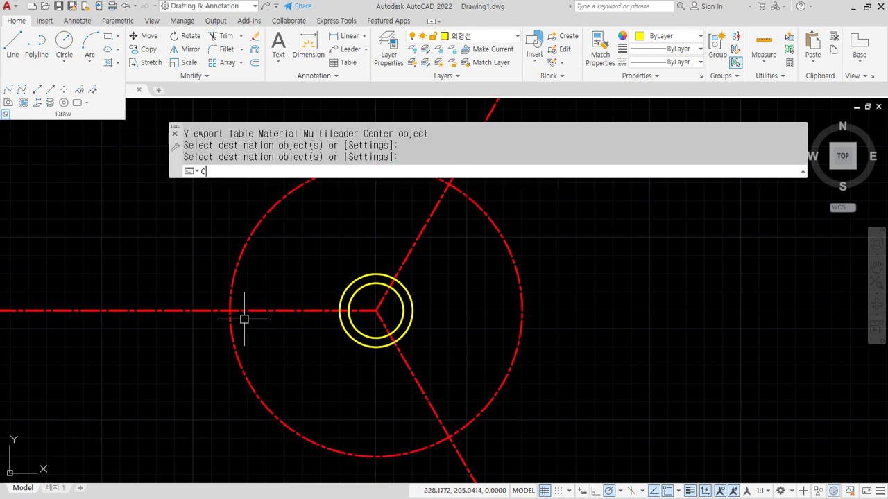
pyautogui.press('Return')
pyautogui.click(229, 310)
pyautogui.write('d')
pyautogui.press('Return')
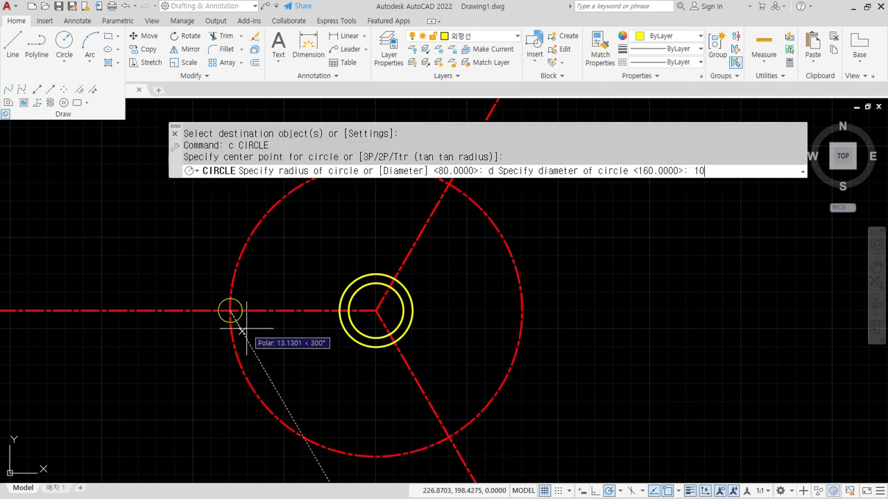
pyautogui.write('10')
pyautogui.press('Return')
# Draw circles of radius 5 where the 60° and 300° rays cross the radius 80 centre-line circle
pyautogui.press('Return')
pyautogui.click(448, 184)
pyautogui.press('Return')
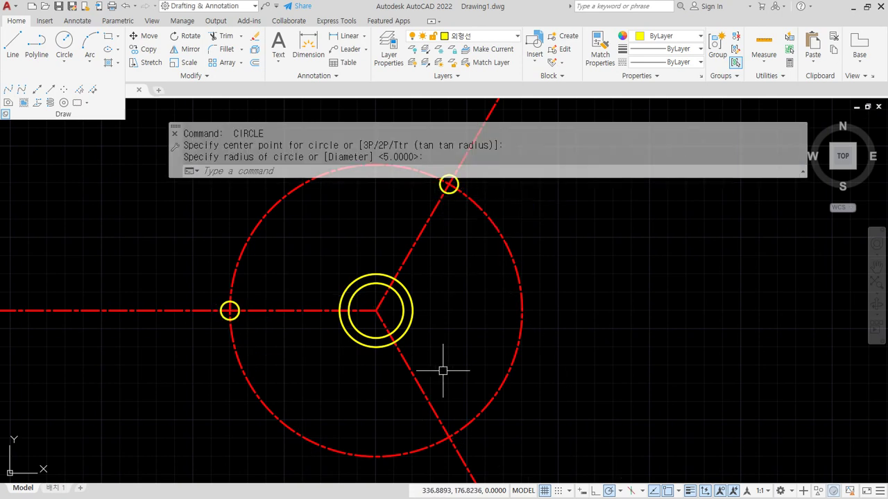
pyautogui.press('Return')
pyautogui.click(449, 438)
pyautogui.press('Return')
# Draw a circle of radius 10 around each of the three diameter 10 circles, concentric with them
pyautogui.press('Return')
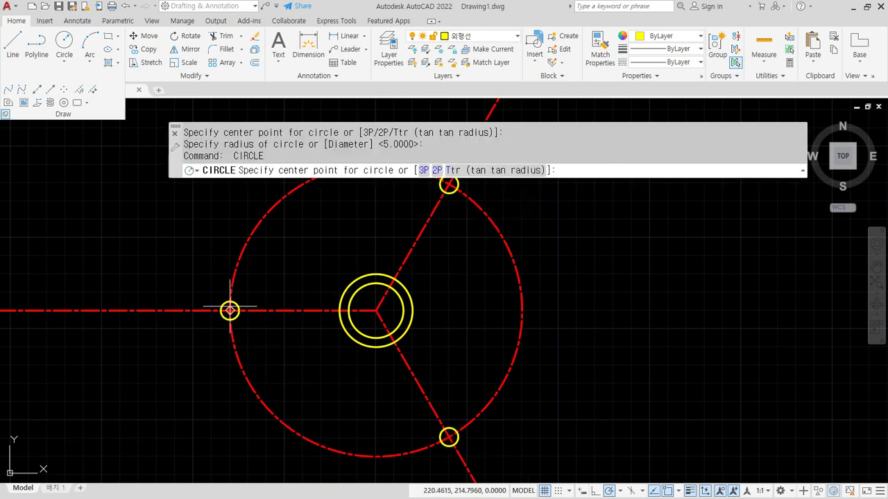
pyautogui.click(230, 310)
pyautogui.write('10')
pyautogui.press('Return')
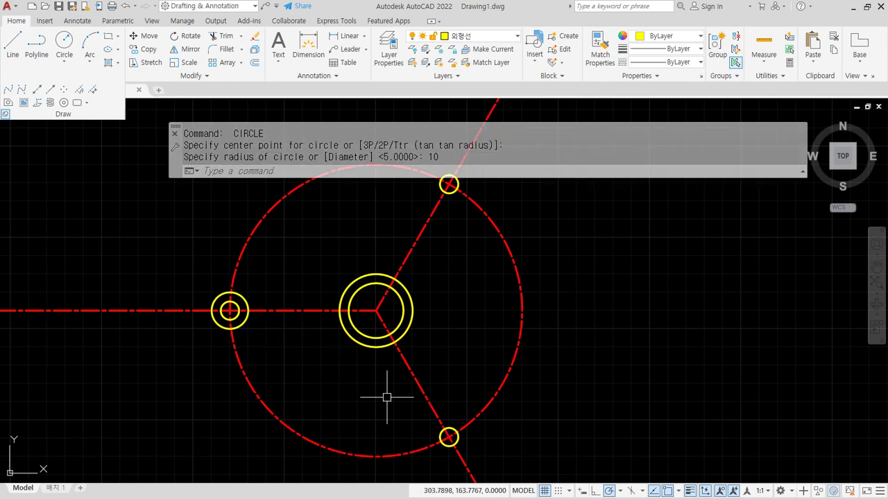
pyautogui.press('Return')
pyautogui.click(449, 437)
pyautogui.press('Return')
pyautogui.moveTo(466, 186); pyautogui.dragTo(451, 245, button='middle')
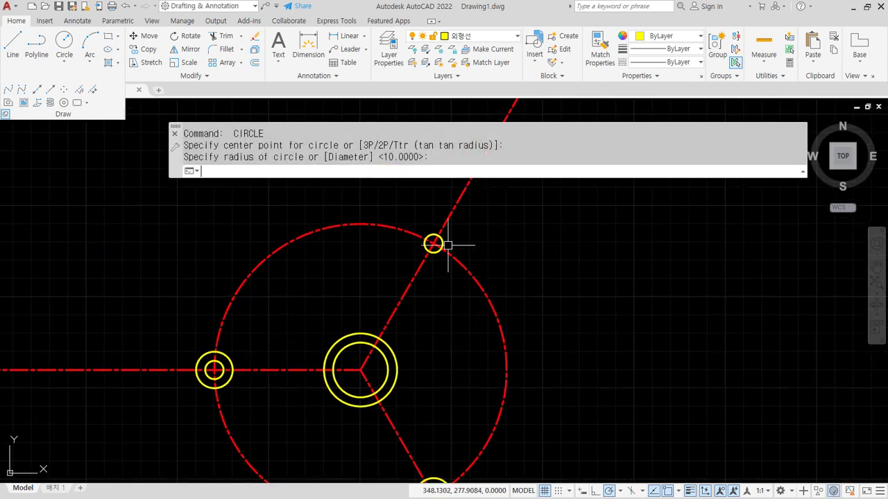
pyautogui.press('Return')
pyautogui.click(434, 244)
pyautogui.press('Return')
# Trim the three rays beyond the radius 10 circles and the radius 80 centre-line arcs between those circles
pyautogui.write('tr')
pyautogui.press('Return')
pyautogui.moveTo(469, 208); pyautogui.dragTo(449, 196)
pyautogui.moveTo(316, 221); pyautogui.dragTo(306, 252)
pyautogui.click(157, 368)
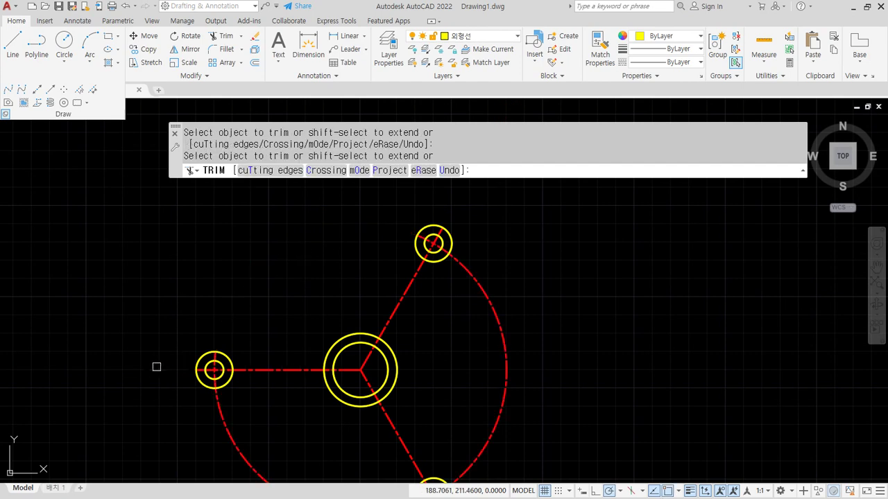
pyautogui.click(218, 424)
pyautogui.click(493, 429)
pyautogui.moveTo(530, 433); pyautogui.dragTo(491, 342, button='middle')
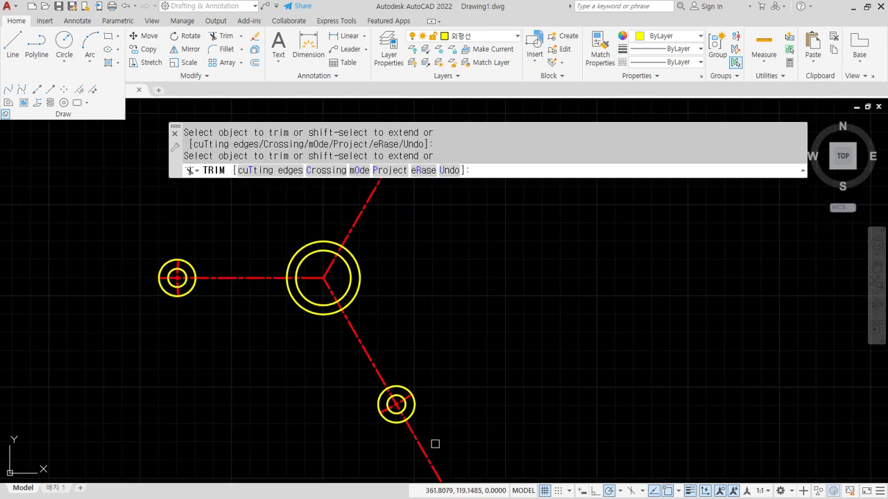
pyautogui.moveTo(435, 443)
pyautogui.mouseDown()
pyautogui.moveTo(396, 404)
pyautogui.moveTo(343, 393)
pyautogui.mouseUp()
pyautogui.scroll(5, 222, 295)
pyautogui.scroll(-2, 283, 340)
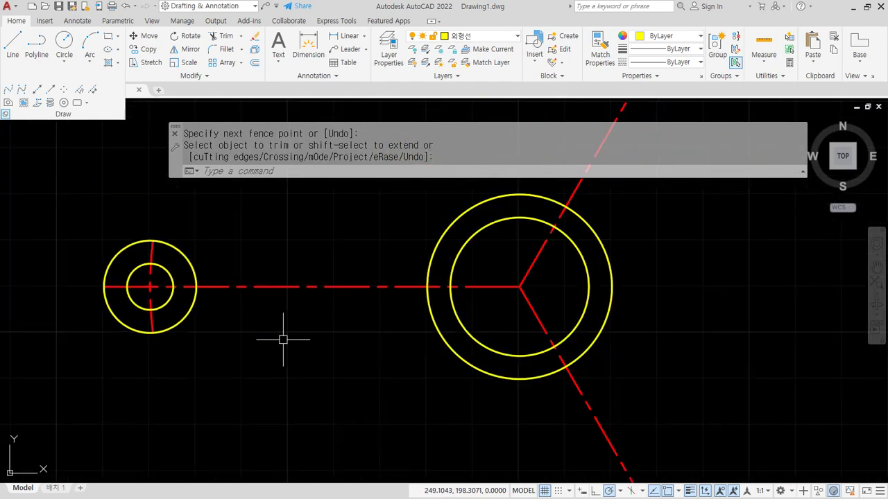
pyautogui.press('Return')
# Draw a line tangent to the upper sides of the 180° arm's diameter 10 circle and the central radius 20 circle
pyautogui.write('l')
pyautogui.press('Return')
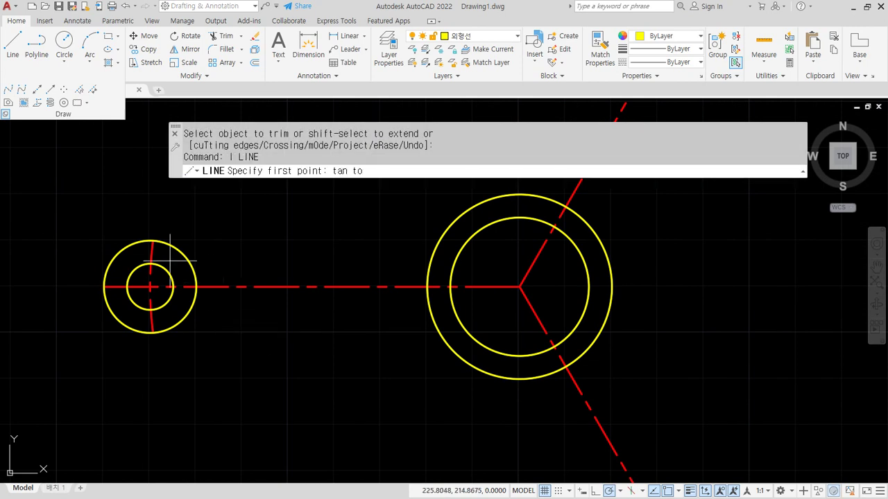
pyautogui.click(137, 266)
pyautogui.write('tan')
pyautogui.press('Return')
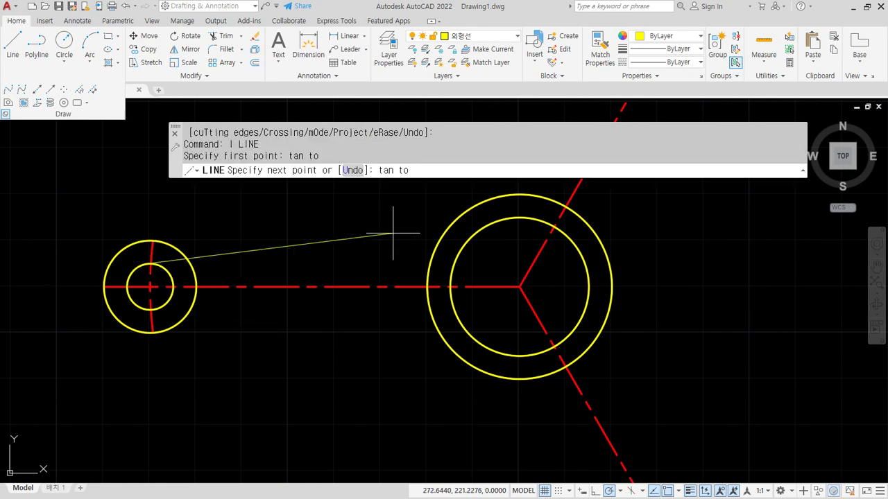
pyautogui.click(448, 228)
pyautogui.press('Return')
# Draw a line tangent to the lower sides of the 180° arm's diameter 10 circle and the central radius 20 circle
pyautogui.press('Return')
pyautogui.write('ta')
pyautogui.click(143, 316)
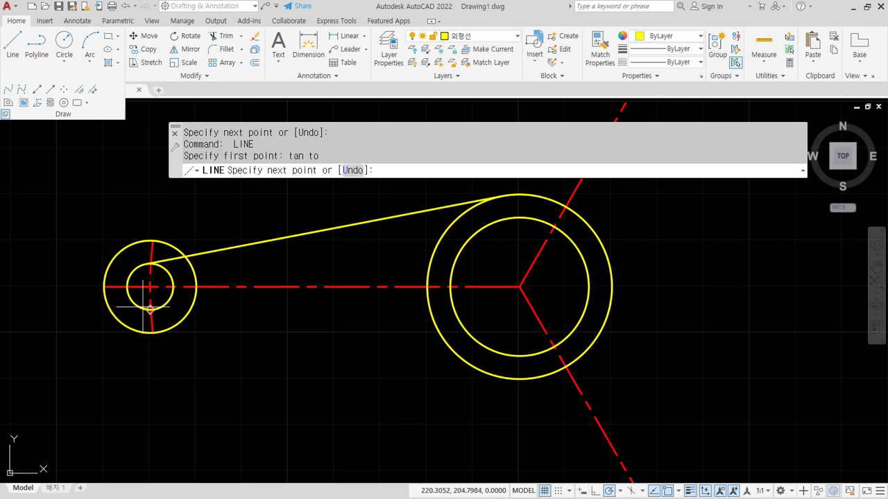
pyautogui.write('tan')
pyautogui.press('Return')
pyautogui.click(443, 344)
pyautogui.press('Return')
pyautogui.press('Return')
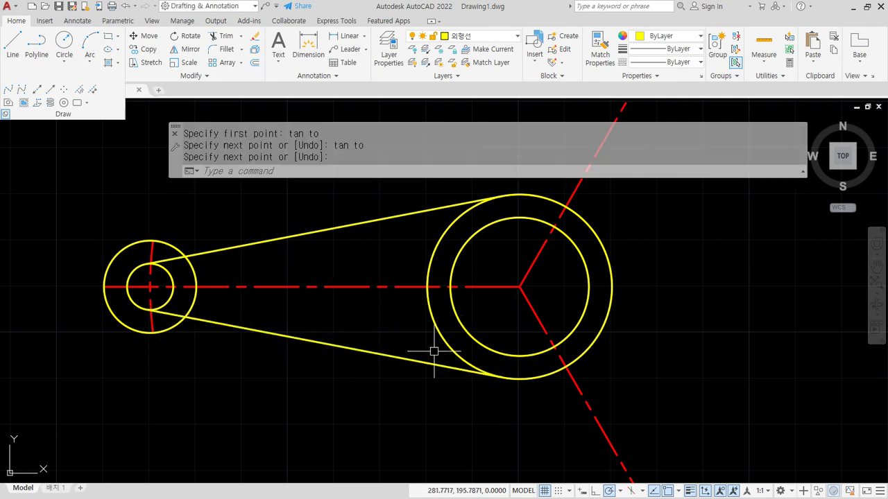
pyautogui.write('atan')
pyautogui.press('Return')
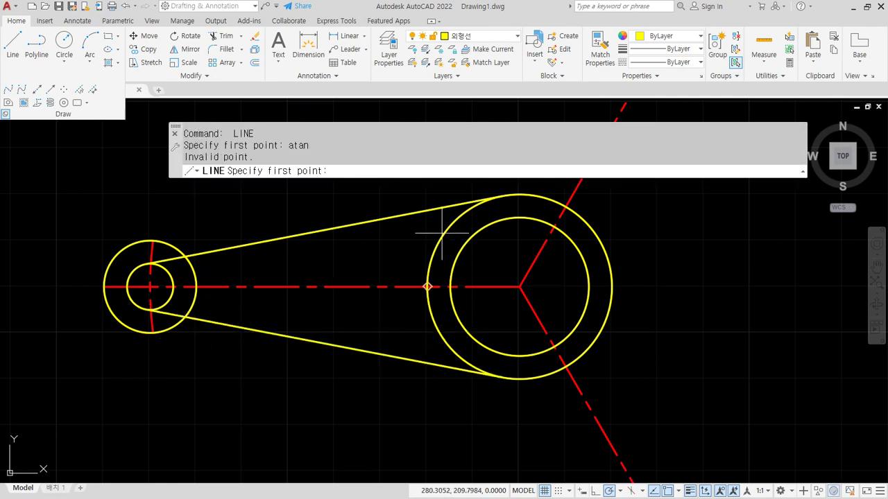
pyautogui.press('Escape')
pyautogui.press('Escape')
# Draw the left-side tangent line from the central radius 20 circle to the 60° arm's diameter 10 circle
pyautogui.press('Return')
pyautogui.write('ta')
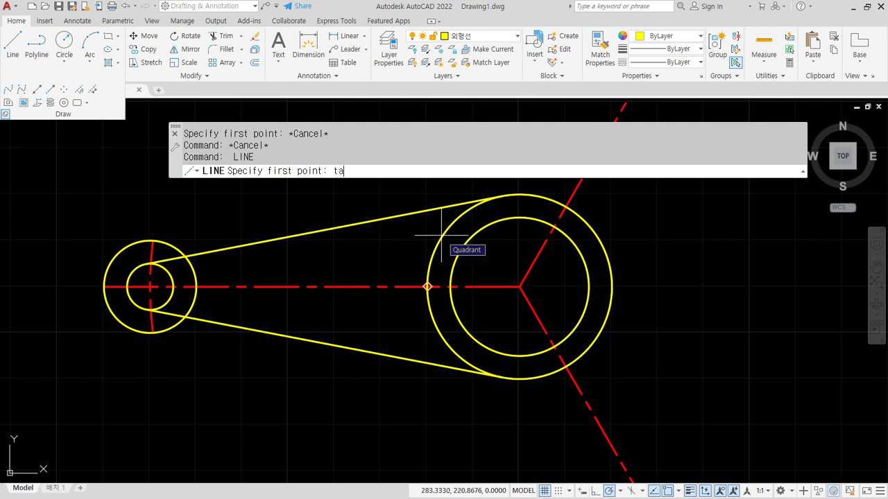
pyautogui.write('n')
pyautogui.press('Return')
pyautogui.click(441, 235)
pyautogui.moveTo(485, 211); pyautogui.dragTo(264, 419, button='middle')
pyautogui.write('tan')
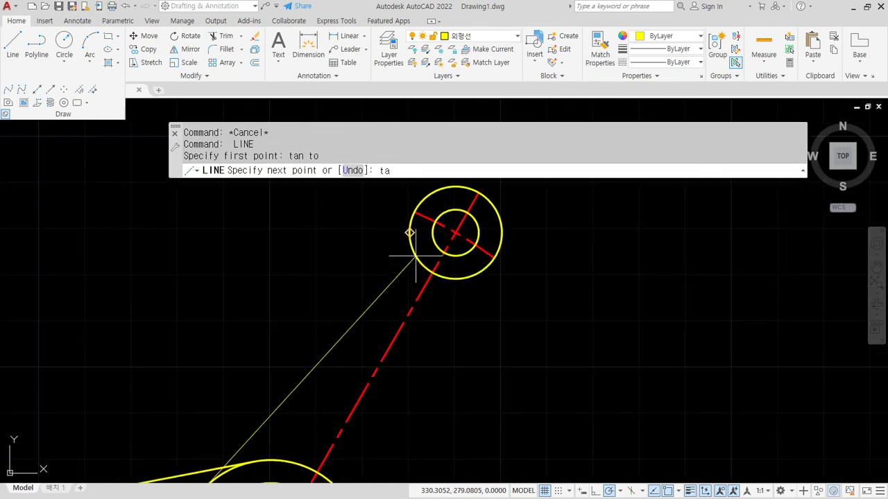
pyautogui.press('Return')
pyautogui.click(441, 213)
pyautogui.press('Return')
# Draw the right-side tangent line from the 60° arm's diameter 10 circle to the central radius 20 circle
pyautogui.press('Return')
pyautogui.write('tan')
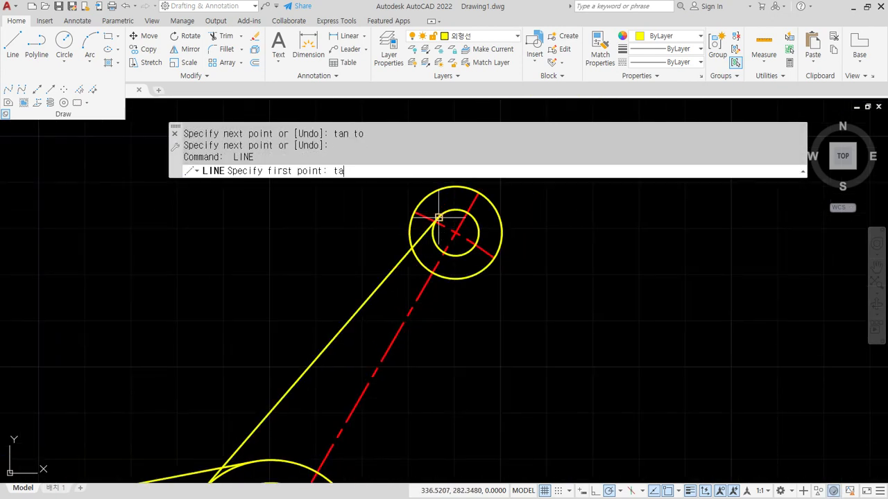
pyautogui.press('Return')
pyautogui.click(472, 232)
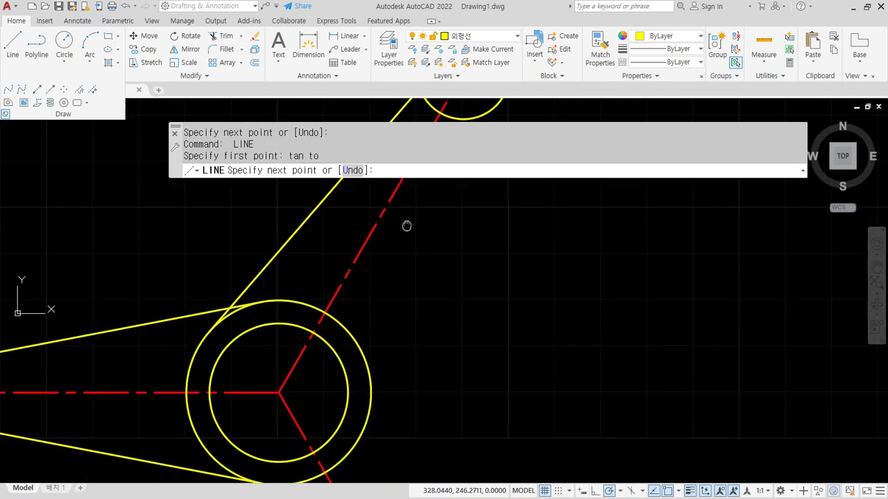
pyautogui.write('tan')
pyautogui.press('Return')
pyautogui.click(378, 386)
pyautogui.press('Return')
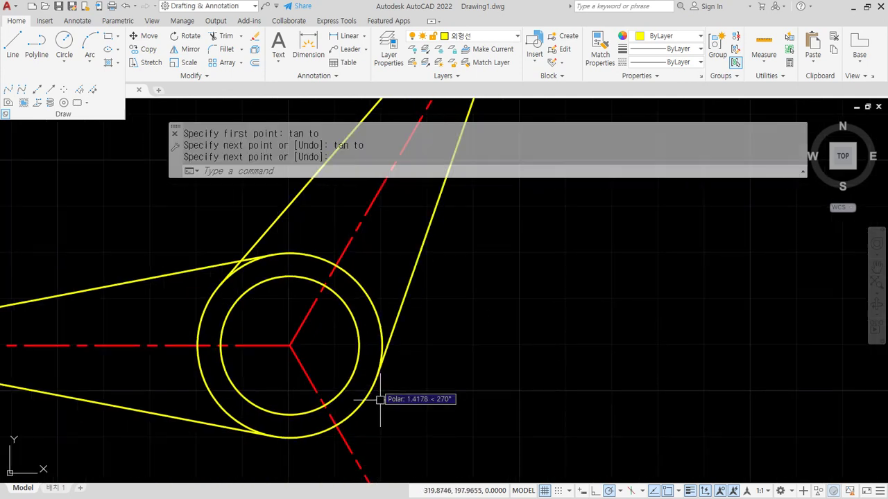
# Draw the right-side tangent line from the central radius 20 circle to the 300° arm's diameter 10 circle
pyautogui.press('Return')
pyautogui.write('tan to')
pyautogui.click(373, 306)
pyautogui.scroll(-4, 406, 208)
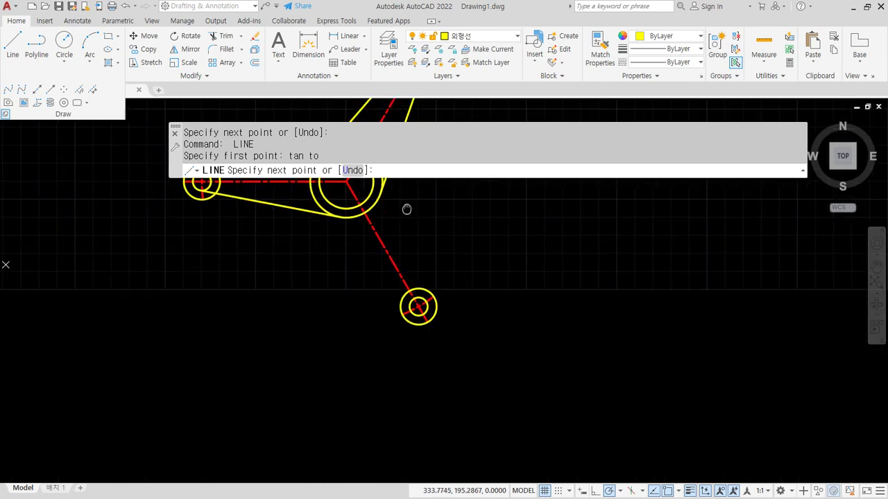
pyautogui.scroll(6, 452, 277)
pyautogui.scroll(-1, 433, 298)
pyautogui.write('tan')
pyautogui.press('Return')
pyautogui.click(427, 294)
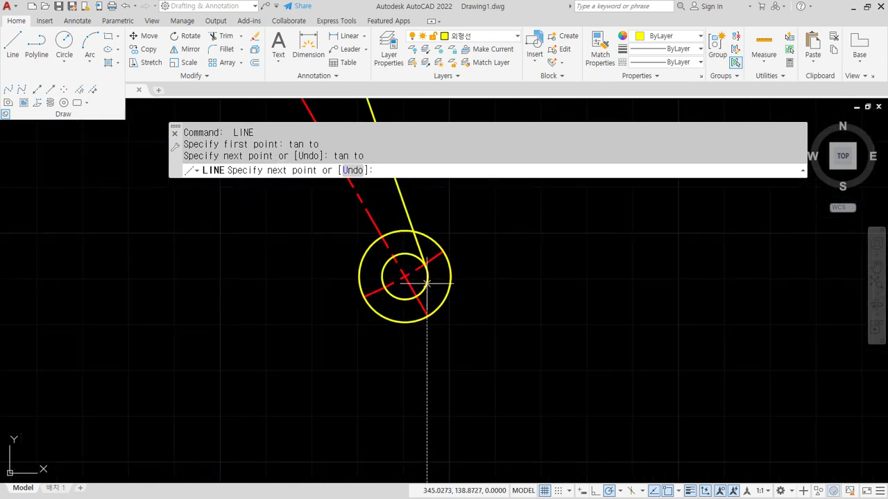
pyautogui.press('Return')
# Draw the left-side tangent line from the 300° arm's diameter 10 circle to the central radius 20 circle
pyautogui.press('Return')
pyautogui.write('tan')
pyautogui.press('Return')
pyautogui.click(405, 315)
pyautogui.scroll(-4, 289, 368)
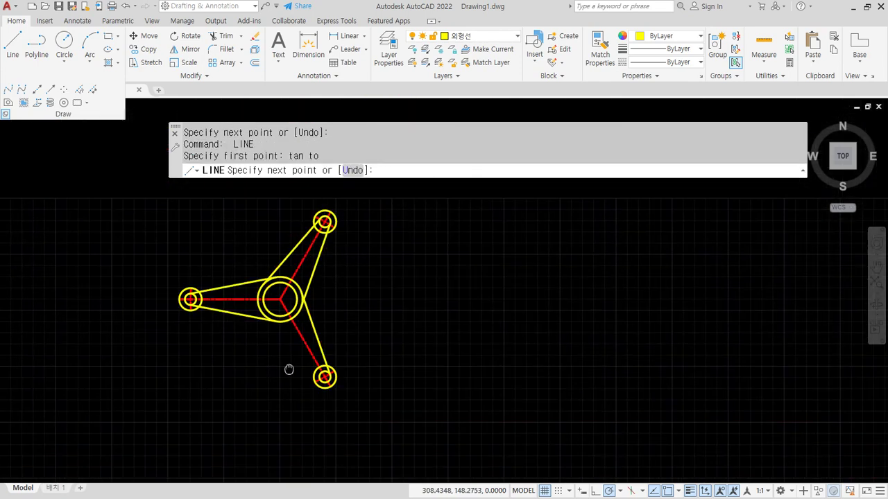
pyautogui.scroll(5, 208, 305)
pyautogui.write('tan')
pyautogui.press('Return')
pyautogui.click(196, 306)
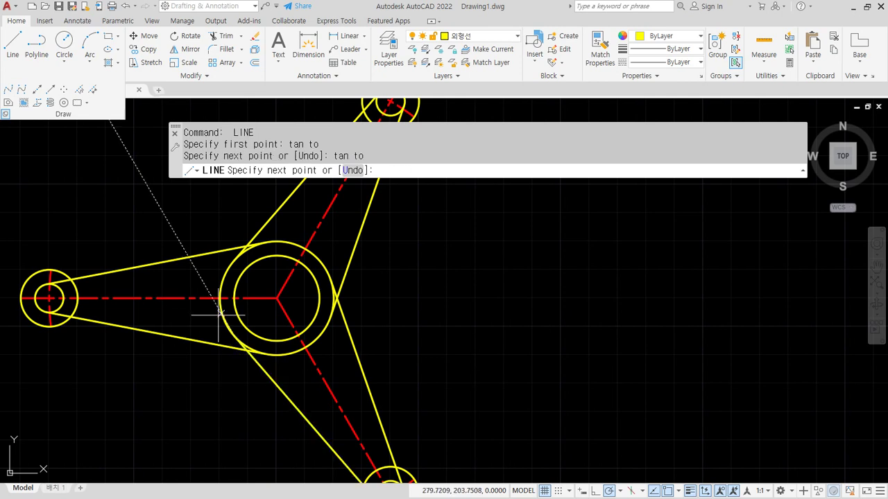
pyautogui.press('Escape')
pyautogui.press('Escape')
# Offset the 180° arm's upper and lower tangent lines outward by 5
pyautogui.write('o')
pyautogui.press('Return')
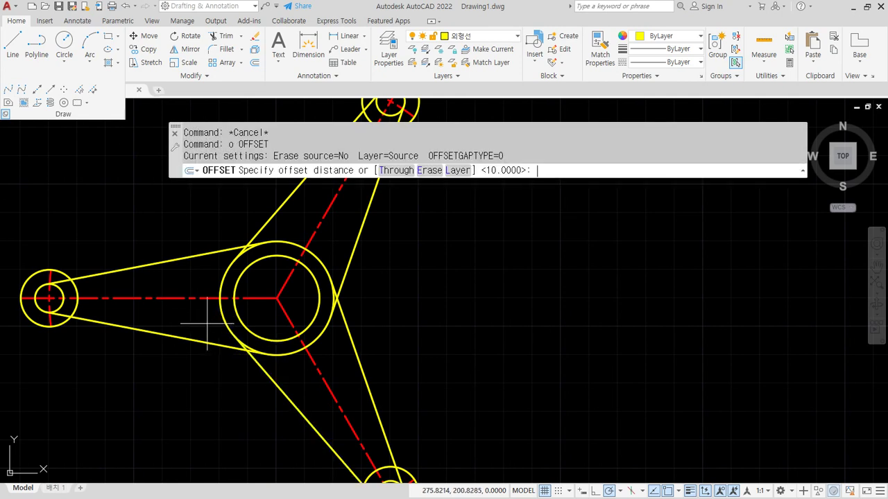
pyautogui.write('5')
pyautogui.press('Return')
pyautogui.click(157, 263)
pyautogui.click(148, 250)
pyautogui.click(144, 331)
pyautogui.click(136, 379)
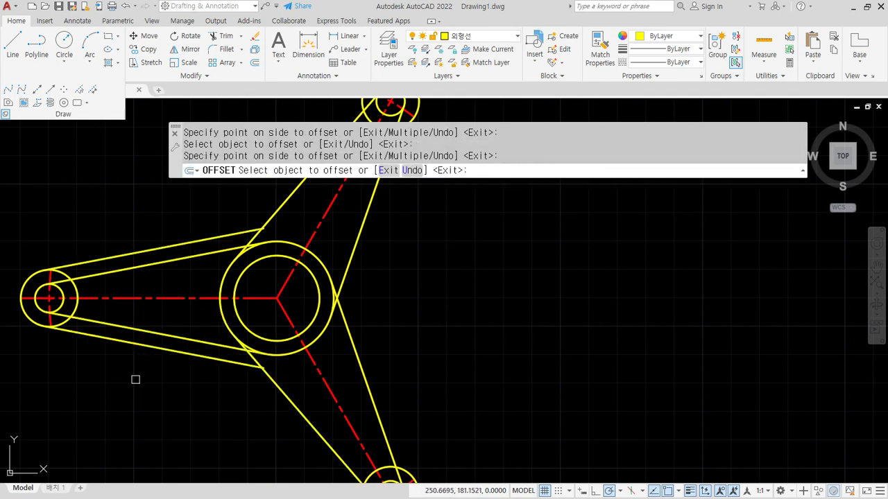
# Offset both tangent lines of the 300° arm outward by 5
pyautogui.click(284, 395)
pyautogui.click(265, 408)
pyautogui.click(366, 363)
pyautogui.click(414, 317)
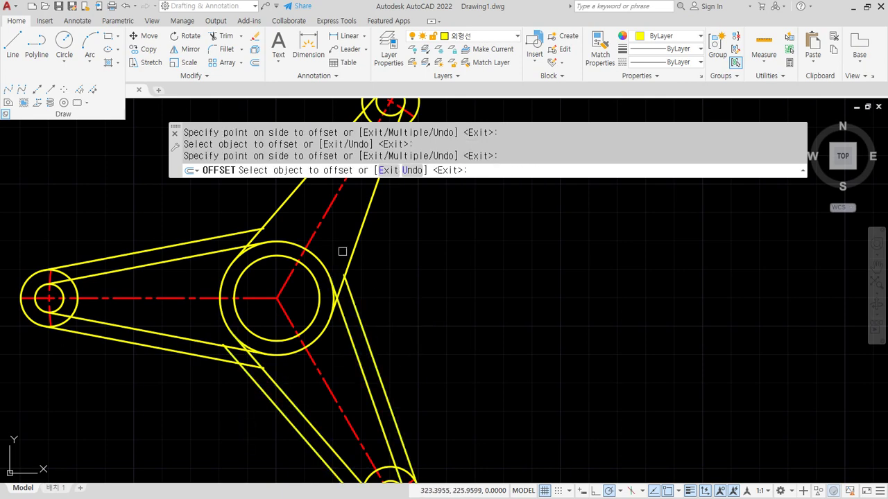
# Offset both tangent lines of the 60° arm outward by 5 and end the Offset command
pyautogui.click(343, 252)
pyautogui.click(355, 249)
pyautogui.click(399, 245)
pyautogui.moveTo(398, 244); pyautogui.dragTo(383, 337, button='middle')
pyautogui.click(286, 276)
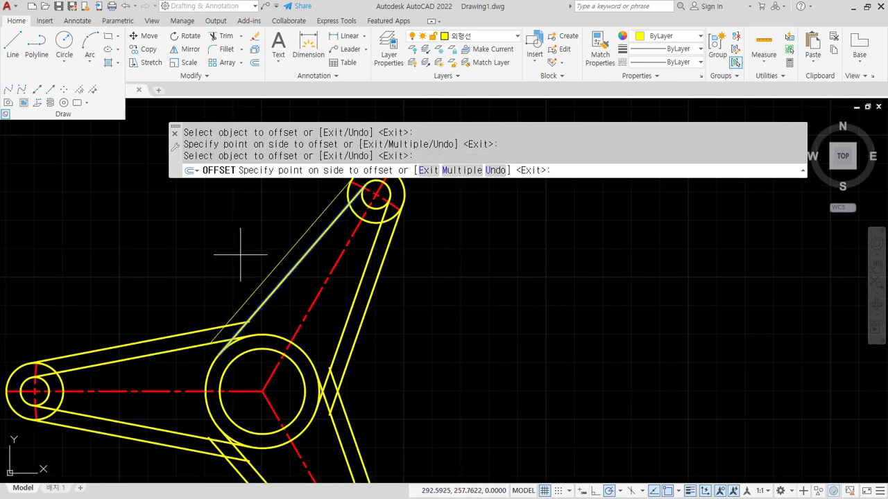
pyautogui.click(240, 255)
pyautogui.press('Return')
# Fillet the 180° arm's upper outer line and the 60° arm's left outer line with radius 30
pyautogui.scroll(4, 179, 342)
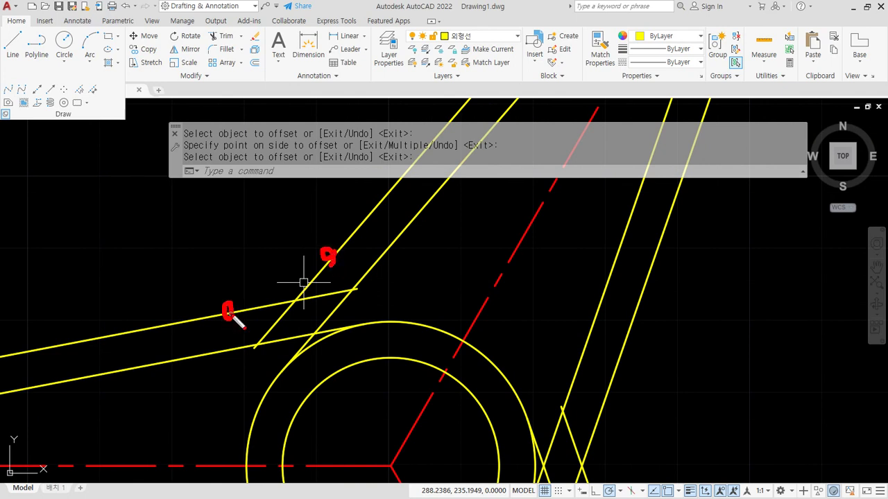
pyautogui.write('f')
pyautogui.press('Return')
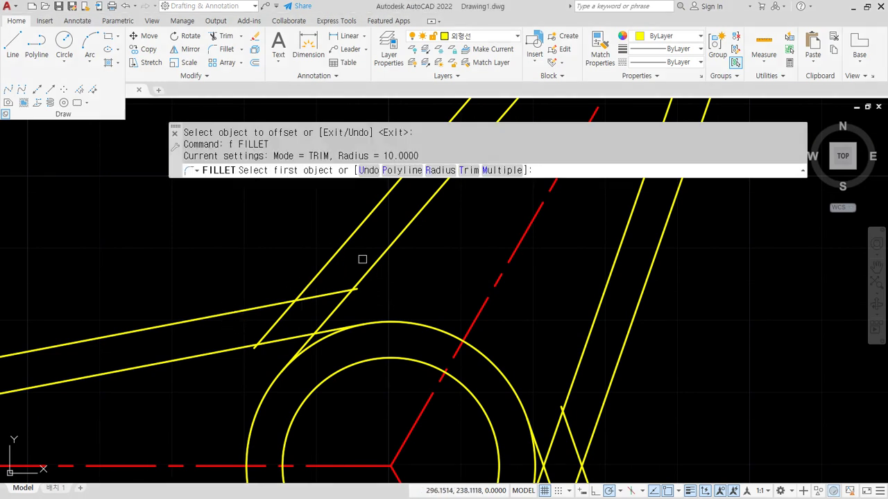
pyautogui.click(438, 172)
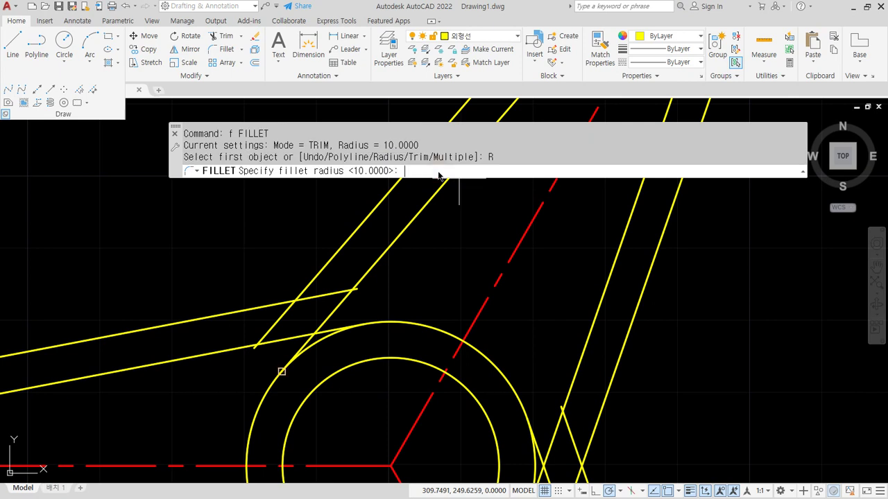
pyautogui.write('30')
pyautogui.press('Return')
pyautogui.click(226, 315)
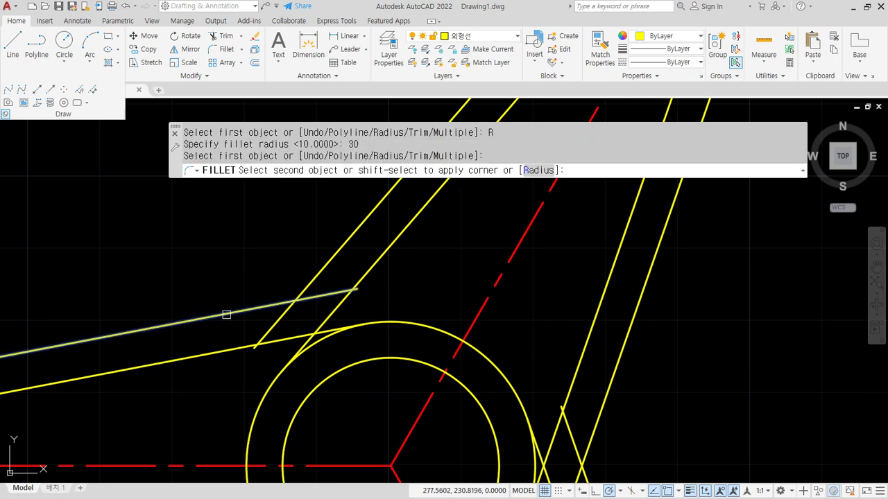
pyautogui.click(337, 252)
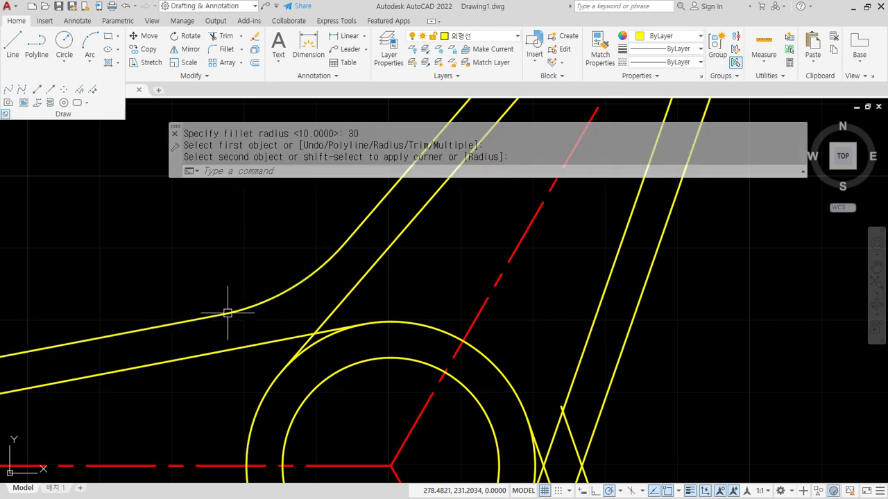
# Fillet the outer lines between the 60° and 300° arms and between the 300° and 180° arms with radius 30
pyautogui.scroll(-2, 316, 235)
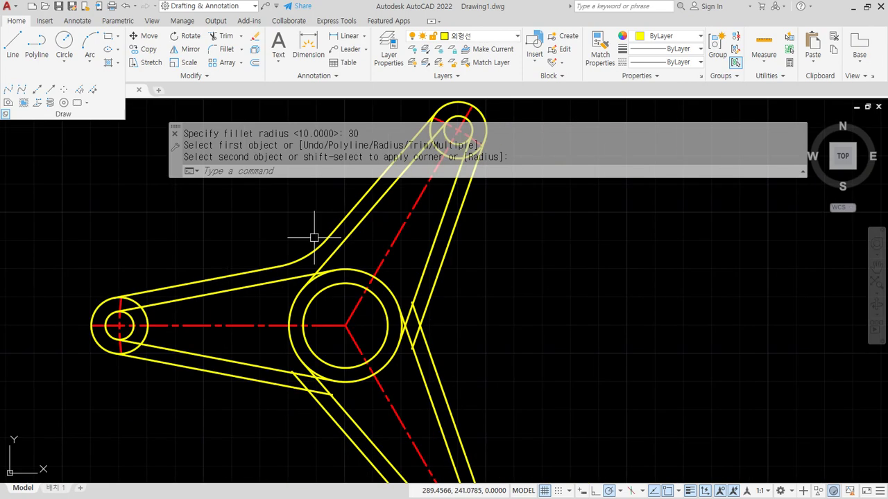
pyautogui.moveTo(366, 322); pyautogui.dragTo(364, 272, button='middle')
pyautogui.press('space')
pyautogui.click(431, 238)
pyautogui.click(434, 299)
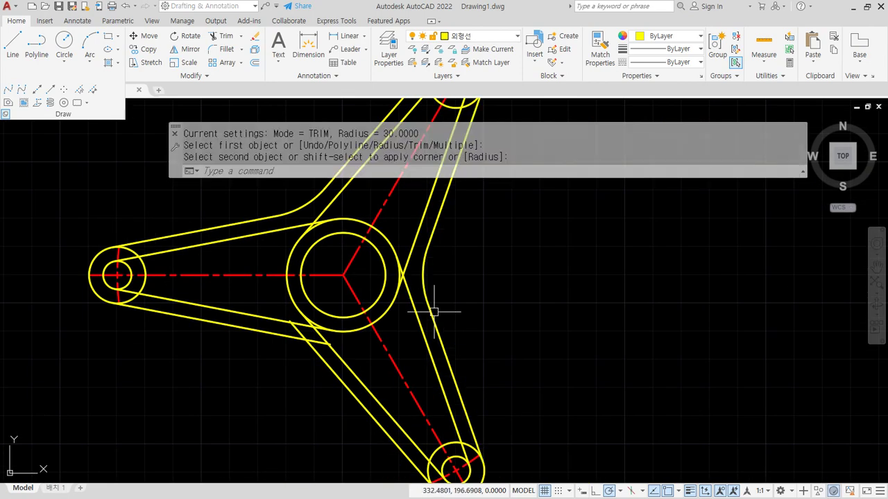
pyautogui.press('space')
pyautogui.click(295, 329)
pyautogui.click(248, 346)
# Fillet the 180° arm's upper inner line to the arm's outer end circle with radius 2
pyautogui.moveTo(136, 276); pyautogui.dragTo(149, 299, button='middle')
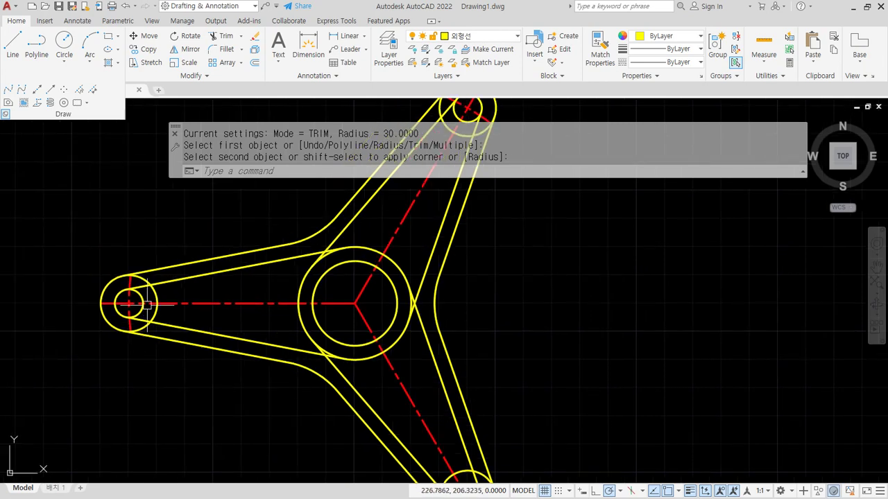
pyautogui.scroll(2, 147, 280)
pyautogui.write('f')
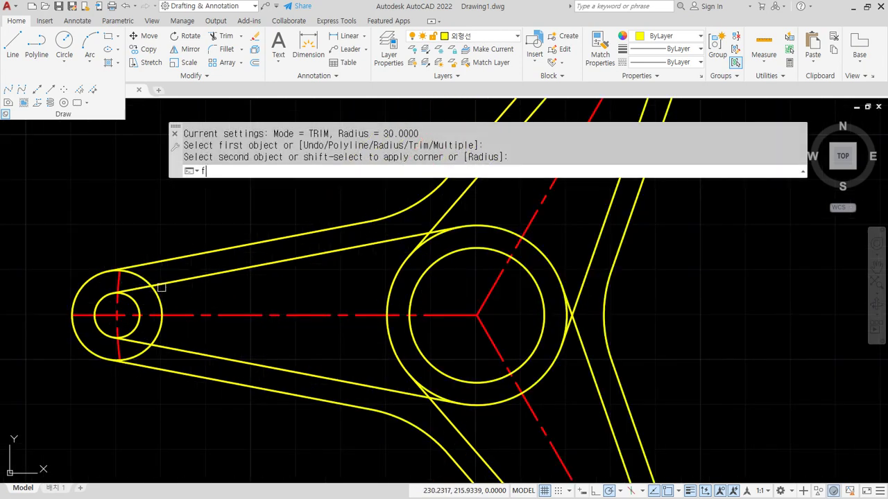
pyautogui.press('space')
pyautogui.write('r')
pyautogui.press('space')
pyautogui.write('2')
pyautogui.press('space')
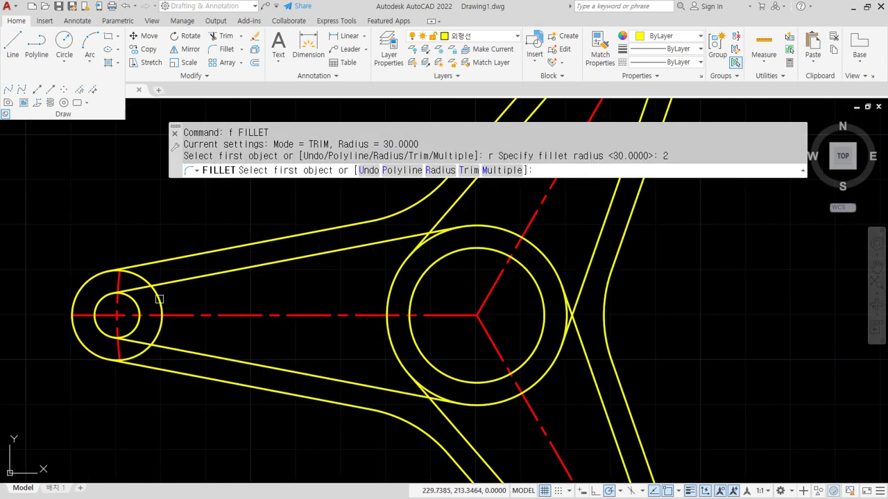
pyautogui.click(172, 283)
pyautogui.click(156, 291)
# Fillet the 180° arm's lower inner line to the arm's outer end circle with radius 2
pyautogui.scroll(2, 132, 303)
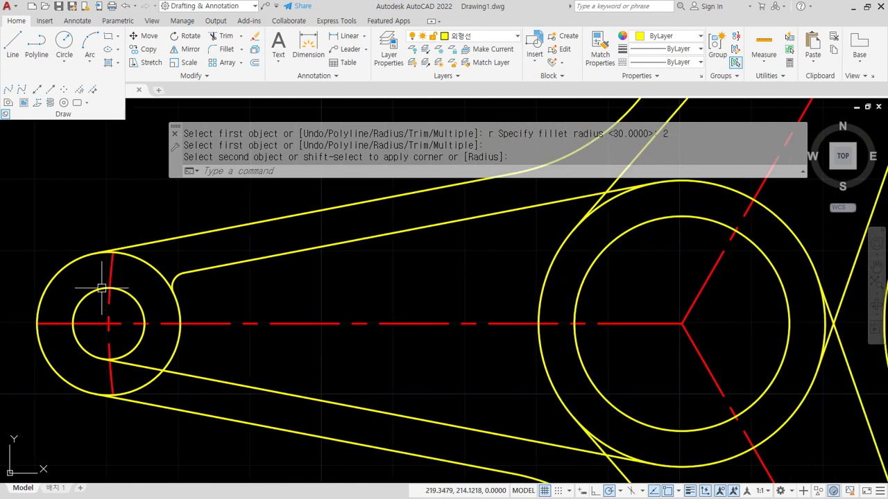
pyautogui.press('space')
pyautogui.click(174, 357)
pyautogui.click(184, 371)
# Fillet both inner lines of the 60° arm to its outer end circle with radius 2
pyautogui.scroll(-2, 531, 398)
pyautogui.moveTo(759, 220); pyautogui.dragTo(401, 393, button='middle')
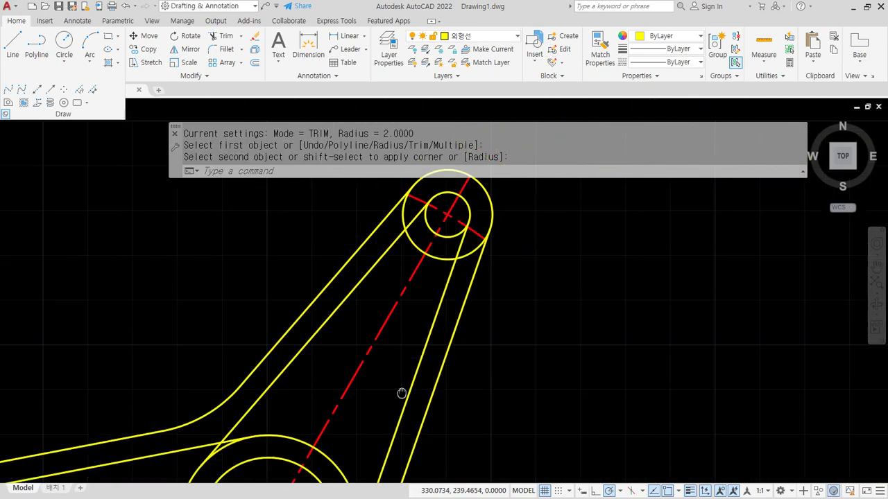
pyautogui.scroll(2, 374, 319)
pyautogui.press('space')
pyautogui.click(347, 253)
pyautogui.click(382, 280)
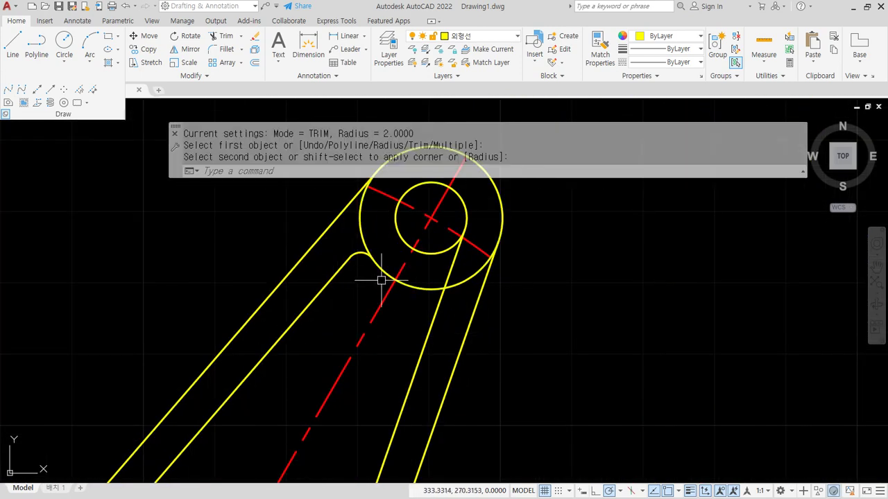
pyautogui.press('space')
pyautogui.click(420, 292)
pyautogui.click(434, 321)
# Fillet both inner lines of the 300° arm to its outer end circle with radius 2
pyautogui.scroll(-2, 409, 353)
pyautogui.moveTo(386, 440); pyautogui.dragTo(324, 175, button='middle')
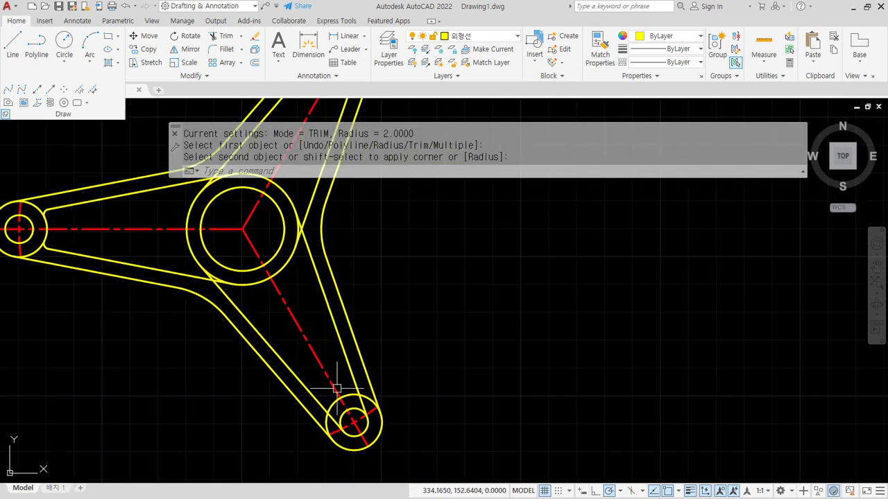
pyautogui.scroll(2, 337, 388)
pyautogui.press('space')
pyautogui.click(381, 366)
pyautogui.click(373, 383)
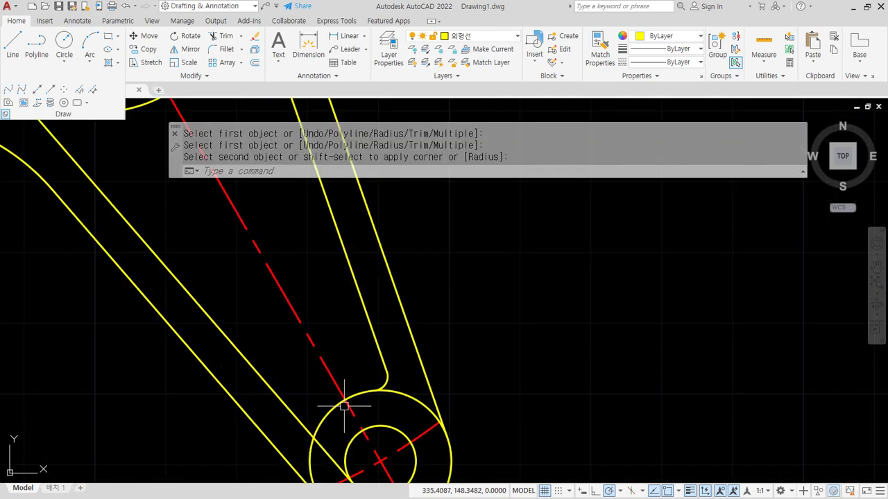
pyautogui.press('space')
pyautogui.click(330, 410)
pyautogui.click(295, 415)
# Fillet the 180° arm's lower inner line to the central radius 20 circle with radius 4
pyautogui.scroll(-4, 253, 338)
pyautogui.moveTo(215, 279); pyautogui.dragTo(264, 335, button='middle')
pyautogui.scroll(2, 199, 283)
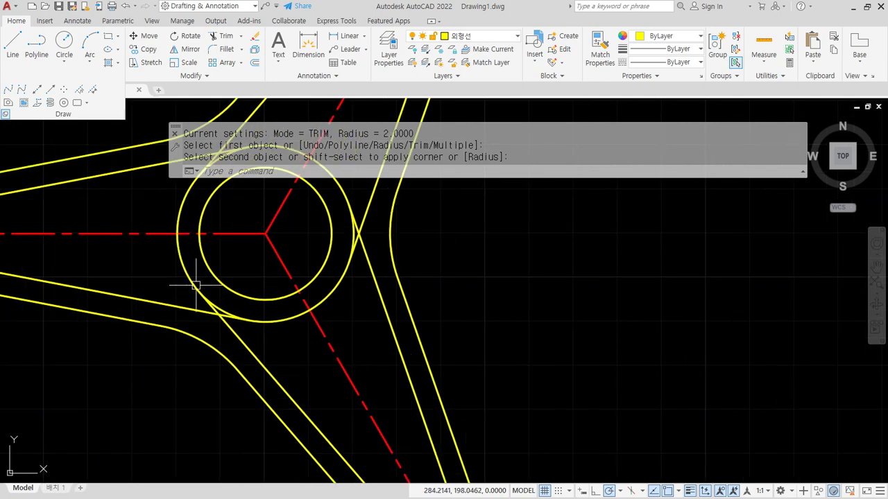
pyautogui.write('f')
pyautogui.press('space')
pyautogui.write('r')
pyautogui.press('Return')
pyautogui.write('4')
pyautogui.press('Return')
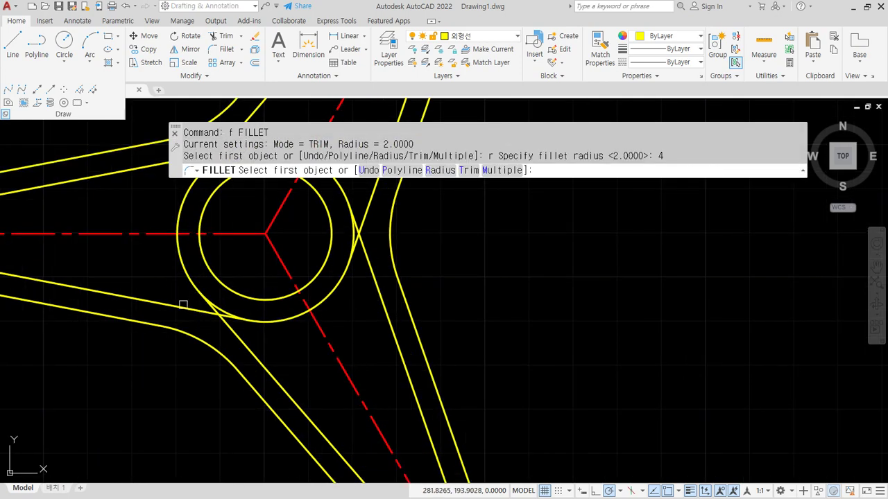
pyautogui.click(183, 304)
pyautogui.click(187, 279)
# Fillet the 180° arm's upper inner line to the central radius 20 circle with radius 4
pyautogui.moveTo(210, 223); pyautogui.dragTo(219, 282, button='middle')
pyautogui.press('space')
pyautogui.click(204, 242)
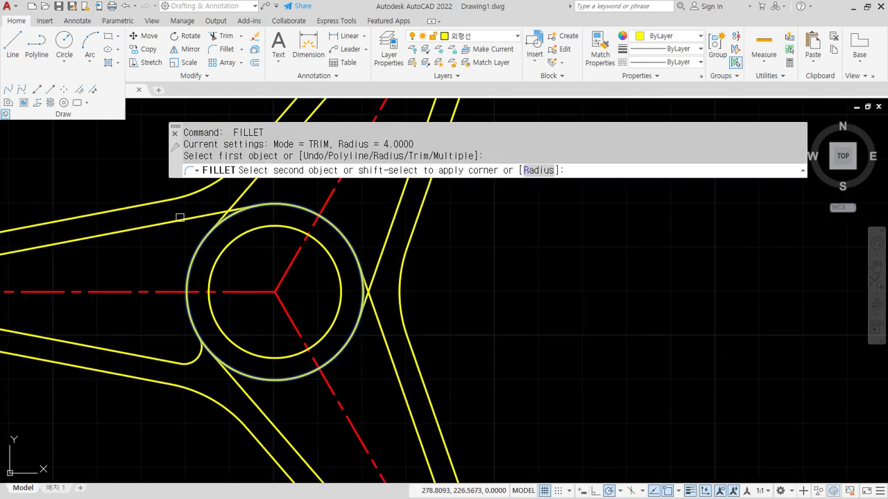
pyautogui.click(179, 218)
# Fillet both inner lines of the 60° arm to the central radius 20 circle with radius 4
pyautogui.moveTo(320, 206); pyautogui.dragTo(278, 257, button='middle')
pyautogui.press('space')
pyautogui.click(223, 220)
pyautogui.click(246, 256)
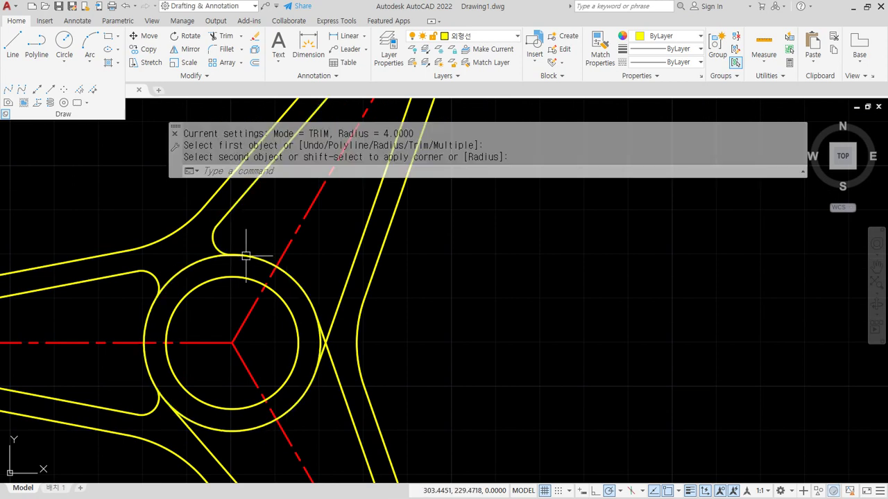
pyautogui.press('space')
pyautogui.click(310, 298)
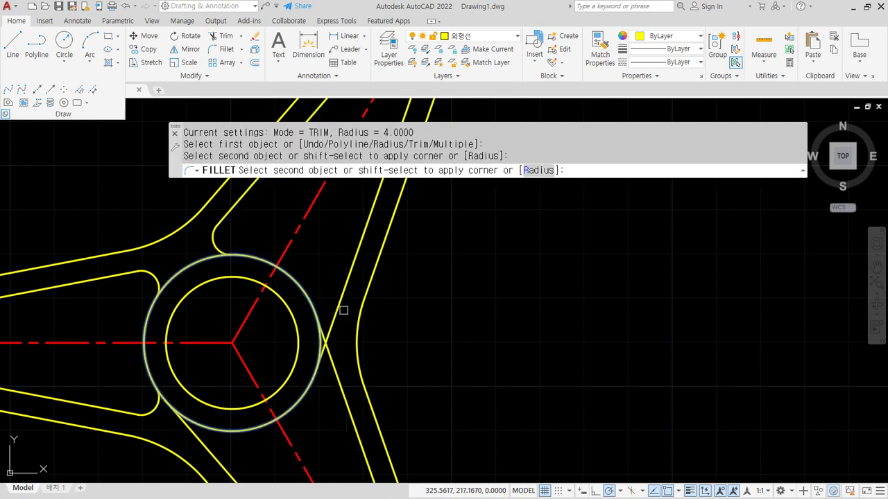
pyautogui.click(343, 310)
# Fillet both inner lines of the 300° arm to the central radius 20 circle with radius 4
pyautogui.press('space')
pyautogui.click(341, 385)
pyautogui.click(308, 387)
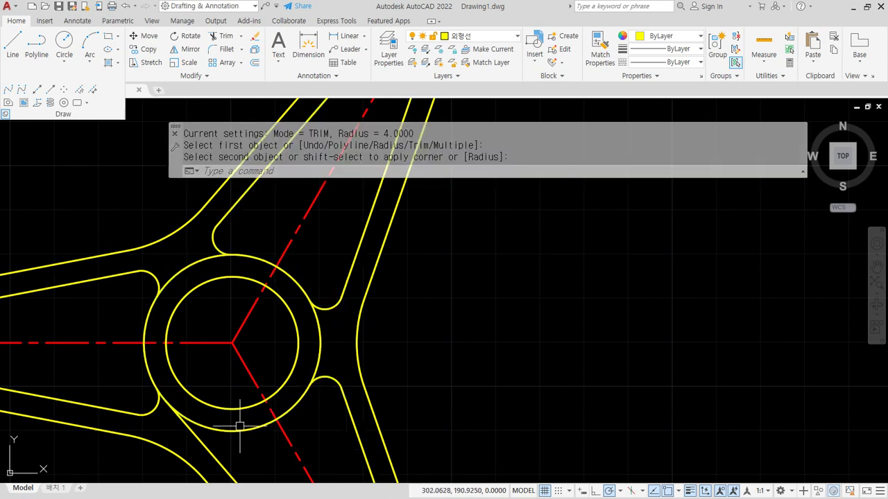
pyautogui.press('space')
pyautogui.click(235, 431)
pyautogui.click(218, 454)
# Trim the central radius 20 circle's arcs that lie between neighbouring arms' radius 4 fillets
pyautogui.write('tr')
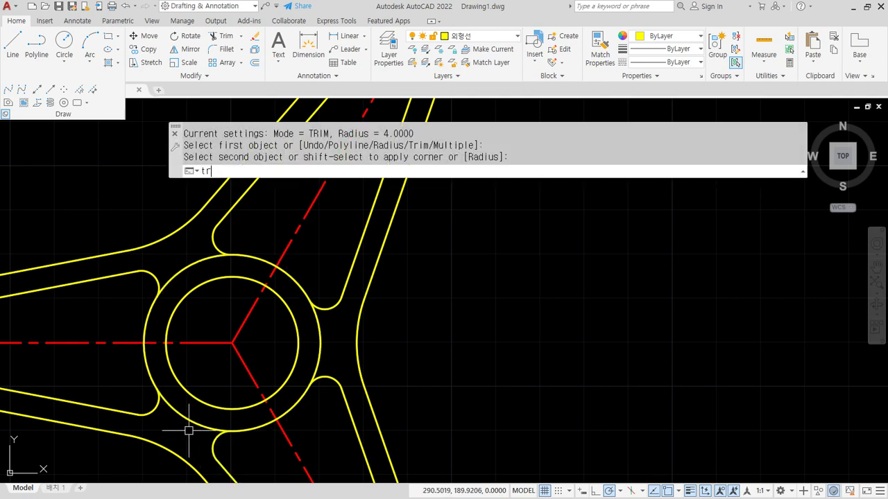
pyautogui.press('space')
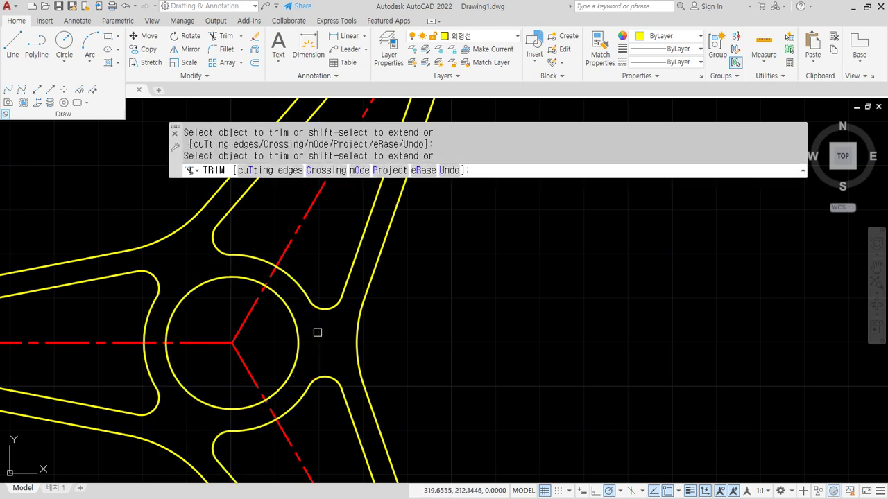
# Trim the 180° arm's outer end circle between the outer lines and the radius 2 fillets, including the short leftover arcs
pyautogui.scroll(-5, 318, 332)
pyautogui.scroll(12, 156, 260)
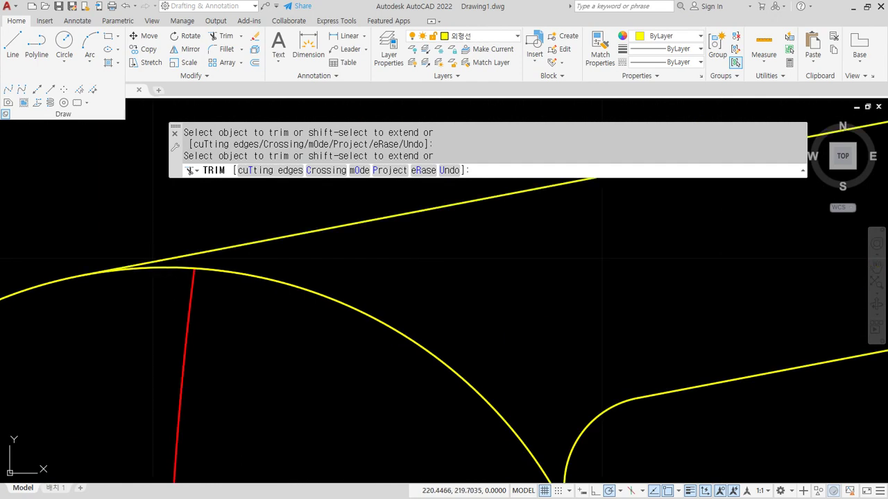
pyautogui.click(173, 272)
pyautogui.click(177, 265)
pyautogui.click(265, 281)
pyautogui.scroll(-6, 267, 303)
pyautogui.moveTo(287, 351); pyautogui.dragTo(280, 255, button='middle')
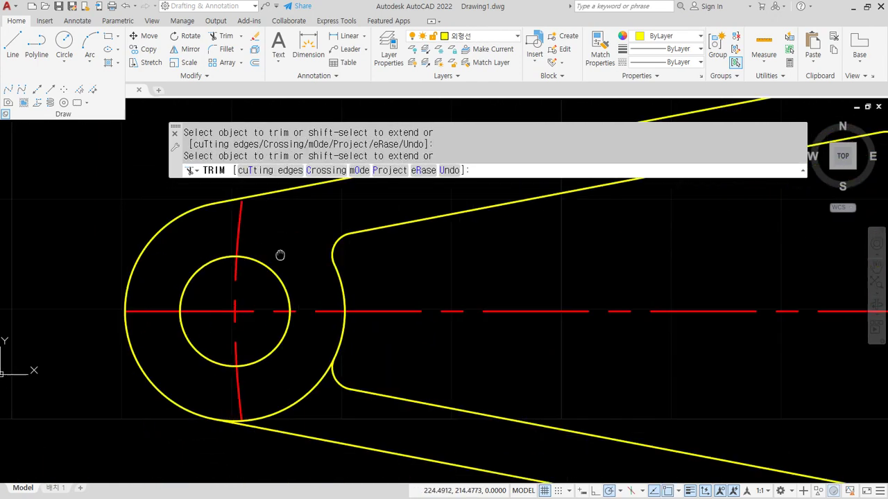
pyautogui.scroll(2, 311, 407)
pyautogui.moveTo(311, 406)
pyautogui.mouseDown()
pyautogui.moveTo(293, 390)
pyautogui.moveTo(252, 392)
pyautogui.mouseUp()
pyautogui.scroll(4, 187, 427)
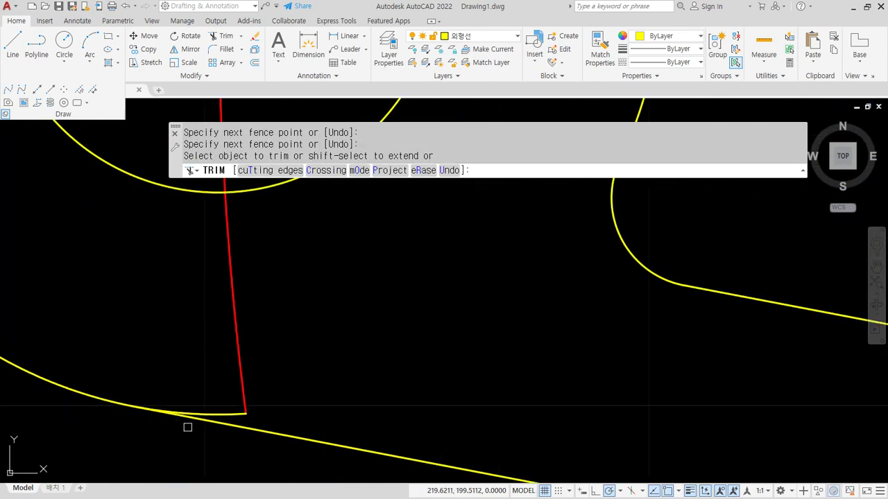
pyautogui.press('Return')
# Trim the 300° arm's outer end circle between the outer lines and the radius 2 fillets, including the short leftover arcs
pyautogui.scroll(-5, 404, 360)
pyautogui.scroll(6, 255, 347)
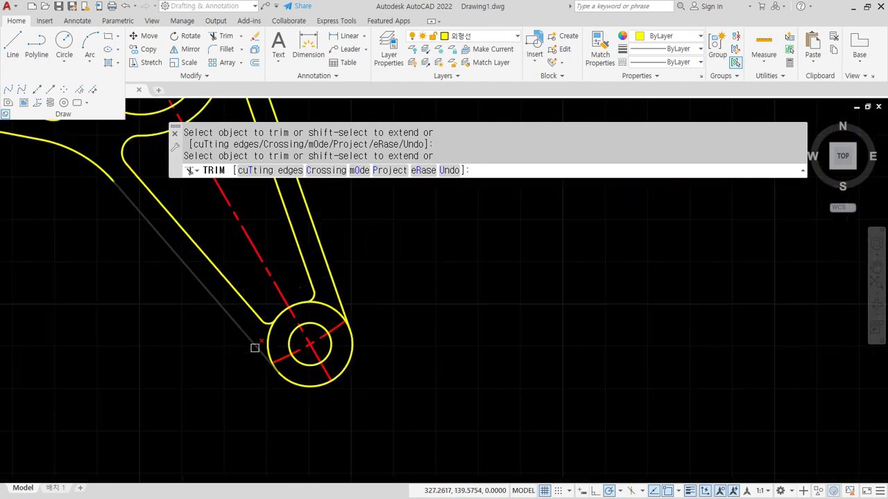
pyautogui.scroll(7, 254, 347)
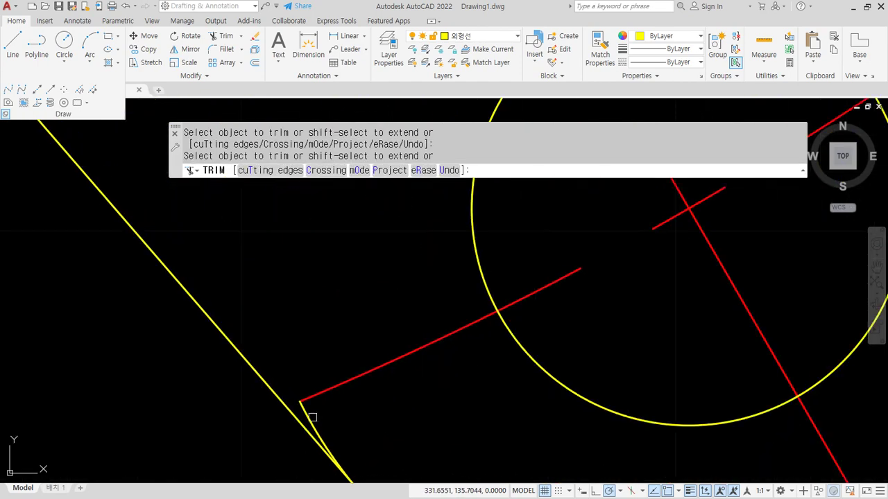
pyautogui.click(312, 418)
pyautogui.scroll(-6, 354, 318)
pyautogui.scroll(7, 408, 305)
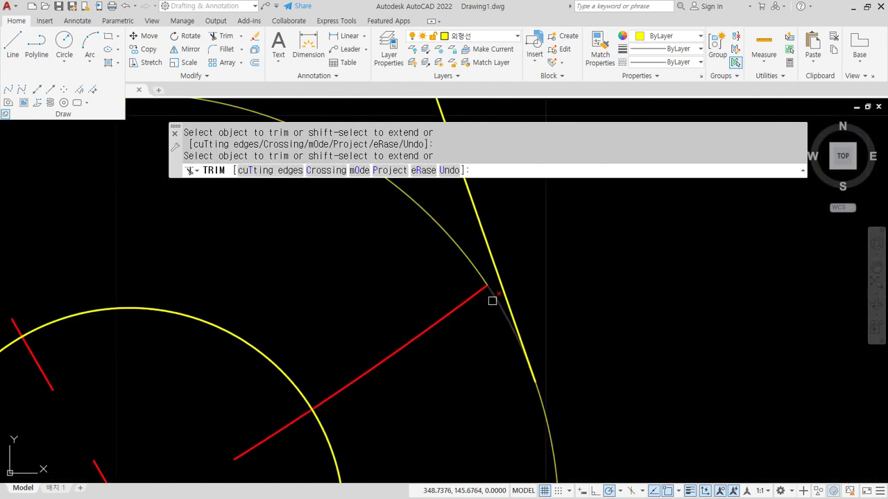
pyautogui.scroll(-3, 388, 235)
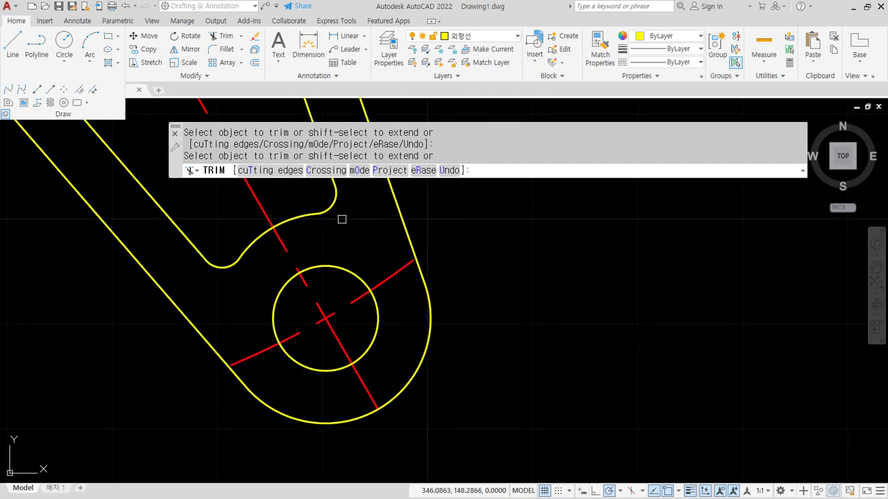
# Trim the 60° arm's outer end circle between the outer lines and the radius 2 fillets, and end the Trim command
pyautogui.scroll(-6, 342, 219)
pyautogui.moveTo(340, 218); pyautogui.dragTo(319, 416, button='middle')
pyautogui.scroll(6, 331, 245)
pyautogui.moveTo(305, 211); pyautogui.dragTo(307, 384, button='middle')
pyautogui.scroll(2, 335, 262)
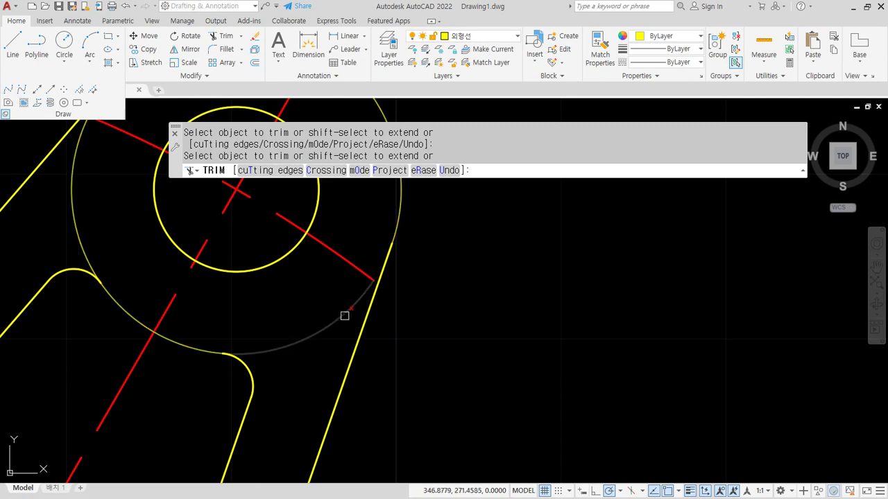
pyautogui.click(344, 314)
pyautogui.moveTo(308, 316); pyautogui.dragTo(320, 411, button='middle')
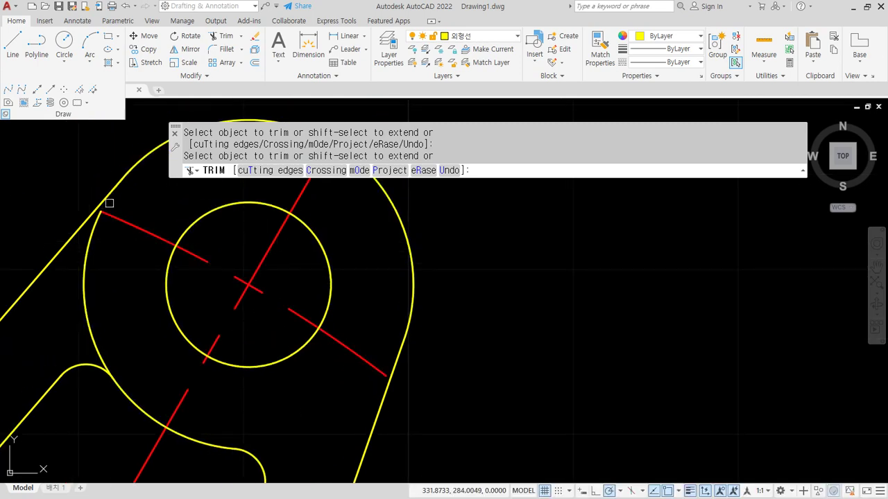
pyautogui.click(95, 228)
pyautogui.scroll(-10, 145, 311)
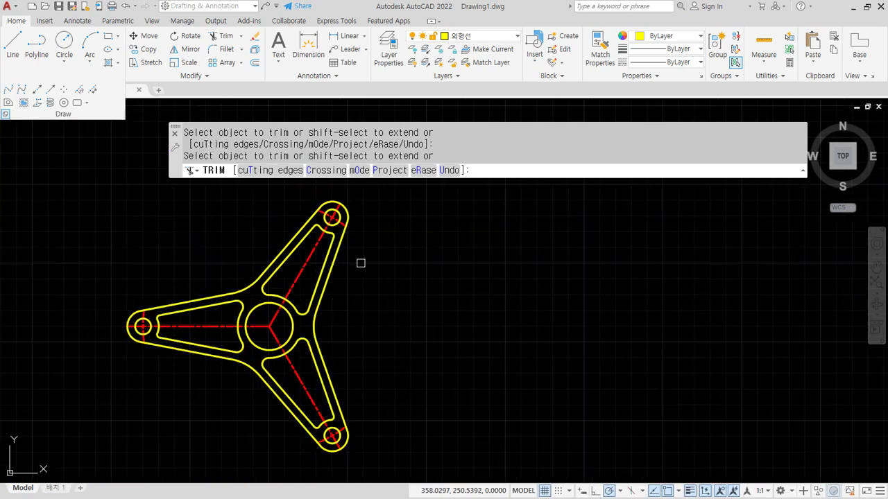
pyautogui.press('Escape')
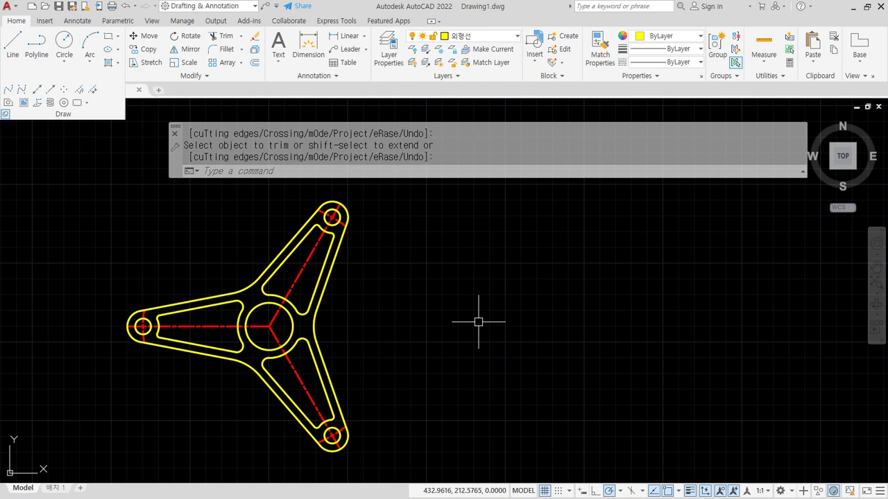
pyautogui.hotkey('alt', 'Tab')
pyautogui.hotkey('alt', 'Tab')
pyautogui.scroll(-5, 346, 406)
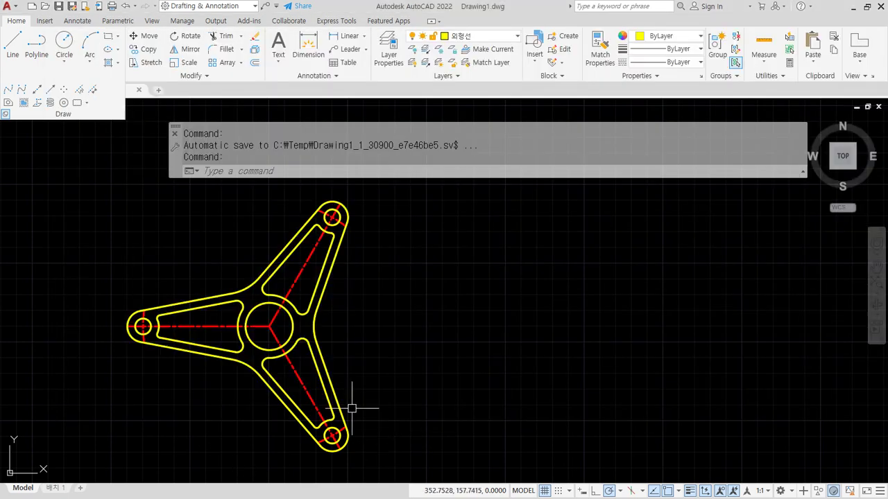
# Erase the entire three-armed figure, including its centre lines, to clear the drawing
pyautogui.click(420, 416)
pyautogui.click(205, 299)
pyautogui.write('e')
pyautogui.press('Return')
pyautogui.write('z')
pyautogui.press('Return')
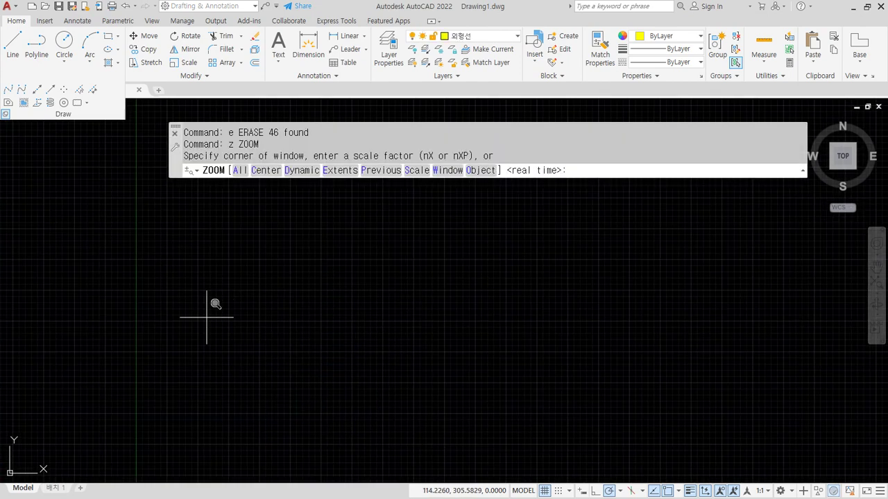
pyautogui.write('a')
pyautogui.press('Return')
# Draw a short horizontal line and a separate short vertical line below and to the right of it, without touching
pyautogui.write('l')
pyautogui.press('Return')
pyautogui.click(272, 293)
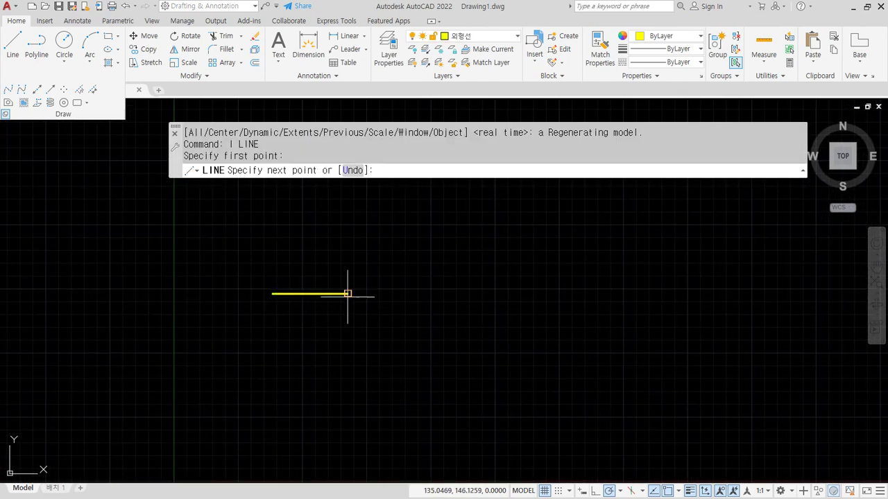
pyautogui.click(348, 293)
pyautogui.press('Return')
pyautogui.press('Return')
pyautogui.click(518, 379)
pyautogui.click(518, 342)
pyautogui.press('Return')
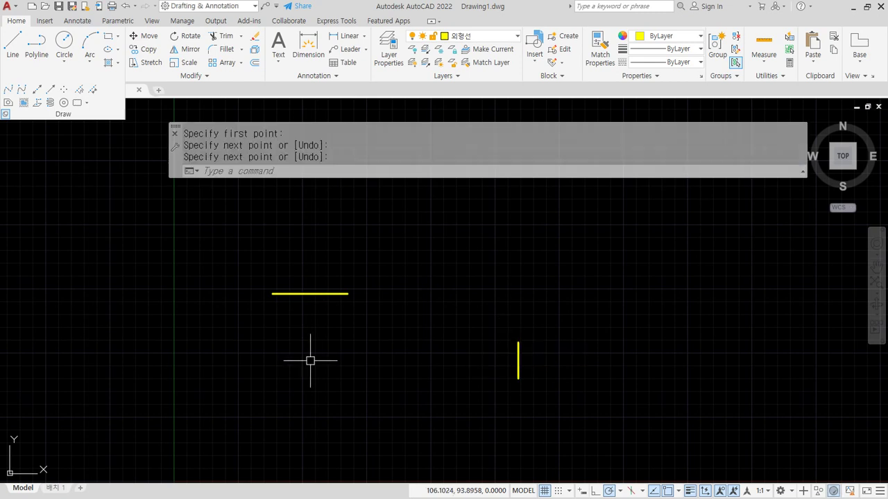
# Draw a longer horizontal line right of the short pair and a vertical line crossing it near its right end
pyautogui.press('Return')
pyautogui.click(602, 298)
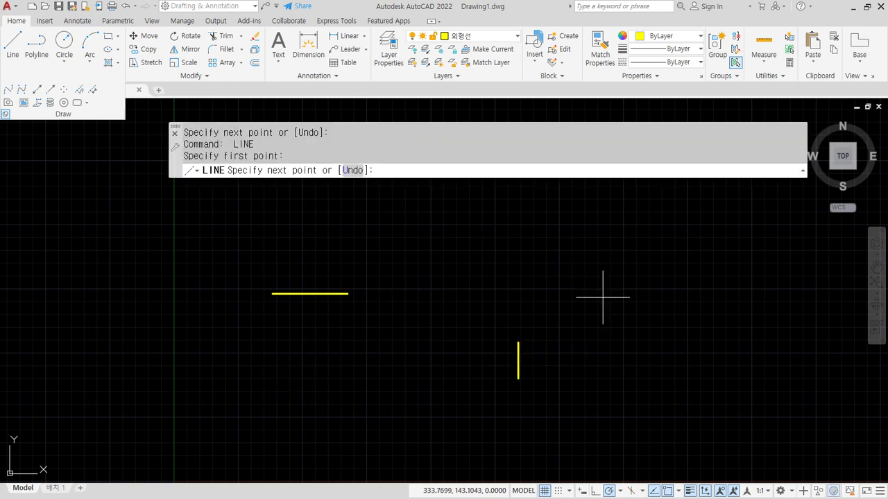
pyautogui.click(729, 297)
pyautogui.press('Return')
pyautogui.press('Return')
pyautogui.click(695, 258)
pyautogui.click(696, 380)
pyautogui.press('Return')
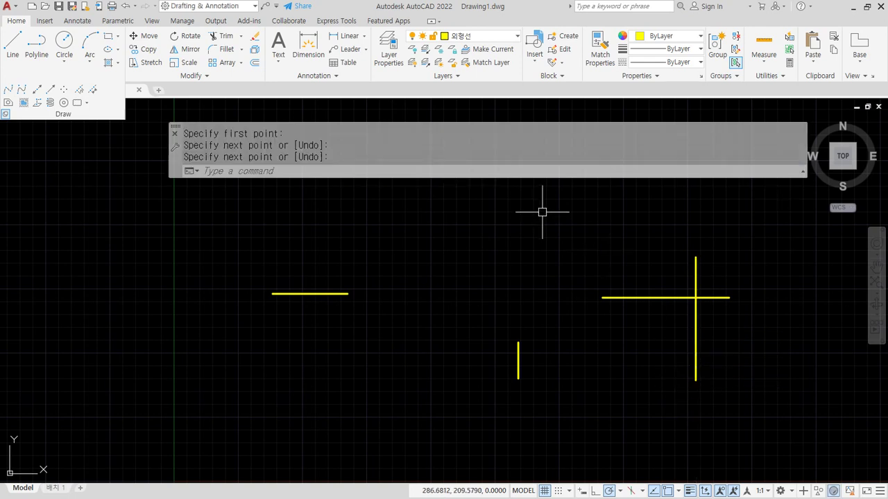
# Start the Fillet command and set the fillet radius to 0
pyautogui.scroll(2, 544, 226)
pyautogui.moveTo(580, 252); pyautogui.dragTo(468, 212, button='middle')
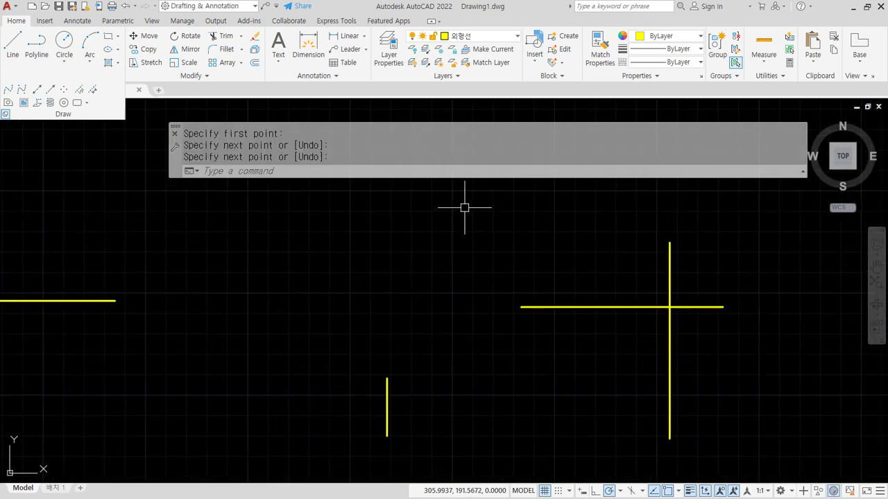
pyautogui.write('f')
pyautogui.press('Return')
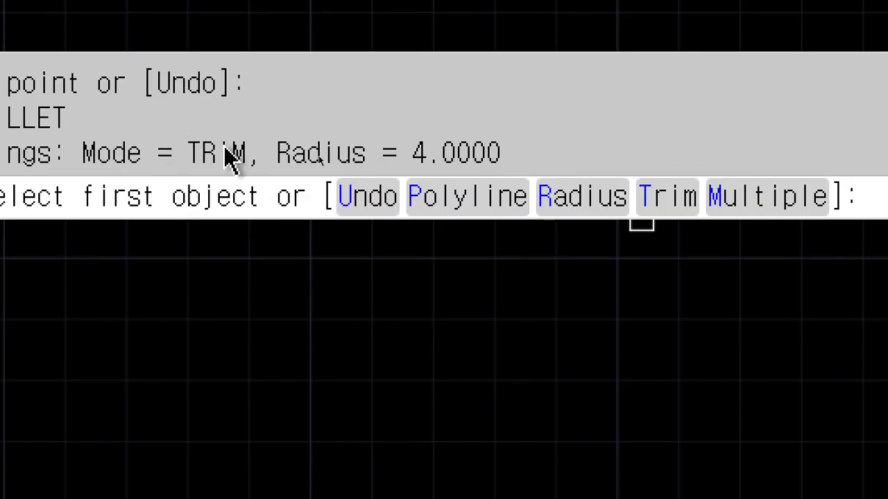
pyautogui.click(567, 198)
pyautogui.write('0')
pyautogui.press('Return')
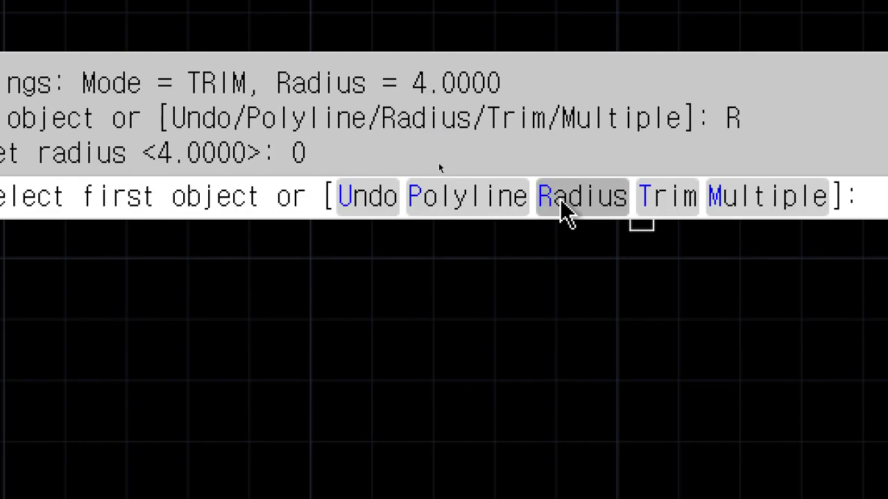
pyautogui.scroll(-2, 555, 303)
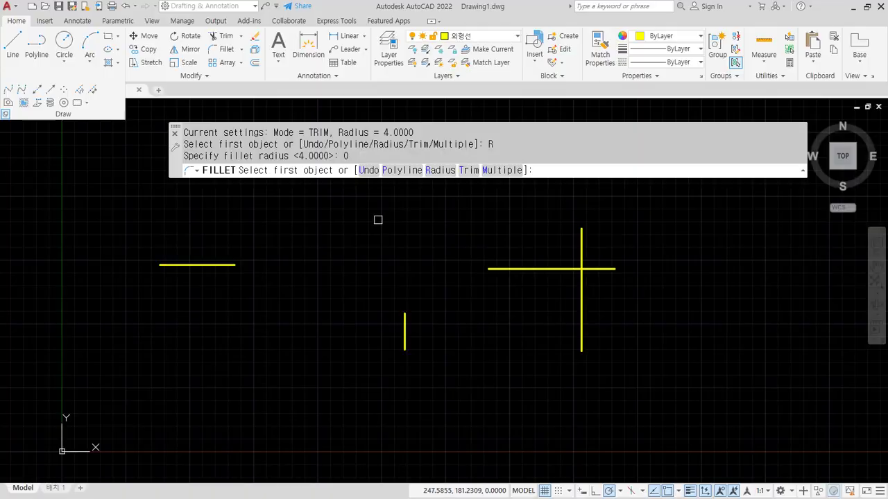
# Fillet the crossing horizontal and vertical lines with radius 0 to form a sharp corner, keeping the left and lower portions
pyautogui.moveTo(358, 273); pyautogui.dragTo(371, 307, button='middle')
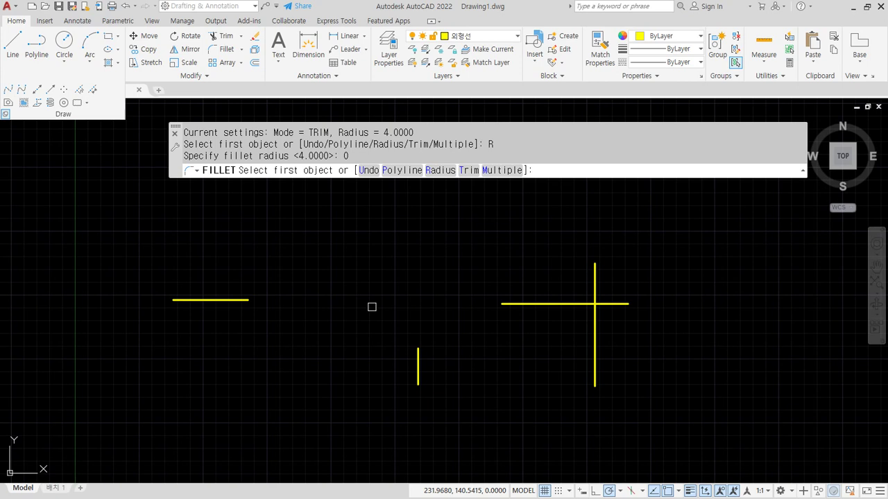
pyautogui.scroll(1, 531, 309)
pyautogui.scroll(1, 705, 325)
pyautogui.moveTo(705, 326); pyautogui.dragTo(623, 352, button='middle')
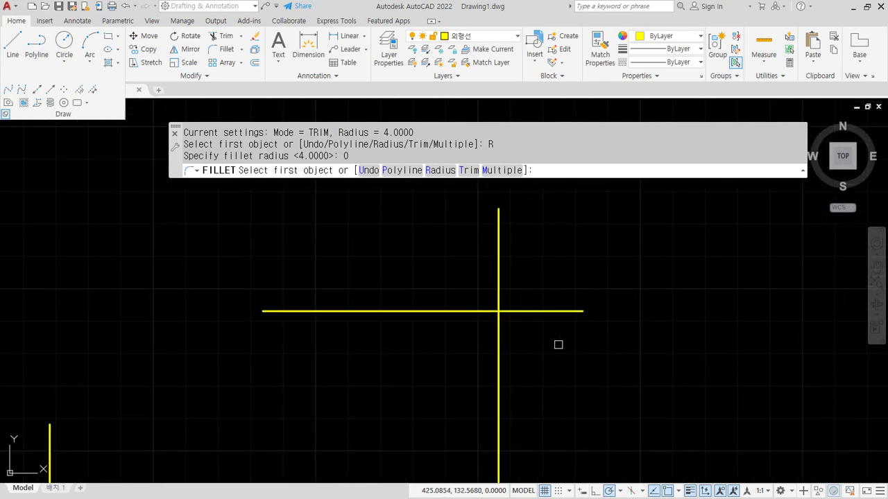
pyautogui.scroll(2, 474, 314)
pyautogui.click(451, 316)
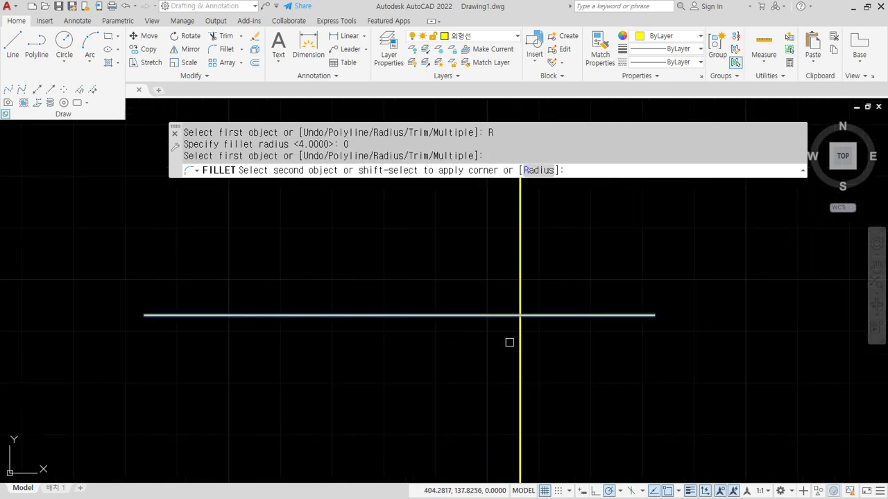
pyautogui.click(520, 332)
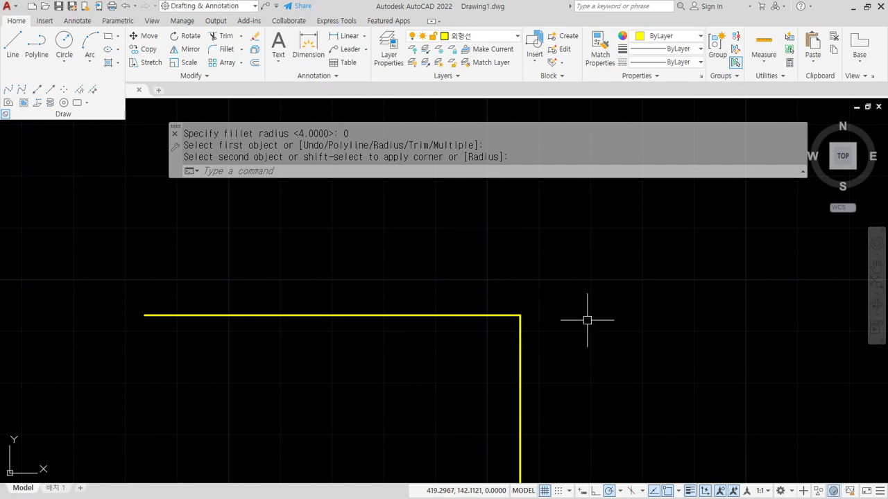
# Join the separate horizontal line and short vertical line at a sharp corner with a radius 0 fillet
pyautogui.scroll(-1, 513, 309)
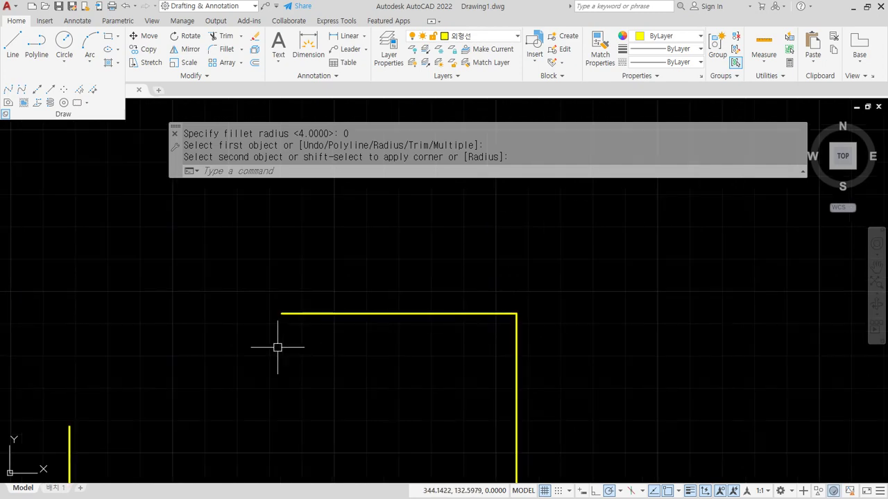
pyautogui.moveTo(277, 346); pyautogui.dragTo(580, 321, button='middle')
pyautogui.scroll(-2, 409, 328)
pyautogui.moveTo(410, 329); pyautogui.dragTo(485, 324, button='middle')
pyautogui.scroll(1, 440, 314)
pyautogui.press('space')
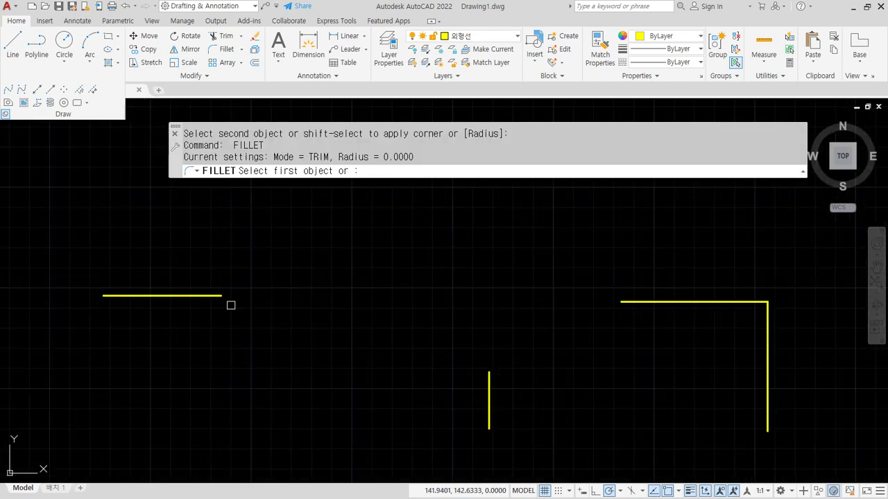
pyautogui.click(199, 298)
pyautogui.click(489, 391)
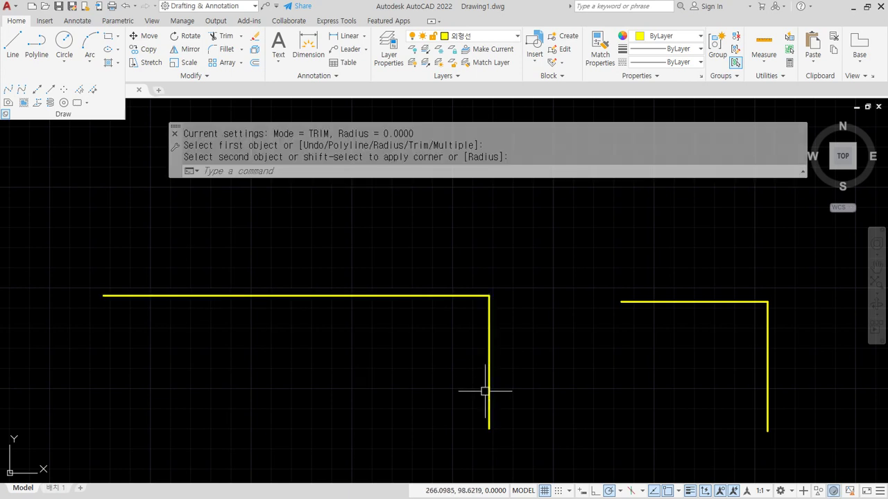
# Undo both zero-radius fillets on the crossing pair and the separated pair of lines
pyautogui.hotkey('ctrl', 'z')
pyautogui.hotkey('ctrl', 'z')
pyautogui.hotkey('ctrl', 'z')
pyautogui.hotkey('ctrl', 'z')
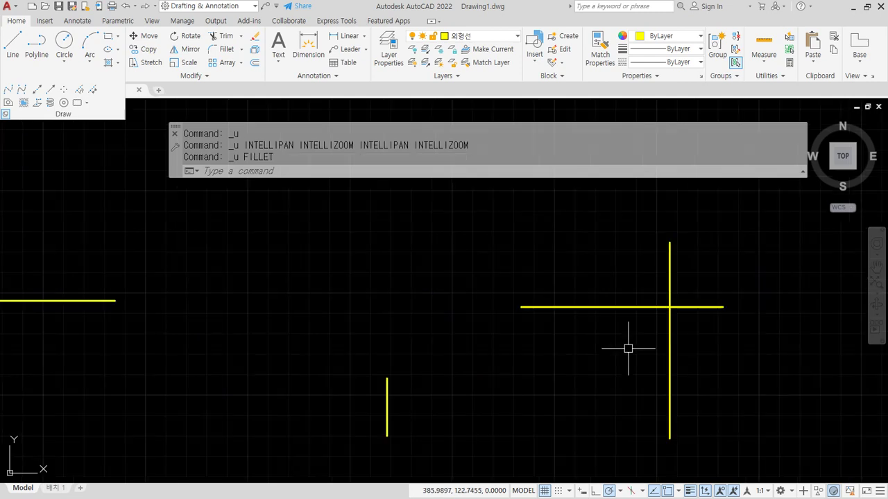
# Trim the overhanging upper and right ends of the crossing lines with a fence, and undo the trim
pyautogui.moveTo(666, 324); pyautogui.dragTo(564, 344, button='middle')
pyautogui.moveTo(603, 350)
pyautogui.mouseDown()
pyautogui.moveTo(541, 305)
pyautogui.moveTo(691, 294)
pyautogui.mouseUp()
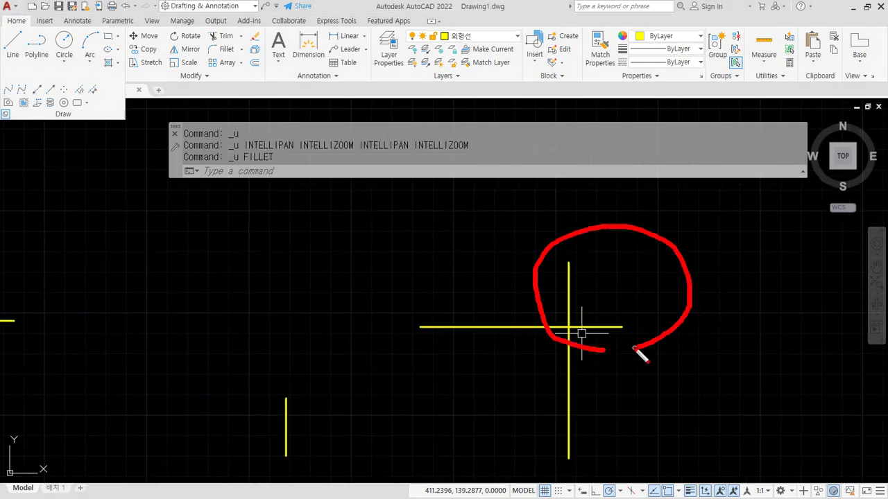
pyautogui.write('tr')
pyautogui.press('Return')
pyautogui.moveTo(545, 271); pyautogui.dragTo(658, 367)
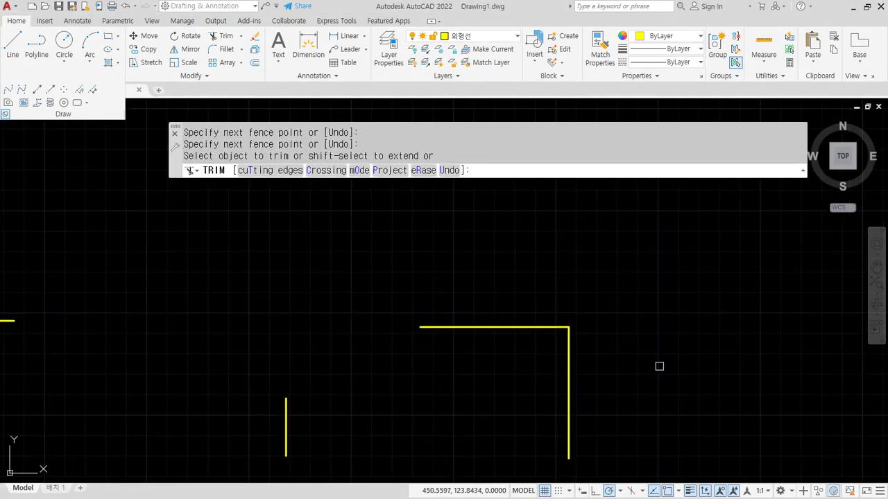
pyautogui.press('Return')
pyautogui.press('Escape')
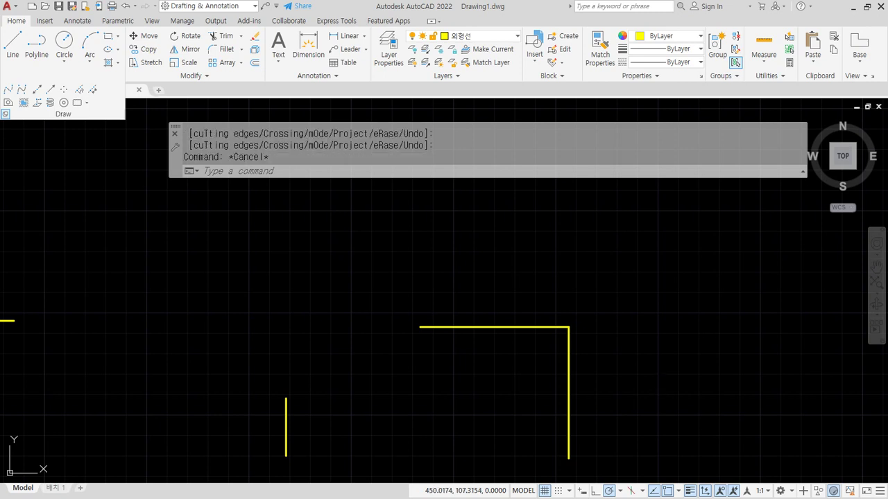
pyautogui.hotkey('ctrl', 'z')
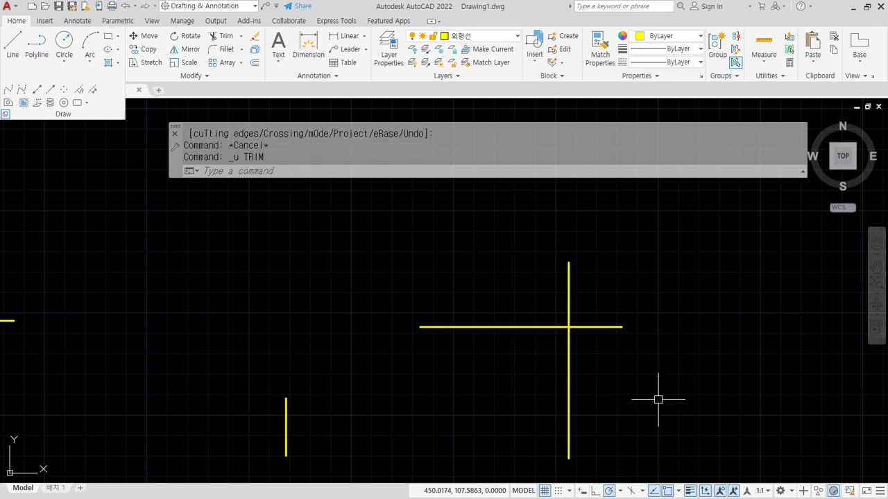
# Fillet the crossing lines with the 4 mm radius setting, and erase the resulting corner arc
pyautogui.write('f')
pyautogui.press('Return')
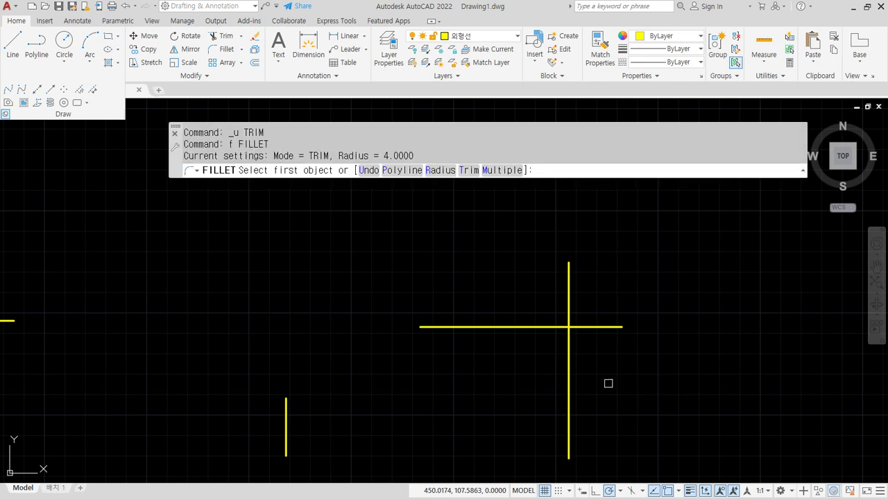
pyautogui.click(536, 332)
pyautogui.click(565, 374)
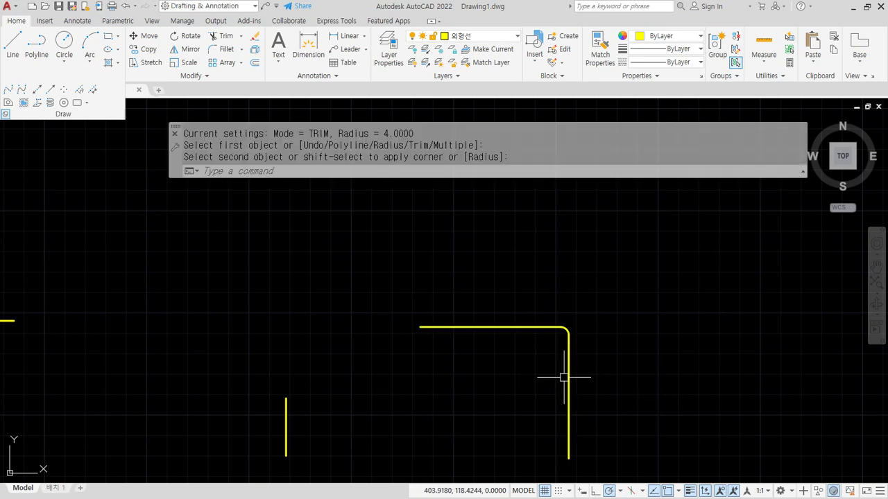
pyautogui.click(506, 238)
pyautogui.click(668, 405)
pyautogui.write('e')
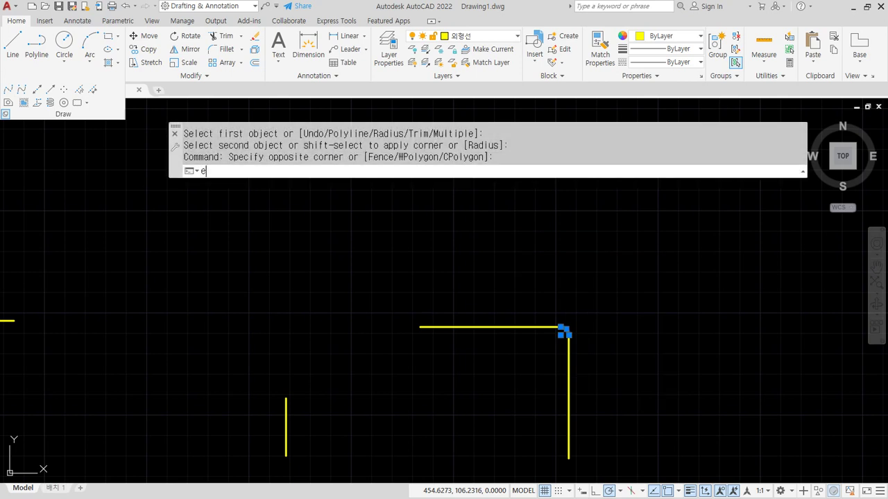
pyautogui.press('Return')
# Set the fillet radius to 0 and close the gap between the horizontal and vertical lines with a sharp corner
pyautogui.write('F')
pyautogui.press('Return')
pyautogui.write('r')
pyautogui.press('Return')
pyautogui.write('0')
pyautogui.press('Return')
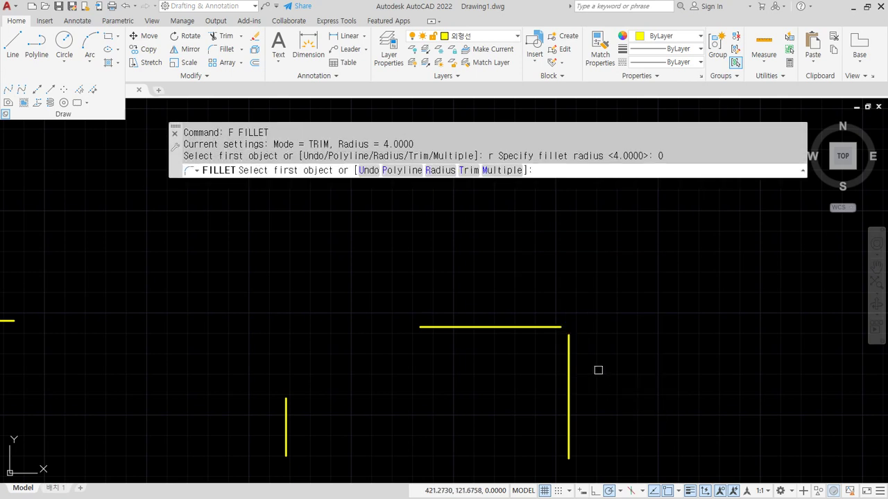
pyautogui.click(549, 329)
pyautogui.click(567, 351)
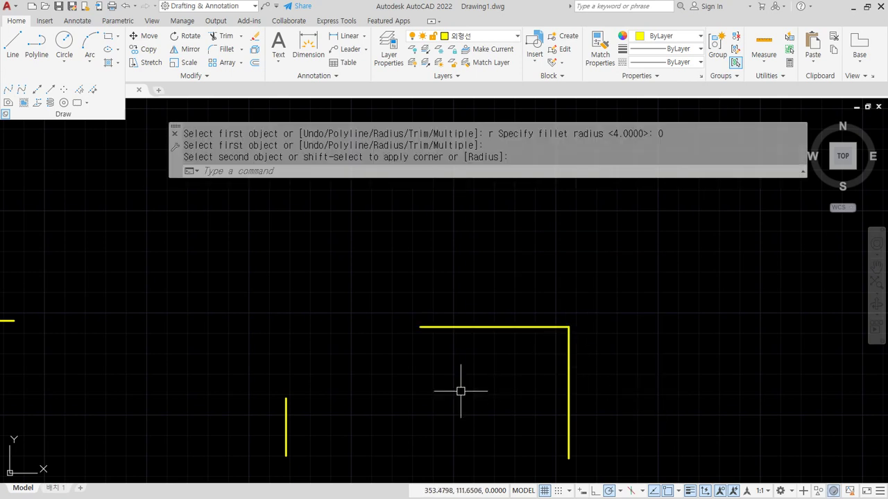
# Draw a vertical helper line between the short vertical line and the finished corner
pyautogui.moveTo(326, 348); pyautogui.dragTo(468, 320, button='middle')
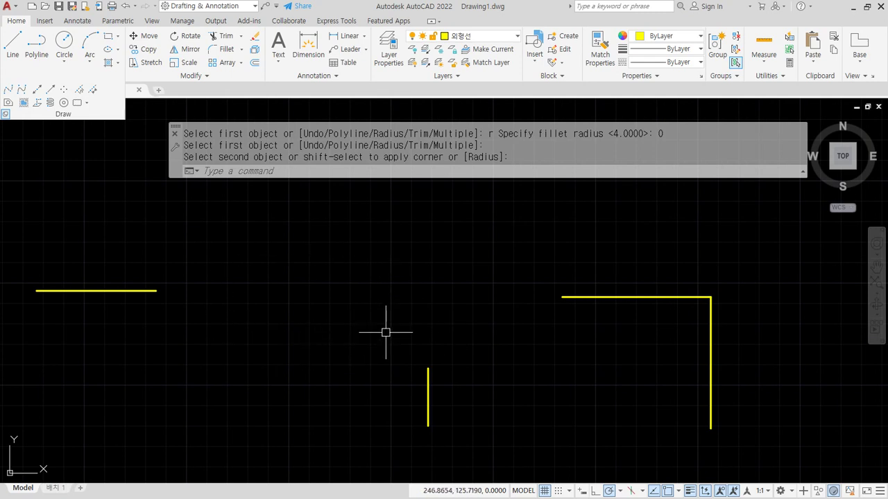
pyautogui.write('l')
pyautogui.press('Return')
pyautogui.click(484, 217)
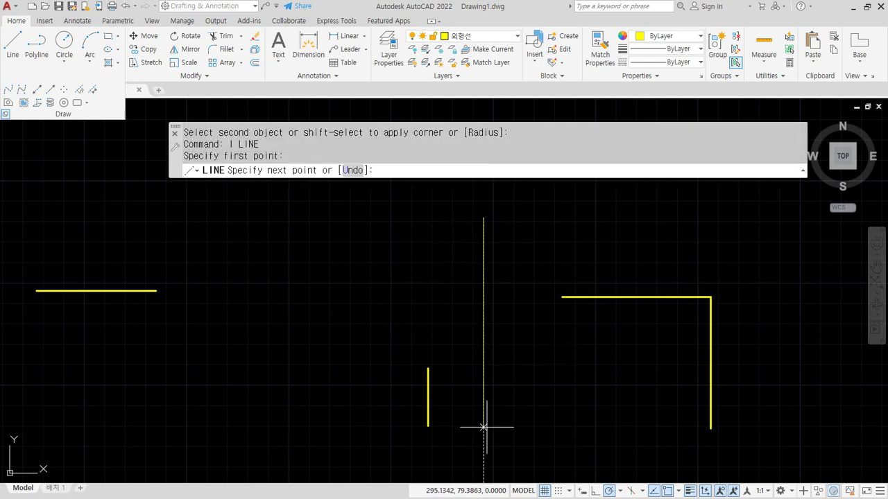
pyautogui.click(483, 426)
pyautogui.press('Return')
# Extend the separate horizontal line to the helper line, and the short vertical line up to the horizontal line
pyautogui.write('ex')
pyautogui.press('Return')
pyautogui.click(148, 290)
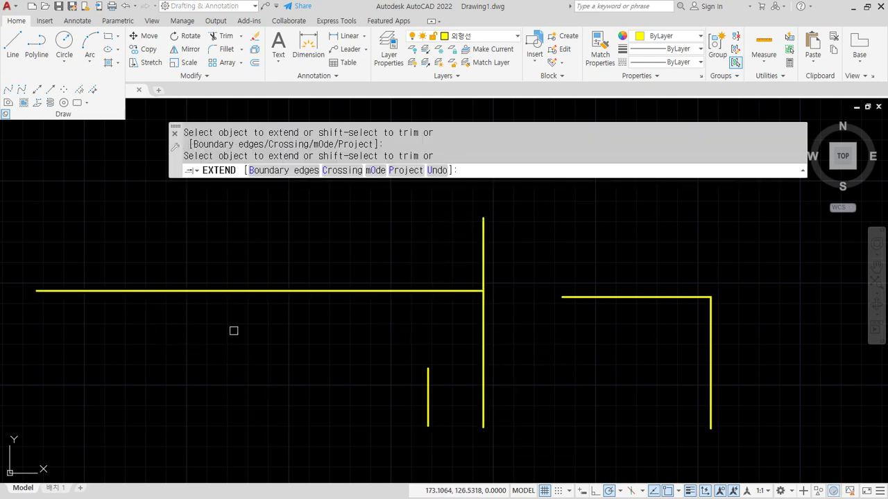
pyautogui.click(430, 377)
pyautogui.press('Return')
# Trim the horizontal line's overhang past the extended vertical line and erase the helper line
pyautogui.write('tr')
pyautogui.press('Return')
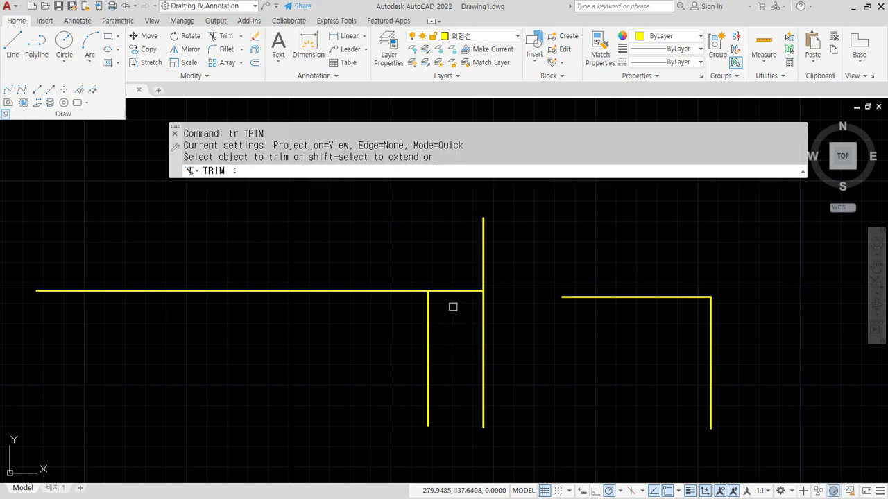
pyautogui.click(455, 292)
pyautogui.press('Return')
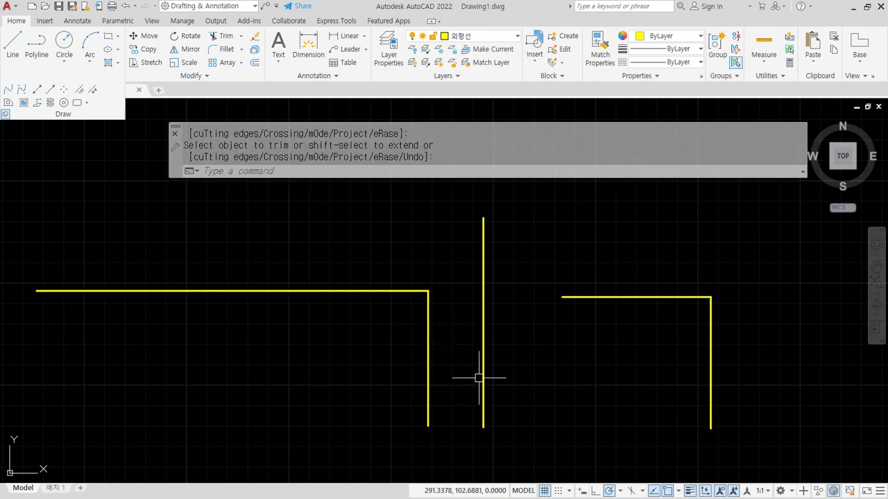
pyautogui.click(480, 378)
pyautogui.press('Delete')
# Undo the erase, the trim, the extensions and the helper line
pyautogui.hotkey('ctrl', 'z')
pyautogui.hotkey('ctrl', 'z')
pyautogui.hotkey('ctrl', 'z')
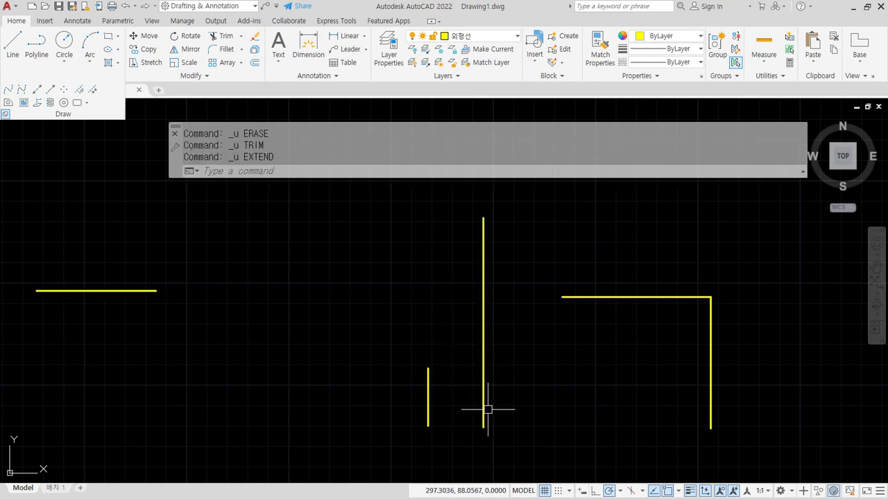
pyautogui.hotkey('ctrl', 'z')
# Fillet the short vertical line and the separate horizontal line with radius 0 to join them at a corner
pyautogui.write('f')
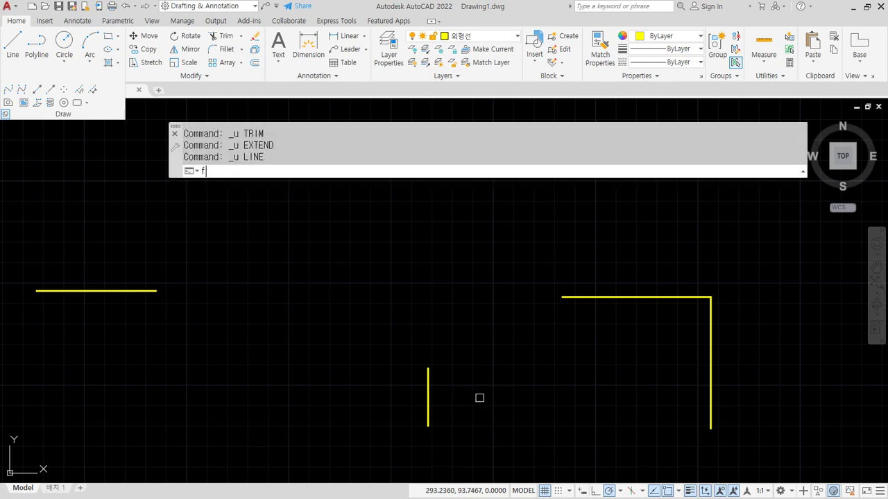
pyautogui.press('Return')
pyautogui.click(428, 380)
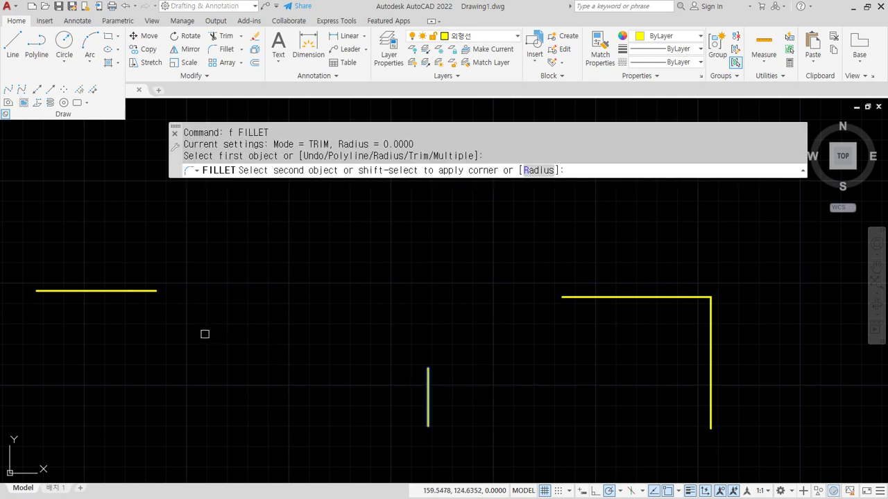
pyautogui.click(148, 295)
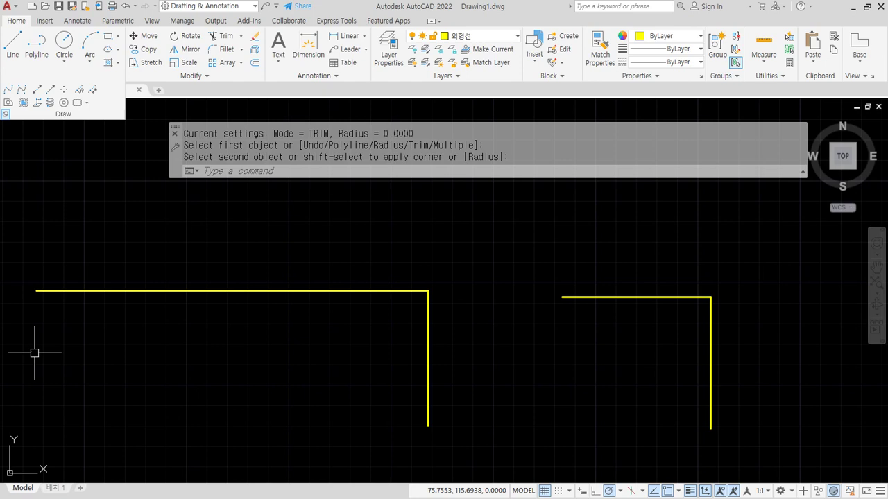
# Switch to the browser to examine the dimensioned exercise drawing of tangent circles, and return to AutoCAD
pyautogui.hotkey('alt', 'Tab')
pyautogui.moveTo(273, 109); pyautogui.dragTo(285, 79)
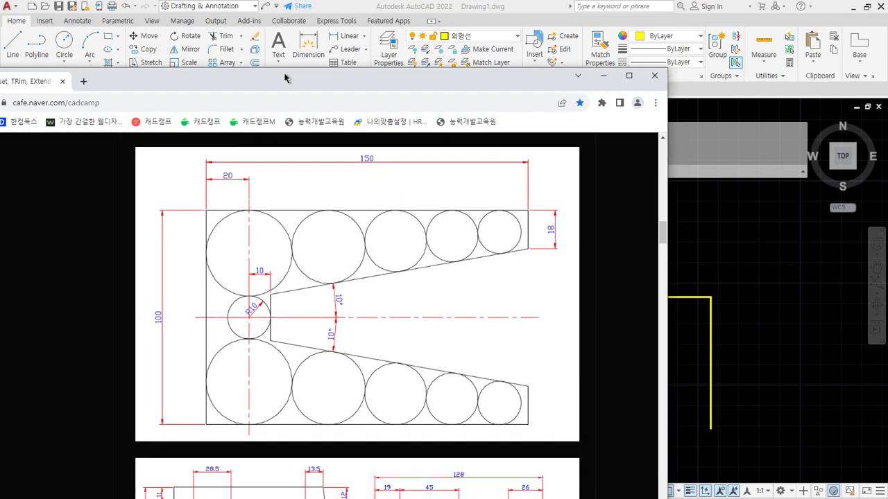
pyautogui.hotkey('alt', 'Tab')
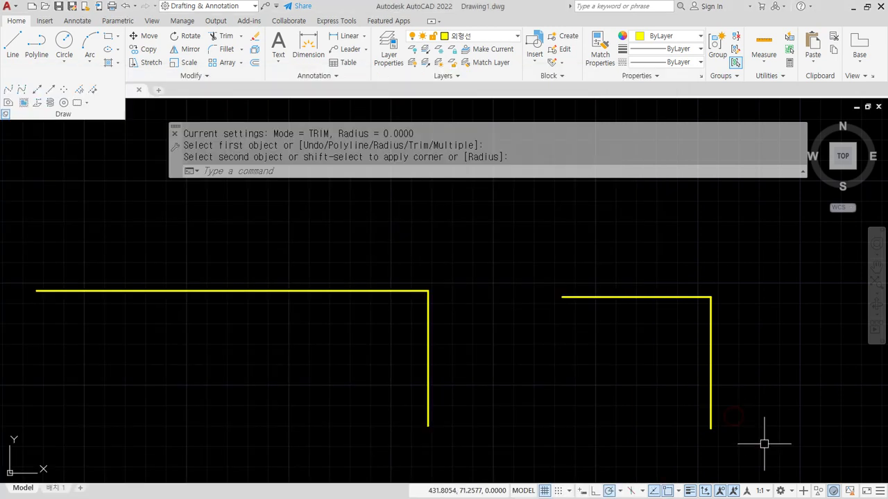
# Erase all four practice lines from the drawing
pyautogui.click(771, 439)
pyautogui.click(293, 234)
pyautogui.write('e')
pyautogui.press('Return')
# Make the 중심선 layer current and draw a horizontal and a vertical construction line crossing at one point
pyautogui.click(476, 35)
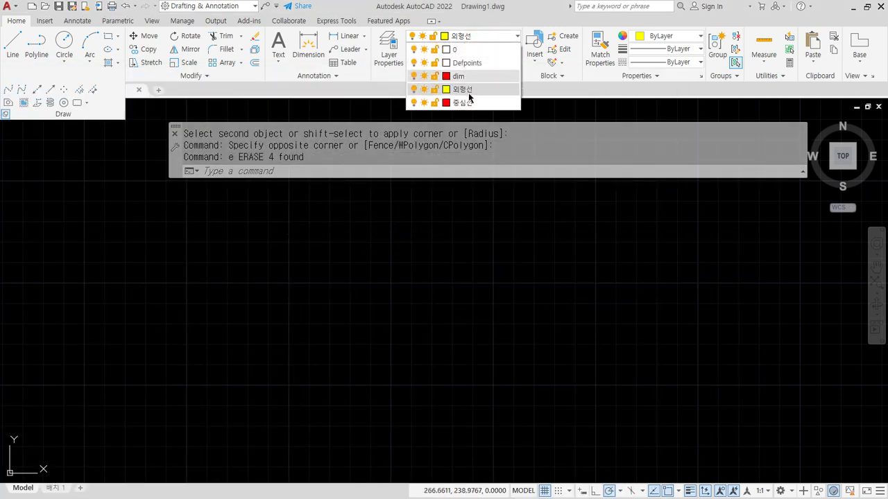
pyautogui.click(473, 104)
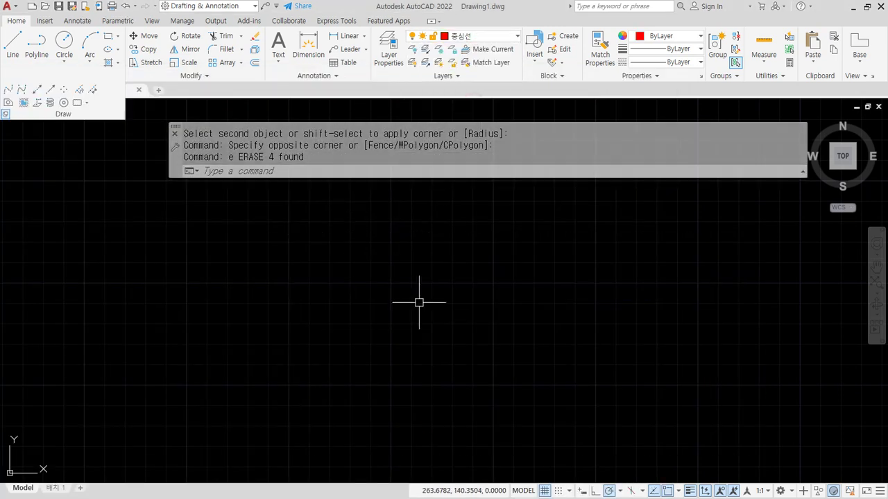
pyautogui.write('xl')
pyautogui.press('Return')
pyautogui.click(260, 317)
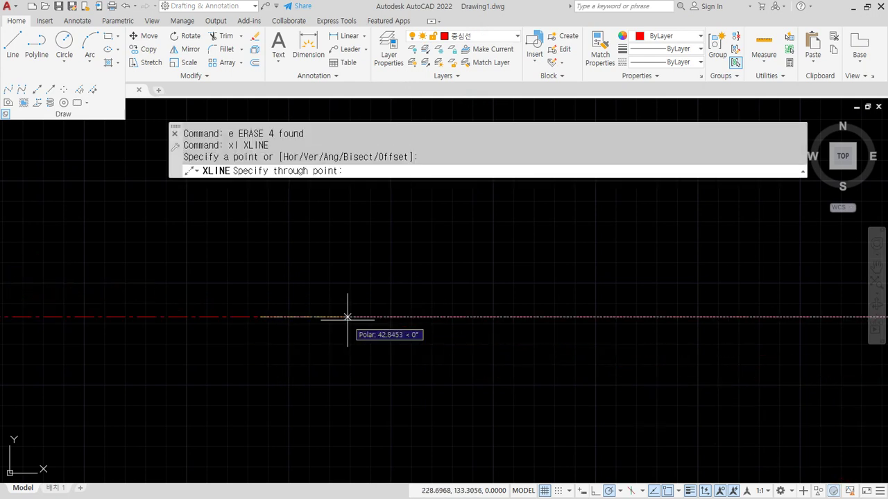
pyautogui.click(345, 313)
pyautogui.click(260, 279)
pyautogui.press('Return')
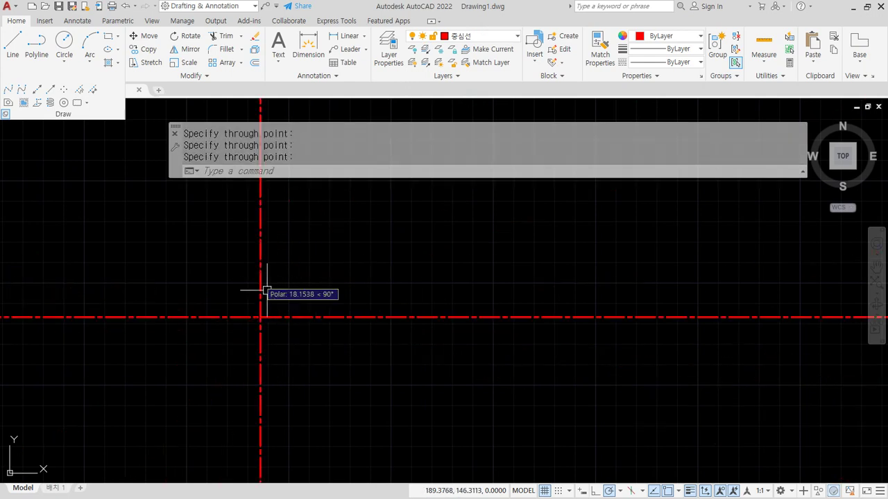
# Offset the vertical centre line 20 to its left
pyautogui.write('o')
pyautogui.press('Return')
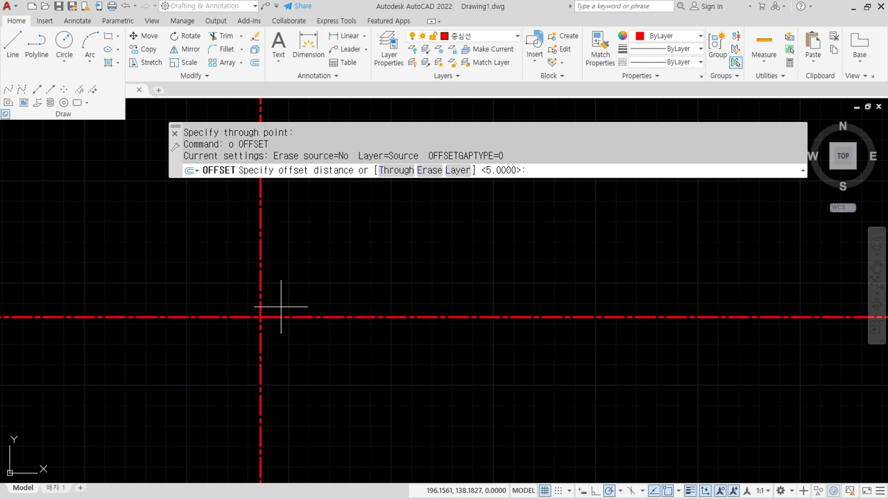
pyautogui.press('Return')
pyautogui.click(260, 277)
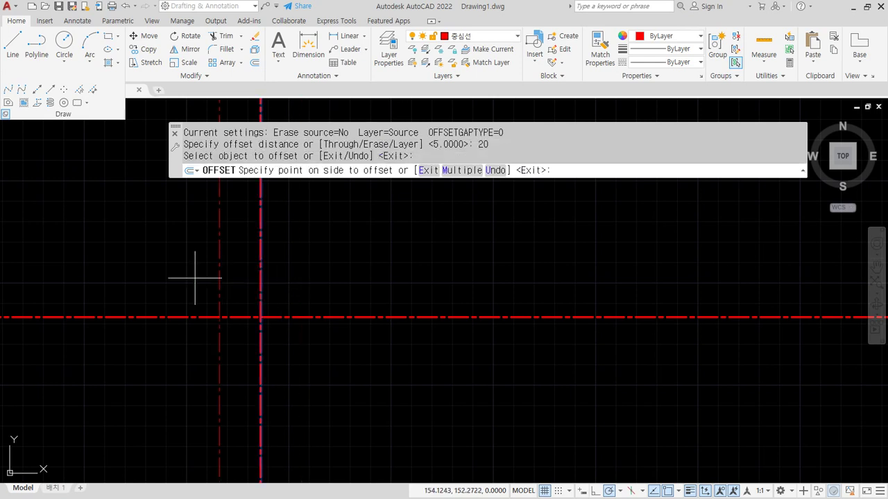
pyautogui.click(194, 278)
pyautogui.press('Return')
# Offset the left vertical line 150 to its right to place the right edge
pyautogui.press('Return')
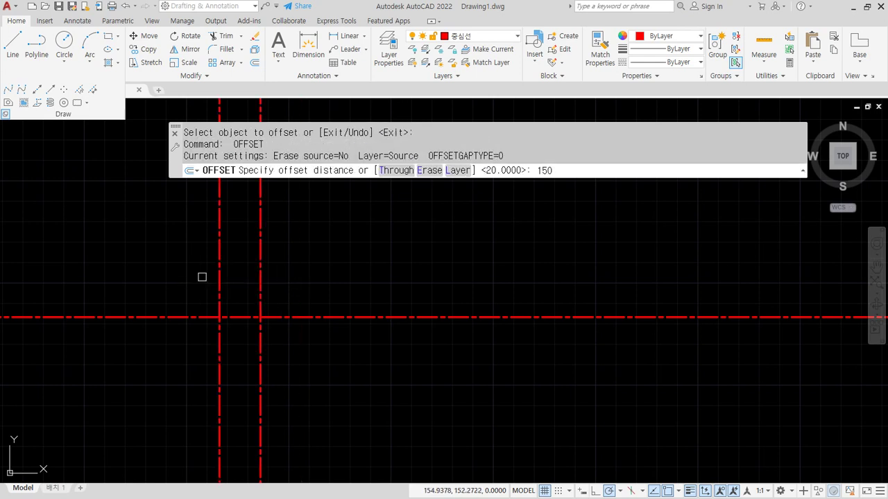
pyautogui.write('150')
pyautogui.press('Return')
pyautogui.click(219, 270)
pyautogui.click(373, 264)
pyautogui.press('Return')
# Offset the horizontal centre line 50 to both sides, above and below
pyautogui.press('Return')
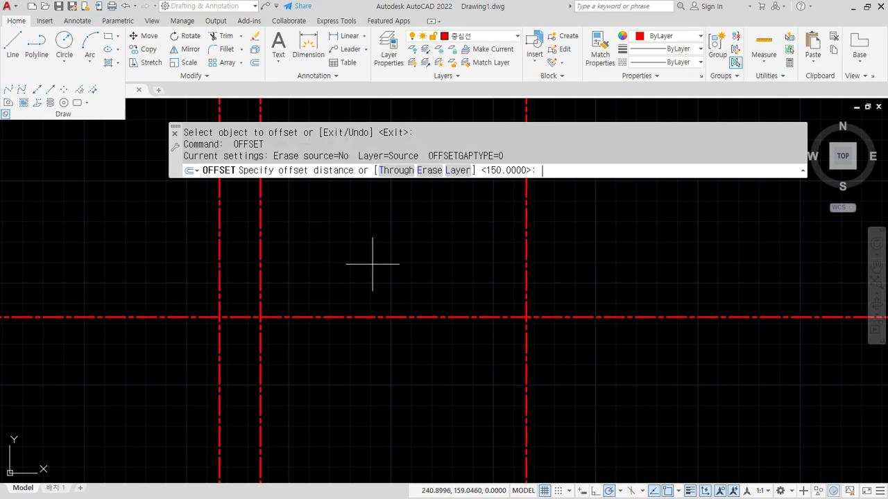
pyautogui.press('Return')
pyautogui.click(355, 316)
pyautogui.click(353, 285)
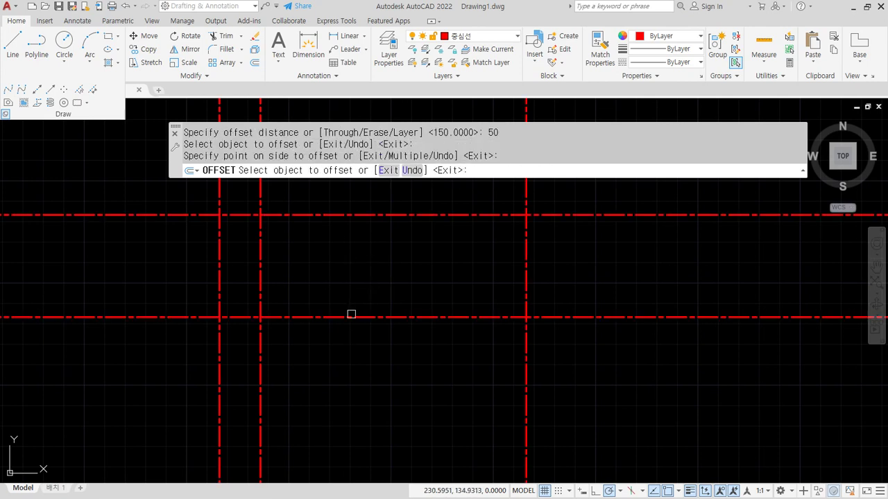
pyautogui.click(351, 315)
pyautogui.click(376, 373)
pyautogui.press('Return')
# Move the four outer offset lines to the 외형선 layer, leaving the two original centre lines on theirs
pyautogui.click(549, 440)
pyautogui.click(500, 395)
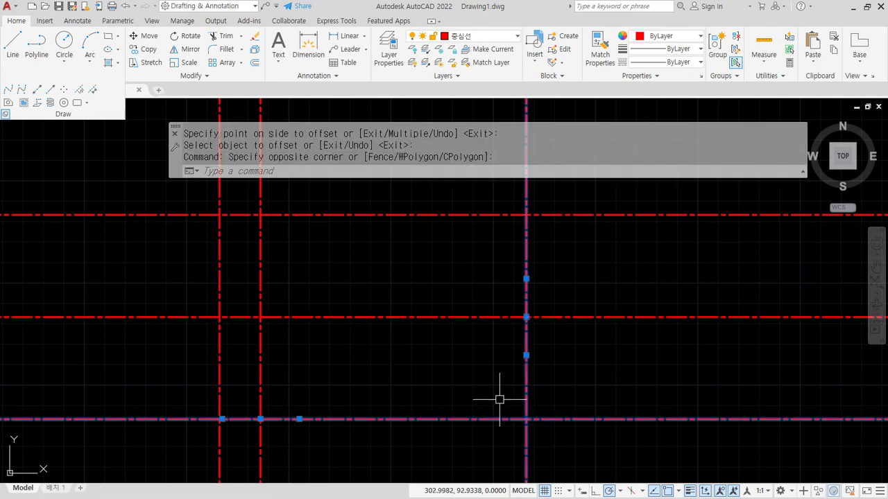
pyautogui.click(224, 220)
pyautogui.click(190, 192)
pyautogui.click(482, 36)
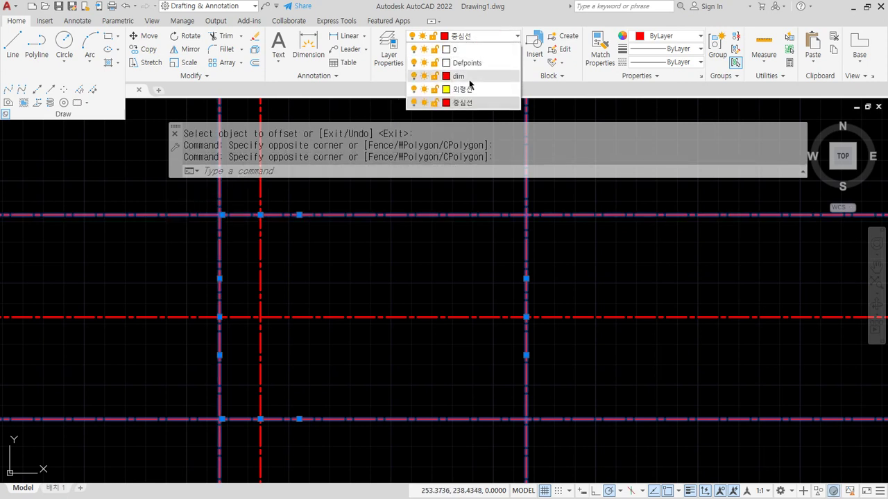
pyautogui.click(462, 89)
pyautogui.press('Escape')
pyautogui.press('Escape')
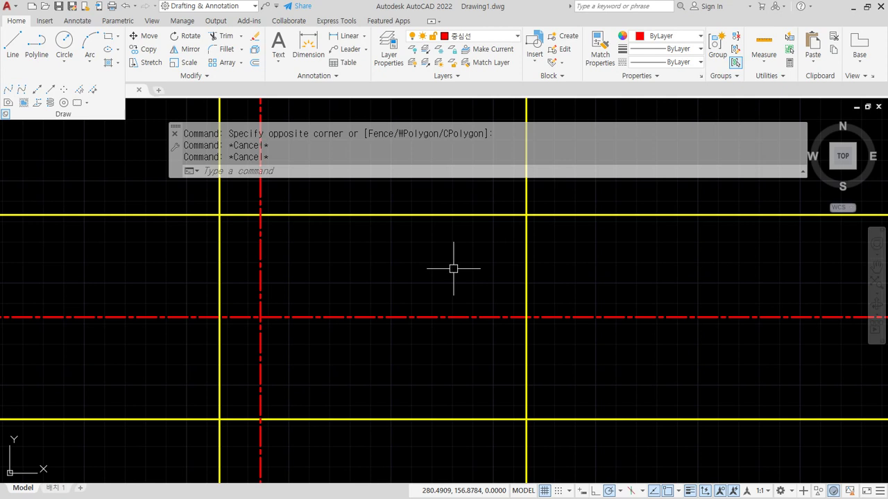
# Join the yellow lines at the rectangle's two upper corners with zero-radius fillets
pyautogui.write('f')
pyautogui.press('Return')
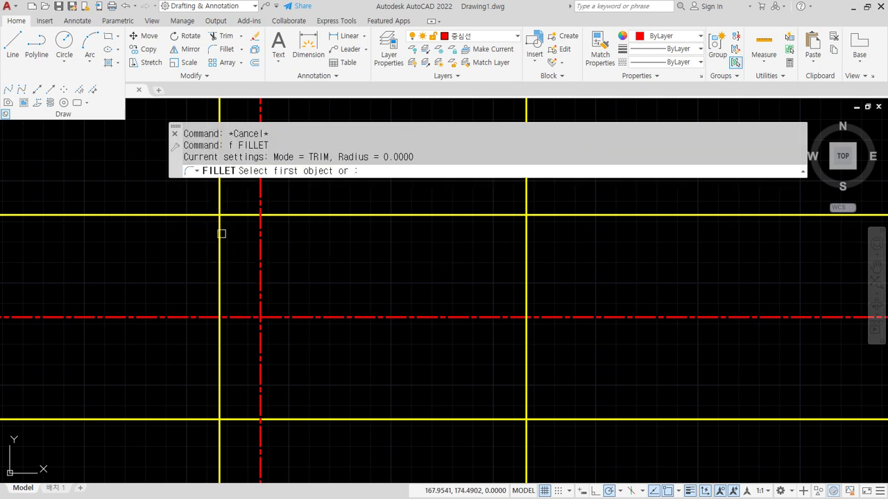
pyautogui.click(220, 237)
pyautogui.click(226, 213)
pyautogui.press('space')
pyautogui.click(490, 214)
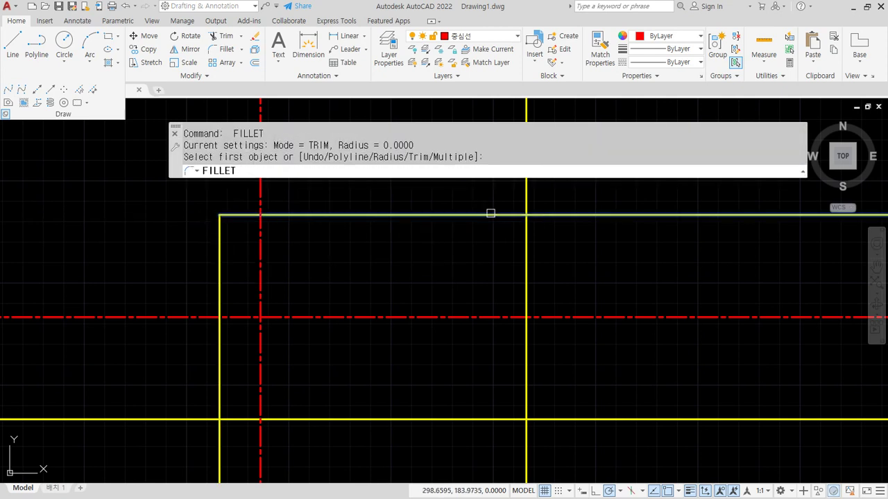
pyautogui.click(528, 233)
# Close the rectangle's two lower corners with zero-radius fillets
pyautogui.press('space')
pyautogui.click(526, 404)
pyautogui.click(516, 419)
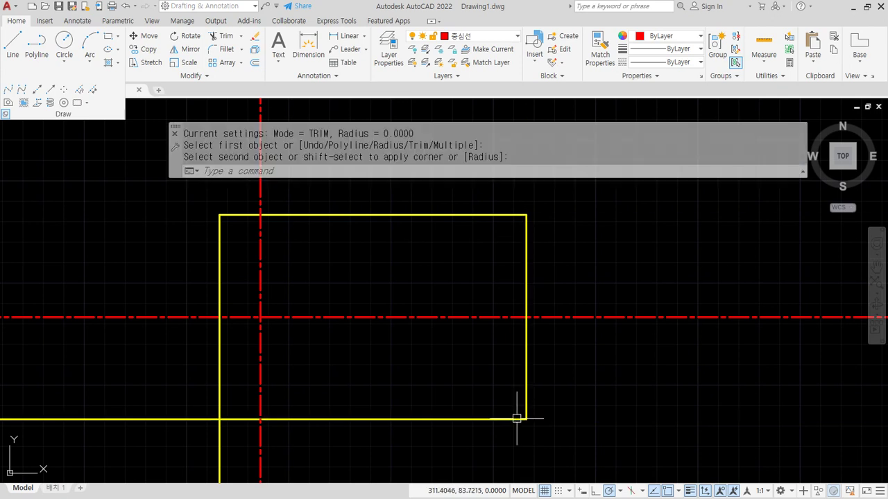
pyautogui.press('space')
pyautogui.click(234, 418)
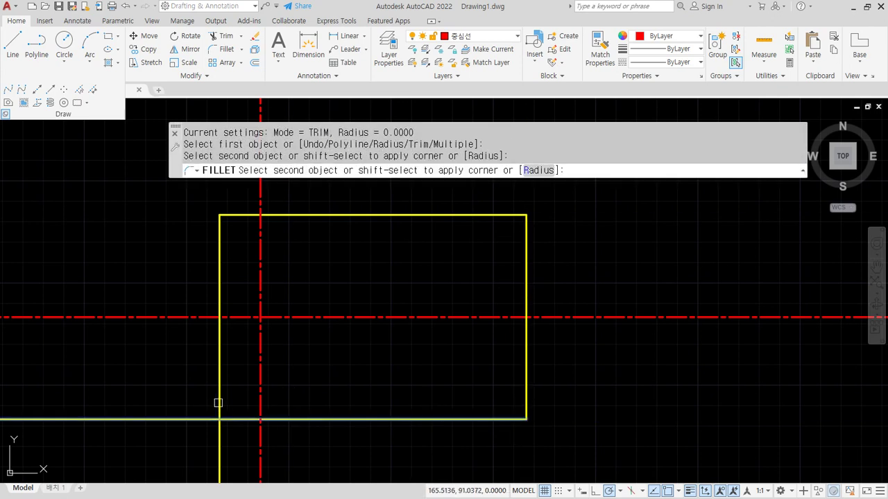
pyautogui.click(218, 403)
# Offset the vertical centre line 10 to its right
pyautogui.write('o')
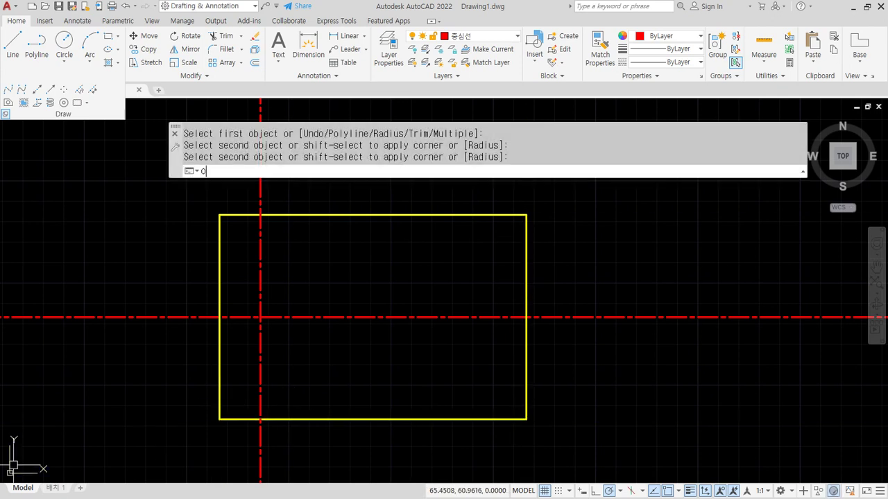
pyautogui.press('Return')
pyautogui.write('10')
pyautogui.press('Return')
pyautogui.click(260, 357)
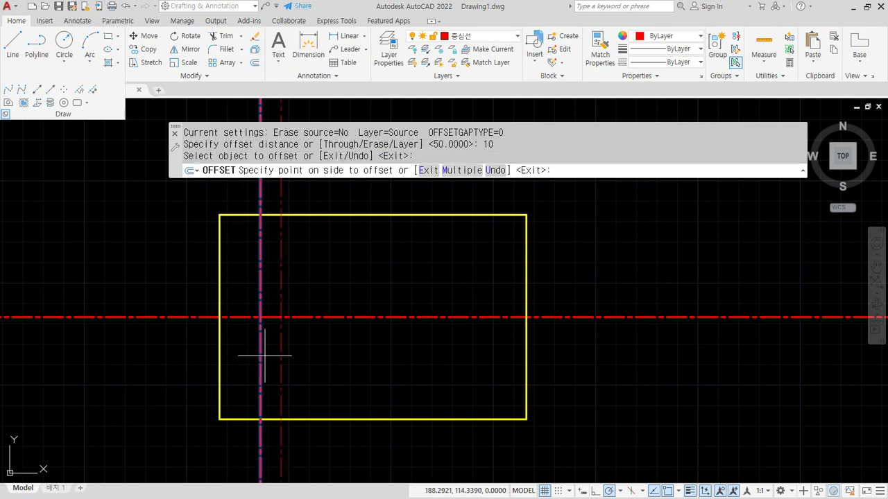
pyautogui.click(303, 352)
pyautogui.press('Return')
# Match the new offset line's properties to the yellow outline's bottom edge
pyautogui.write('ma')
pyautogui.press('Return')
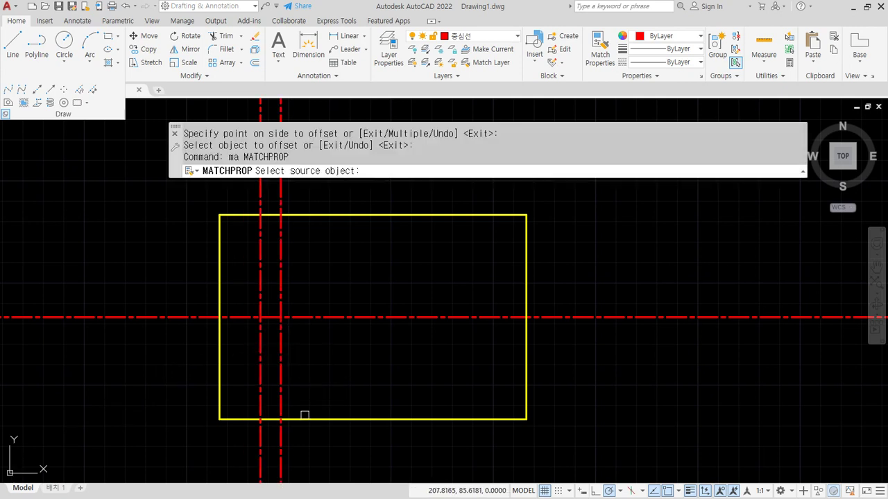
pyautogui.click(303, 418)
pyautogui.click(279, 398)
pyautogui.press('Return')
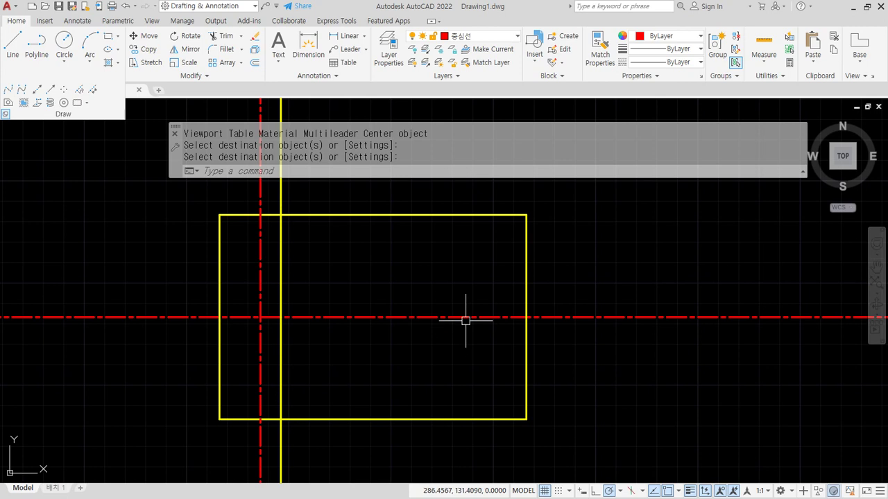
# Offset the rectangle's top and bottom edges 18 inward
pyautogui.write('o')
pyautogui.press('Return')
pyautogui.write('18')
pyautogui.press('Return')
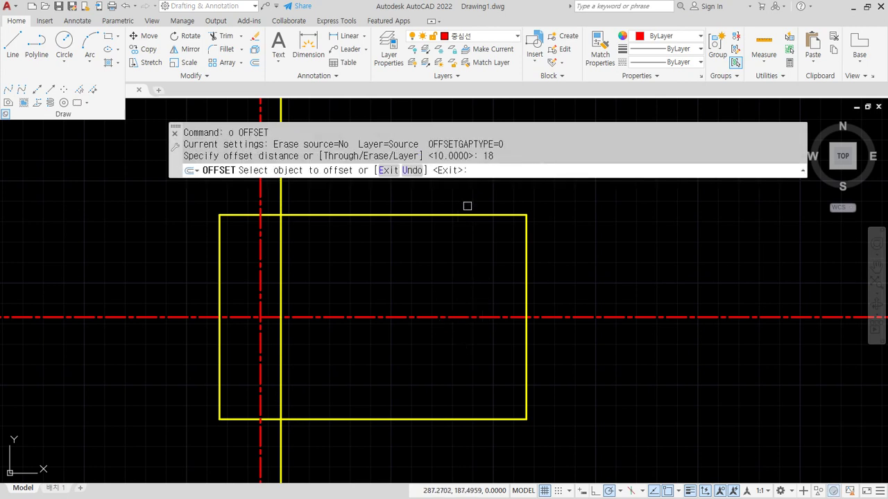
pyautogui.click(468, 215)
pyautogui.click(460, 262)
pyautogui.click(428, 419)
pyautogui.click(424, 358)
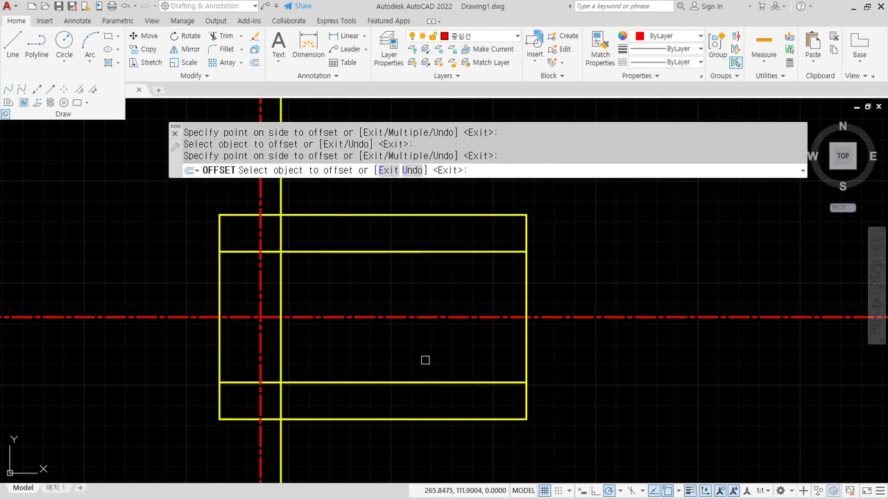
pyautogui.press('Return')
# Trim the rectangle's right edge between the two inner horizontal lines
pyautogui.write('tr')
pyautogui.press('Return')
pyautogui.click(526, 347)
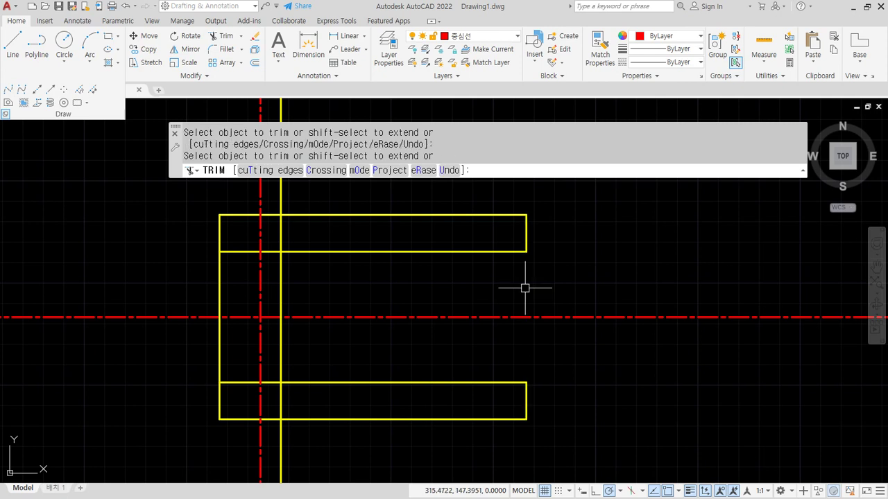
pyautogui.press('Return')
pyautogui.write('xl')
pyautogui.press('Return')
pyautogui.write('a')
pyautogui.press('Return')
pyautogui.write('10')
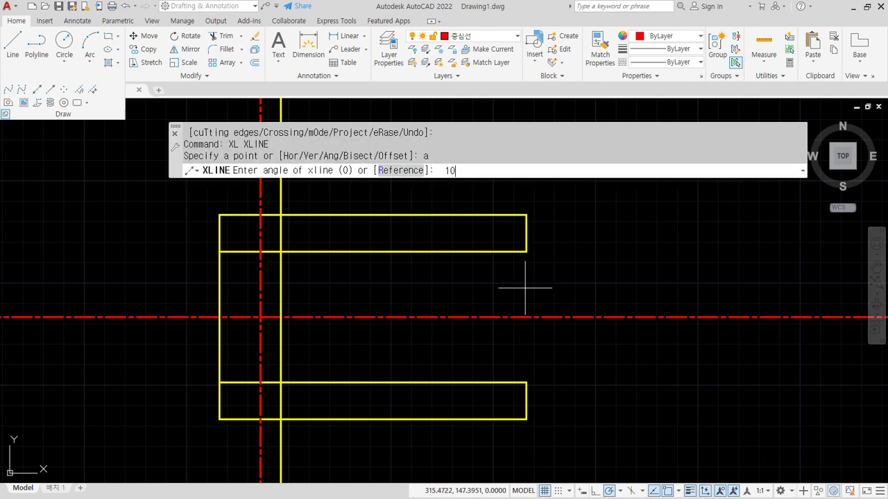
pyautogui.press('Return')
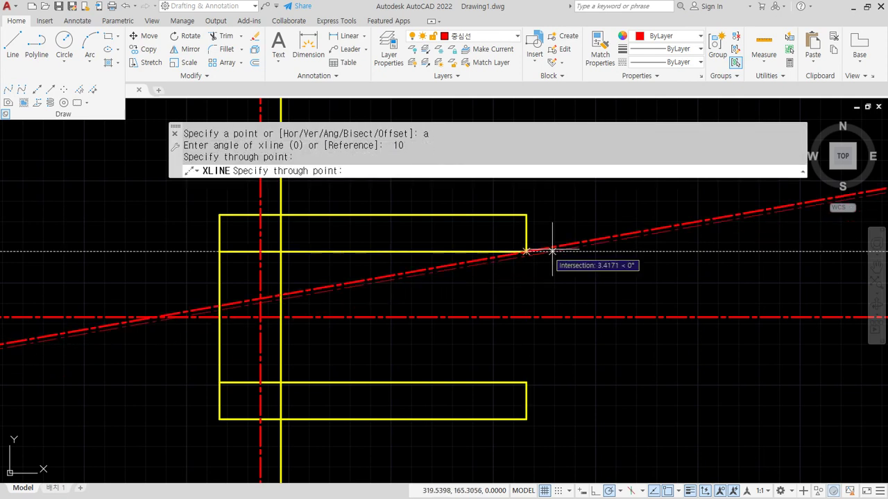
pyautogui.click(528, 253)
pyautogui.press('Escape')
pyautogui.write('e')
pyautogui.press('Return')
# Make the 외형선 layer current and draw a 10° construction line through the right end of the upper inner line
pyautogui.click(501, 36)
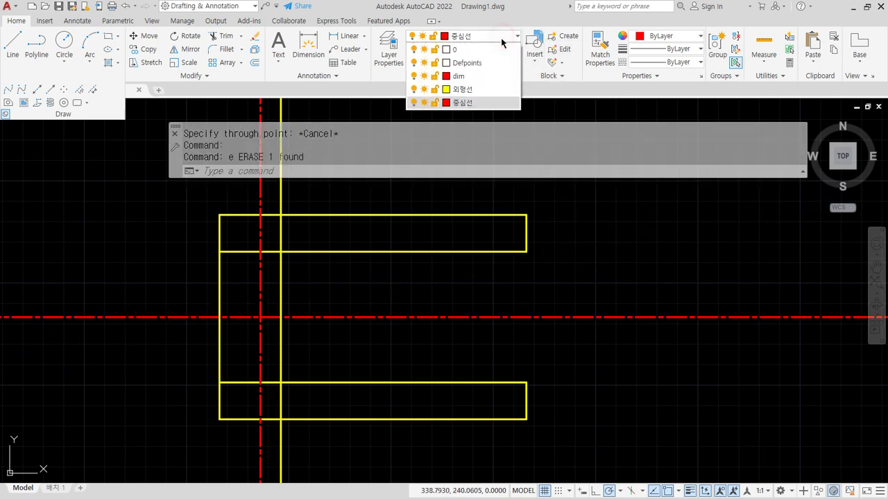
pyautogui.click(463, 89)
pyautogui.write('x')
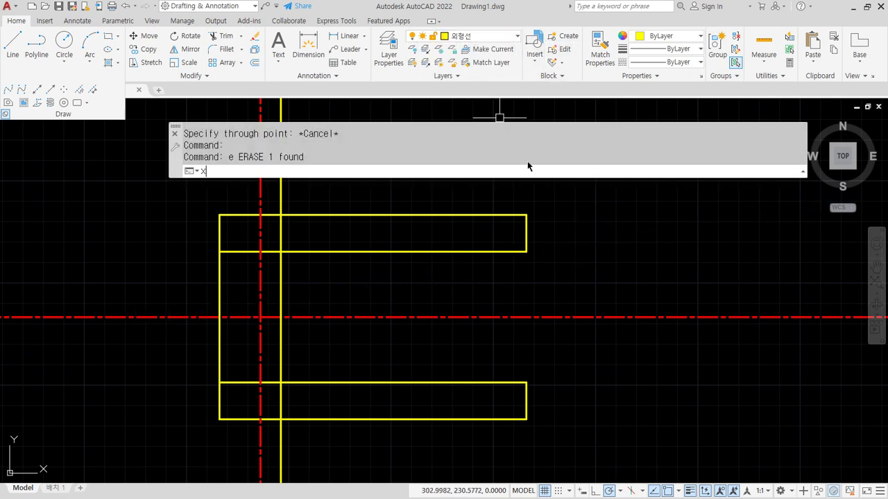
pyautogui.write('l')
pyautogui.press('Return')
pyautogui.write('a')
pyautogui.press('Return')
pyautogui.write('10')
pyautogui.press('Return')
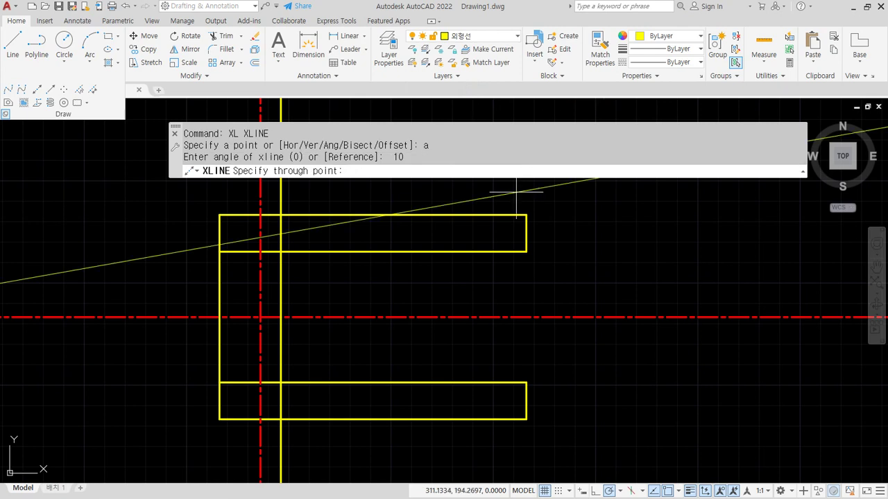
pyautogui.click(526, 251)
pyautogui.press('Return')
# Draw a -10° construction line through the right end of the lower inner line
pyautogui.write('xl')
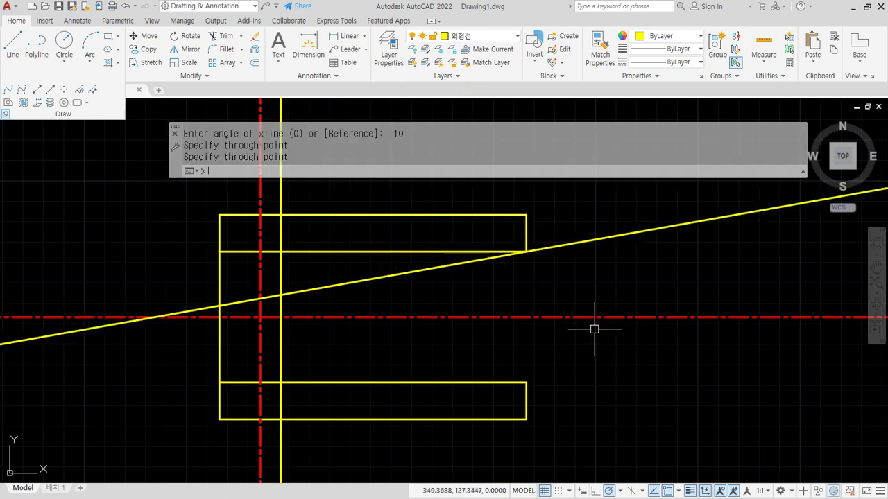
pyautogui.press('Return')
pyautogui.write('a')
pyautogui.press('Return')
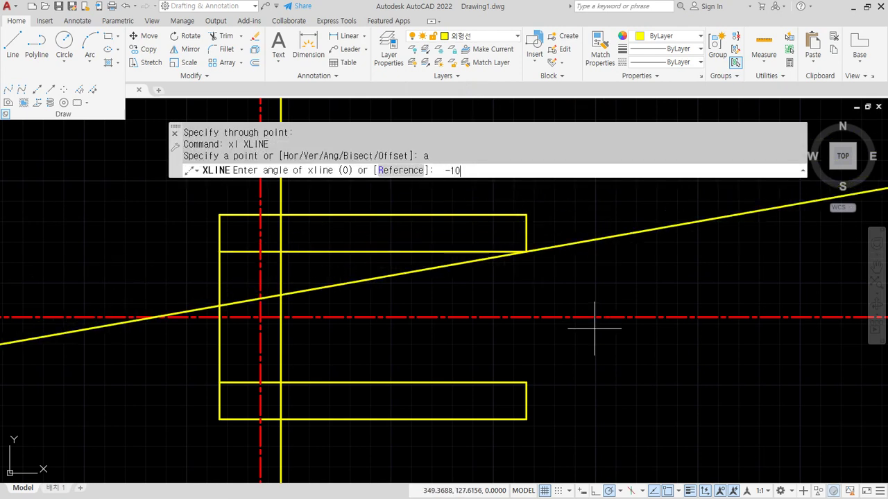
pyautogui.write('-10')
pyautogui.press('Return')
pyautogui.click(527, 382)
pyautogui.press('Return')
# Erase the two inner horizontal lines
pyautogui.click(467, 382)
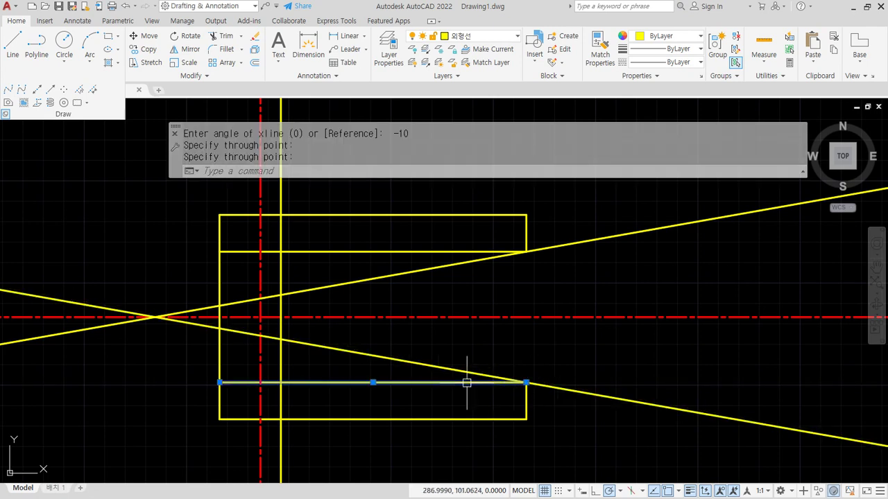
pyautogui.click(402, 258)
pyautogui.click(402, 254)
pyautogui.click(357, 250)
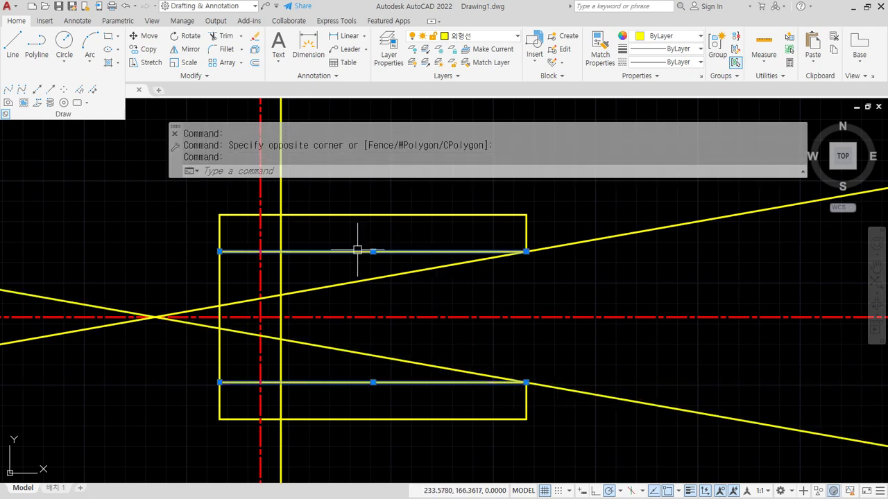
pyautogui.write('e')
pyautogui.press('Return')
# Join the upper sloped line to the upper right edge and the inner vertical line with zero-radius fillets
pyautogui.write('f')
pyautogui.press('Return')
pyautogui.click(500, 255)
pyautogui.click(525, 242)
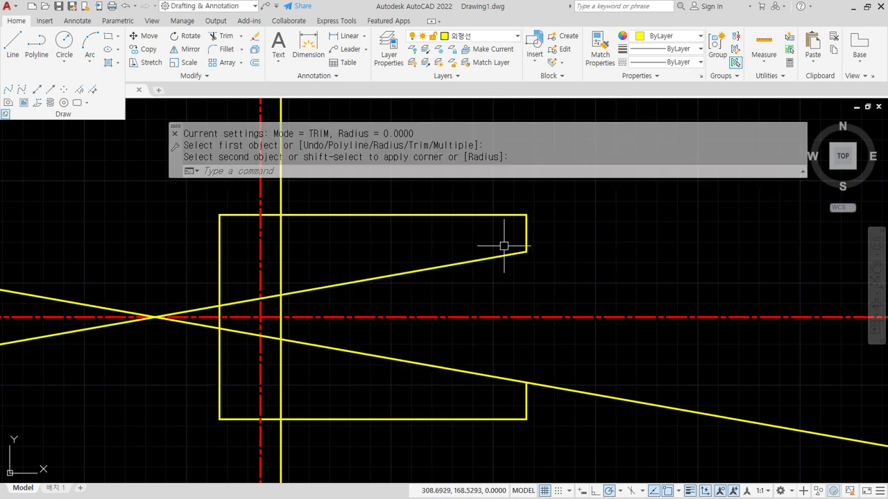
pyautogui.press('Return')
pyautogui.click(292, 293)
pyautogui.click(281, 303)
# Join the lower sloped line to the inner vertical line and the lower right edge with zero-radius fillets
pyautogui.press('Return')
pyautogui.click(282, 303)
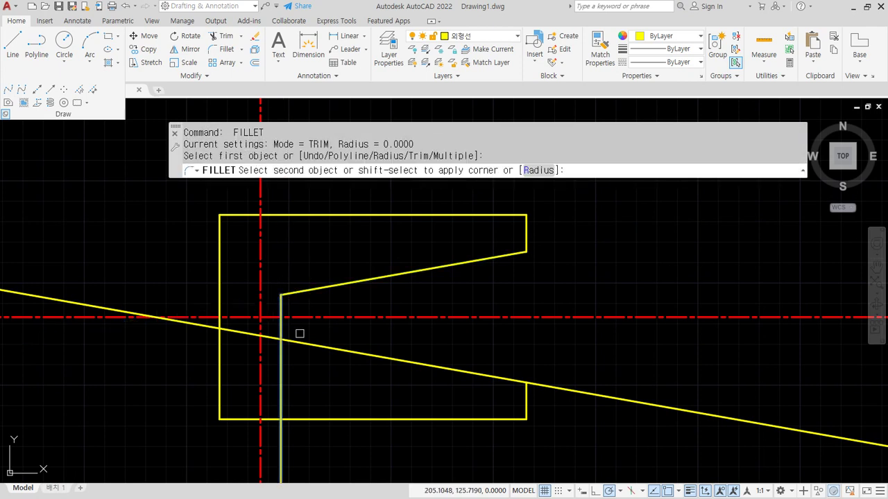
pyautogui.click(308, 342)
pyautogui.press('Return')
pyautogui.click(469, 372)
pyautogui.click(526, 396)
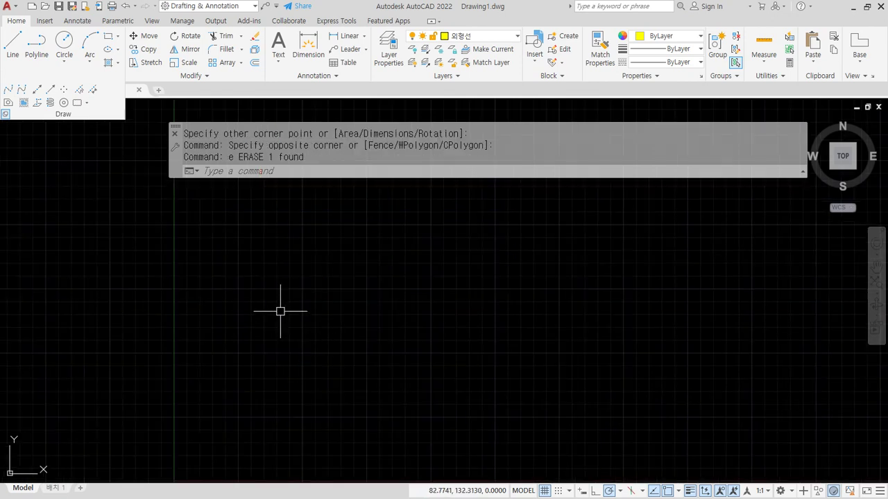
# Draw a practice rectangle in the empty drawing area
pyautogui.write('re')
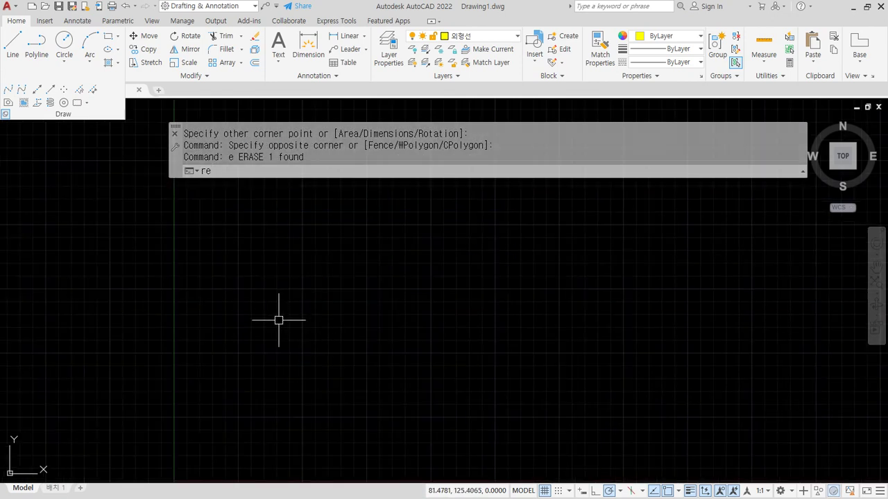
pyautogui.write('c')
pyautogui.press('Return')
pyautogui.click(242, 371)
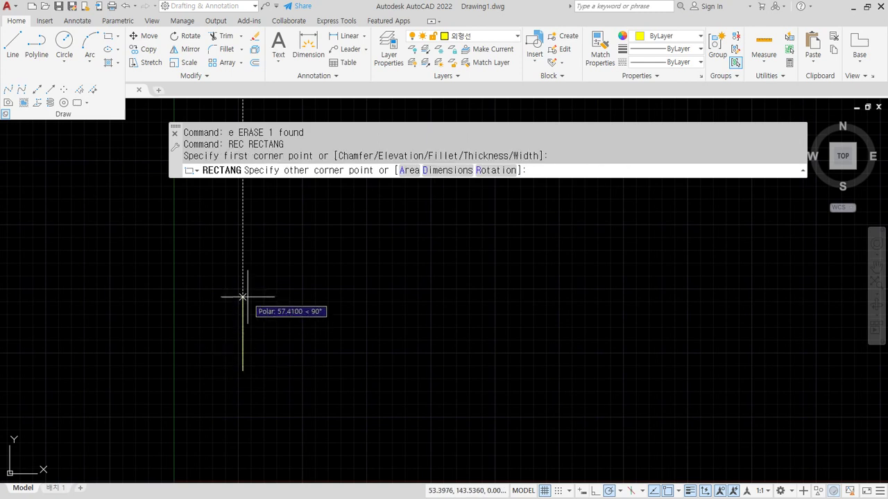
pyautogui.click(356, 281)
# Fillet the rectangle's upper-left corner with a radius of 10
pyautogui.write('f')
pyautogui.press('Return')
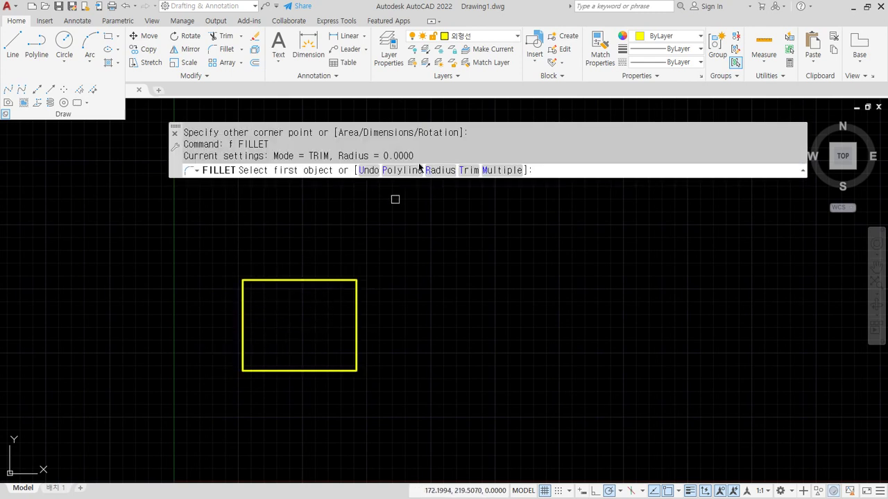
pyautogui.click(427, 171)
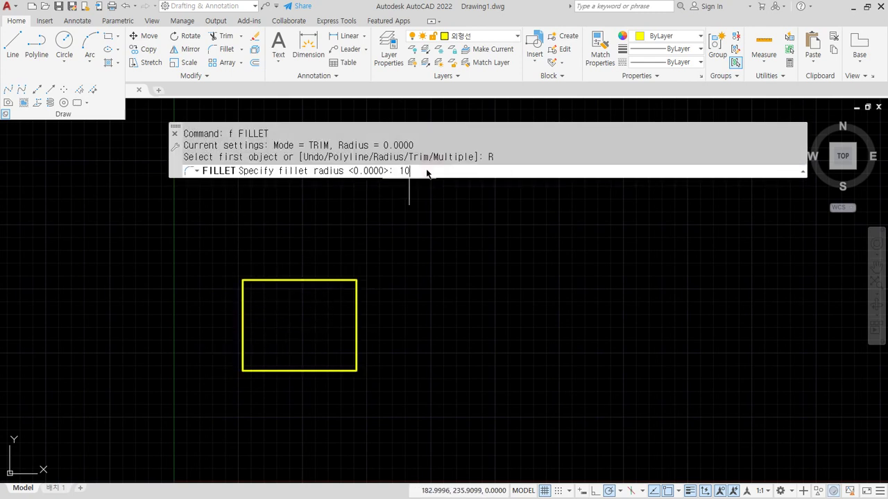
pyautogui.write('10')
pyautogui.press('Return')
pyautogui.scroll(4, 260, 310)
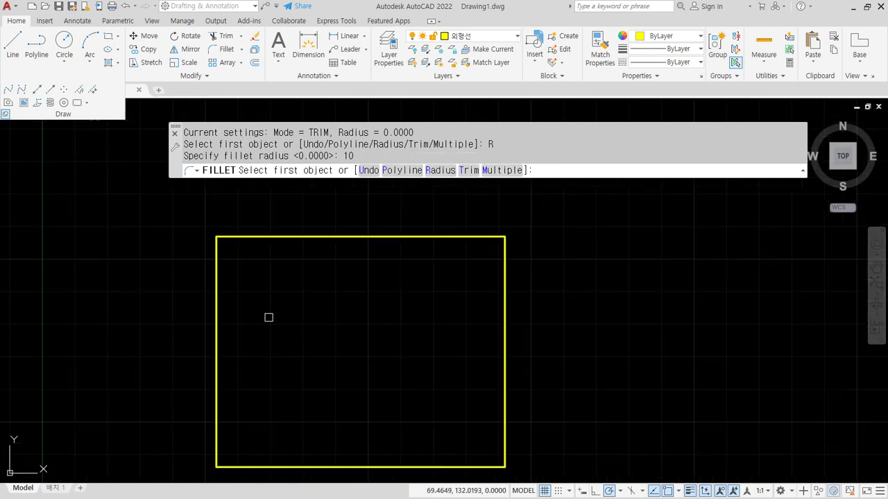
pyautogui.click(218, 291)
pyautogui.click(258, 237)
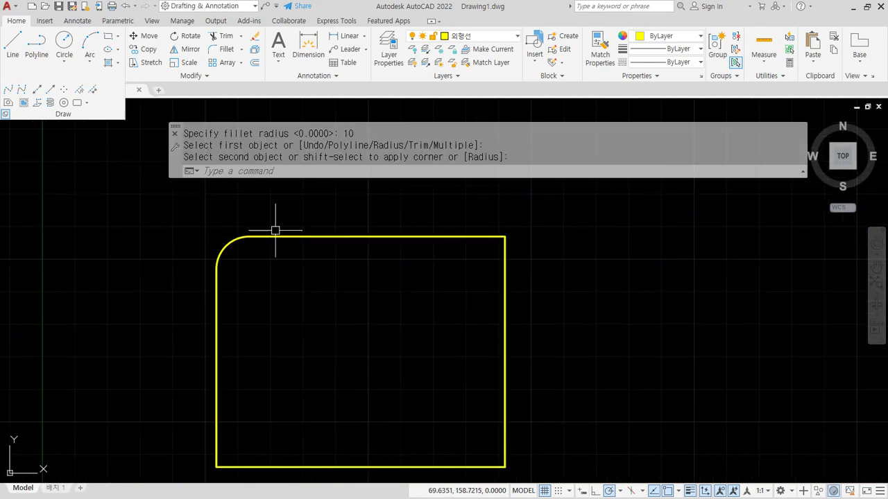
# Fillet the rectangle's upper-right, lower-right and lower-left corners one by one with a radius of 10
pyautogui.press('Return')
pyautogui.click(472, 238)
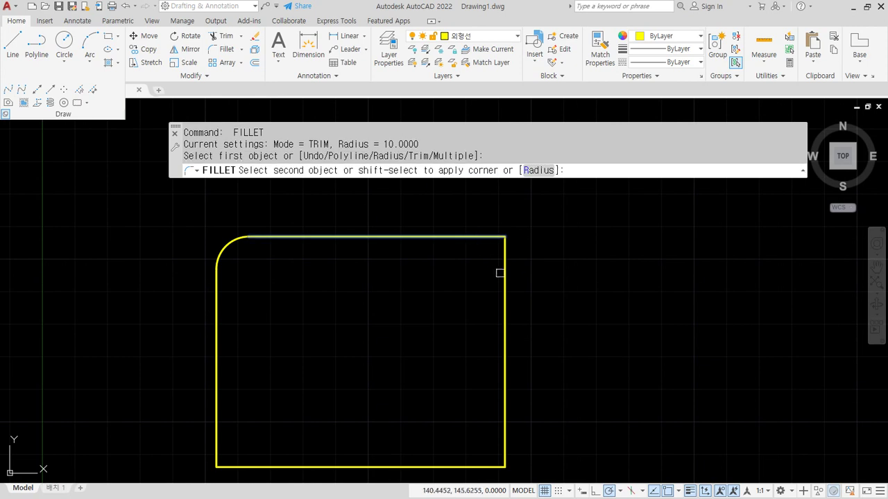
pyautogui.click(506, 286)
pyautogui.press('Return')
pyautogui.click(505, 382)
pyautogui.click(465, 467)
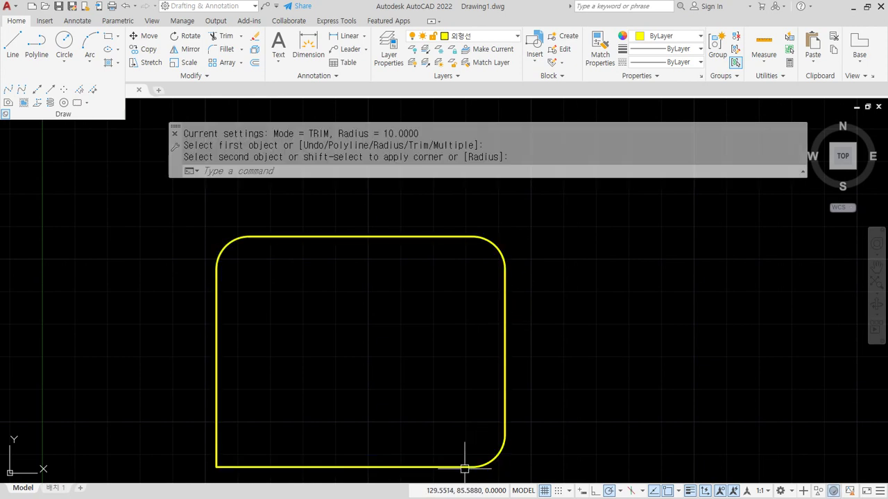
pyautogui.press('Return')
pyautogui.click(299, 465)
pyautogui.click(216, 418)
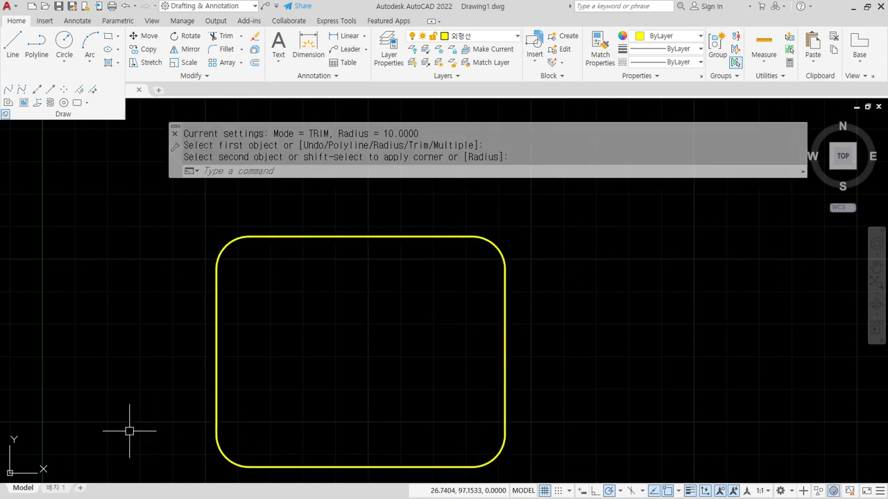
# Undo all the corner fillets so the practice rectangle has square corners again
pyautogui.hotkey('ctrl', 'z')
pyautogui.hotkey('ctrl', 'z')
pyautogui.hotkey('ctrl', 'z')
pyautogui.hotkey('ctrl', 'z')
pyautogui.hotkey('ctrl', 'z')
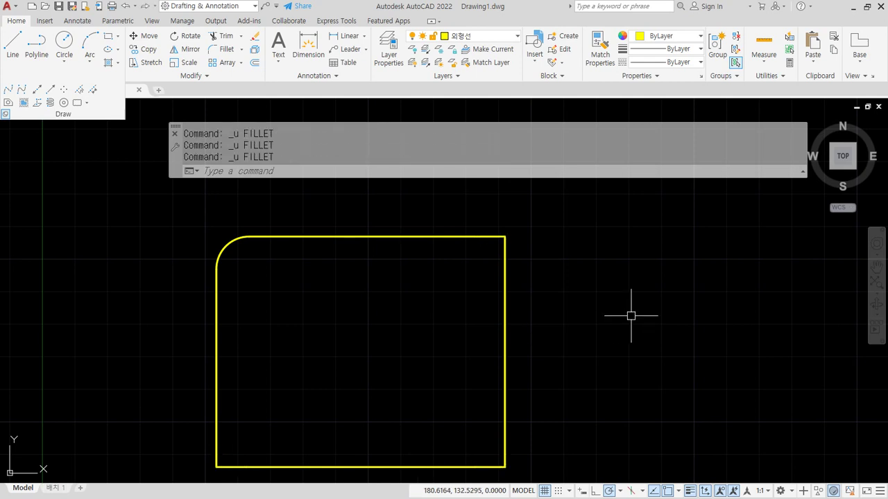
# Fillet all corners of the practice rectangle at once with the Polyline option and a radius of 10
pyautogui.scroll(4, 294, 309)
pyautogui.moveTo(313, 321); pyautogui.dragTo(329, 305, button='middle')
pyautogui.write('f')
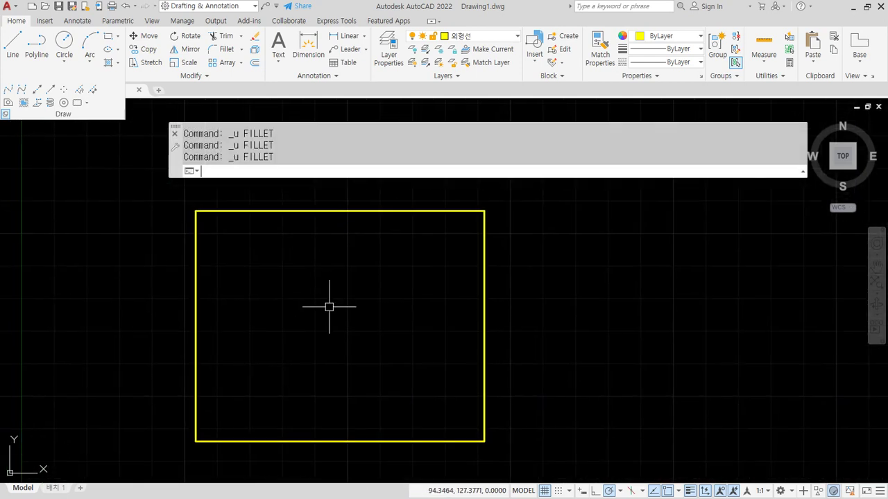
pyautogui.press('Return')
pyautogui.click(439, 171)
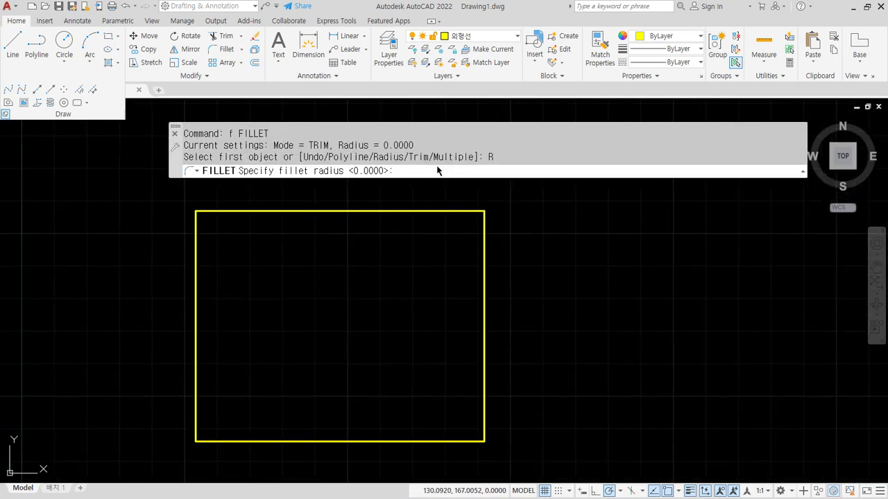
pyautogui.write('10')
pyautogui.press('Return')
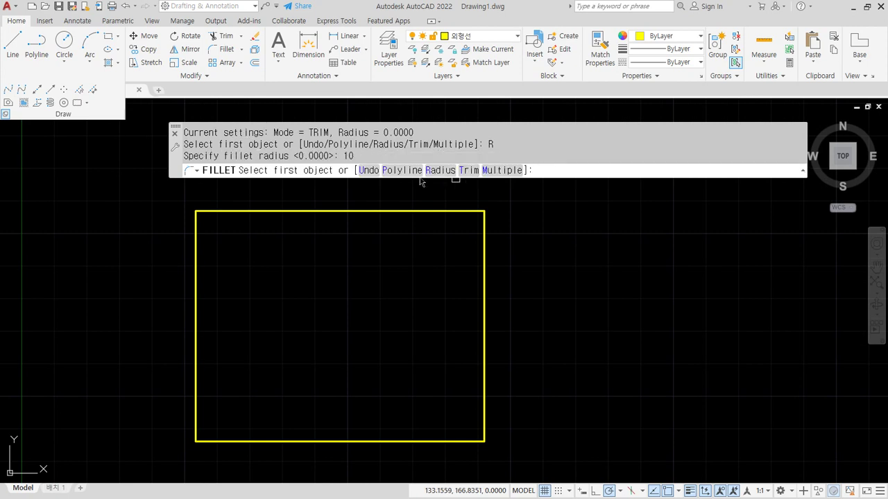
pyautogui.click(405, 170)
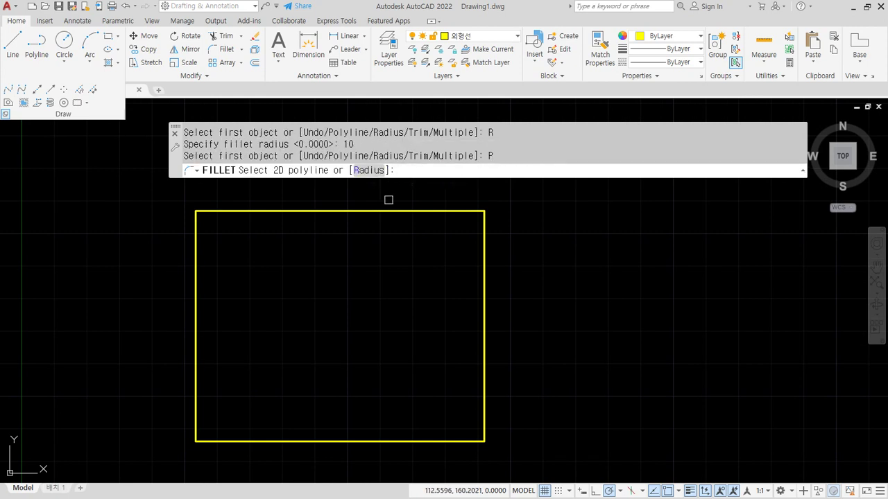
pyautogui.click(378, 212)
pyautogui.click(378, 212)
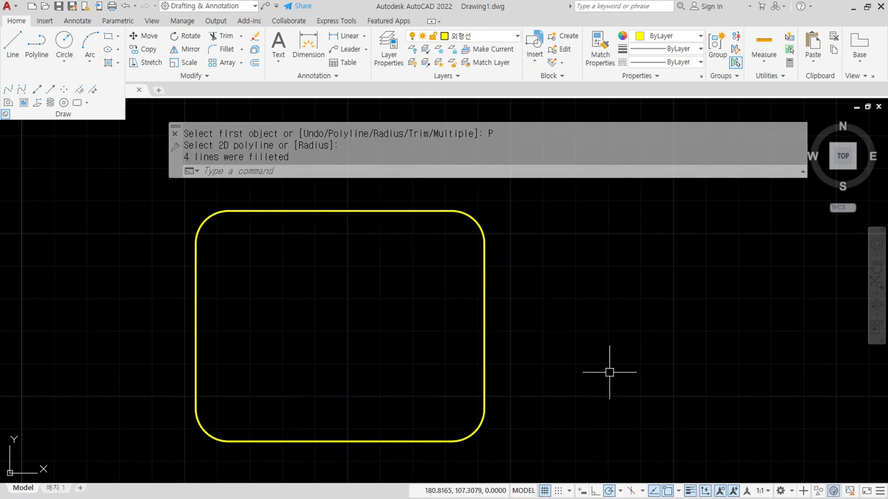
# Draw a second rectangle to the right of the first with a built-in fillet radius of 10
pyautogui.moveTo(608, 370); pyautogui.dragTo(510, 375, button='middle')
pyautogui.write('rec')
pyautogui.press('Return')
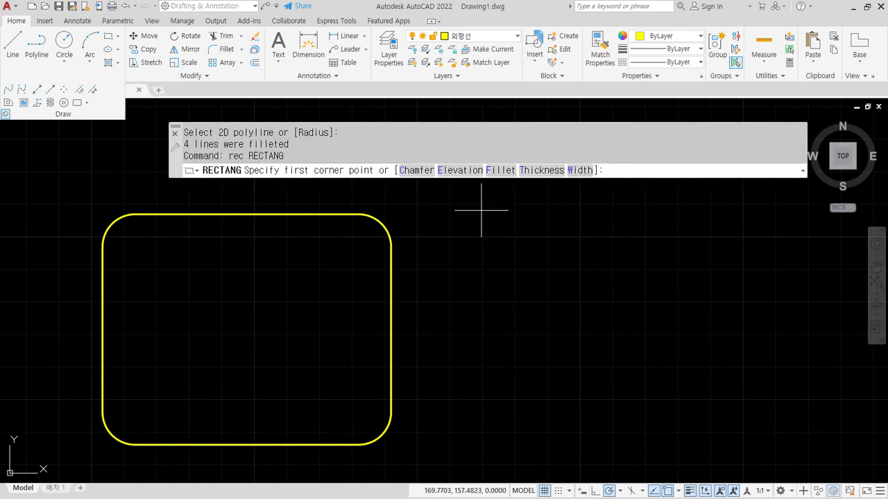
pyautogui.click(502, 171)
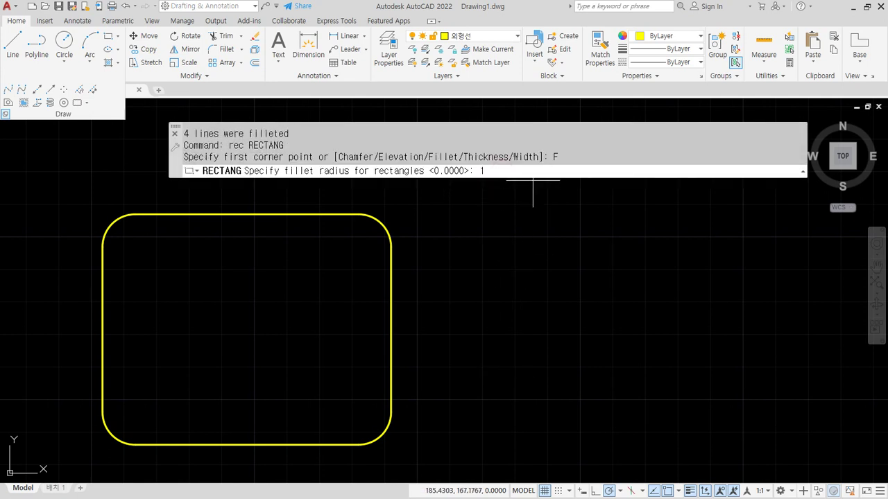
pyautogui.write('10')
pyautogui.press('Return')
pyautogui.click(449, 441)
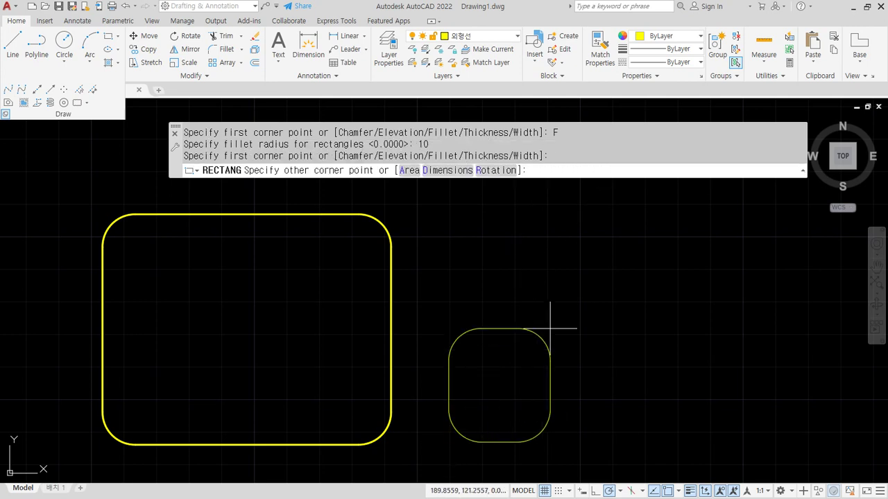
pyautogui.click(651, 214)
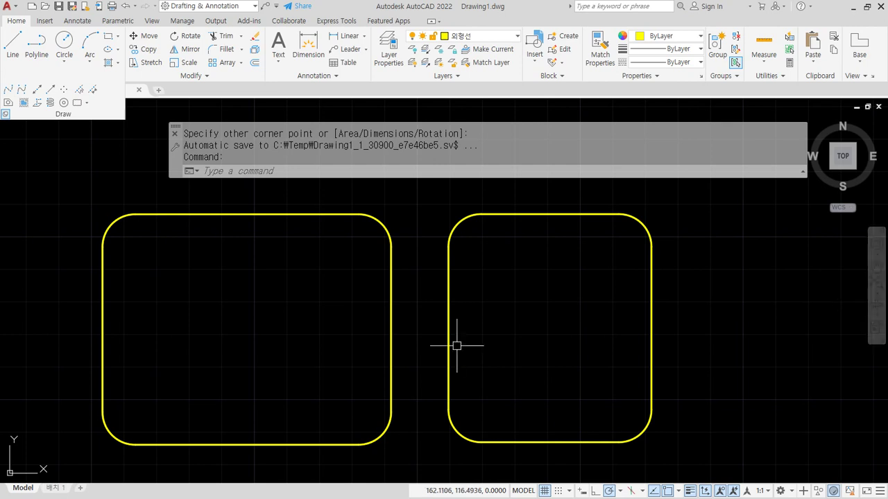
# Erase both rounded practice rectangles
pyautogui.click(531, 340)
pyautogui.click(253, 293)
pyautogui.write('e')
pyautogui.press('Return')
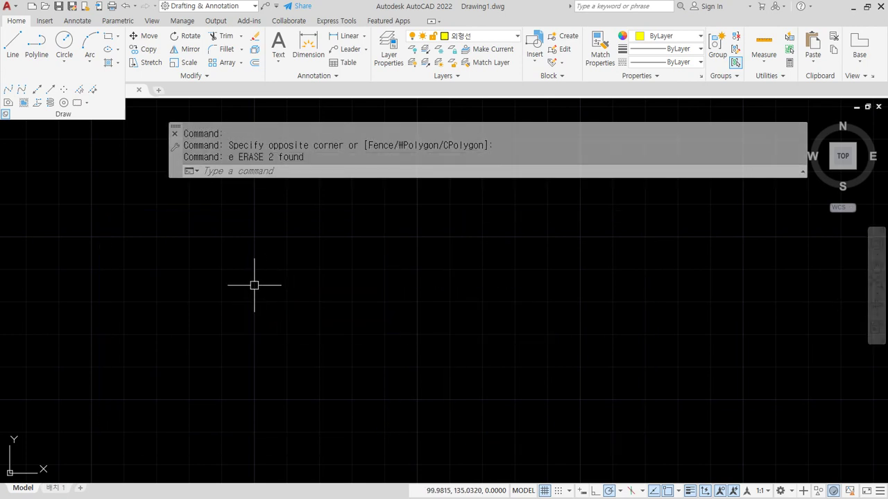
# Draw a horizontal line and a vertical line that cross each other near the horizontal line's right end
pyautogui.write('l')
pyautogui.press('Return')
pyautogui.click(90, 267)
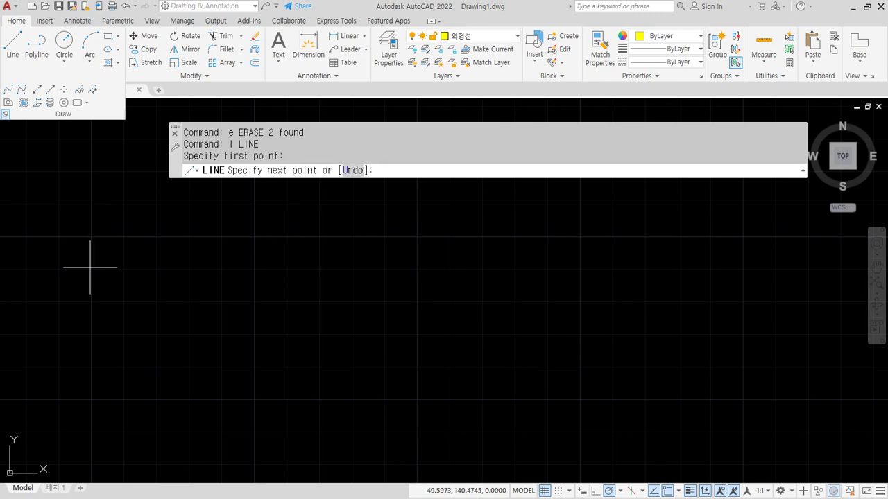
pyautogui.click(296, 267)
pyautogui.press('Return')
pyautogui.press('Return')
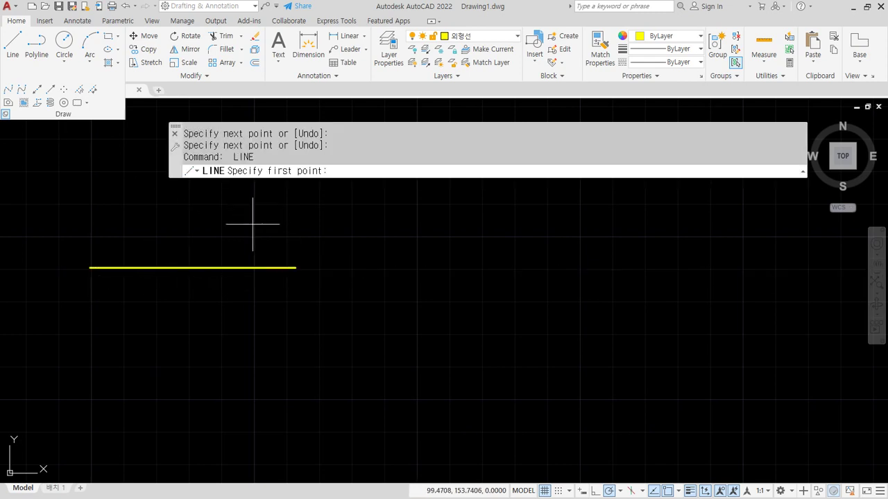
pyautogui.click(254, 222)
pyautogui.click(254, 404)
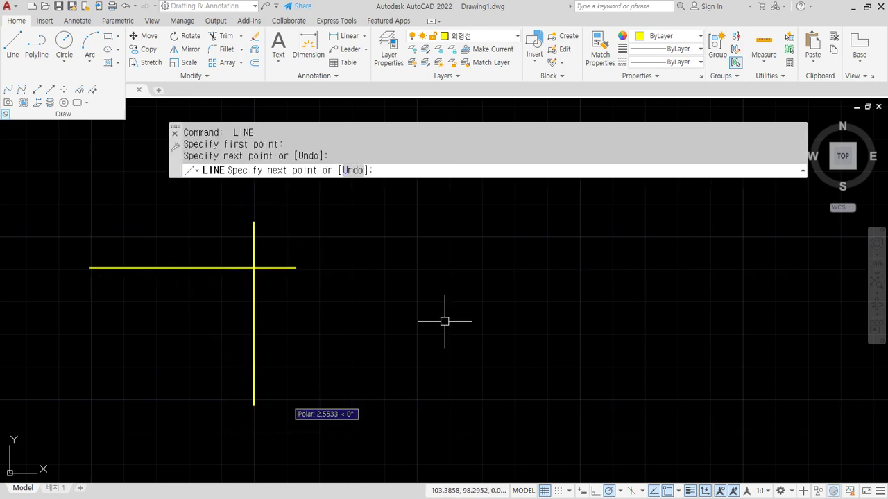
pyautogui.press('Return')
# Draw a horizontal line and a connected downward vertical line forming a square corner to the right of the crossing lines
pyautogui.press('Return')
pyautogui.click(344, 267)
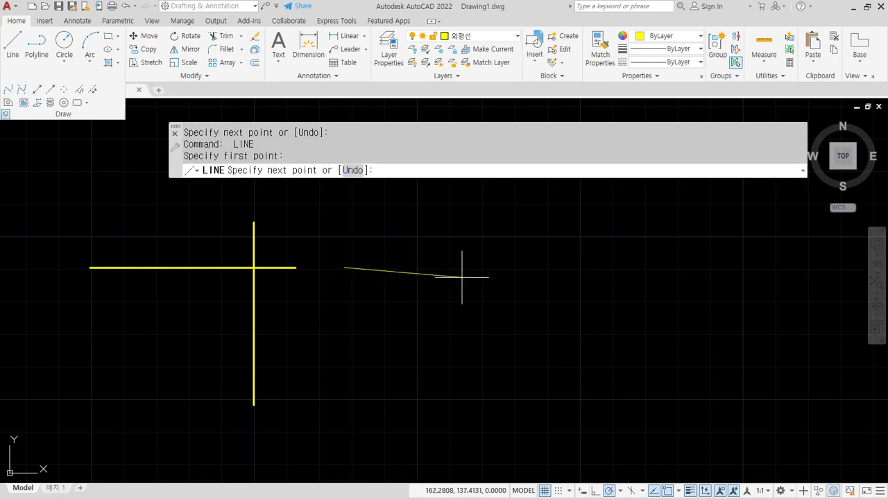
pyautogui.click(517, 267)
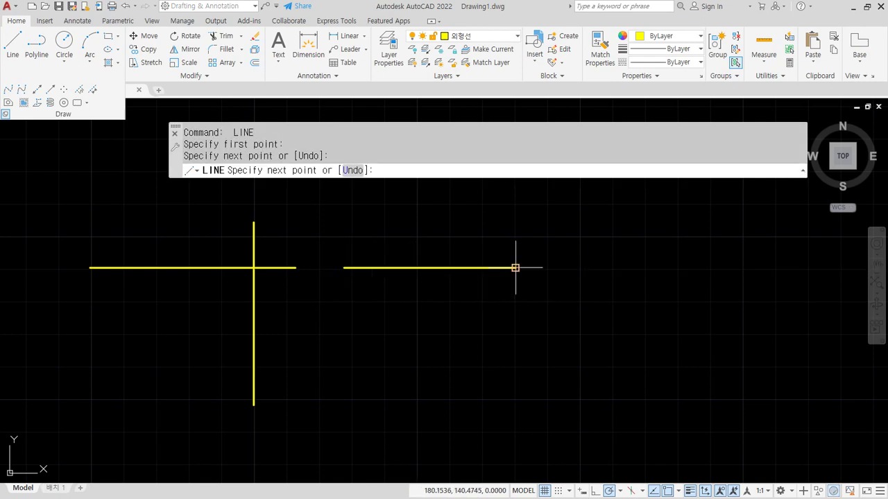
pyautogui.click(517, 406)
pyautogui.press('Return')
# Draw two separate lines beside the square corner: a horizontal one about 16.5 long and, lower right, a vertical one about 9.7 long
pyautogui.moveTo(626, 333); pyautogui.dragTo(544, 337, button='middle')
pyautogui.press('Return')
pyautogui.click(470, 271)
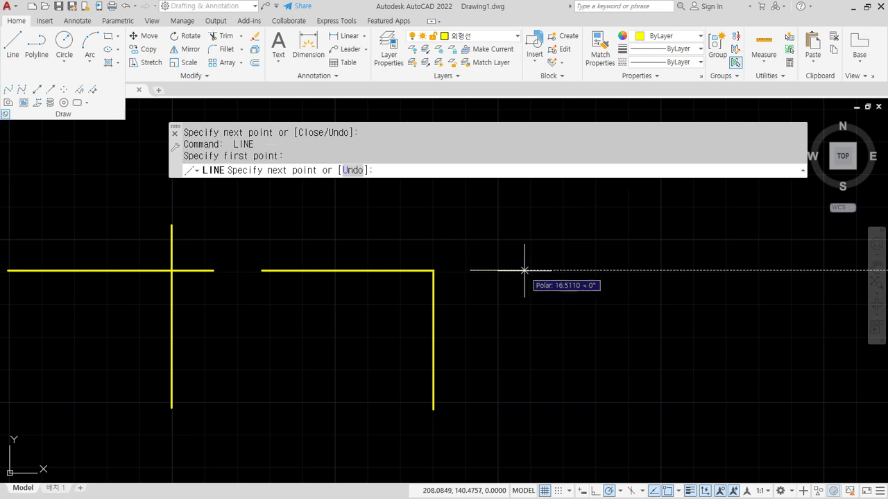
pyautogui.click(525, 271)
pyautogui.press('Return')
pyautogui.press('Return')
pyautogui.click(665, 400)
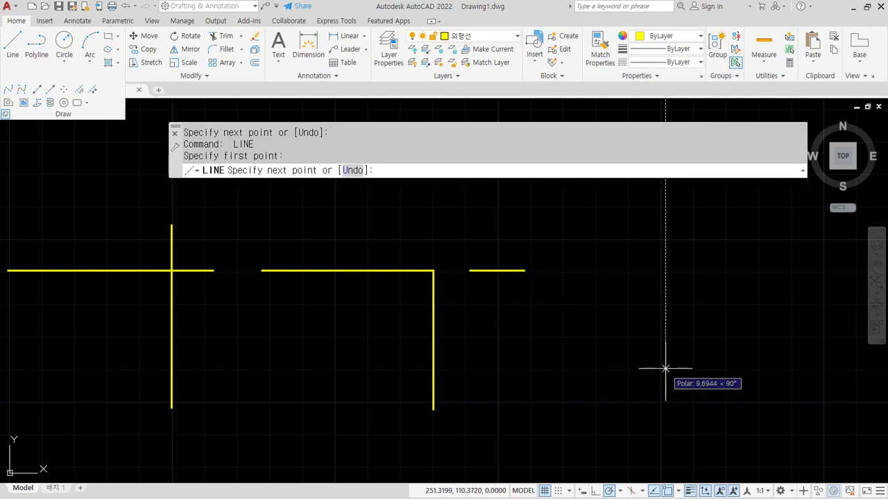
pyautogui.click(665, 368)
pyautogui.press('Return')
pyautogui.moveTo(344, 314); pyautogui.dragTo(406, 328, button='middle')
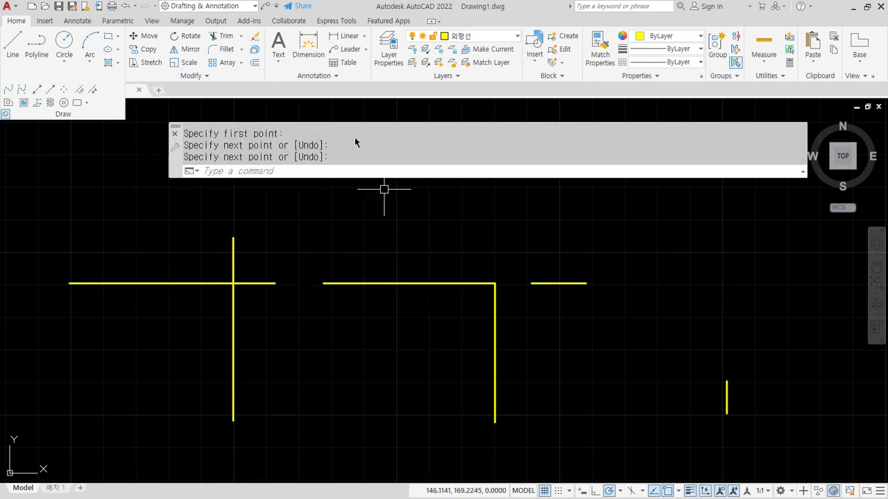
pyautogui.click(242, 50)
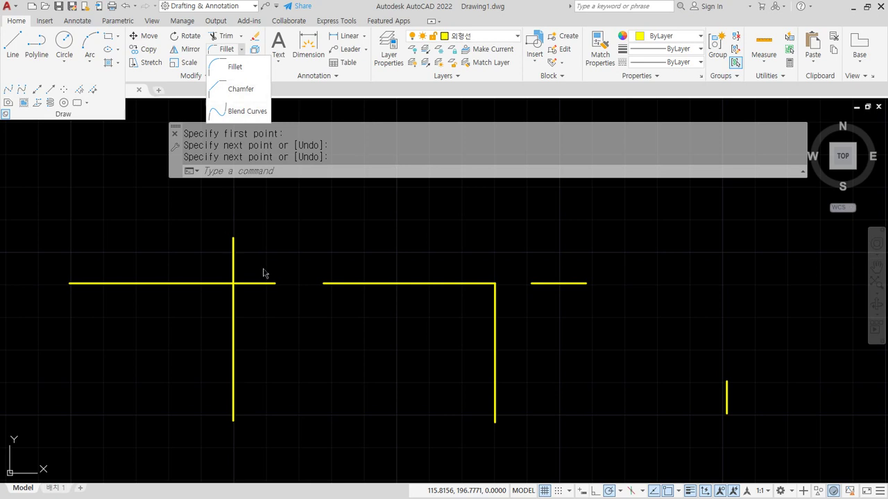
pyautogui.scroll(2, 226, 309)
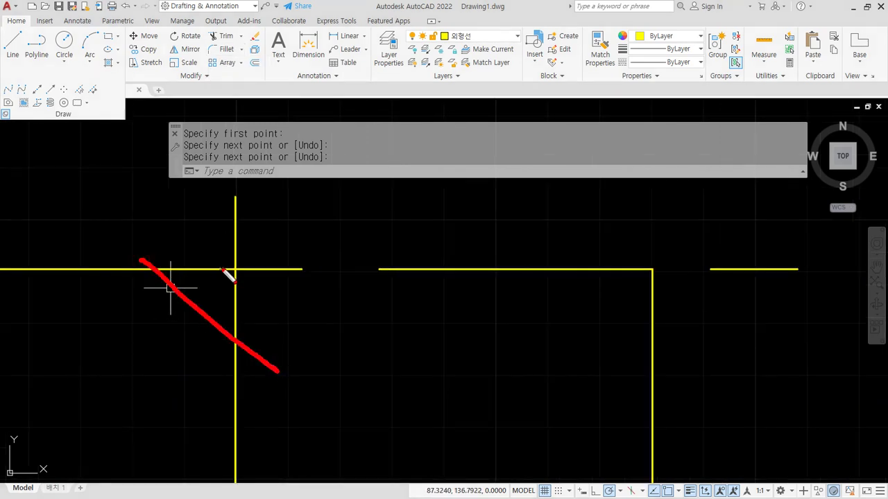
pyautogui.moveTo(192, 239); pyautogui.dragTo(161, 216)
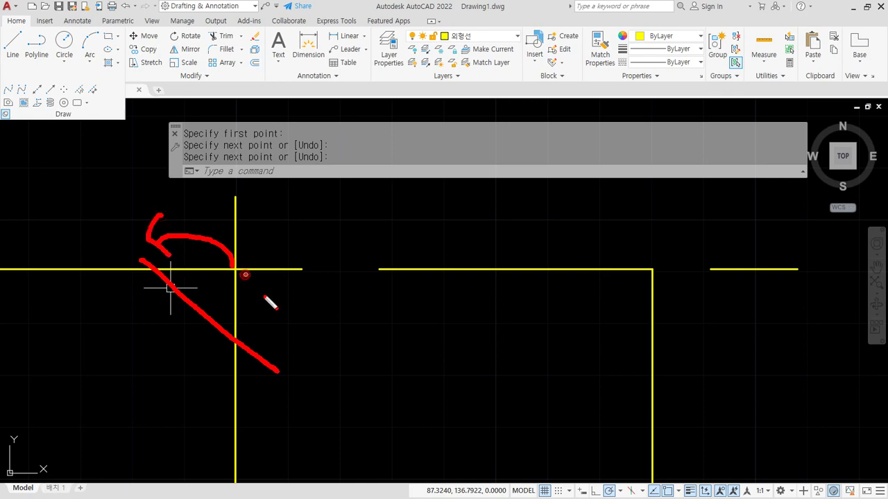
pyautogui.moveTo(245, 275); pyautogui.dragTo(254, 318)
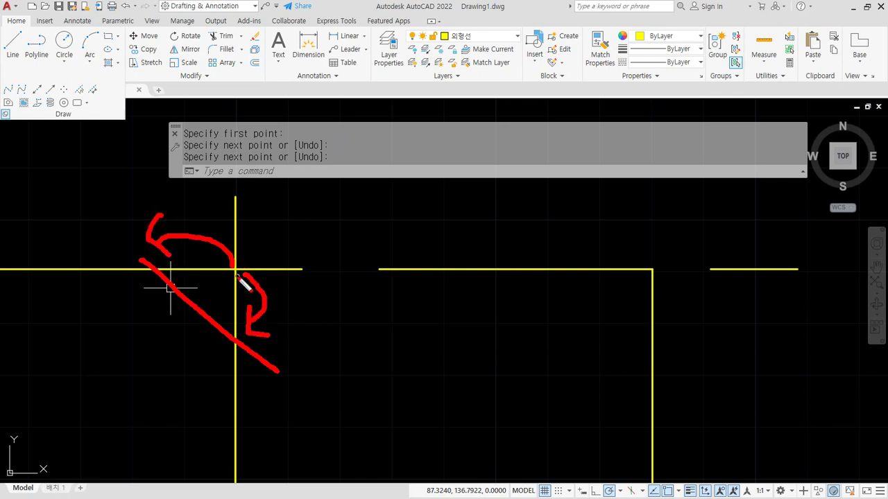
pyautogui.press('e')
pyautogui.moveTo(124, 262)
pyautogui.mouseDown()
pyautogui.moveTo(229, 377)
pyautogui.moveTo(174, 330)
pyautogui.moveTo(273, 452)
pyautogui.mouseUp()
pyautogui.press('e')
pyautogui.moveTo(232, 269); pyautogui.dragTo(169, 255)
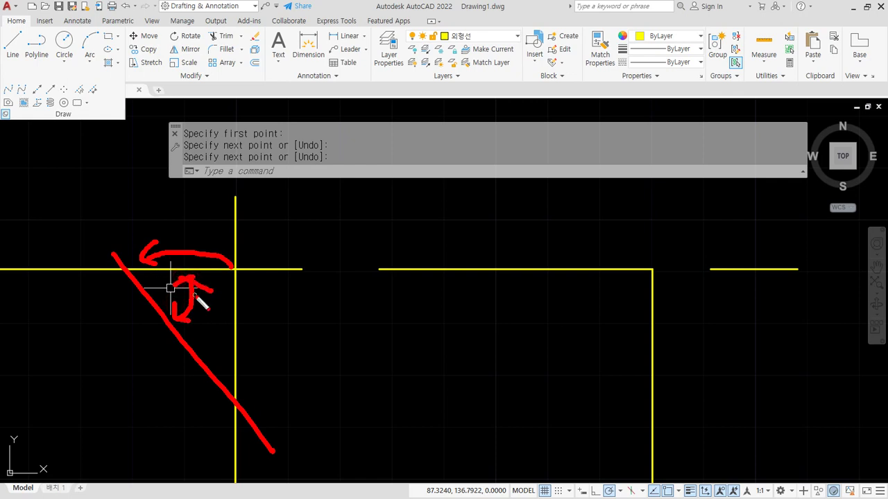
pyautogui.press('Escape')
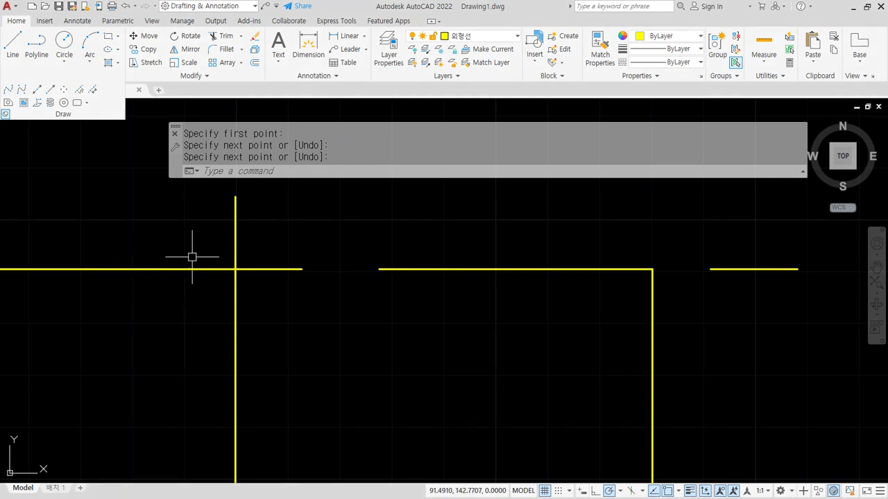
# Chamfer the crossing lines with a first distance of 10 on the horizontal line and a second distance of 20 on the vertical line
pyautogui.write('cha')
pyautogui.press('Return')
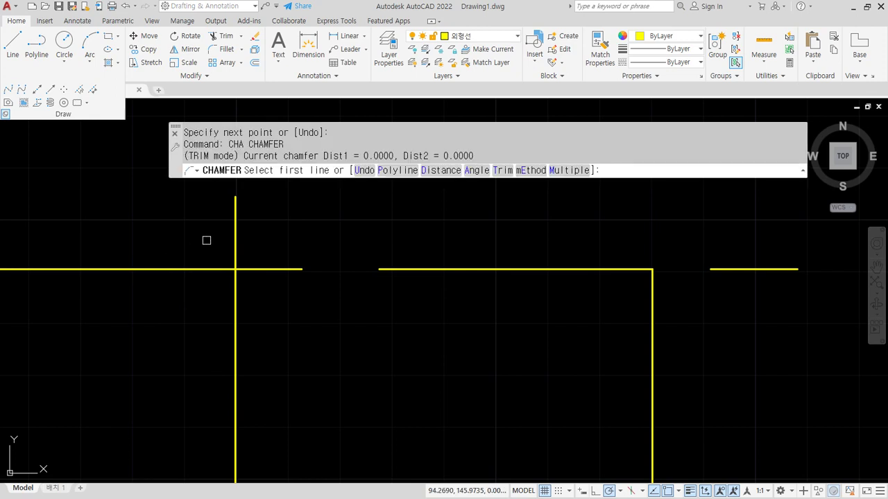
pyautogui.hotkey('ctrl', '2')
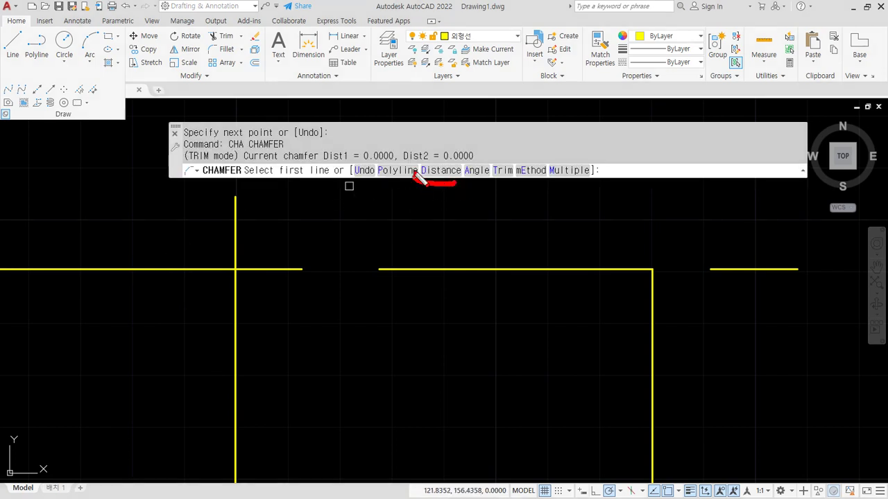
pyautogui.press('Escape')
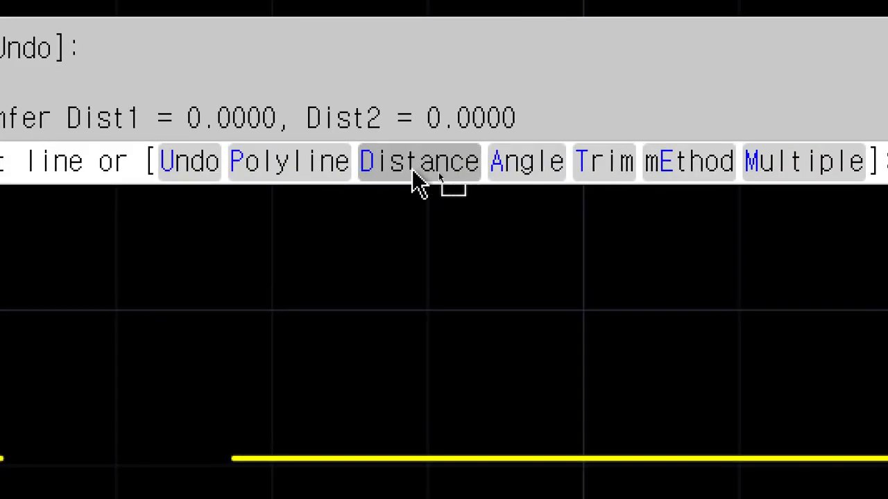
pyautogui.click(415, 175)
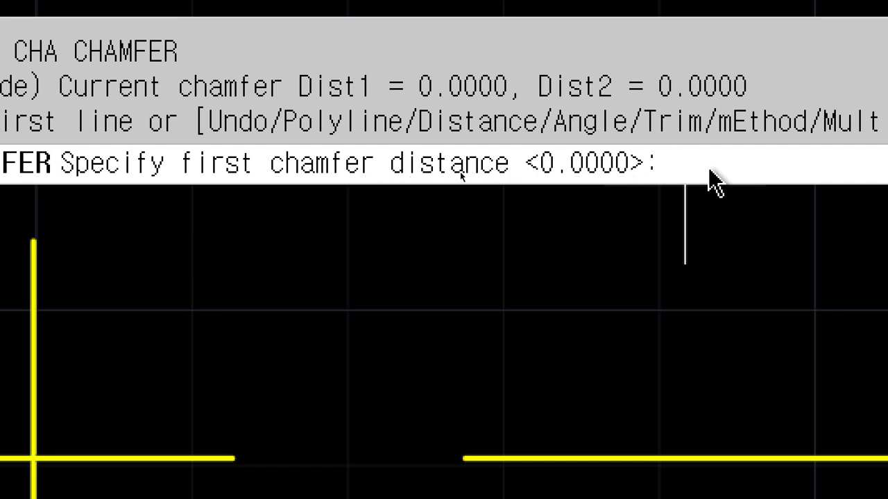
pyautogui.write('10')
pyautogui.press('Return')
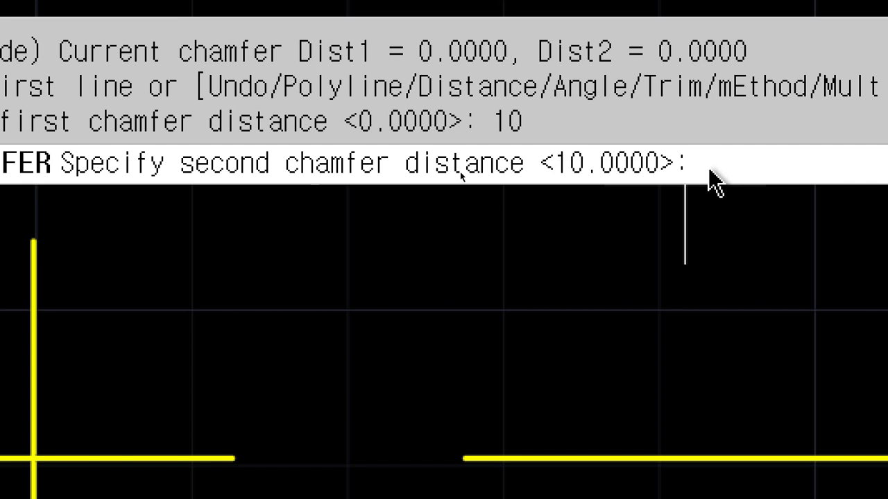
pyautogui.write('0')
pyautogui.press('Return')
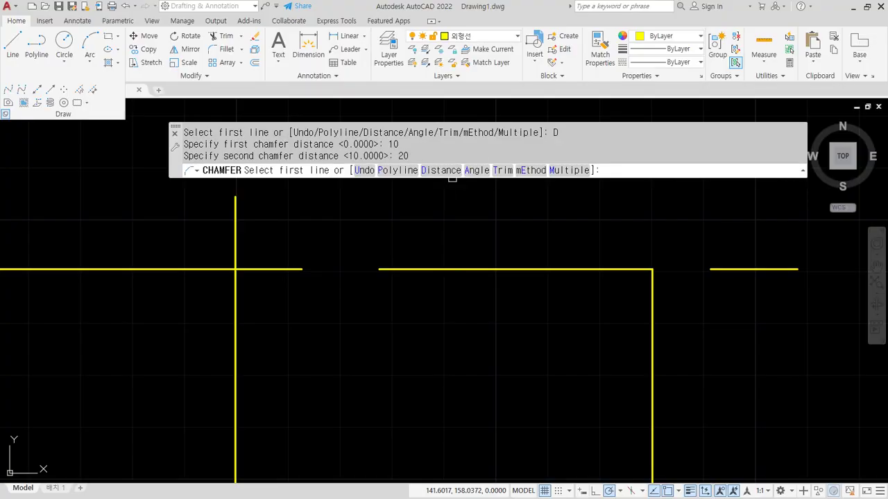
pyautogui.click(216, 270)
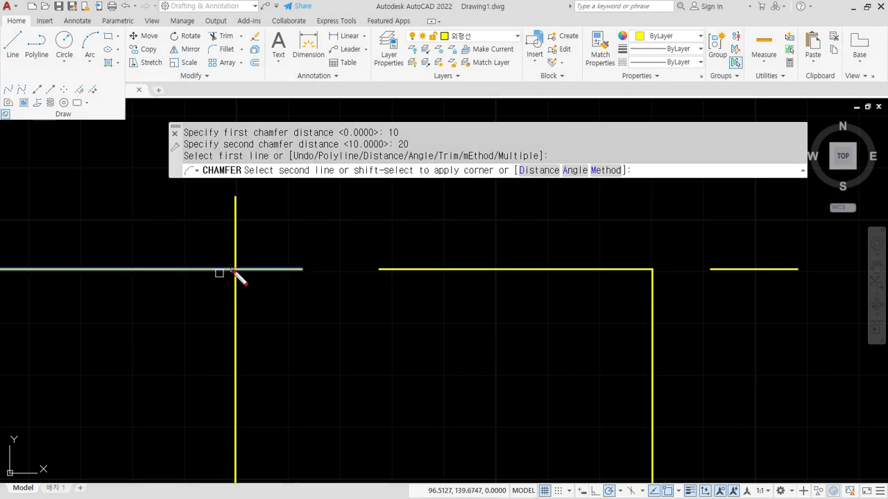
pyautogui.moveTo(235, 270)
pyautogui.mouseDown()
pyautogui.moveTo(204, 251)
pyautogui.moveTo(172, 267)
pyautogui.mouseUp()
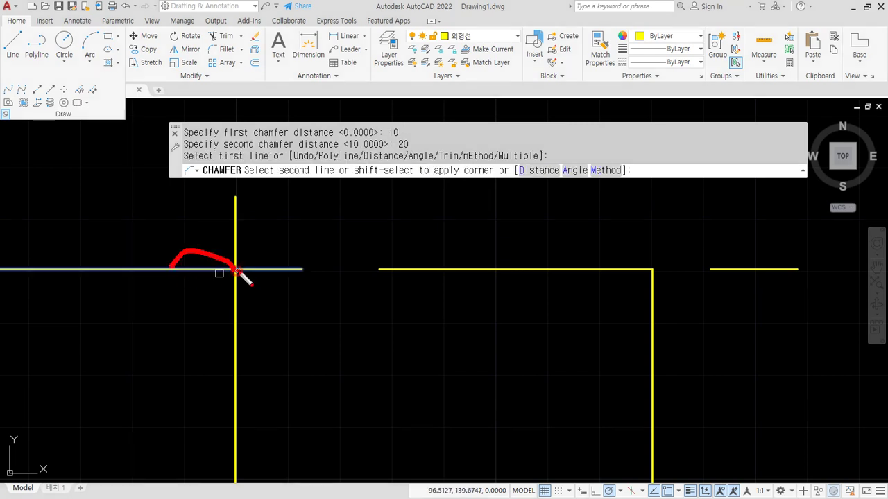
pyautogui.moveTo(237, 270)
pyautogui.mouseDown()
pyautogui.moveTo(253, 361)
pyautogui.moveTo(240, 367)
pyautogui.mouseUp()
pyautogui.click(236, 345)
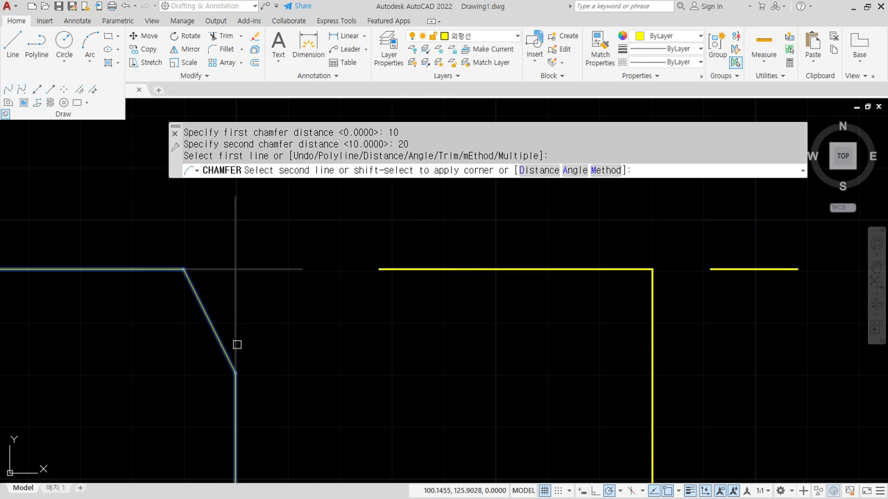
pyautogui.click(236, 344)
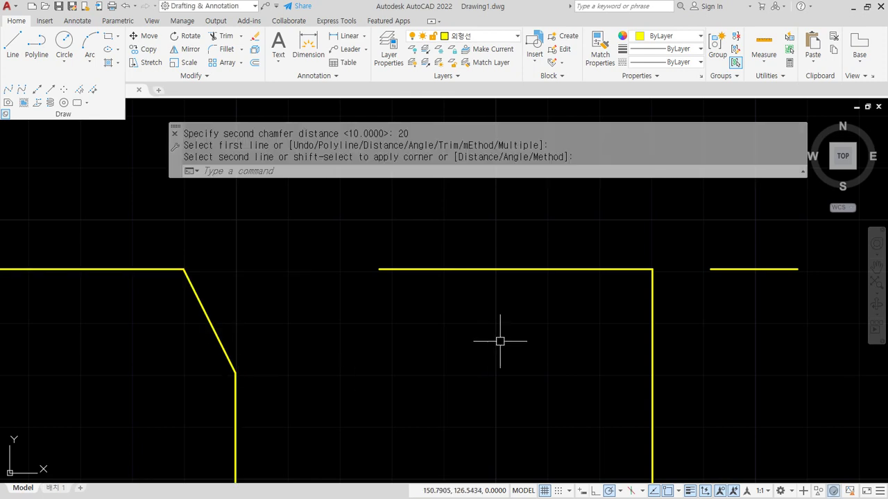
pyautogui.moveTo(264, 354)
pyautogui.mouseDown()
pyautogui.moveTo(213, 301)
pyautogui.moveTo(250, 187)
pyautogui.moveTo(336, 303)
pyautogui.moveTo(258, 350)
pyautogui.mouseUp()
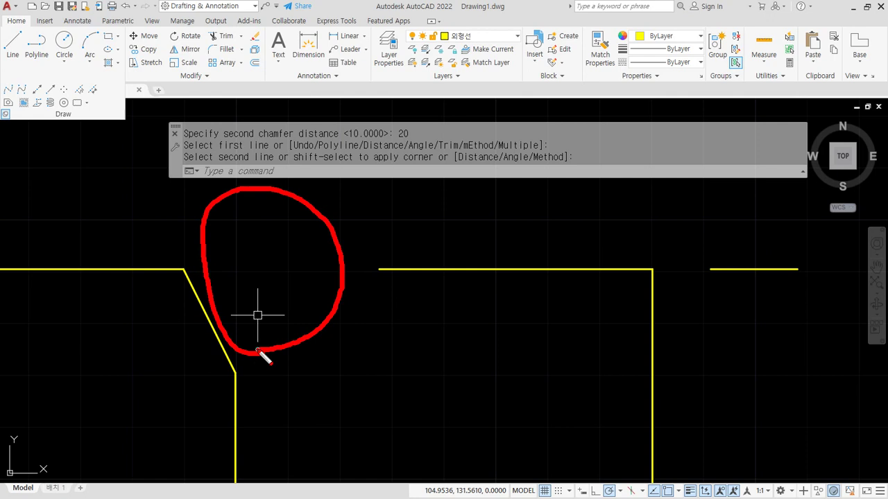
pyautogui.press('Escape')
# Chamfer the square corner with the same distances, applying 10 to the vertical line and 20 to the horizontal line
pyautogui.moveTo(579, 341); pyautogui.dragTo(374, 333, button='middle')
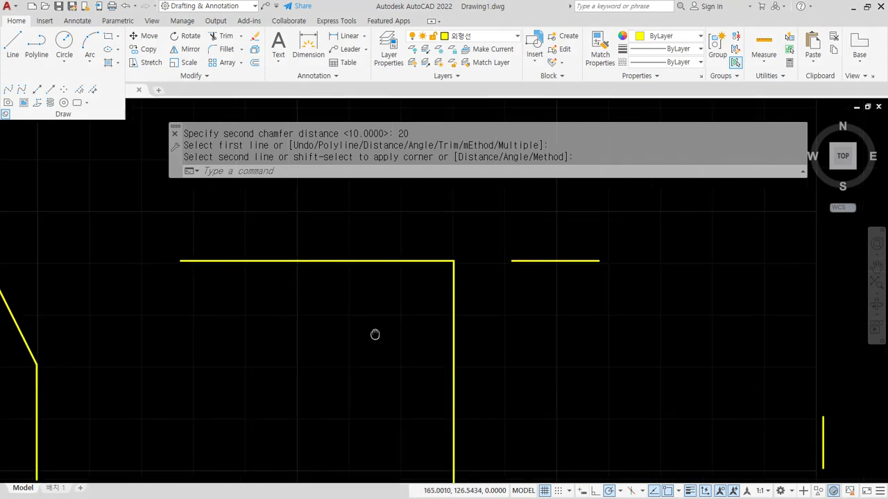
pyautogui.press('Return')
pyautogui.click(448, 326)
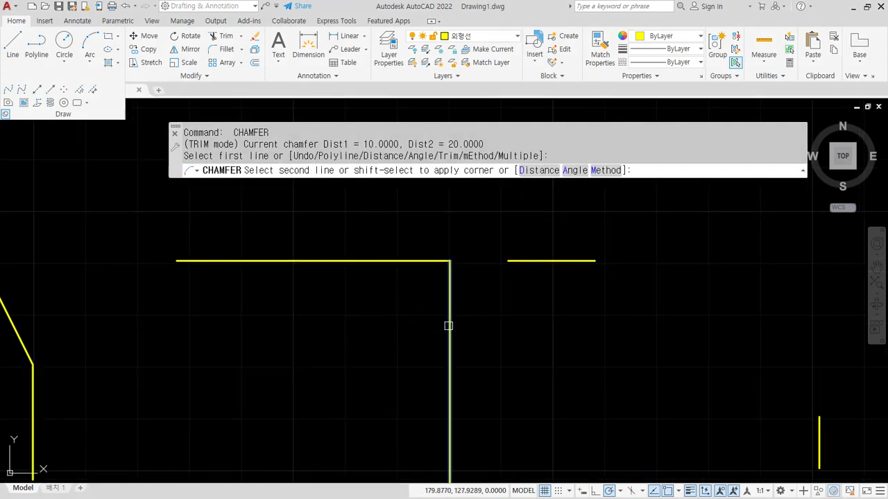
pyautogui.click(316, 263)
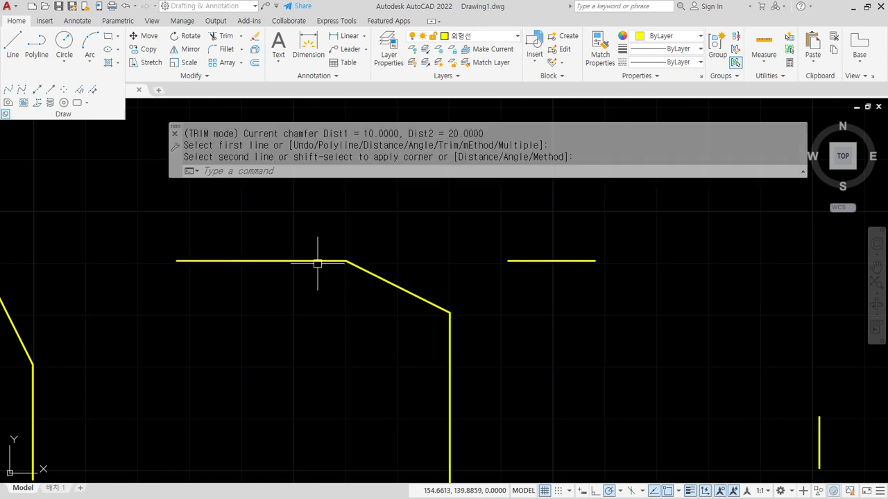
pyautogui.moveTo(451, 310)
pyautogui.mouseDown()
pyautogui.moveTo(446, 262)
pyautogui.moveTo(437, 272)
pyautogui.moveTo(363, 254)
pyautogui.mouseUp()
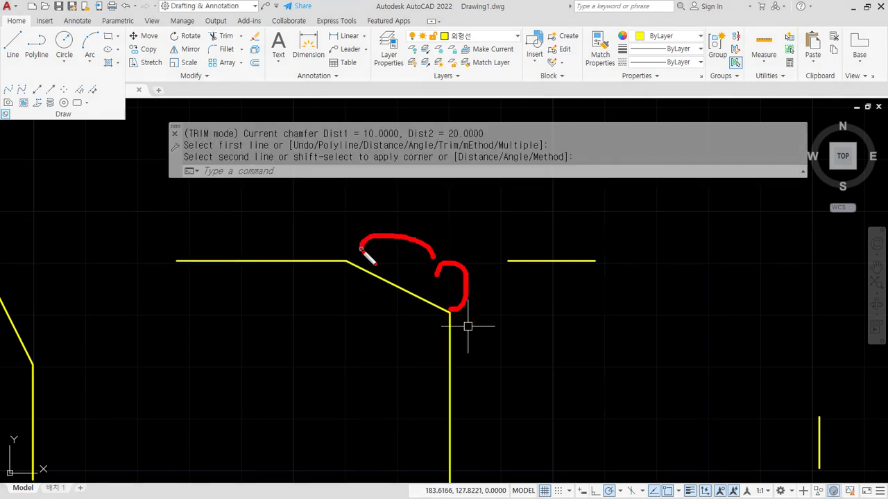
pyautogui.press('Escape')
# Try a 10 by 20 chamfer between the two separate lines, taking the horizontal line first, and undo it
pyautogui.moveTo(586, 305); pyautogui.dragTo(271, 299, button='middle')
pyautogui.press('Return')
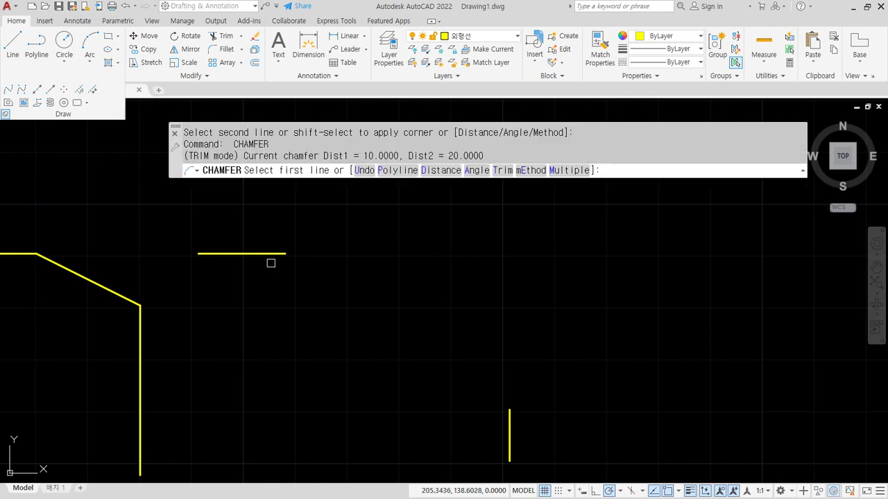
pyautogui.click(273, 254)
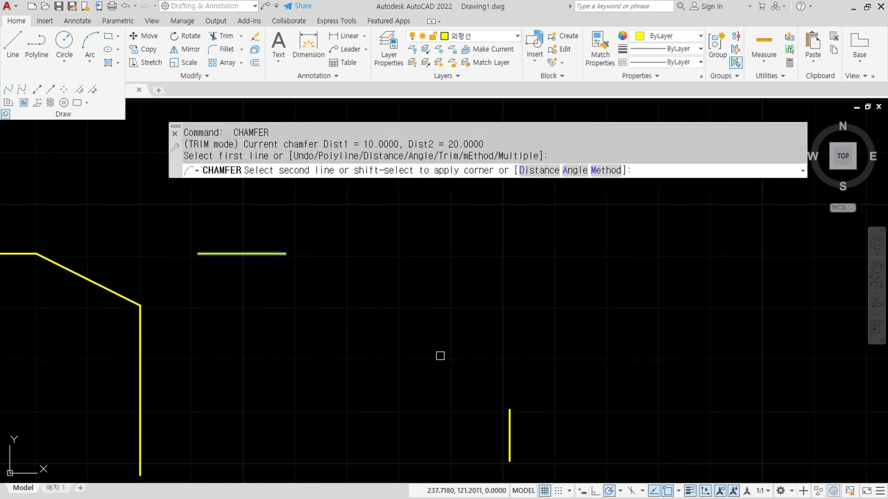
pyautogui.click(510, 415)
pyautogui.hotkey('ctrl', 'alt', 'd')
pyautogui.moveTo(512, 246)
pyautogui.mouseDown()
pyautogui.moveTo(440, 253)
pyautogui.moveTo(520, 322)
pyautogui.moveTo(508, 329)
pyautogui.mouseUp()
pyautogui.press('Escape')
pyautogui.hotkey('ctrl', 'z')
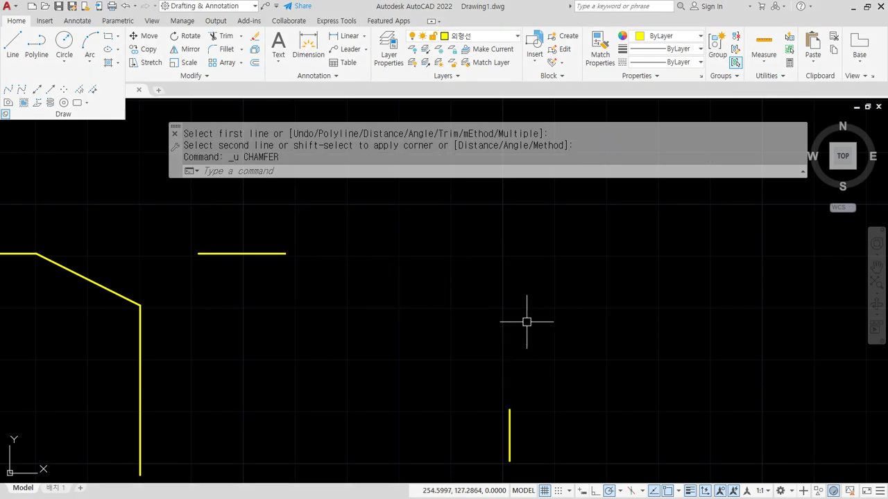
# Chamfer the two separate lines again with distance 10 on the horizontal line and 20 on the vertical line
pyautogui.write('cha')
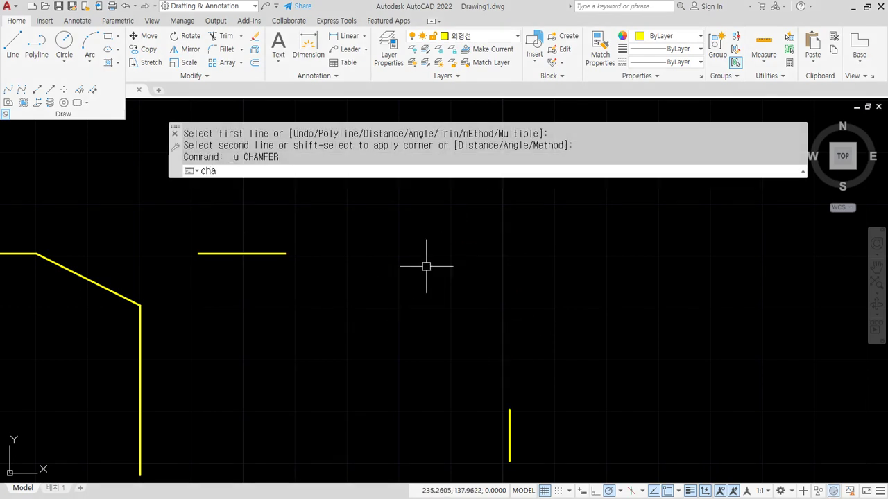
pyautogui.press('Return')
pyautogui.click(279, 254)
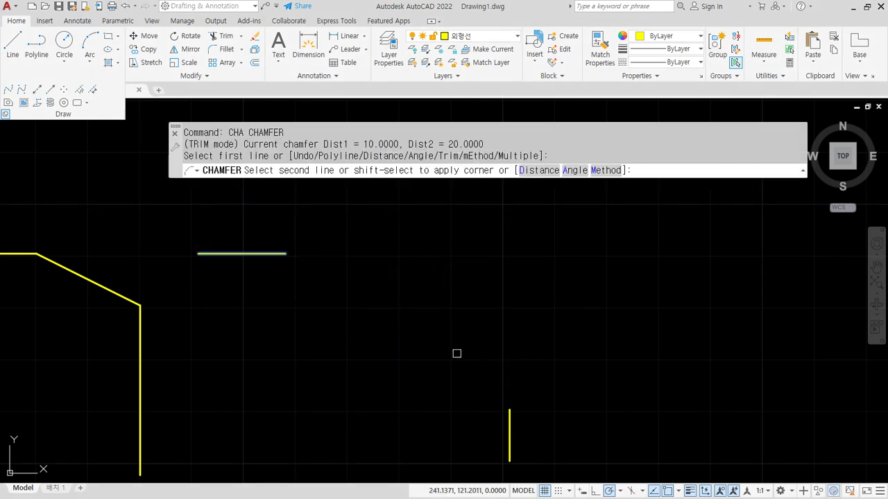
pyautogui.click(509, 416)
pyautogui.scroll(-2, 340, 353)
pyautogui.moveTo(340, 353); pyautogui.dragTo(469, 320, button='middle')
# Undo all three chamfers to restore the crossing lines, the square corner and the separate lines
pyautogui.hotkey('ctrl', 'z')
pyautogui.hotkey('ctrl', 'z')
pyautogui.hotkey('ctrl', 'z')
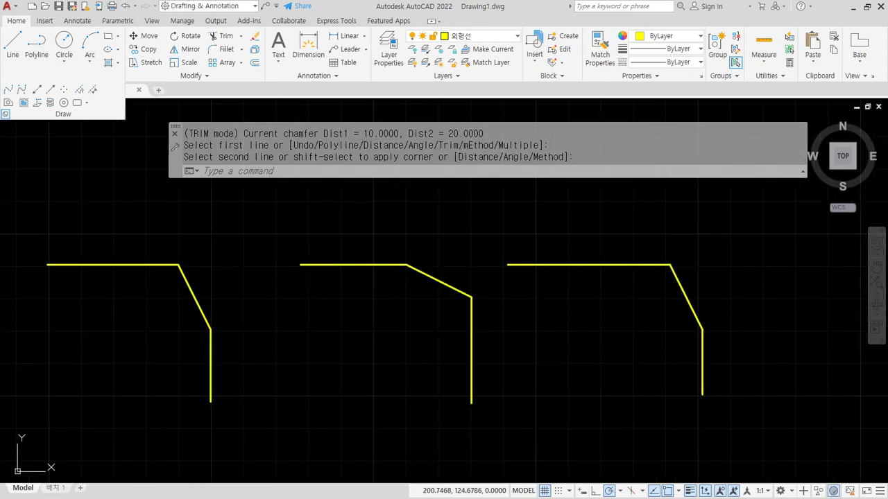
# Try an angle-based chamfer on the crossing lines with length 10 and angle 45 degrees, measured from the horizontal line
pyautogui.write('cha')
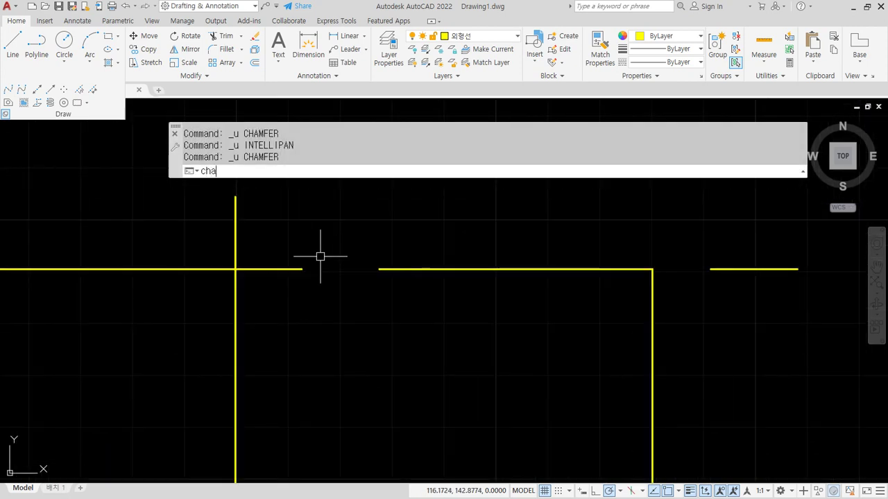
pyautogui.press('Return')
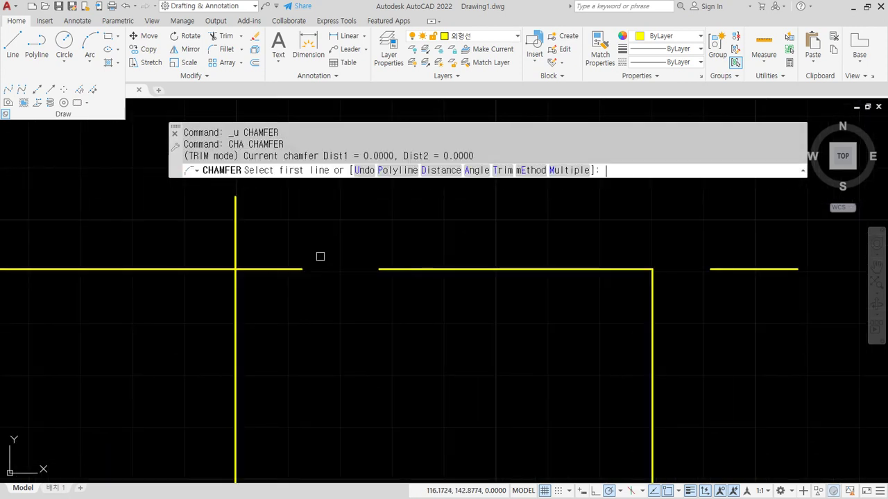
pyautogui.click(478, 171)
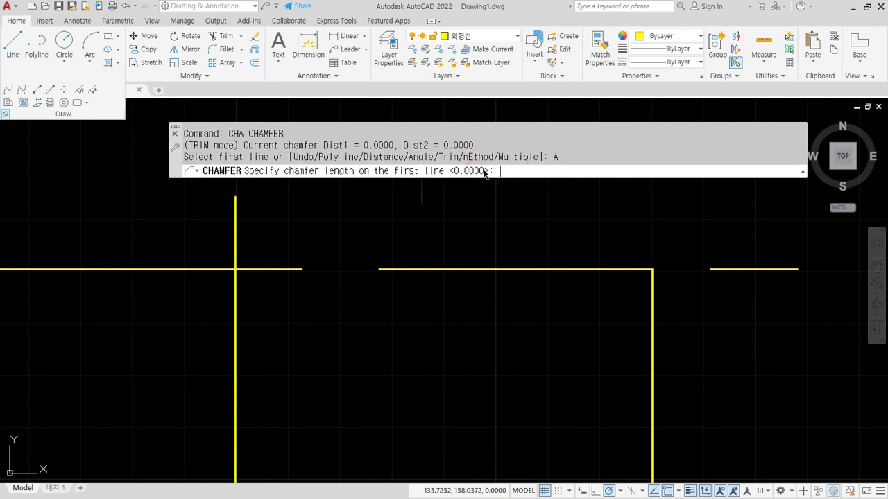
pyautogui.write('10')
pyautogui.press('Return')
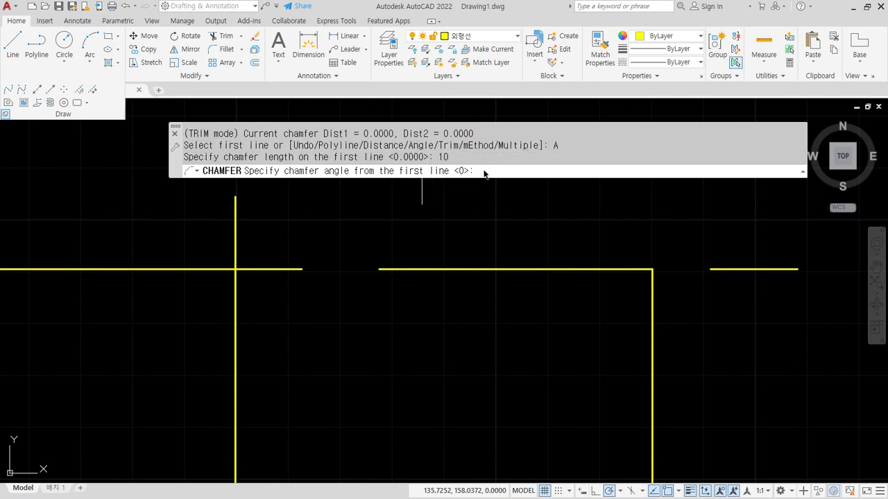
pyautogui.write('45')
pyautogui.press('Return')
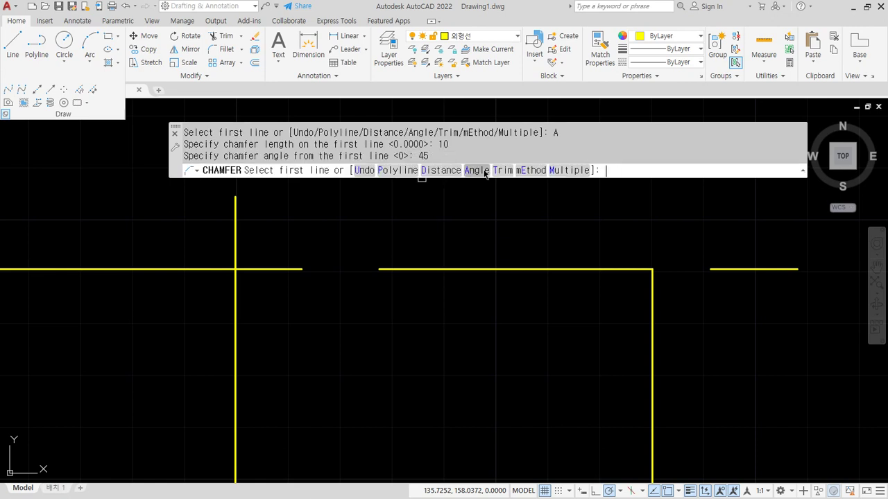
pyautogui.click(206, 268)
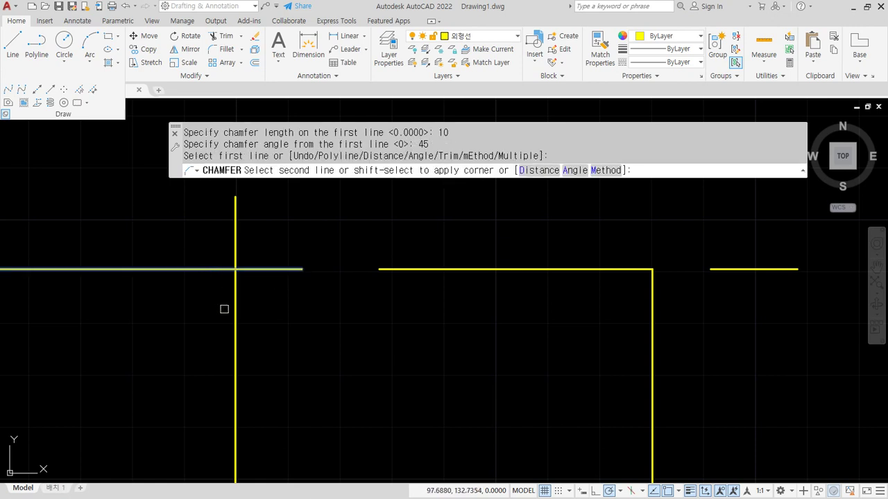
pyautogui.click(238, 343)
pyautogui.scroll(4, 238, 342)
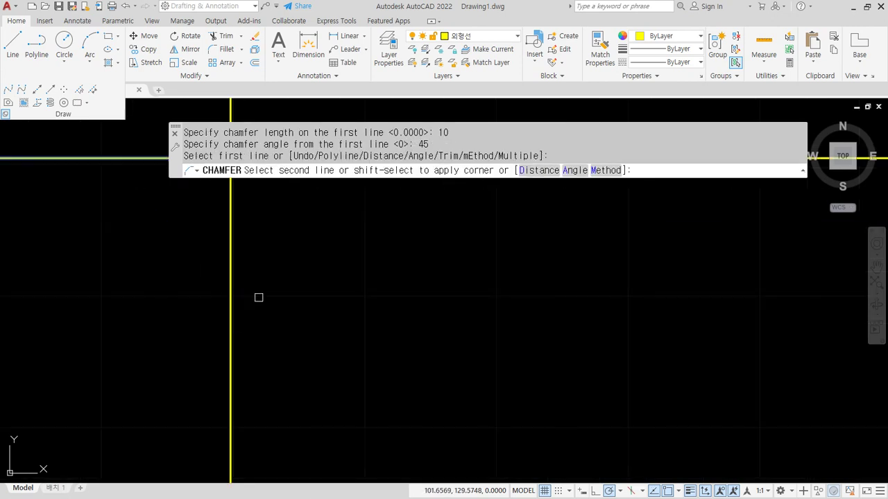
pyautogui.moveTo(258, 296); pyautogui.dragTo(342, 424, button='middle')
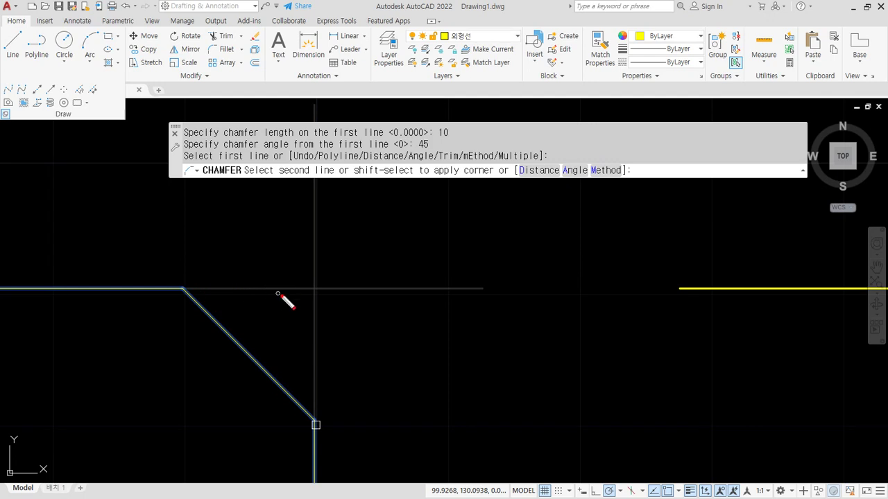
pyautogui.moveTo(277, 293); pyautogui.dragTo(198, 284)
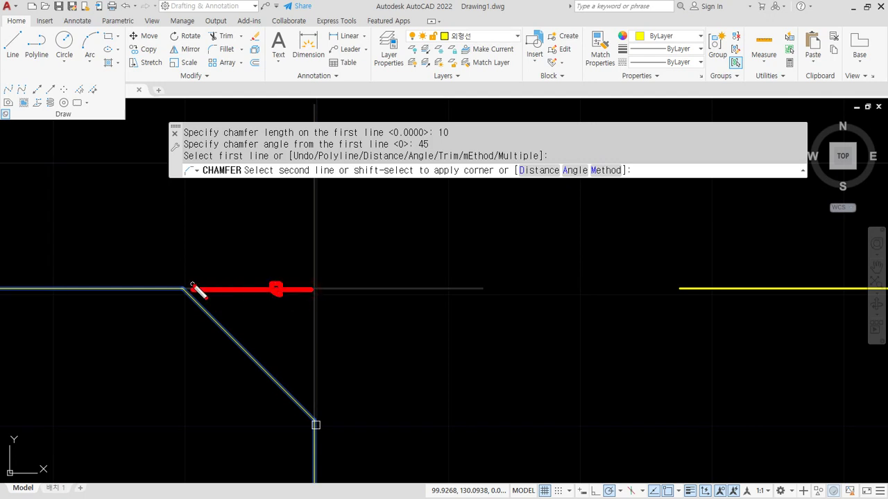
pyautogui.moveTo(253, 301)
pyautogui.mouseDown()
pyautogui.moveTo(236, 318)
pyautogui.moveTo(240, 337)
pyautogui.mouseUp()
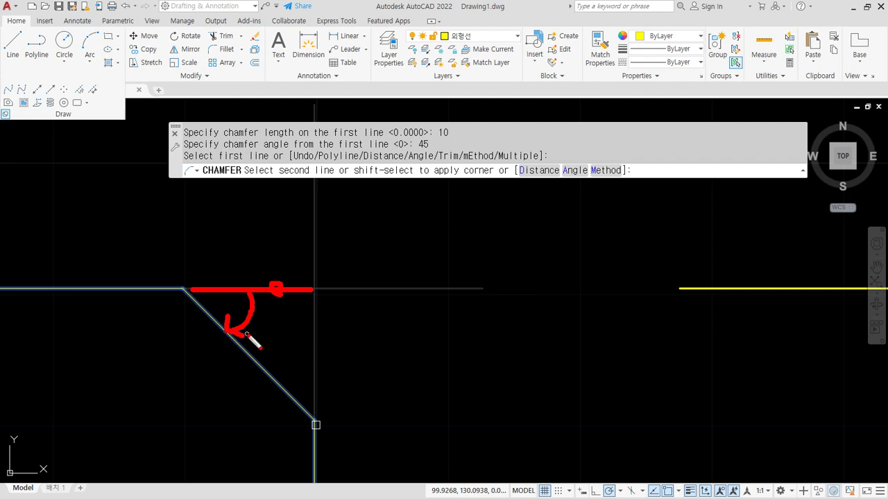
pyautogui.press('Escape')
pyautogui.press('Escape')
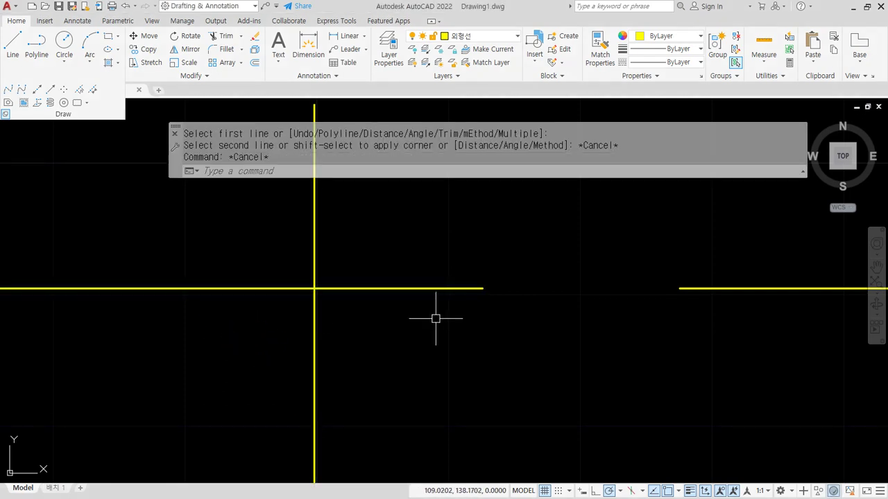
# Chamfer the crossing lines with length 10 and angle 60 degrees, measured from the horizontal line, selecting its left part and the vertical line's lower part
pyautogui.write('cha')
pyautogui.press('Return')
pyautogui.write('a')
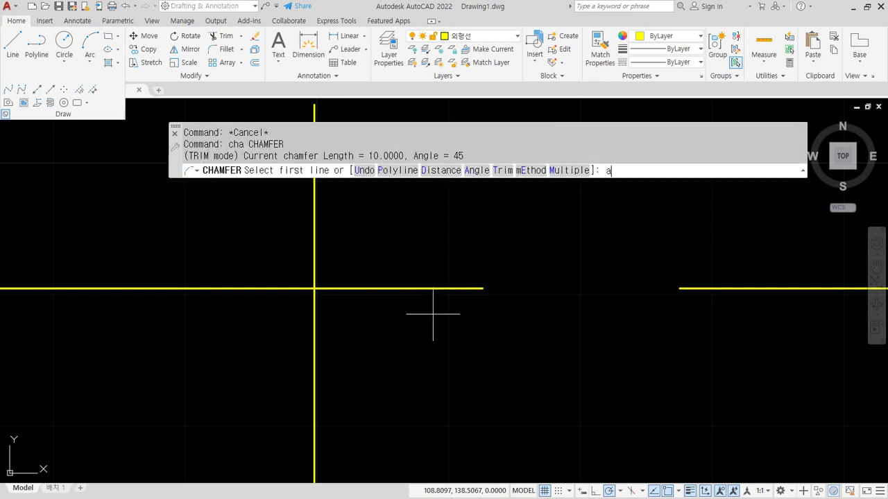
pyautogui.press('Return')
pyautogui.write('10')
pyautogui.press('Return')
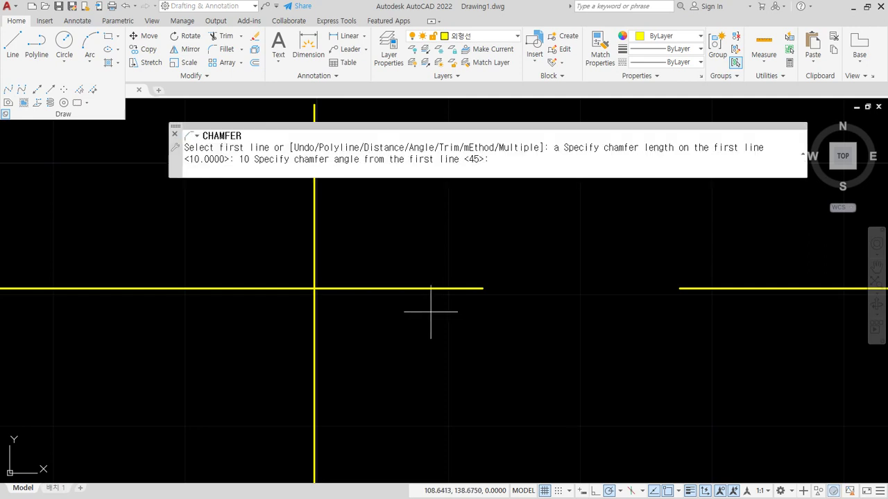
pyautogui.write('60')
pyautogui.press('Return')
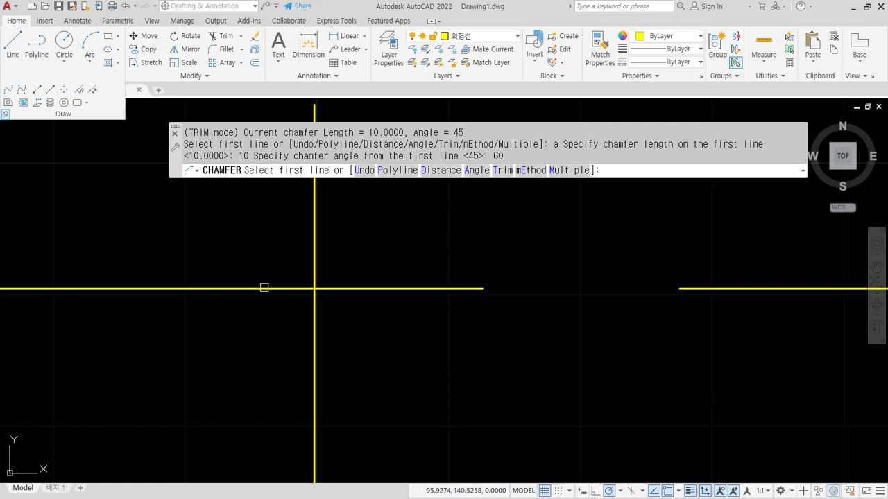
pyautogui.click(267, 288)
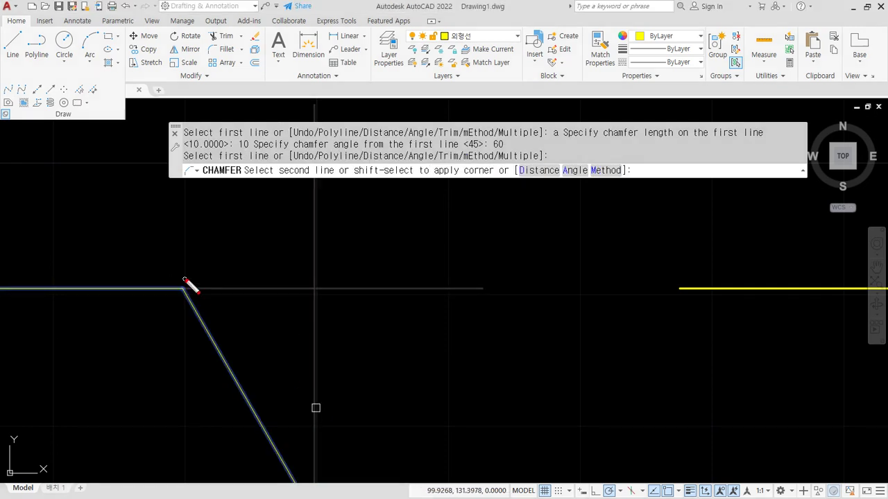
pyautogui.moveTo(182, 289); pyautogui.dragTo(306, 286)
pyautogui.moveTo(247, 292)
pyautogui.mouseDown()
pyautogui.moveTo(236, 354)
pyautogui.moveTo(251, 355)
pyautogui.mouseUp()
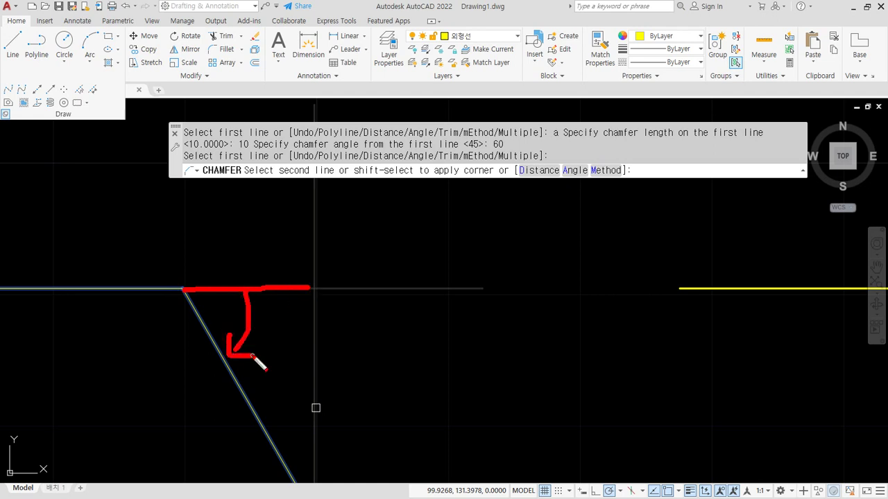
pyautogui.press('Escape')
pyautogui.click(315, 398)
# Chamfer the square corner with the same length and angle settings, taking the vertical line first and the horizontal line second
pyautogui.scroll(-5, 340, 381)
pyautogui.moveTo(656, 374); pyautogui.dragTo(425, 340, button='middle')
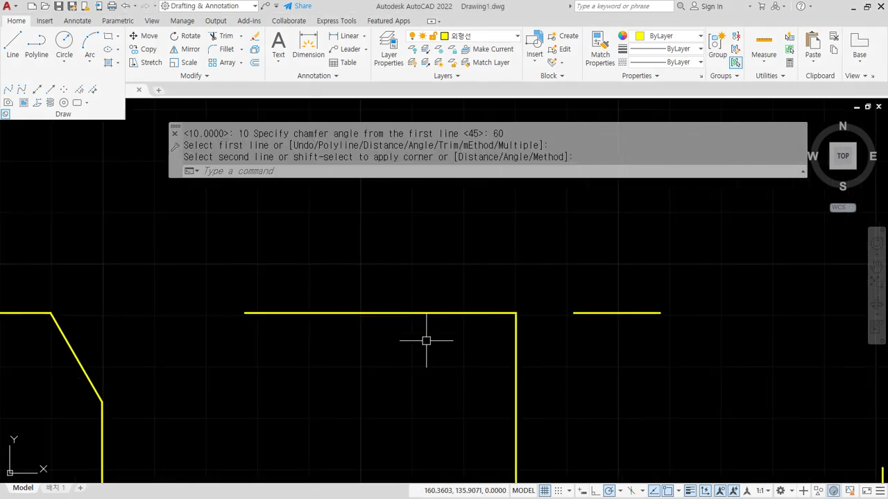
pyautogui.press('Return')
pyautogui.click(514, 370)
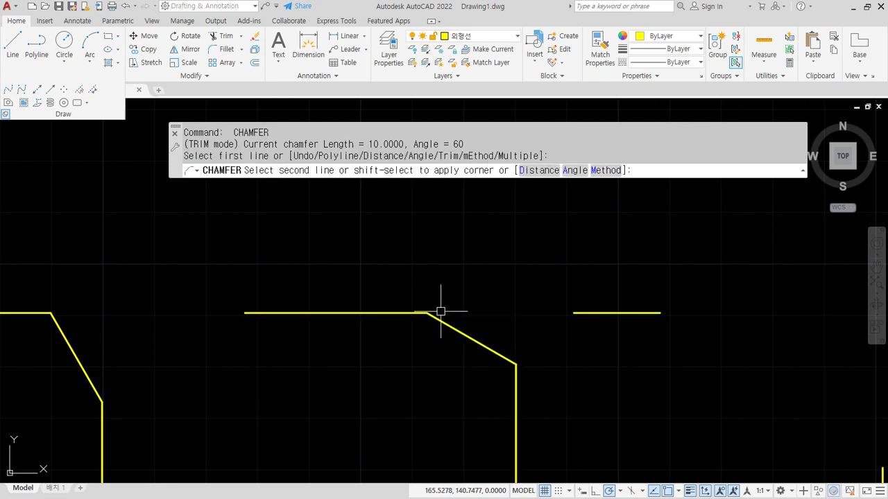
pyautogui.click(439, 312)
# Chamfer the two separate lines with the same length and angle settings, taking the short horizontal line first
pyautogui.moveTo(633, 366); pyautogui.dragTo(291, 293, button='middle')
pyautogui.press('Return')
pyautogui.click(297, 262)
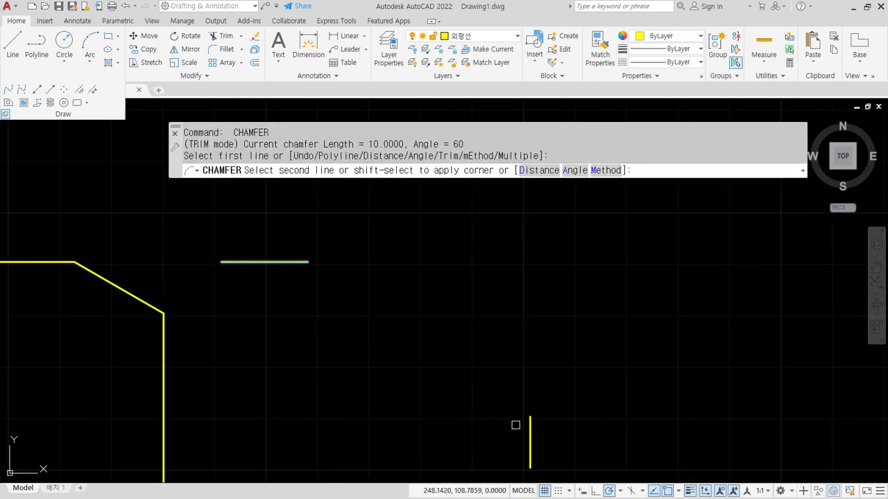
pyautogui.click(527, 427)
# Set the rectangle fillet radius to 0 and draw a roughly square rectangle with sharp corners in the empty drawing area
pyautogui.write('z')
pyautogui.press('Return')
pyautogui.write('a')
pyautogui.press('Return')
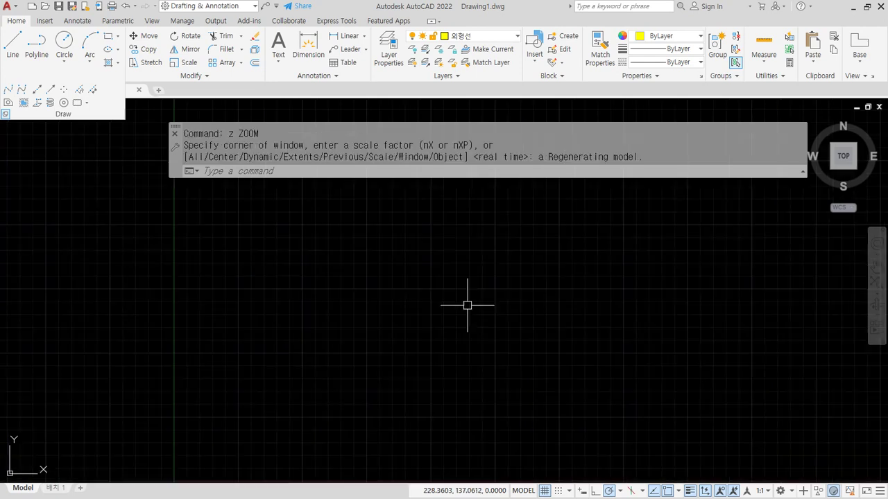
pyautogui.write('rec')
pyautogui.press('Return')
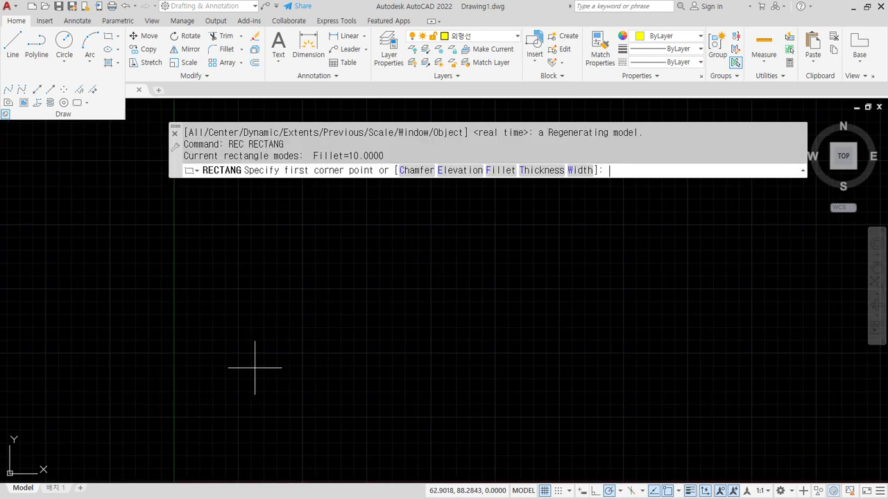
pyautogui.click(501, 171)
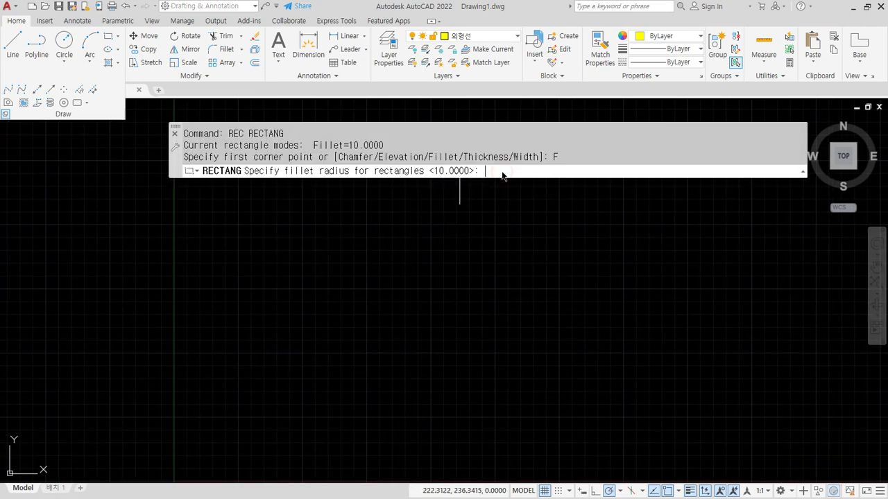
pyautogui.write('0')
pyautogui.press('Return')
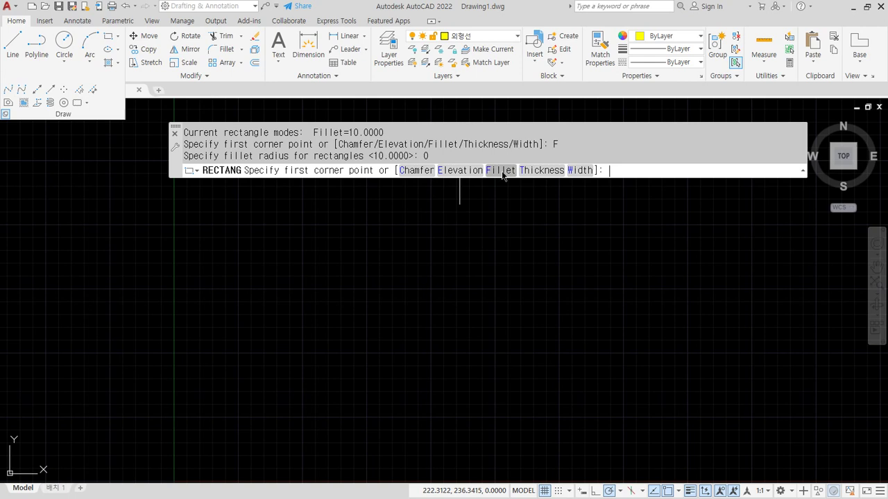
pyautogui.click(239, 417)
pyautogui.click(365, 291)
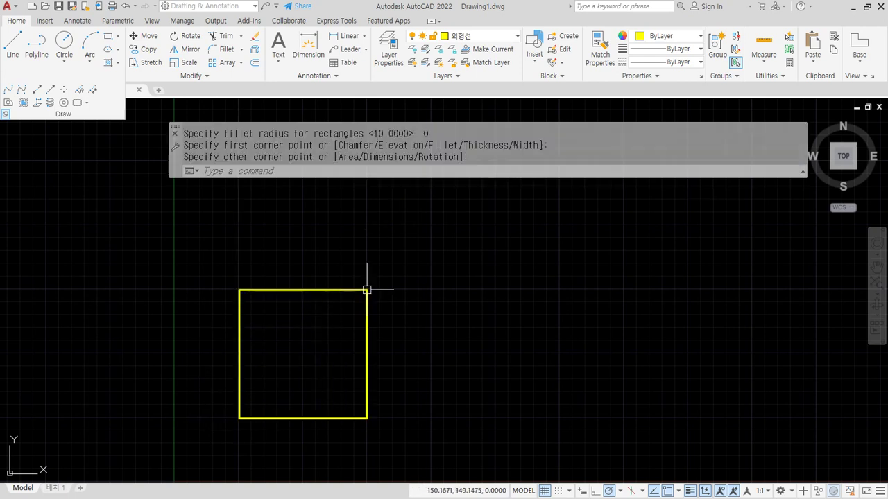
# Chamfer all four corners of the rectangle at once with the Polyline option, using the current length and angle settings
pyautogui.scroll(2, 247, 331)
pyautogui.write('cha')
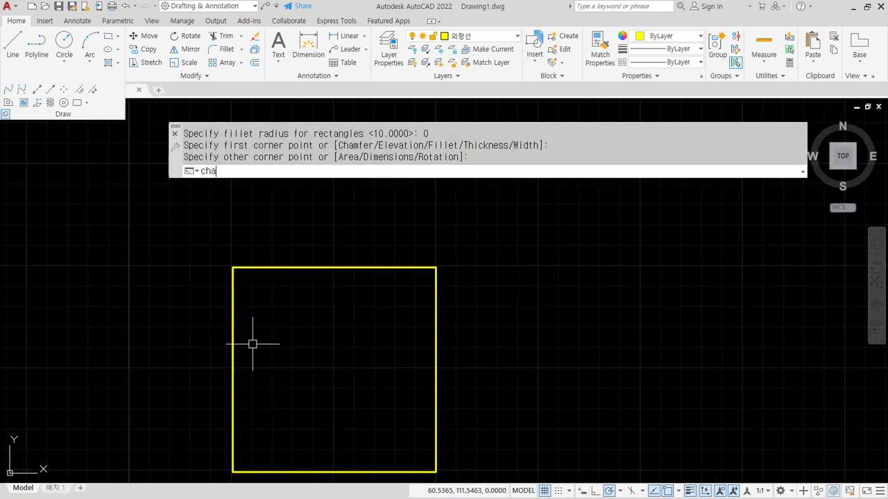
pyautogui.press('Return')
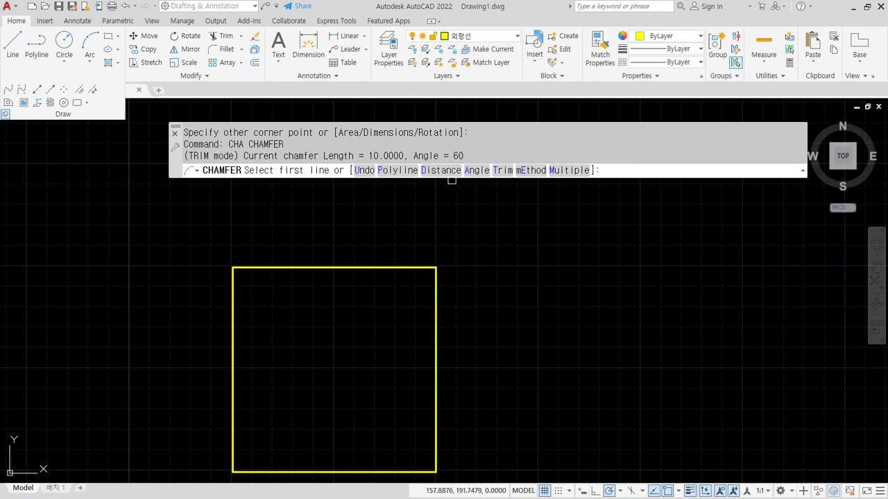
pyautogui.click(403, 171)
pyautogui.click(328, 268)
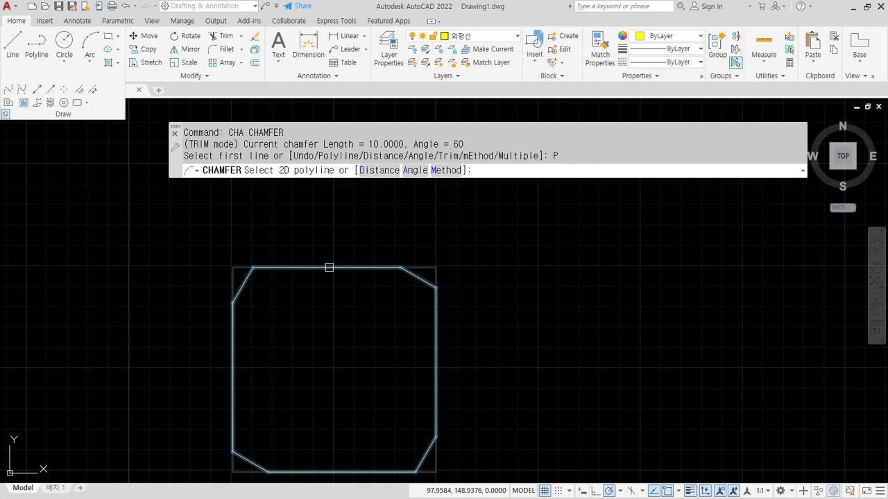
pyautogui.click(328, 268)
# Draw a second rectangle of similar size beside the chamfered one, with both rectangle chamfer distances set to 10
pyautogui.moveTo(355, 360); pyautogui.dragTo(328, 328, button='middle')
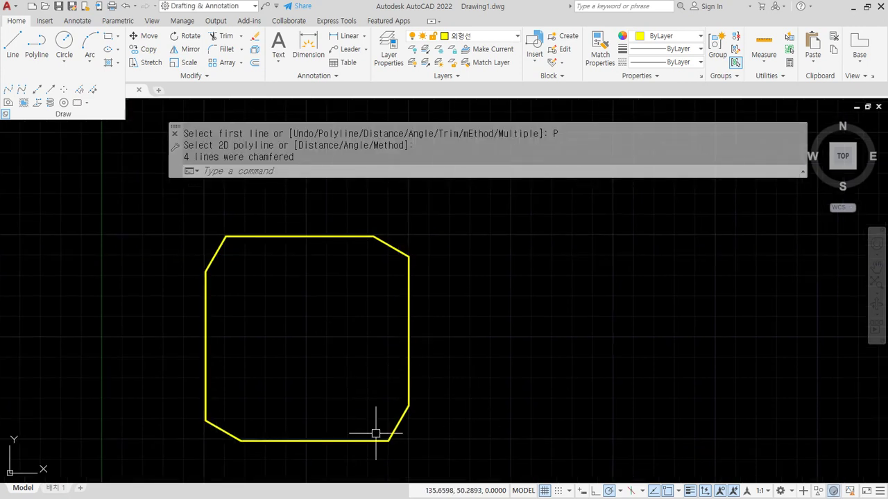
pyautogui.moveTo(406, 297); pyautogui.dragTo(371, 297, button='middle')
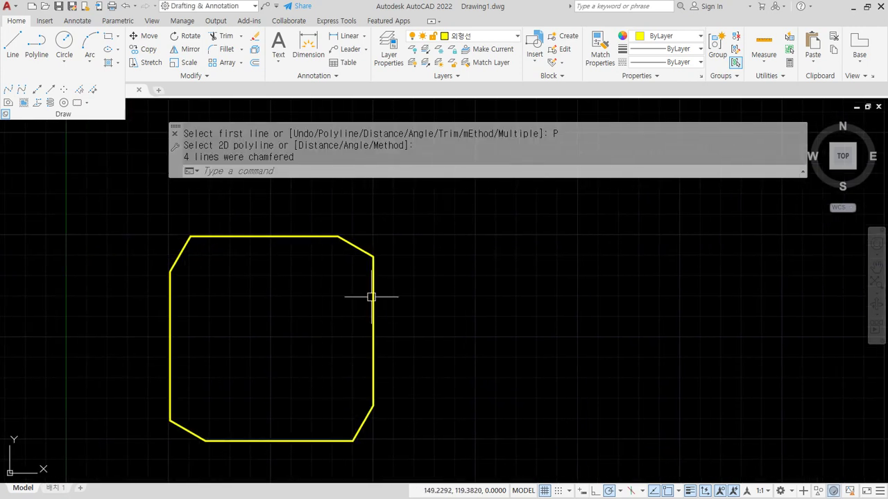
pyautogui.write('rec')
pyautogui.press('Return')
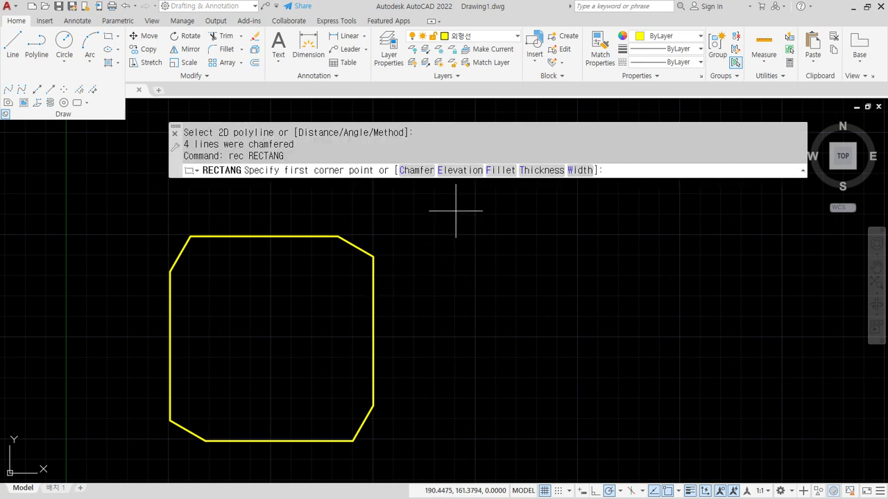
pyautogui.click(420, 171)
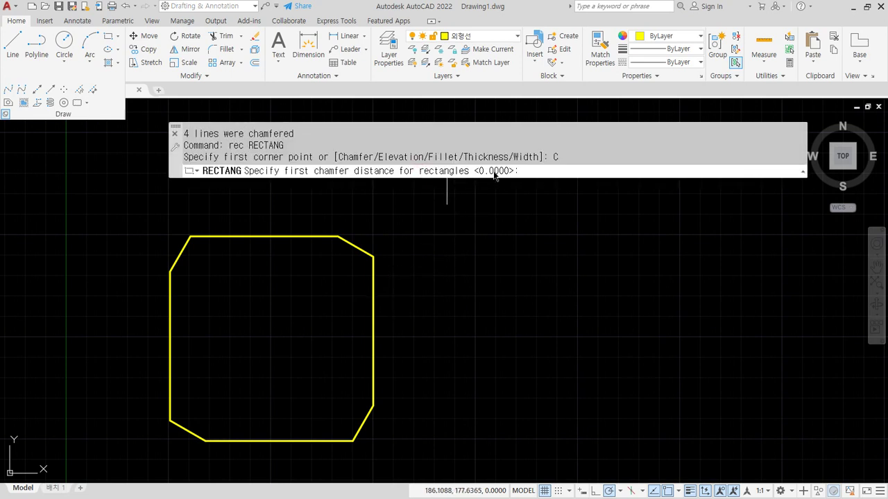
pyautogui.write('10')
pyautogui.press('Return')
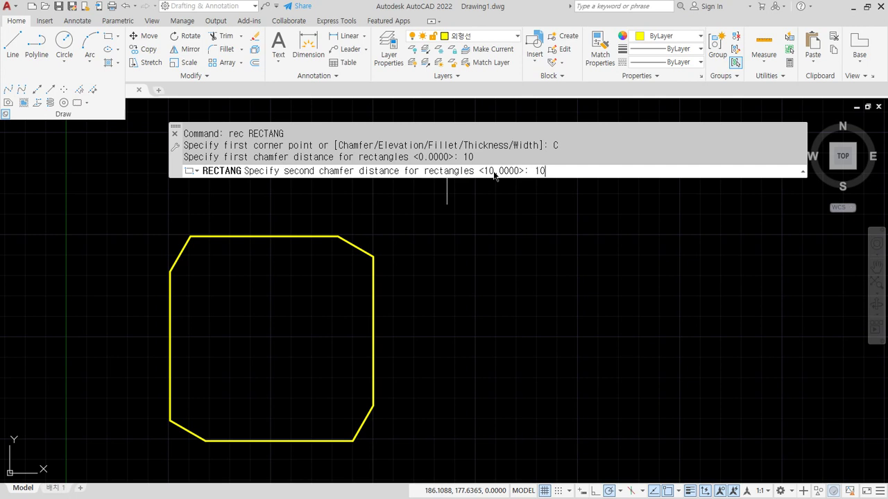
pyautogui.write('10')
pyautogui.press('Return')
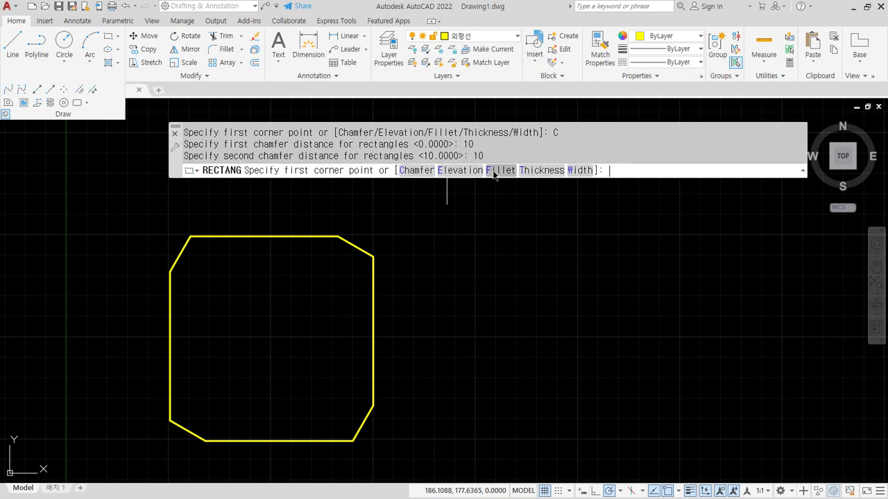
pyautogui.click(476, 438)
pyautogui.click(675, 237)
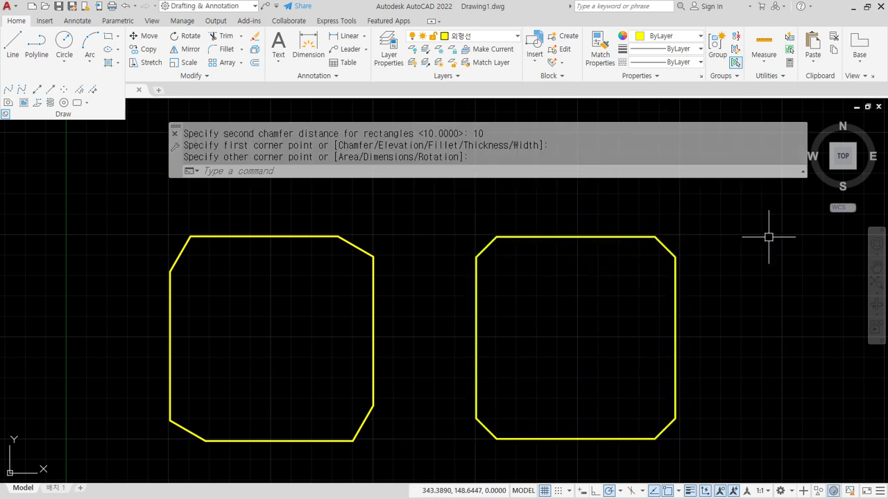
# Draw a circle with radius 50 above and to the right of the origin
pyautogui.write('z')
pyautogui.press('Return')
pyautogui.write('a')
pyautogui.press('Return')
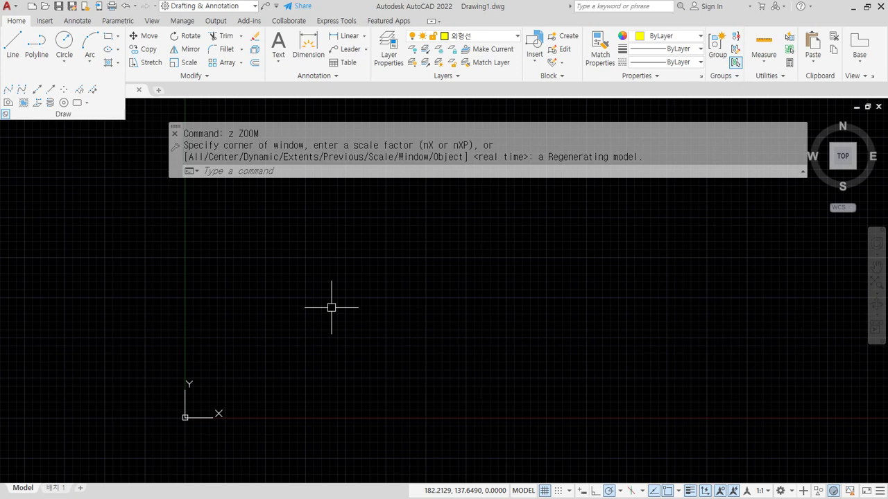
pyautogui.write('c')
pyautogui.press('Return')
pyautogui.click(266, 299)
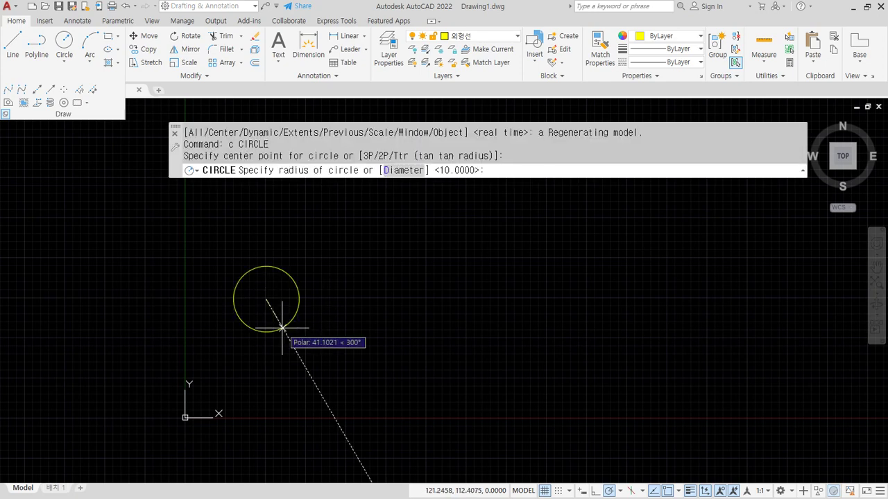
pyautogui.write('50')
pyautogui.press('Return')
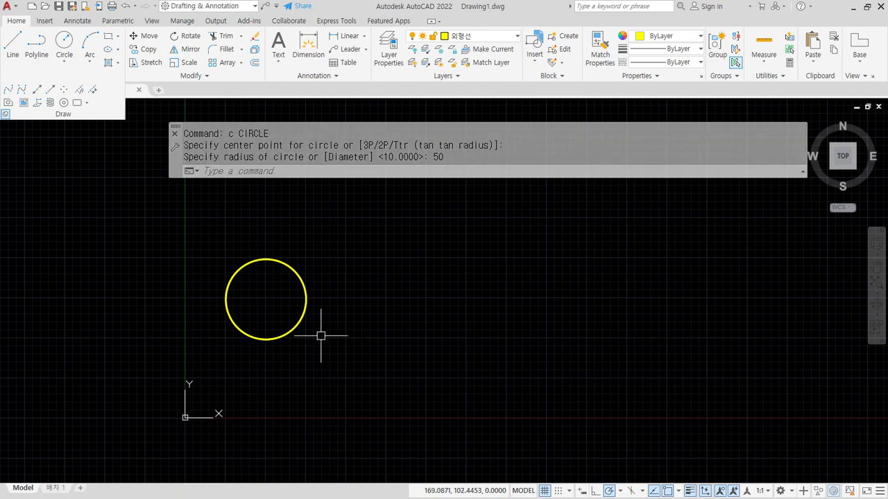
# Draw a second circle to the right of the first one, accepting the same default radius
pyautogui.write('c')
pyautogui.press('Return')
pyautogui.click(384, 297)
pyautogui.press('Return')
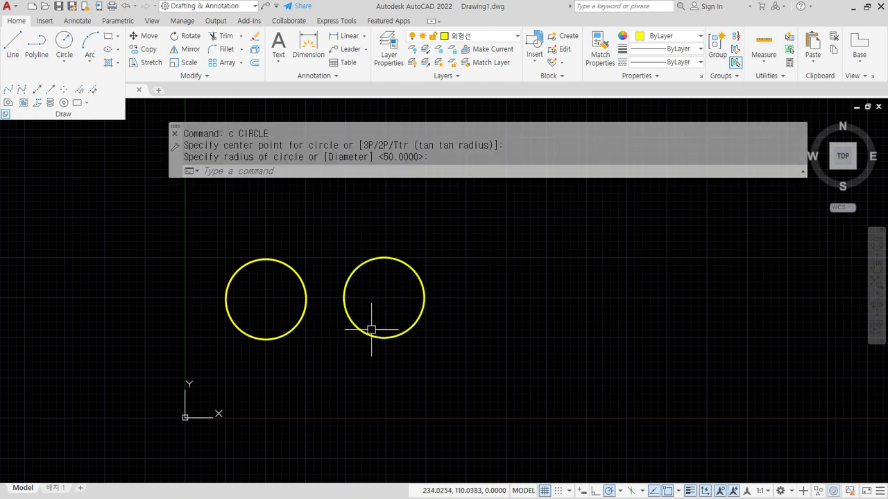
# Draw a six-sided polygon centred on the left circle, inscribed in a circle of radius 50
pyautogui.scroll(4, 325, 291)
pyautogui.moveTo(310, 327); pyautogui.dragTo(301, 327, button='middle')
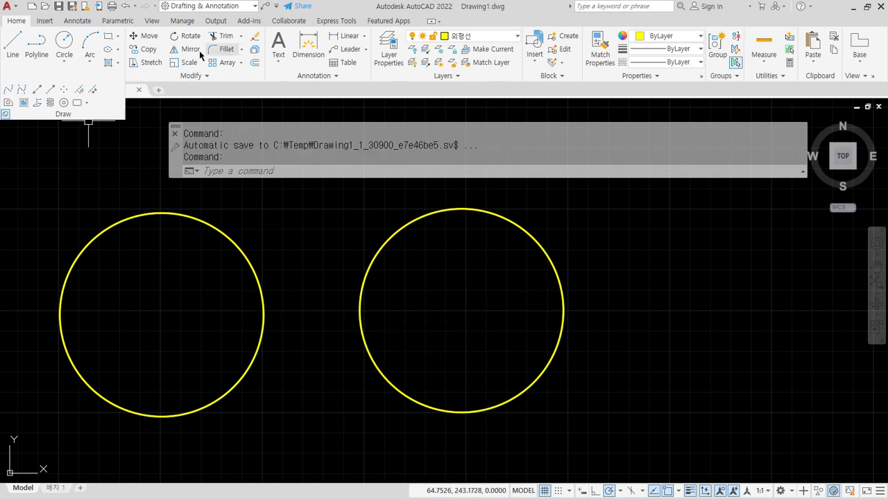
pyautogui.click(120, 35)
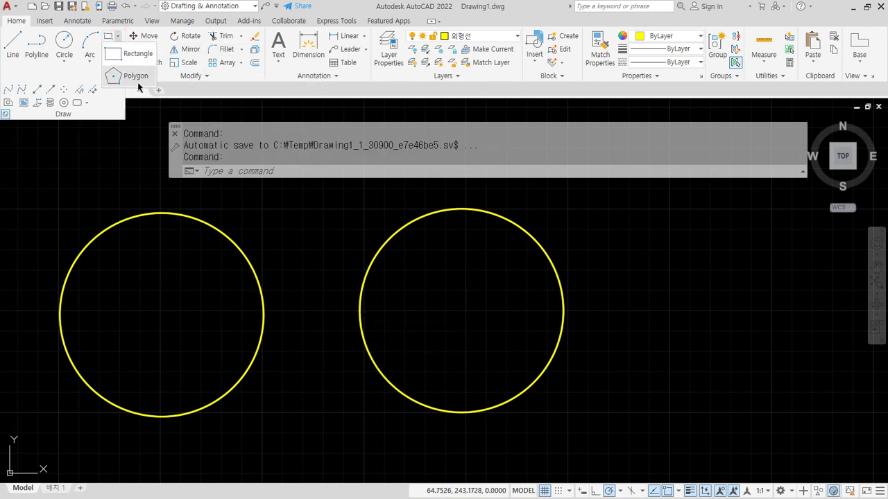
pyautogui.click(136, 77)
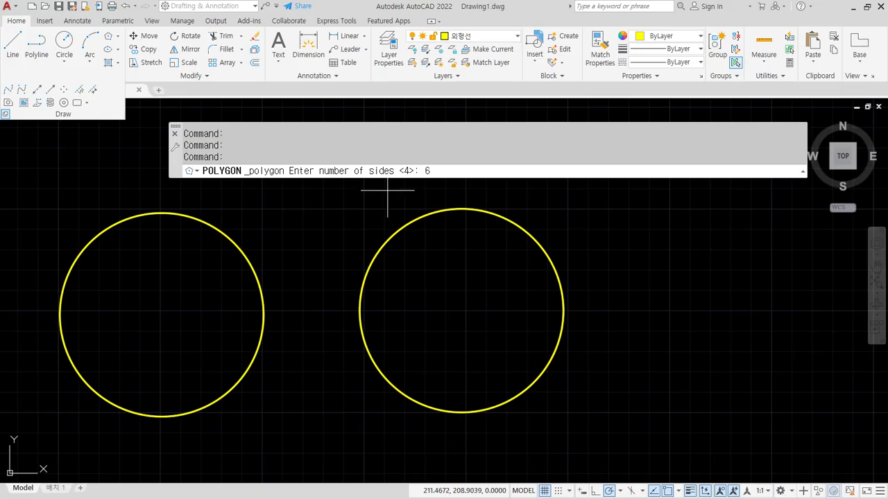
pyautogui.press('Return')
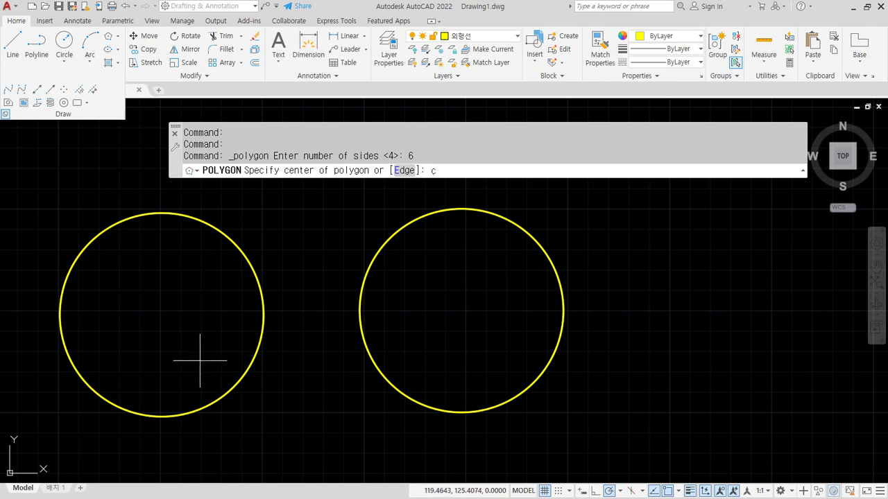
pyautogui.write('n')
pyautogui.press('space')
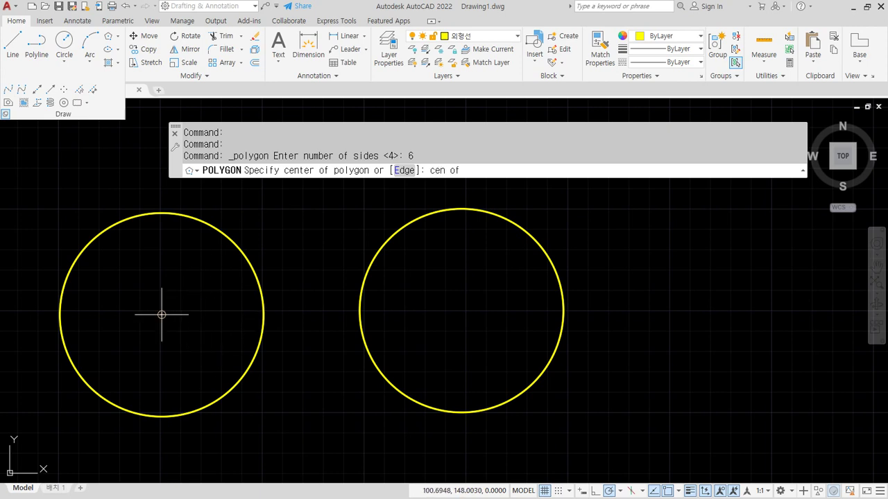
pyautogui.click(161, 314)
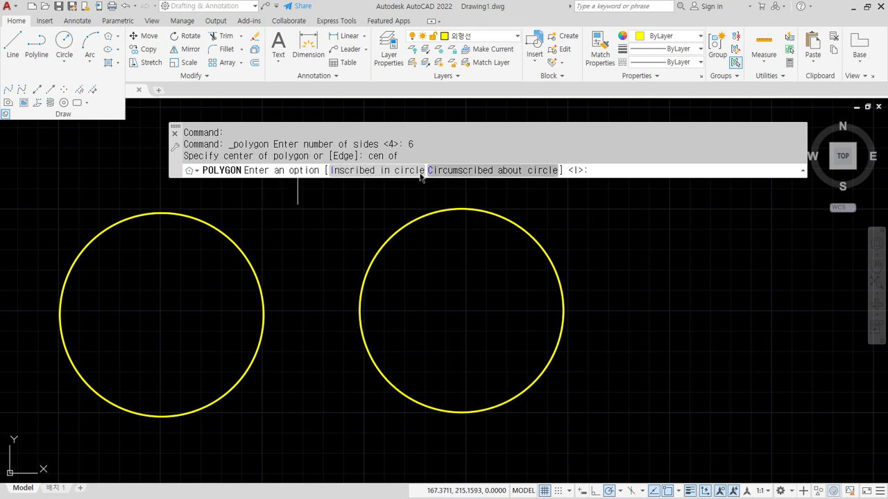
pyautogui.press('alt')
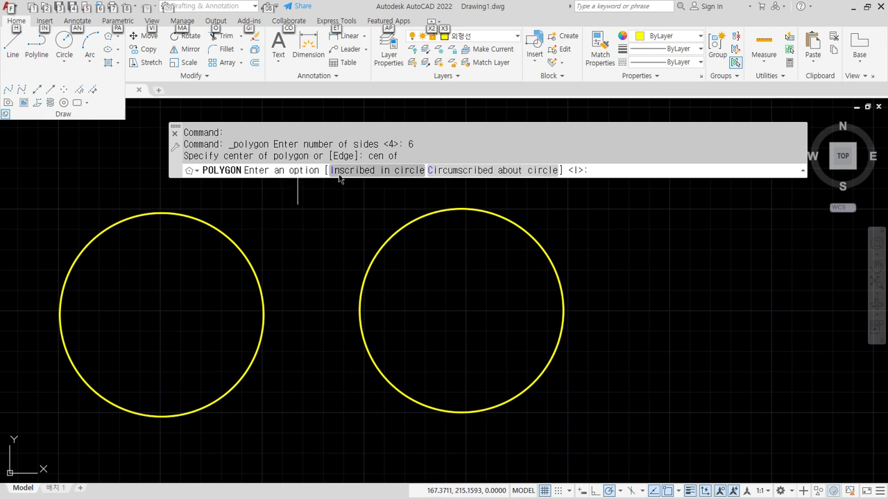
pyautogui.press('alt')
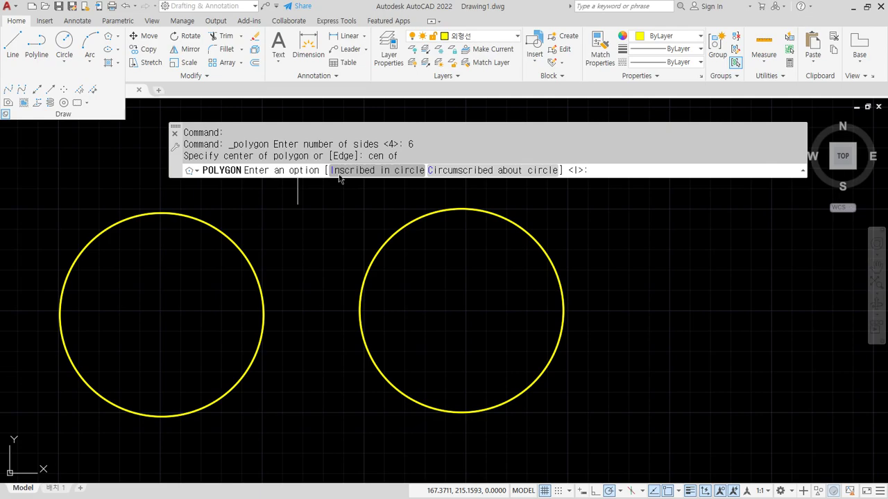
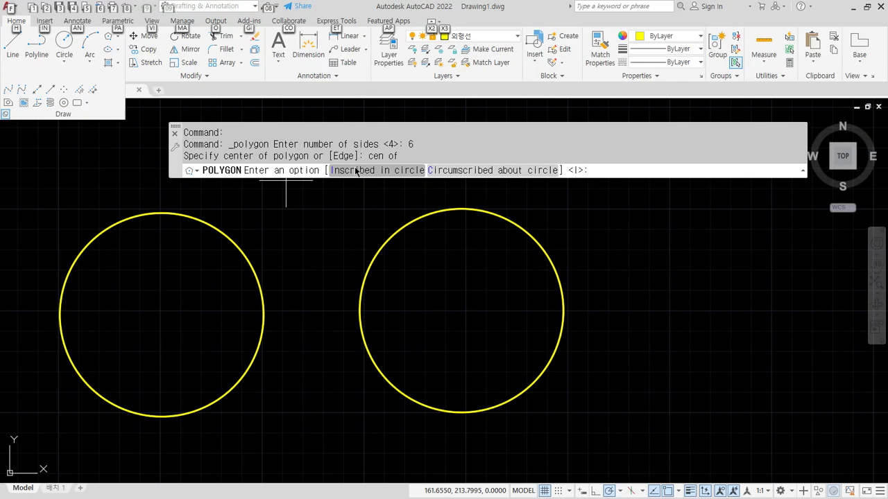
pyautogui.click(356, 171)
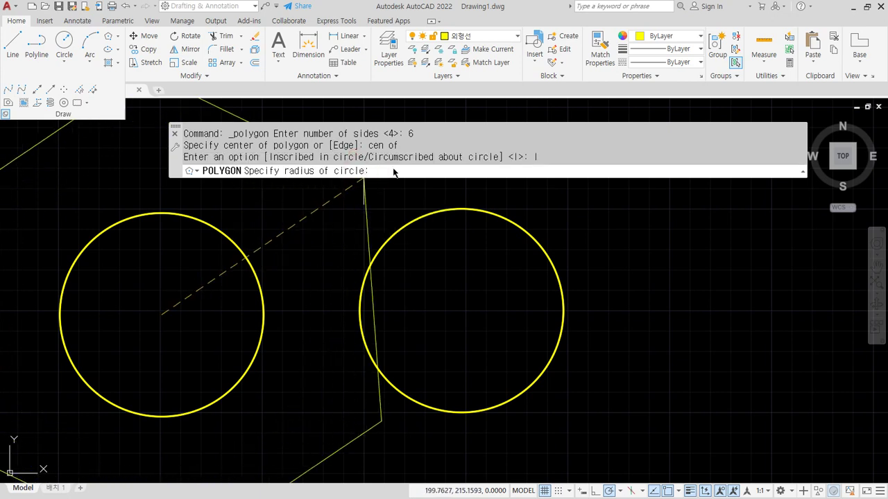
pyautogui.press('Return')
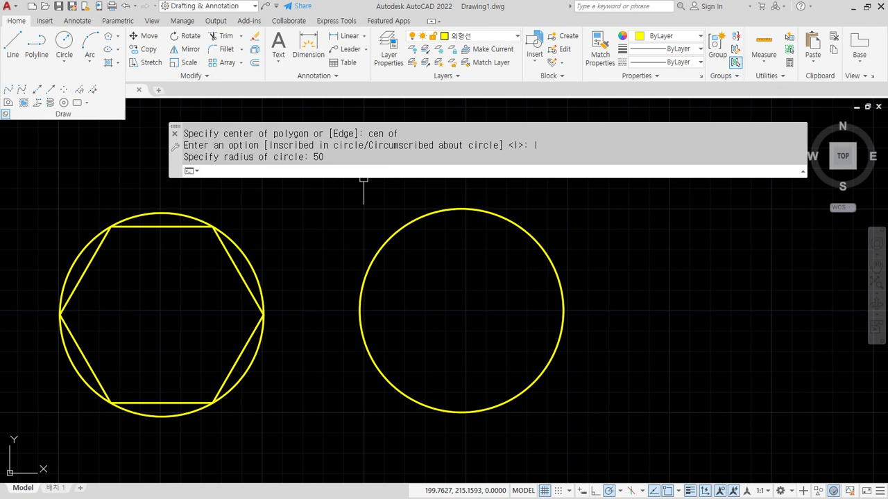
# Draw a six-sided polygon centred on the right circle, circumscribed about a circle of radius 50
pyautogui.write('pol')
pyautogui.press('Return')
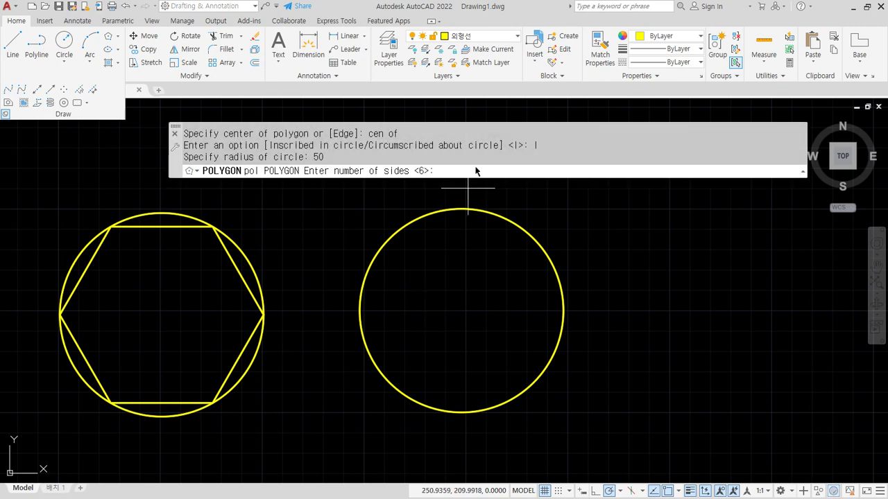
pyautogui.click(475, 166)
pyautogui.press('Return')
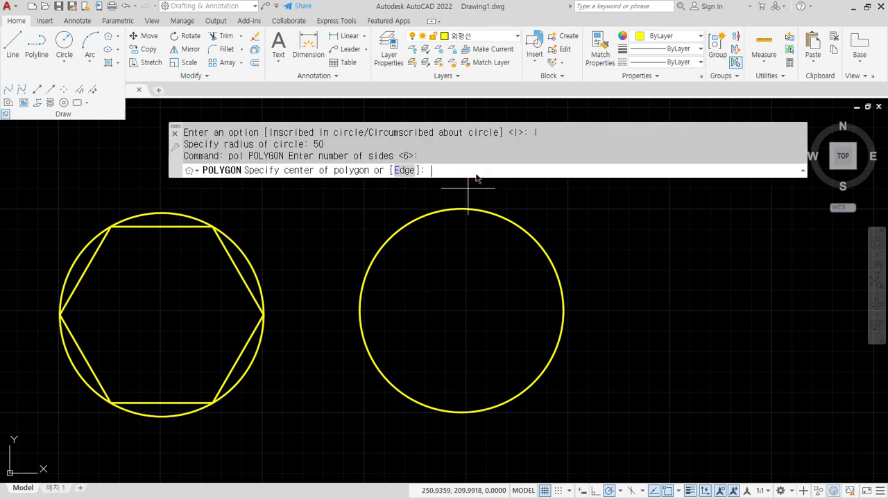
pyautogui.write('cen')
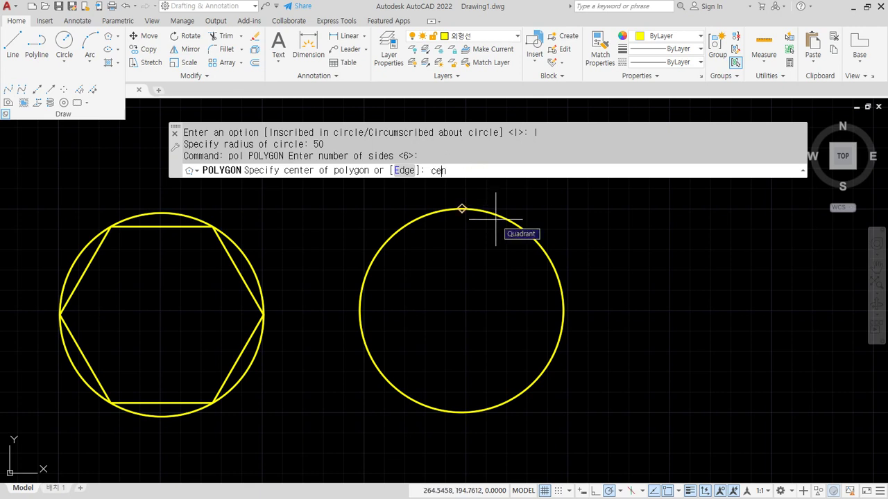
pyautogui.press('space')
pyautogui.click(462, 310)
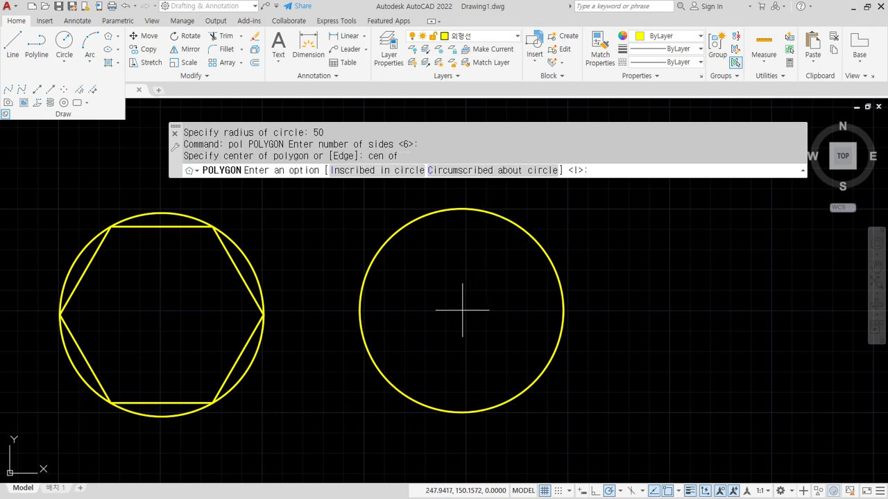
pyautogui.click(491, 171)
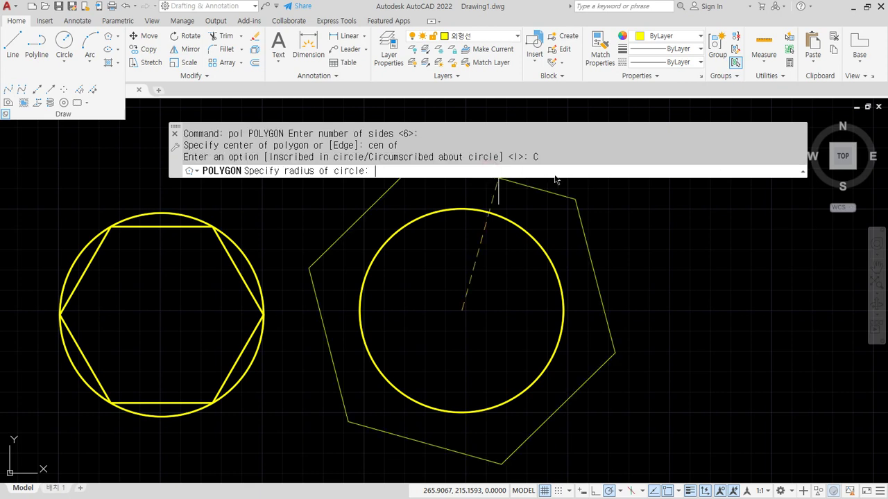
pyautogui.press('Return')
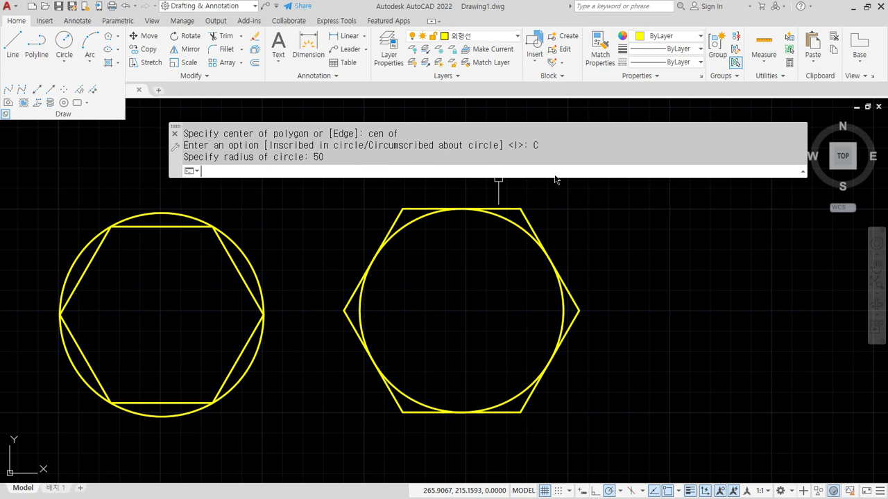
pyautogui.moveTo(627, 390); pyautogui.dragTo(525, 390, button='middle')
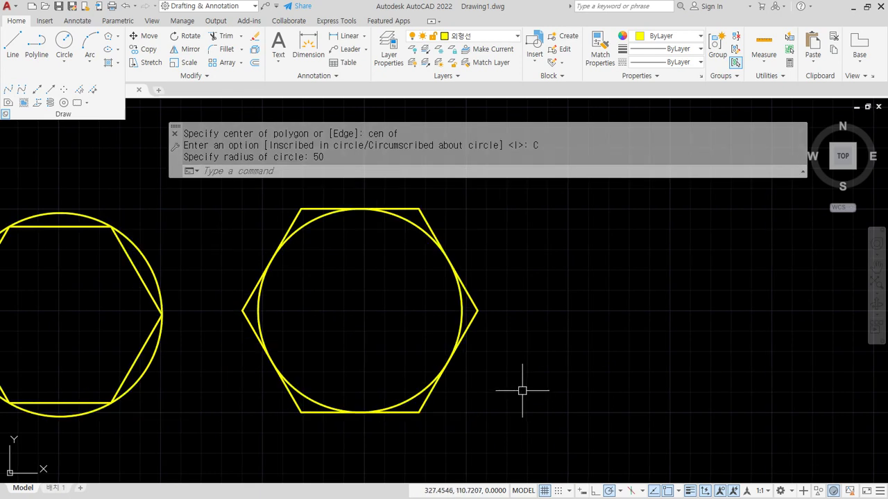
pyautogui.write('pol')
pyautogui.press('Return')
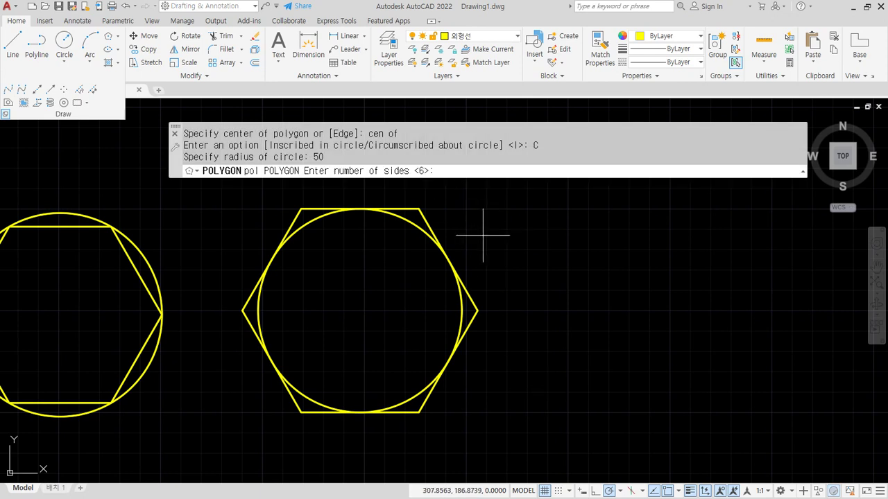
pyautogui.press('Return')
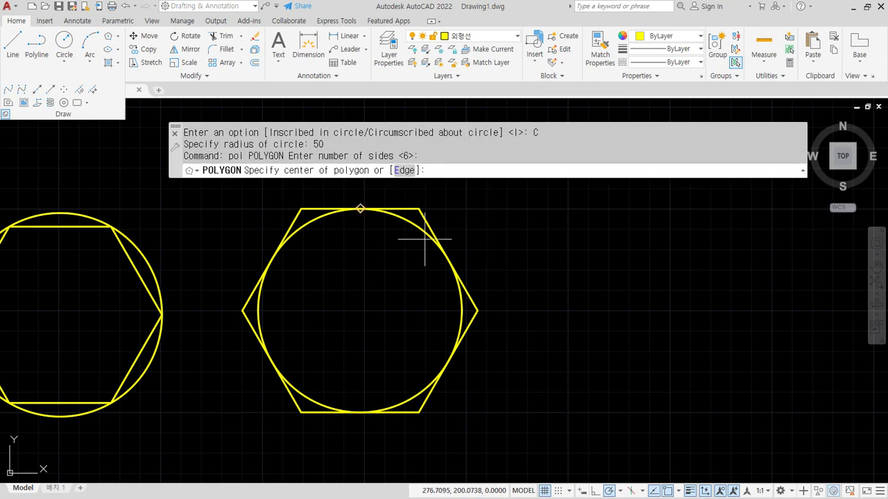
pyautogui.click(403, 170)
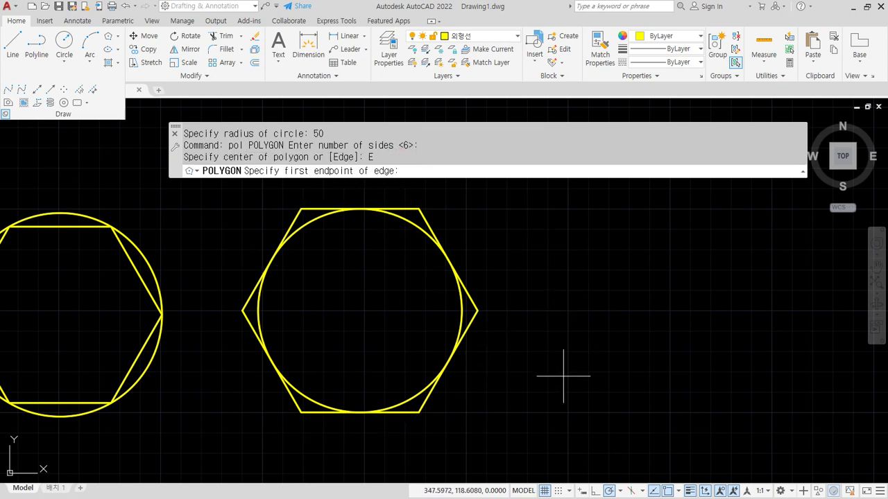
pyautogui.click(612, 412)
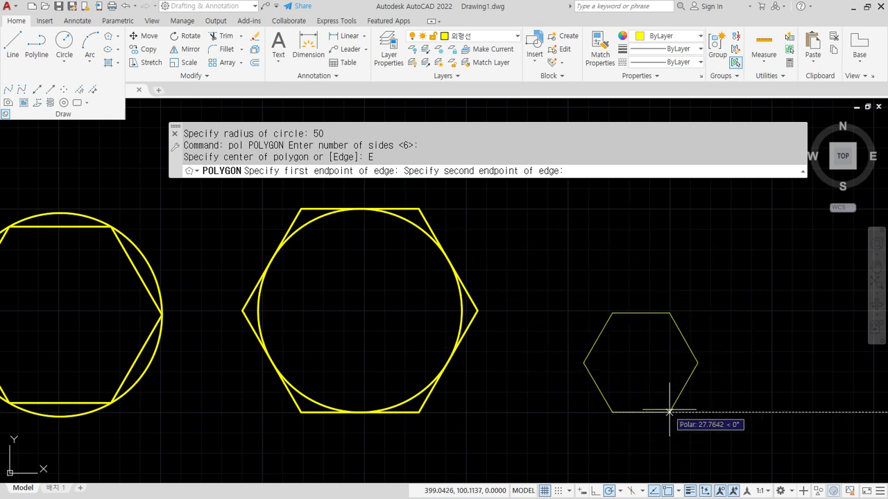
pyautogui.moveTo(617, 414)
pyautogui.mouseDown()
pyautogui.moveTo(683, 404)
pyautogui.moveTo(682, 415)
pyautogui.mouseUp()
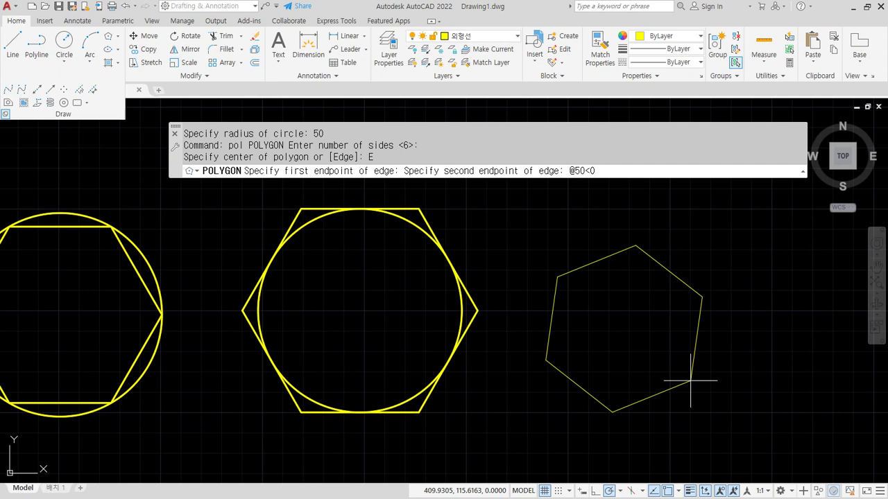
pyautogui.press('Return')
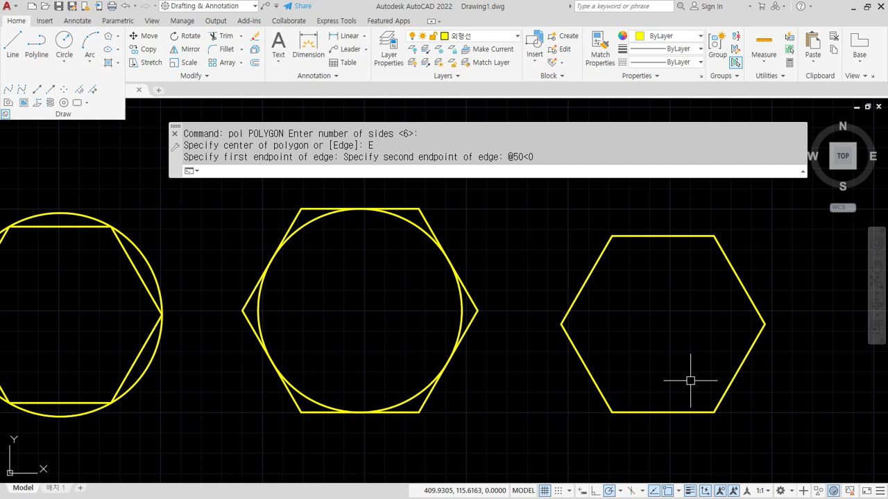
# Draw a three-sided polygon with the Edge option, using both endpoints of the edge-defined hexagon's bottom edge
pyautogui.write('pol')
pyautogui.press('Return')
pyautogui.moveTo(556, 368); pyautogui.dragTo(487, 366, button='middle')
pyautogui.write('3')
pyautogui.press('Return')
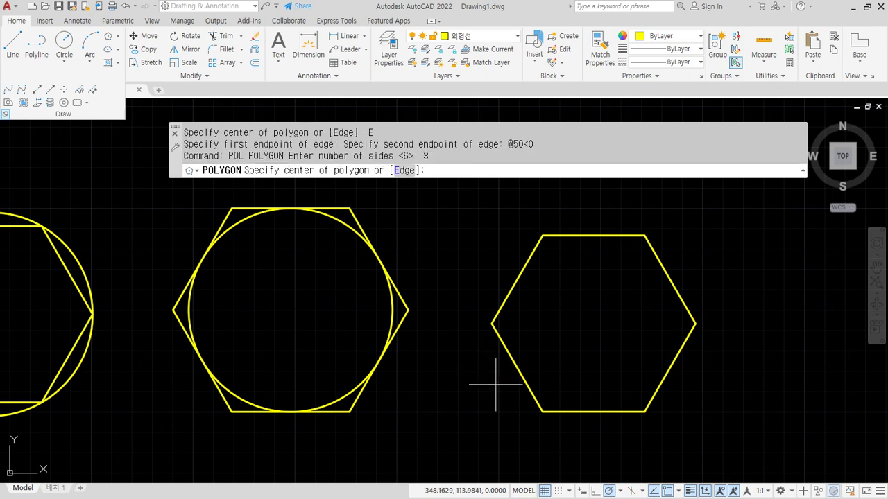
pyautogui.write('e')
pyautogui.press('Return')
pyautogui.click(542, 411)
pyautogui.click(644, 412)
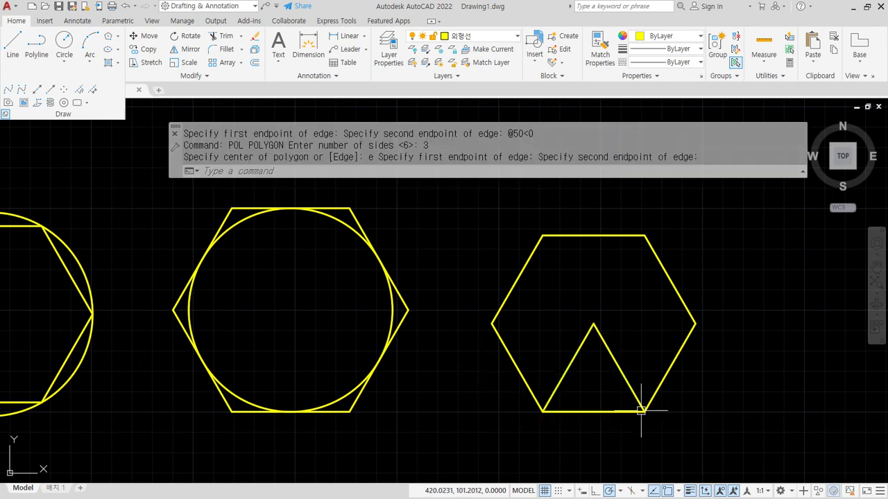
# Draw a four-sided polygon by Edge on the same bottom edge of the hexagon
pyautogui.press('Return')
pyautogui.write('4')
pyautogui.press('Return')
pyautogui.write('e')
pyautogui.press('Return')
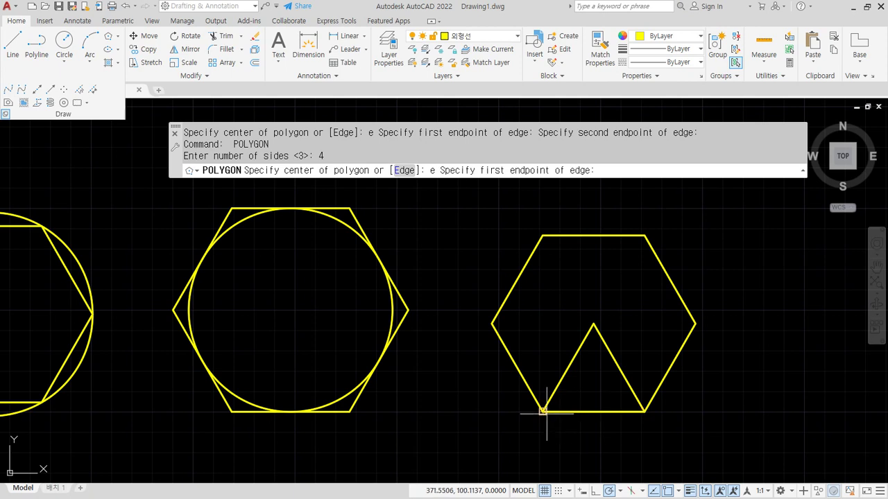
pyautogui.click(543, 411)
pyautogui.click(645, 412)
# Draw a five-sided polygon by Edge between the endpoints of the shared bottom edge
pyautogui.press('Return')
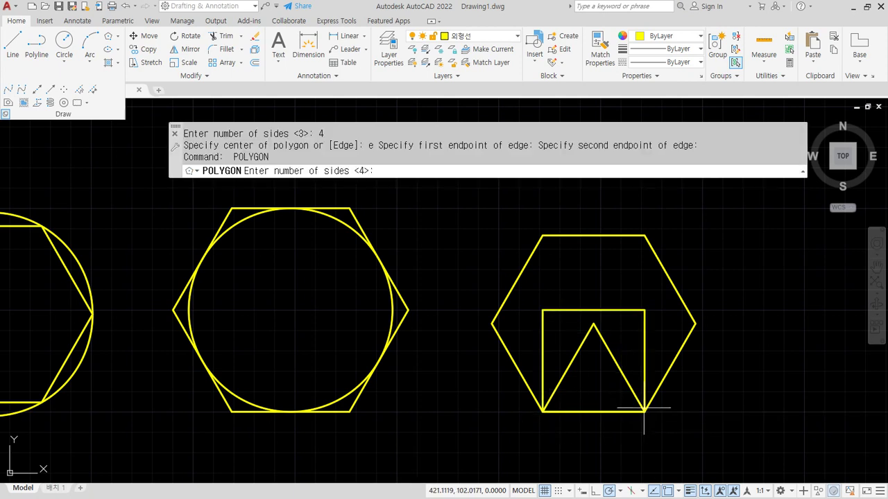
pyautogui.write('5')
pyautogui.press('Return')
pyautogui.write('e')
pyautogui.press('Return')
pyautogui.click(542, 411)
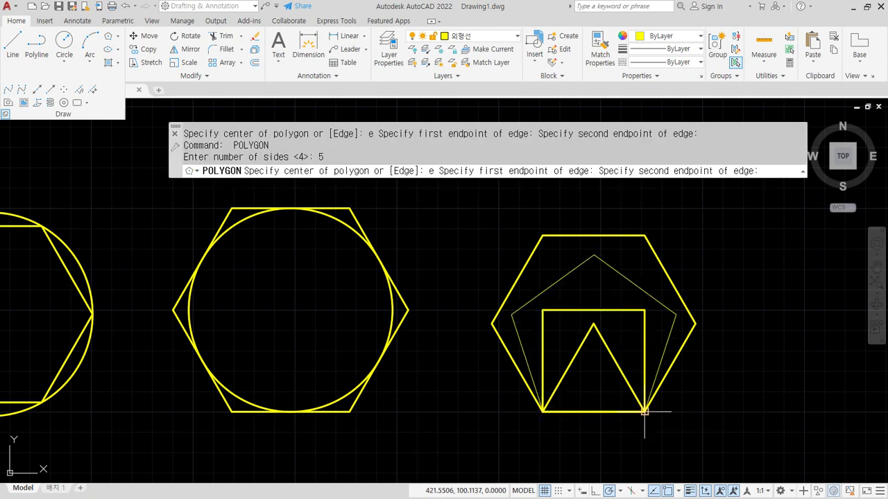
pyautogui.click(644, 411)
# Draw an eight-sided polygon by Edge from the left to the right endpoint of the shared bottom edge
pyautogui.moveTo(613, 389); pyautogui.dragTo(535, 410, button='middle')
pyautogui.press('Return')
pyautogui.write('8')
pyautogui.press('Return')
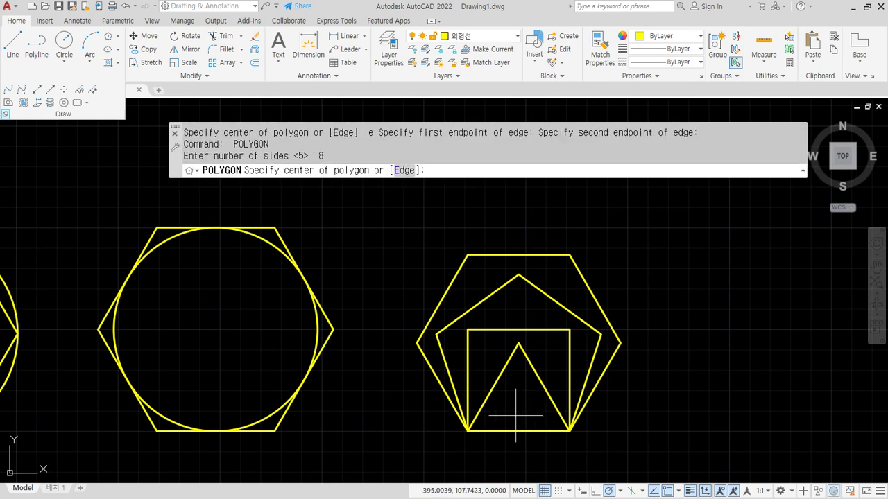
pyautogui.write('e')
pyautogui.press('Return')
pyautogui.click(469, 431)
pyautogui.click(569, 431)
# Draw a nine-sided polygon by Edge on the shared bottom edge of the nested polygons
pyautogui.press('Return')
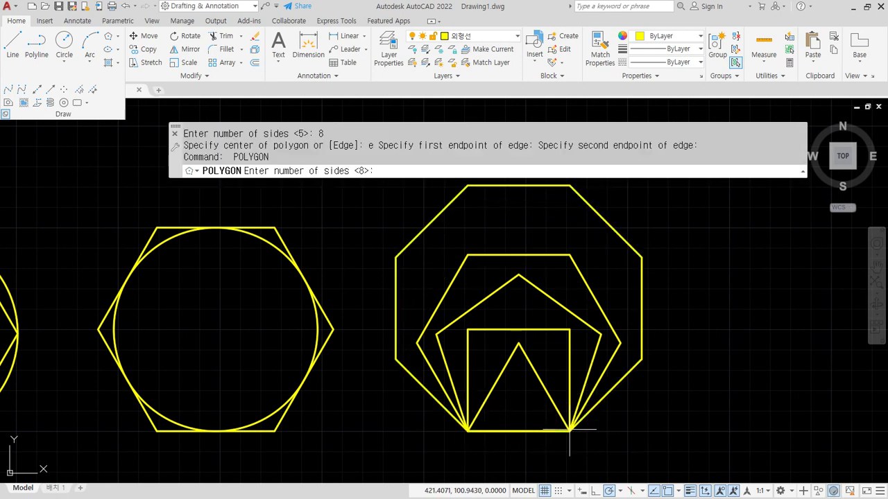
pyautogui.write('9')
pyautogui.press('Return')
pyautogui.write('e')
pyautogui.press('Return')
pyautogui.click(468, 431)
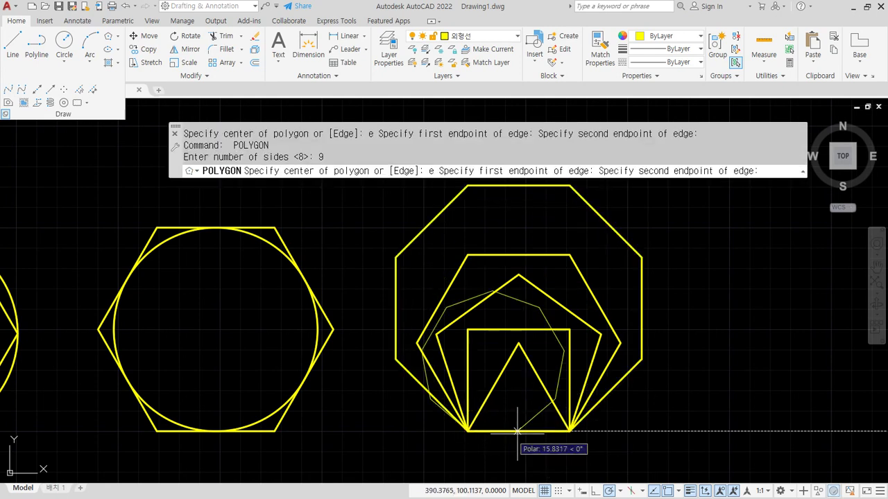
pyautogui.click(569, 431)
# Draw a ten-sided polygon by Edge on the nested polygons' shared bottom edge
pyautogui.moveTo(569, 431); pyautogui.dragTo(550, 461, button='middle')
pyautogui.press('Return')
pyautogui.write('10')
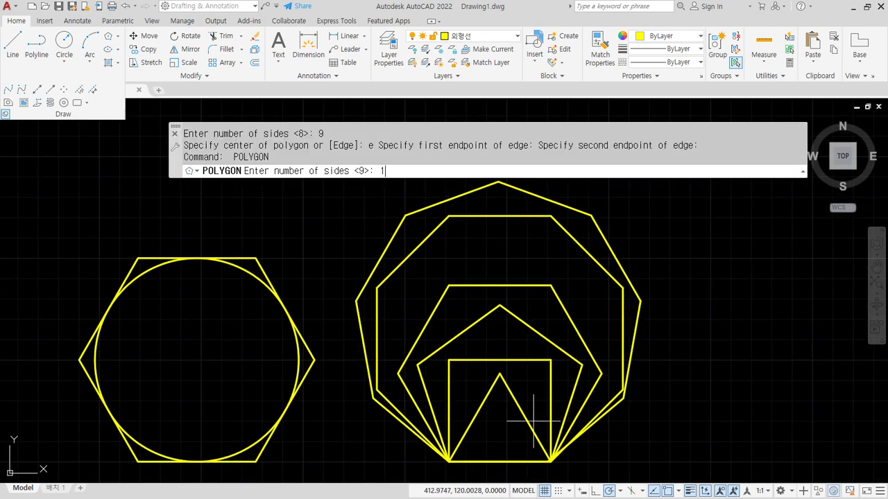
pyautogui.press('Return')
pyautogui.write('ecify ce')
pyautogui.press('Return')
pyautogui.click(449, 461)
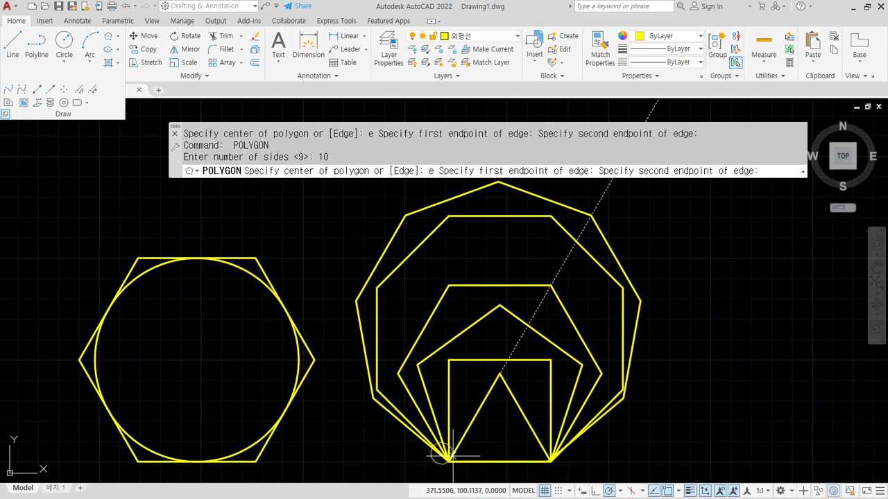
pyautogui.click(550, 461)
pyautogui.scroll(-2, 519, 418)
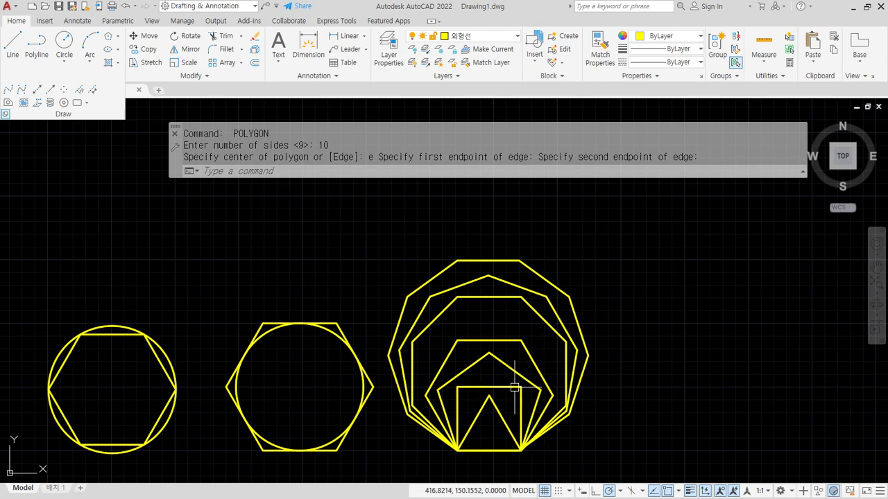
# Draw a seven-sided polygon by Edge between the endpoints of the nested polygons' shared bottom edge
pyautogui.scroll(2, 510, 399)
pyautogui.press('Return')
pyautogui.write('7')
pyautogui.press('Return')
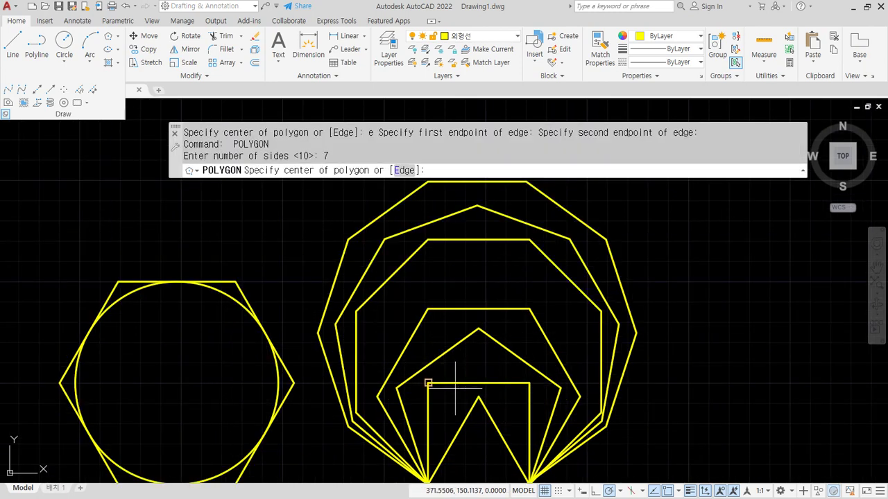
pyautogui.moveTo(454, 382); pyautogui.dragTo(452, 370, button='middle')
pyautogui.write('e')
pyautogui.press('Return')
pyautogui.click(430, 464)
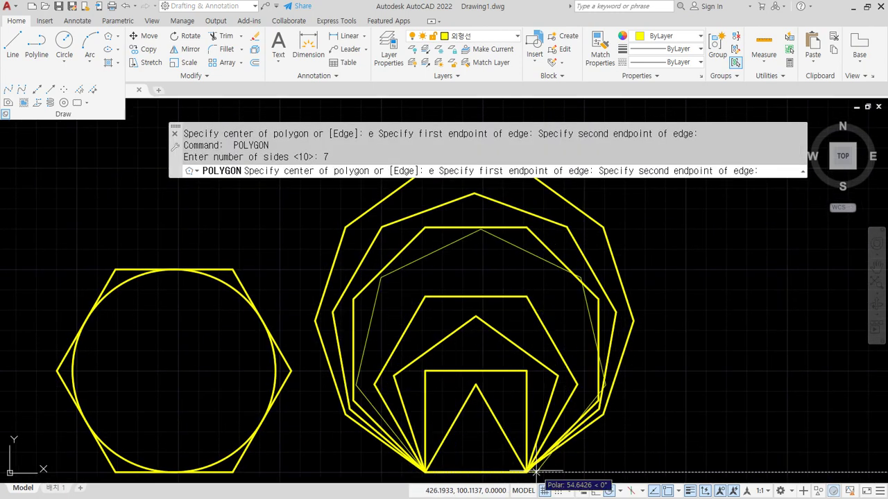
pyautogui.click(527, 473)
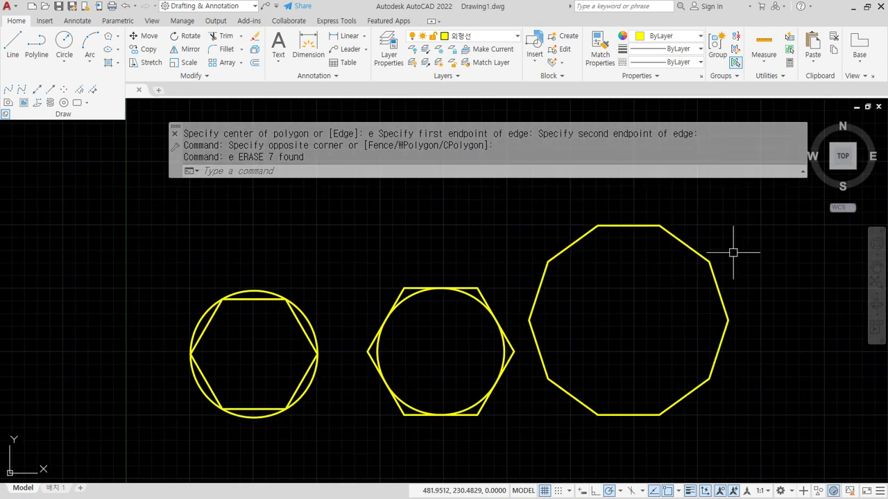
# Set the ten-sided polygon's global width to 10 in its properties
pyautogui.hotkey('ctrl', '1')
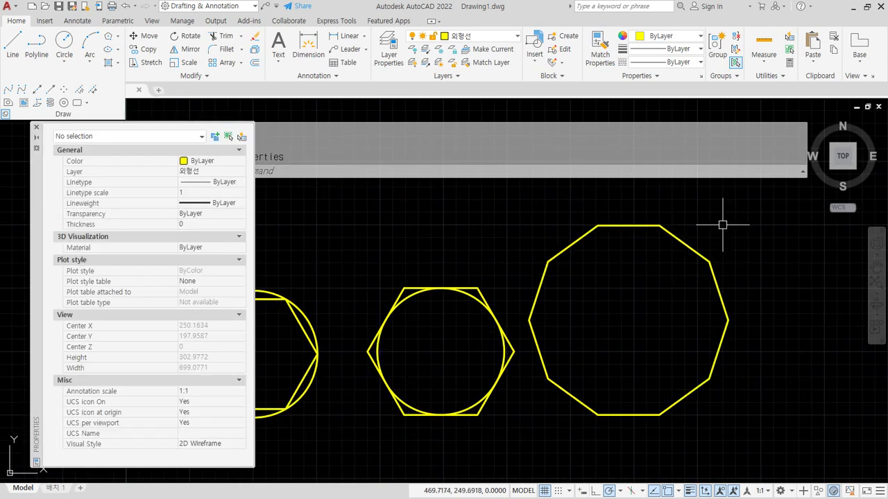
pyautogui.click(620, 226)
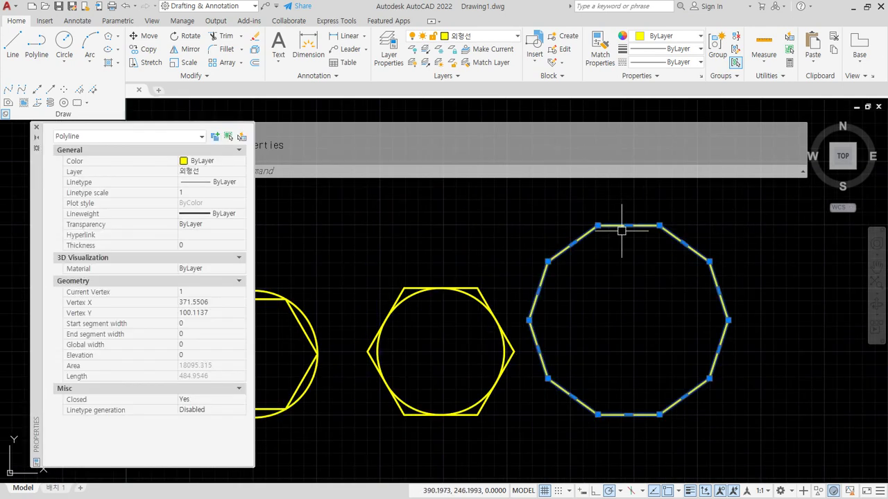
pyautogui.click(191, 355)
pyautogui.click(190, 345)
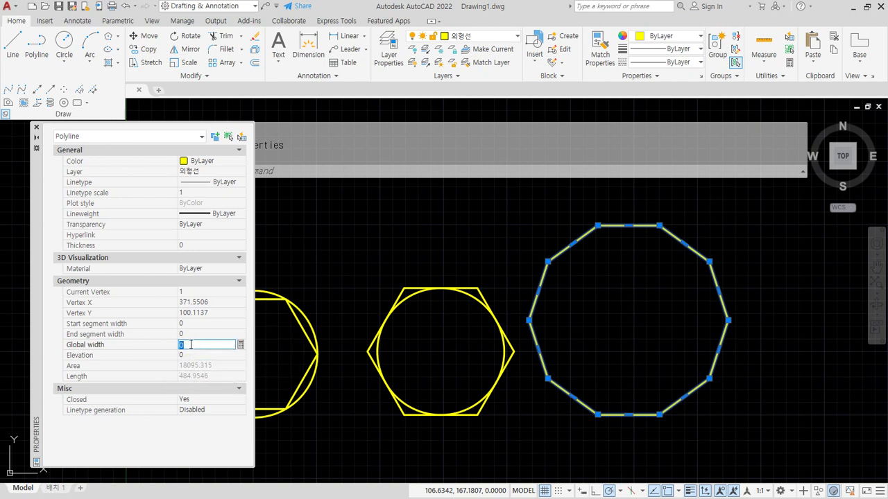
pyautogui.write('10')
pyautogui.click(193, 352)
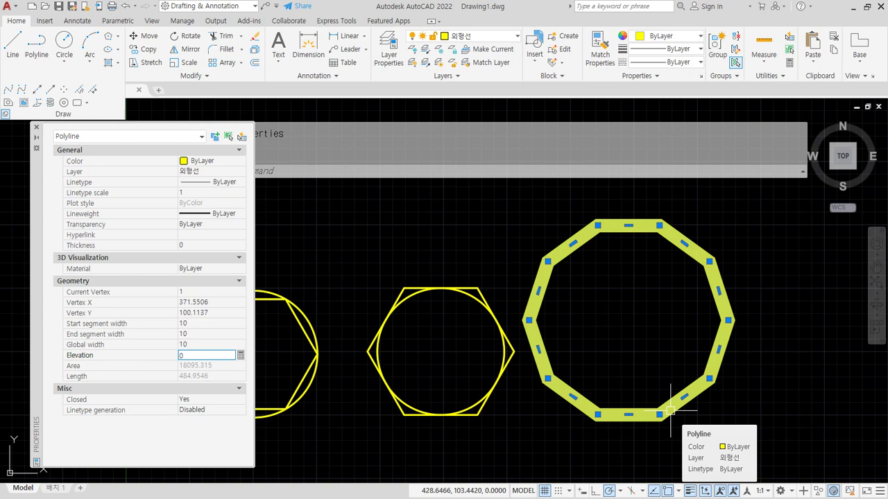
pyautogui.scroll(2, 603, 324)
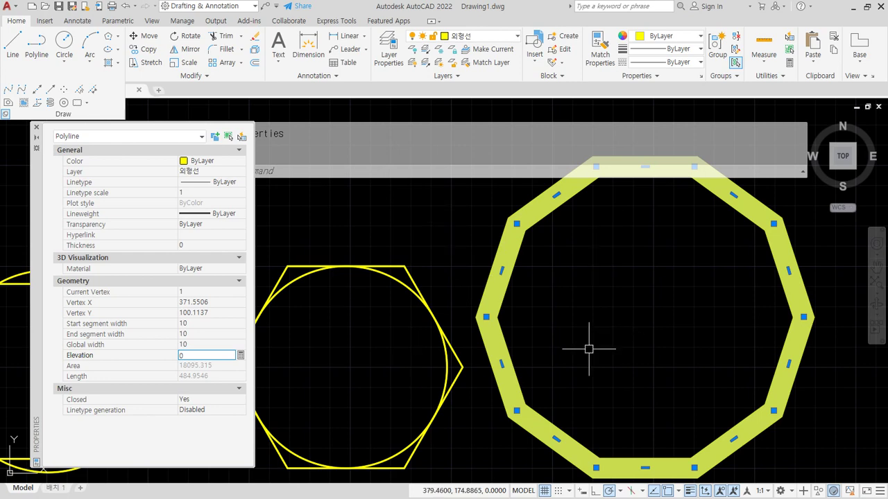
# Make 중심선 the current layer and draw a horizontal and a vertical construction line crossing at one point
pyautogui.write('z')
pyautogui.press('Return')
pyautogui.write('a')
pyautogui.press('Return')
pyautogui.click(514, 36)
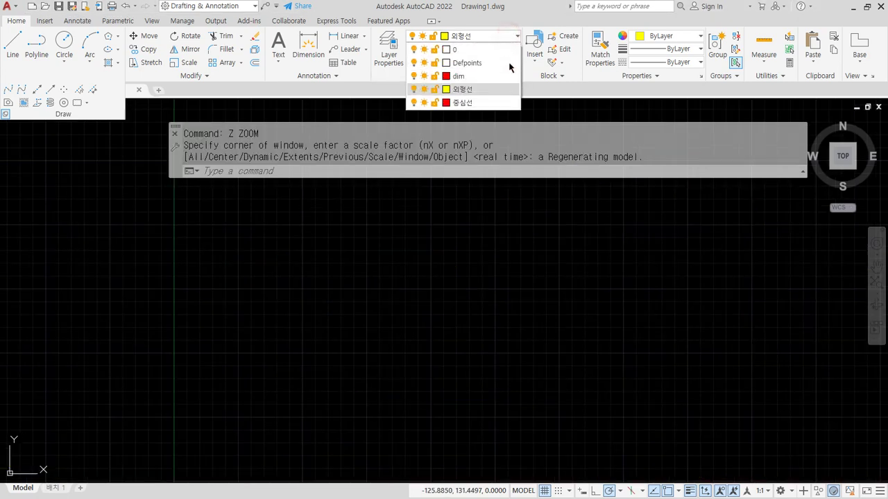
pyautogui.click(466, 102)
pyautogui.write('x')
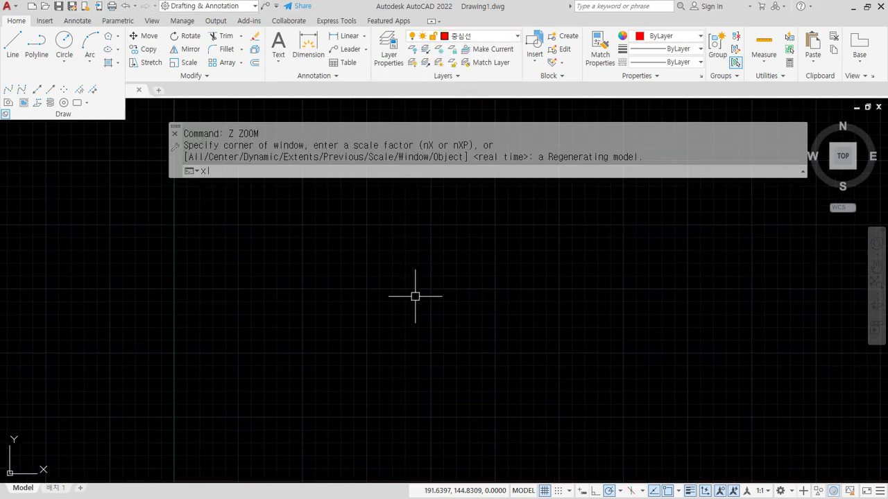
pyautogui.write('l')
pyautogui.press('Return')
pyautogui.click(323, 304)
pyautogui.click(382, 303)
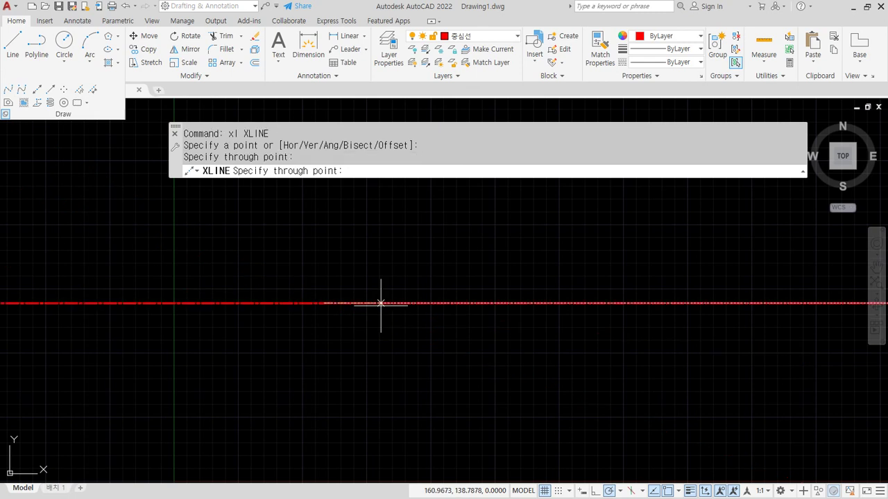
pyautogui.click(323, 337)
pyautogui.press('Return')
# Make 외형선 the current layer and draw a circle of radius 7 at the construction lines' intersection
pyautogui.click(488, 39)
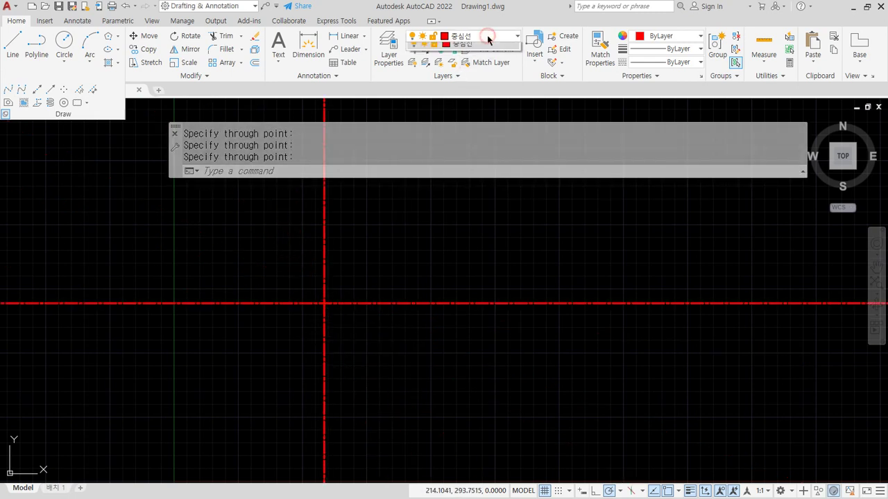
pyautogui.click(470, 91)
pyautogui.scroll(3, 339, 291)
pyautogui.write('C')
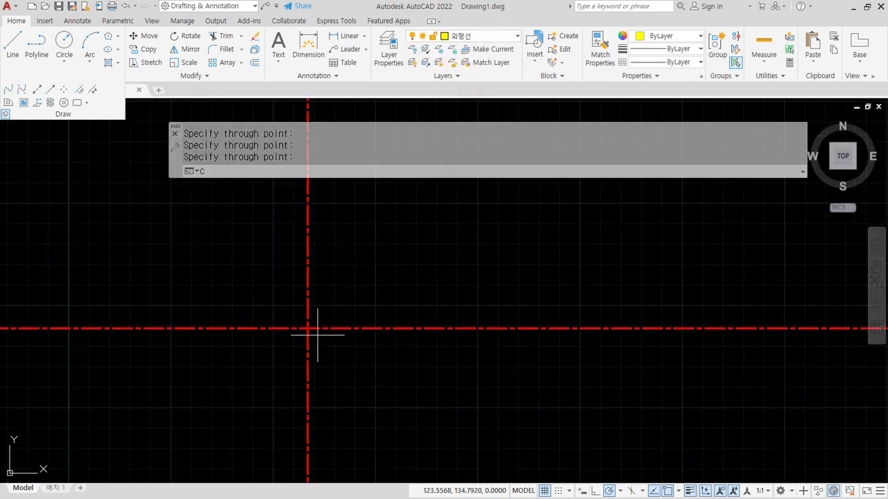
pyautogui.press('Return')
pyautogui.click(307, 328)
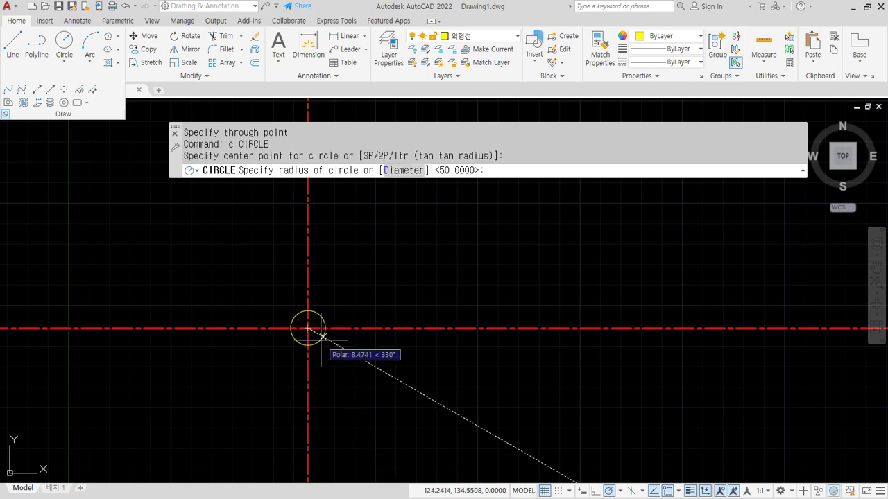
pyautogui.write('7')
pyautogui.press('Return')
# Check the R7 arc and its surrounding dimensions in the hook-shaped part's reference drawing
pyautogui.moveTo(0, 90); pyautogui.dragTo(319, 64)
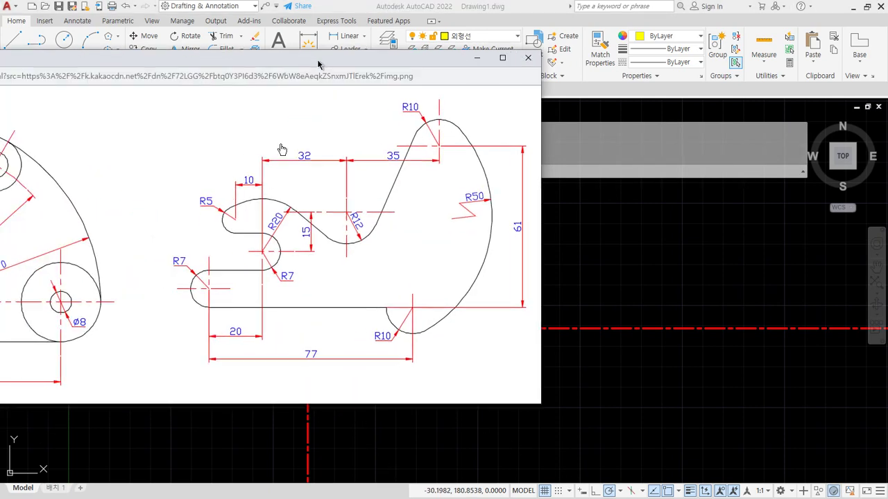
pyautogui.moveTo(240, 274)
pyautogui.mouseDown()
pyautogui.moveTo(253, 235)
pyautogui.moveTo(278, 272)
pyautogui.moveTo(238, 272)
pyautogui.mouseUp()
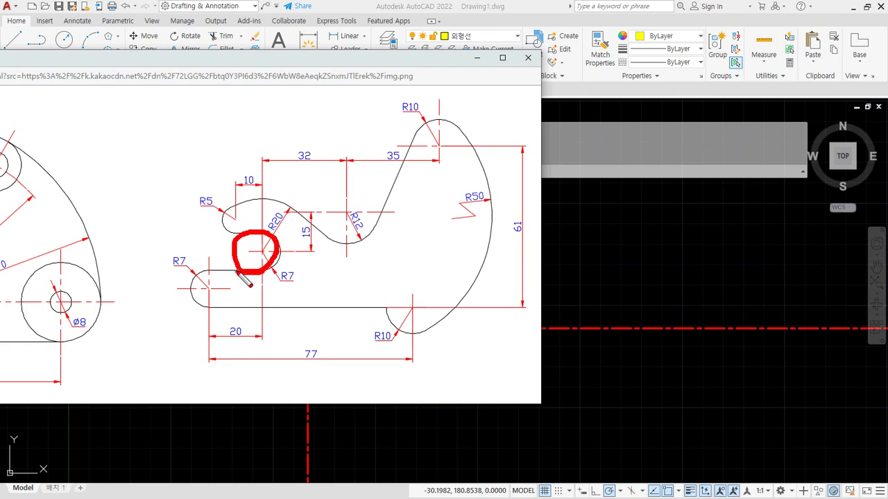
pyautogui.press('Escape')
pyautogui.moveTo(373, 64); pyautogui.dragTo(0, 69)
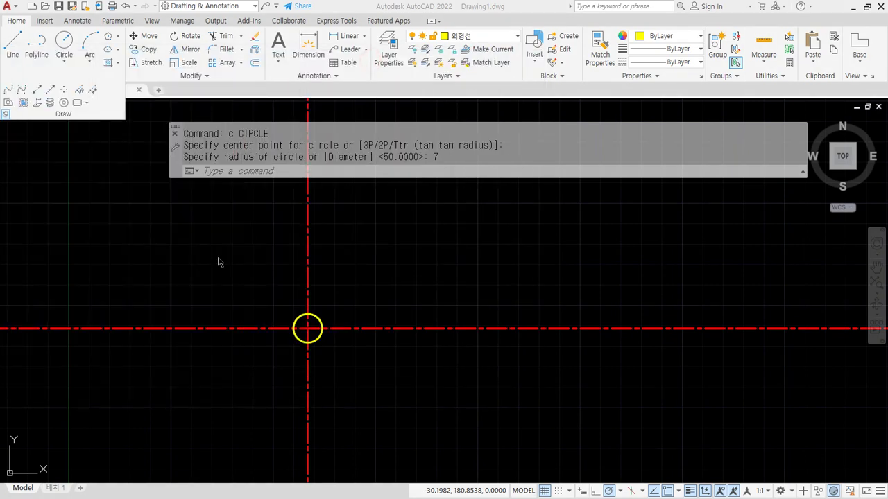
# Offset the horizontal centre line by 7 above and below the circle's centre
pyautogui.moveTo(254, 346); pyautogui.dragTo(307, 277, button='middle')
pyautogui.scroll(2, 307, 277)
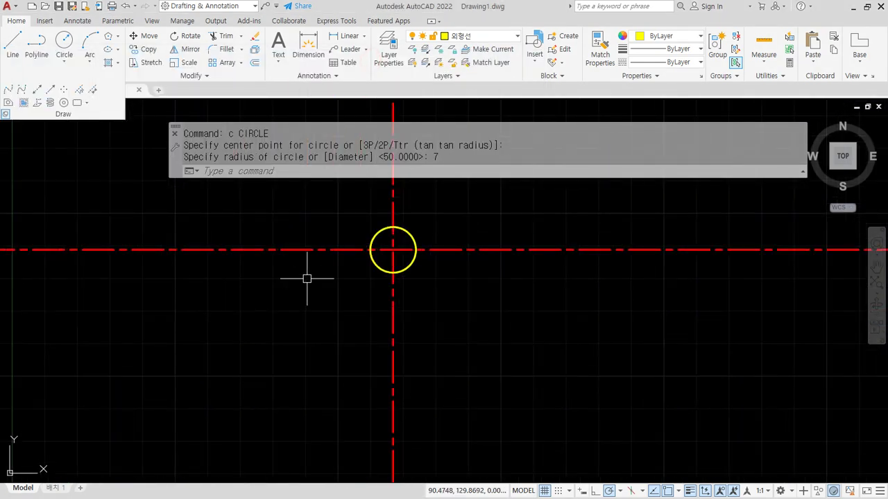
pyautogui.write('o')
pyautogui.press('Return')
pyautogui.write('7')
pyautogui.press('Return')
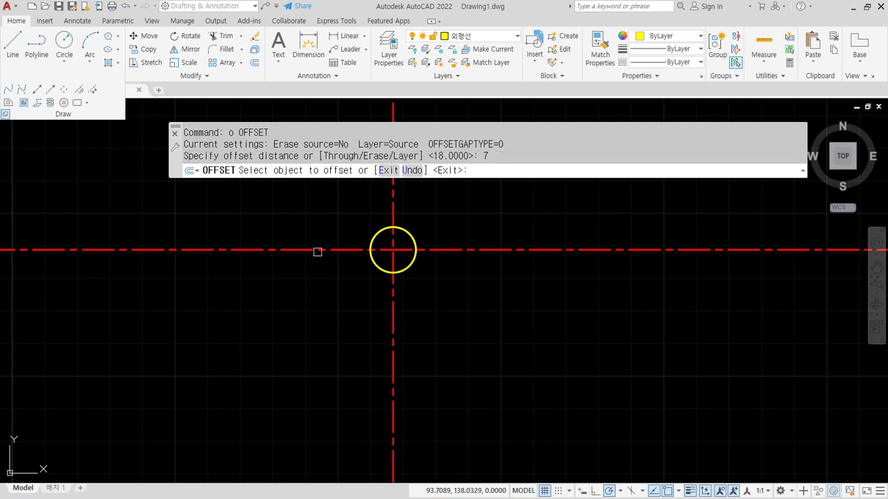
pyautogui.click(316, 250)
pyautogui.click(315, 232)
pyautogui.click(312, 250)
pyautogui.click(291, 319)
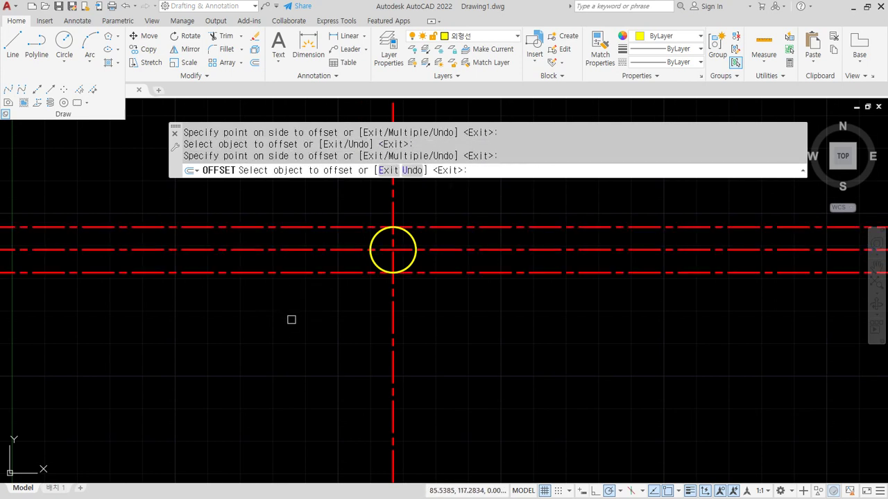
# Offset the lowest horizontal line downward twice in succession, each time by 7
pyautogui.click(303, 272)
pyautogui.click(308, 302)
pyautogui.click(307, 297)
pyautogui.click(304, 359)
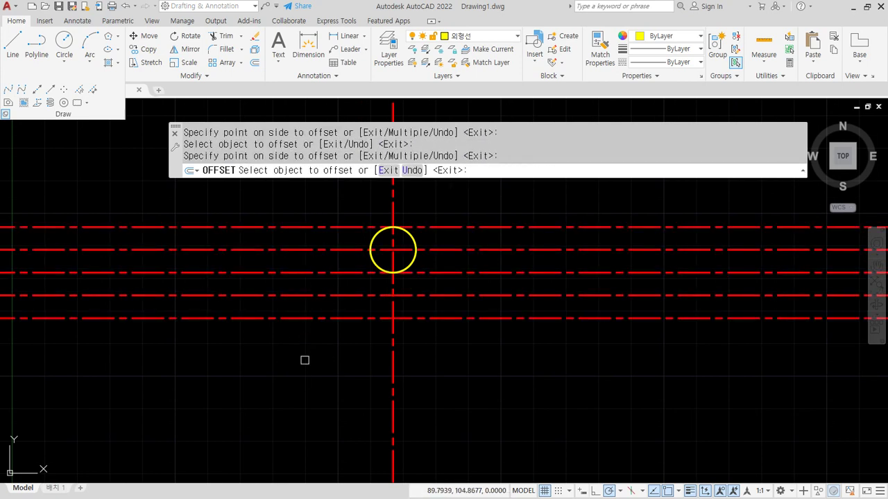
pyautogui.press('Return')
# Offset the vertical centre line 20 to the left
pyautogui.write('o')
pyautogui.press('Return')
pyautogui.write('20')
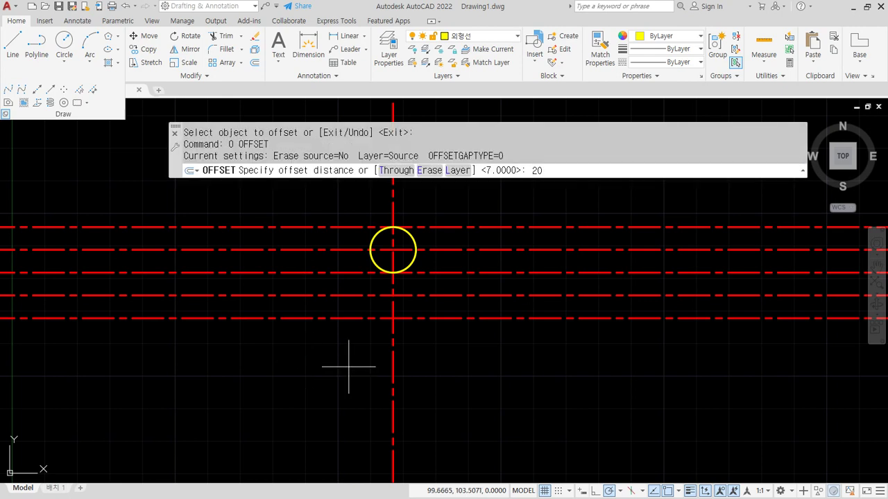
pyautogui.press('Return')
pyautogui.click(392, 347)
pyautogui.click(294, 343)
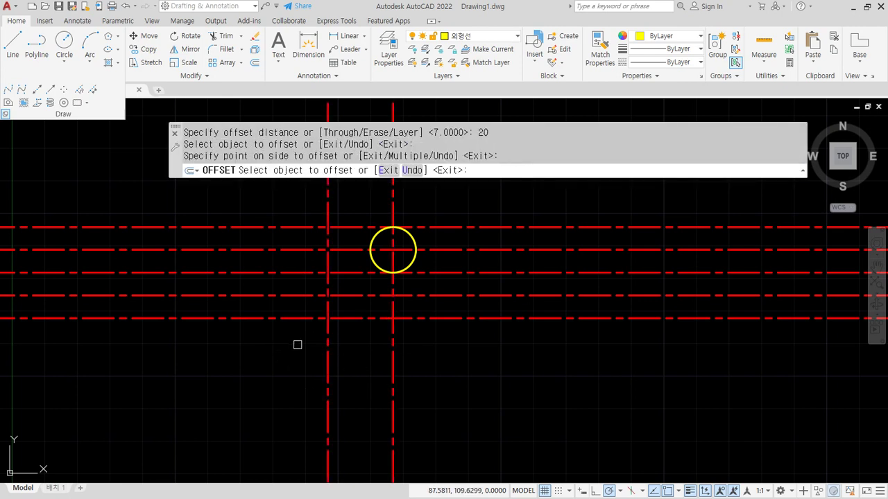
pyautogui.press('Return')
# Draw a circle of radius 7 where the left vertical line crosses the second-lowest horizontal line
pyautogui.write('c')
pyautogui.press('Return')
pyautogui.click(328, 297)
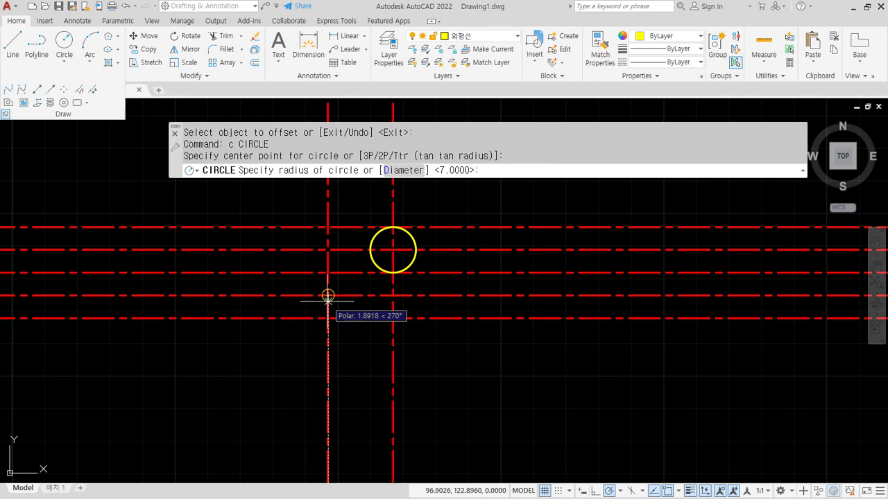
pyautogui.press('Return')
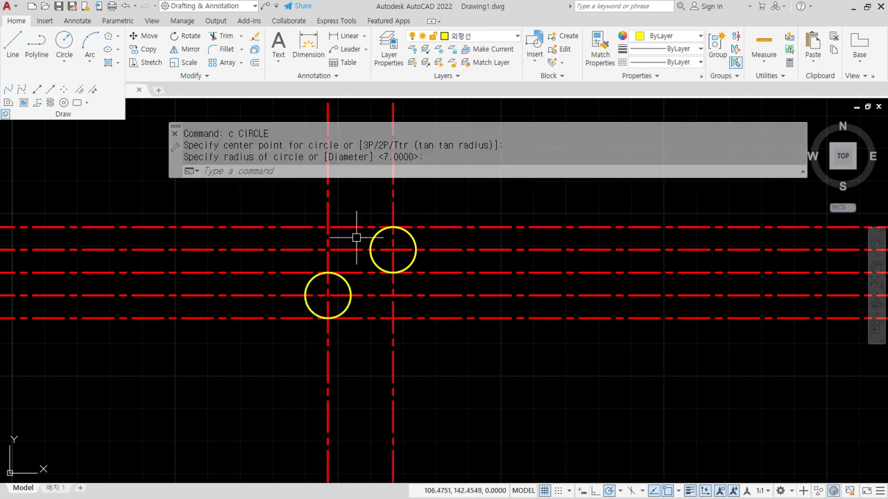
# Match the upper circle's properties onto the three horizontal lines tangent to the circles
pyautogui.write('ma')
pyautogui.press('Return')
pyautogui.click(371, 253)
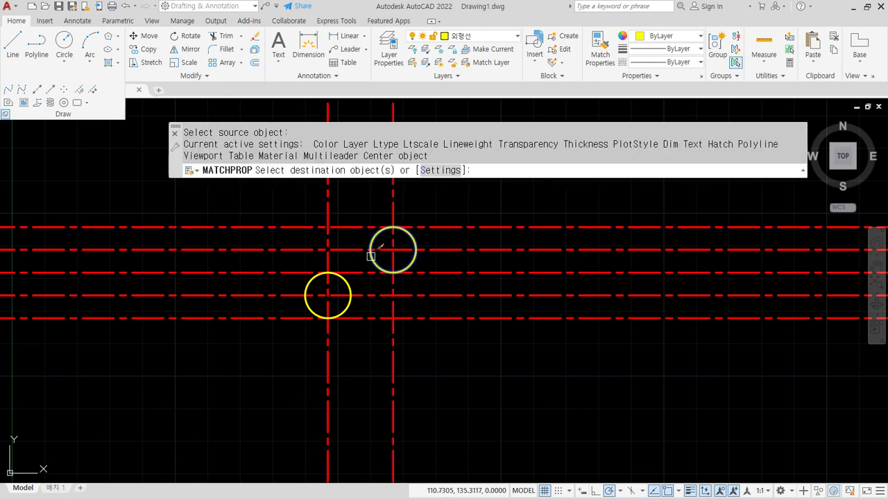
pyautogui.click(352, 272)
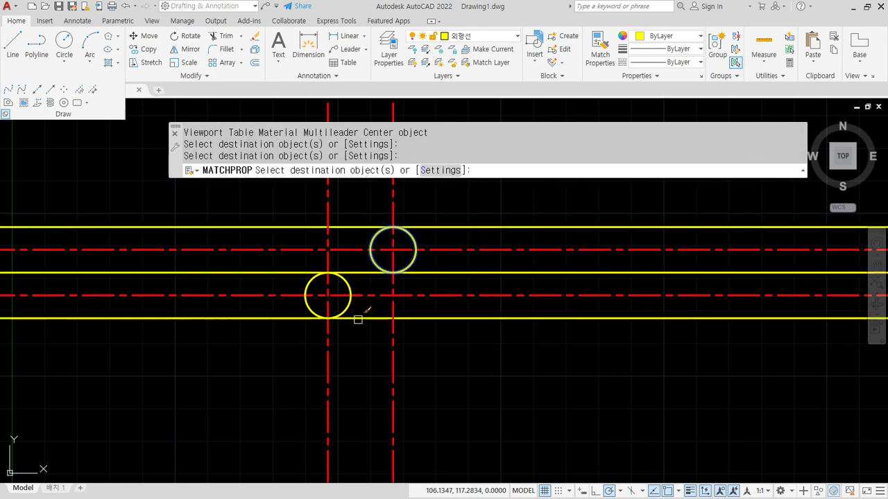
pyautogui.click(358, 318)
pyautogui.press('Return')
# Trim the horizontals left of the lower circle, the verticals below the bottom outline, and the middle outline and lower centre line beyond the right vertical
pyautogui.write('tr')
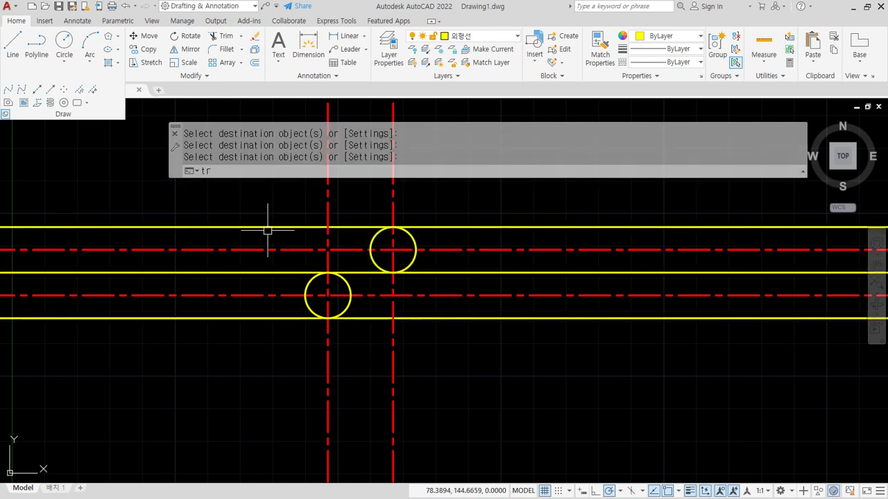
pyautogui.press('Return')
pyautogui.moveTo(261, 202); pyautogui.dragTo(260, 361)
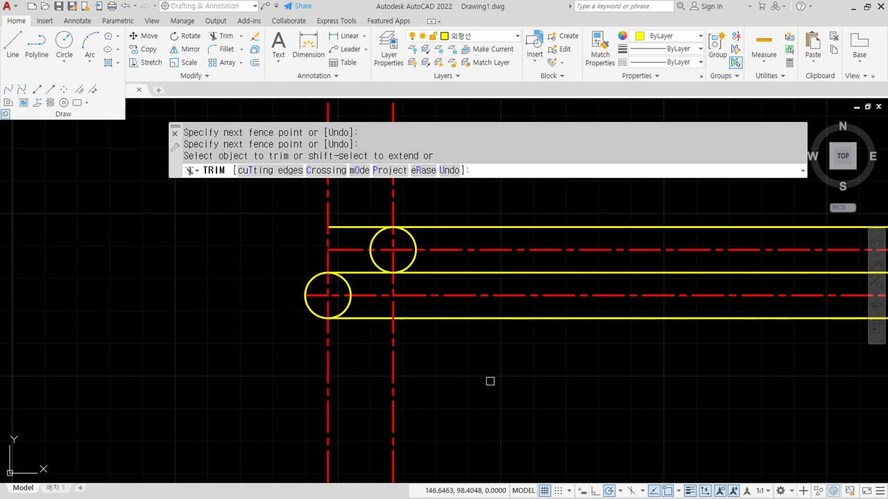
pyautogui.moveTo(506, 373); pyautogui.dragTo(288, 381)
pyautogui.click(503, 276)
pyautogui.click(414, 296)
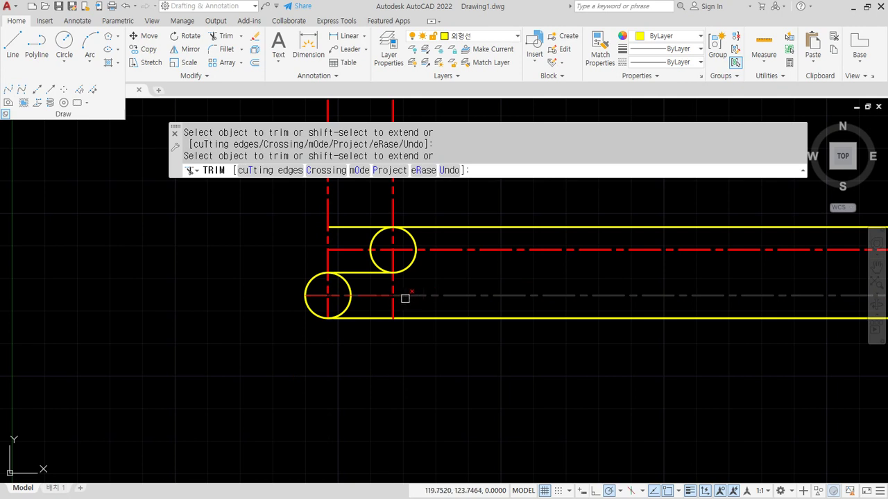
# Trim the left vertical centre line above the lower circle and the horizontal centre line left of the upper circle
pyautogui.moveTo(421, 210); pyautogui.dragTo(420, 280, button='middle')
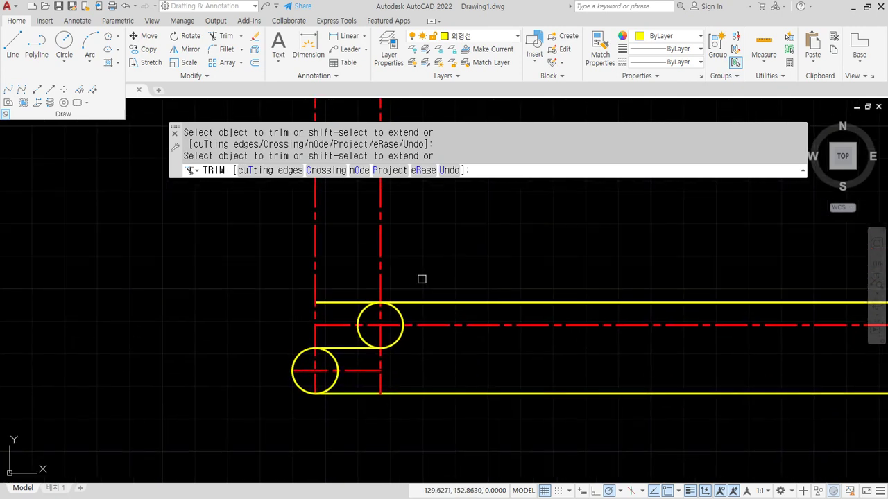
pyautogui.click(333, 269)
pyautogui.click(288, 254)
pyautogui.press('Return')
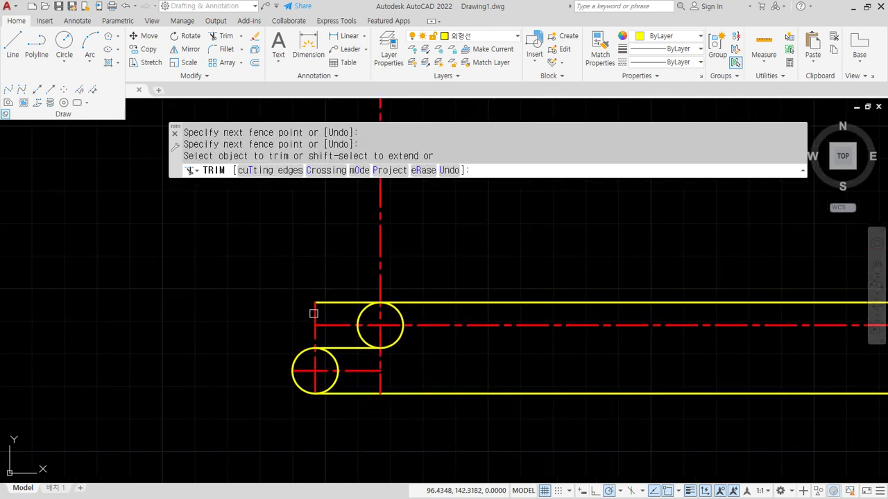
pyautogui.click(313, 312)
pyautogui.click(336, 324)
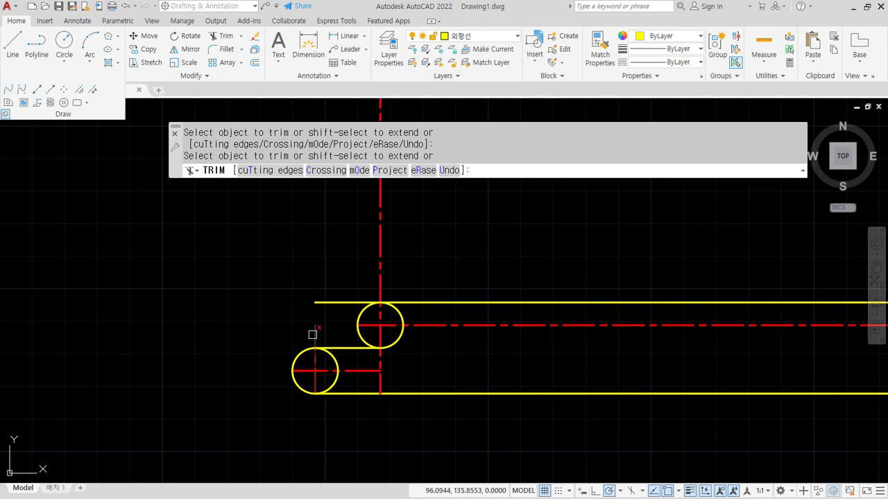
pyautogui.click(313, 335)
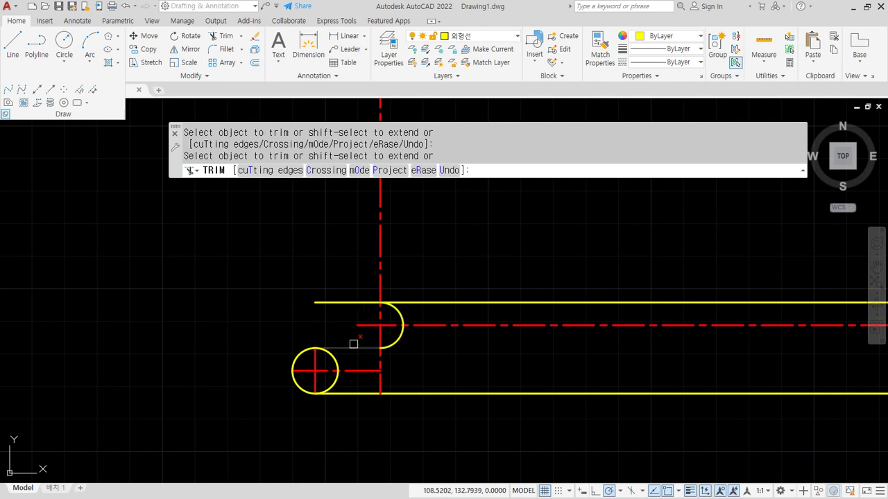
# Trim the upper and lower circles to half arcs and remove the surplus centre-line pieces beside them
pyautogui.click(361, 324)
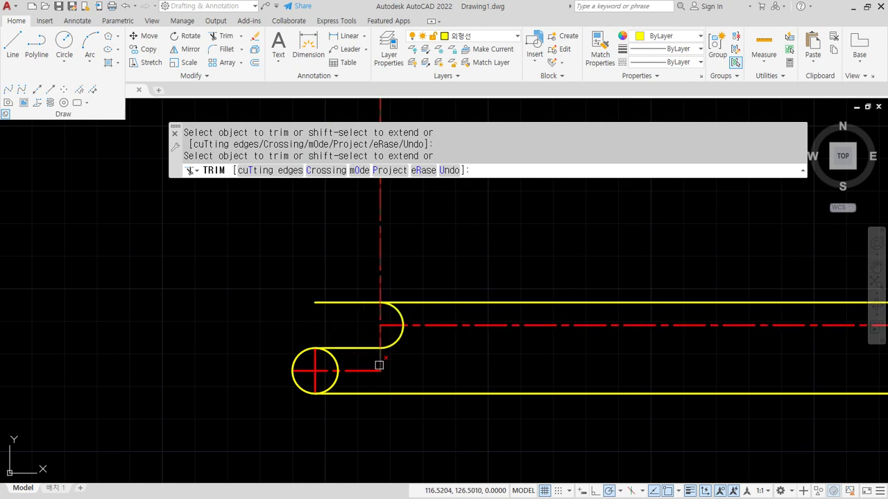
pyautogui.moveTo(365, 377); pyautogui.dragTo(332, 371, button='middle')
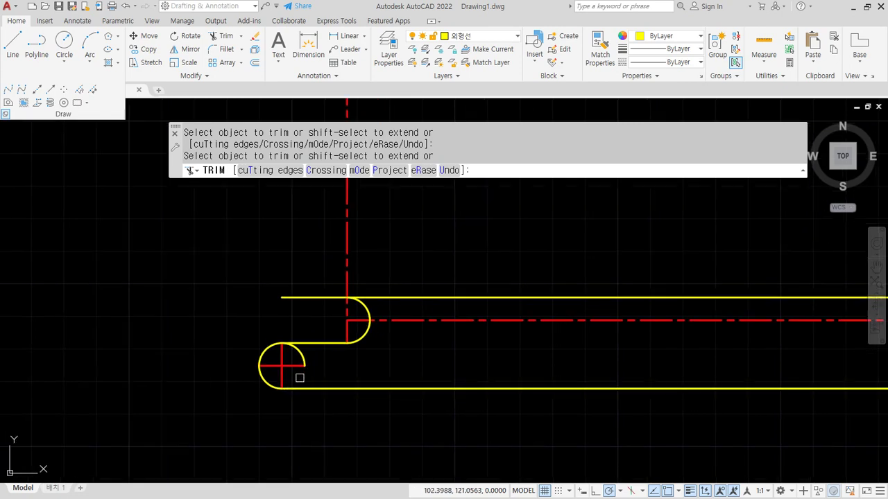
pyautogui.moveTo(396, 424); pyautogui.dragTo(373, 423, button='middle')
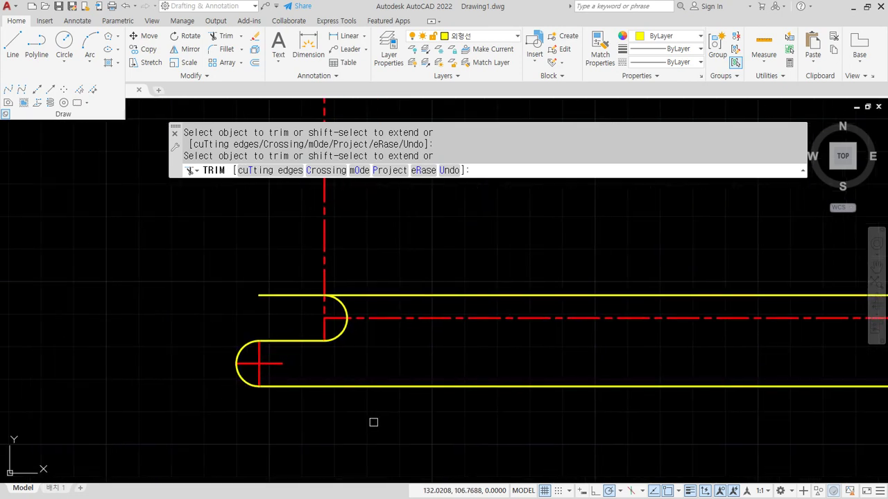
pyautogui.press('Return')
# Offset the short vertical centre line of the lower-left arc 77 to the right
pyautogui.moveTo(260, 337); pyautogui.dragTo(264, 454)
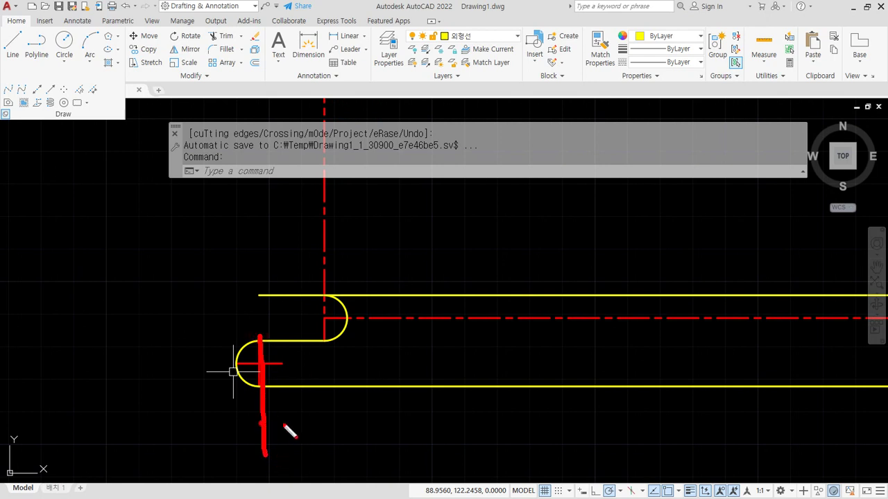
pyautogui.moveTo(262, 423); pyautogui.dragTo(537, 423)
pyautogui.press('Escape')
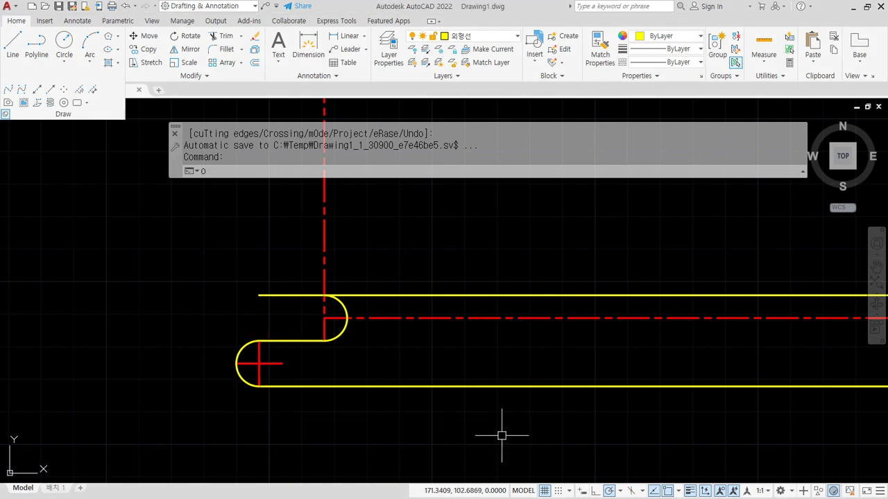
pyautogui.write('o')
pyautogui.press('Return')
pyautogui.write('77')
pyautogui.press('Return')
pyautogui.click(259, 380)
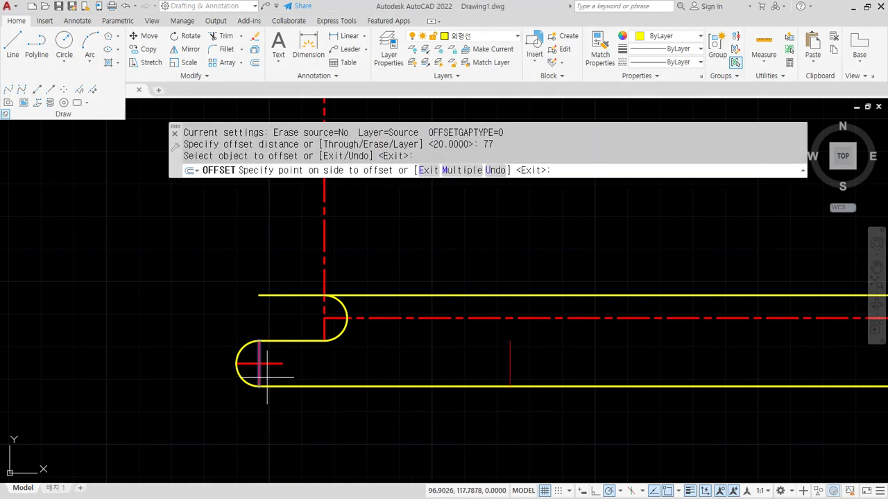
pyautogui.click(599, 370)
# Draw a circle of radius 10 where the offset vertical line meets the bottom outline
pyautogui.scroll(2, 532, 416)
pyautogui.moveTo(531, 416); pyautogui.dragTo(505, 358, button='middle')
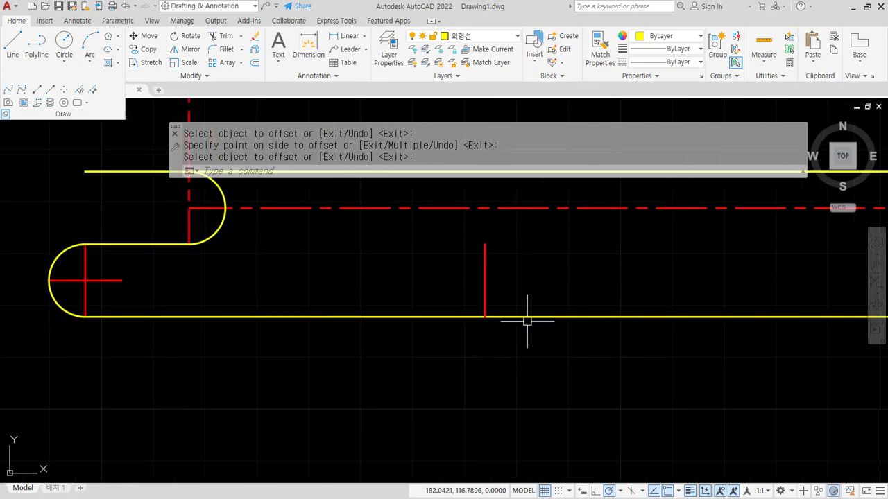
pyautogui.write('c')
pyautogui.press('Return')
pyautogui.click(485, 317)
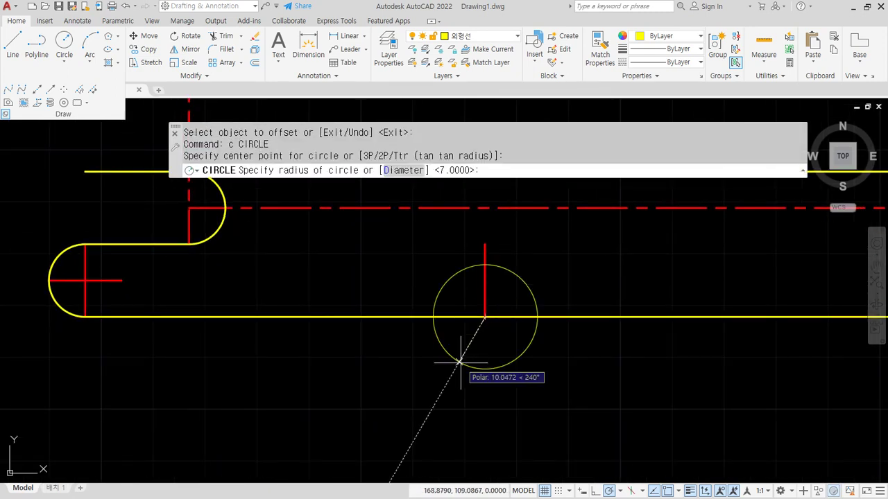
pyautogui.write('10')
pyautogui.press('Return')
# Extend the vertical centre line down to the lowest point of the new circle
pyautogui.write('ex')
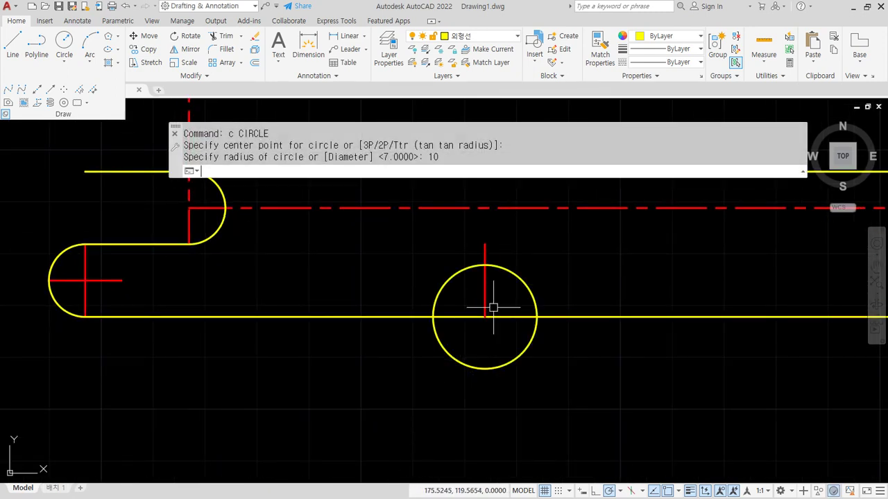
pyautogui.press('Return')
pyautogui.click(485, 308)
pyautogui.press('Return')
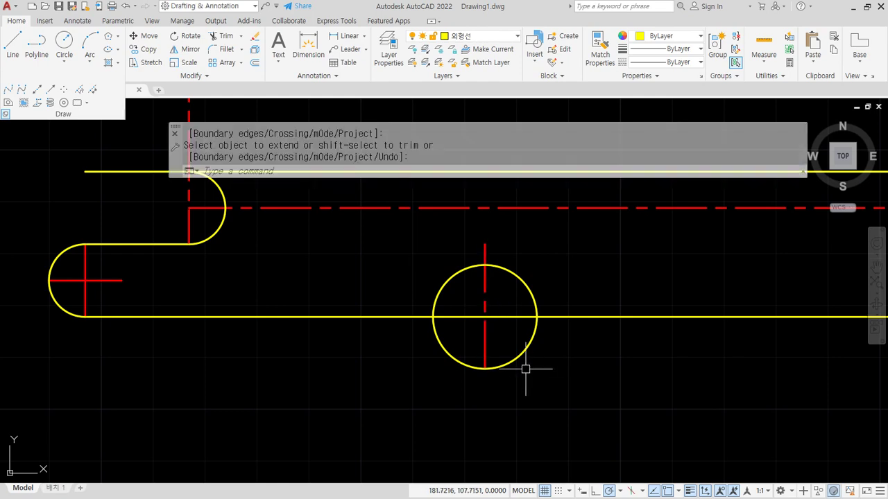
pyautogui.moveTo(525, 370)
pyautogui.mouseDown(button='middle')
pyautogui.moveTo(565, 363)
pyautogui.moveTo(513, 384)
pyautogui.mouseUp(button='middle')
pyautogui.write('tr')
pyautogui.press('Return')
pyautogui.press('Escape')
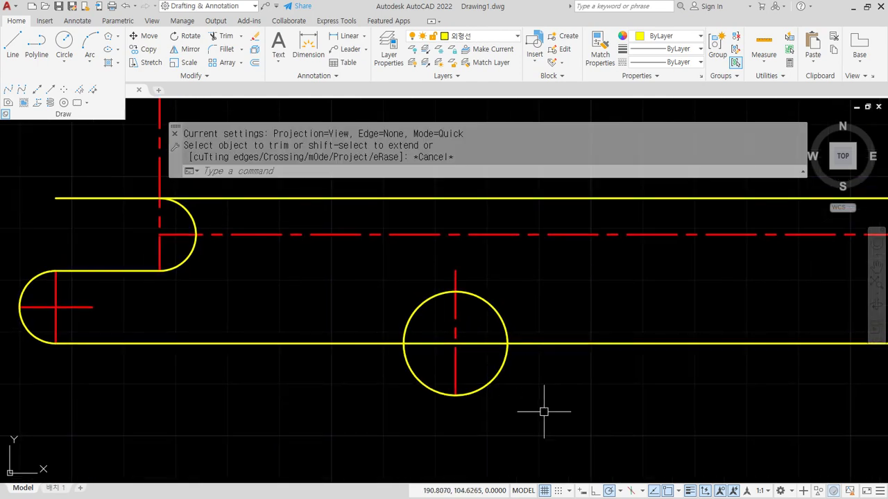
pyautogui.press('Escape')
# Offset the bottom outline 61 upward
pyautogui.scroll(-4, 564, 396)
pyautogui.moveTo(564, 396)
pyautogui.mouseDown(button='middle')
pyautogui.moveTo(531, 367)
pyautogui.moveTo(493, 375)
pyautogui.mouseUp(button='middle')
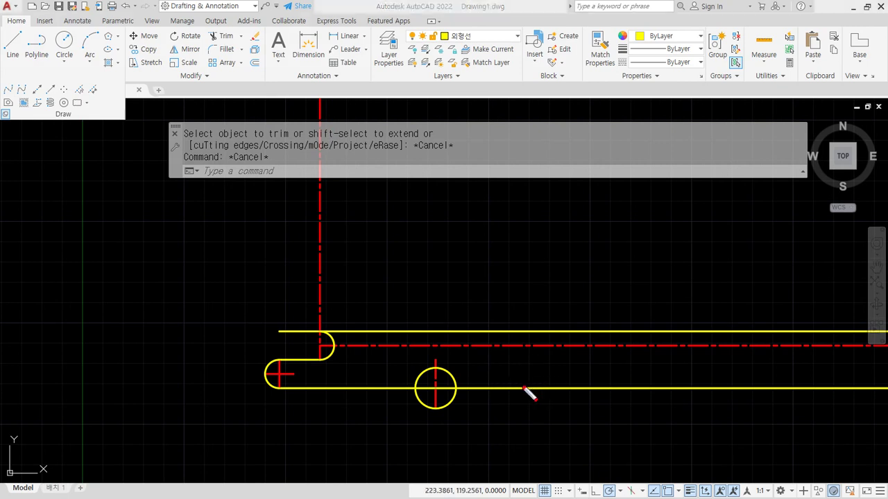
pyautogui.moveTo(527, 383); pyautogui.dragTo(511, 278)
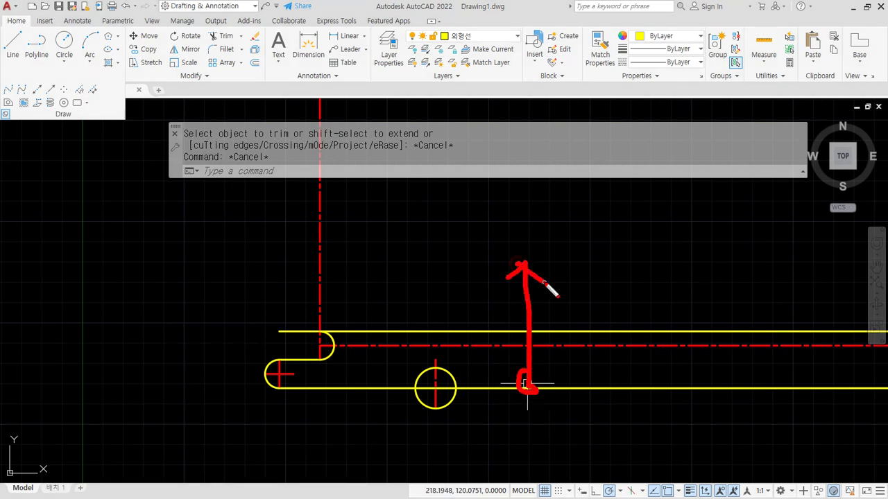
pyautogui.write('o')
pyautogui.press('Return')
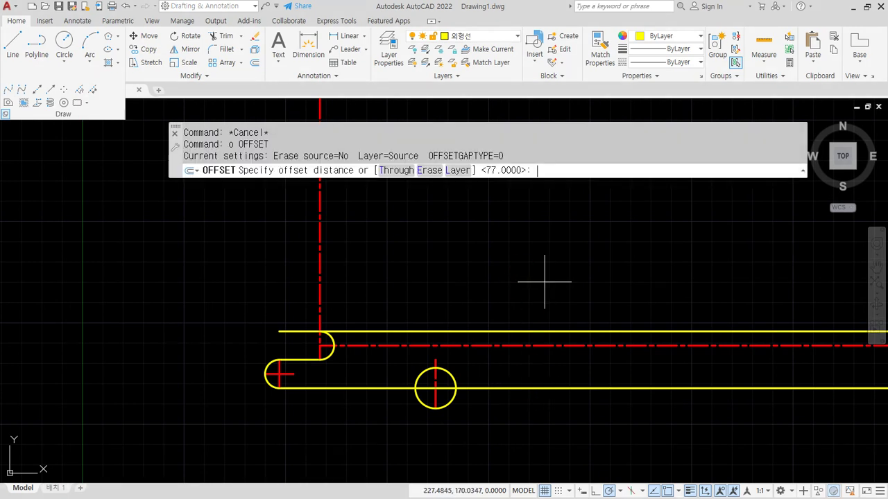
pyautogui.write('61')
pyautogui.press('Return')
pyautogui.click(525, 387)
pyautogui.click(517, 268)
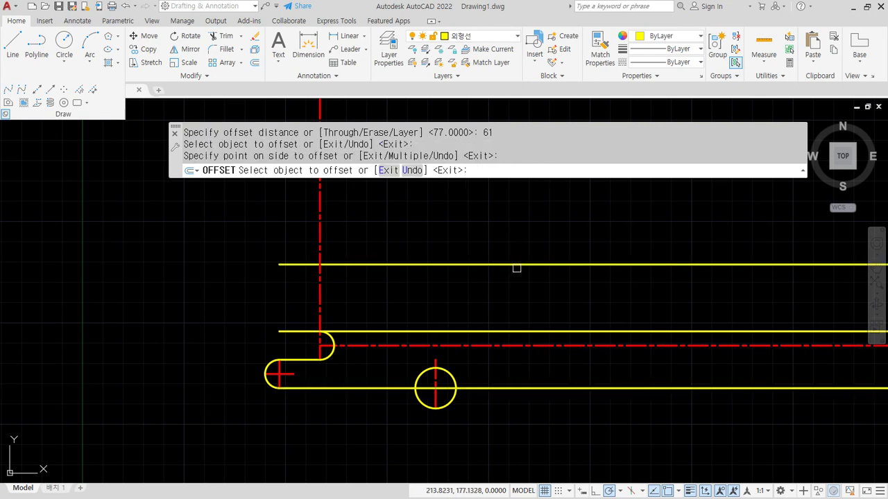
pyautogui.press('Return')
# Match the vertical centre line's properties onto the new horizontal line
pyautogui.write('ma')
pyautogui.press('Return')
pyautogui.click(321, 246)
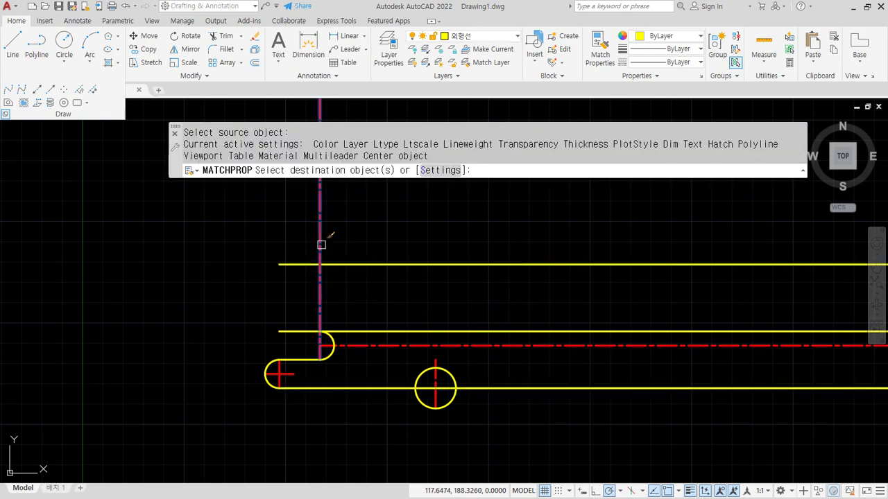
pyautogui.click(396, 264)
pyautogui.press('Return')
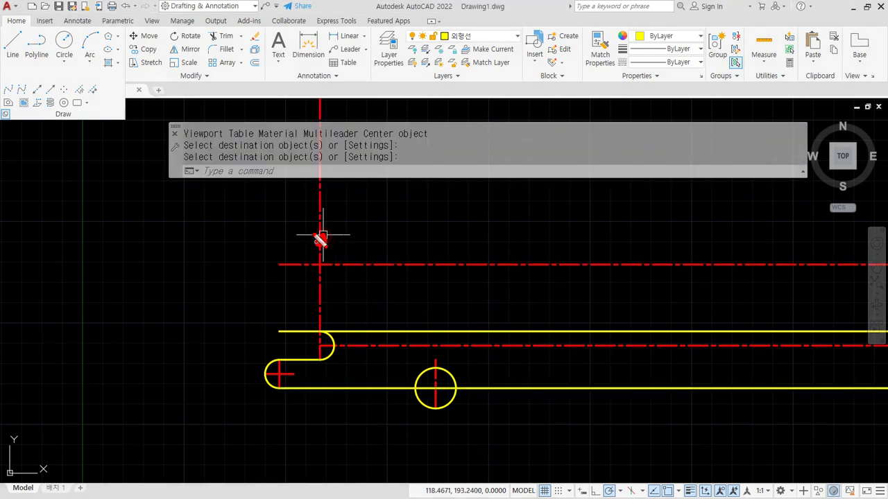
# Offset the long vertical centre line 32 to the right
pyautogui.moveTo(329, 233)
pyautogui.mouseDown()
pyautogui.moveTo(488, 223)
pyautogui.moveTo(441, 235)
pyautogui.mouseUp()
pyautogui.press('Escape')
pyautogui.press('Return')
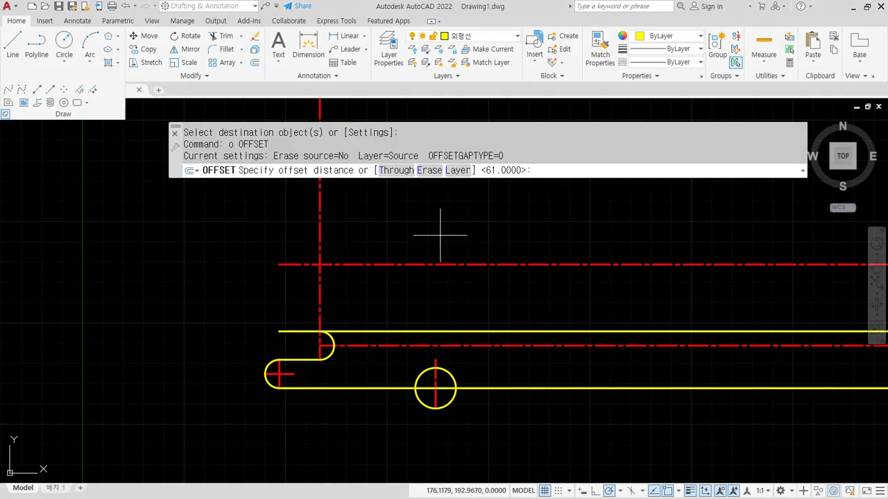
pyautogui.write('32')
pyautogui.press('Return')
pyautogui.click(319, 240)
pyautogui.click(381, 232)
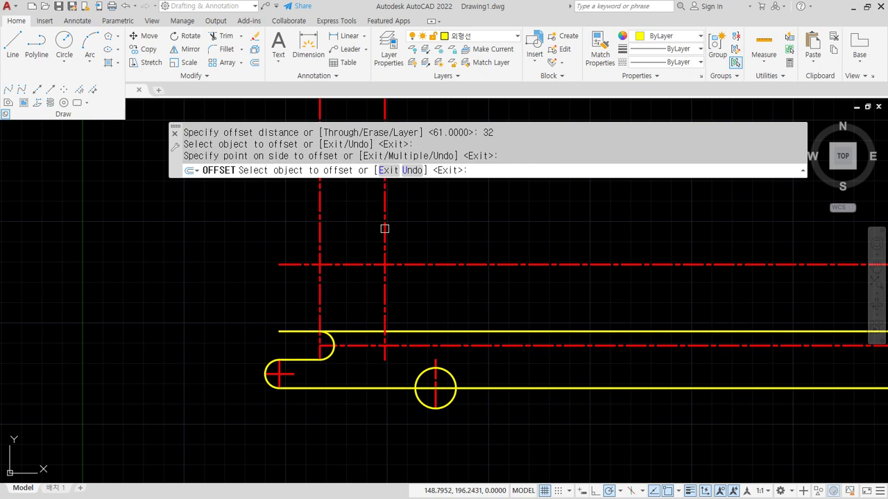
pyautogui.press('Return')
# Offset the new vertical centre line another 35 to the right
pyautogui.press('Return')
pyautogui.write('3')
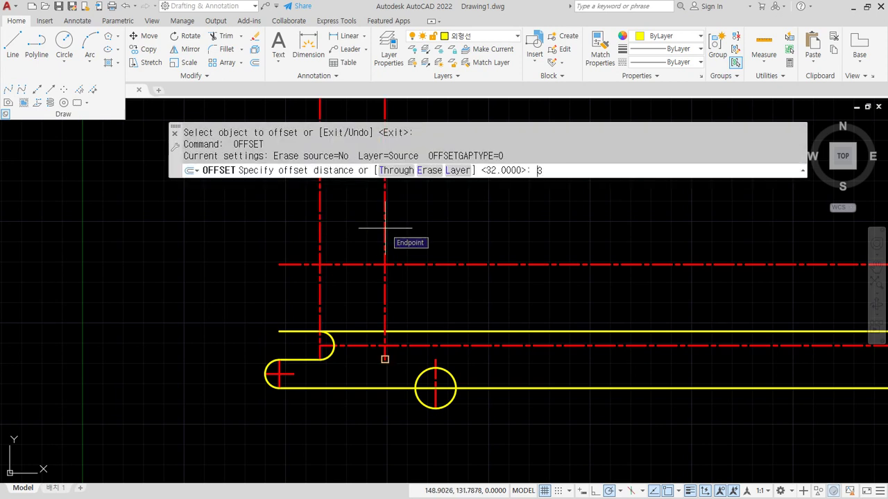
pyautogui.write('5')
pyautogui.press('Return')
pyautogui.click(386, 238)
pyautogui.click(508, 237)
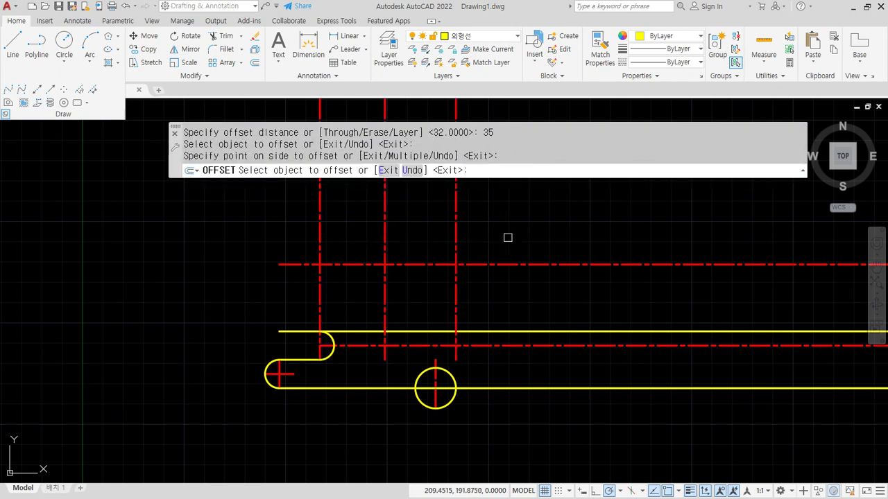
pyautogui.press('Return')
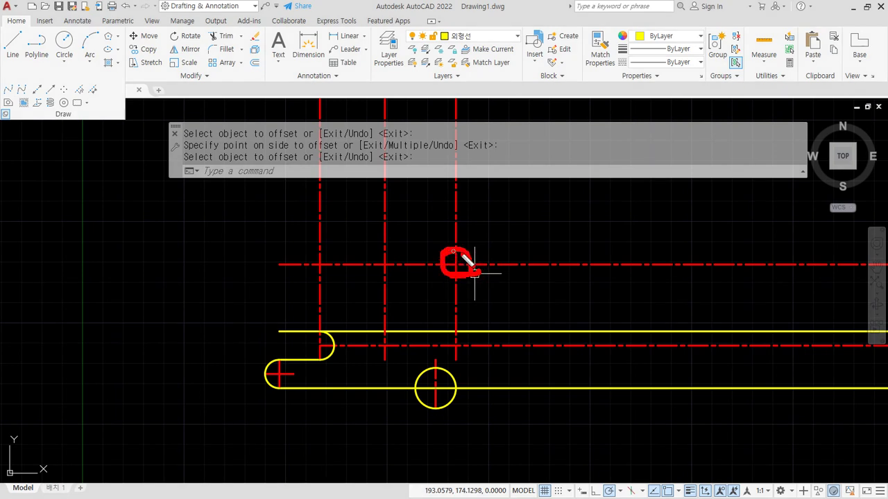
# Draw a circle of radius 10 where the rightmost vertical centre line crosses the uppermost horizontal centre line
pyautogui.write('c')
pyautogui.press('Return')
pyautogui.click(456, 265)
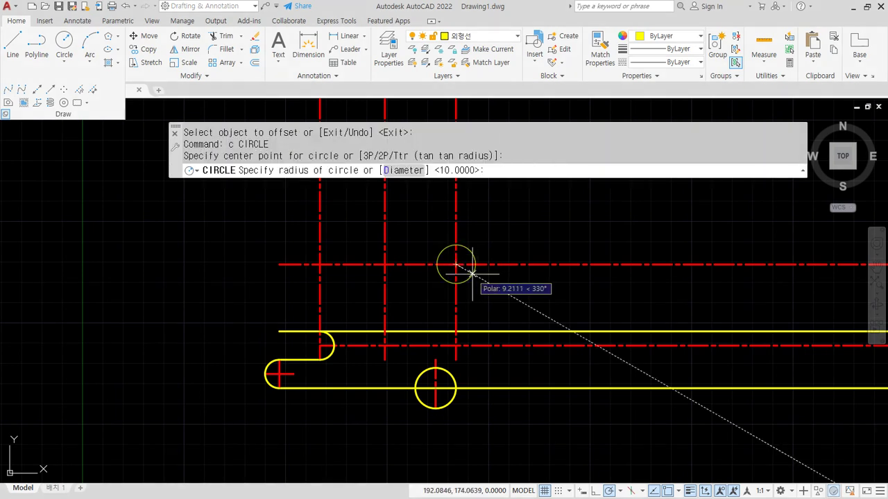
pyautogui.write('10')
pyautogui.press('Return')
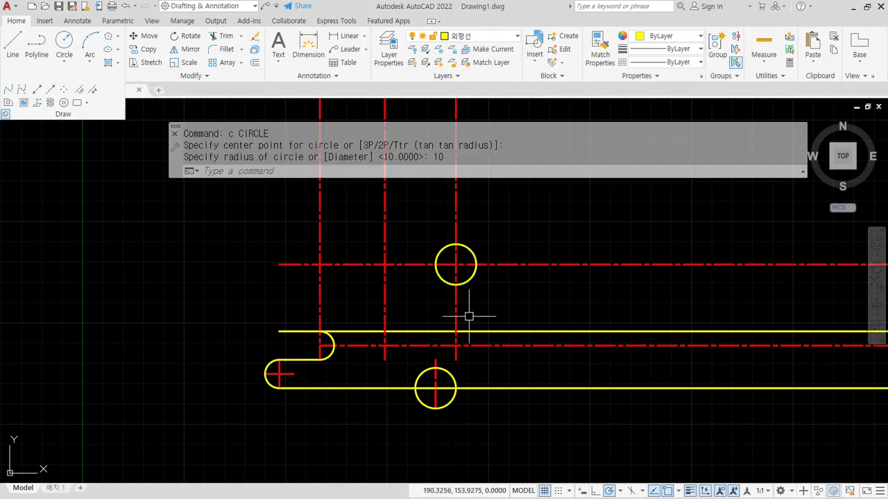
# Trim the horizontal and vertical centre lines outside the new upper circle
pyautogui.write('tr')
pyautogui.press('Return')
pyautogui.scroll(2, 455, 342)
pyautogui.click(454, 340)
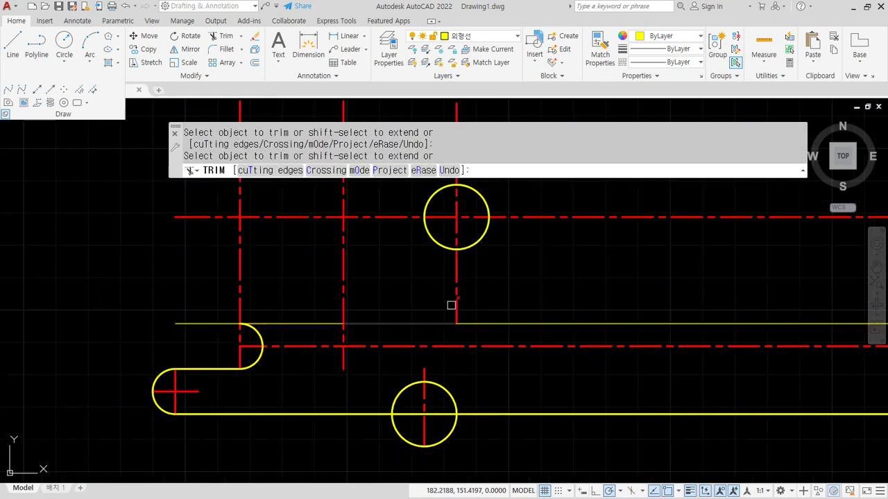
pyautogui.click(452, 297)
pyautogui.click(521, 261)
pyautogui.moveTo(517, 238); pyautogui.dragTo(510, 306, button='middle')
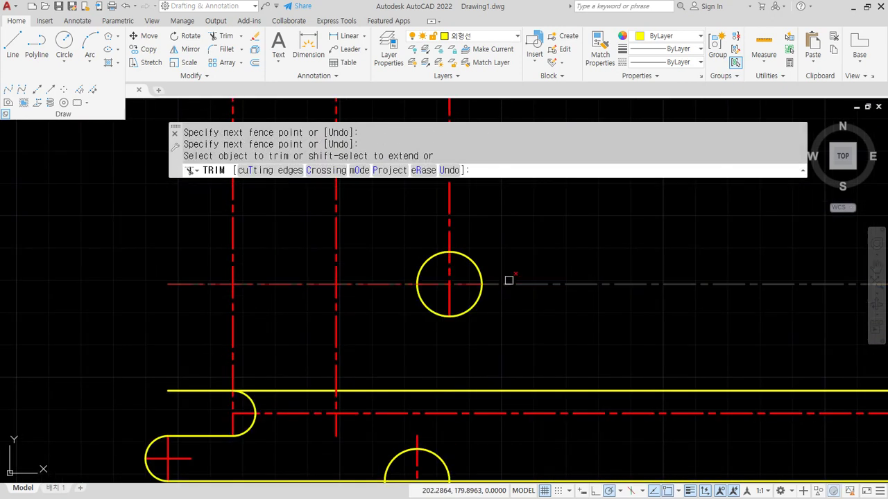
pyautogui.click(508, 280)
pyautogui.moveTo(458, 221); pyautogui.dragTo(428, 227)
pyautogui.click(201, 284)
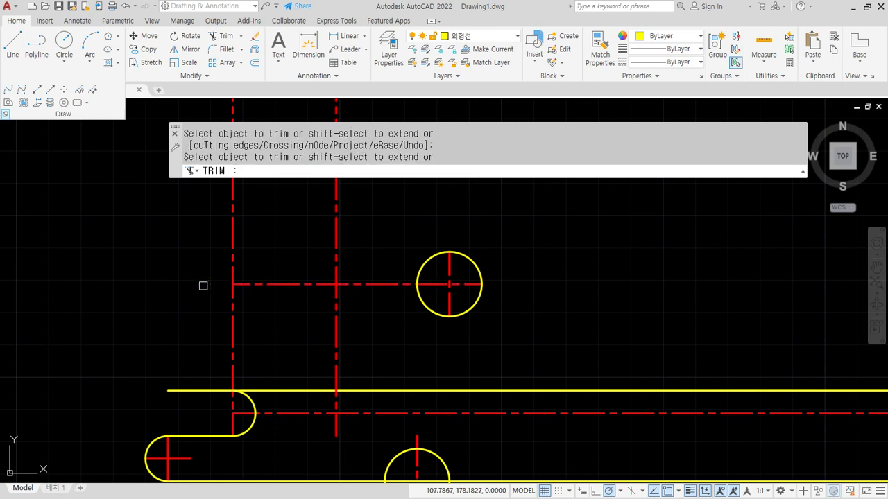
pyautogui.click(286, 284)
pyautogui.press('Return')
# Offset the long horizontal centre line of the upper arc 15 upward
pyautogui.moveTo(403, 345); pyautogui.dragTo(423, 293, button='middle')
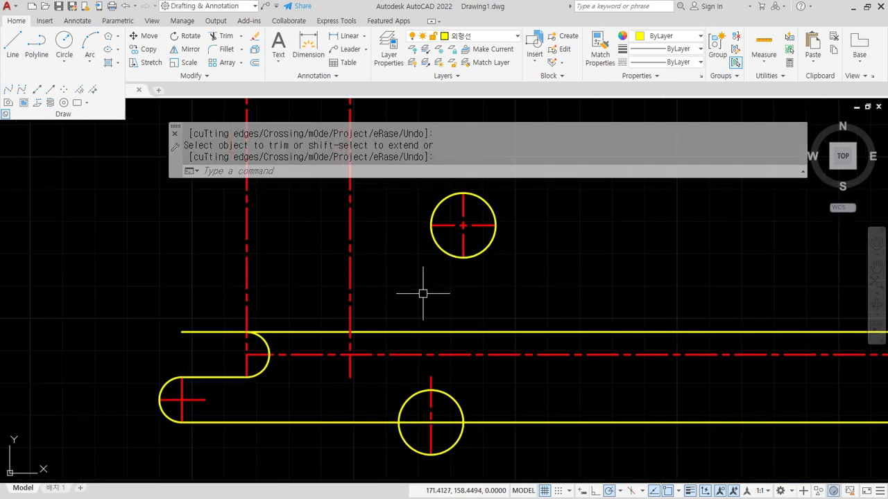
pyautogui.scroll(2, 337, 388)
pyautogui.moveTo(404, 340); pyautogui.dragTo(412, 366, button='middle')
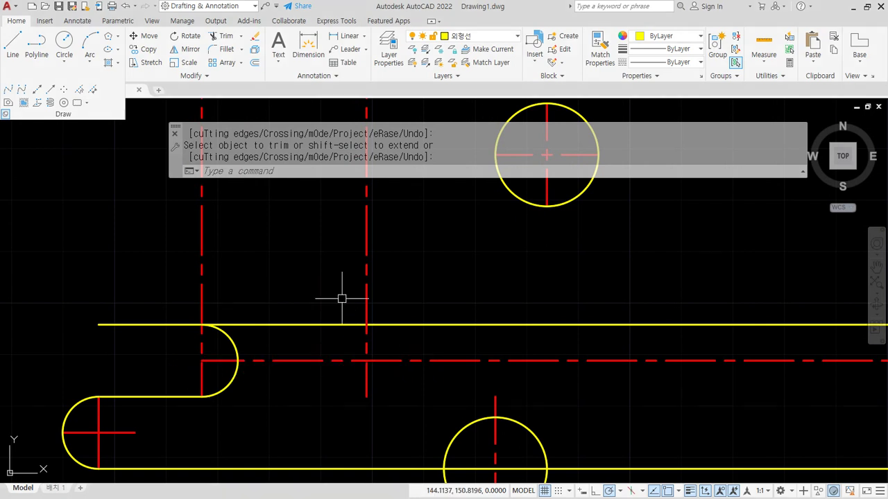
pyautogui.press('Escape')
pyautogui.write('o')
pyautogui.press('Return')
pyautogui.write('15')
pyautogui.press('Return')
pyautogui.click(330, 361)
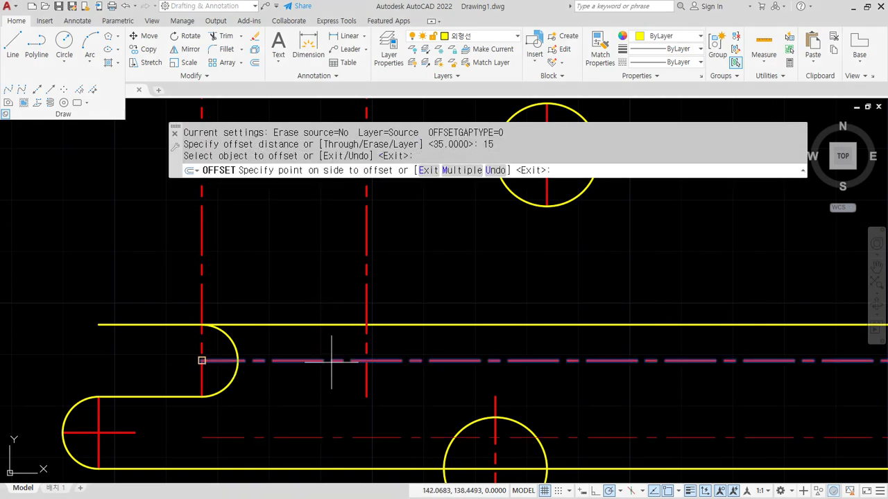
pyautogui.click(321, 269)
pyautogui.press('Return')
# Draw a circle of radius 12 where the newly offset horizontal centre line crosses the vertical centre line
pyautogui.write('c')
pyautogui.press('Return')
pyautogui.click(365, 285)
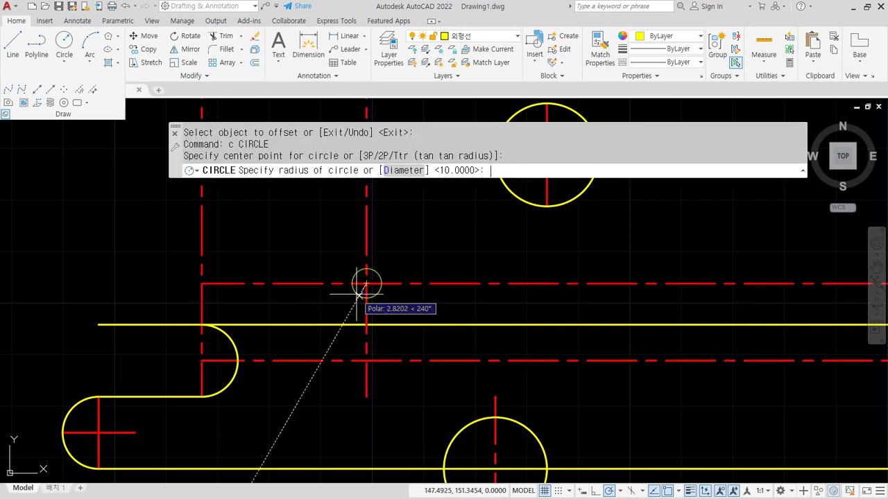
pyautogui.write('15')
pyautogui.press('Return')
# Trim the horizontal and vertical centre lines outside the new radius 12 circle and beyond the upper arc
pyautogui.write('tr')
pyautogui.press('Return')
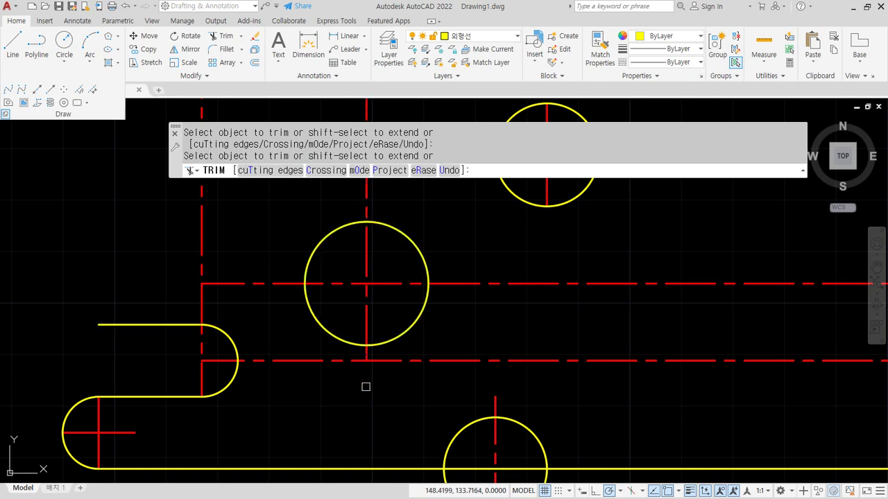
pyautogui.click(431, 361)
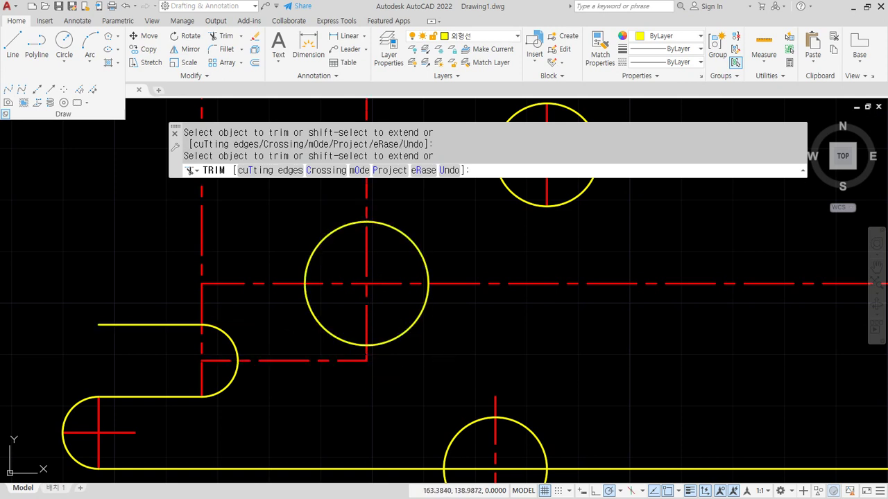
pyautogui.click(364, 359)
pyautogui.click(531, 284)
pyautogui.click(273, 281)
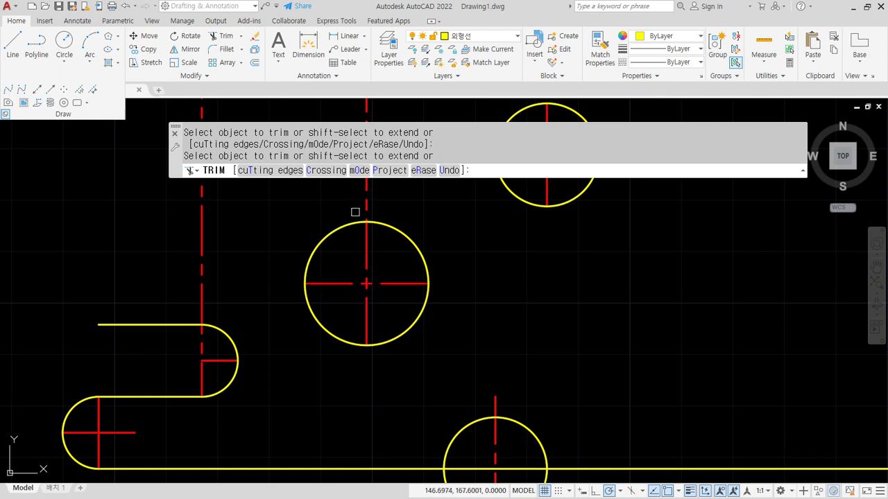
# Trim the long bottom outline beyond and inside the lower circle so it ends at the circle's near edge
pyautogui.scroll(-4, 460, 284)
pyautogui.moveTo(578, 323); pyautogui.dragTo(519, 319, button='middle')
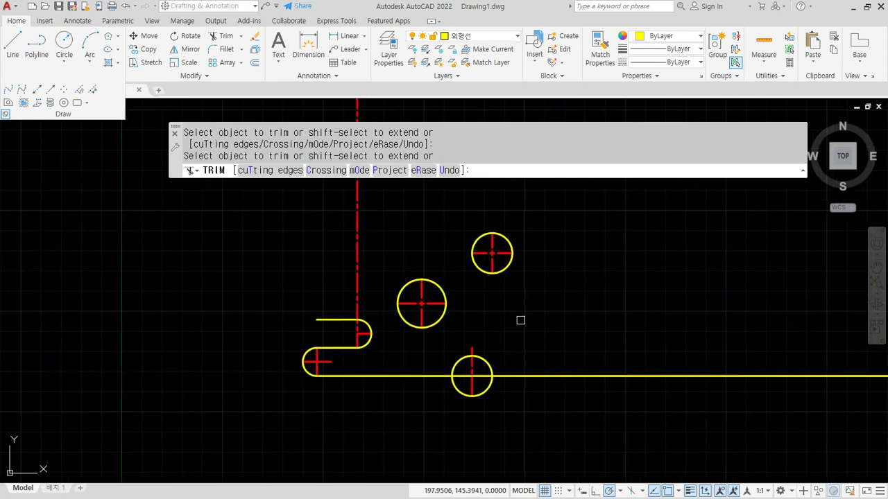
pyautogui.click(589, 375)
pyautogui.scroll(2, 473, 378)
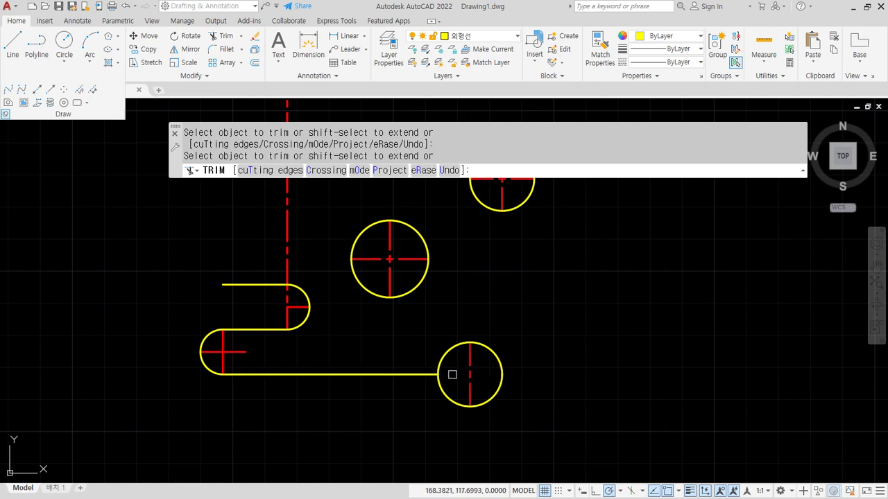
pyautogui.click(450, 374)
pyautogui.press('Return')
# Draw a horizontal line across the lower circle from one quadrant to the opposite one
pyautogui.write('l')
pyautogui.press('Return')
pyautogui.click(439, 374)
pyautogui.click(501, 375)
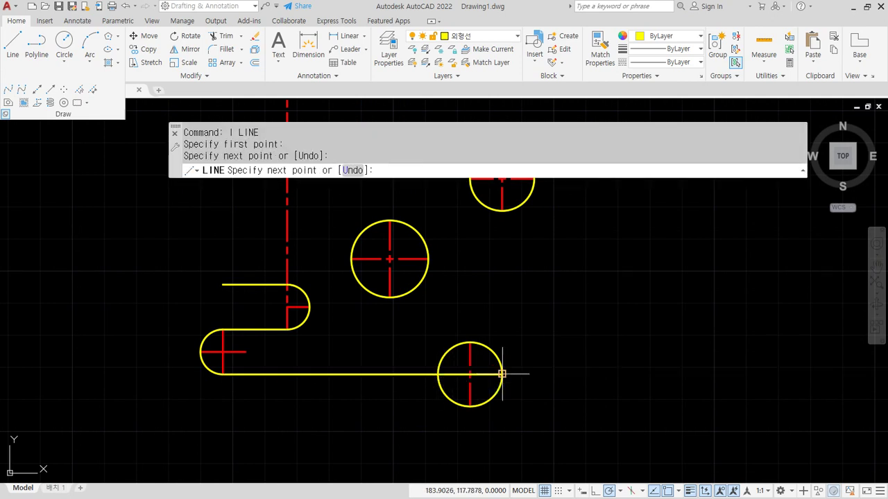
pyautogui.press('Return')
# Match the properties of the lower circle's vertical centre line onto its new horizontal line
pyautogui.write('ma')
pyautogui.press('Return')
pyautogui.click(469, 355)
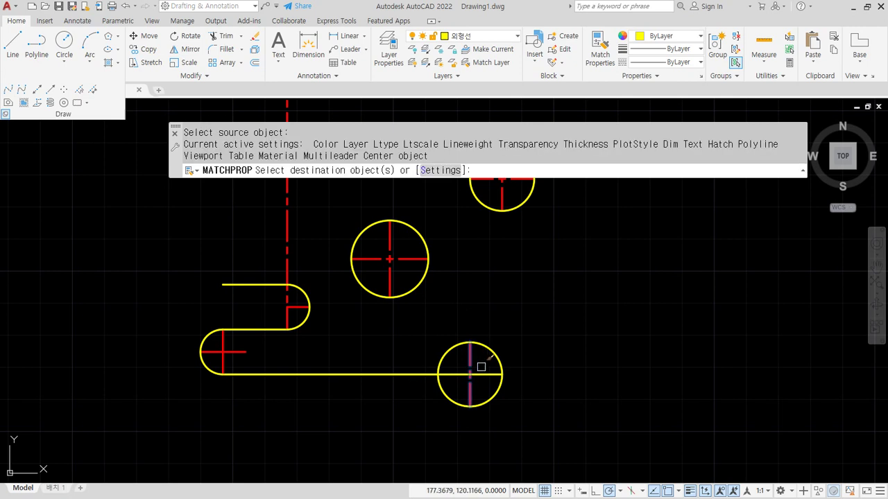
pyautogui.click(490, 374)
pyautogui.press('Return')
# Draw a circle of radius 20 centred on the small arc at the end of the upper slot
pyautogui.moveTo(610, 414); pyautogui.dragTo(587, 444, button='middle')
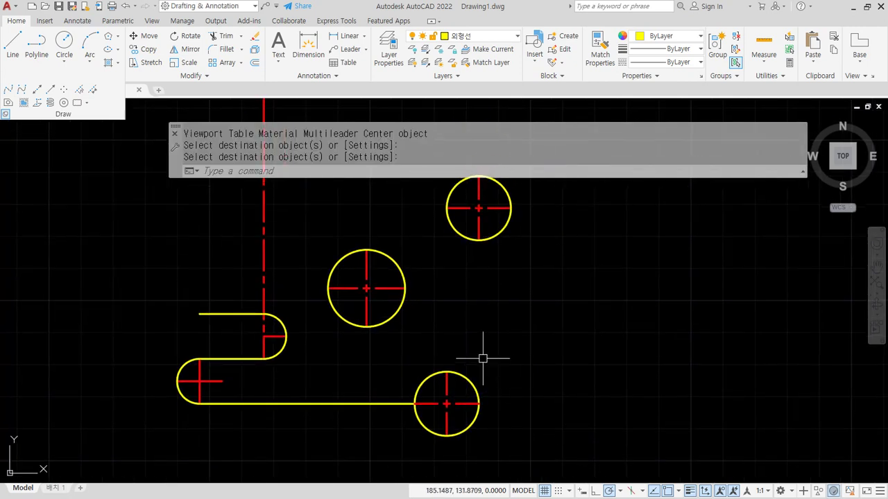
pyautogui.moveTo(478, 358); pyautogui.dragTo(477, 366, button='middle')
pyautogui.write('c')
pyautogui.press('Return')
pyautogui.click(263, 344)
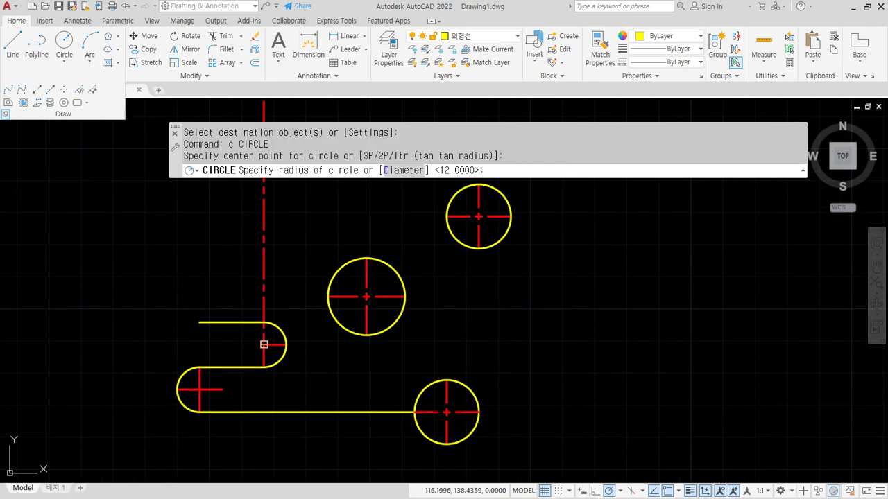
pyautogui.write('20')
pyautogui.press('Return')
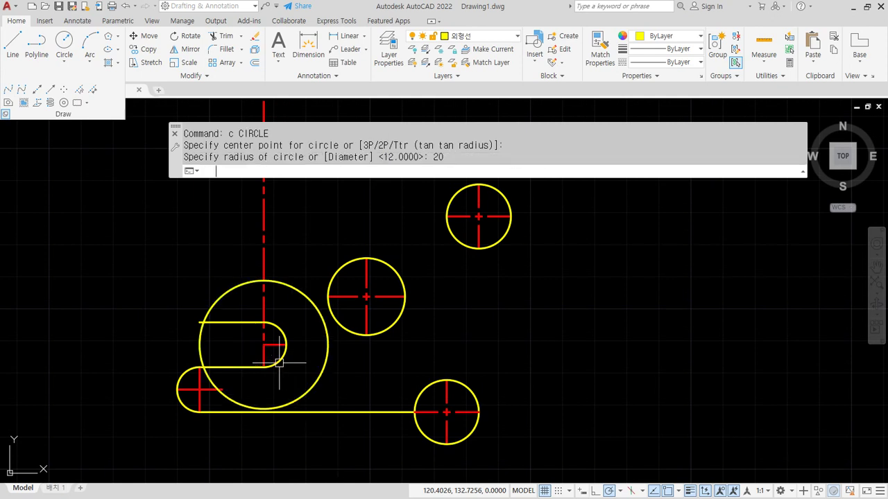
pyautogui.scroll(2, 317, 379)
pyautogui.moveTo(317, 372); pyautogui.dragTo(346, 372, button='middle')
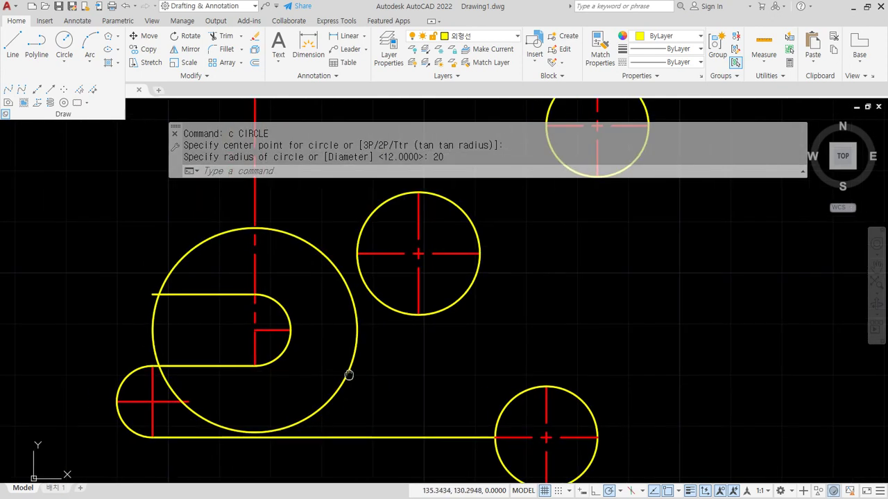
pyautogui.moveTo(357, 295); pyautogui.dragTo(366, 314, button='middle')
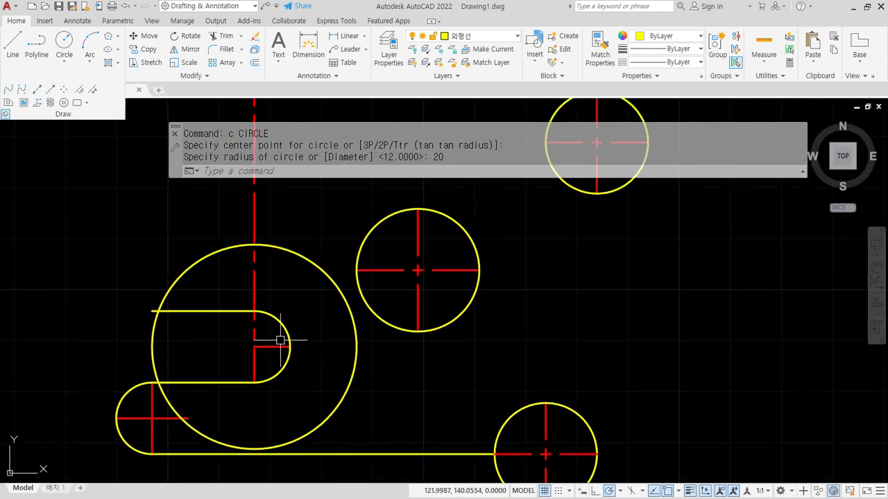
pyautogui.scroll(-4, 333, 343)
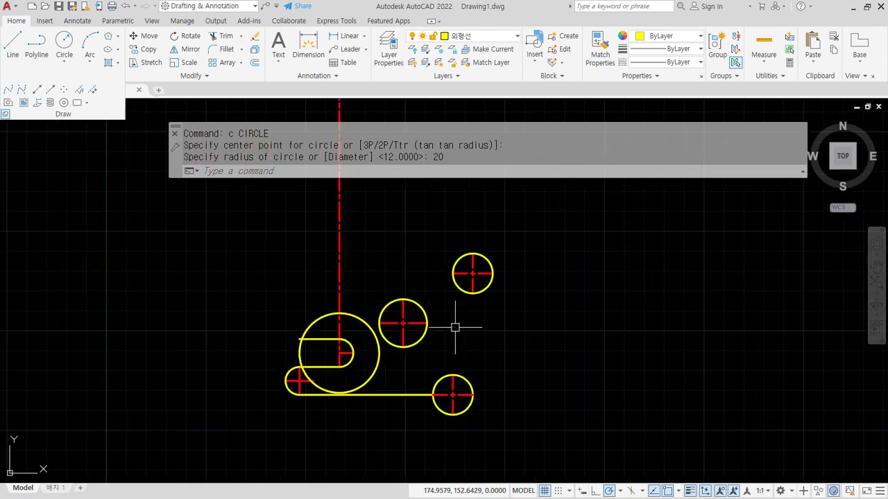
pyautogui.moveTo(298, 414)
pyautogui.mouseDown()
pyautogui.moveTo(272, 397)
pyautogui.moveTo(329, 408)
pyautogui.mouseUp()
pyautogui.moveTo(400, 404)
pyautogui.mouseDown()
pyautogui.moveTo(444, 434)
pyautogui.moveTo(473, 407)
pyautogui.mouseUp()
pyautogui.moveTo(496, 298); pyautogui.dragTo(466, 238)
pyautogui.moveTo(417, 357); pyautogui.dragTo(431, 312)
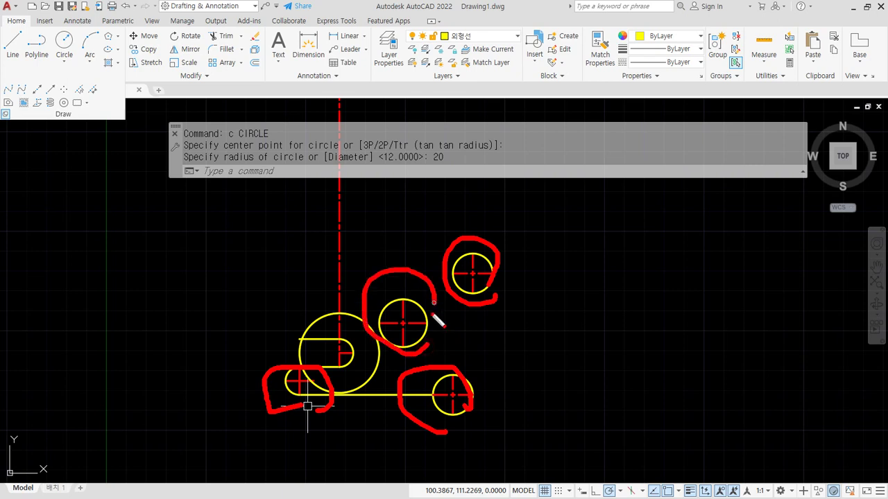
pyautogui.moveTo(338, 388)
pyautogui.mouseDown()
pyautogui.moveTo(291, 328)
pyautogui.moveTo(341, 352)
pyautogui.mouseUp()
pyautogui.press('Escape')
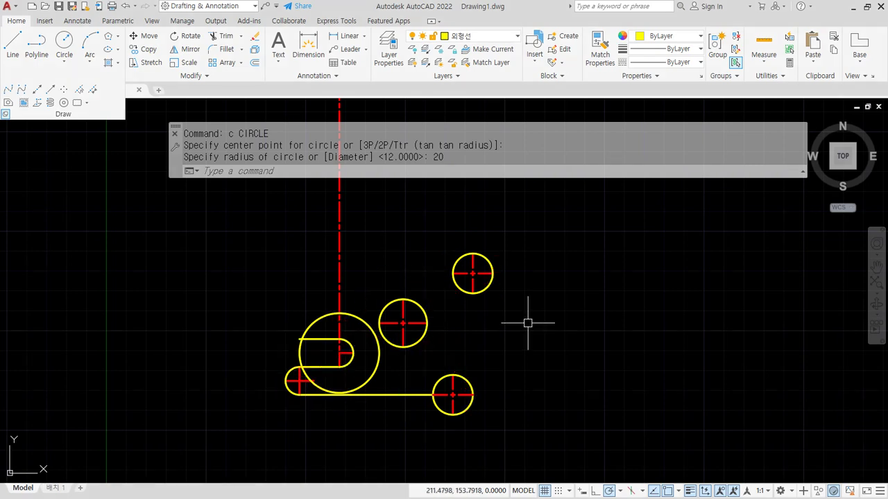
pyautogui.moveTo(476, 224); pyautogui.dragTo(470, 419)
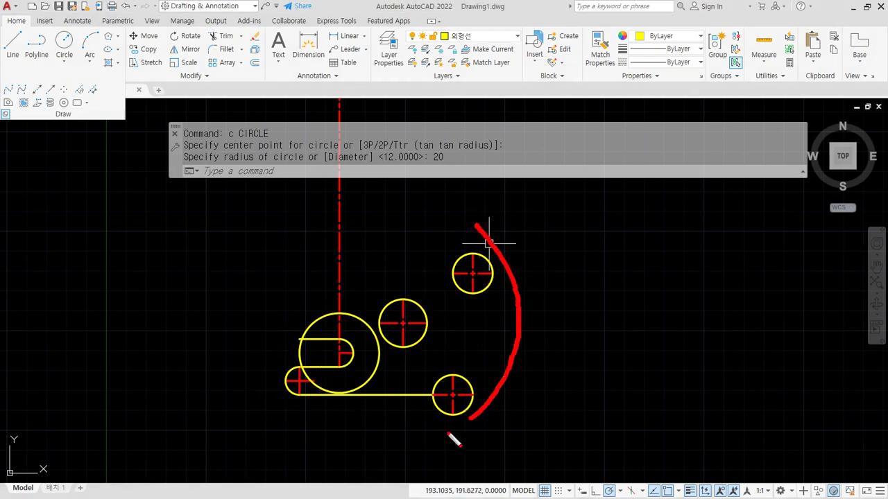
pyautogui.press('Escape')
# Draw a tangent-tangent-radius circle of radius 50 touching the outer sides of the uppermost and lower circles
pyautogui.write('c')
pyautogui.press('space')
pyautogui.write('t')
pyautogui.press('Return')
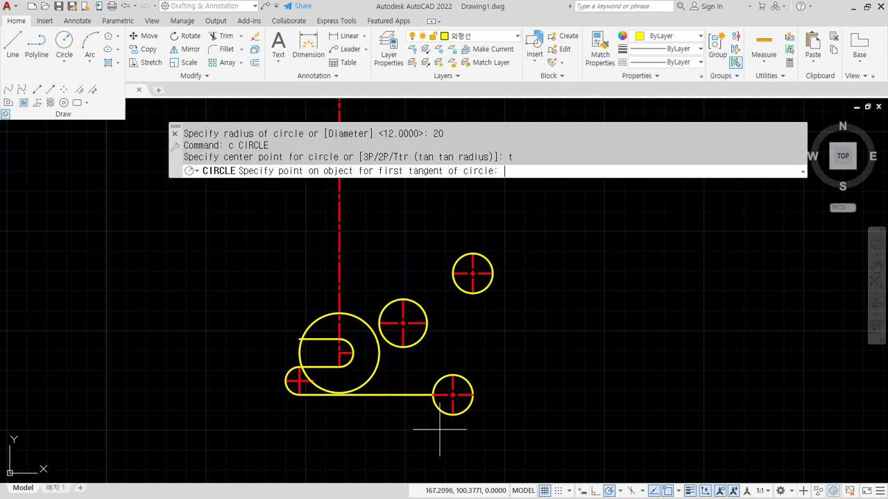
pyautogui.click(491, 262)
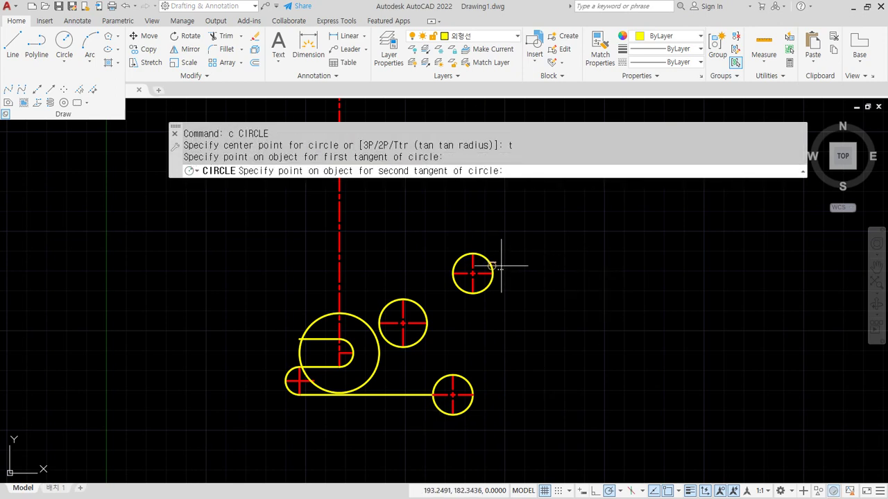
pyautogui.click(468, 411)
pyautogui.write('5')
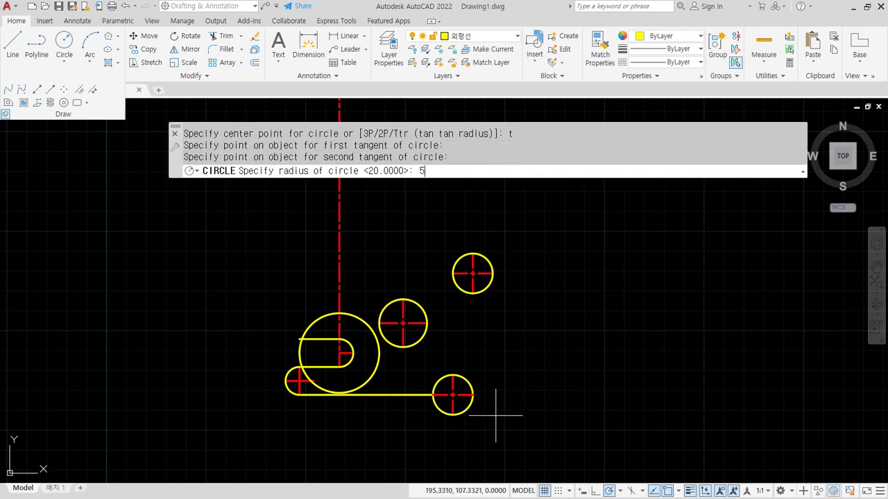
pyautogui.write('0')
pyautogui.press('Return')
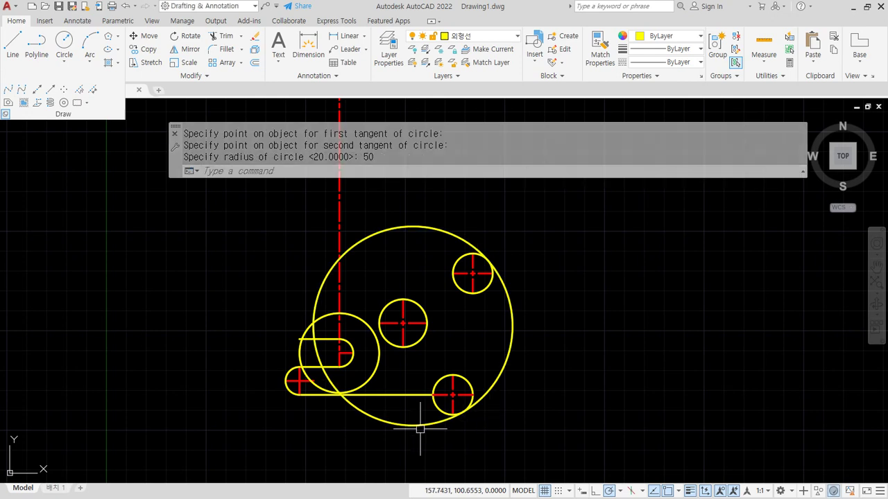
# Trim the radius 50 circle at its tangent points and erase the leftover piece, keeping only the outer arc
pyautogui.write('tr')
pyautogui.press('Return')
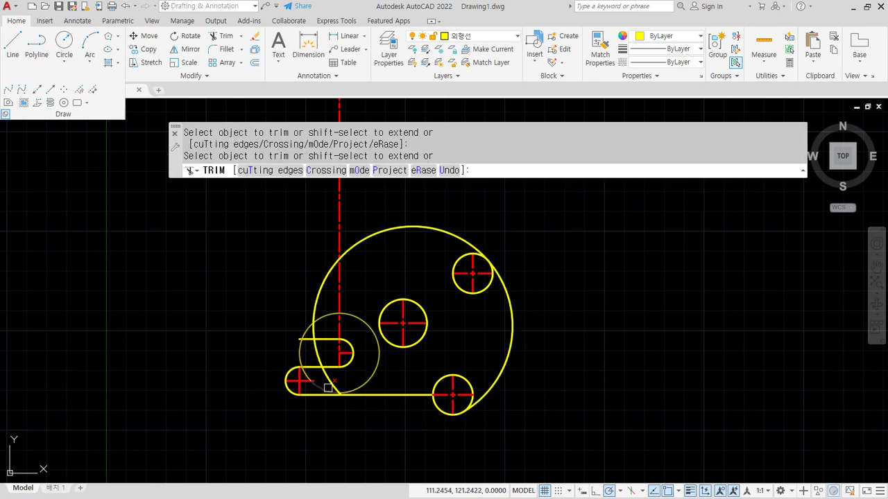
pyautogui.click(438, 232)
pyautogui.press('Return')
pyautogui.click(316, 293)
pyautogui.write('e')
pyautogui.press('Return')
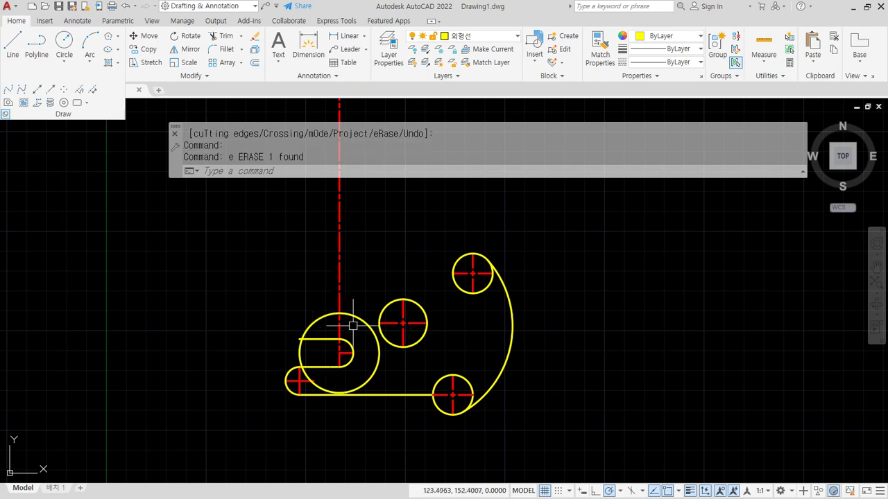
# Trim the inner upper part of the lower circle between the bottom outline and the radius 50 arc
pyautogui.scroll(4, 474, 407)
pyautogui.write('t')
pyautogui.press('Return')
pyautogui.click(456, 399)
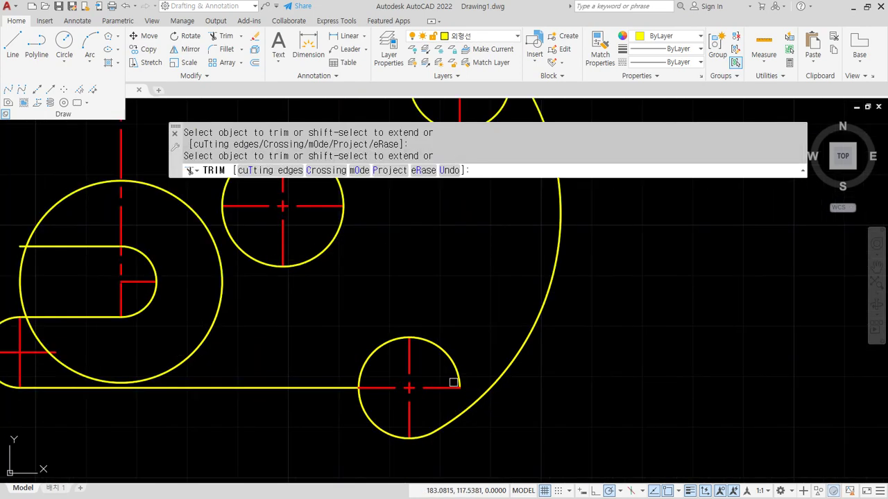
pyautogui.scroll(-2, 458, 329)
pyautogui.moveTo(437, 260); pyautogui.dragTo(496, 346, button='middle')
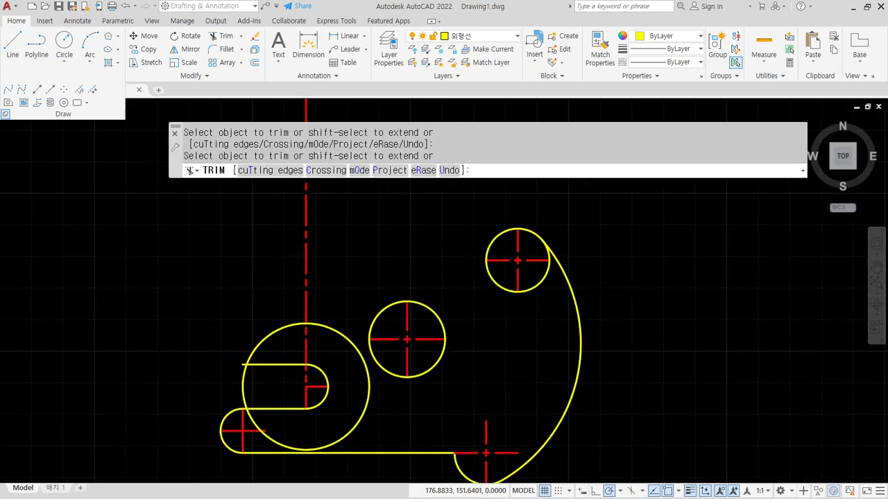
pyautogui.press('Escape')
# Draw a line tangent to the uppermost circle's inner side and to the facing side of the radius 12 circle
pyautogui.write('l')
pyautogui.press('Return')
pyautogui.keyDown('shift'); pyautogui.rightClick(474, 223); pyautogui.keyUp('shift')
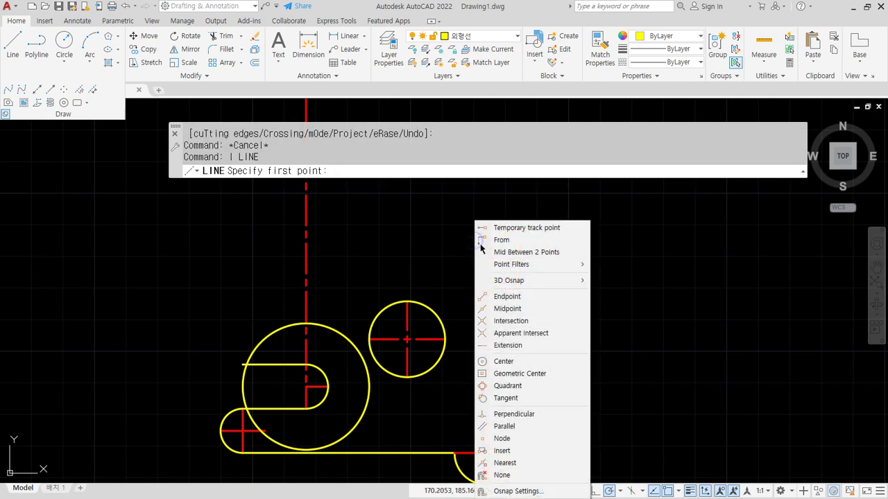
pyautogui.click(505, 398)
pyautogui.click(475, 249)
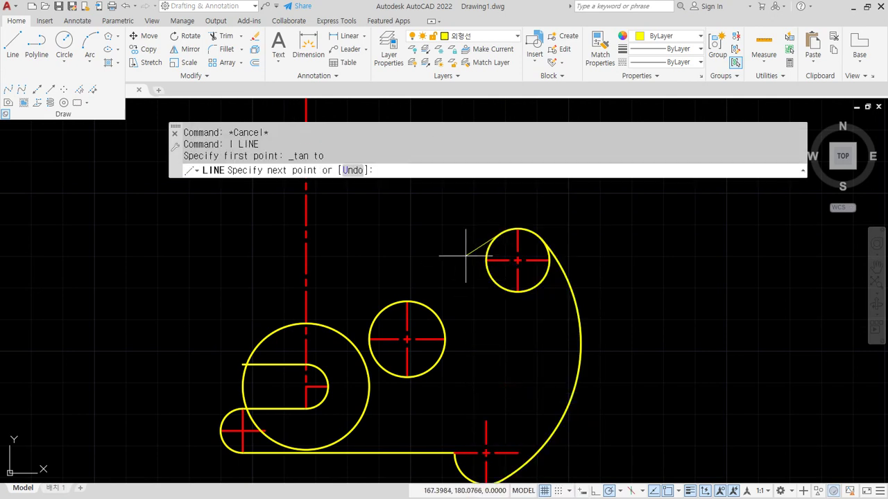
pyautogui.keyDown('shift'); pyautogui.rightClick(449, 267); pyautogui.keyUp('shift')
pyautogui.click(479, 398)
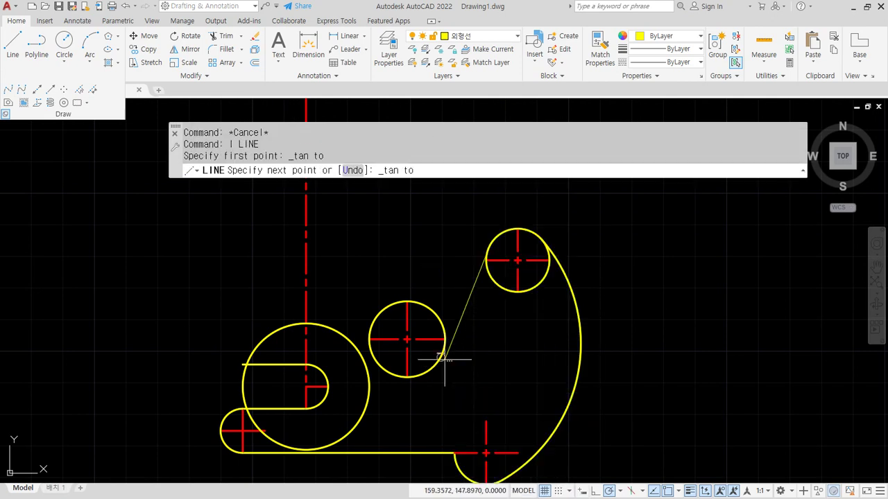
pyautogui.click(443, 358)
pyautogui.press('Return')
# Trim the lower part of the uppermost circle between the tangent line and the radius 50 arc
pyautogui.write('tr')
pyautogui.press('Return')
pyautogui.scroll(4, 538, 258)
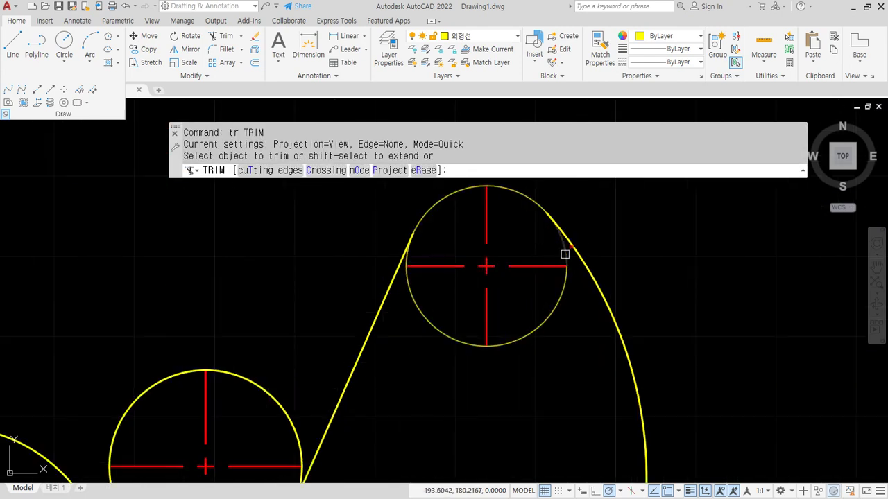
pyautogui.click(560, 298)
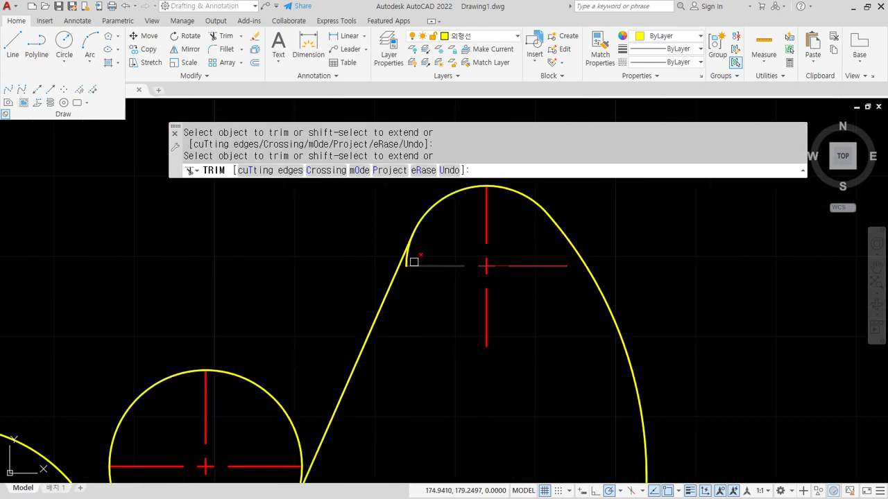
pyautogui.scroll(-5, 434, 277)
pyautogui.scroll(4, 367, 333)
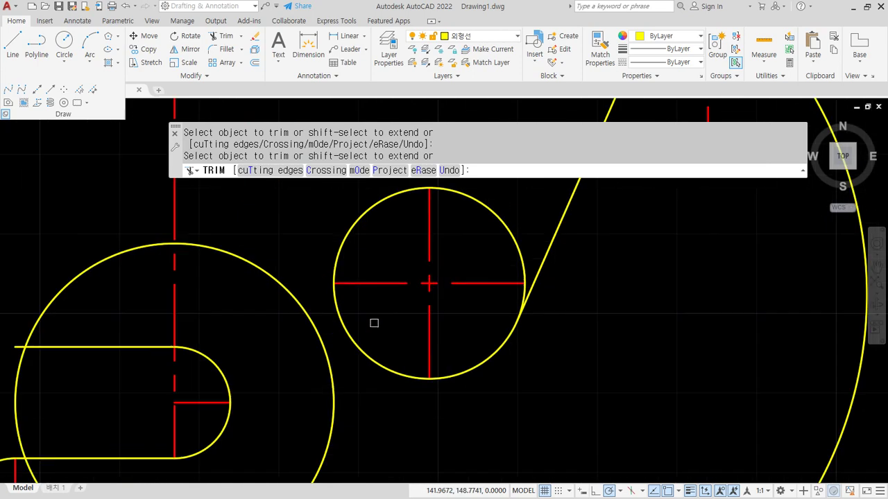
pyautogui.press('Return')
# Draw a line tangent to the underside of the radius 12 circle and the upper side of the radius 20 circle
pyautogui.write('l')
pyautogui.press('Return')
pyautogui.keyDown('shift'); pyautogui.rightClick(310, 225); pyautogui.keyUp('shift')
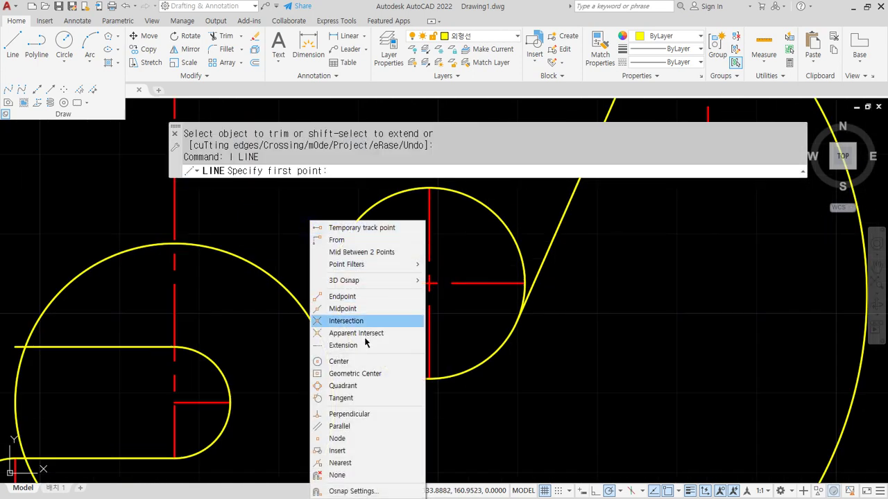
pyautogui.click(356, 398)
pyautogui.click(356, 362)
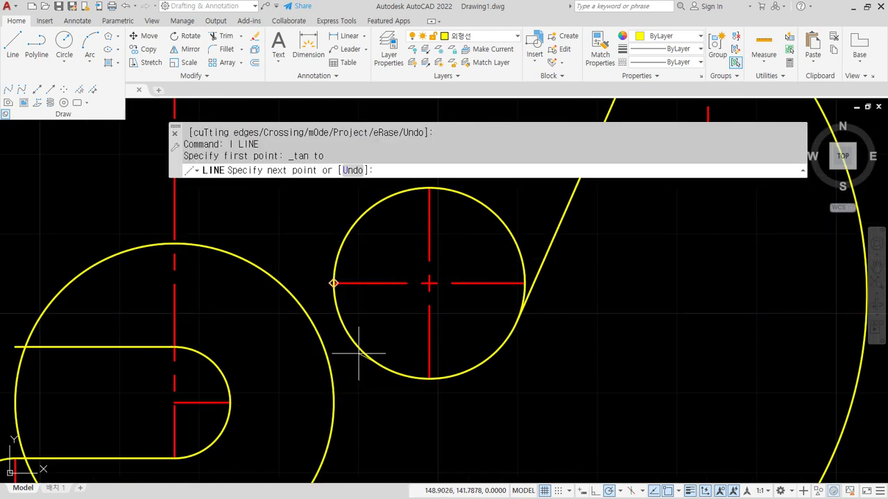
pyautogui.keyDown('shift'); pyautogui.rightClick(293, 274); pyautogui.keyUp('shift')
pyautogui.click(321, 398)
pyautogui.click(274, 285)
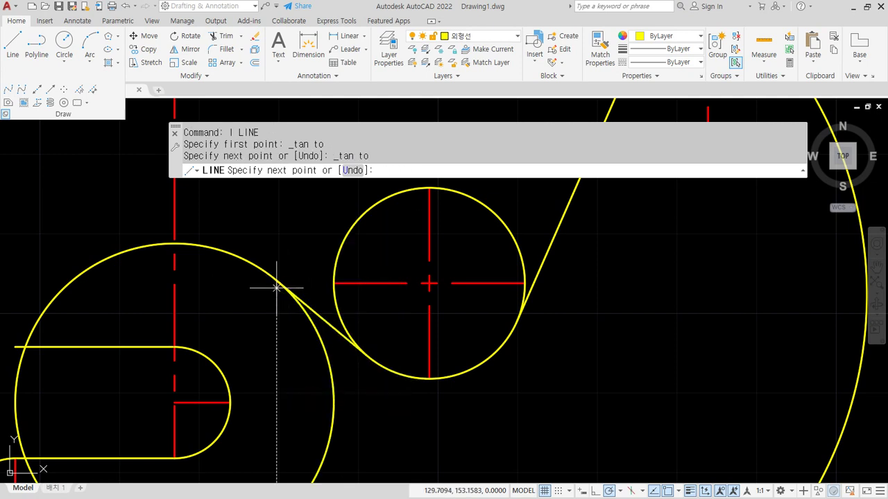
pyautogui.press('Return')
# Trim the upper part of the radius 12 circle between its two tangent lines, plus the vertical centre mark above its centre
pyautogui.write('tr')
pyautogui.press('Return')
pyautogui.click(337, 309)
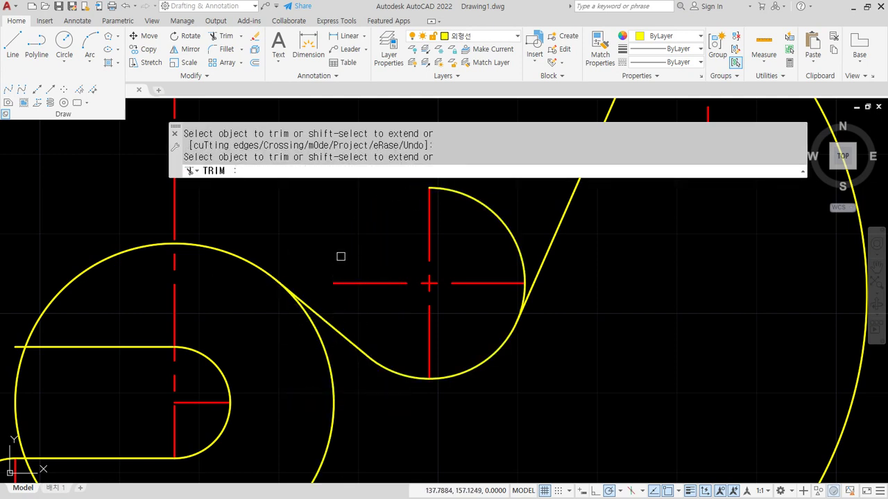
pyautogui.click(524, 290)
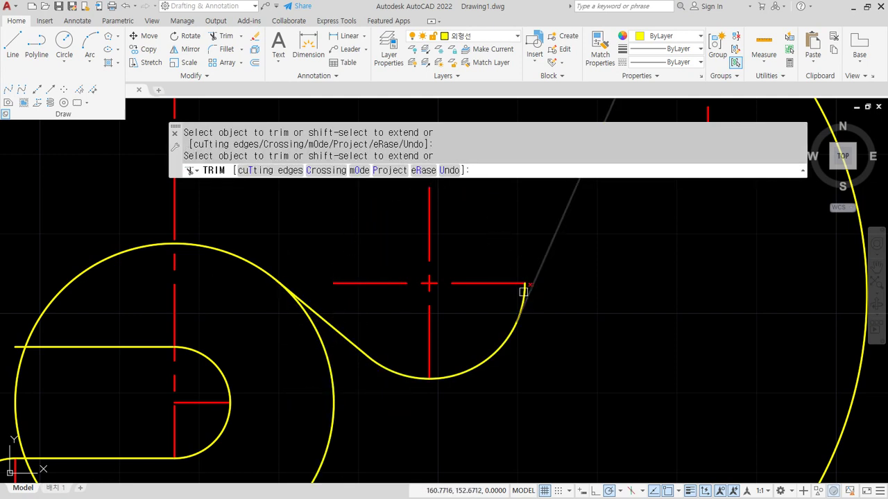
pyautogui.click(429, 233)
pyautogui.scroll(-2, 429, 323)
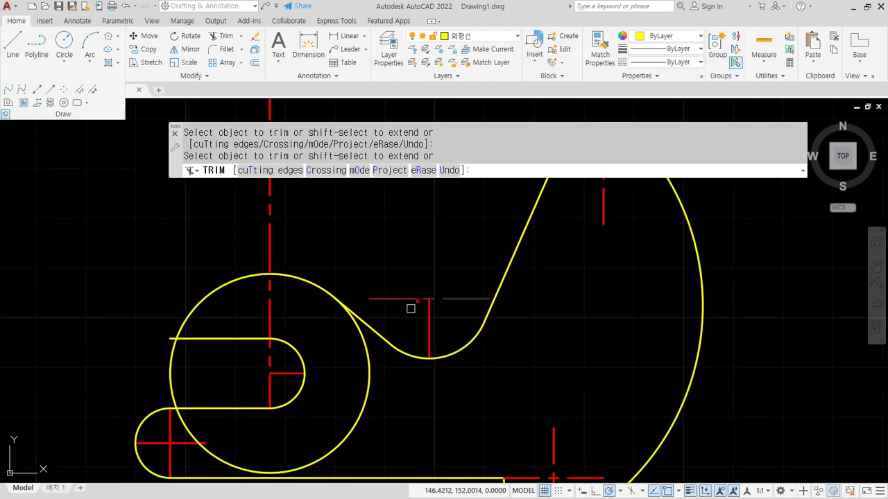
pyautogui.press('Return')
# Offset the vertical centre line of the radius 20 circle 10 to its left
pyautogui.moveTo(383, 294); pyautogui.dragTo(432, 273, button='middle')
pyautogui.moveTo(355, 292); pyautogui.dragTo(437, 281, button='middle')
pyautogui.scroll(2, 386, 298)
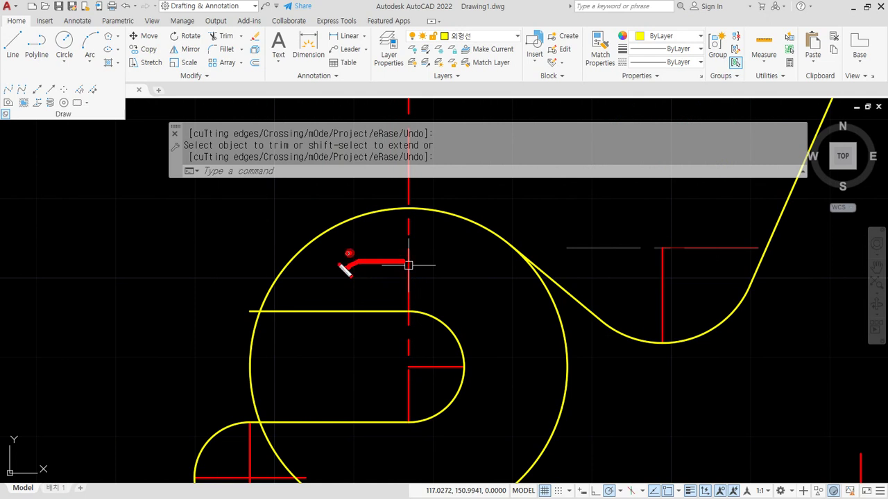
pyautogui.moveTo(411, 209); pyautogui.dragTo(415, 332)
pyautogui.moveTo(411, 251); pyautogui.dragTo(344, 251)
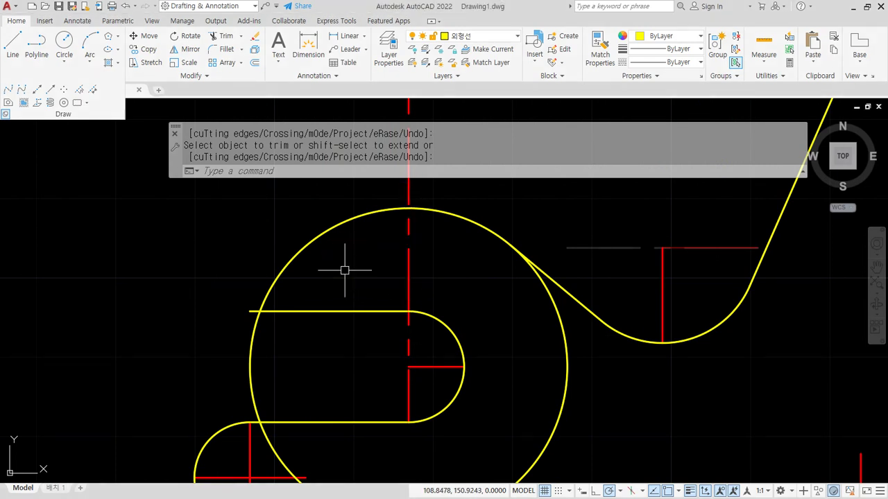
pyautogui.write('o')
pyautogui.press('Return')
pyautogui.write('10')
pyautogui.press('Return')
pyautogui.click(411, 280)
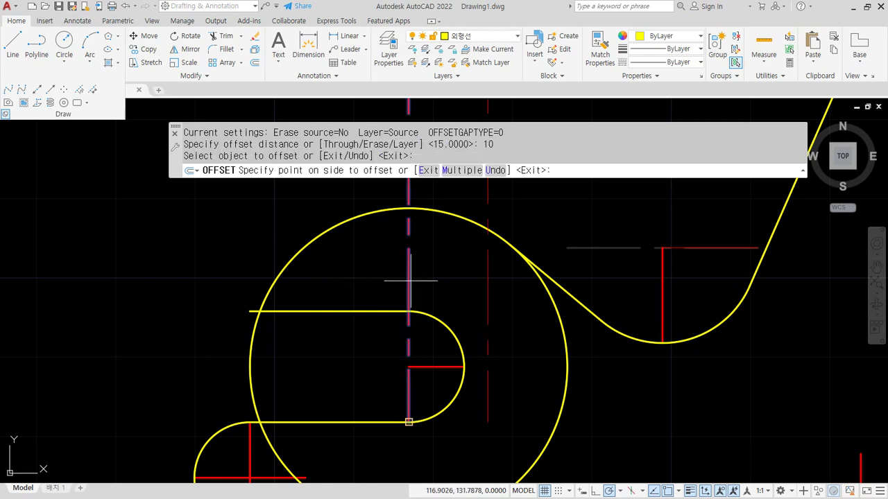
pyautogui.click(333, 281)
pyautogui.press('Return')
# Offset the upper horizontal slot line upward by 5
pyautogui.moveTo(307, 310); pyautogui.dragTo(346, 235)
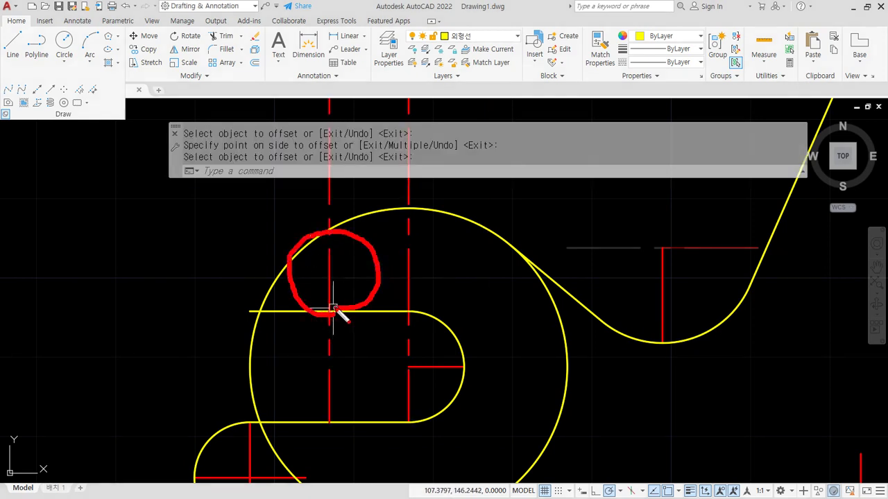
pyautogui.press('Escape')
pyautogui.moveTo(347, 316); pyautogui.dragTo(301, 317)
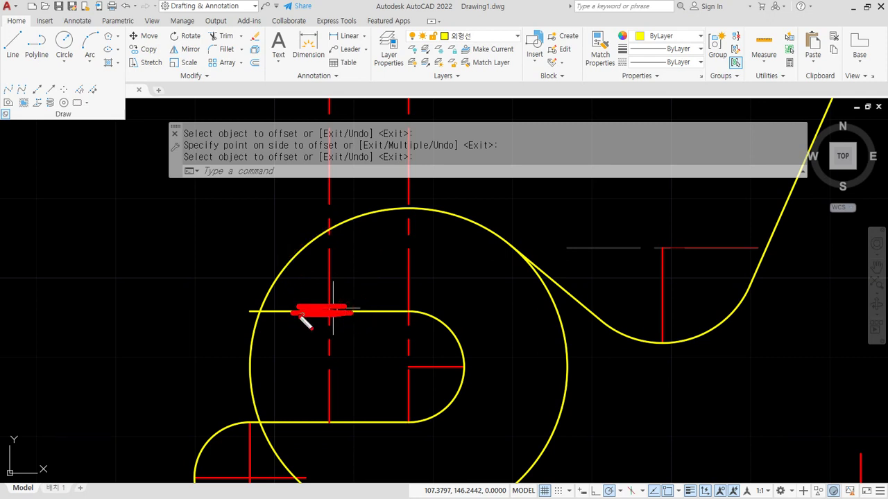
pyautogui.press('Escape')
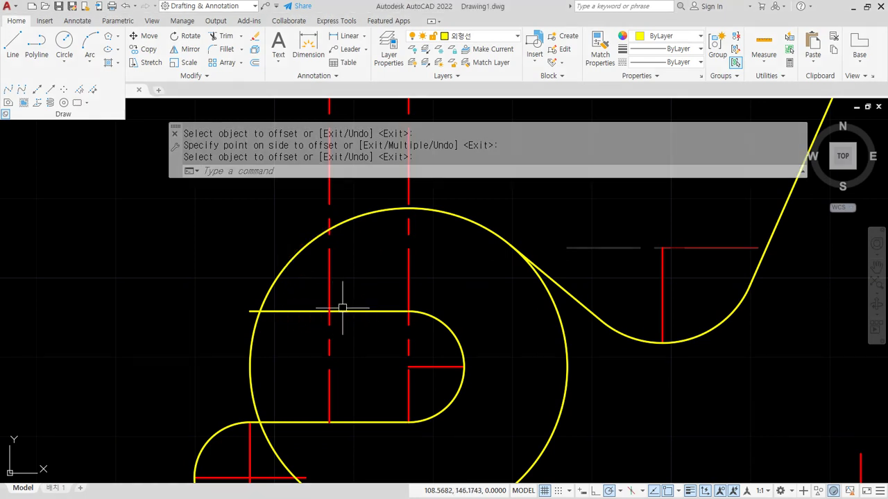
pyautogui.write('o')
pyautogui.press('Return')
pyautogui.write('5')
pyautogui.press('Return')
pyautogui.click(345, 310)
pyautogui.click(357, 282)
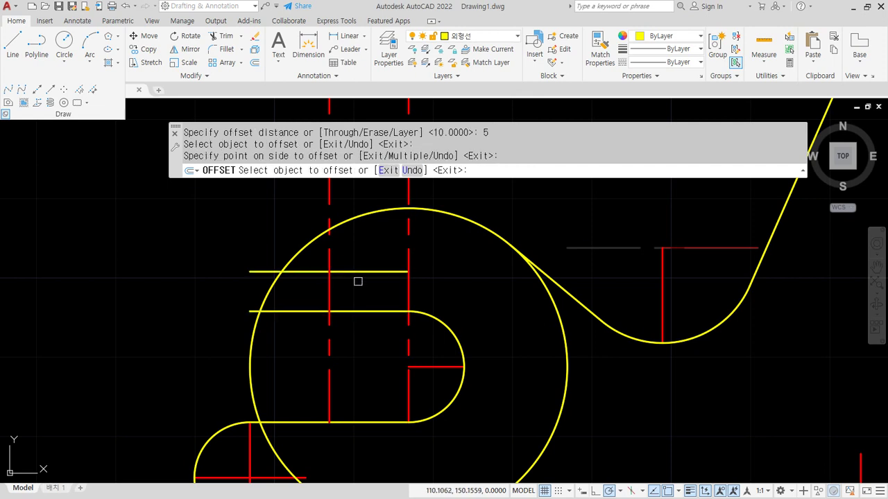
pyautogui.press('Return')
# Draw a radius 5 circle centred where the offset slot line crosses the offset vertical centre line
pyautogui.write('c')
pyautogui.press('Return')
pyautogui.click(330, 272)
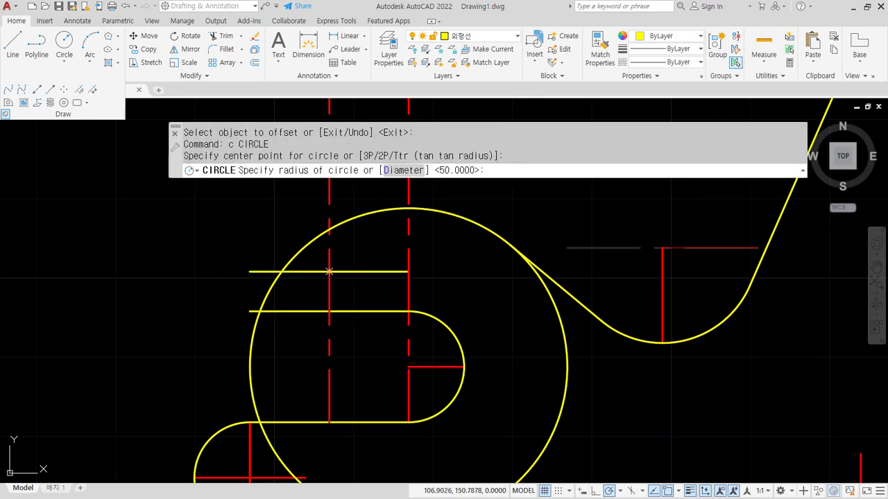
pyautogui.write('5')
pyautogui.press('Return')
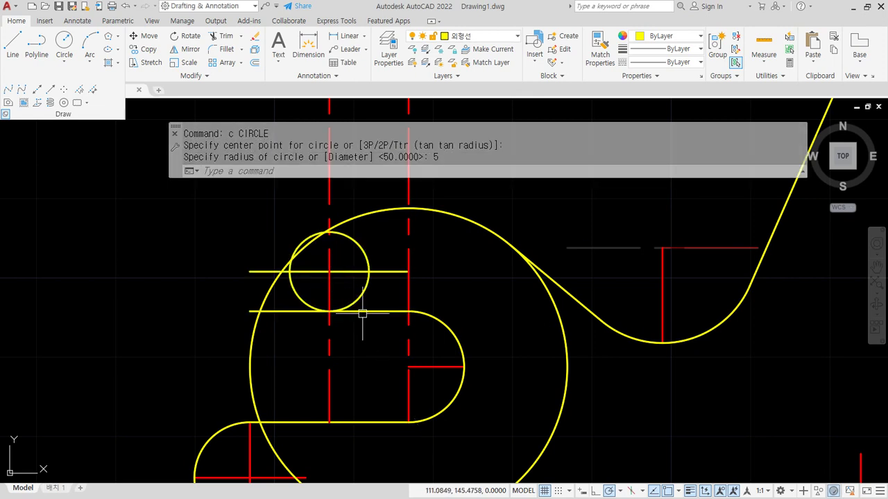
# Erase the offset horizontal line and the offset vertical centre line passing through the radius 5 circle
pyautogui.click(341, 271)
pyautogui.write('e')
pyautogui.press('Return')
pyautogui.write('tr')
pyautogui.press('Return')
pyautogui.press('Escape')
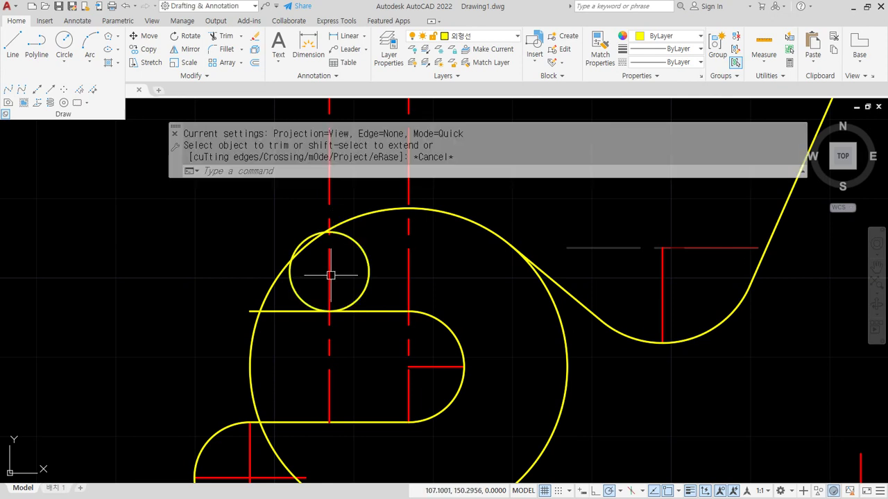
pyautogui.click(331, 276)
pyautogui.write('e')
pyautogui.press('Return')
# Trim the remaining vertical centre line above the upper slot line
pyautogui.write('tr')
pyautogui.press('Return')
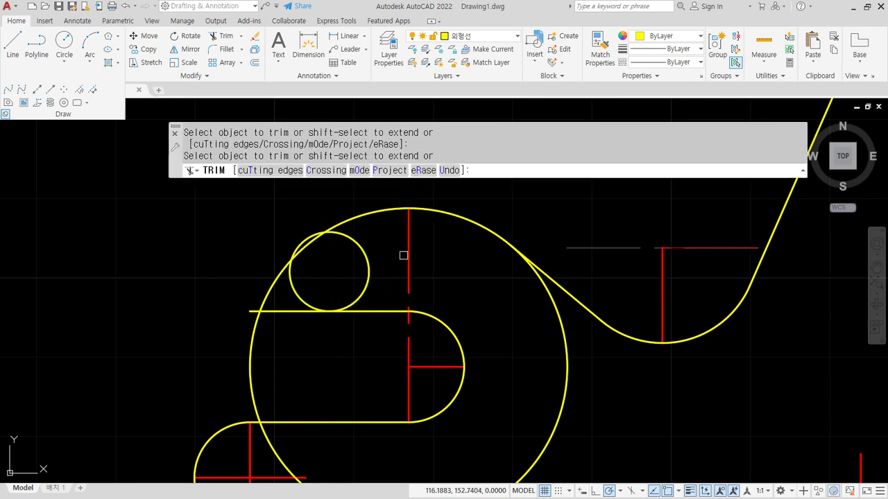
pyautogui.moveTo(403, 256); pyautogui.dragTo(417, 258)
pyautogui.press('Return')
pyautogui.scroll(2, 283, 271)
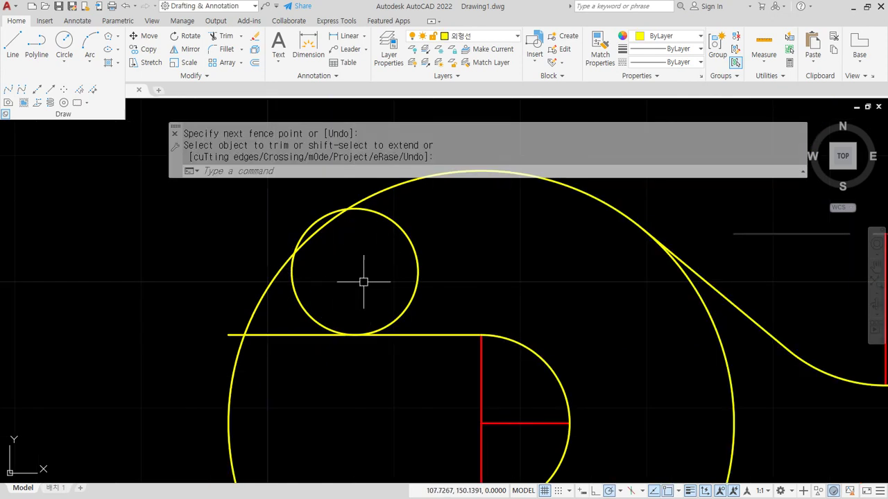
# Trim the radius 20 circle from the tangent line around to the radius 5 circle, and the slot line's overhang beyond the small circle
pyautogui.scroll(-2, 359, 335)
pyautogui.moveTo(363, 334); pyautogui.dragTo(340, 281, button='middle')
pyautogui.write('tr')
pyautogui.press('Return')
pyautogui.click(561, 283)
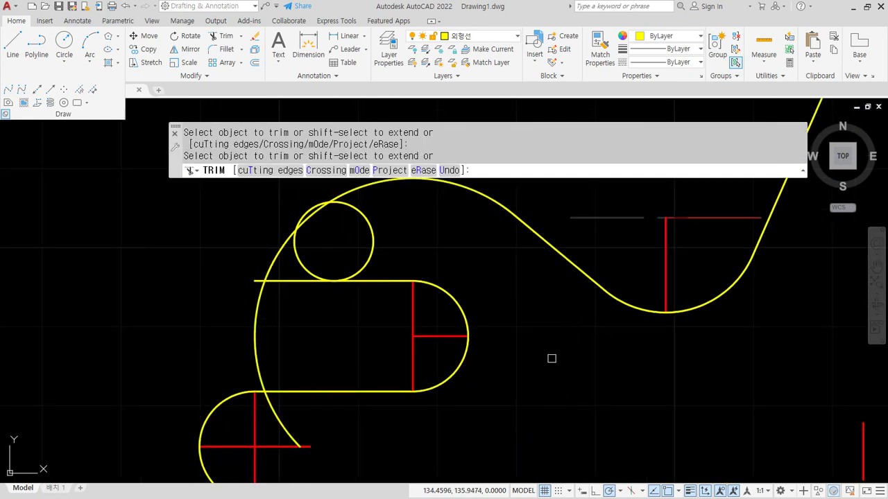
pyautogui.click(287, 430)
pyautogui.click(256, 317)
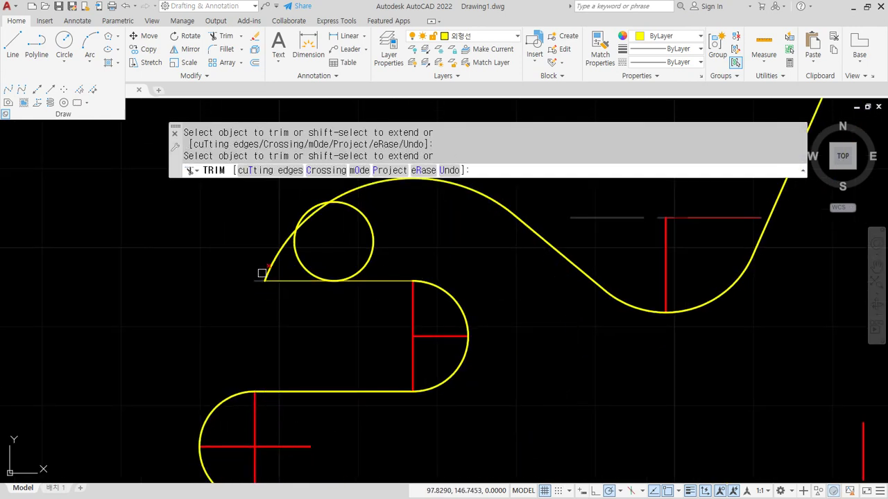
pyautogui.click(266, 269)
pyautogui.click(263, 281)
# Draw a line tangent to the upper left side of the radius 5 circle and the top of the radius 20 arc
pyautogui.scroll(5, 297, 373)
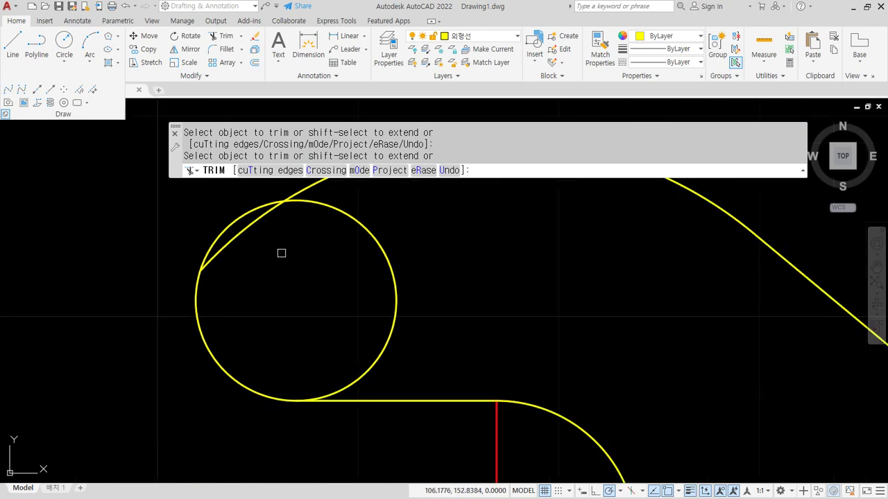
pyautogui.scroll(2, 293, 288)
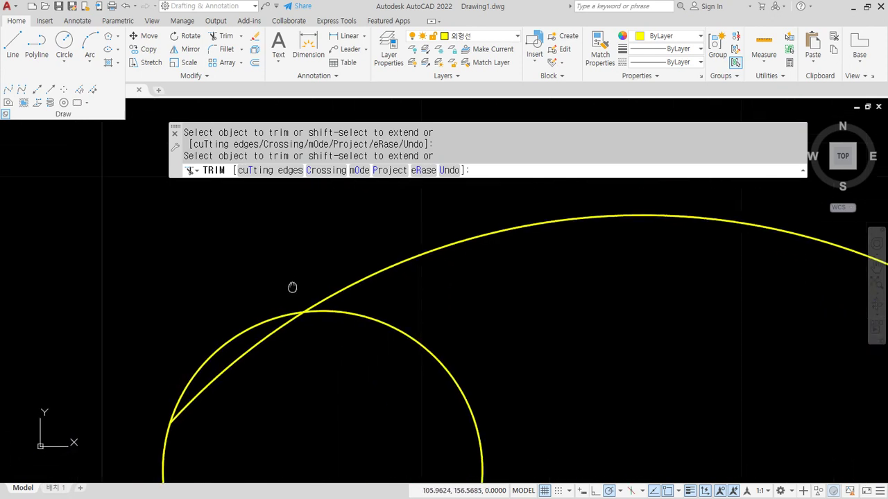
pyautogui.press('Escape')
pyautogui.write('l')
pyautogui.press('Return')
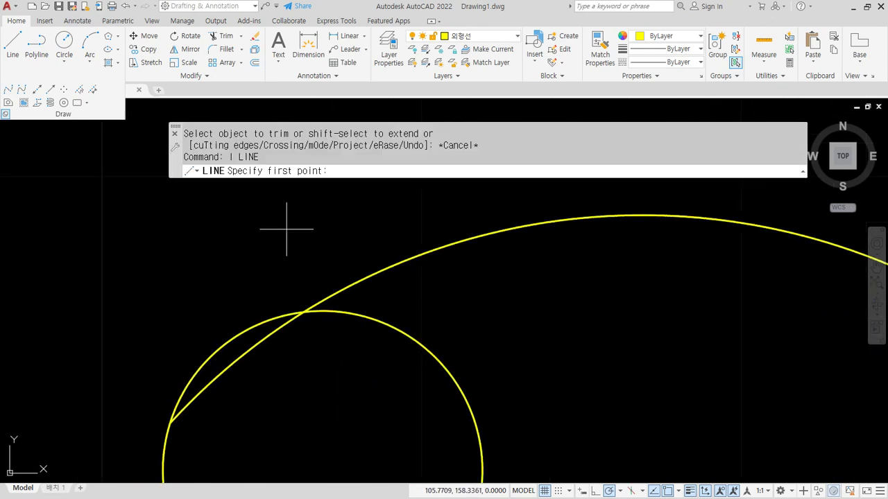
pyautogui.keyDown('shift'); pyautogui.rightClick(288, 233); pyautogui.keyUp('shift')
pyautogui.click(331, 398)
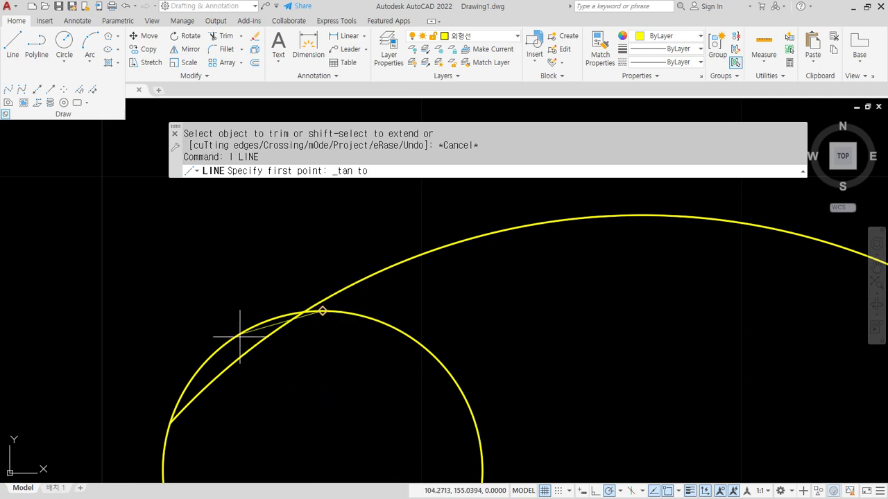
pyautogui.click(238, 317)
pyautogui.keyDown('shift'); pyautogui.rightClick(248, 253); pyautogui.keyUp('shift')
pyautogui.click(277, 398)
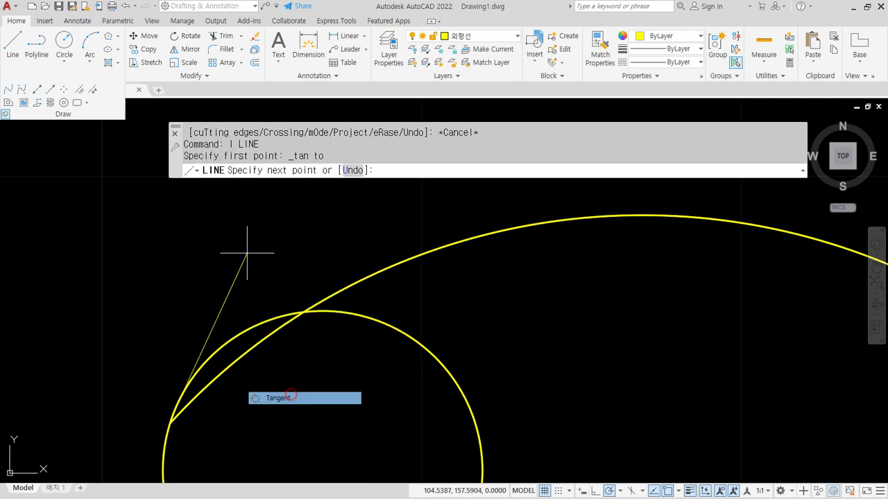
pyautogui.click(412, 252)
pyautogui.press('Return')
# Trim the inner side of the radius 5 circle and the leftover radius 20 arc beneath the new tangent line
pyautogui.moveTo(399, 310); pyautogui.dragTo(393, 290, button='middle')
pyautogui.scroll(-2, 395, 247)
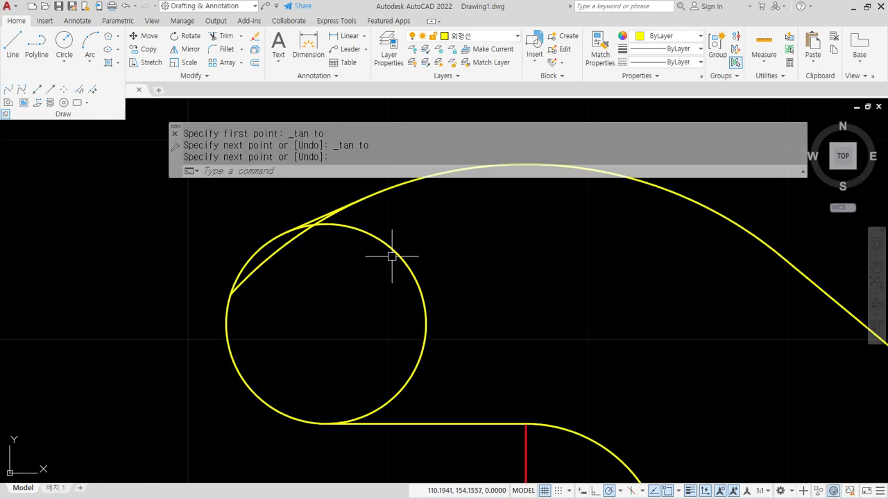
pyautogui.write('tr')
pyautogui.press('Return')
pyautogui.click(417, 358)
pyautogui.click(294, 238)
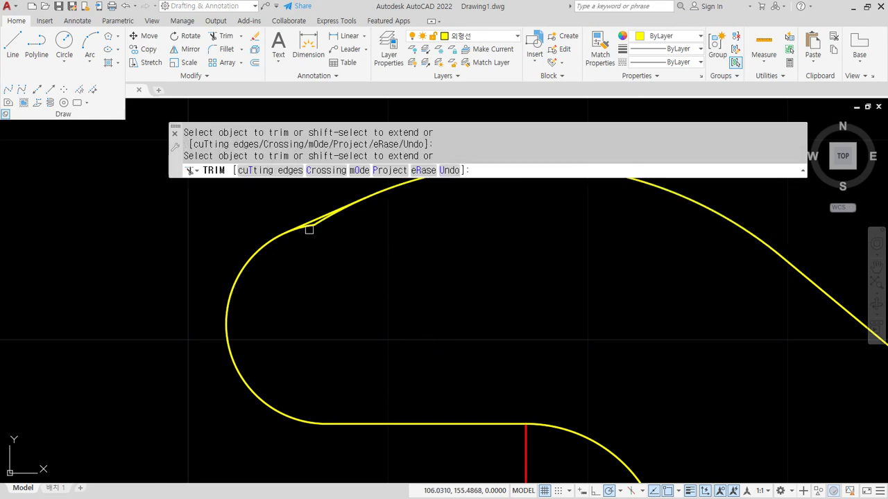
pyautogui.scroll(-3, 462, 311)
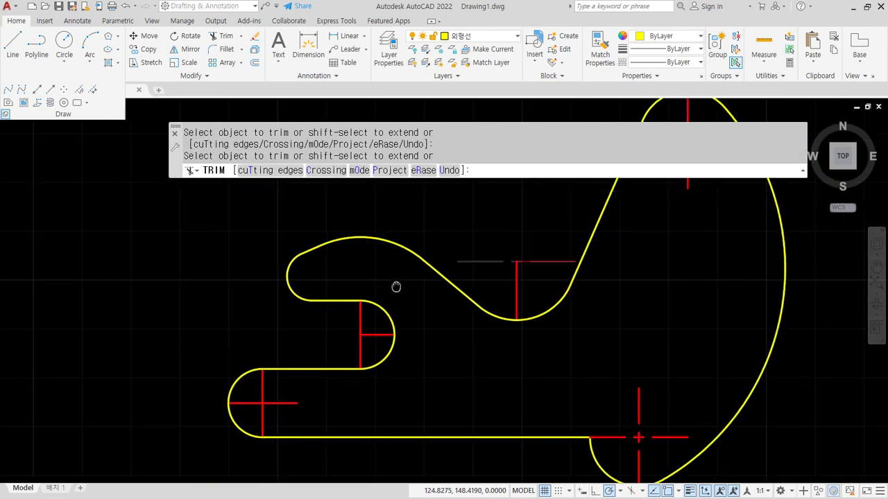
pyautogui.scroll(1, 392, 303)
pyautogui.scroll(1, 687, 333)
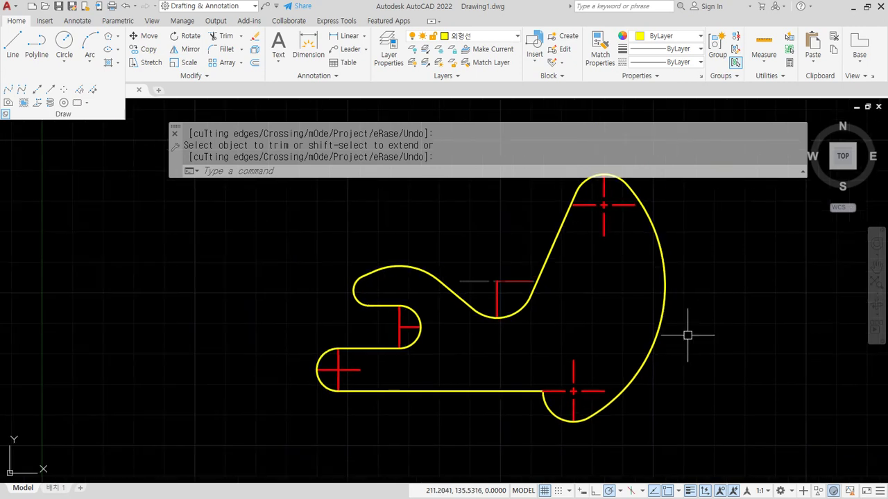
pyautogui.press('Escape')
pyautogui.scroll(3, 475, 281)
pyautogui.click(476, 279)
pyautogui.press('Escape')
pyautogui.scroll(-2, 284, 298)
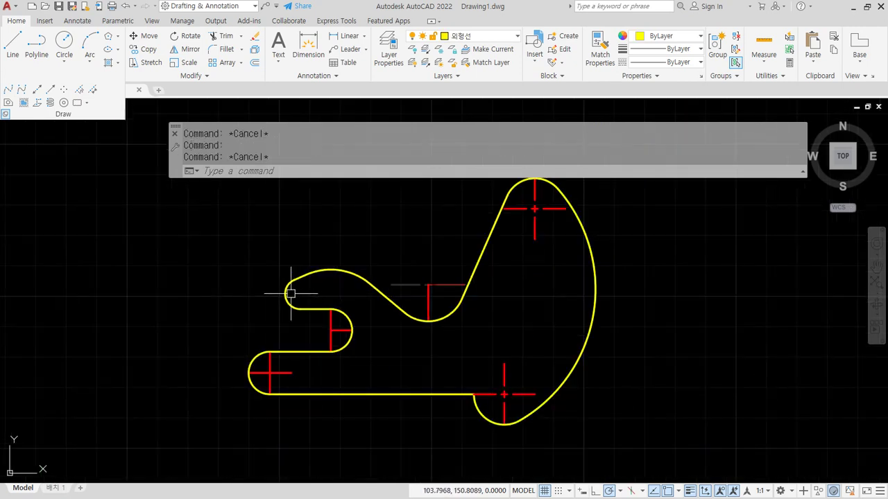
pyautogui.moveTo(232, 294); pyautogui.dragTo(235, 321, button='middle')
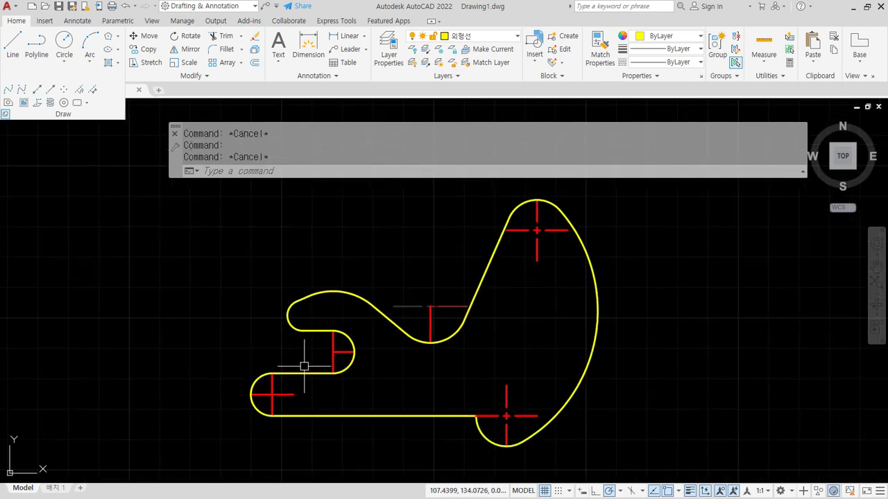